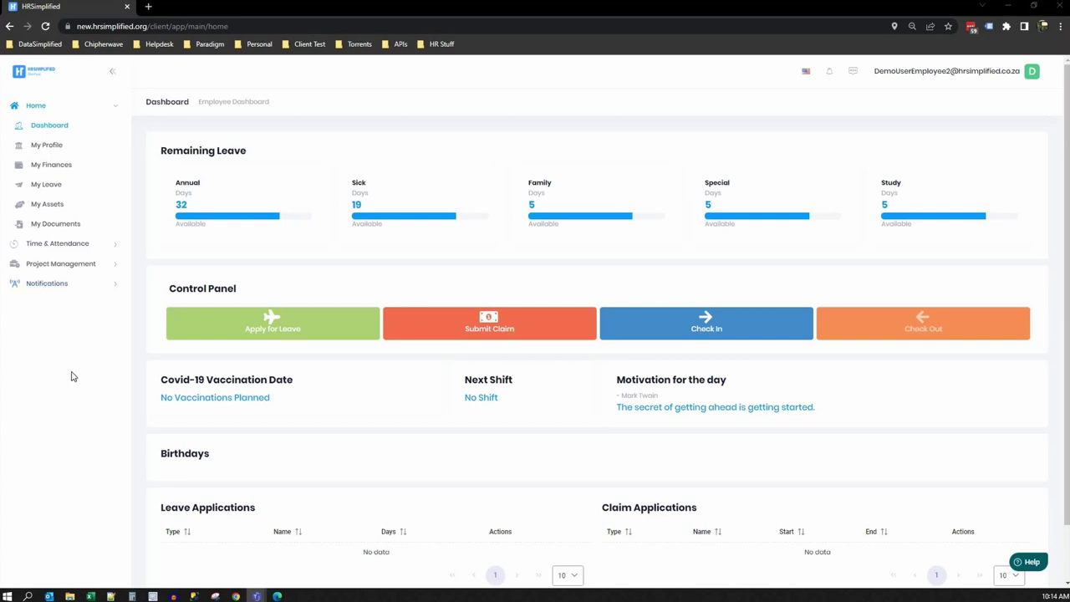
pyautogui.click(92, 107)
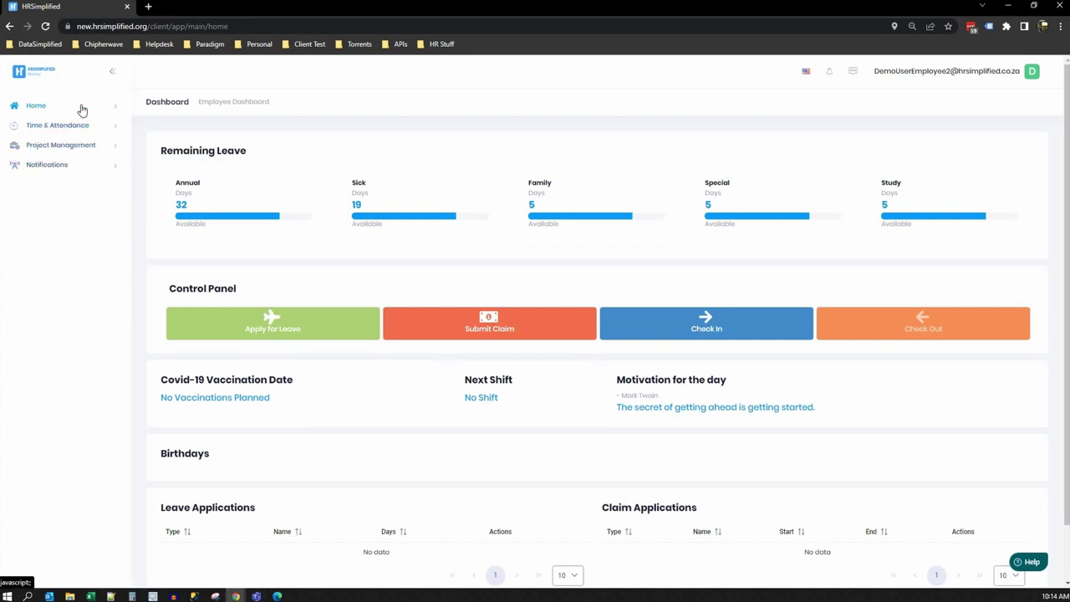
pyautogui.click(115, 109)
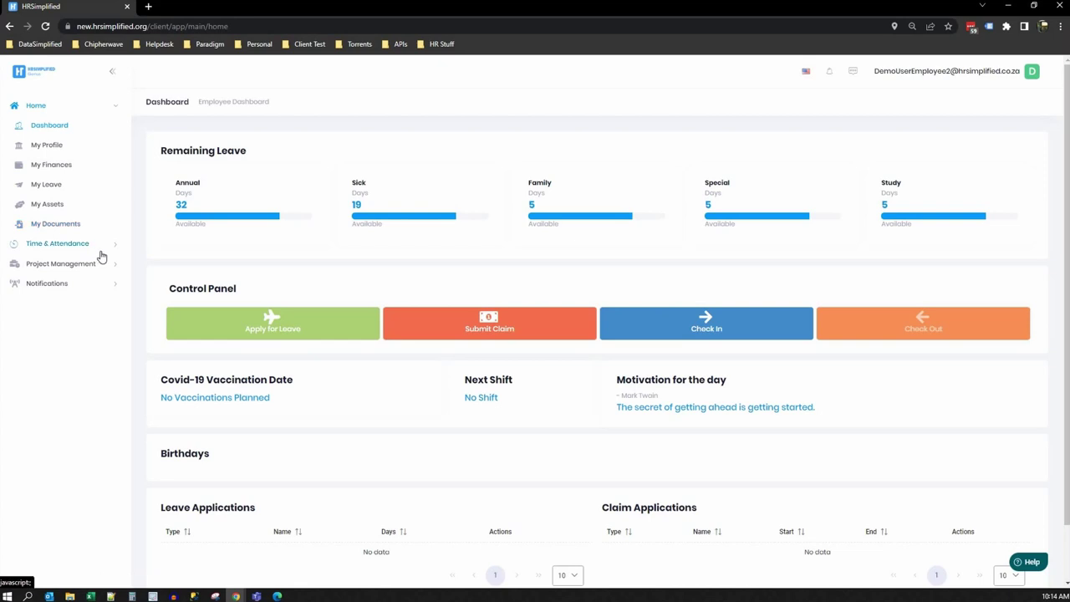
pyautogui.click(107, 114)
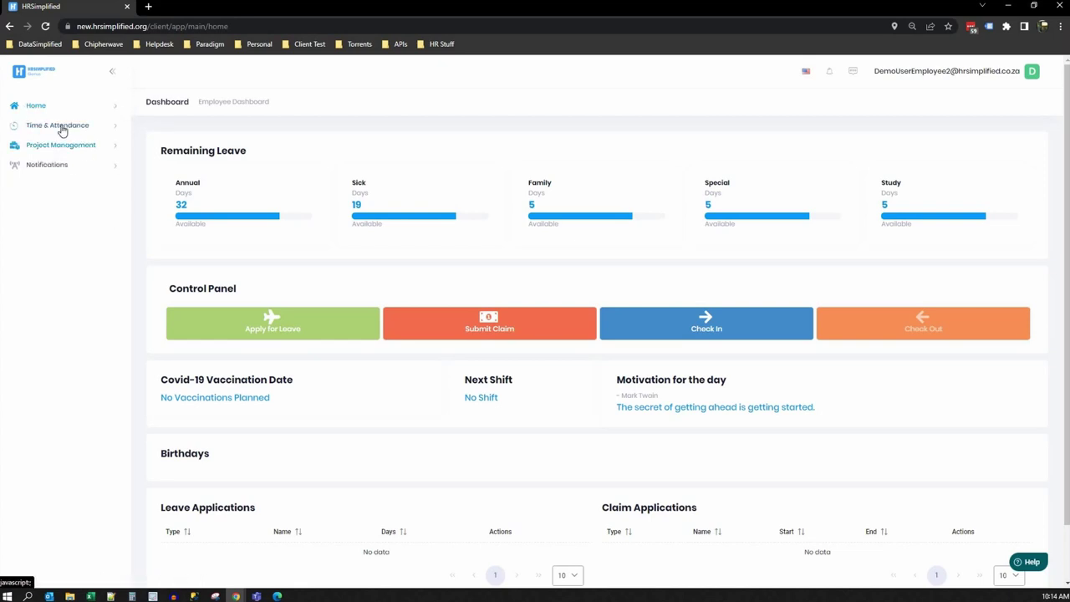
# - View the My Time timesheets and the My Shifts calendar in Time & Attendance
pyautogui.click(61, 127)
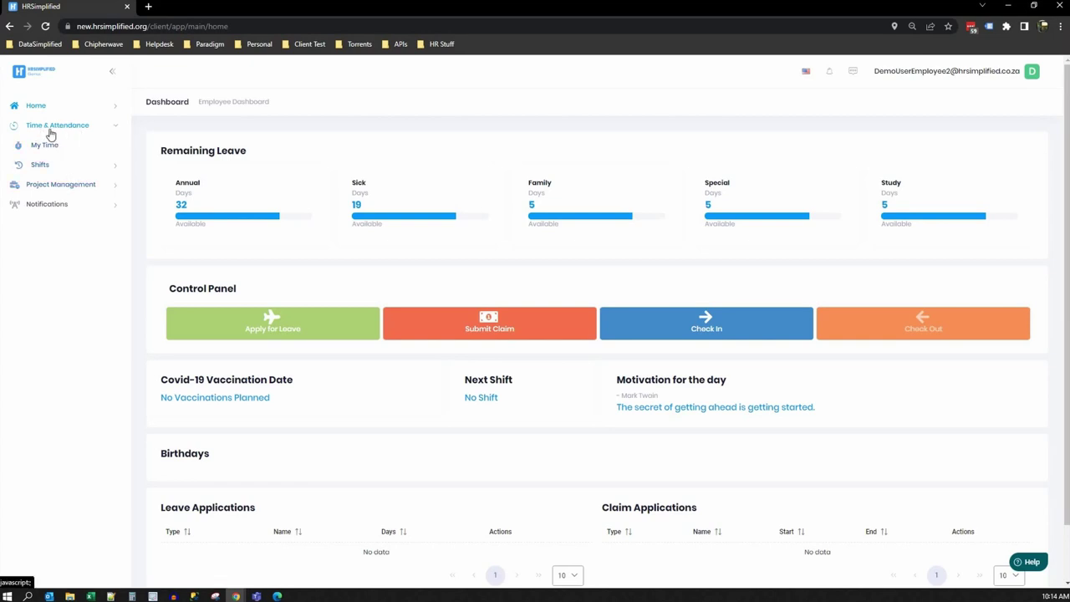
pyautogui.click(45, 147)
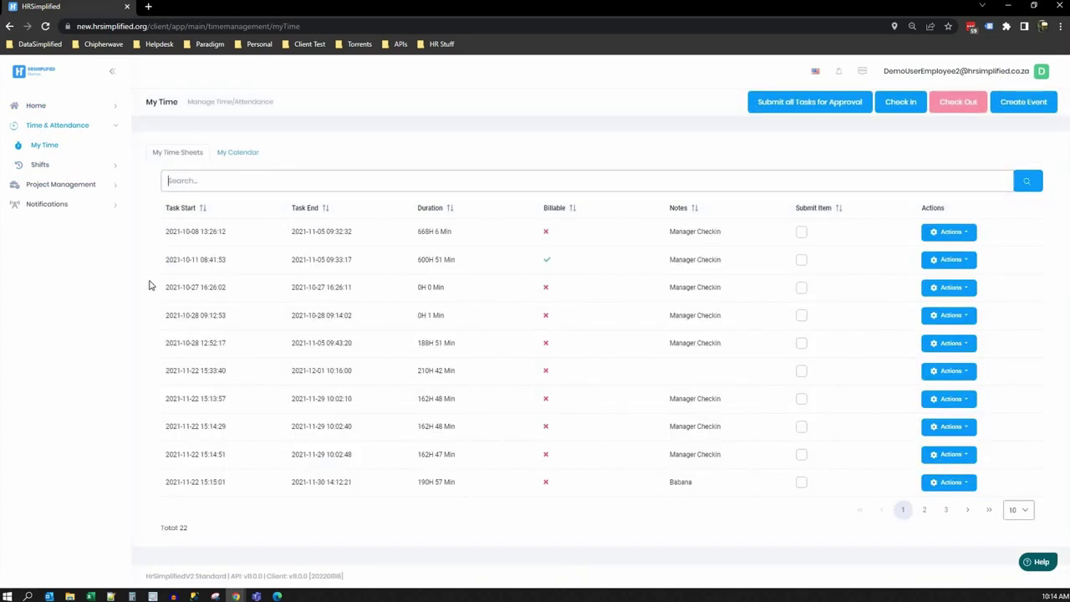
pyautogui.click(39, 166)
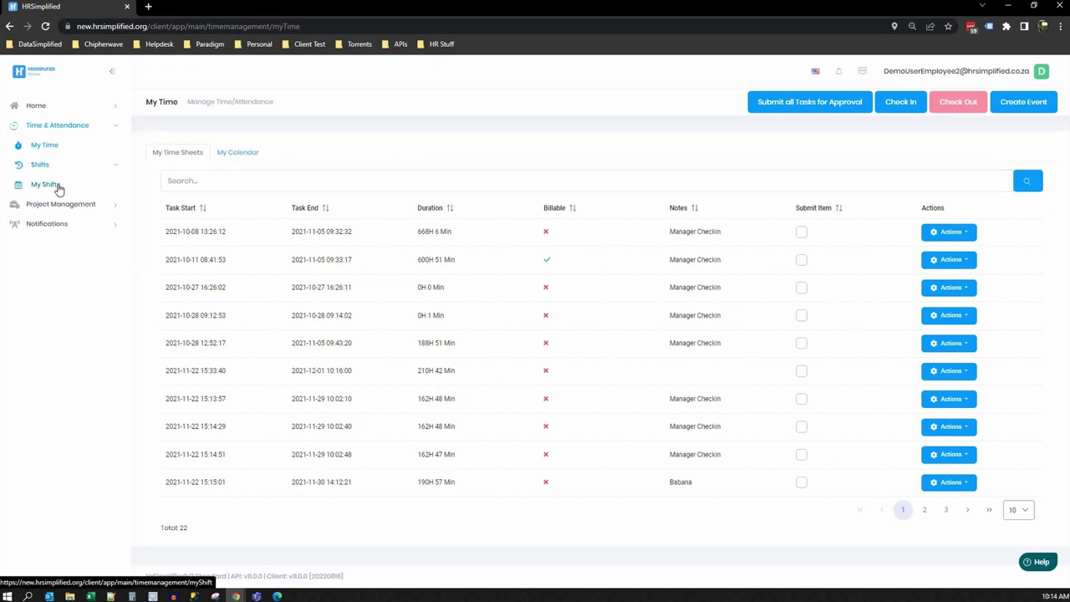
pyautogui.click(47, 185)
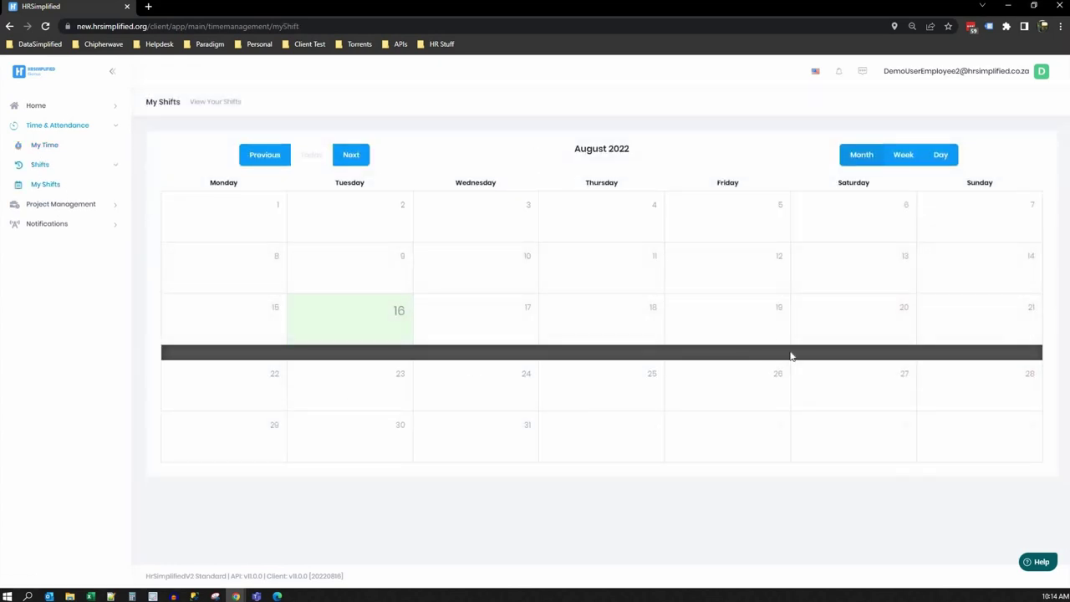
# - View the Project Management Taskboard and the My Tasks list
pyautogui.click(60, 209)
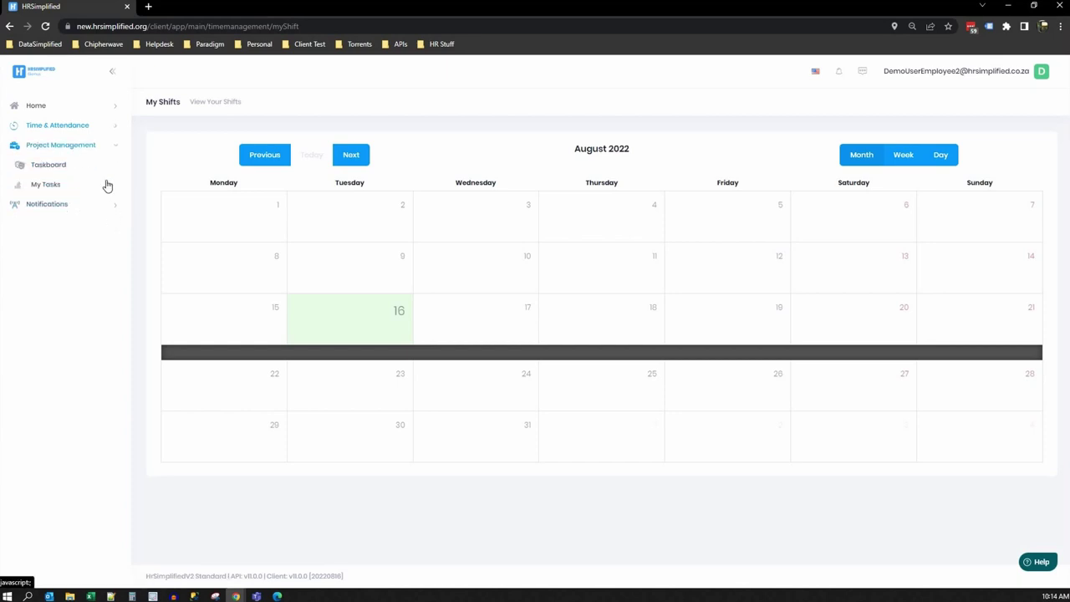
pyautogui.click(50, 167)
pyautogui.moveTo(886, 215); pyautogui.dragTo(706, 221)
pyautogui.click(45, 184)
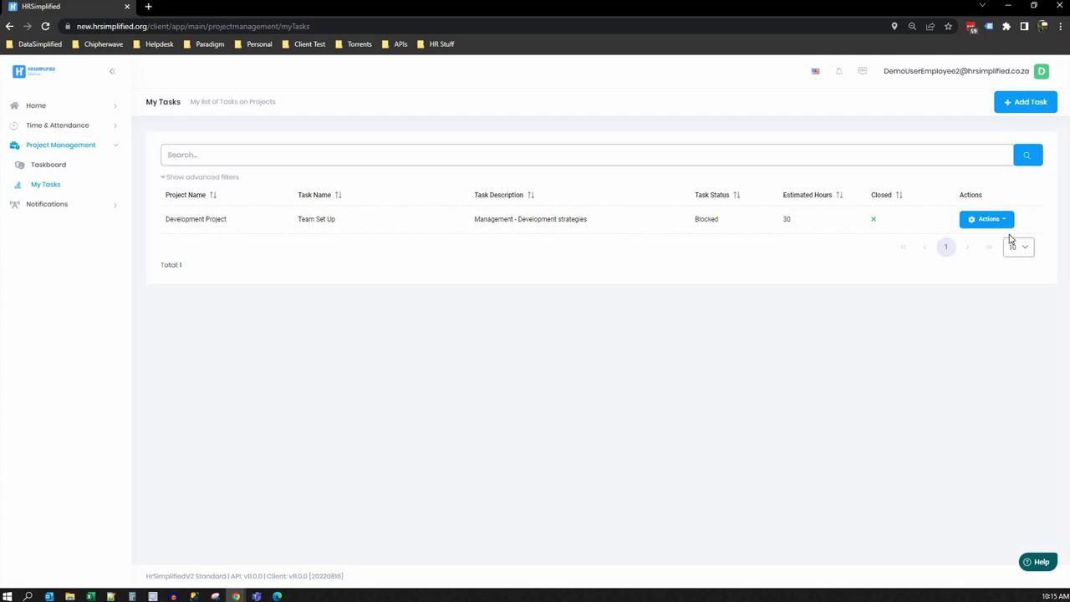
# - Look at the Notifications section, dismiss the notifications pop-up and return to the employee Dashboard
pyautogui.click(60, 205)
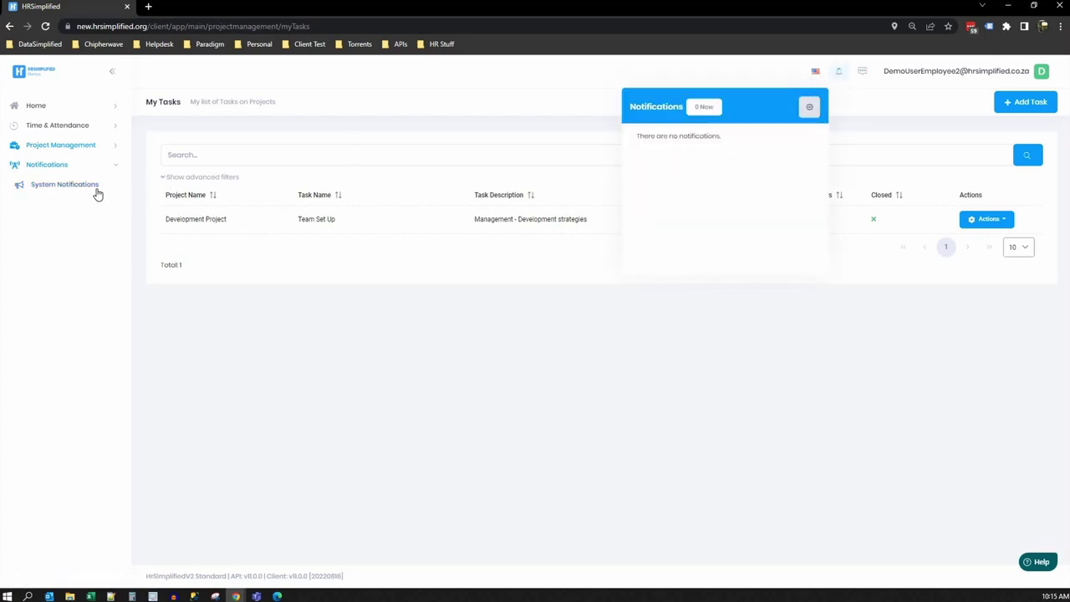
pyautogui.click(560, 84)
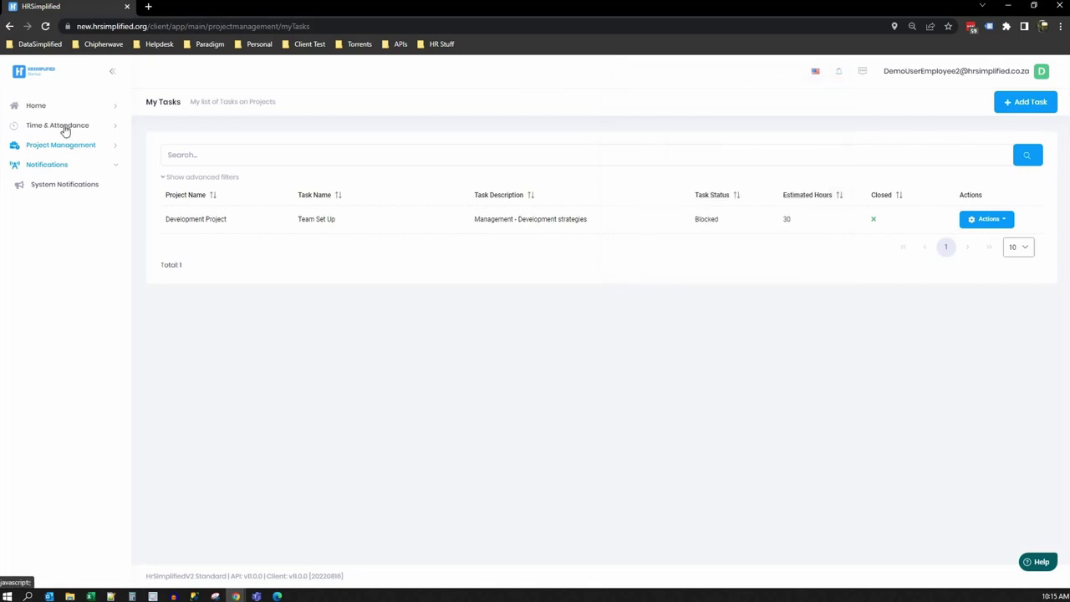
pyautogui.click(42, 107)
pyautogui.click(50, 126)
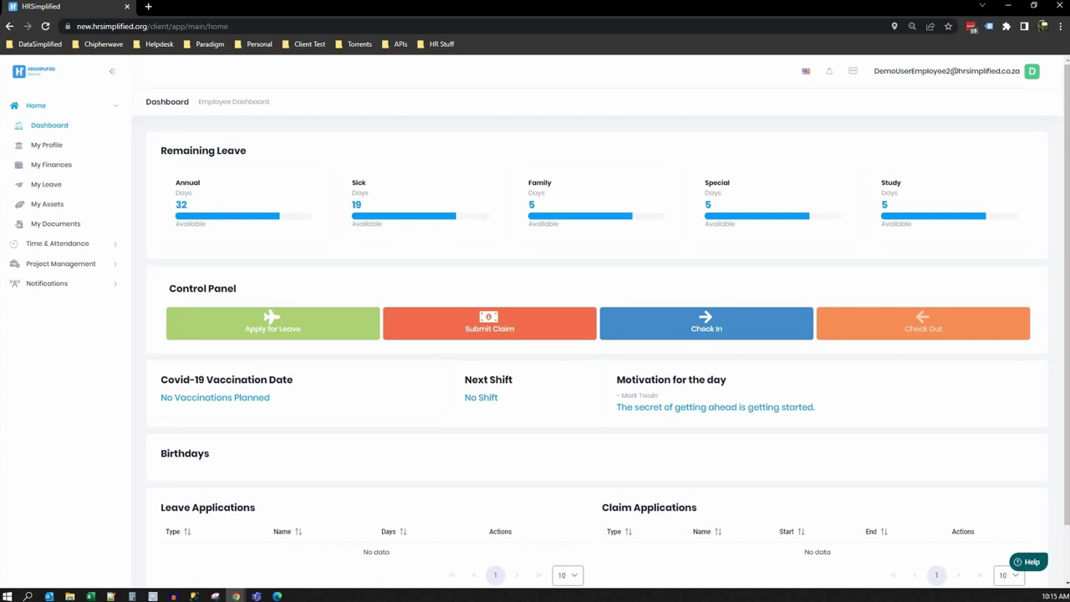
pyautogui.hotkey('alt', 'Tab')
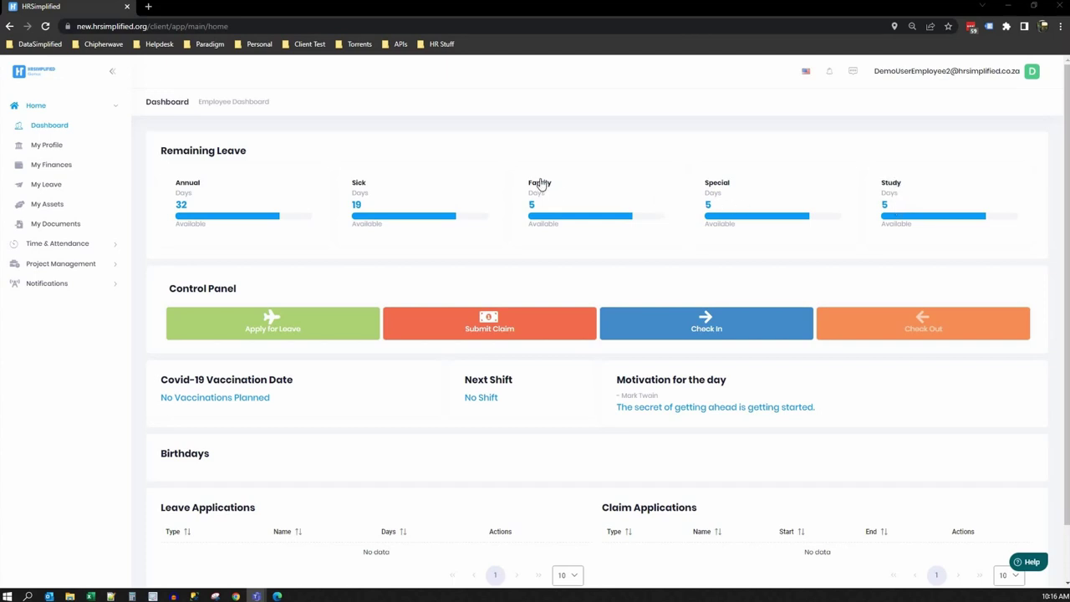
pyautogui.doubleClick(883, 209)
pyautogui.click(856, 223)
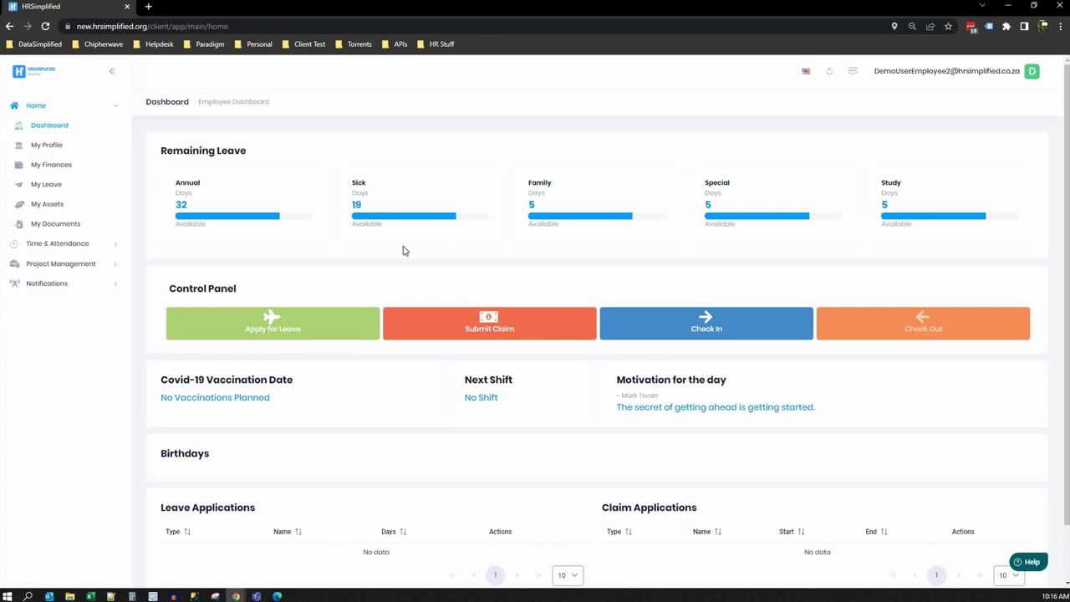
# - Start a leave application from the Control Panel and set the type of leave to Sick Leave
pyautogui.scroll(-1, 160, 238)
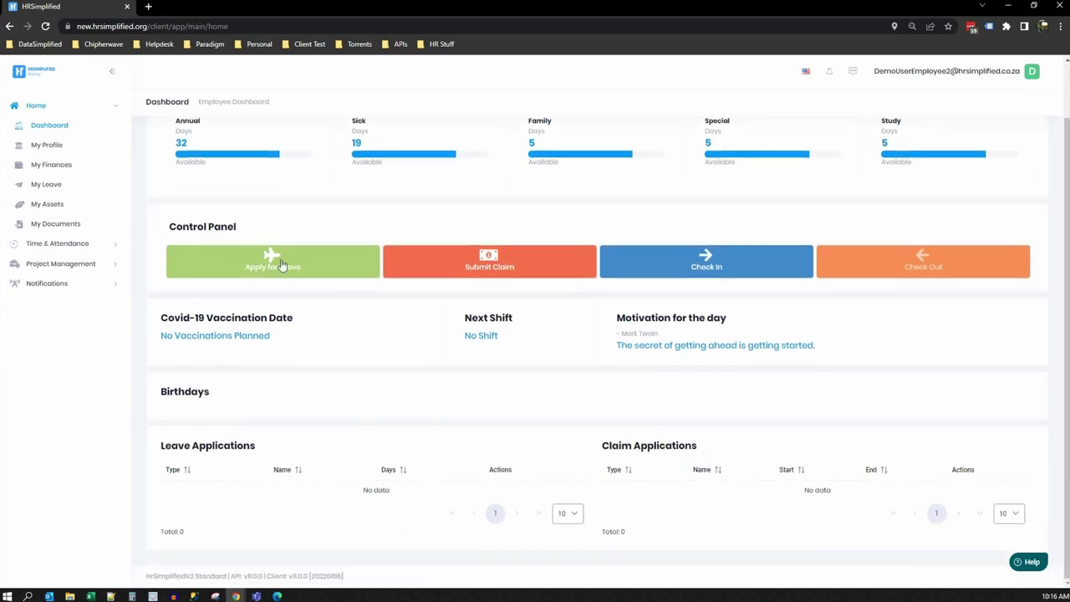
pyautogui.click(275, 265)
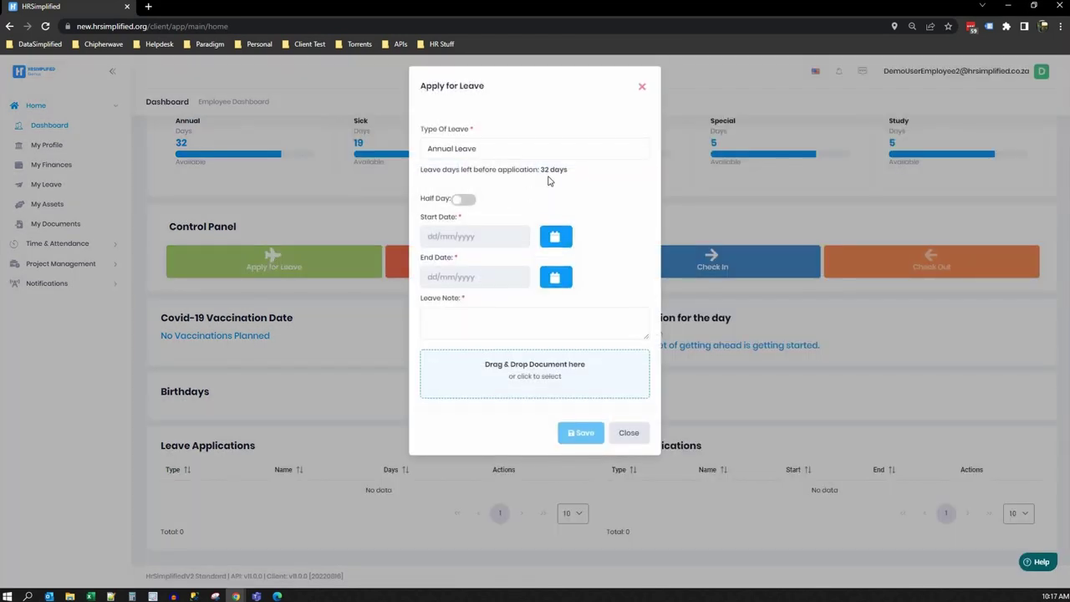
pyautogui.click(548, 151)
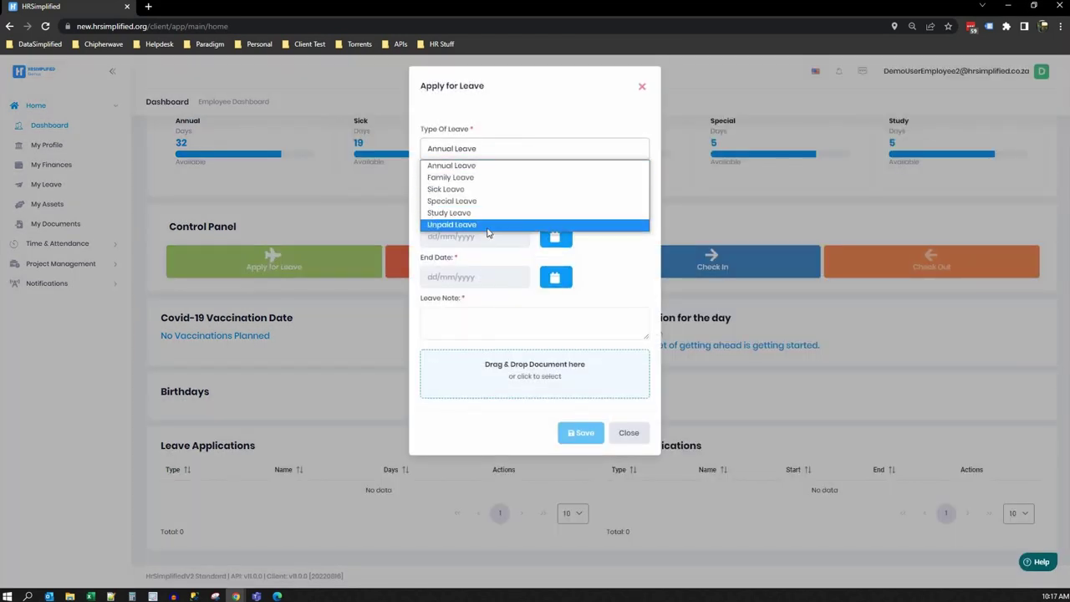
pyautogui.click(466, 189)
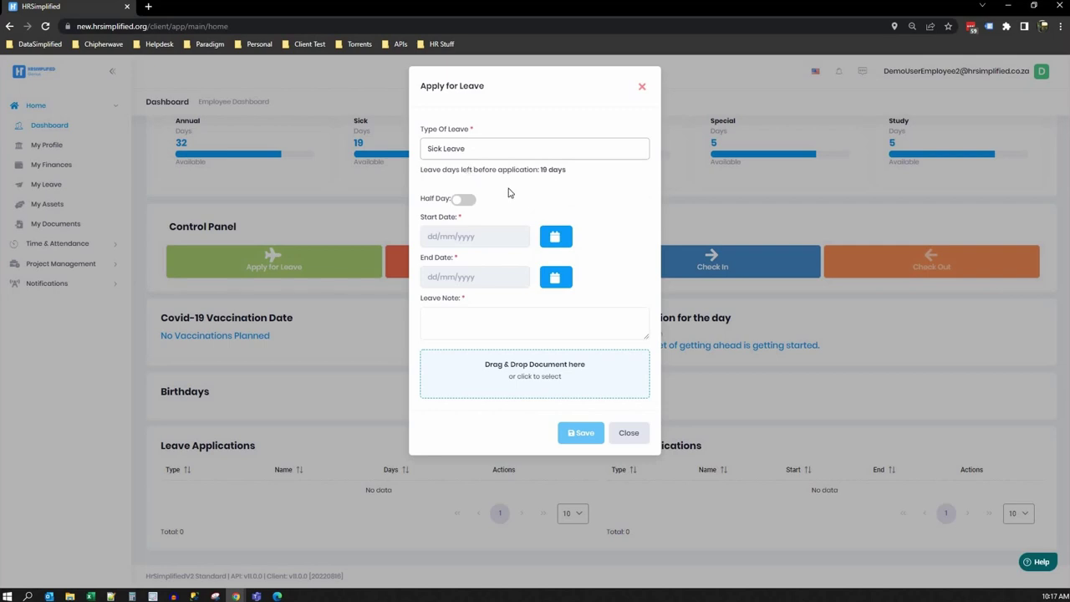
# - Try out the half-day period options and document picker in the leave application, and close it without saving
pyautogui.click(464, 201)
pyautogui.click(590, 221)
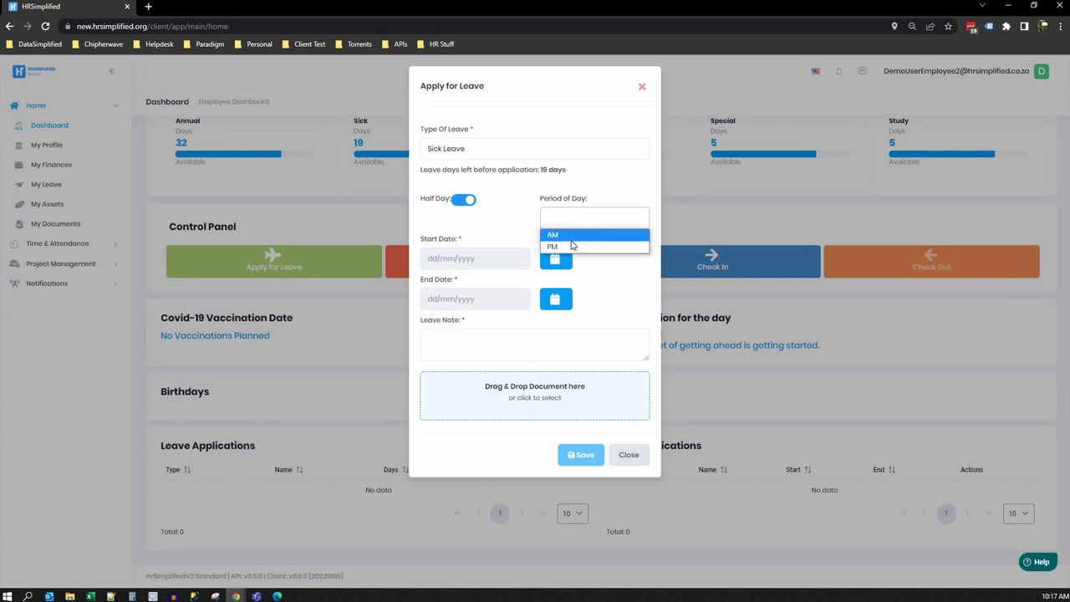
pyautogui.click(464, 202)
pyautogui.click(464, 202)
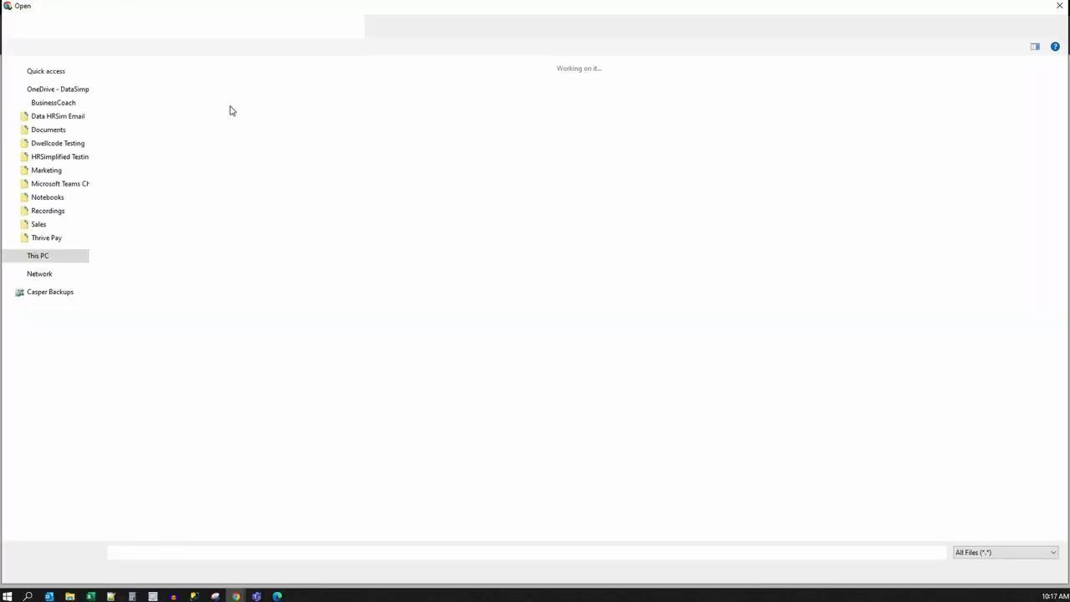
pyautogui.click(1060, 5)
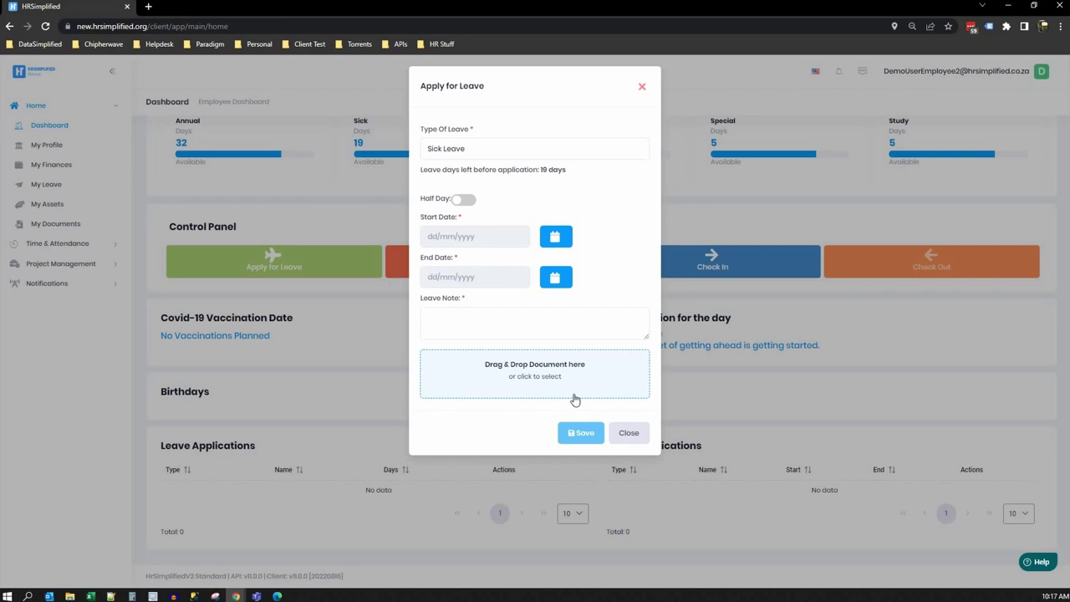
pyautogui.press('Escape')
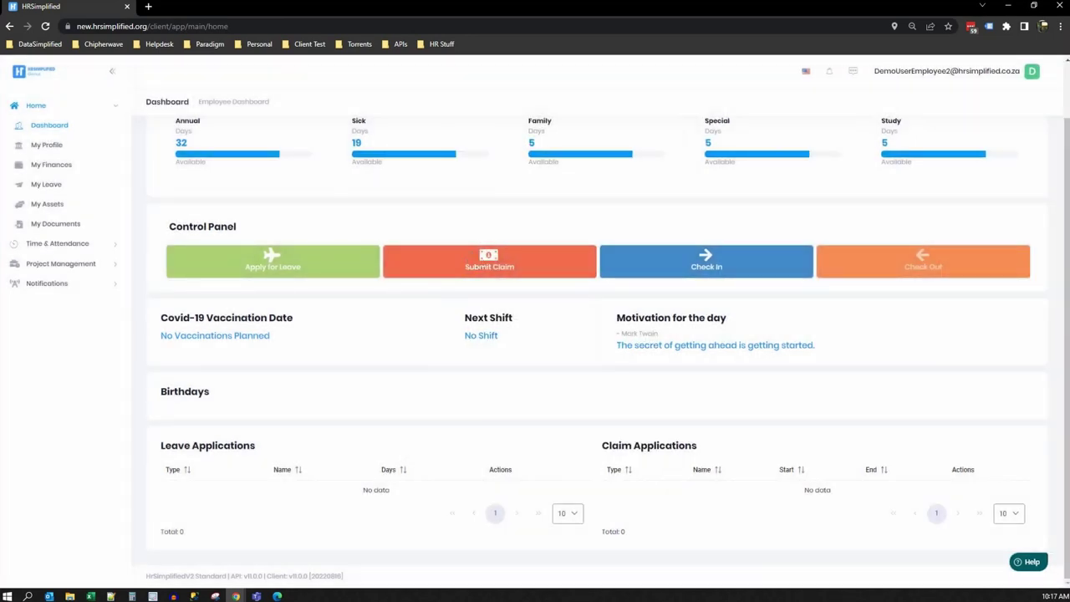
# - Start a claim from the Control Panel with Overtime as its type and point out the Amount of Hours field
pyautogui.click(256, 596)
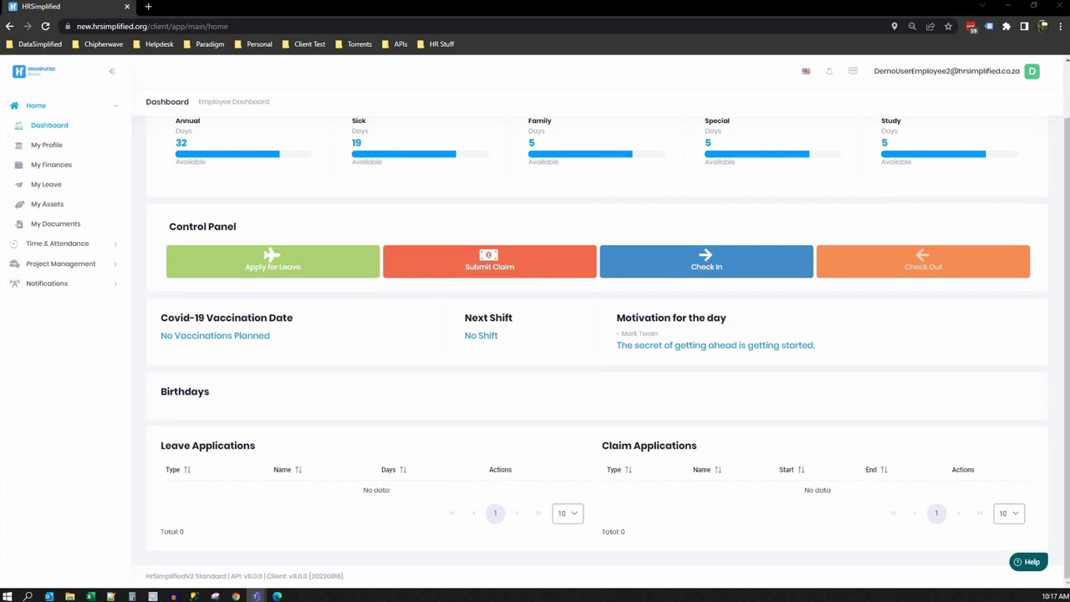
pyautogui.click(489, 266)
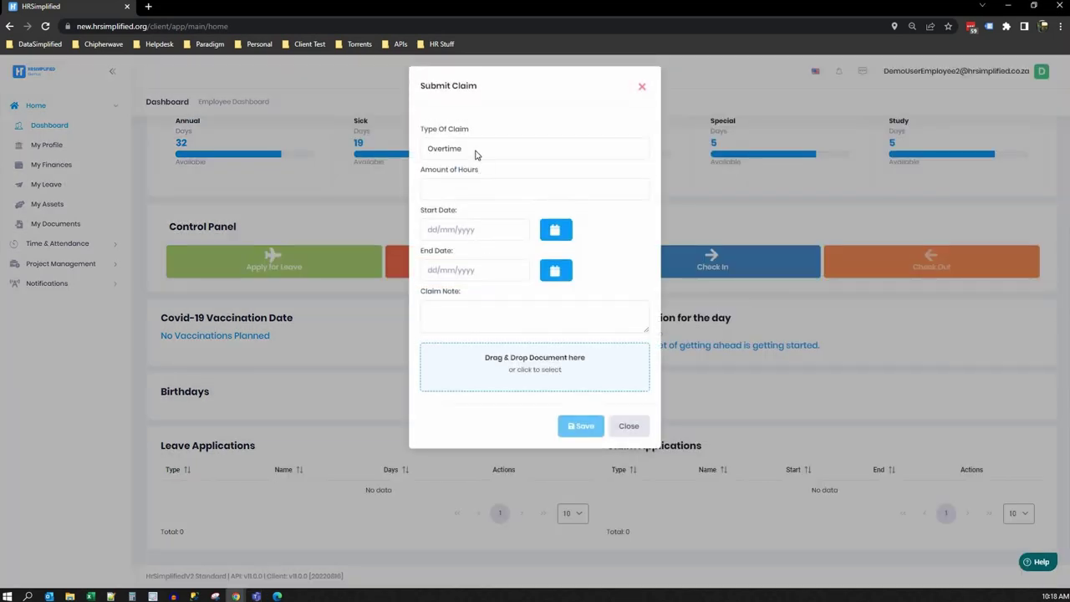
pyautogui.click(477, 154)
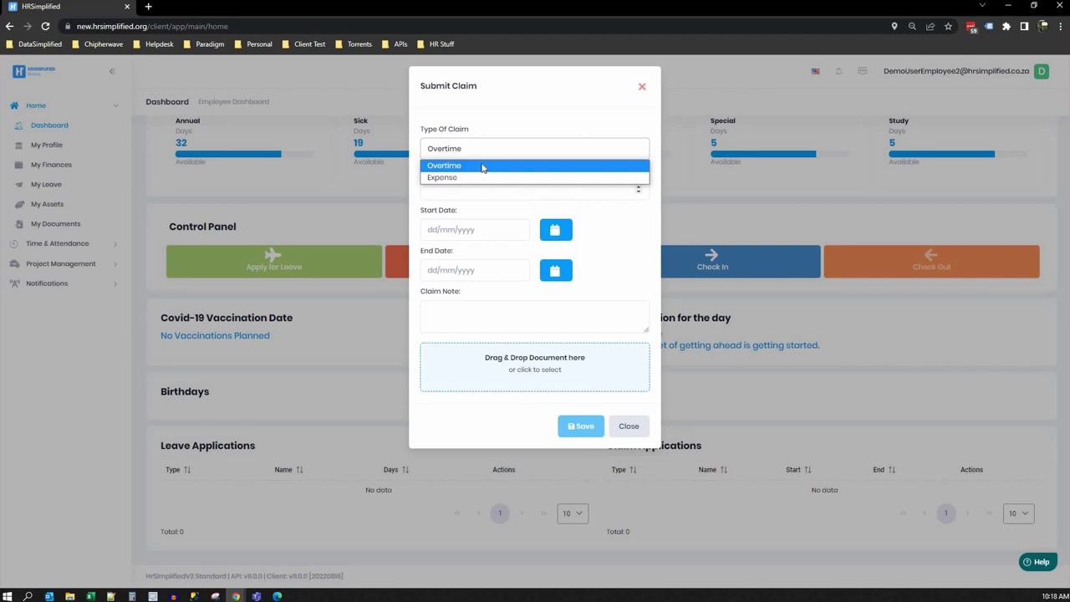
pyautogui.click(474, 167)
pyautogui.moveTo(456, 176); pyautogui.dragTo(477, 174)
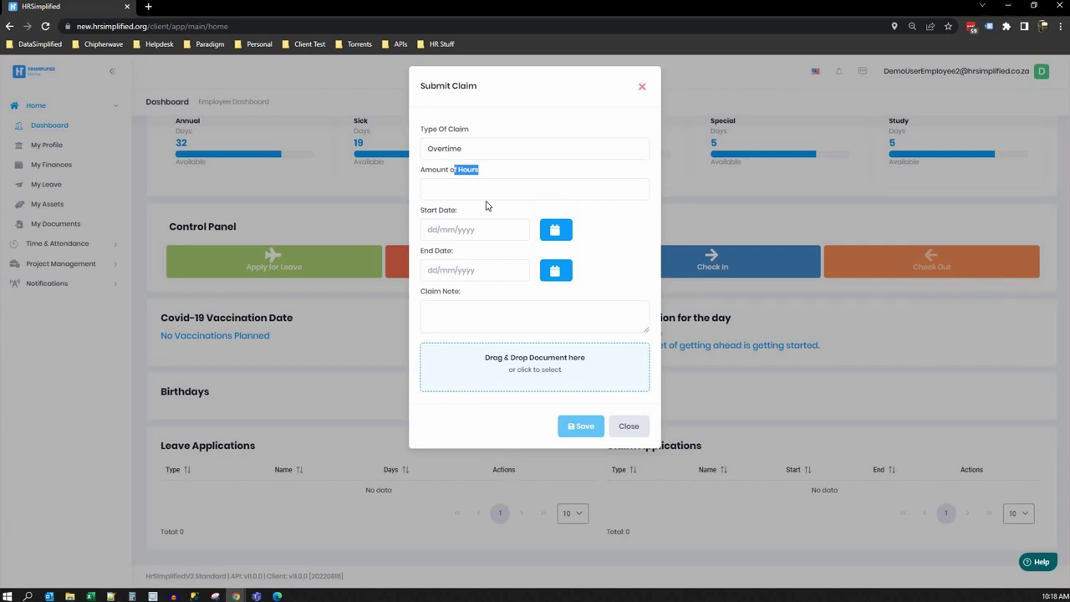
pyautogui.click(505, 173)
# - Switch the claim type to Expense and close the claim form without saving
pyautogui.click(478, 148)
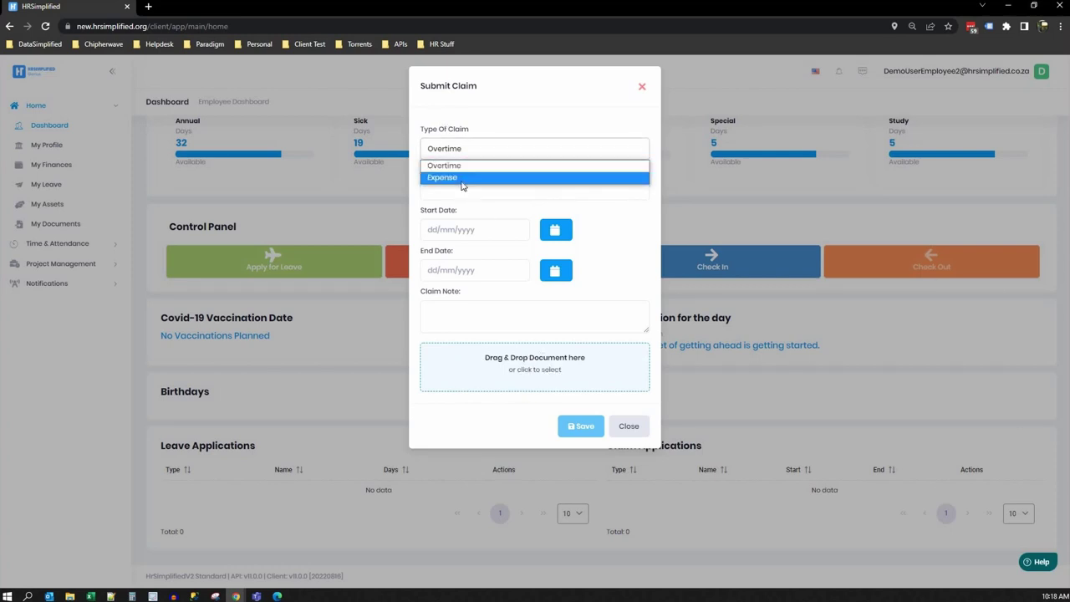
pyautogui.click(462, 178)
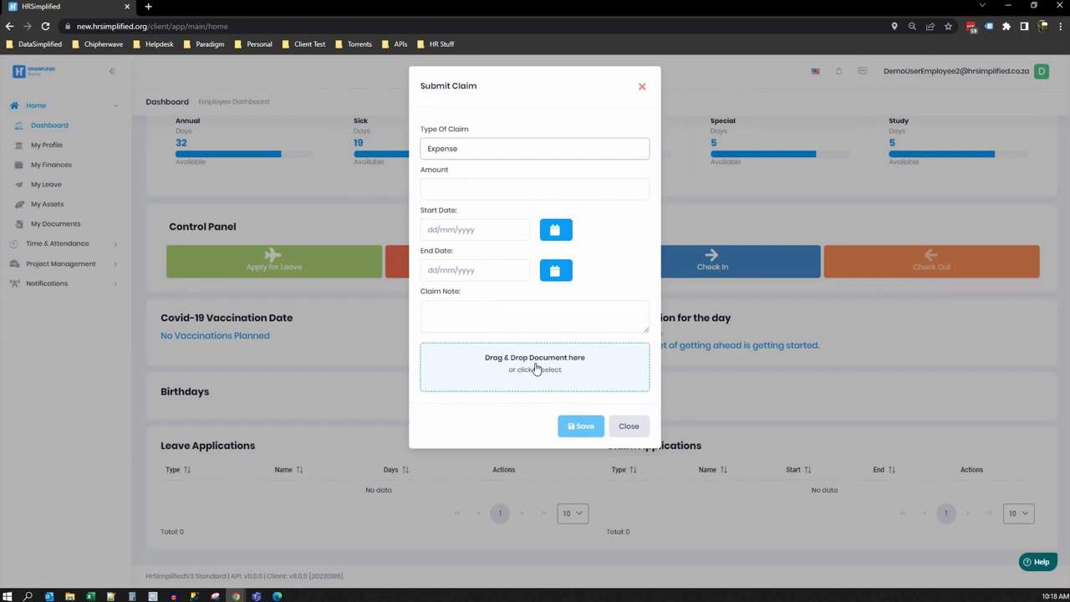
pyautogui.click(640, 428)
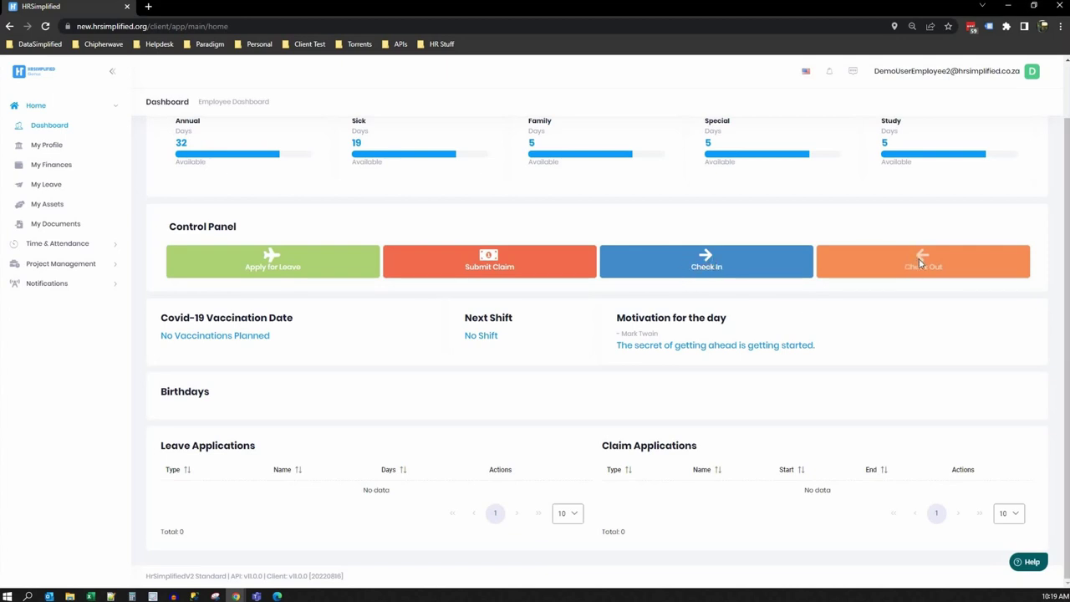
# - Check in from the dashboard's Control Panel to start time tracking
pyautogui.click(707, 262)
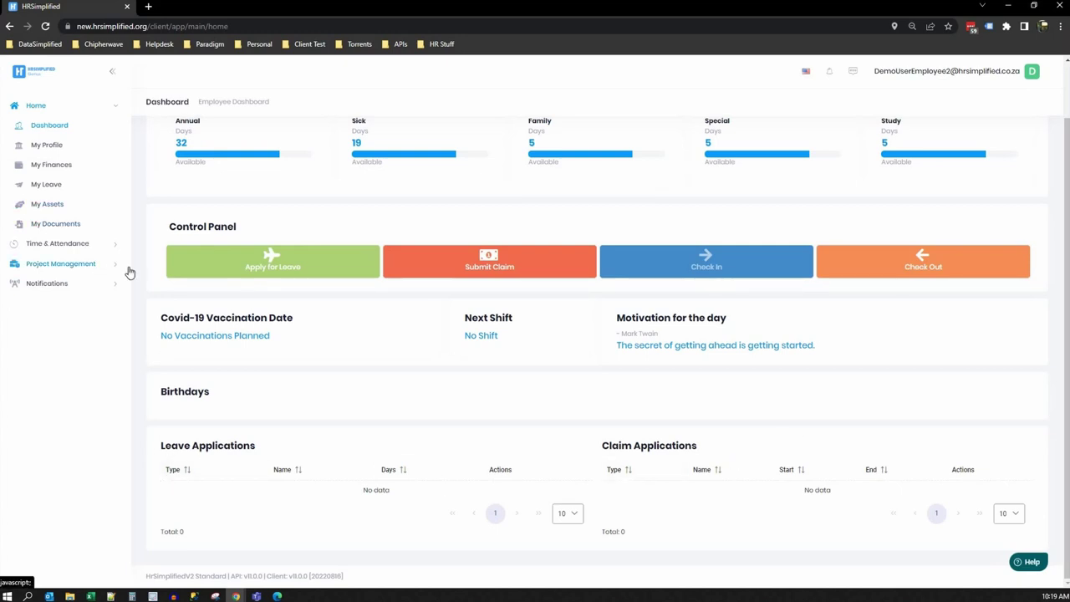
# - Try out the Billable option and task selection in the check-out form, and close it without ending time tracking
pyautogui.click(926, 263)
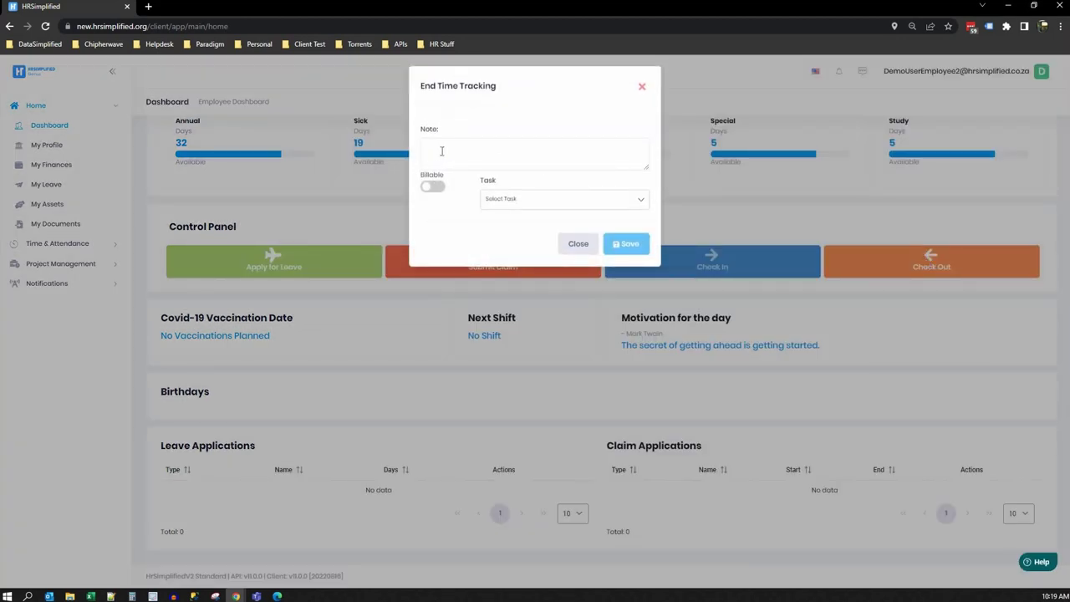
pyautogui.click(439, 191)
pyautogui.click(428, 192)
pyautogui.click(546, 202)
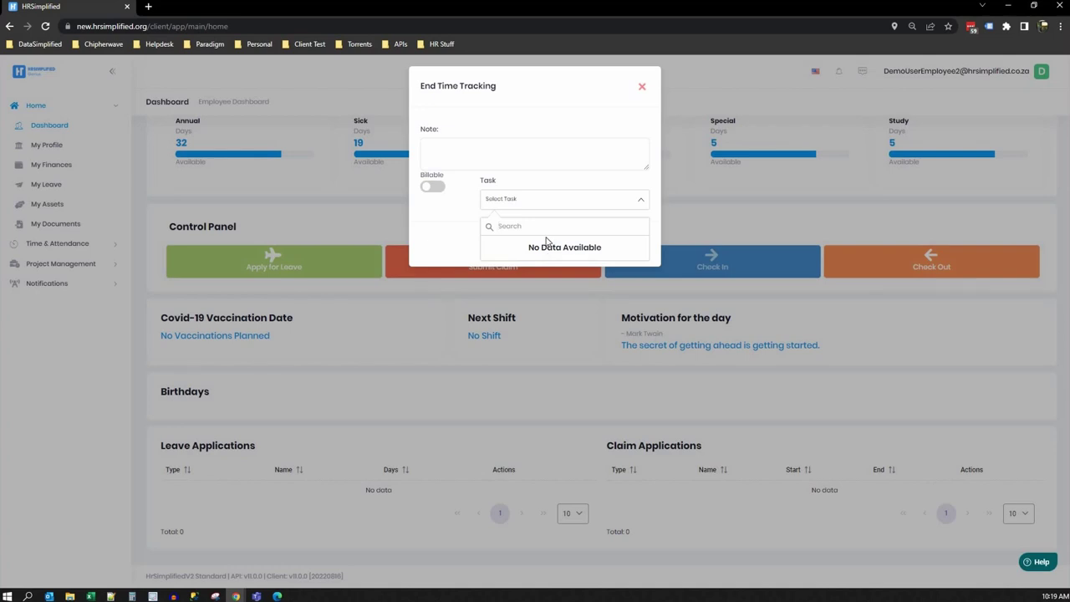
pyautogui.click(461, 248)
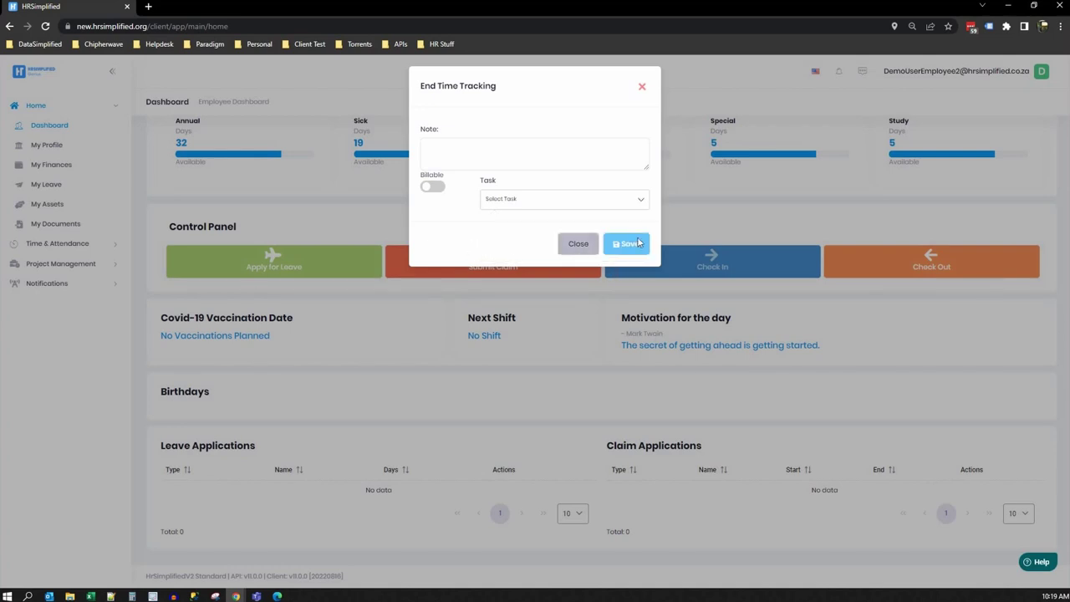
pyautogui.click(577, 246)
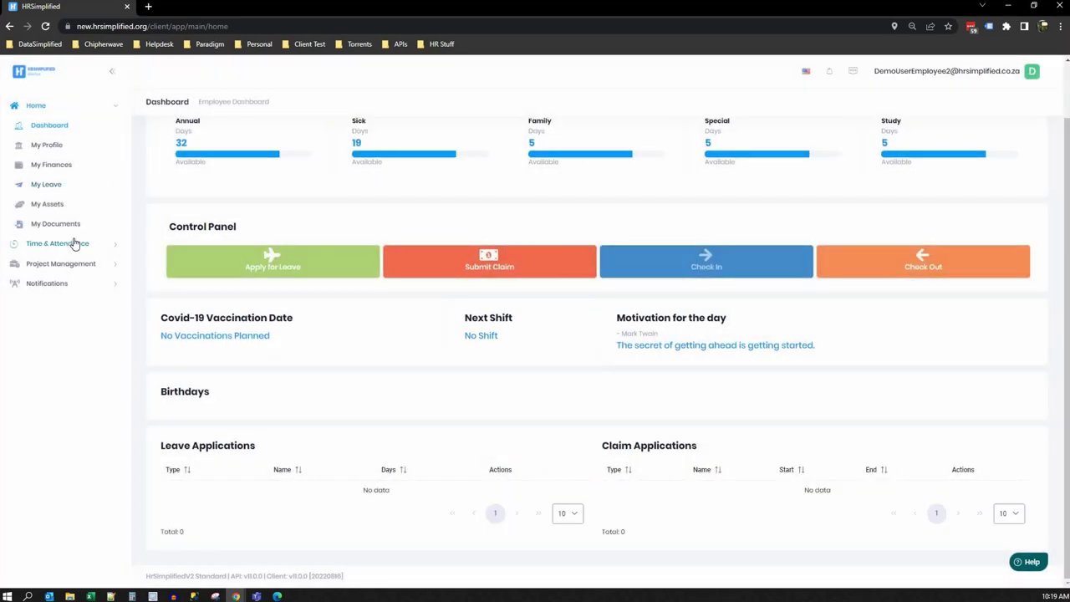
# - Open My Time under Time & Attendance and examine the start and end times of the time sheet entries
pyautogui.click(71, 246)
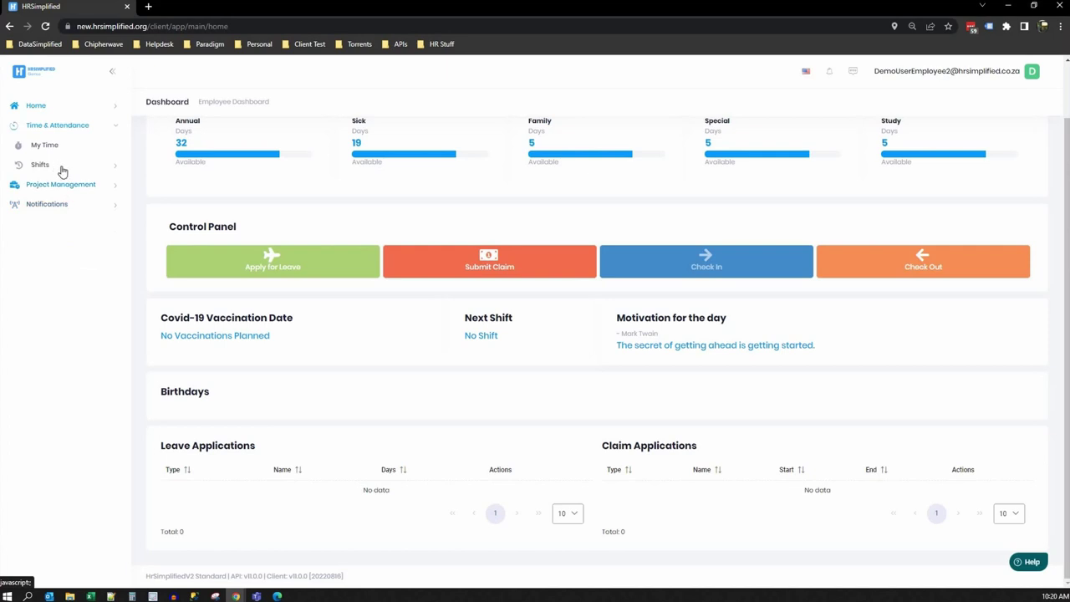
pyautogui.click(46, 145)
pyautogui.moveTo(283, 232); pyautogui.dragTo(383, 231)
pyautogui.moveTo(288, 260); pyautogui.dragTo(344, 267)
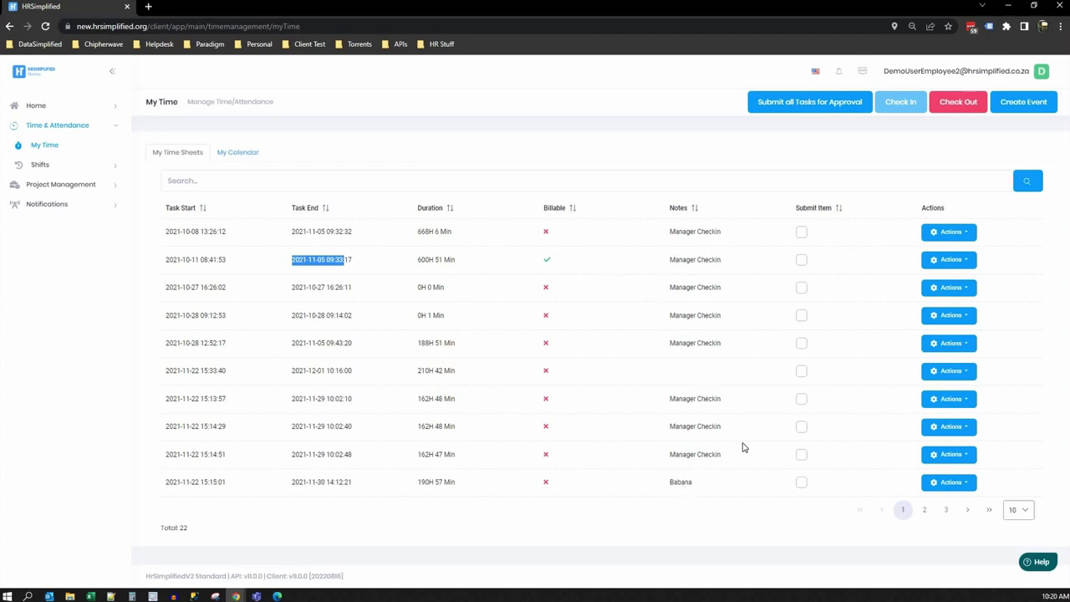
# - Try marking the first three time sheet entries for submission, and clear their selection again
pyautogui.click(801, 232)
pyautogui.click(801, 259)
pyautogui.click(801, 287)
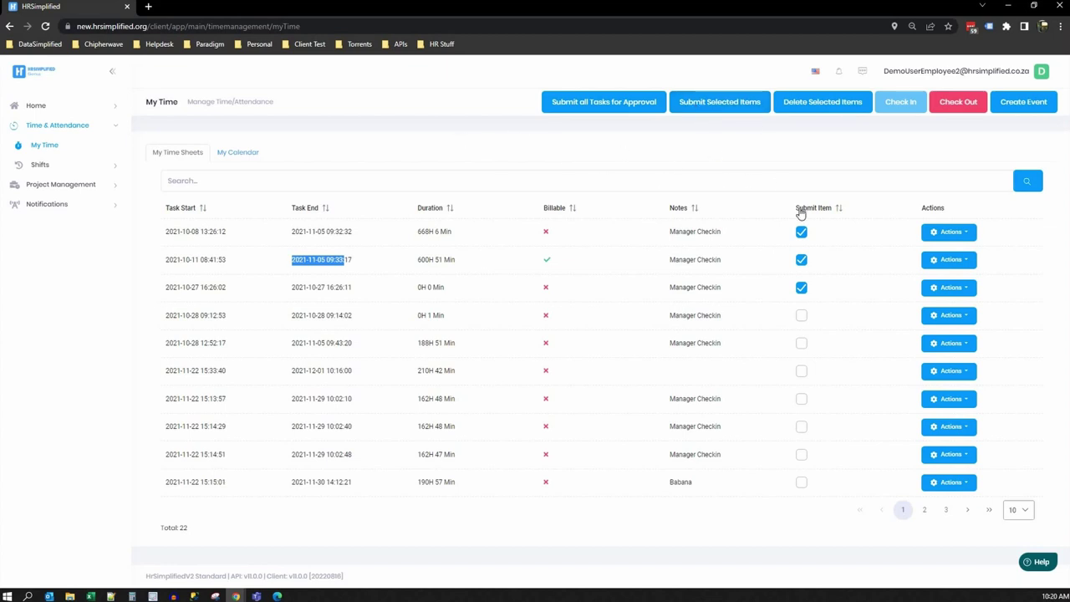
pyautogui.click(804, 244)
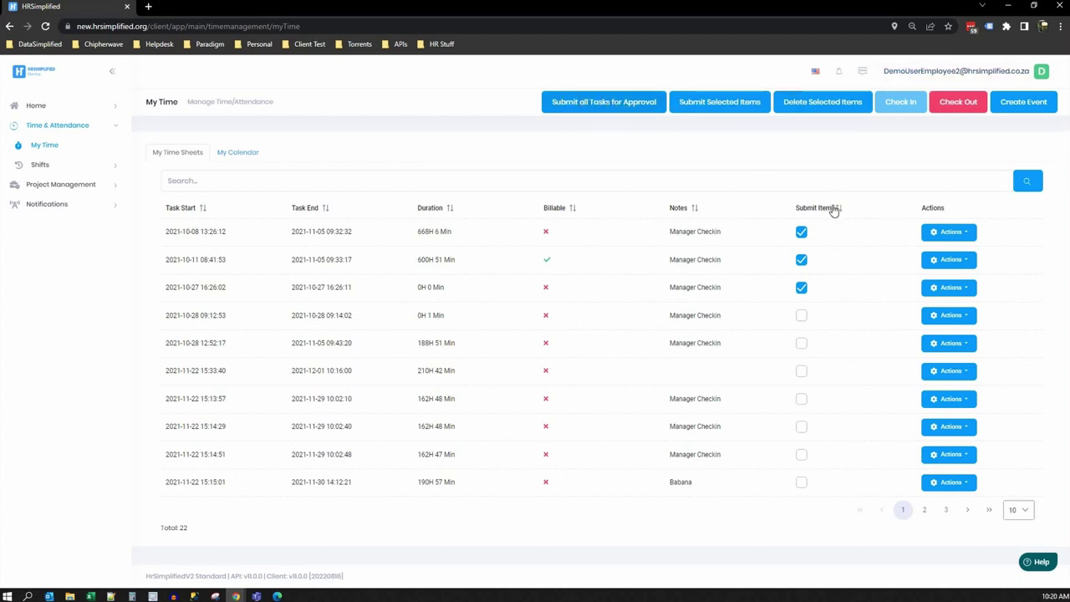
pyautogui.click(801, 233)
pyautogui.click(801, 260)
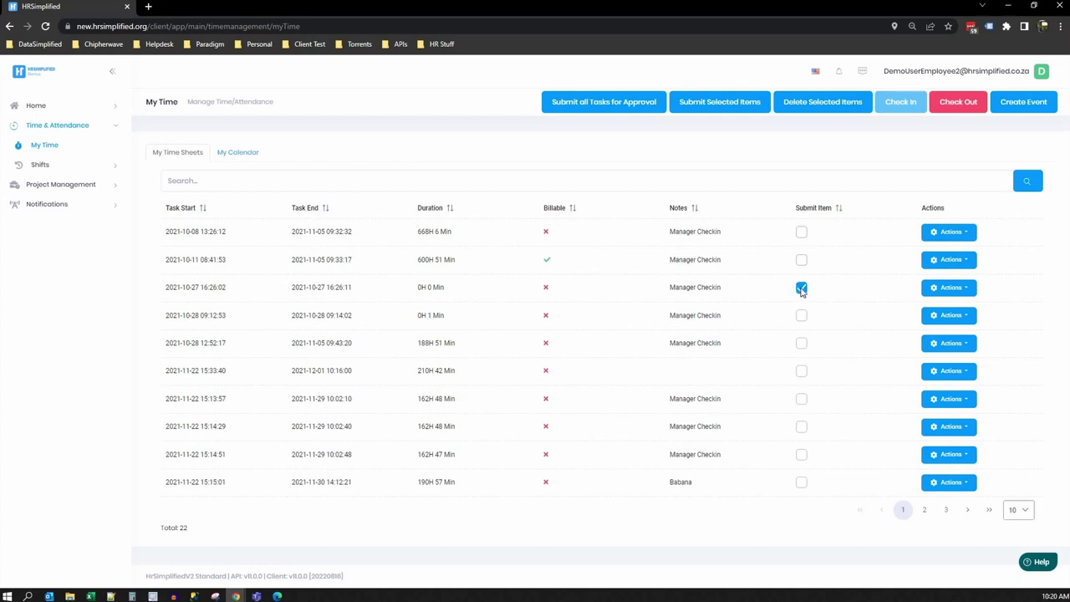
pyautogui.click(801, 287)
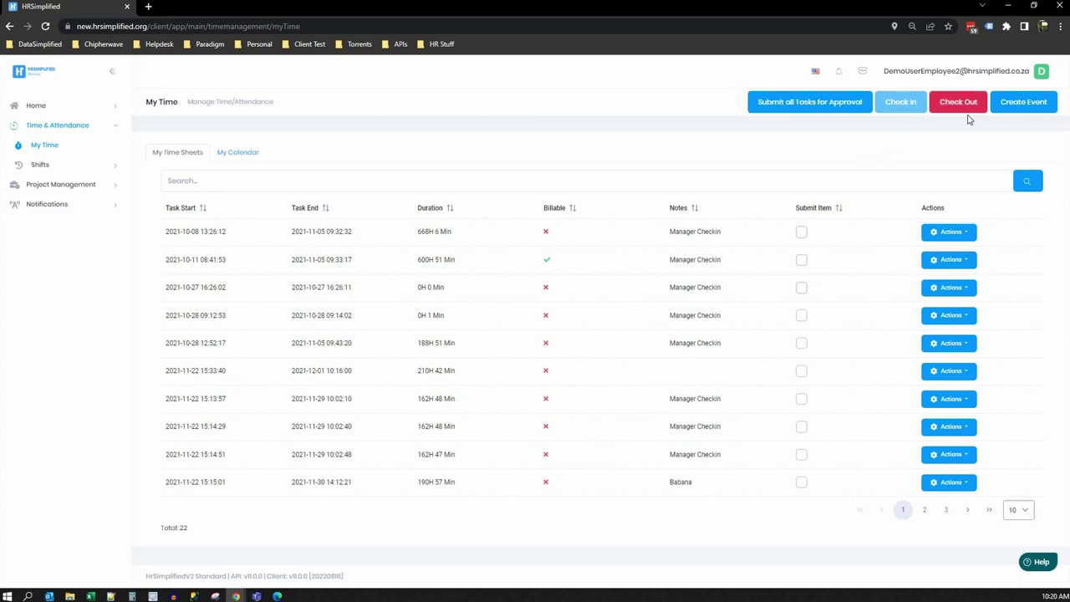
# - Go back to the employee dashboard for a look and reopen My Time under Time & Attendance
pyautogui.click(42, 107)
pyautogui.click(58, 124)
pyautogui.scroll(-1, 719, 288)
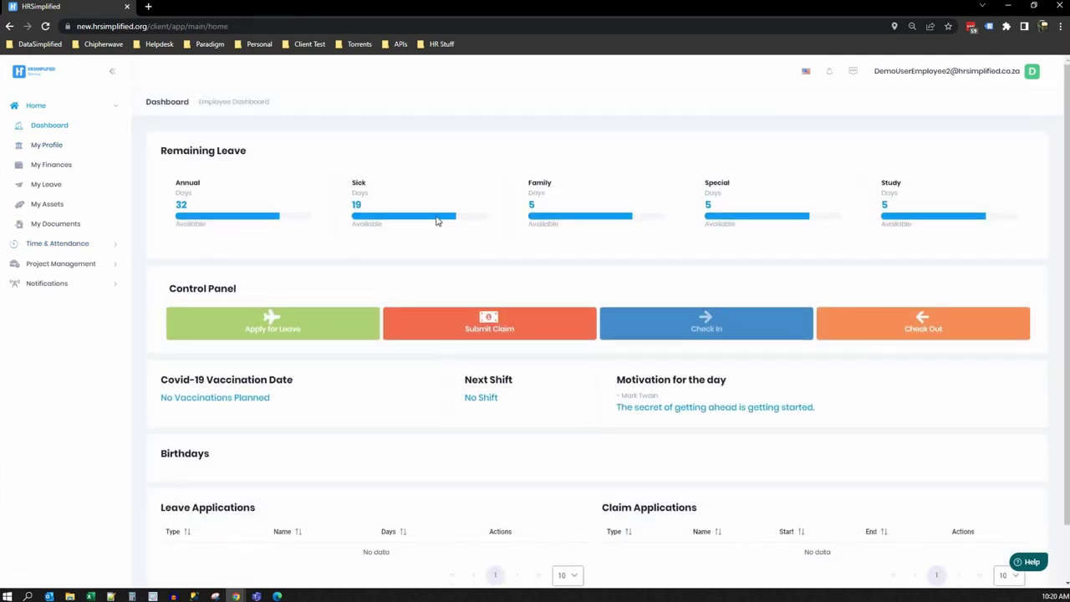
pyautogui.click(67, 245)
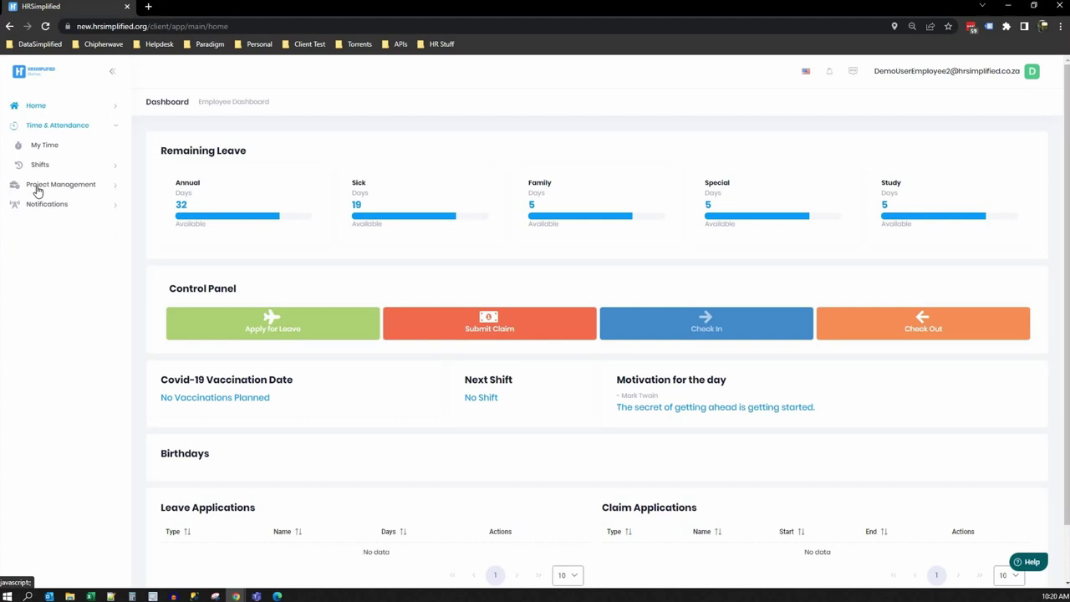
pyautogui.click(44, 147)
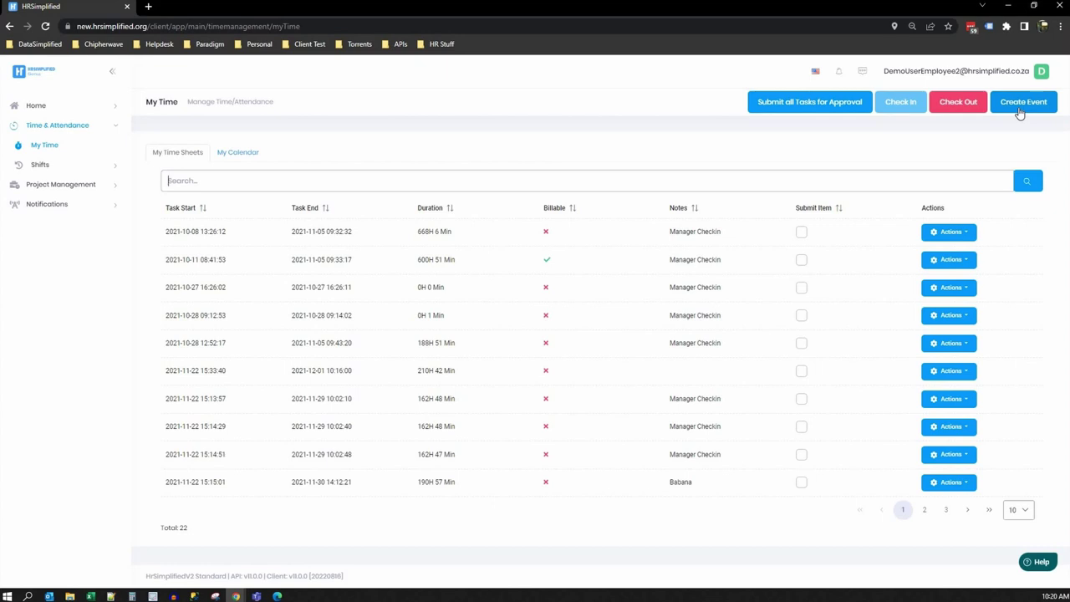
# - View the form for creating a time event, cancel it, and mark the first time sheet entry for submission
pyautogui.click(1023, 104)
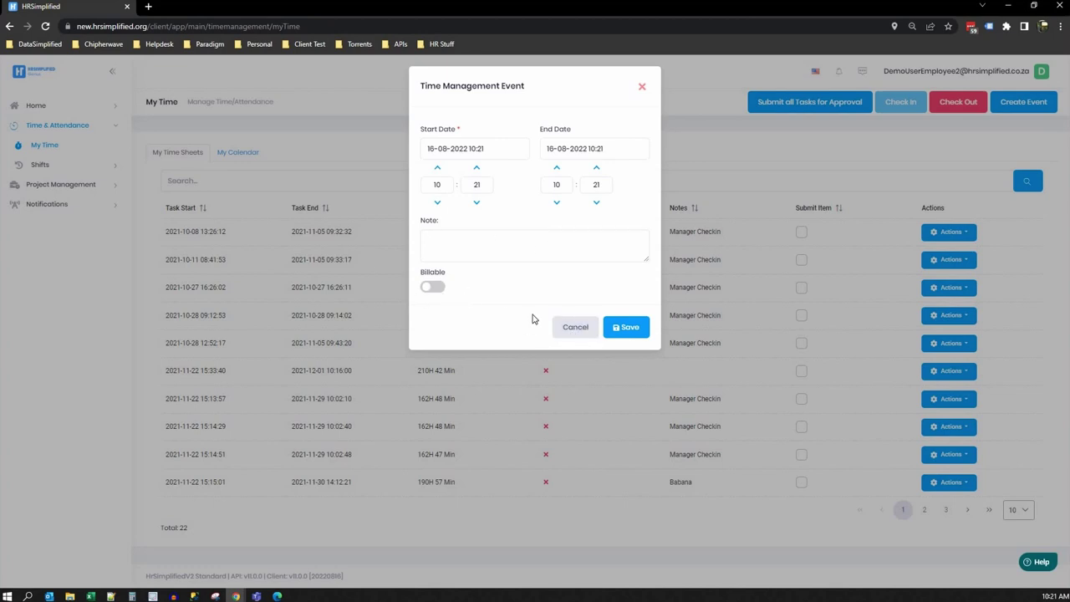
pyautogui.click(573, 327)
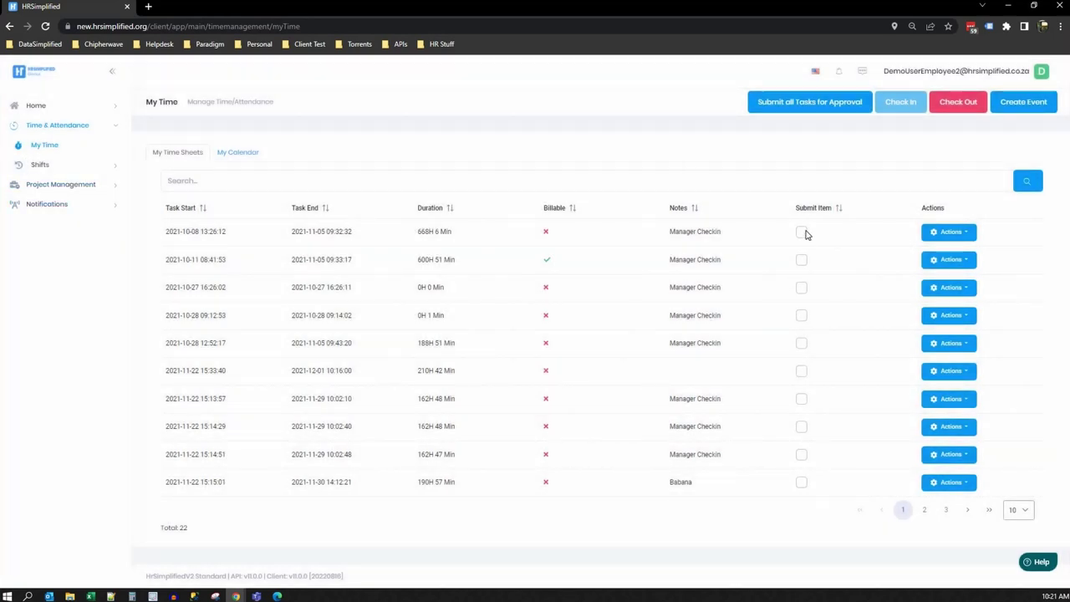
pyautogui.click(801, 232)
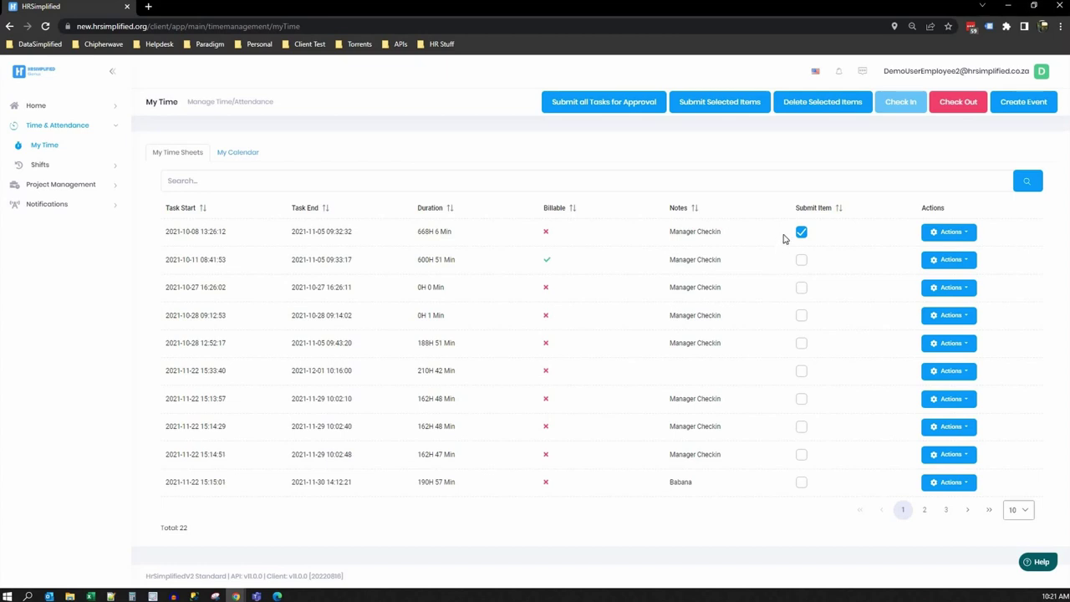
# - Move the Team Set Up - Development Project task from Blocked to In Progress on the project Taskboard
pyautogui.click(69, 186)
pyautogui.click(51, 167)
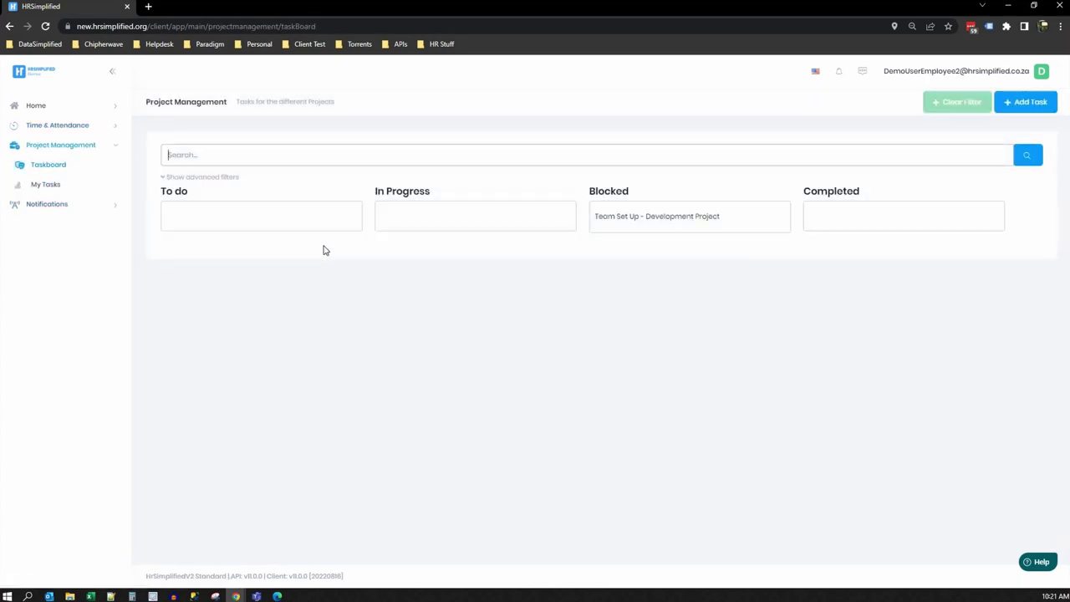
pyautogui.moveTo(672, 219); pyautogui.dragTo(372, 244)
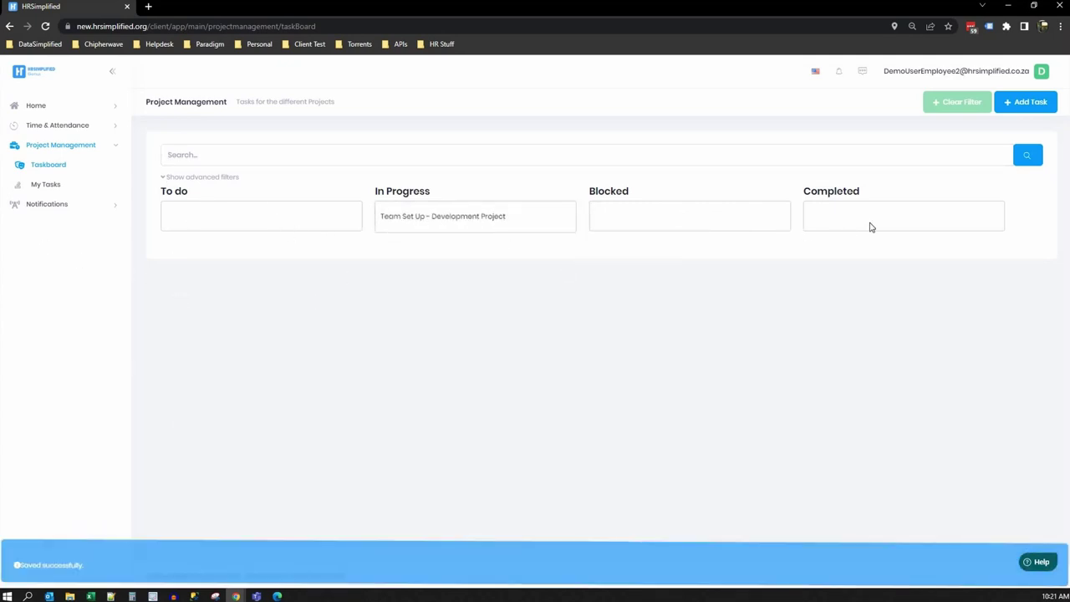
# - Review the Team Set Up task's details and comments from My Tasks without saving, and show its available actions
pyautogui.click(45, 188)
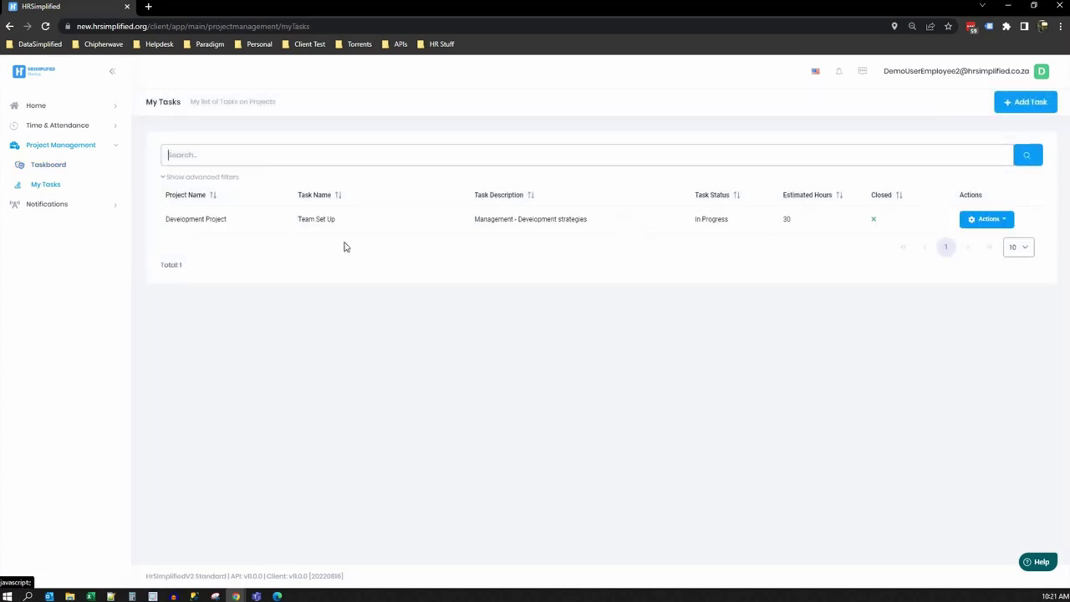
pyautogui.click(988, 220)
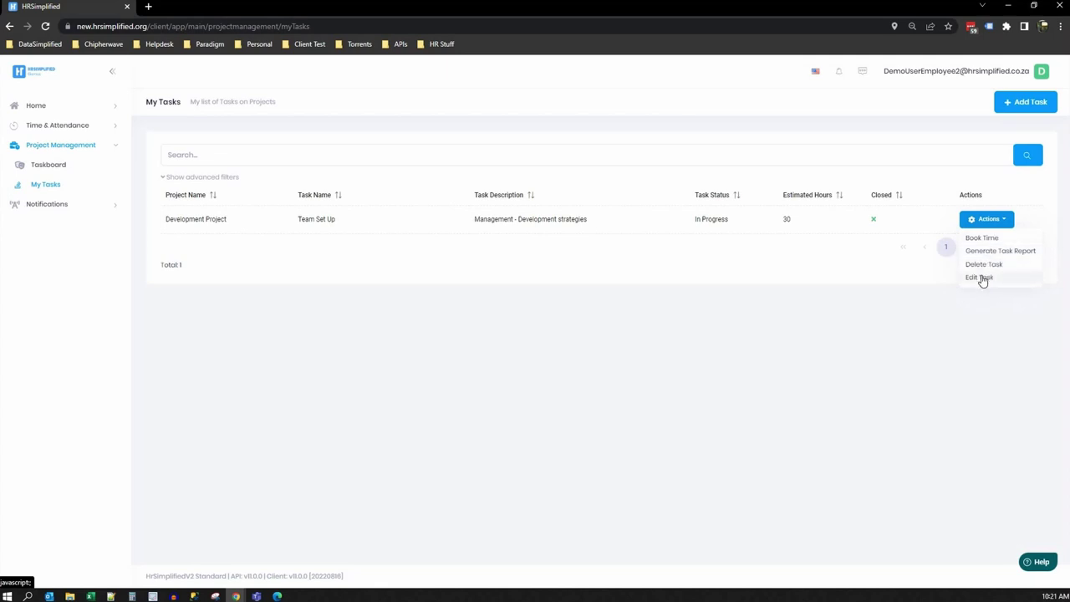
pyautogui.click(978, 277)
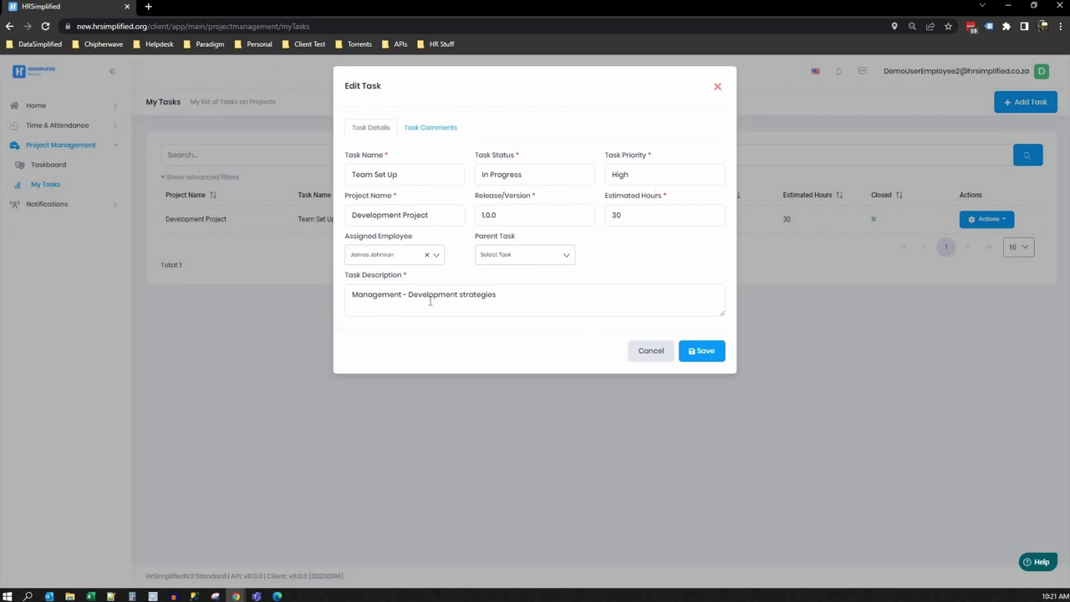
pyautogui.click(436, 130)
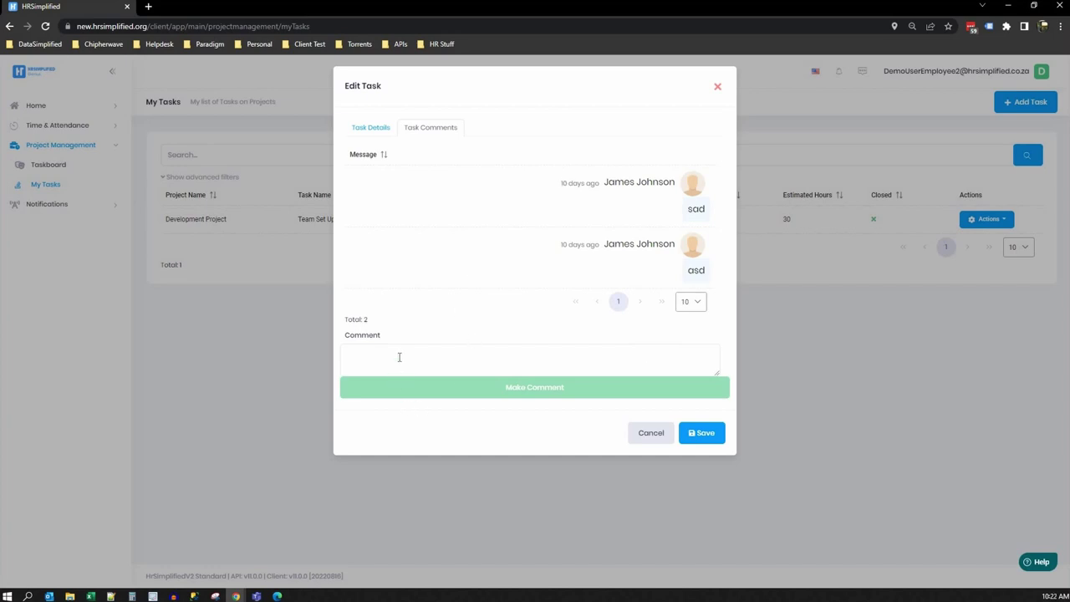
pyautogui.click(657, 433)
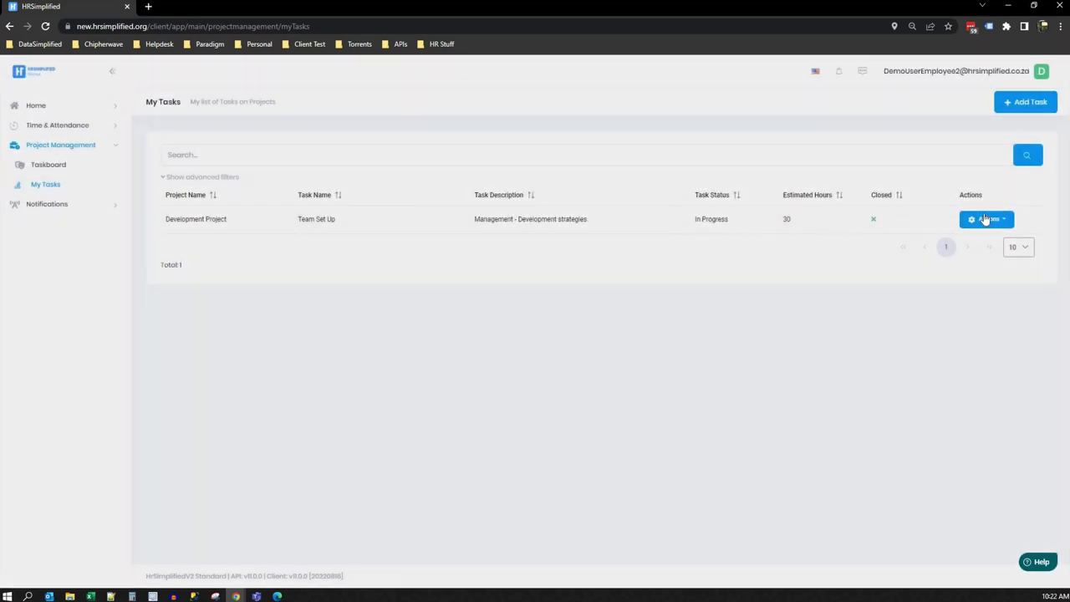
pyautogui.click(986, 219)
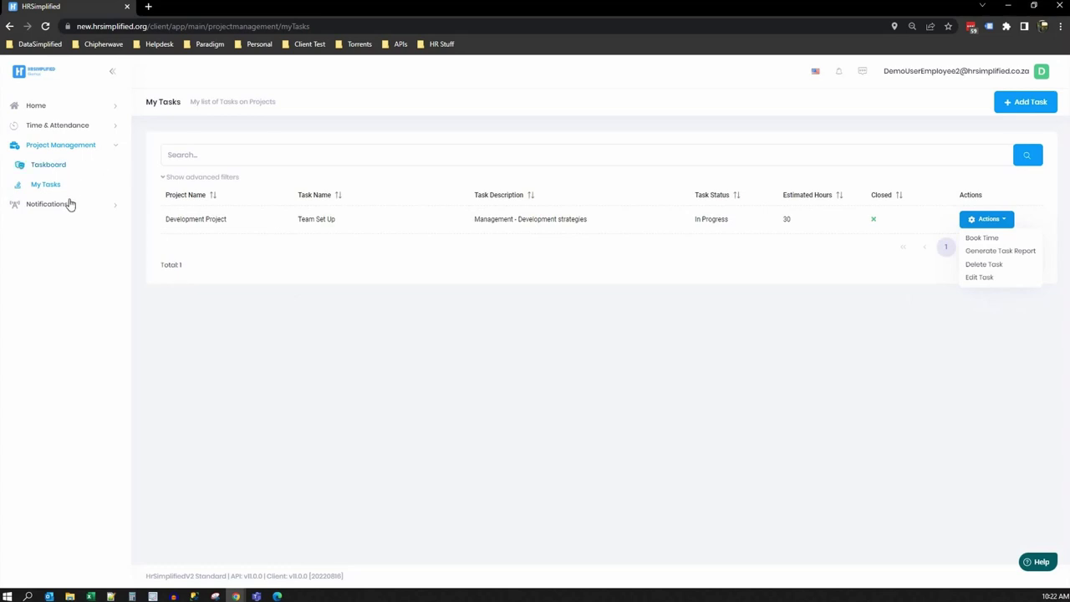
# - Return to the dashboard and examine the vaccination date, next shift, daily motivation, birthdays, and leave and claim application sections
pyautogui.click(38, 106)
pyautogui.click(47, 126)
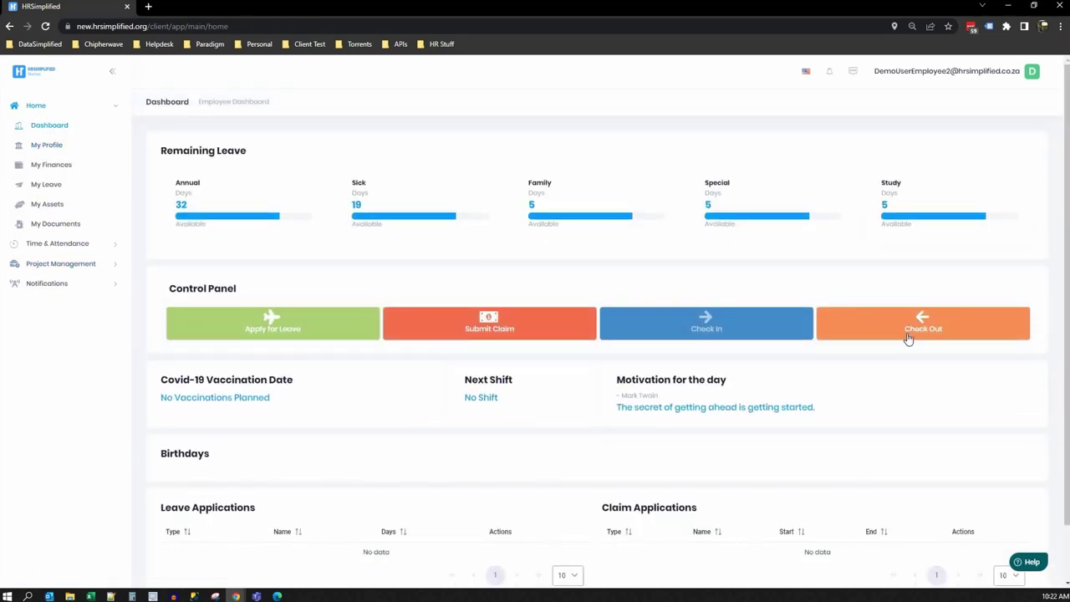
pyautogui.scroll(-2, 911, 349)
pyautogui.moveTo(295, 323); pyautogui.dragTo(154, 327)
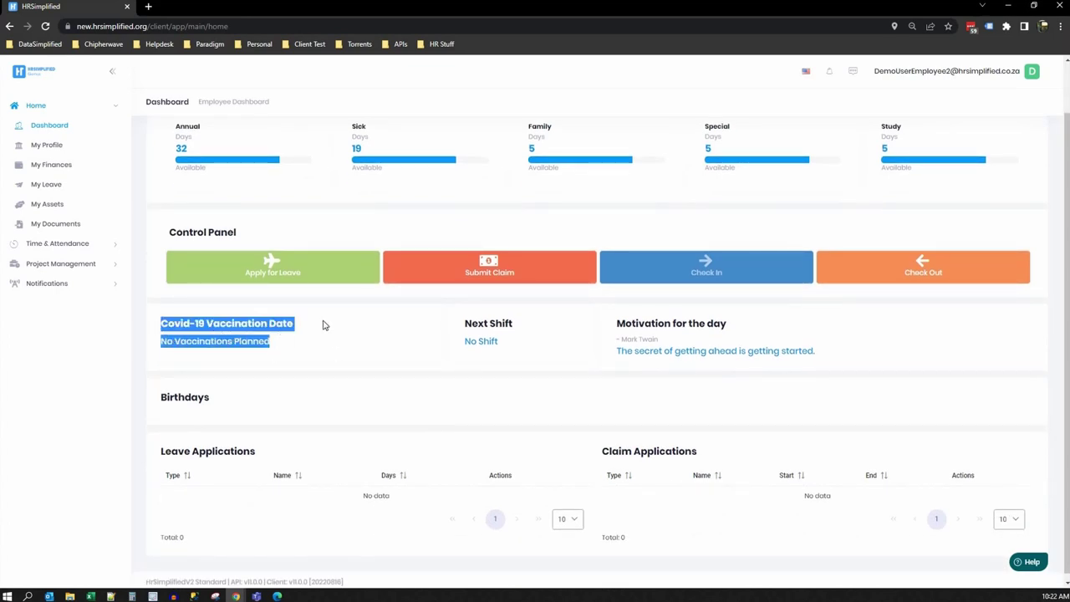
pyautogui.click(339, 346)
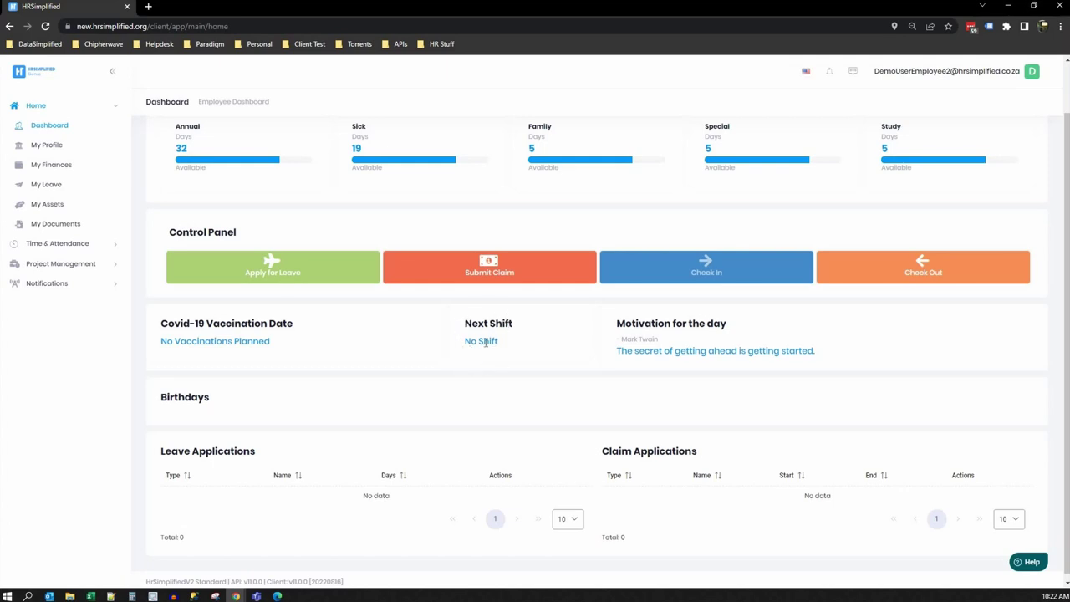
pyautogui.moveTo(624, 353); pyautogui.dragTo(826, 358)
pyautogui.click(826, 359)
pyautogui.scroll(-1, 242, 402)
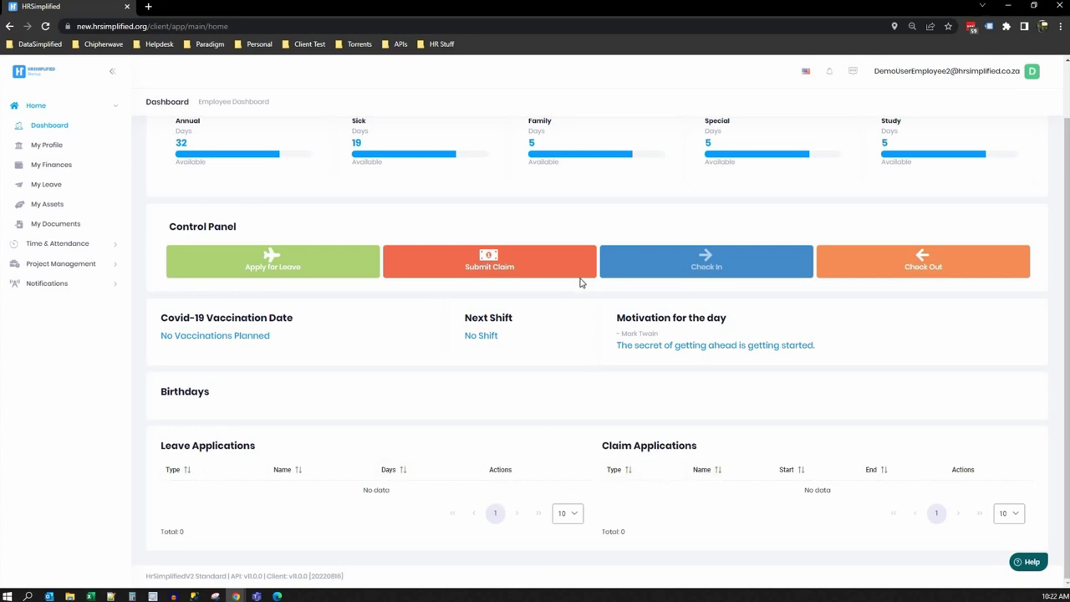
pyautogui.scroll(1, 485, 332)
pyautogui.scroll(-1, 485, 335)
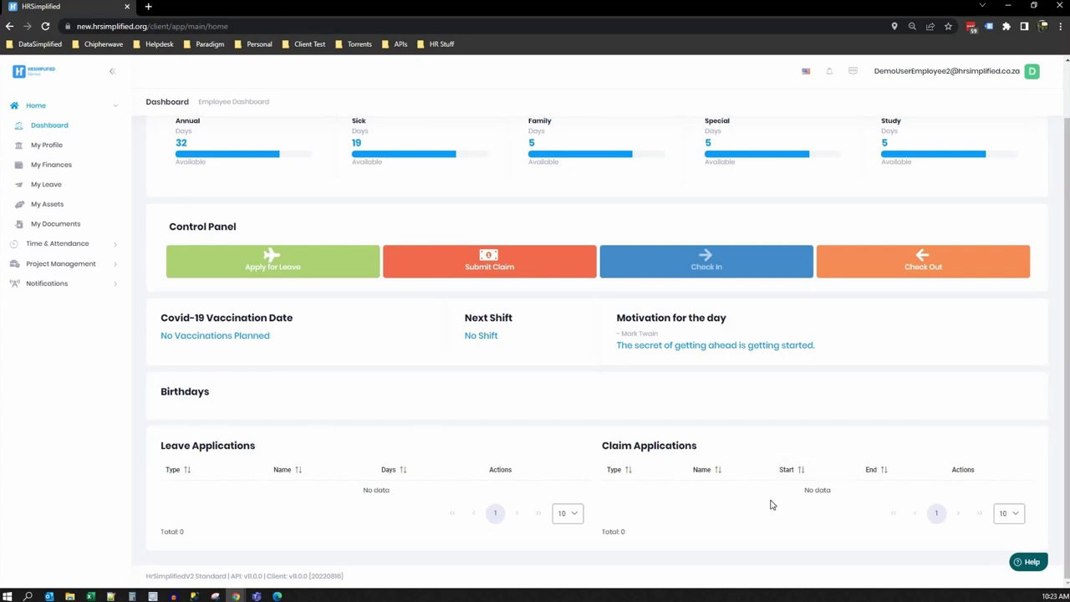
# - Open My Profile and review the contact and address fields in the person details
pyautogui.click(52, 149)
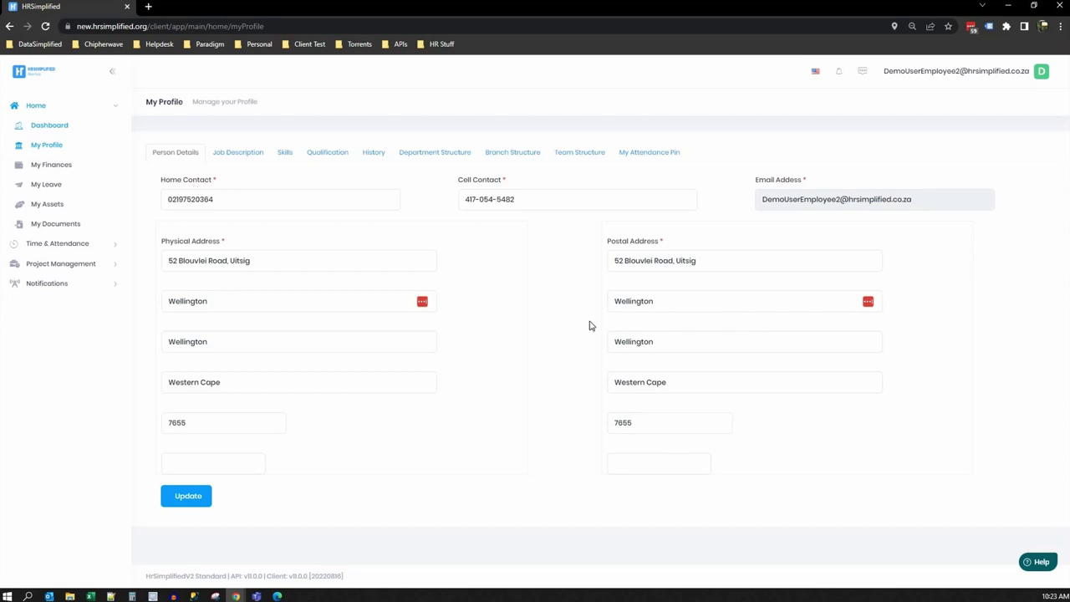
pyautogui.doubleClick(233, 199)
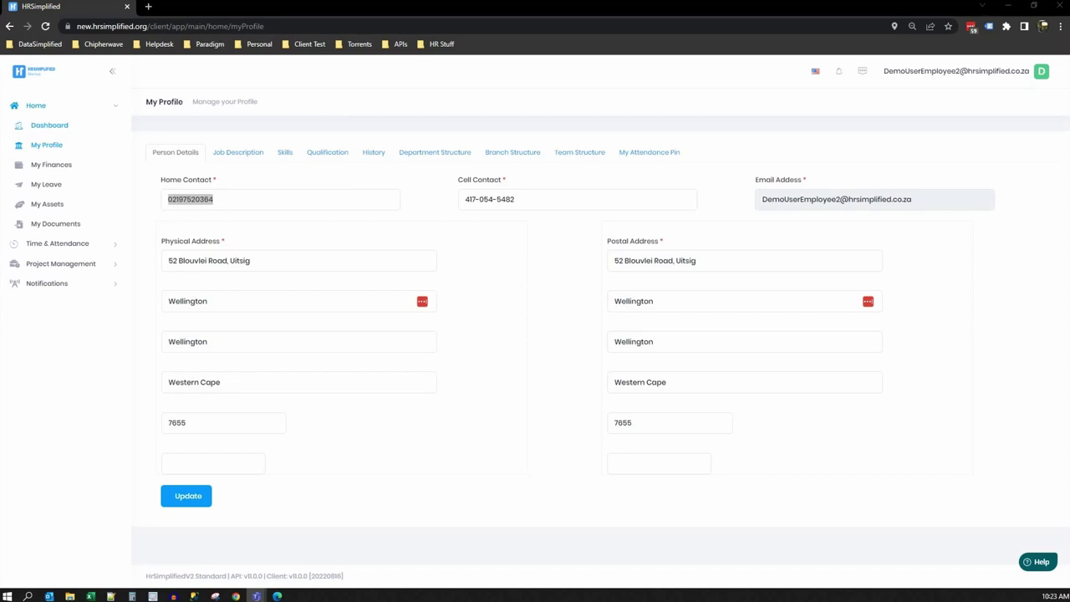
pyautogui.click(430, 261)
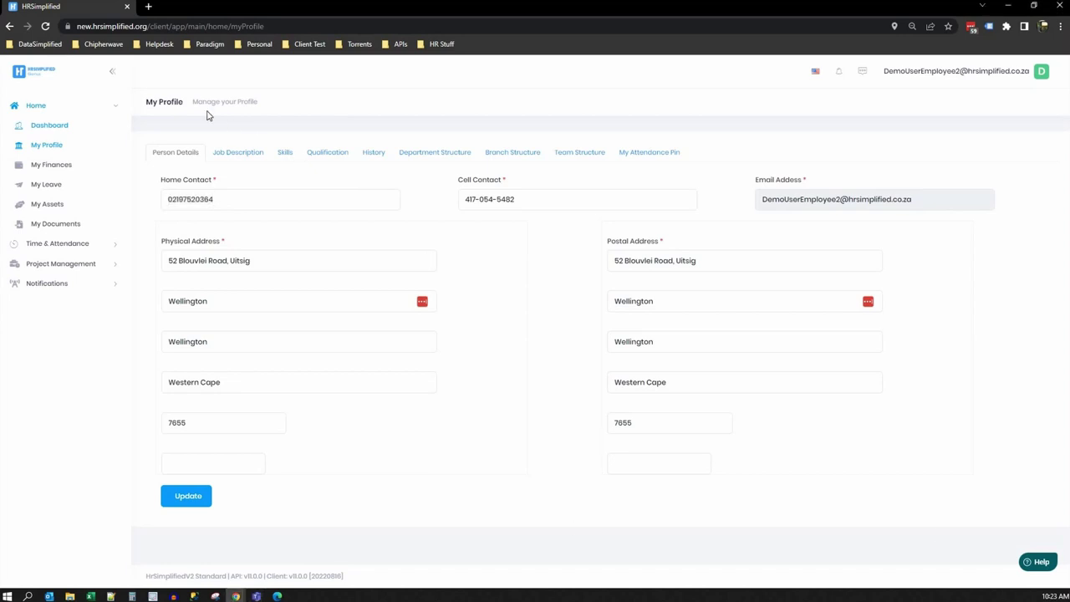
# - Start a new skill in the profile's Skills list, declining the LastPass offer, and choose Research as the predefined skill
pyautogui.click(281, 156)
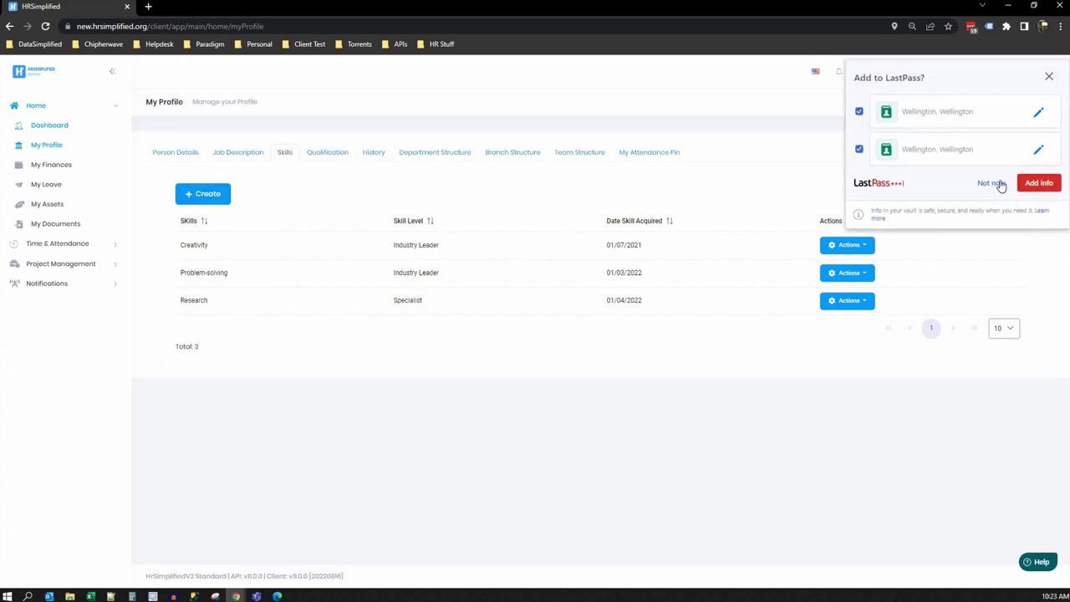
pyautogui.click(991, 182)
pyautogui.click(203, 194)
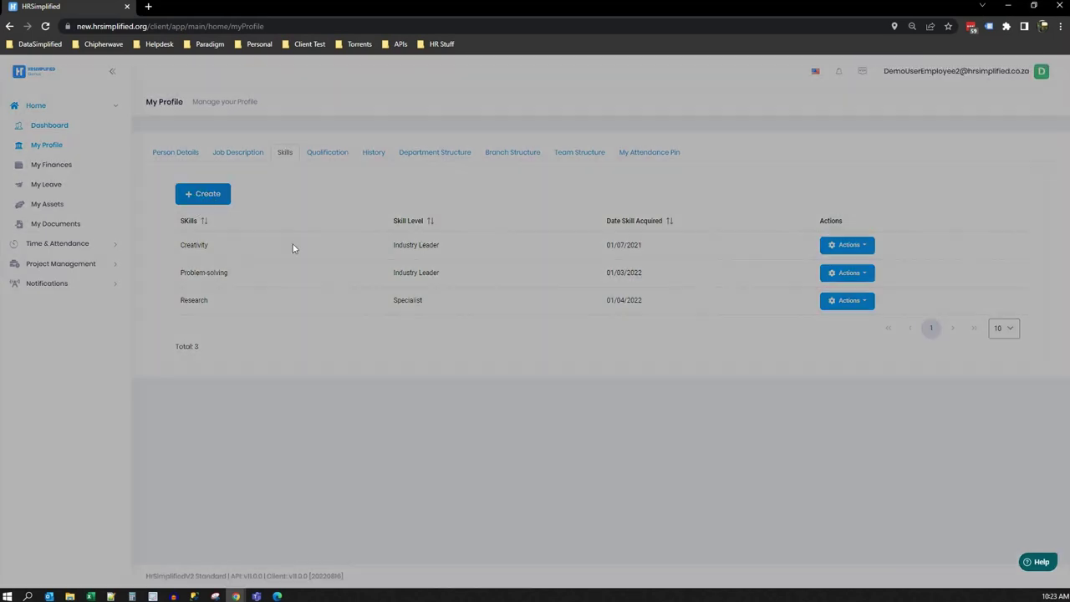
pyautogui.click(389, 153)
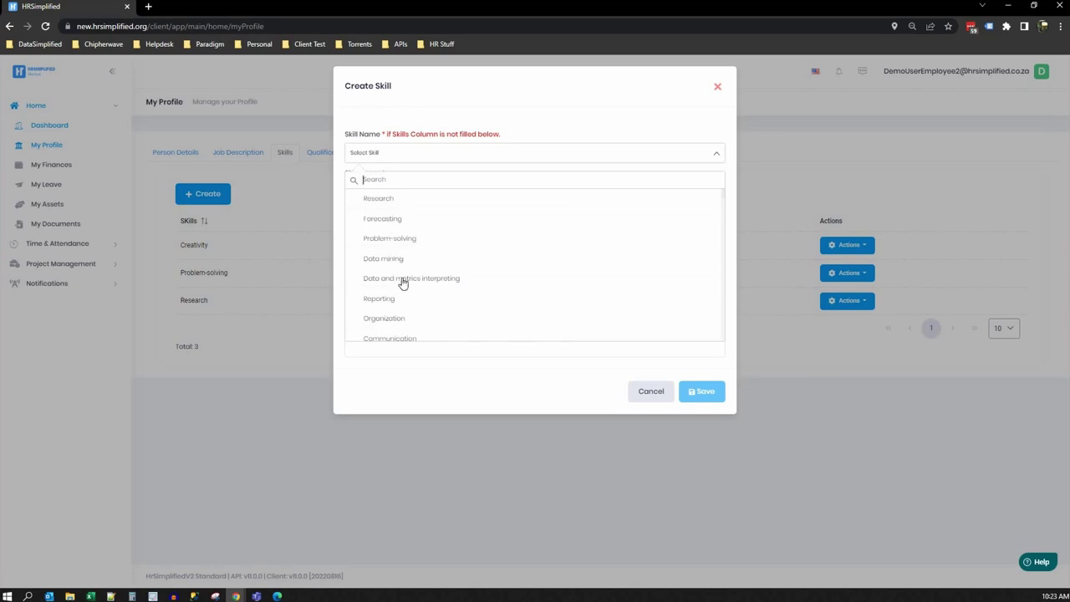
pyautogui.click(382, 200)
pyautogui.click(521, 127)
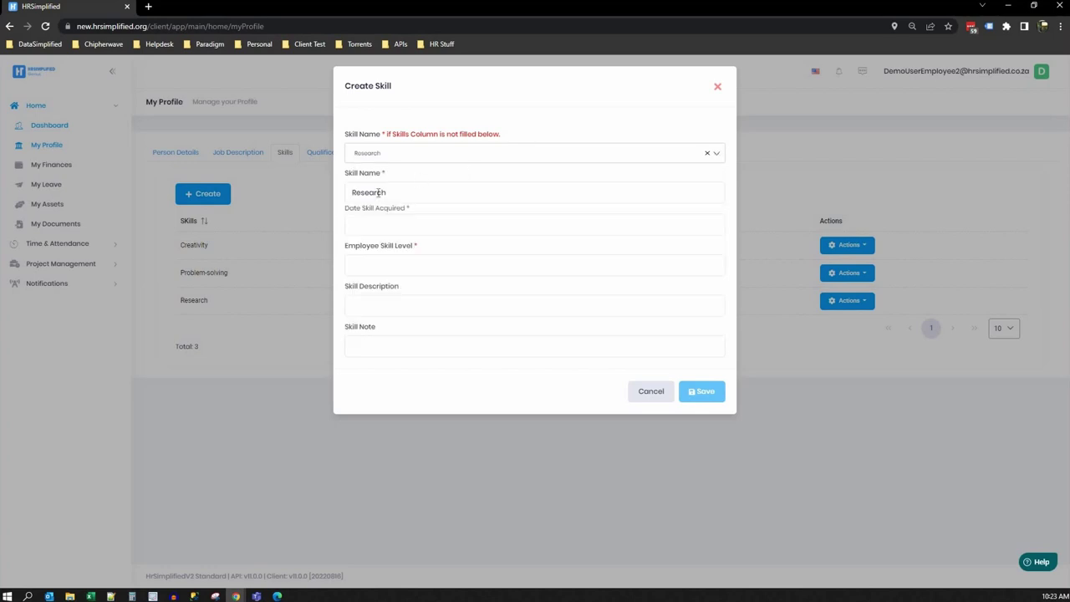
# - Change the new skill's name to "Research in xyz"
pyautogui.moveTo(385, 193); pyautogui.dragTo(343, 192)
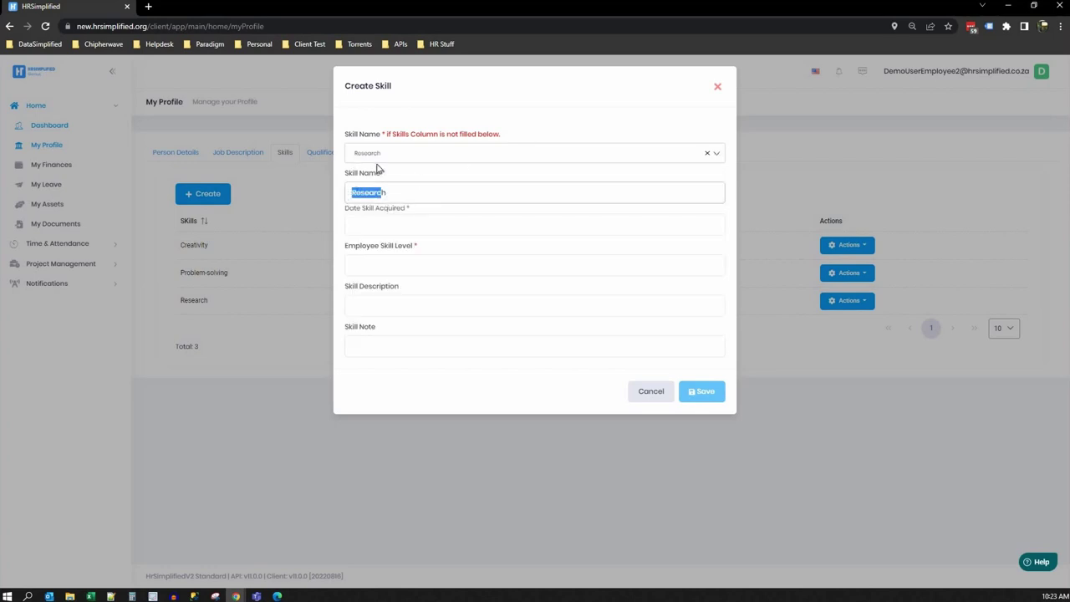
pyautogui.click(391, 192)
pyautogui.moveTo(392, 192); pyautogui.dragTo(343, 192)
pyautogui.click(401, 192)
pyautogui.write('in e')
pyautogui.write('yz')
# - Check the new skill's acquired date, skill level options and description field, and close the form without saving
pyautogui.click(446, 229)
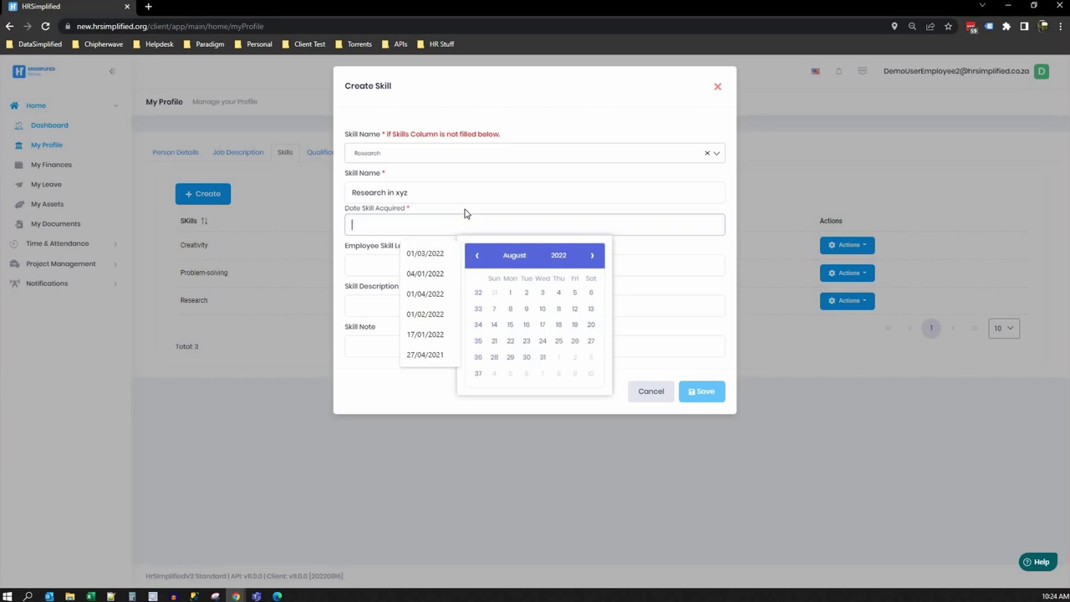
pyautogui.click(379, 266)
pyautogui.click(379, 265)
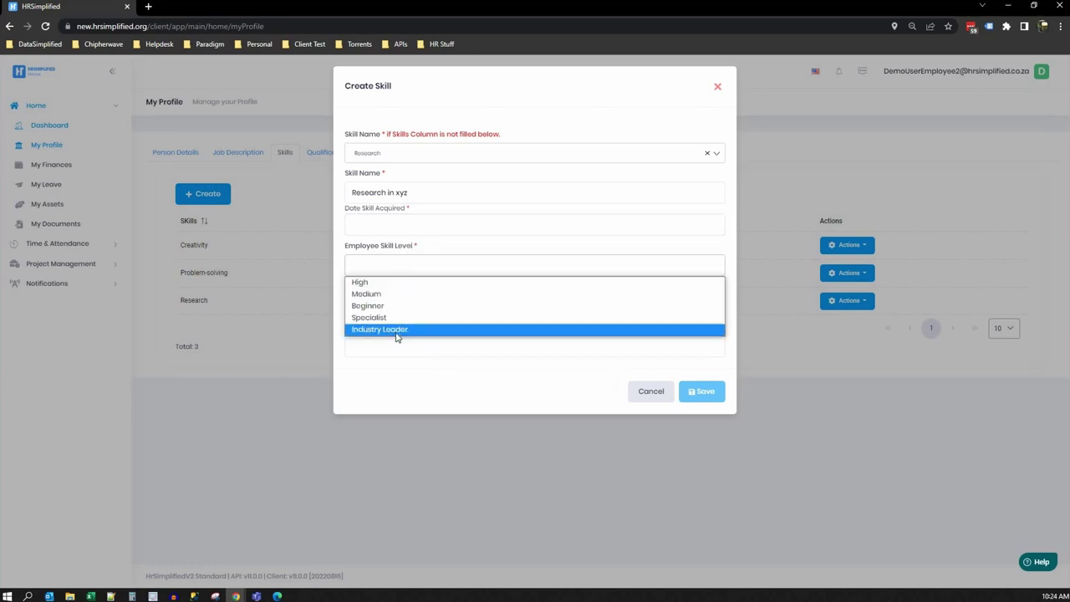
pyautogui.click(412, 383)
pyautogui.click(363, 315)
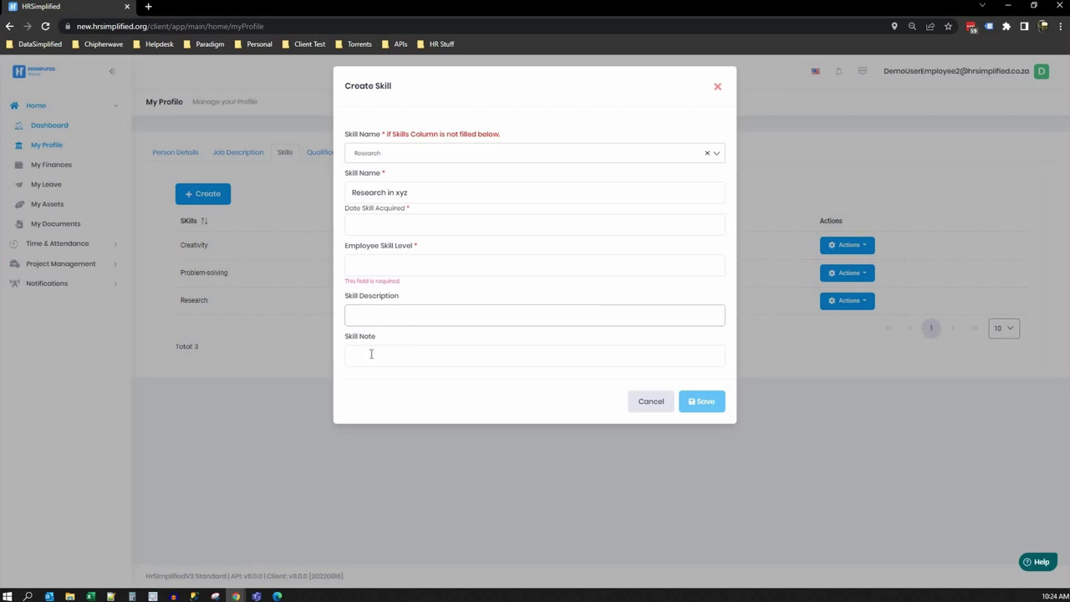
pyautogui.click(646, 405)
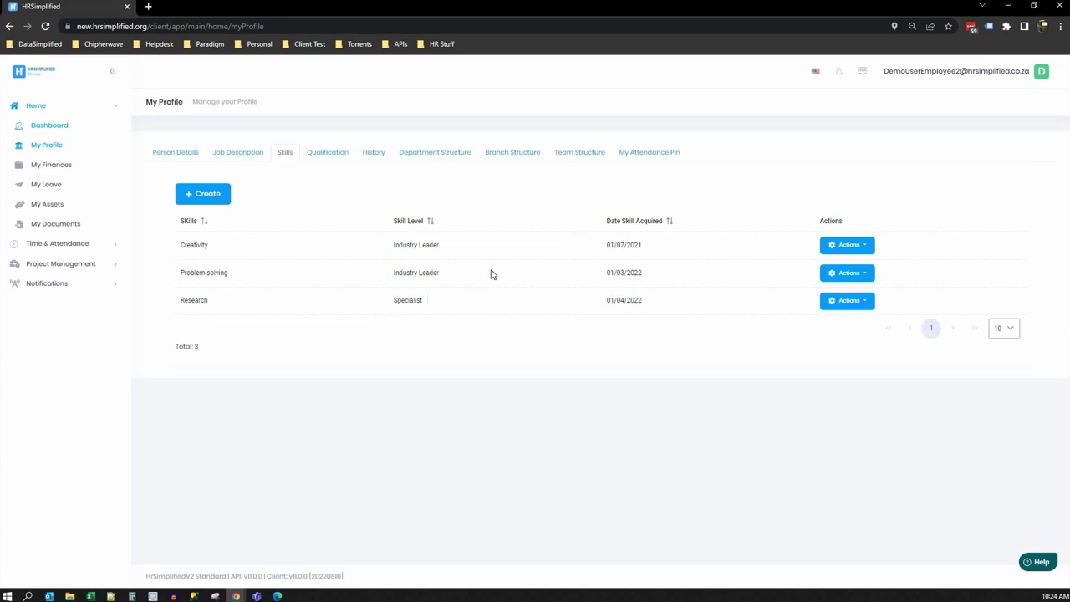
# - Open the profile's Qualification section, look through the Create Education form's fields, and cancel the form
pyautogui.click(327, 159)
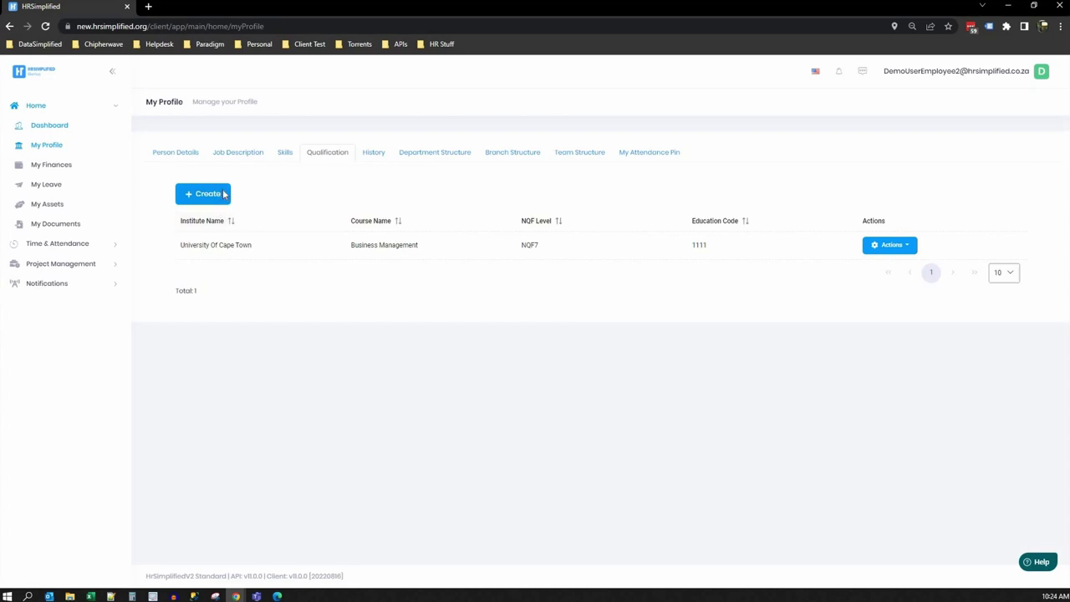
pyautogui.click(223, 194)
pyautogui.click(384, 151)
pyautogui.click(468, 132)
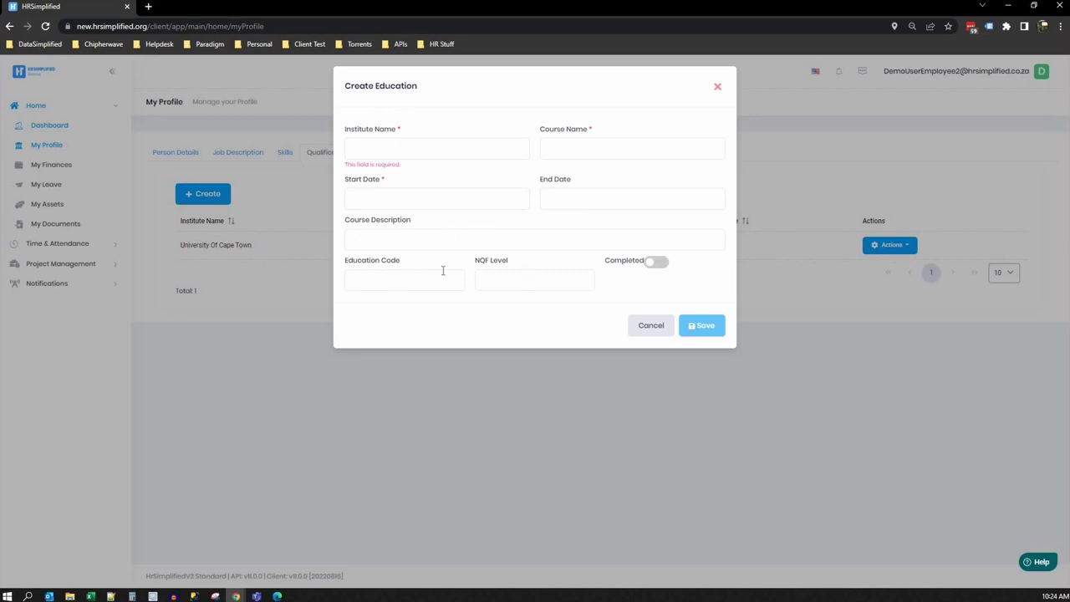
pyautogui.click(650, 326)
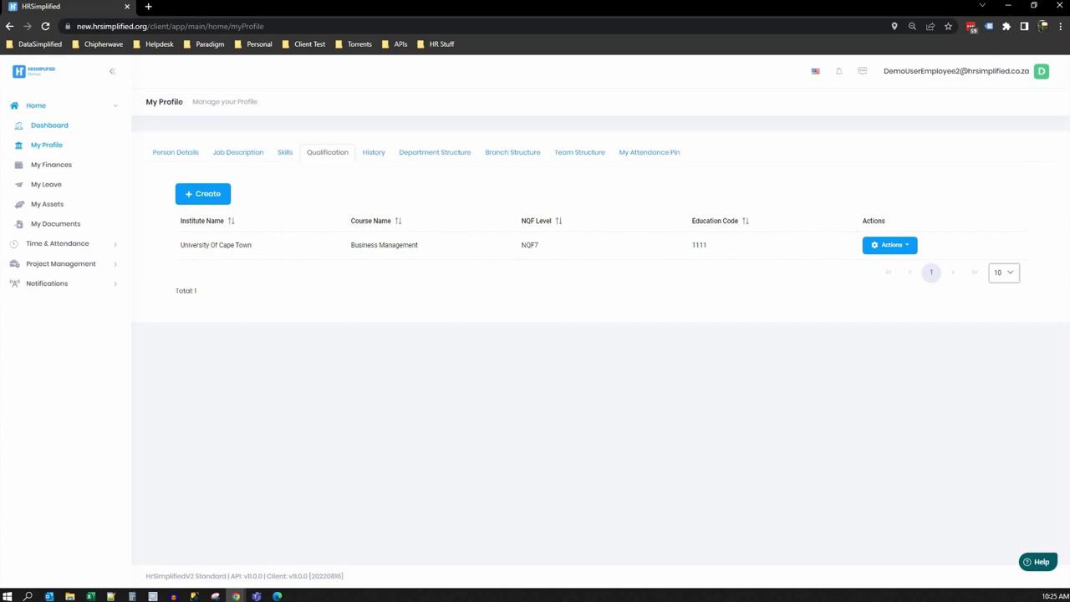
# - Open the project management Taskboard, review the details of the Team Set Up task, and close it without saving
pyautogui.click(52, 263)
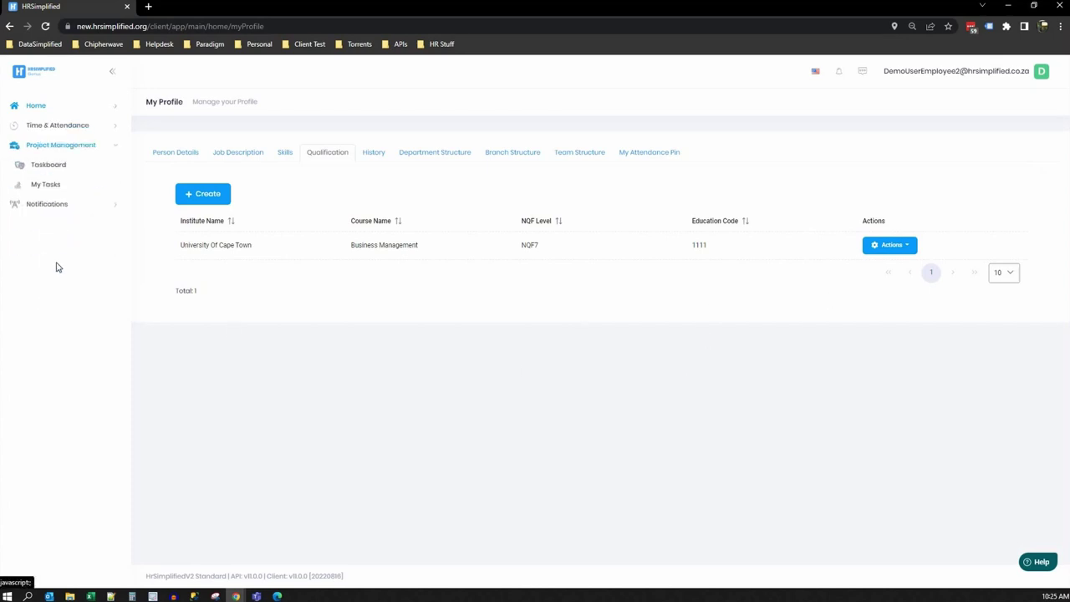
pyautogui.click(55, 166)
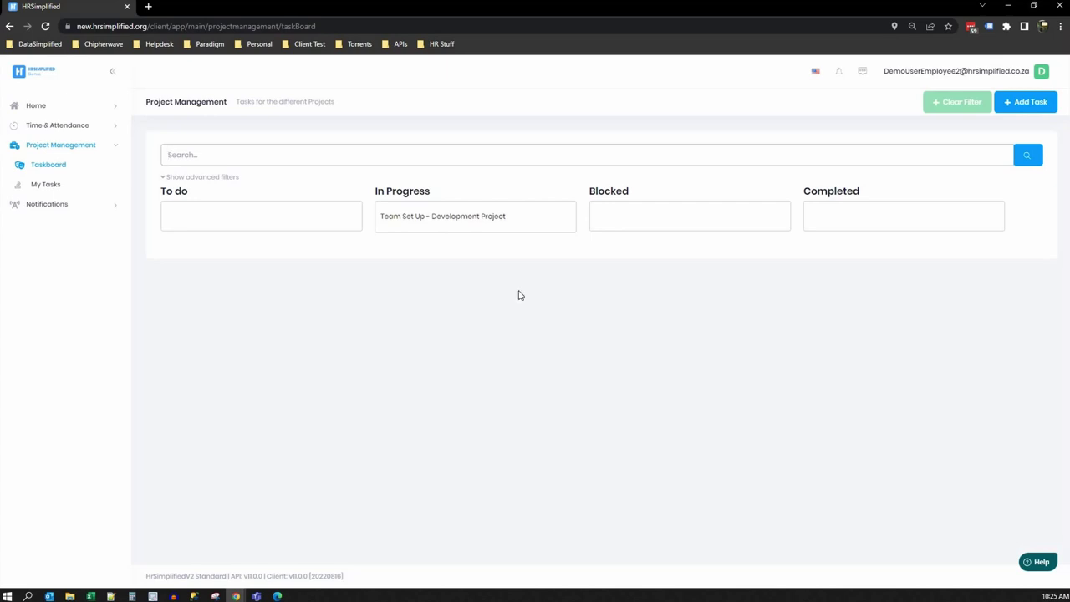
pyautogui.click(451, 215)
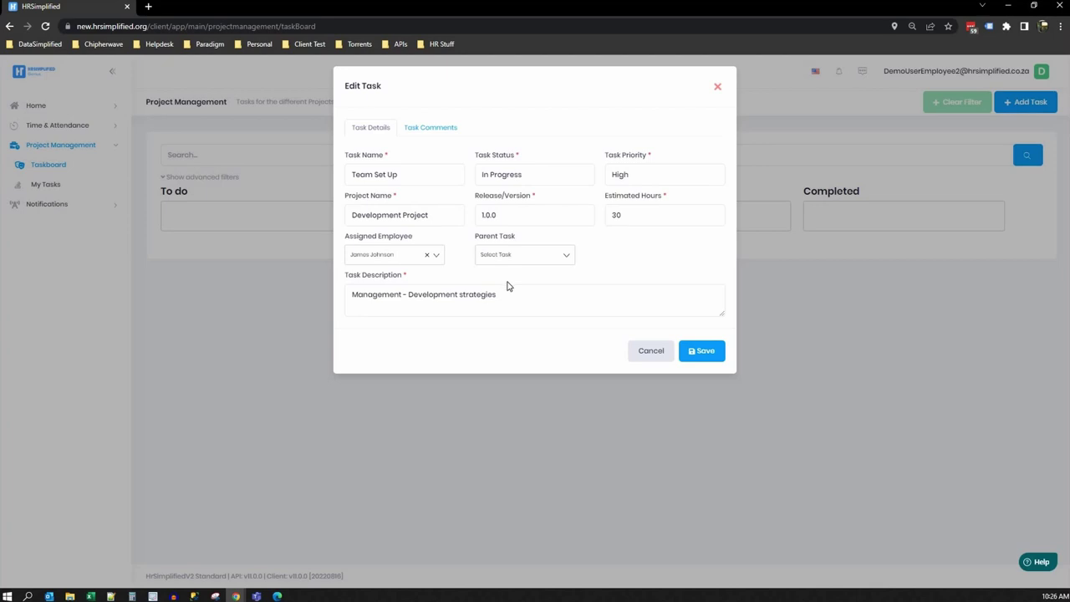
pyautogui.click(653, 352)
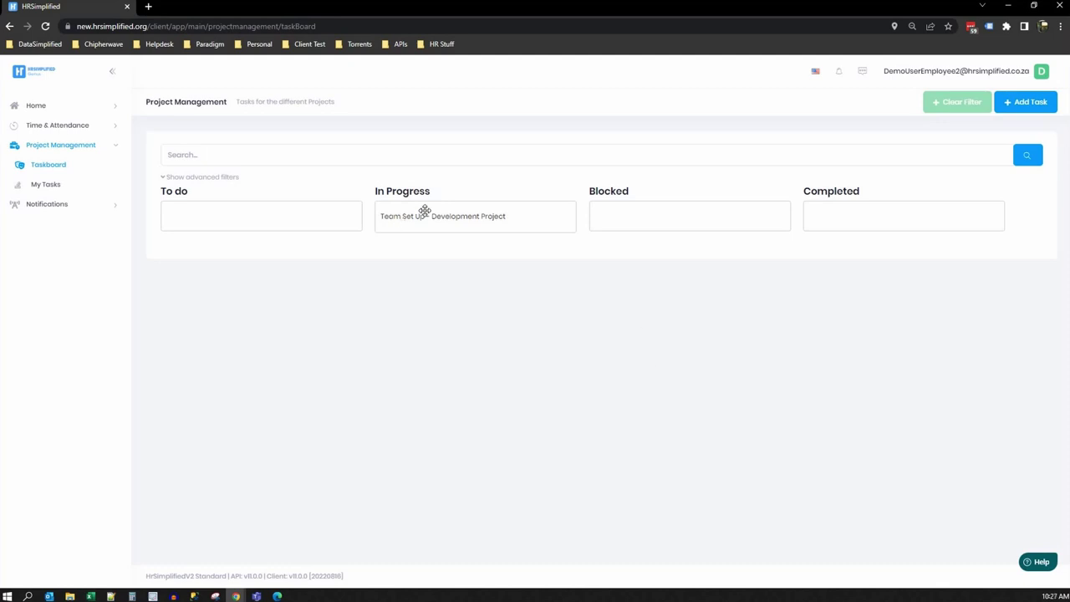
# - Move the Team Set Up task from In Progress to Blocked and check its task comments without adding one
pyautogui.moveTo(488, 217); pyautogui.dragTo(666, 215)
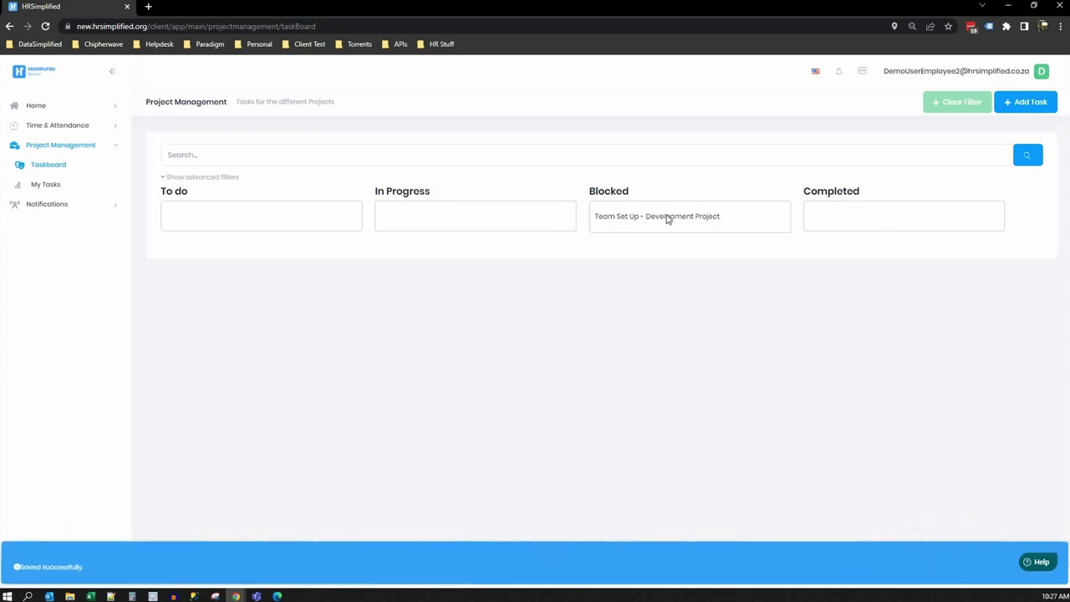
pyautogui.click(667, 215)
pyautogui.click(449, 127)
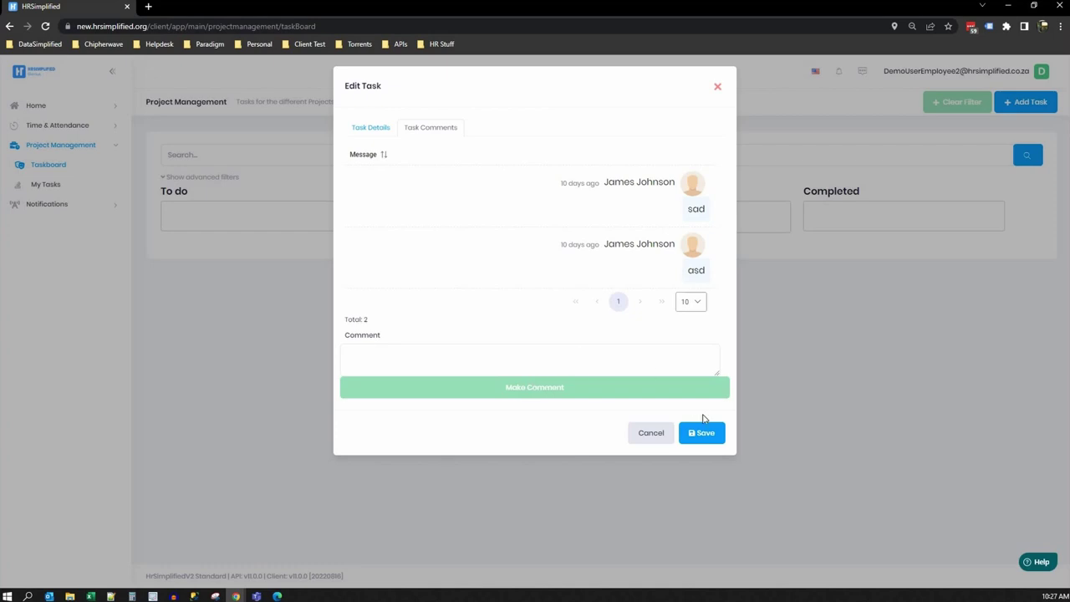
pyautogui.click(652, 433)
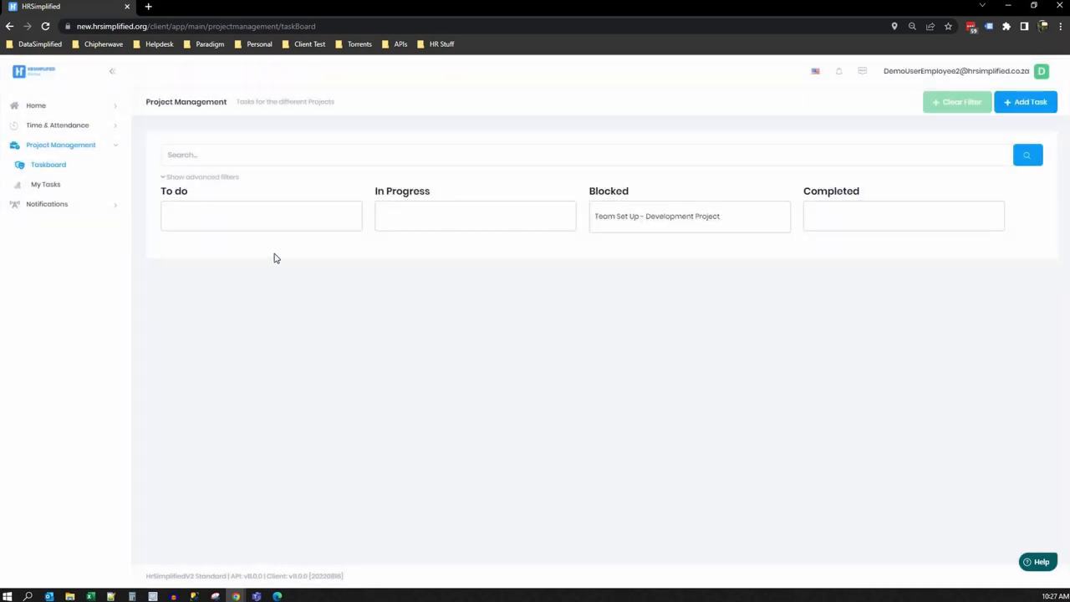
# - Try the taskboard's advanced project filter with Team building and Development Project, and clear the filter
pyautogui.click(211, 180)
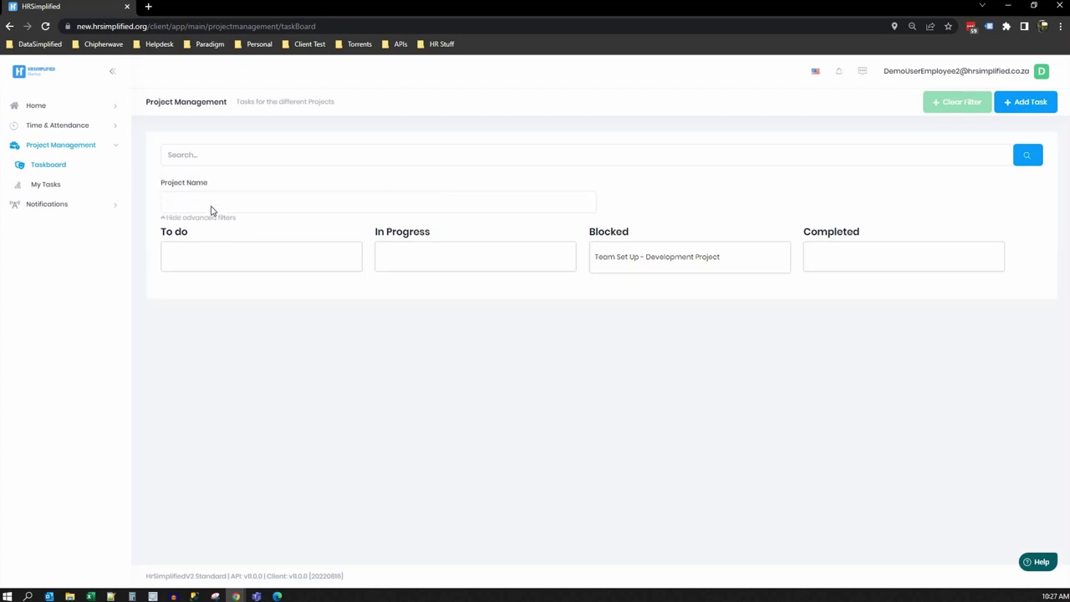
pyautogui.click(200, 204)
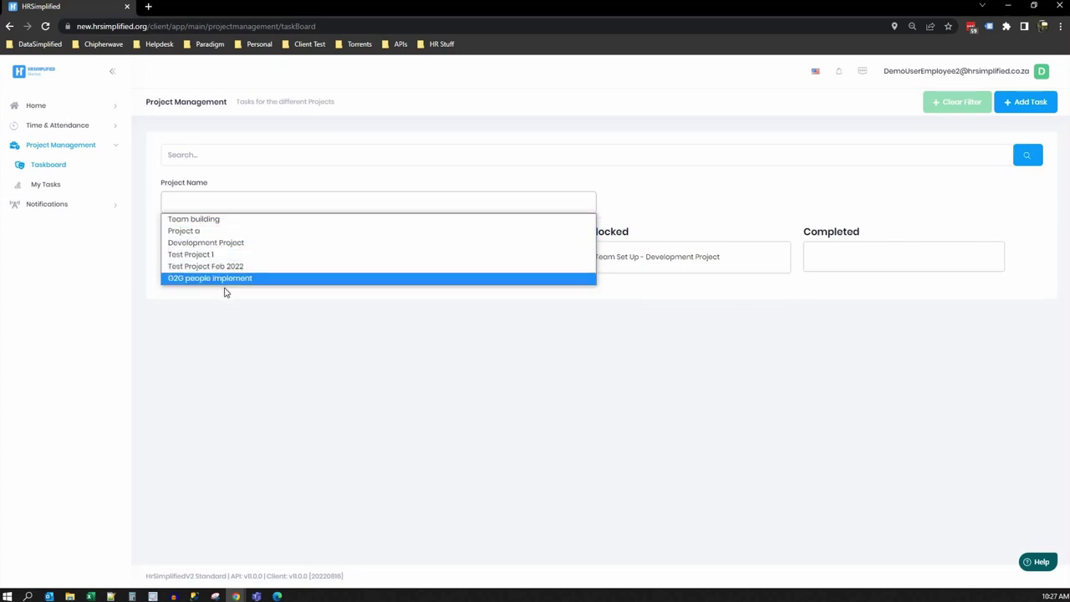
pyautogui.click(205, 222)
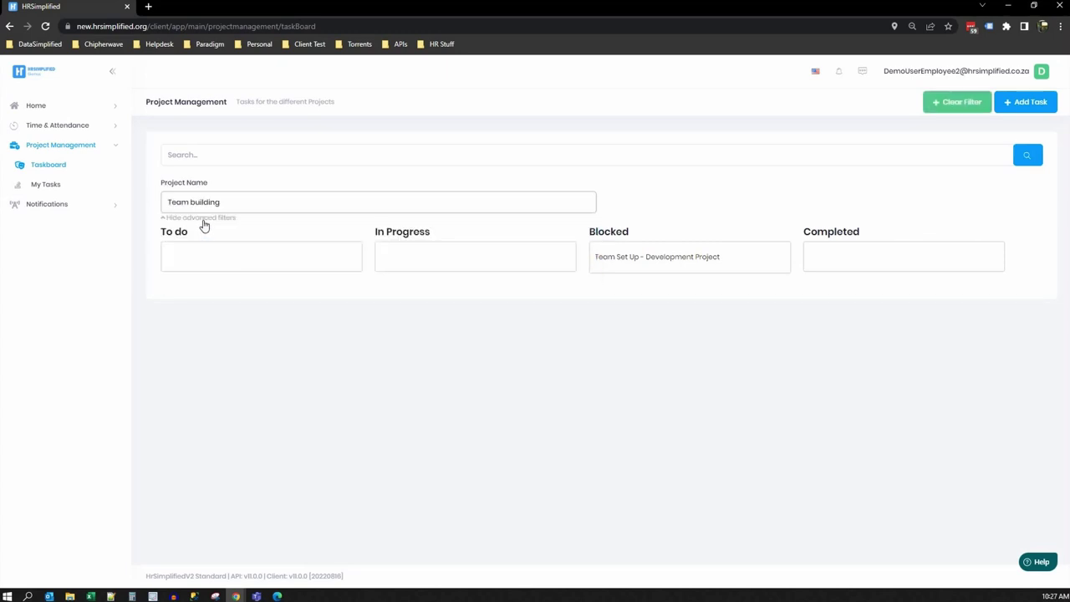
pyautogui.click(303, 208)
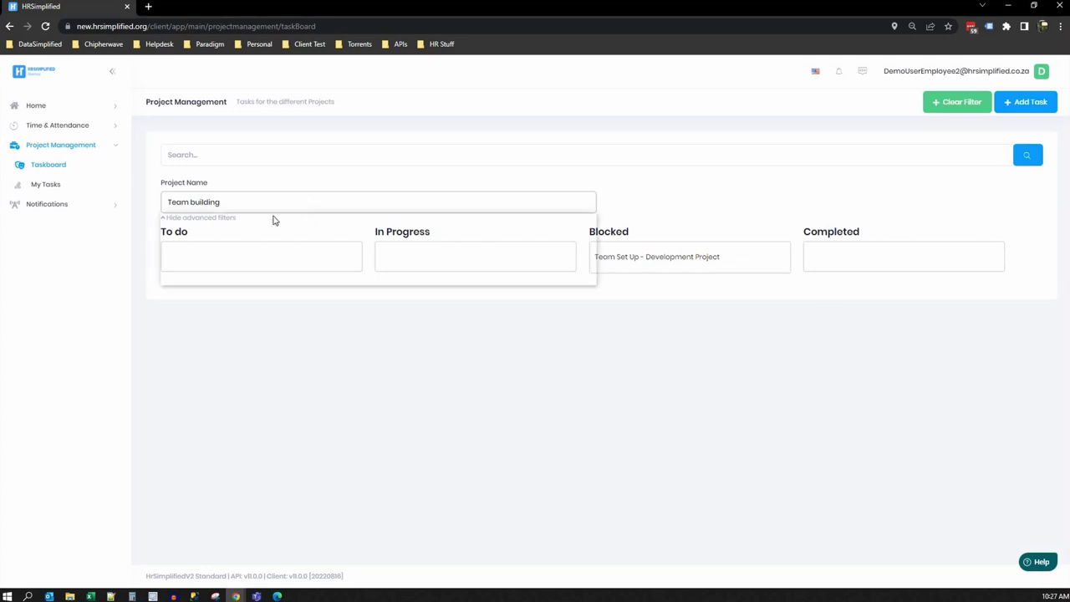
pyautogui.click(201, 227)
pyautogui.click(267, 209)
pyautogui.click(251, 243)
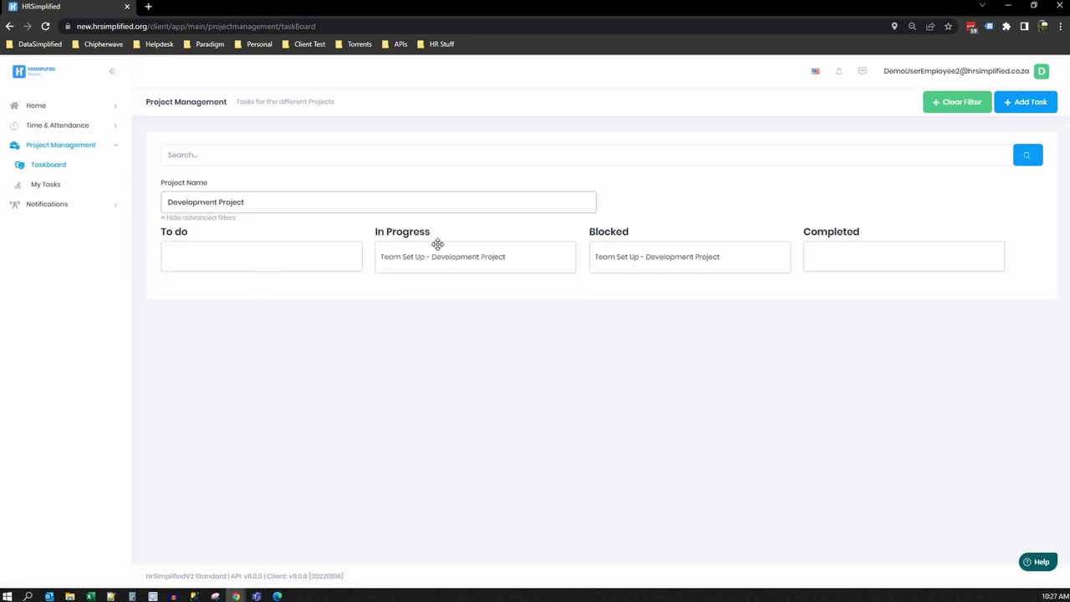
pyautogui.click(252, 207)
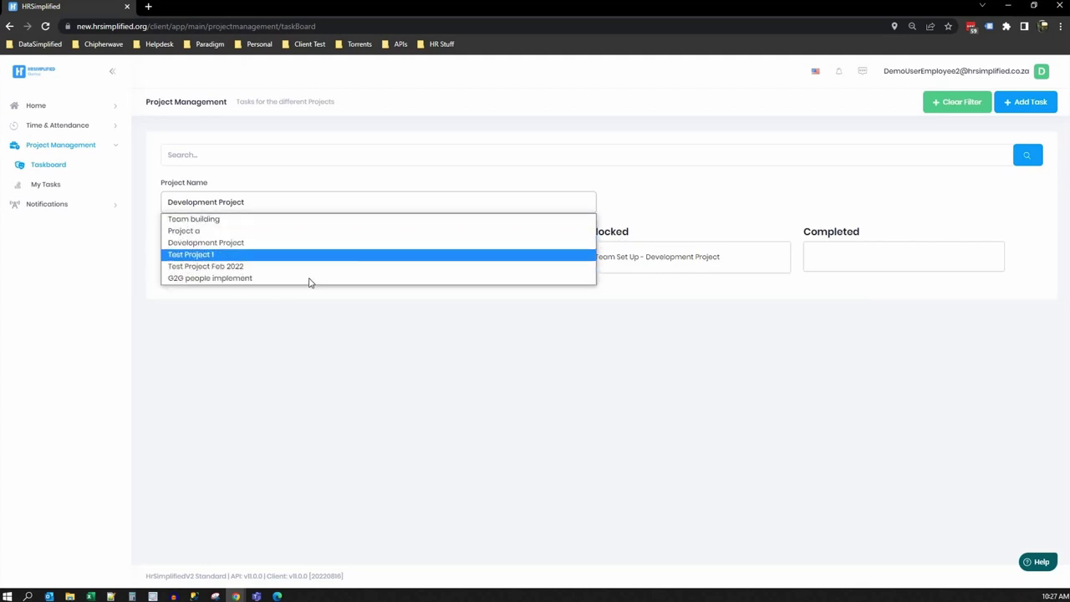
pyautogui.click(941, 111)
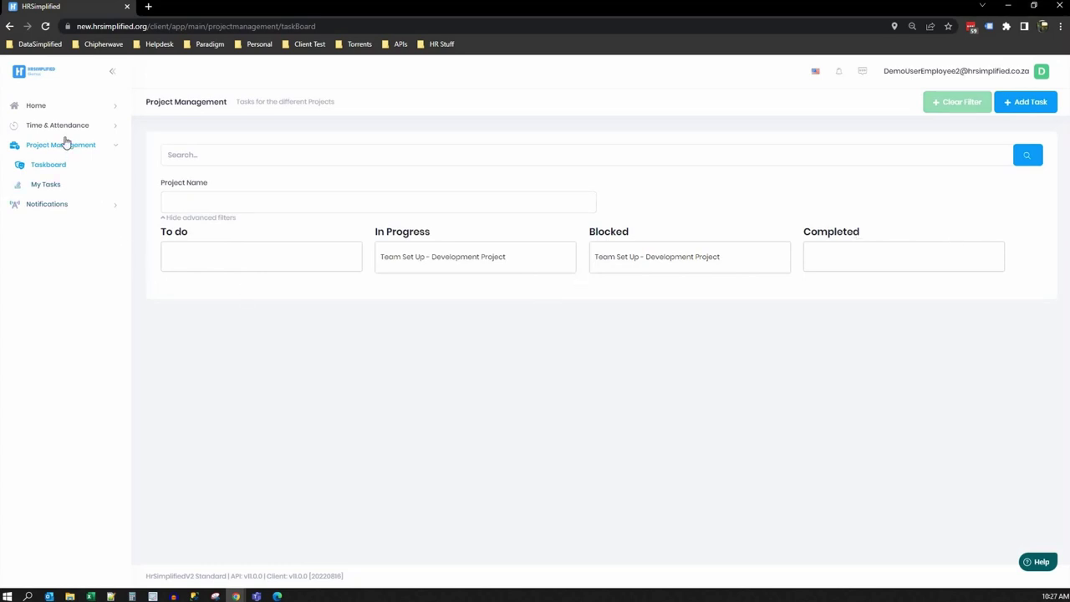
# - Return to My Profile and examine the position, reference and date entries in the employment History
pyautogui.click(59, 112)
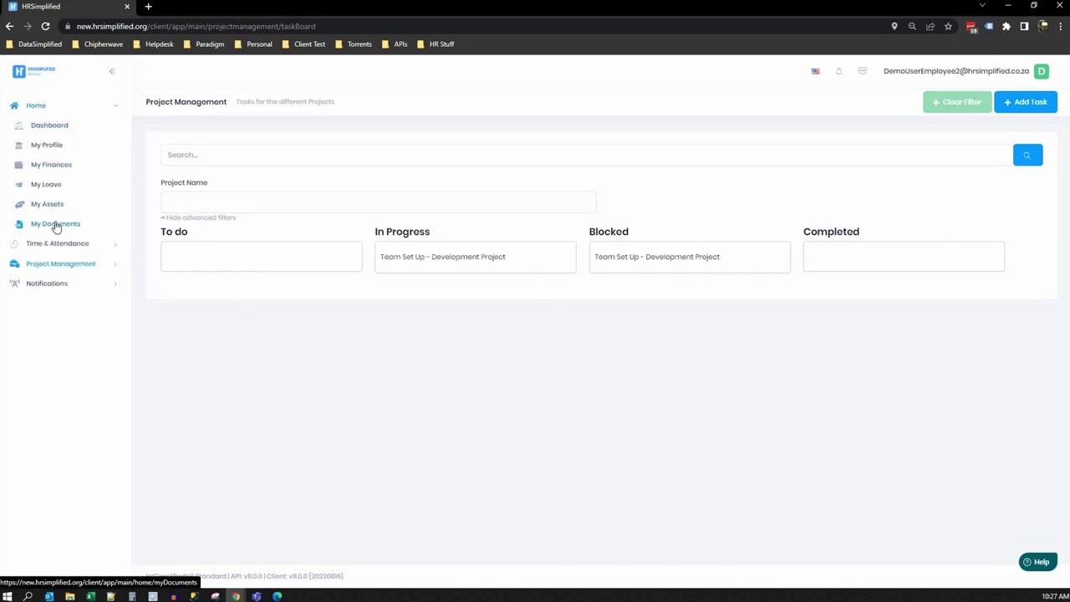
pyautogui.click(49, 149)
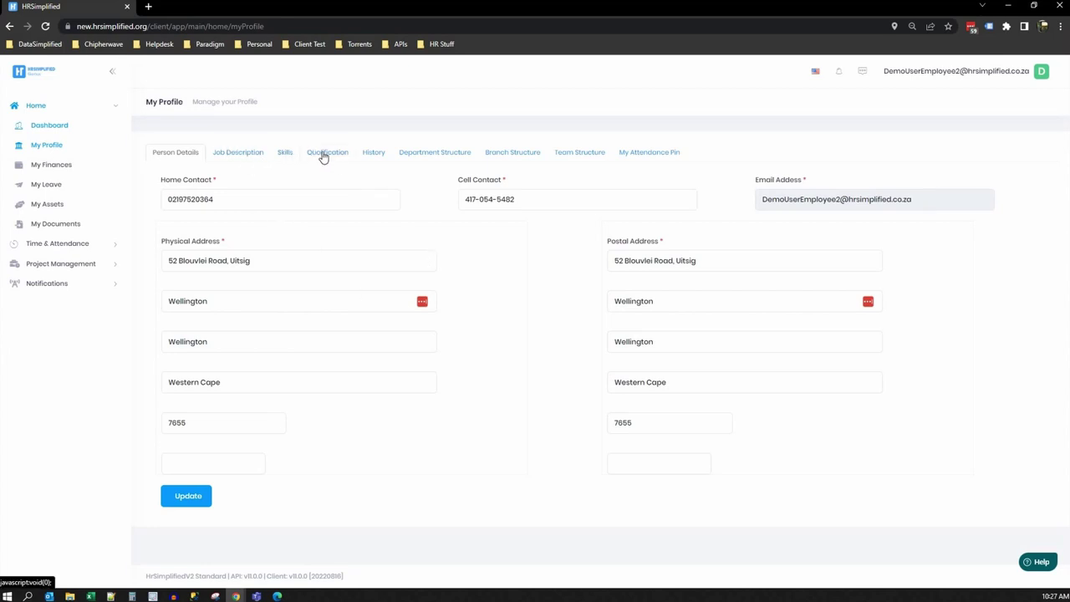
pyautogui.click(377, 156)
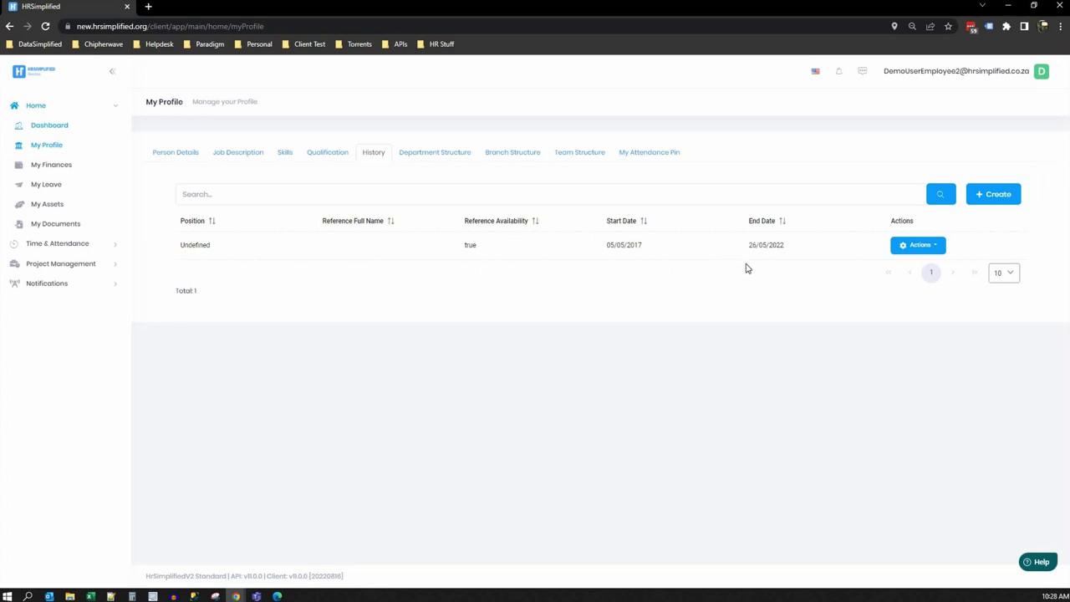
pyautogui.moveTo(210, 246); pyautogui.dragTo(180, 249)
pyautogui.click(184, 240)
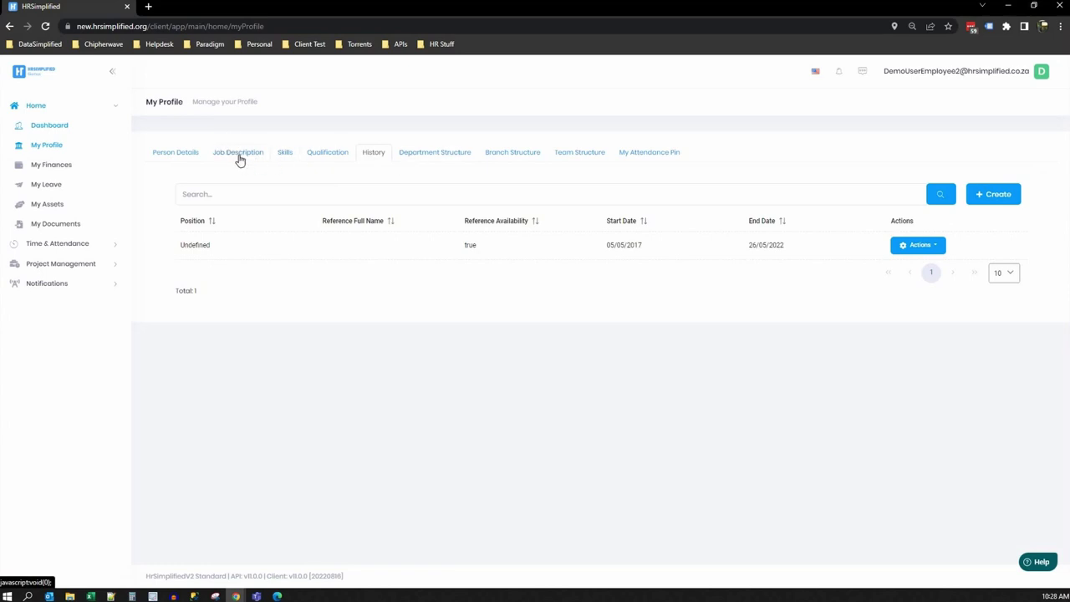
# - View the profile's department, branch and team structure charts
pyautogui.click(435, 158)
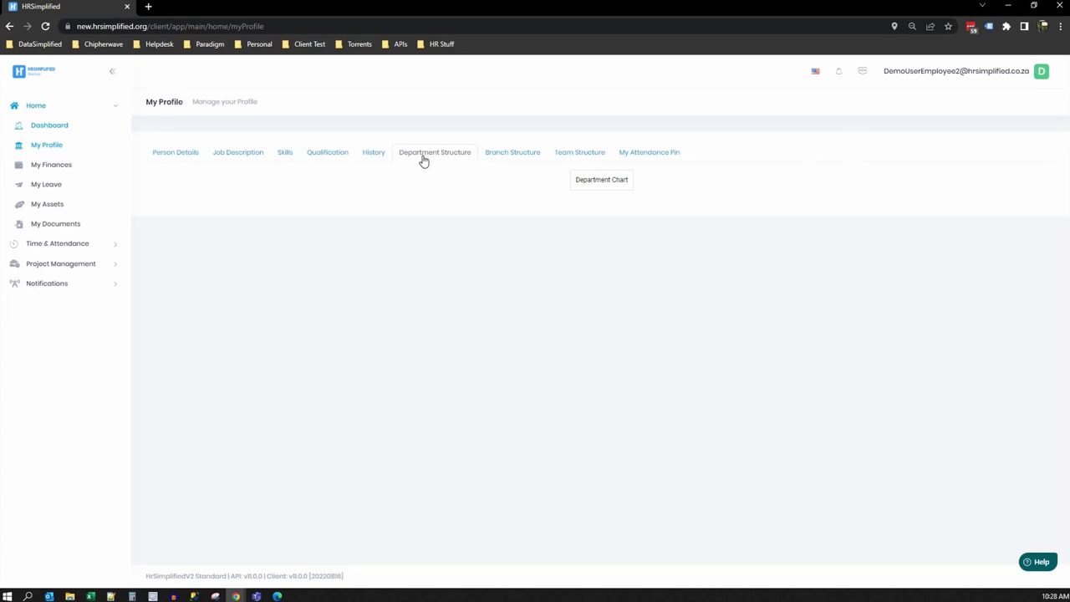
pyautogui.click(519, 152)
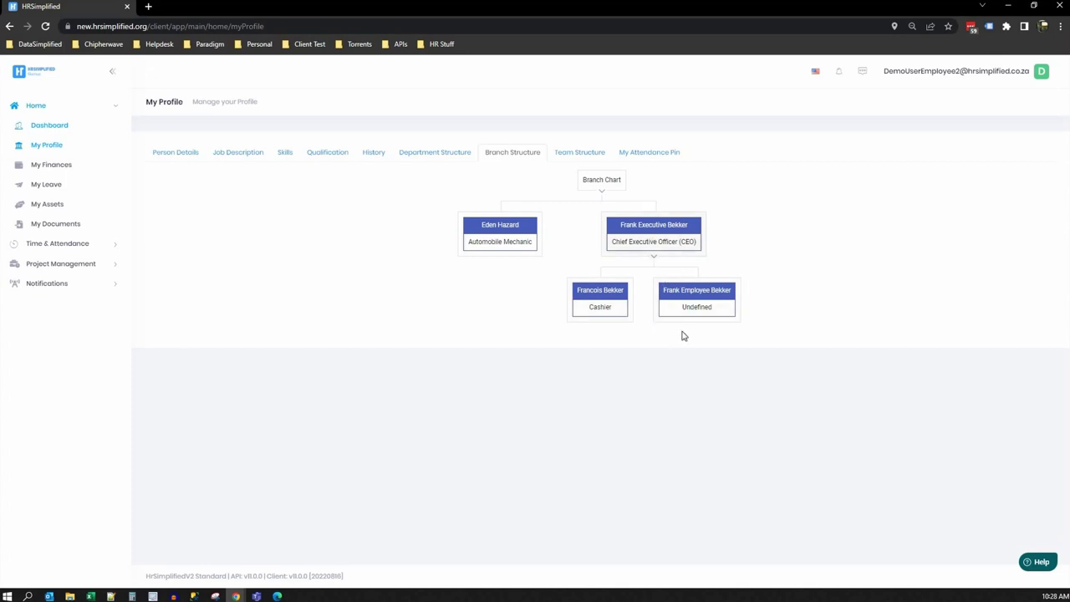
pyautogui.click(577, 154)
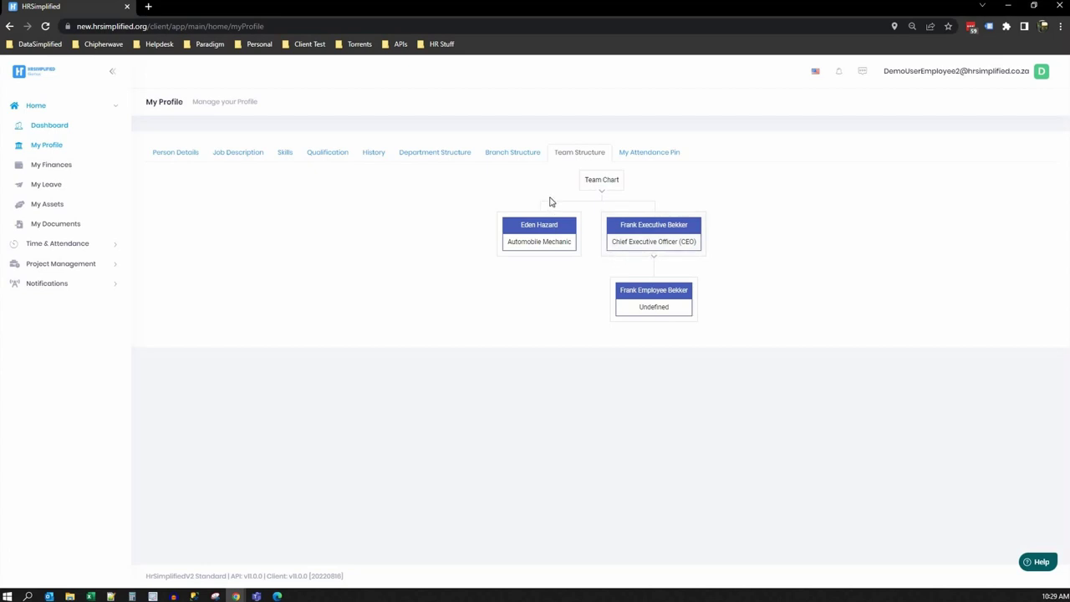
# - Open My Attendance Pin and inspect the check-in PIN field without updating it
pyautogui.click(642, 154)
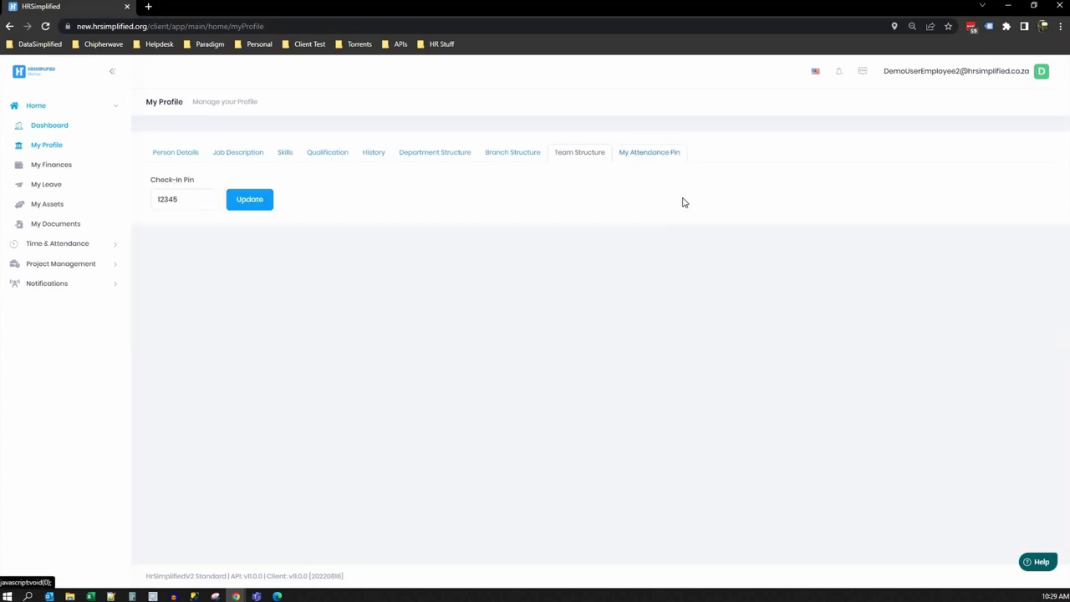
pyautogui.doubleClick(190, 201)
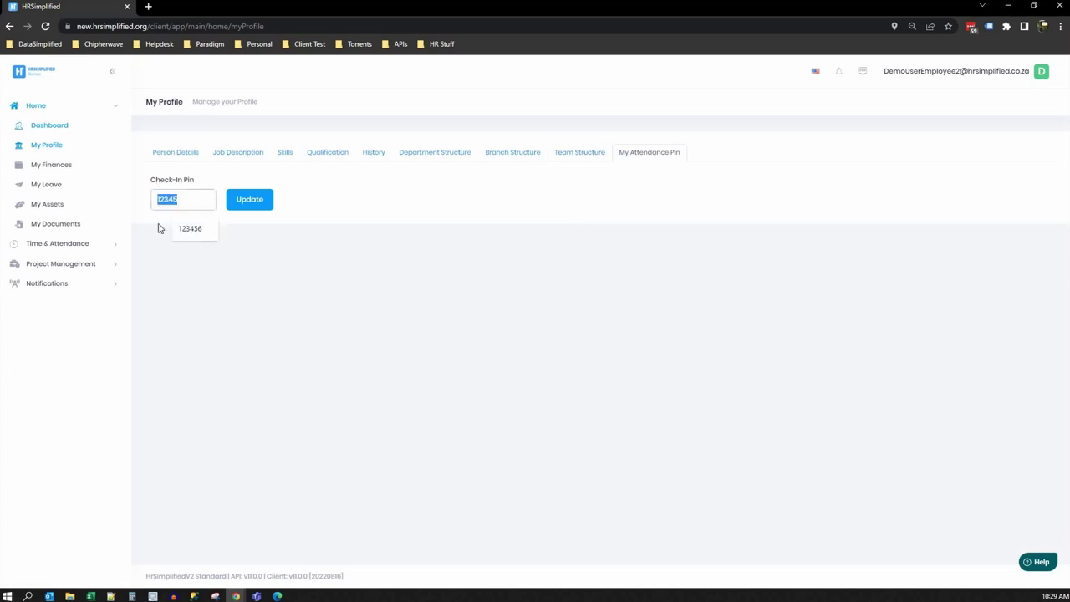
pyautogui.press('End')
pyautogui.click(363, 221)
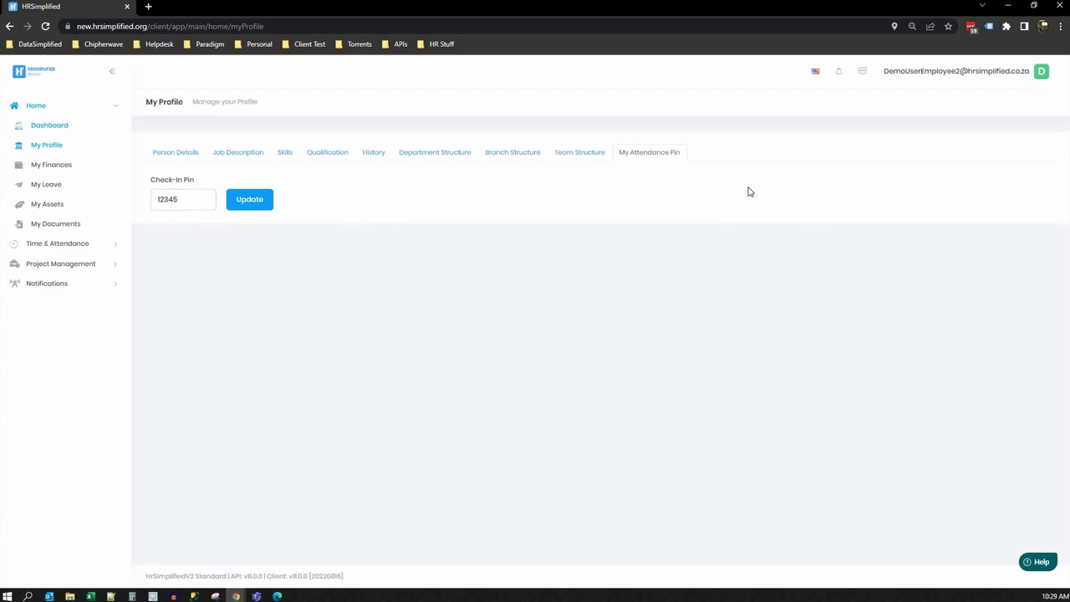
# - Open the profile's Job Description and review the full text of the duties and responsibilities
pyautogui.click(230, 156)
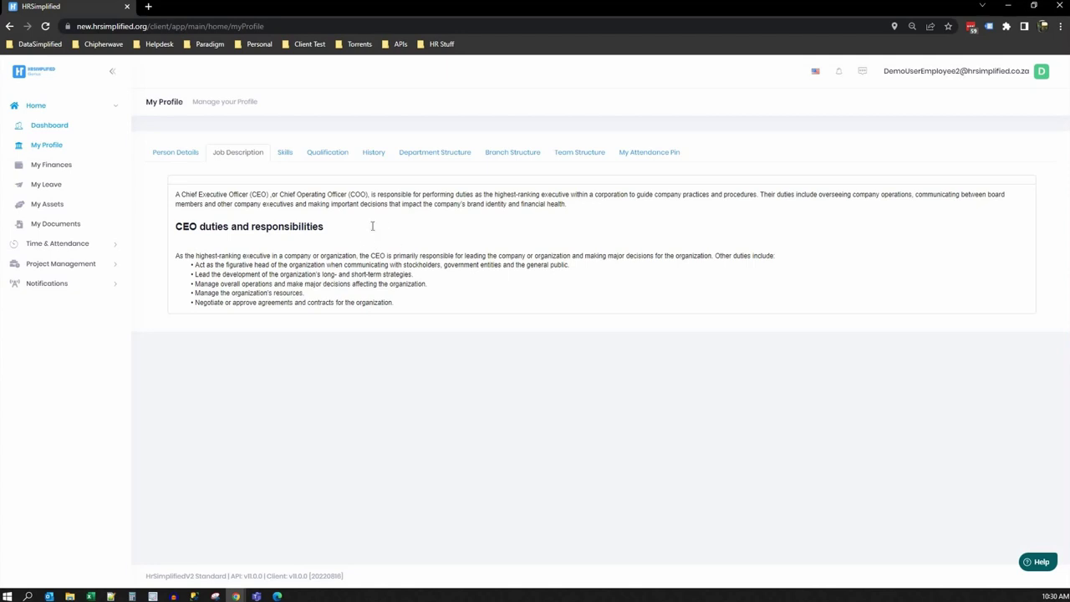
pyautogui.moveTo(394, 303); pyautogui.dragTo(139, 190)
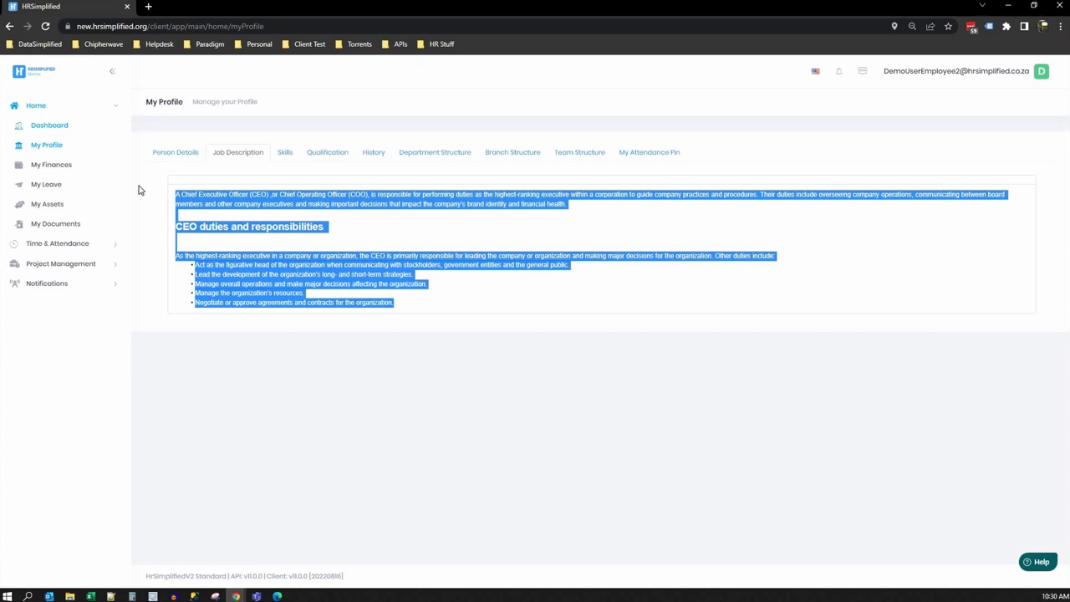
pyautogui.click(378, 240)
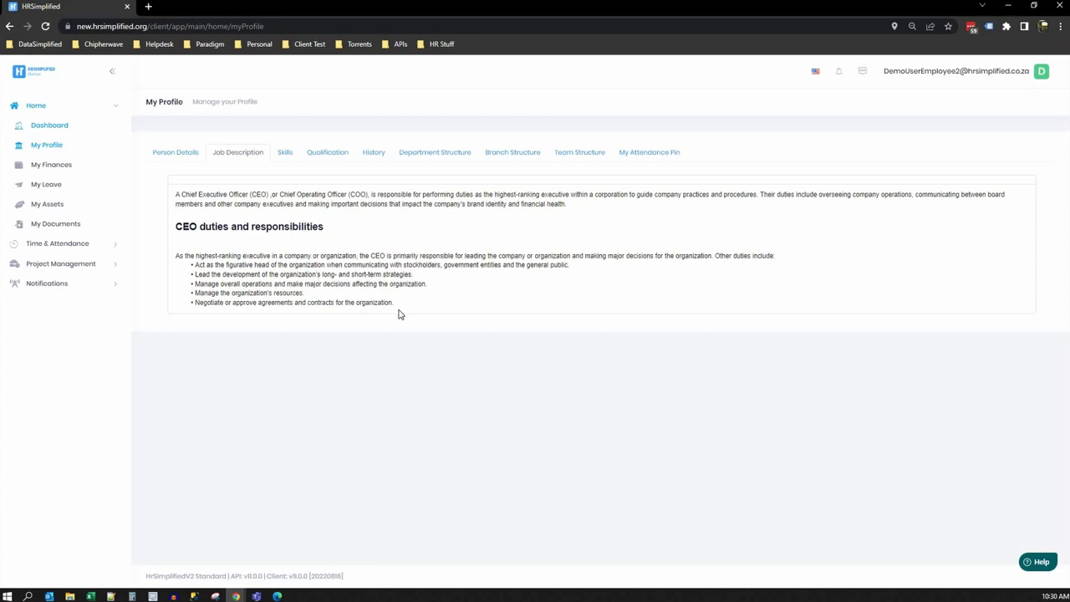
# - Open My Finances and examine the type, dates and status of the claims under My Claims
pyautogui.click(49, 167)
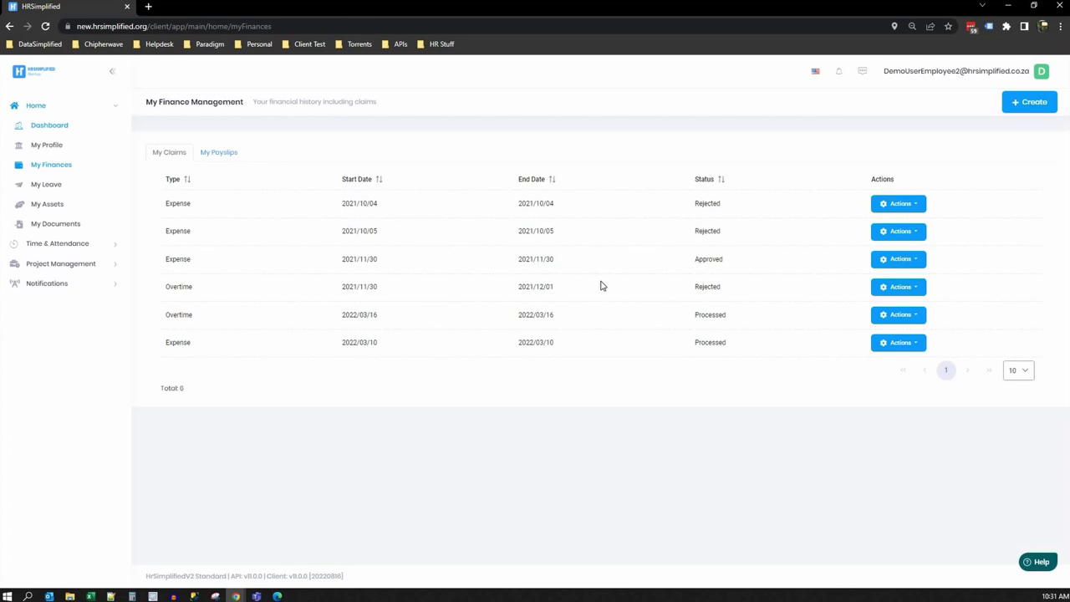
pyautogui.doubleClick(710, 259)
pyautogui.doubleClick(710, 314)
pyautogui.click(767, 351)
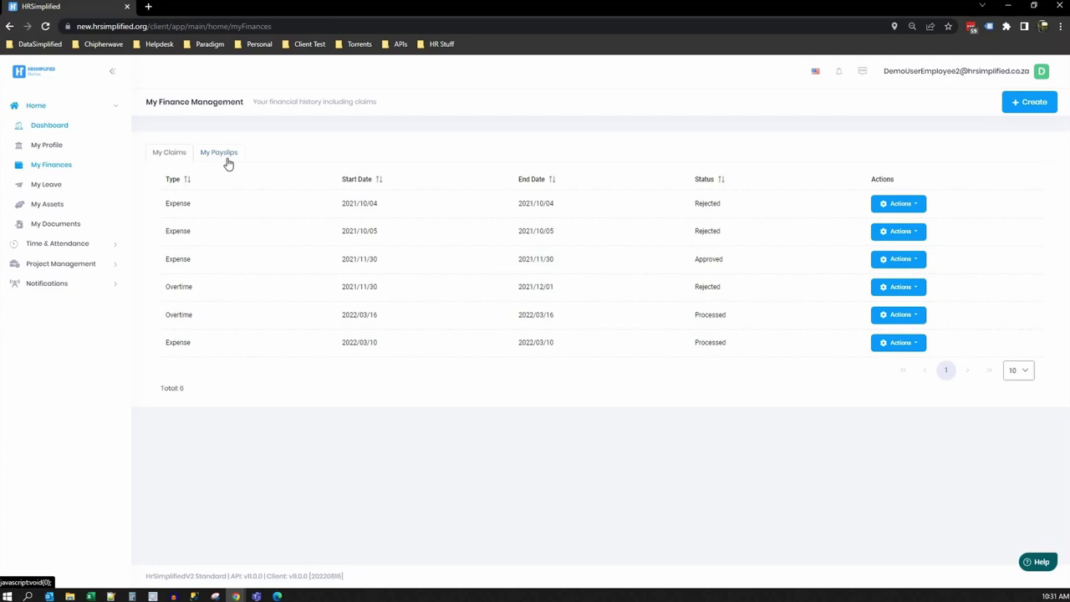
# - Open My Leave, browse to the second page of leave applications and return to the first
pyautogui.click(38, 186)
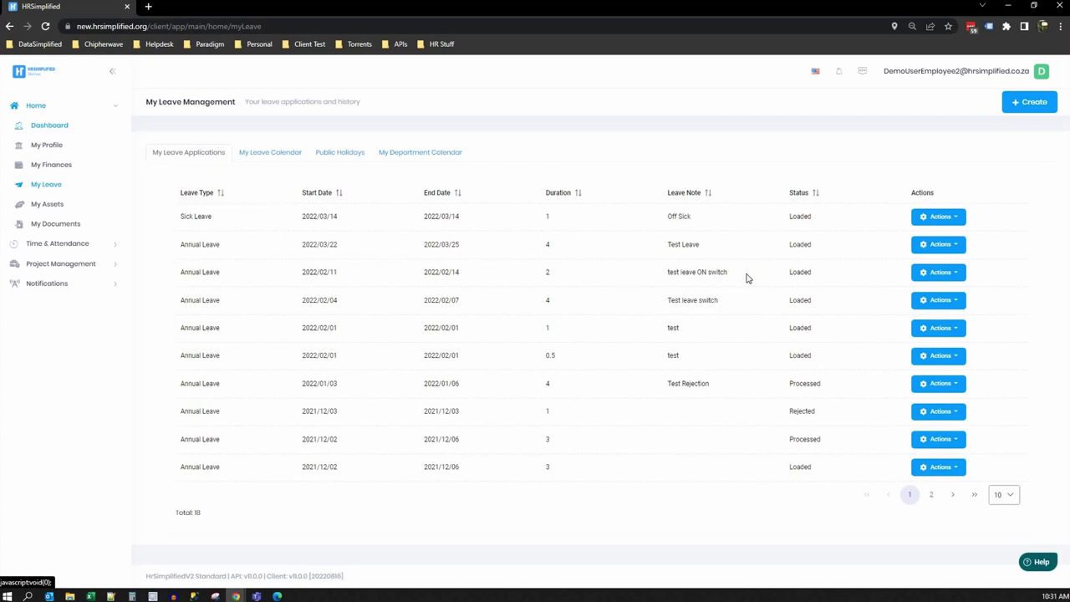
pyautogui.click(931, 495)
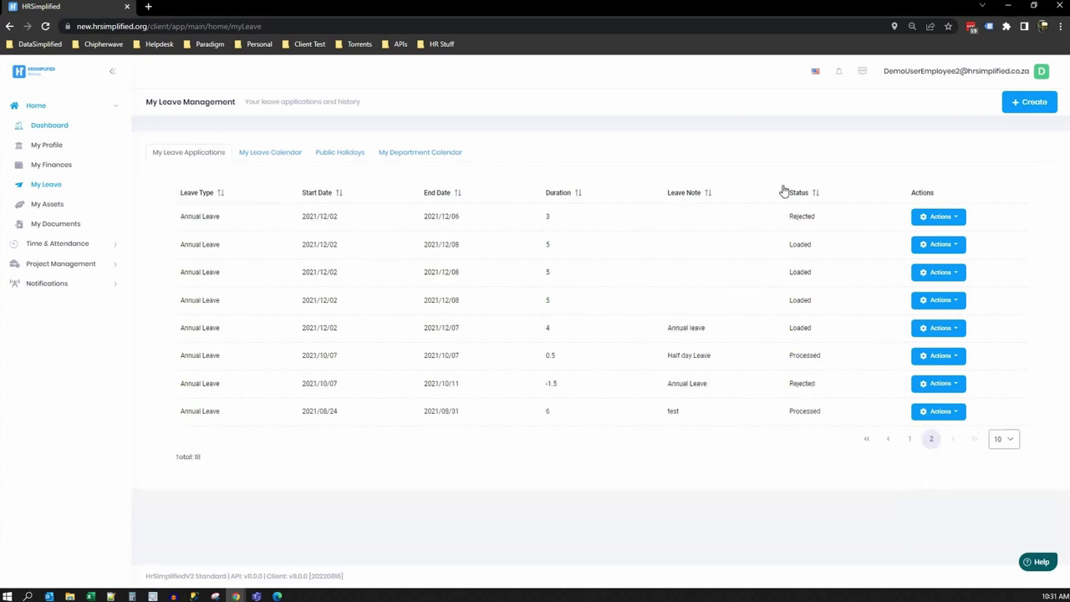
pyautogui.click(910, 439)
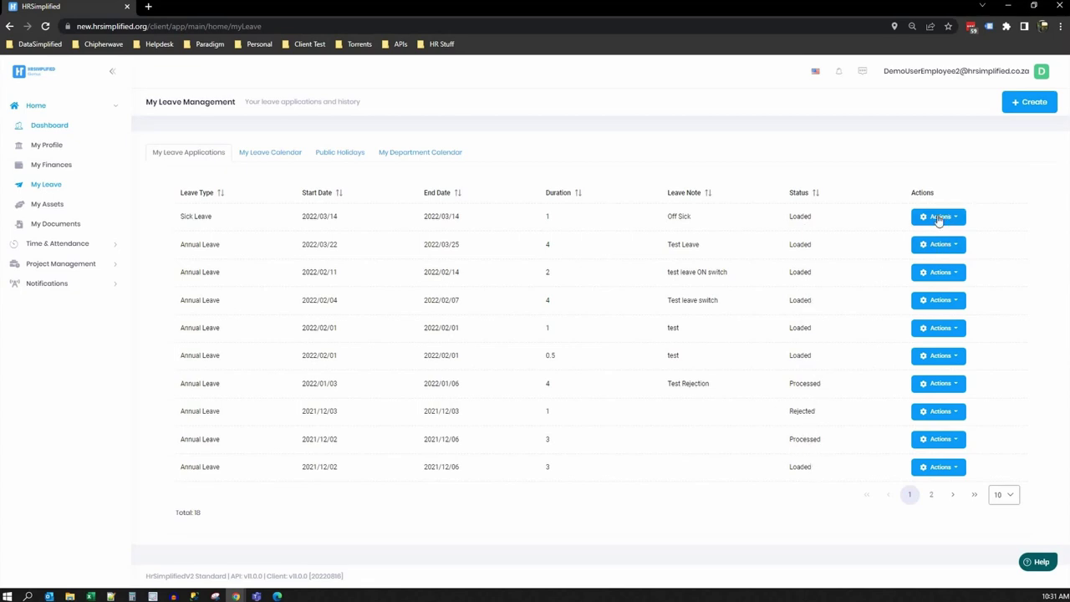
# - Inspect the Sick Leave application and the processed "Test Rejection" leave application, closing both without changes
pyautogui.click(928, 244)
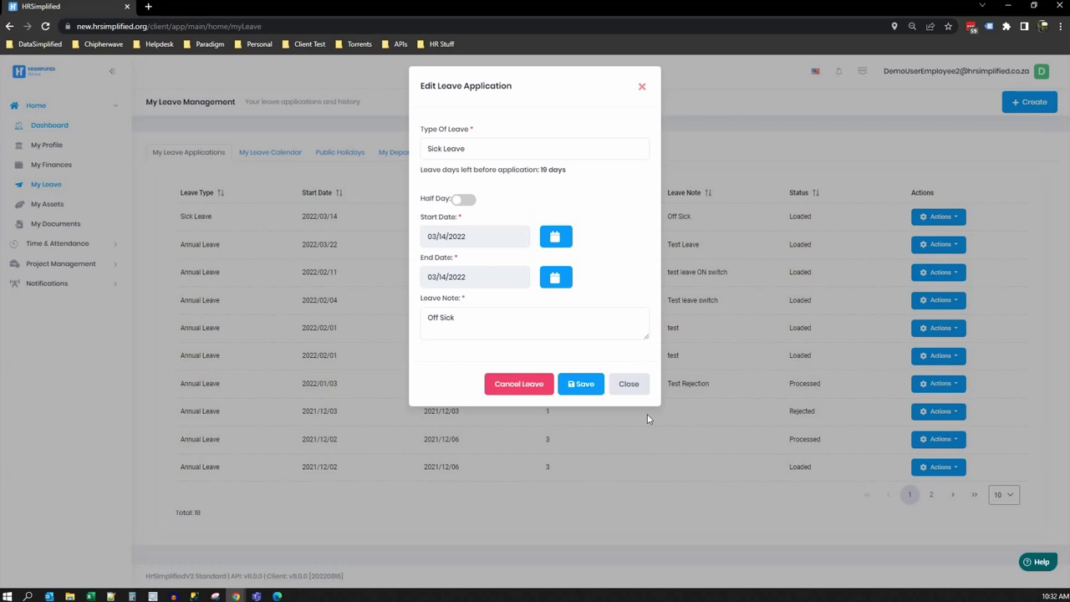
pyautogui.click(630, 386)
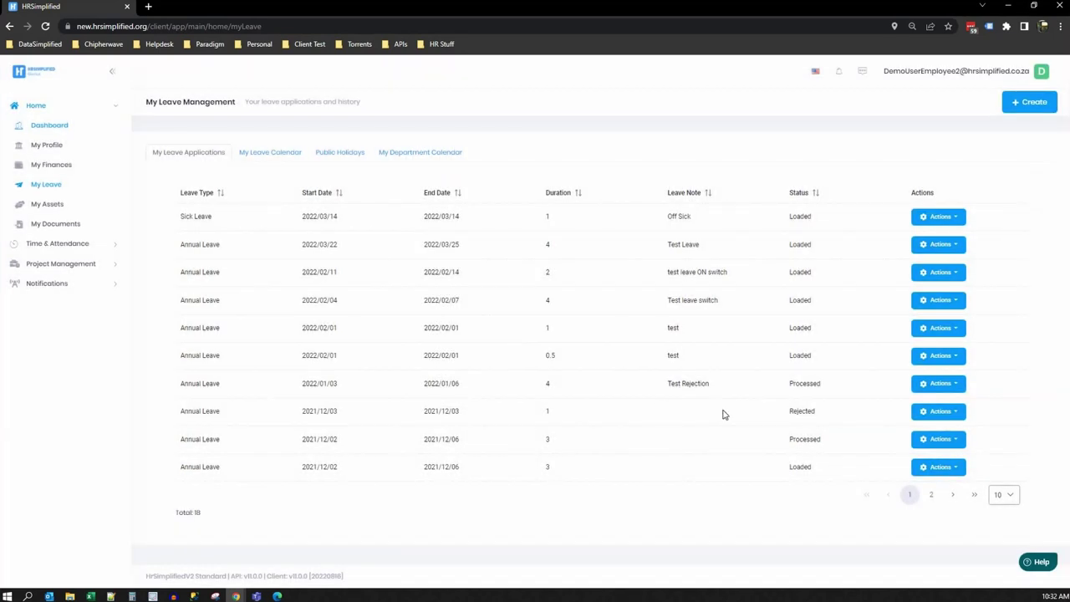
pyautogui.click(941, 385)
pyautogui.click(932, 403)
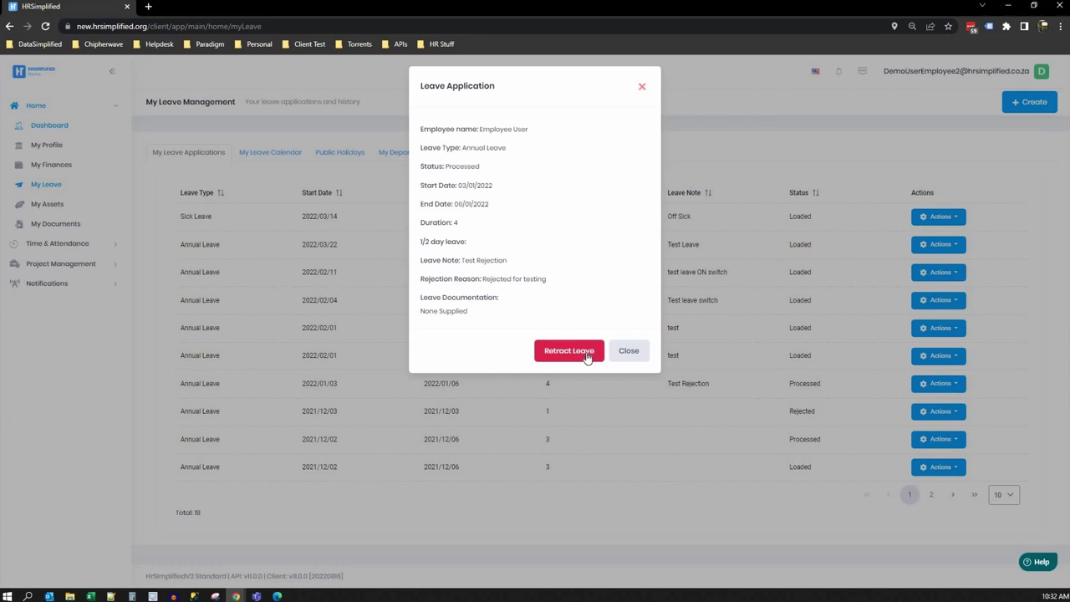
pyautogui.click(632, 356)
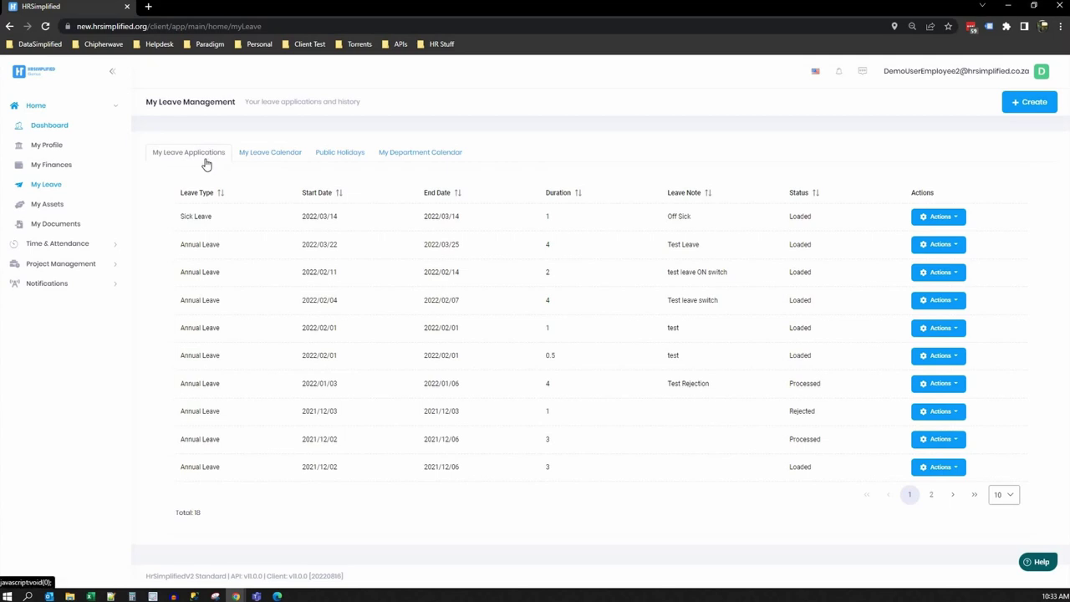
# - Open My Leave Calendar, browse back to May 2022 and return forward to July 2022
pyautogui.click(276, 157)
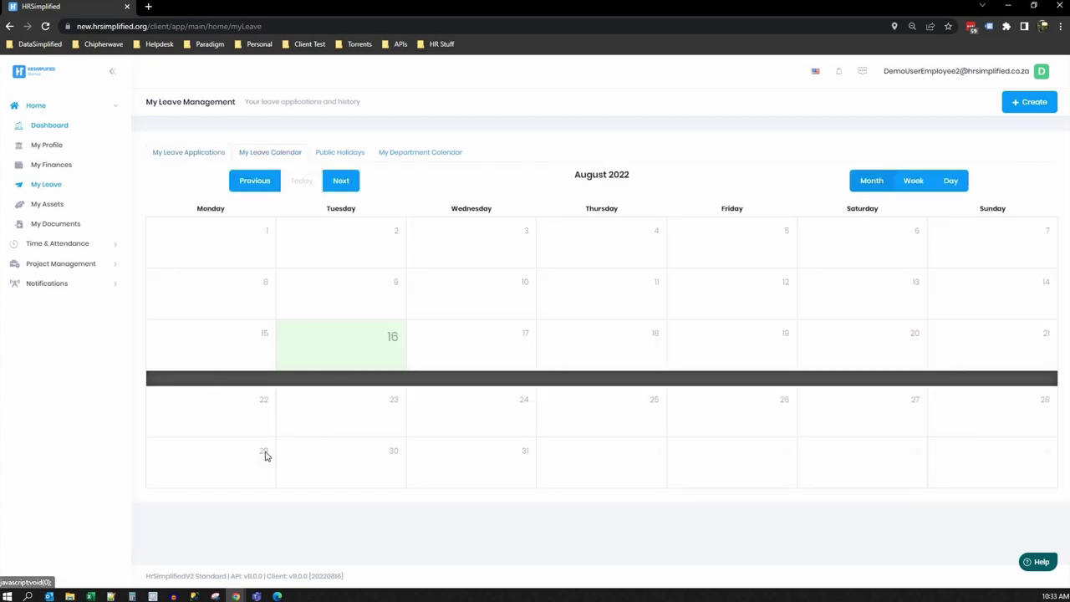
pyautogui.click(264, 185)
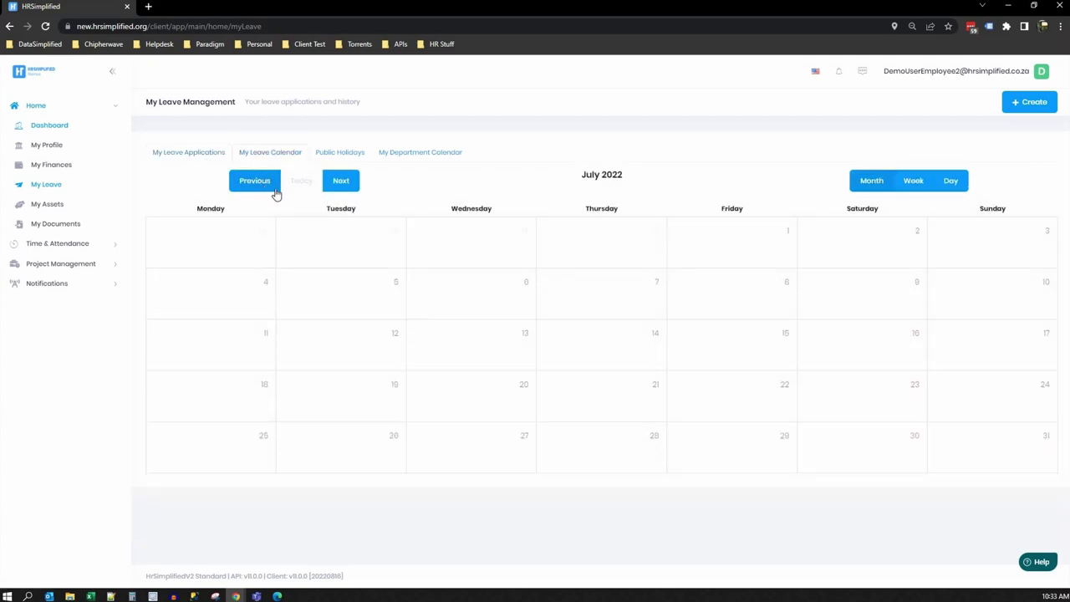
pyautogui.click(267, 192)
pyautogui.click(265, 191)
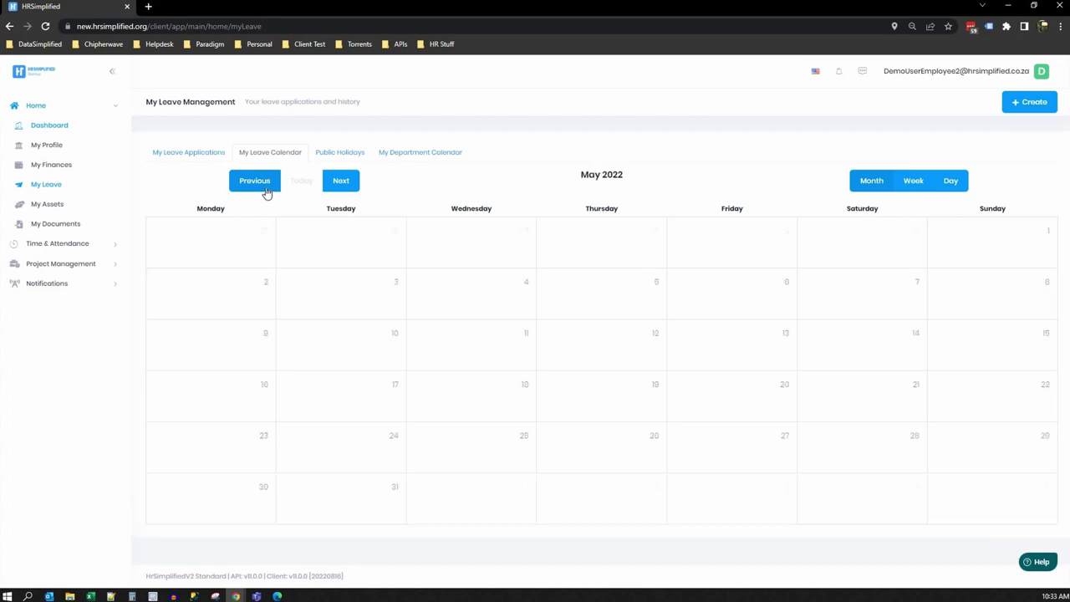
pyautogui.click(342, 184)
pyautogui.click(343, 184)
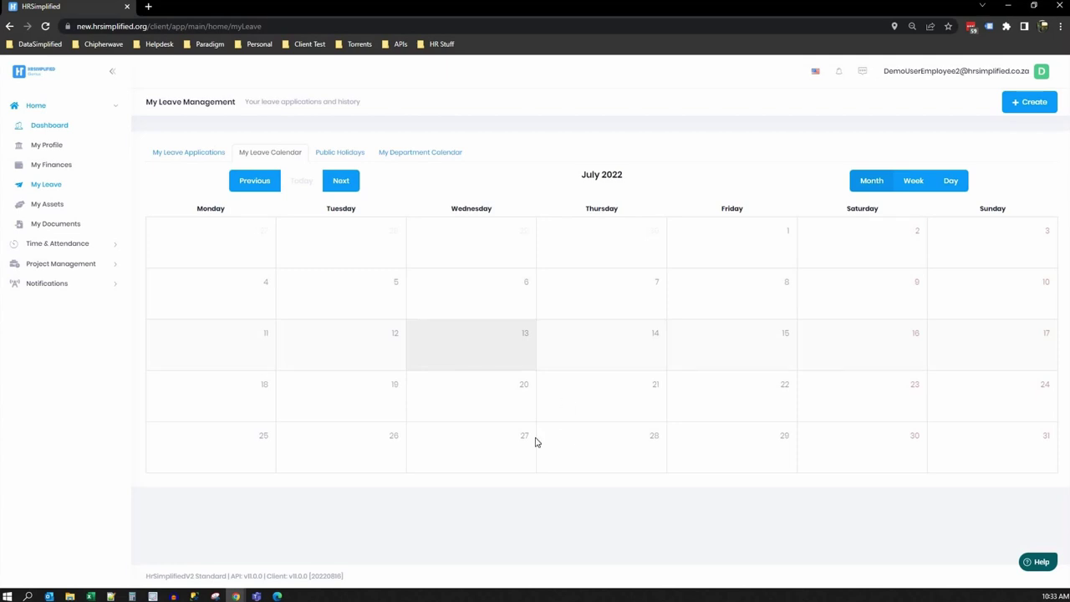
# - View the Public Holidays calendar and My Department Calendar, advancing the department calendar to August 2022
pyautogui.click(347, 159)
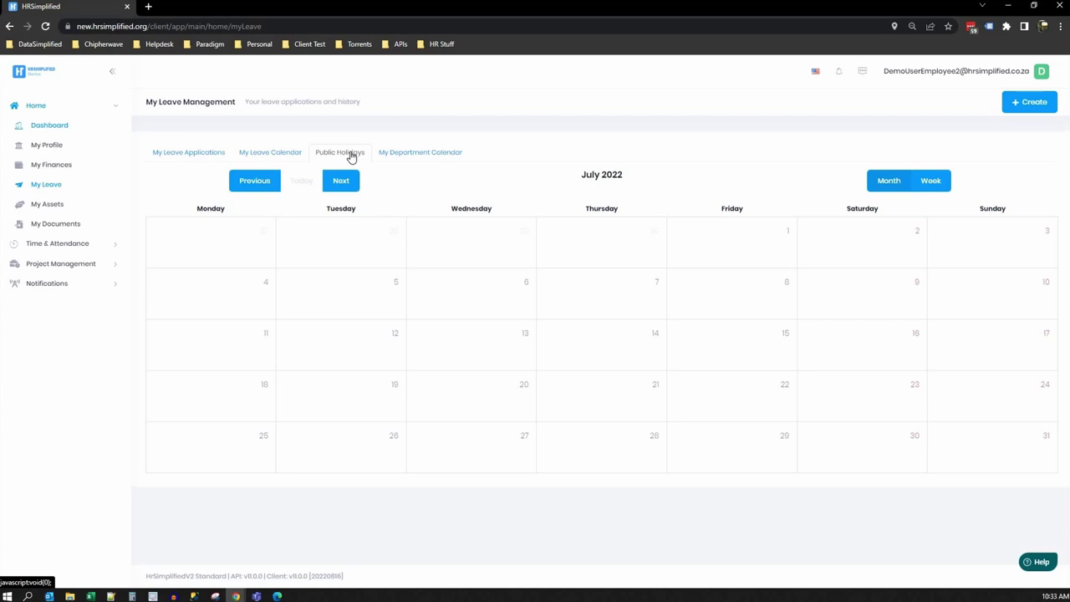
pyautogui.click(458, 159)
pyautogui.click(456, 153)
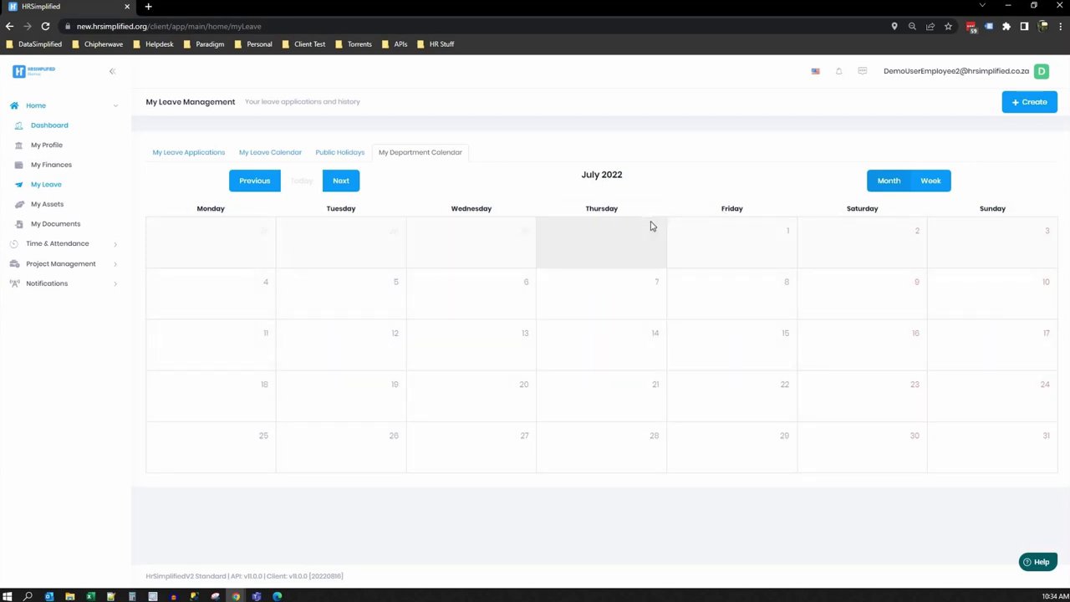
pyautogui.click(342, 184)
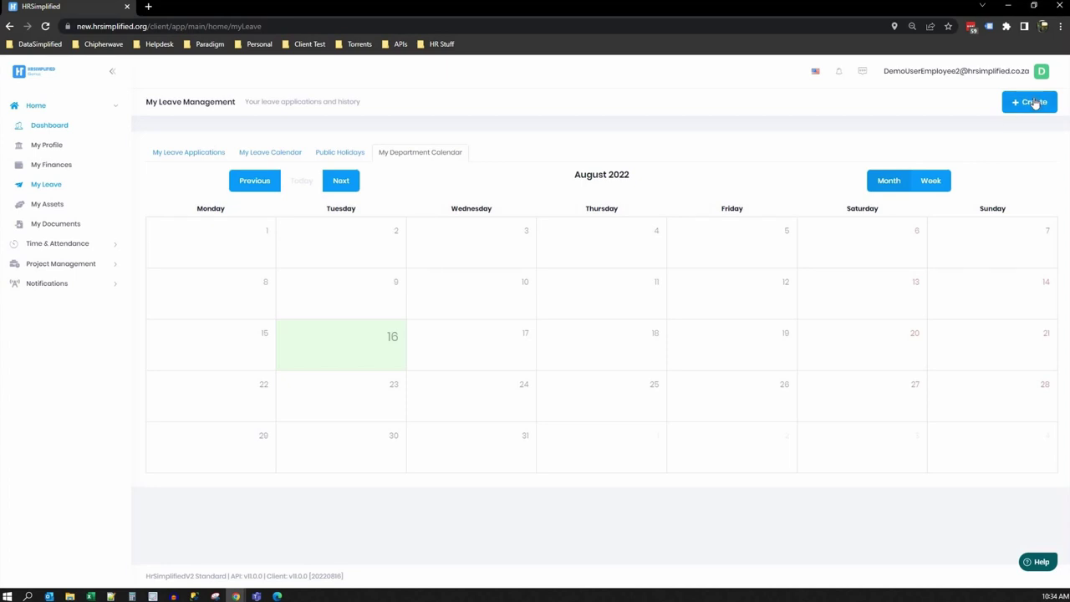
# - Open My Assets and review the assigned assets and existing requisitions
pyautogui.click(45, 209)
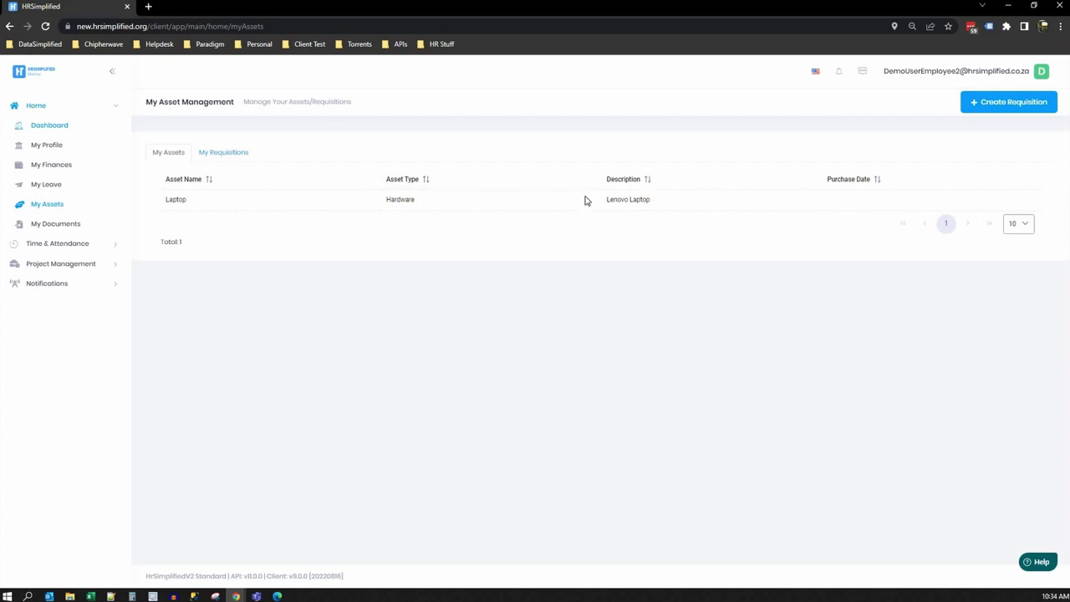
pyautogui.click(221, 155)
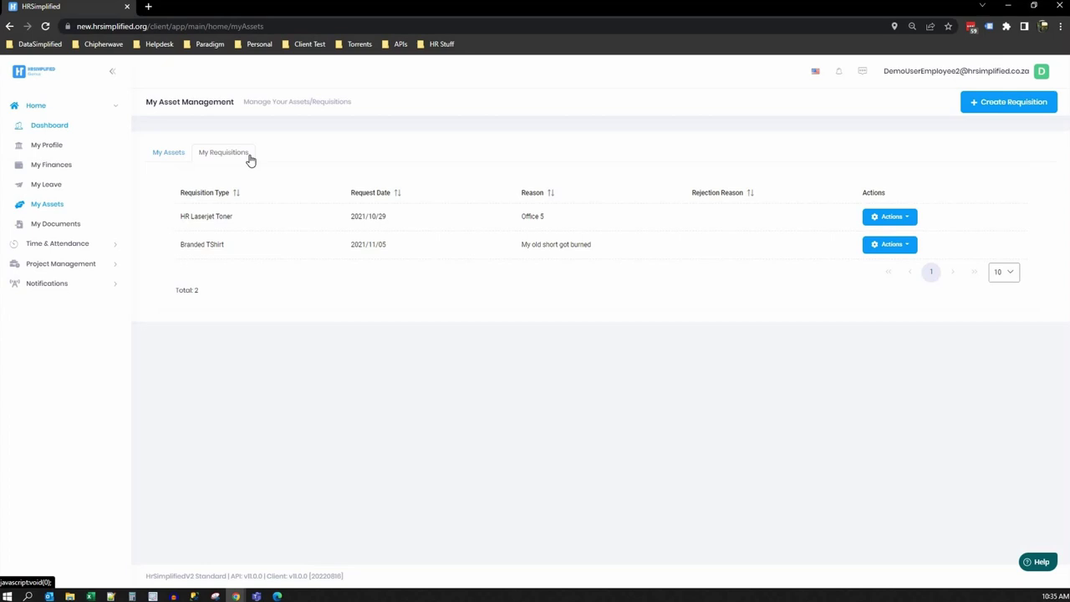
# - Start a requisition application for HR Laserjet Toner, leave the reason blank and close it without saving
pyautogui.click(1000, 102)
pyautogui.click(476, 148)
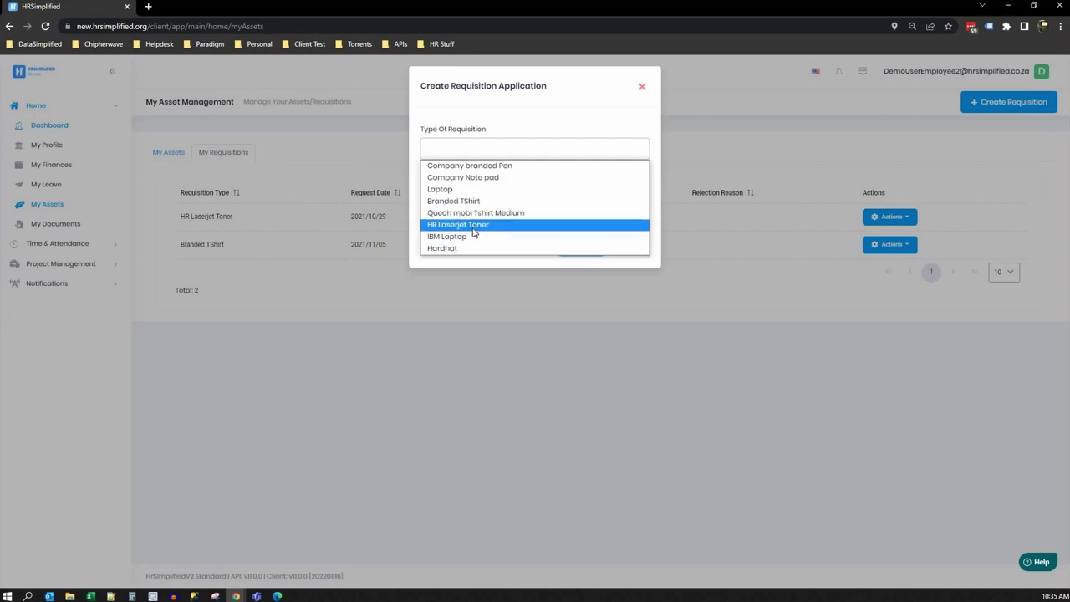
pyautogui.click(474, 224)
pyautogui.click(478, 189)
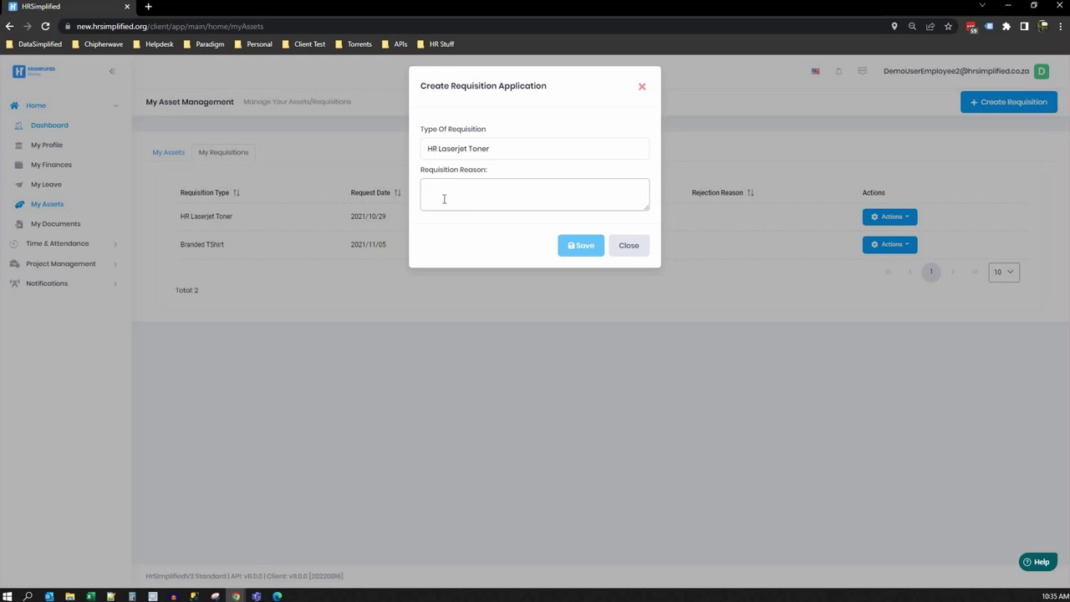
pyautogui.click(621, 249)
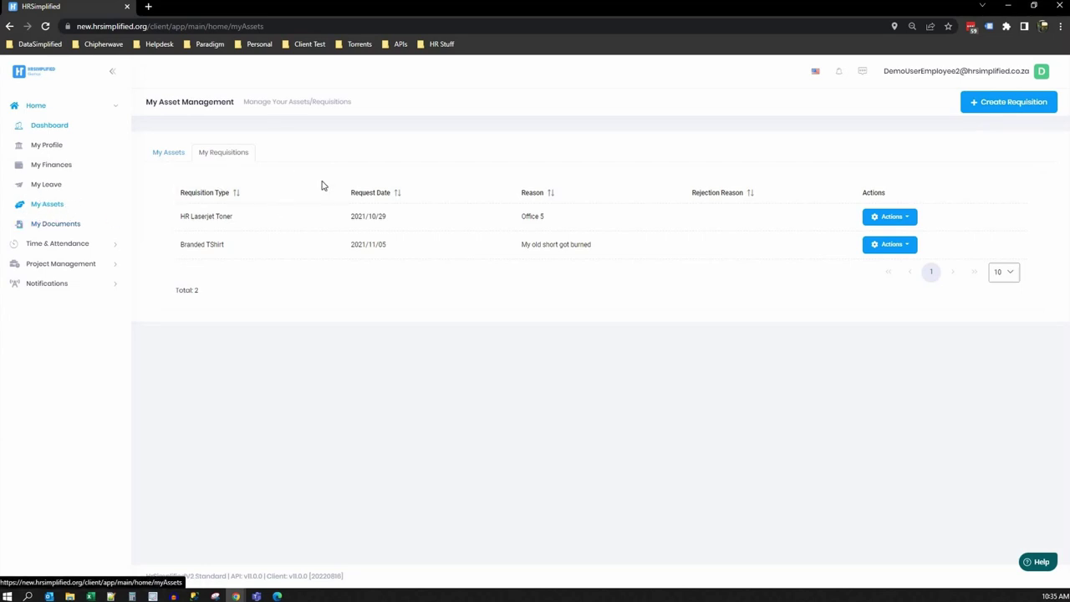
# - In My Documents, check the download option for the shared payslip and for the organisation document Practice Profile.pdf
pyautogui.click(61, 223)
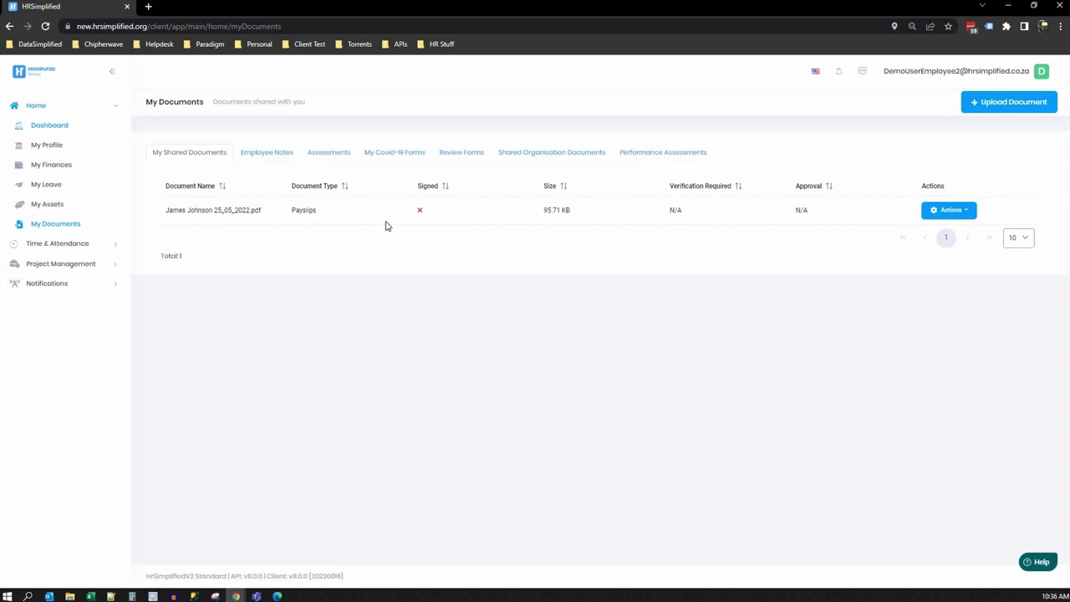
pyautogui.click(949, 211)
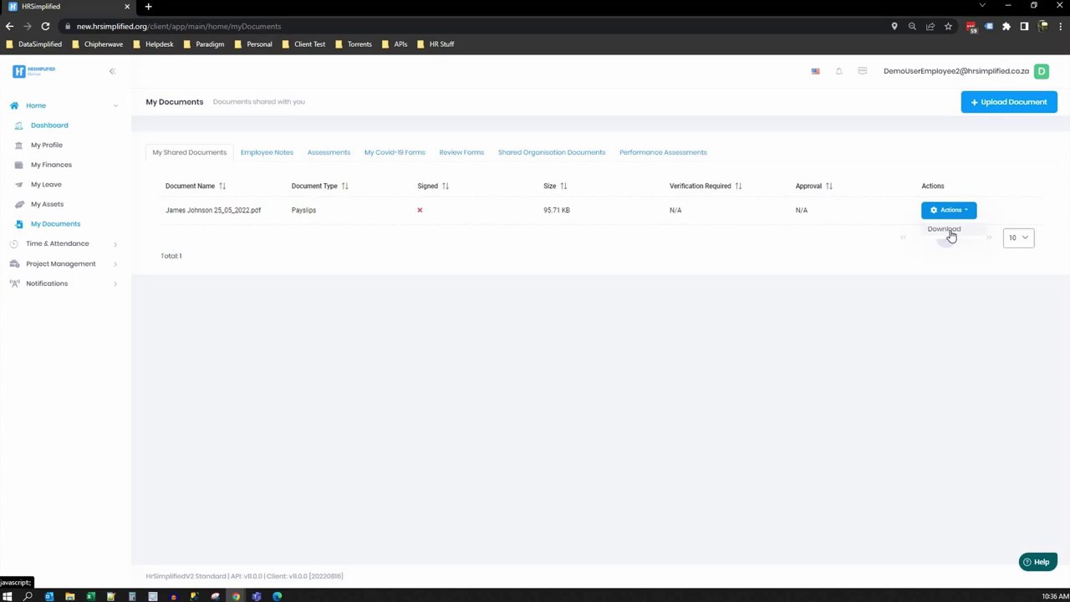
pyautogui.click(945, 229)
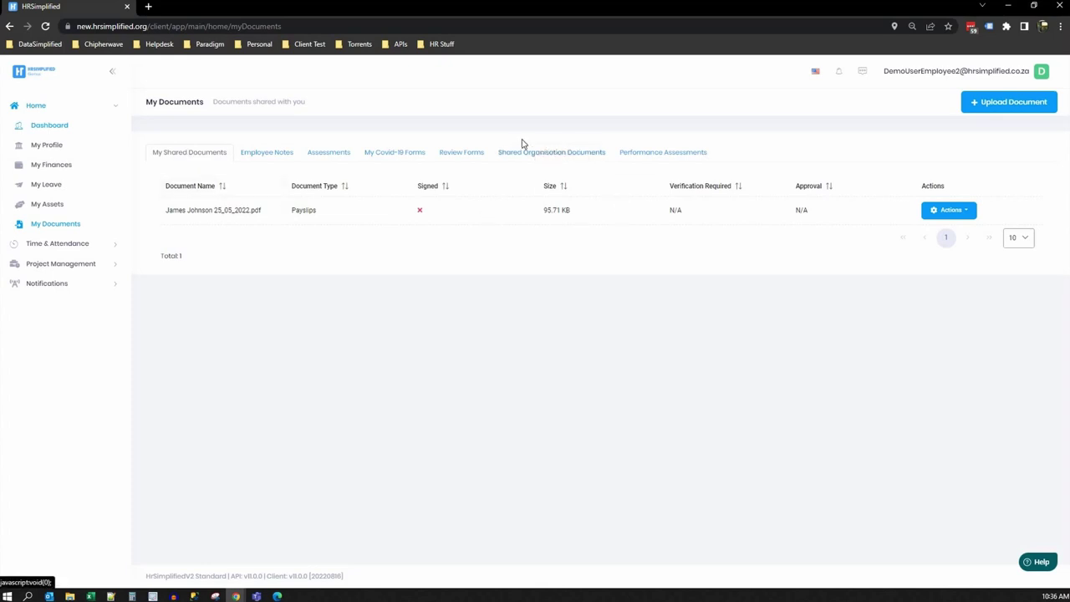
pyautogui.click(572, 156)
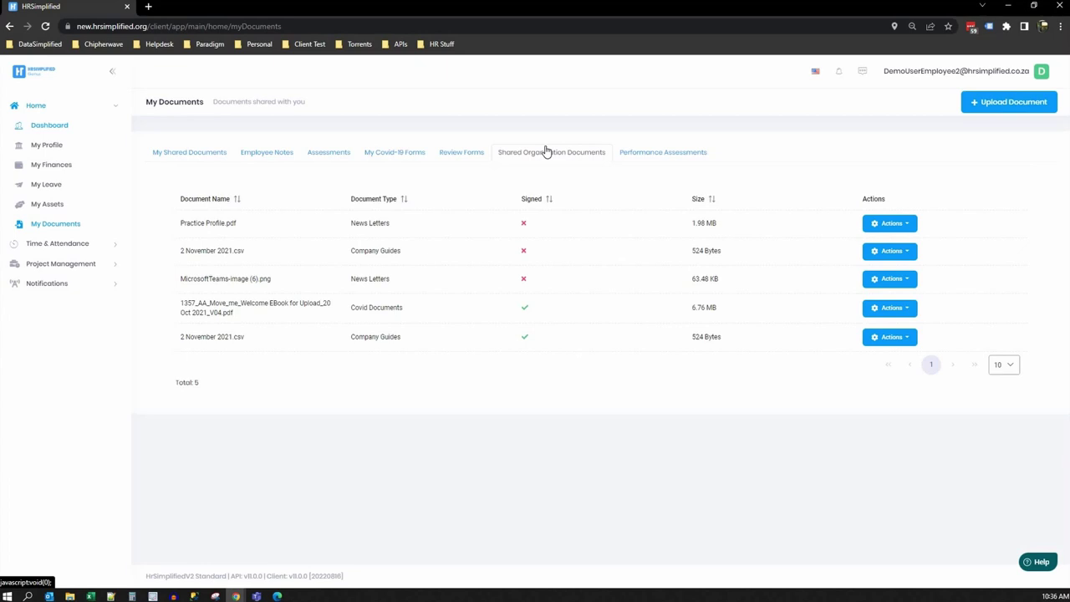
pyautogui.click(892, 228)
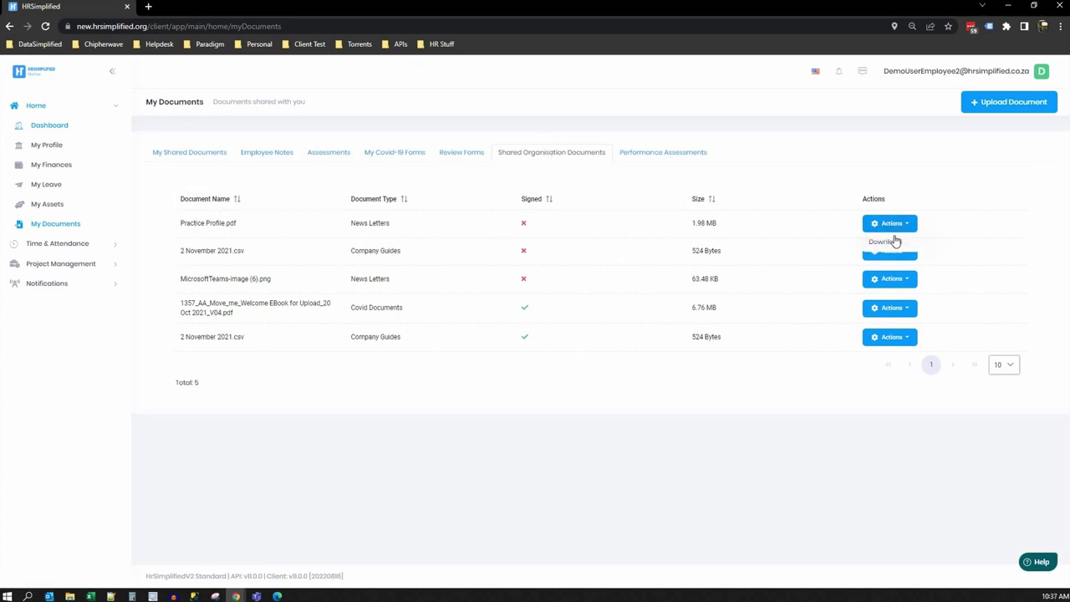
pyautogui.click(797, 359)
# - Browse both pages of the Employee Notes list and return to the first page
pyautogui.click(269, 153)
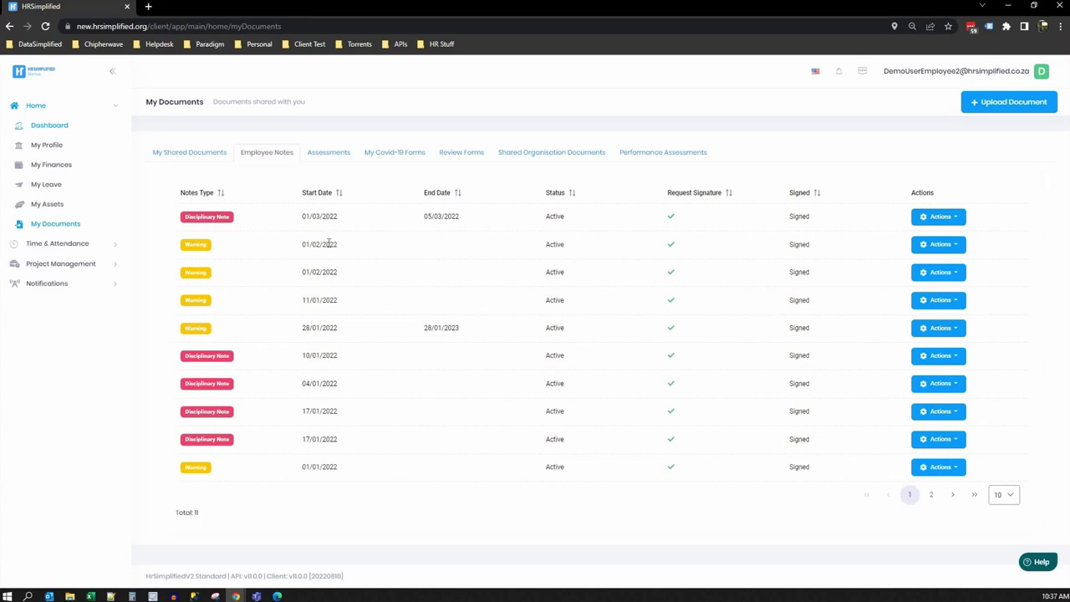
pyautogui.click(931, 495)
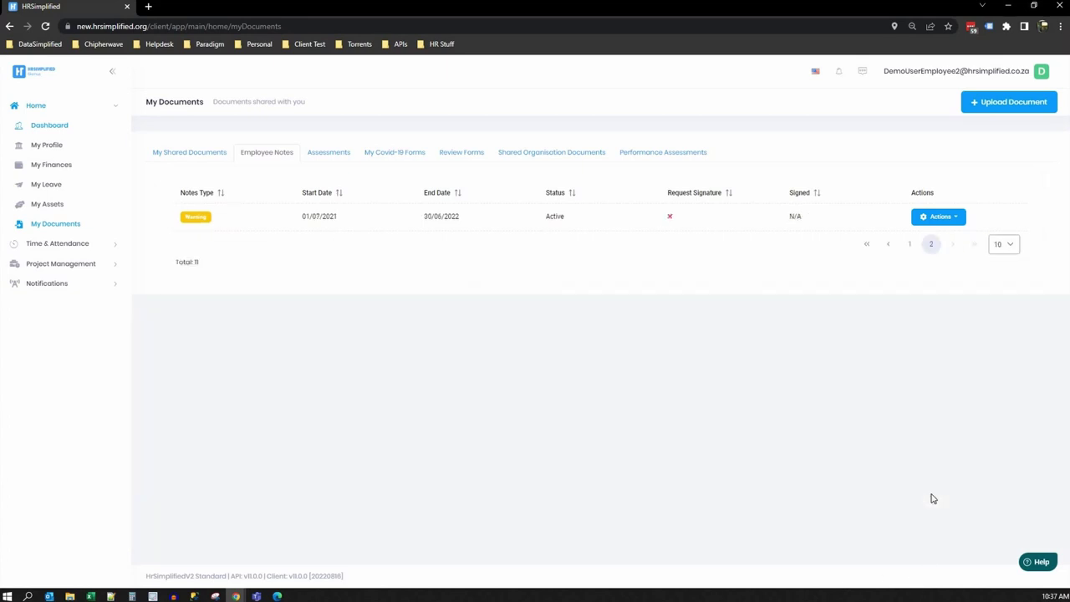
pyautogui.click(887, 246)
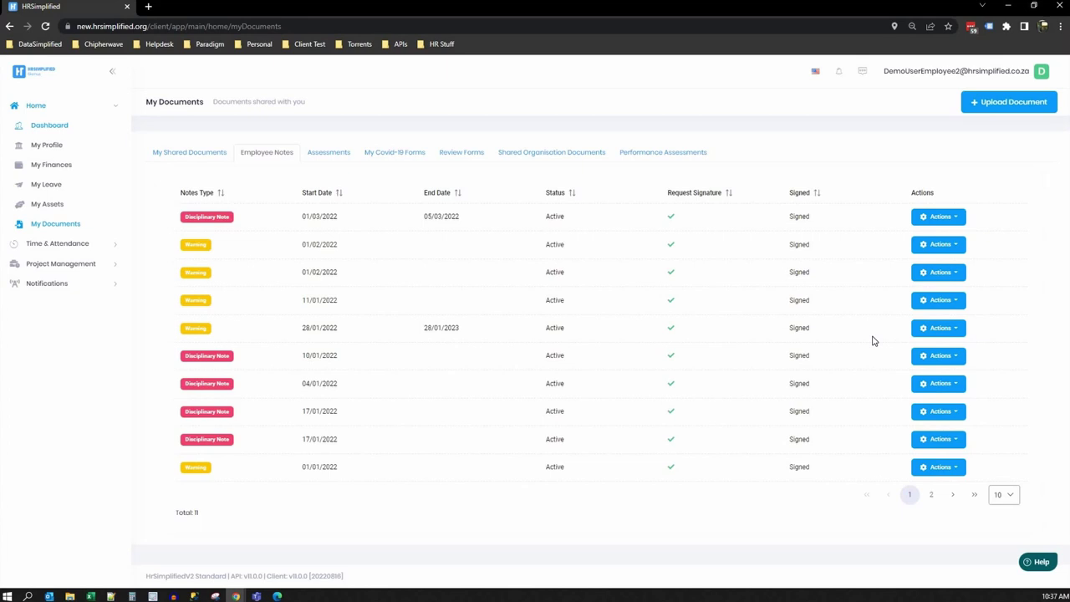
# - View the warning note starting 28/01/2022, highlight its letter text and close the note
pyautogui.click(936, 330)
pyautogui.click(927, 360)
pyautogui.click(455, 347)
pyautogui.hotkey('ctrl', 'shift', 'Left')
pyautogui.hotkey('ctrl', 'shift', 'Left')
pyautogui.hotkey('ctrl', 'shift', 'Left')
pyautogui.hotkey('ctrl', 'shift', 'Left')
pyautogui.hotkey('ctrl', 'shift', 'Left')
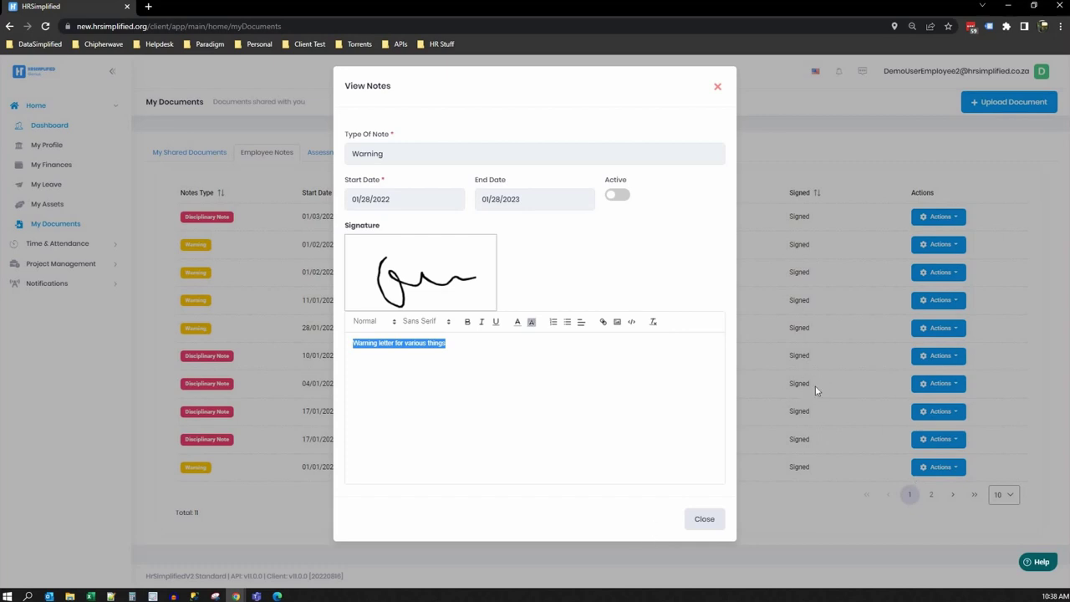
pyautogui.click(707, 523)
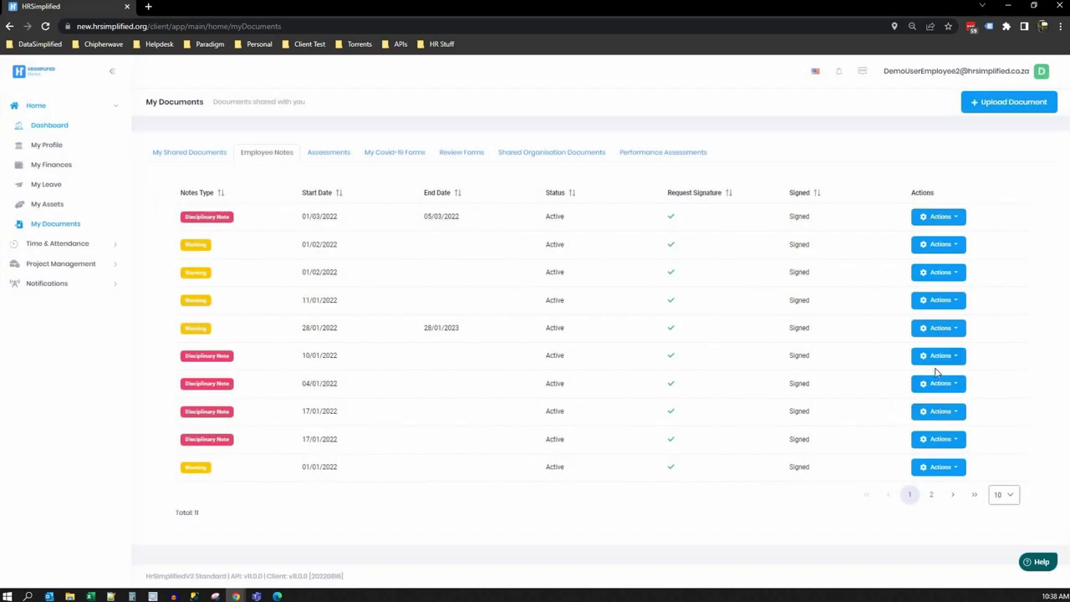
# - Check the actions for the disciplinary note starting 10/01/2022, and view and close the notifications list
pyautogui.click(937, 361)
pyautogui.click(839, 71)
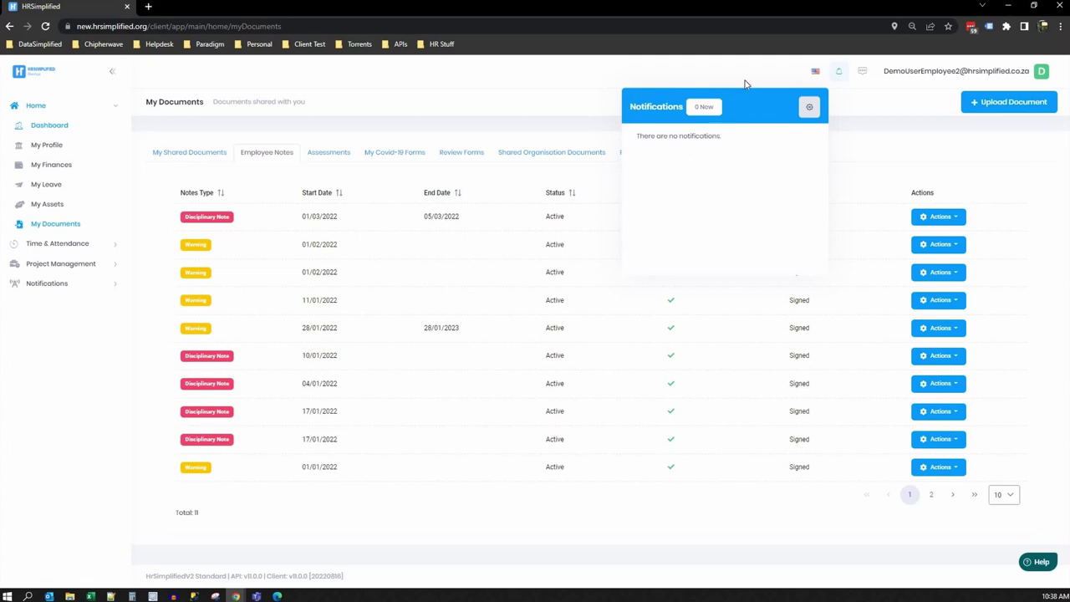
pyautogui.click(838, 71)
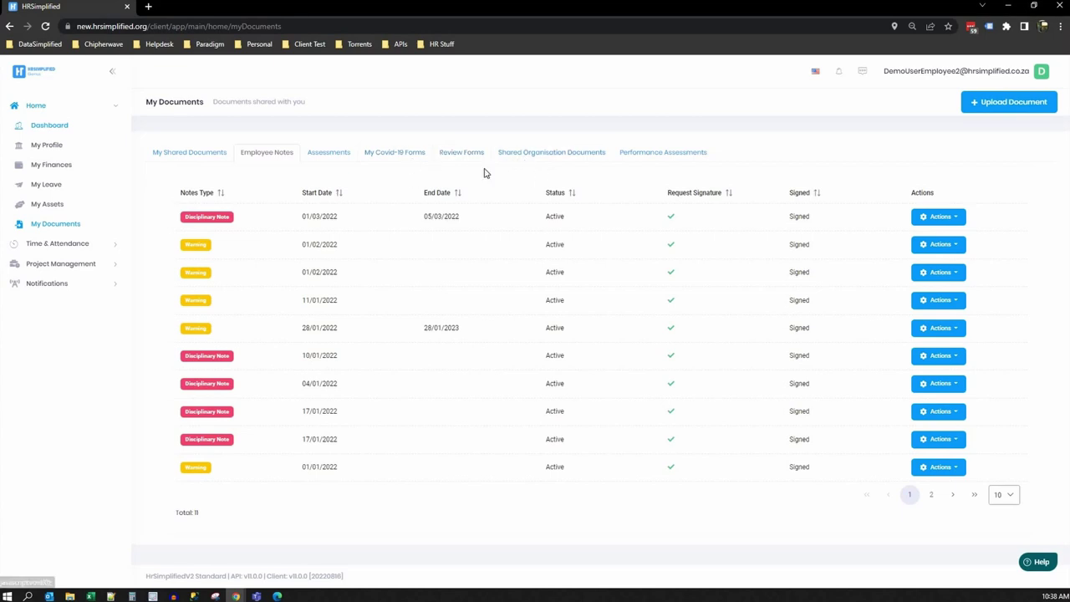
# - Open the Performance Assessments list and check the actions available for the Administrative Assistant Acct 1 assessment
pyautogui.click(657, 157)
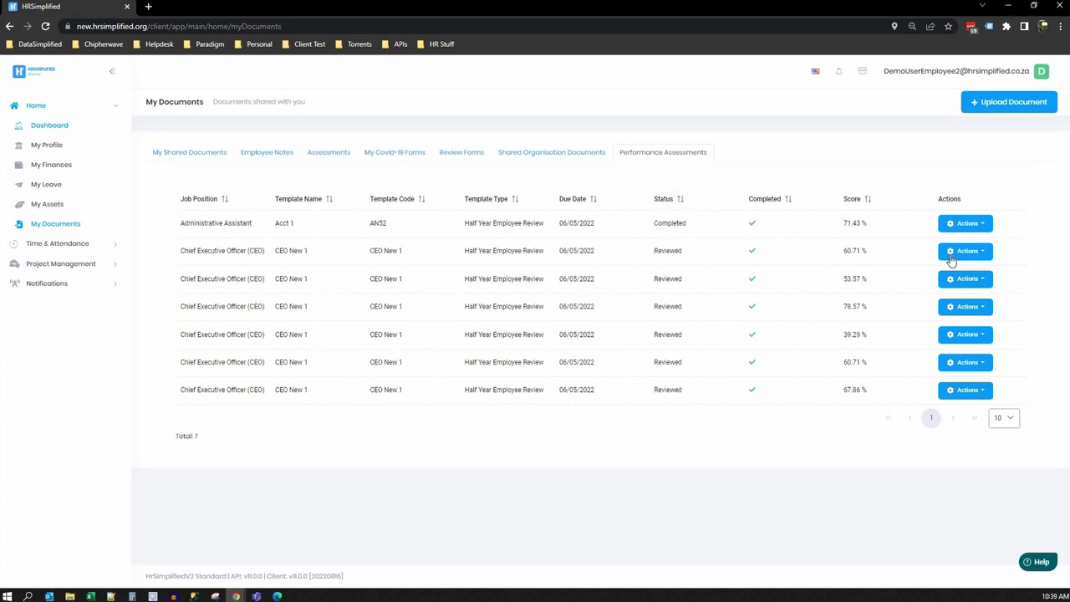
pyautogui.click(965, 226)
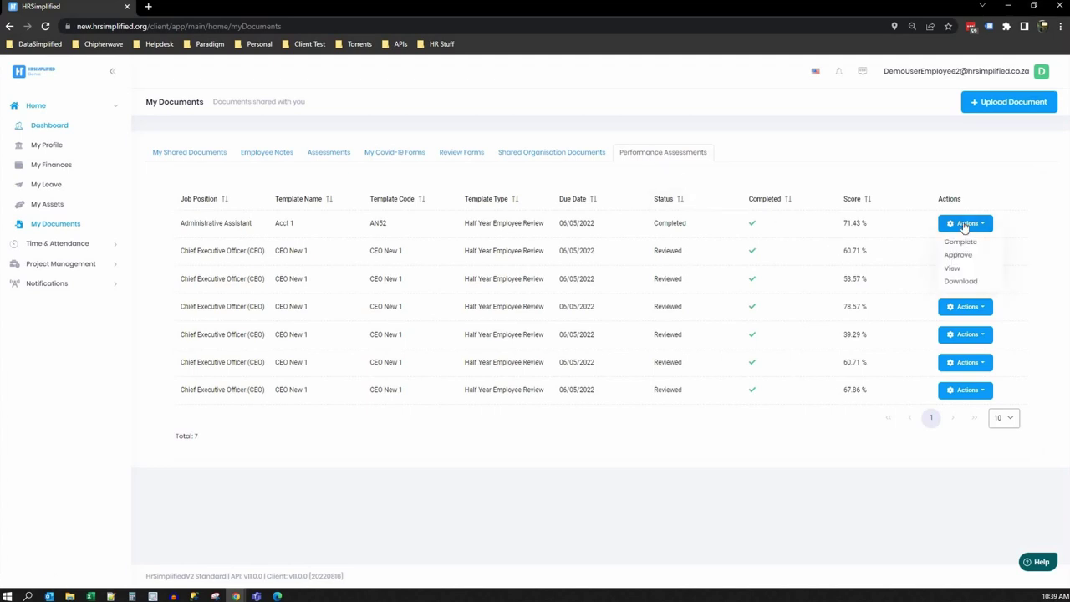
pyautogui.click(864, 179)
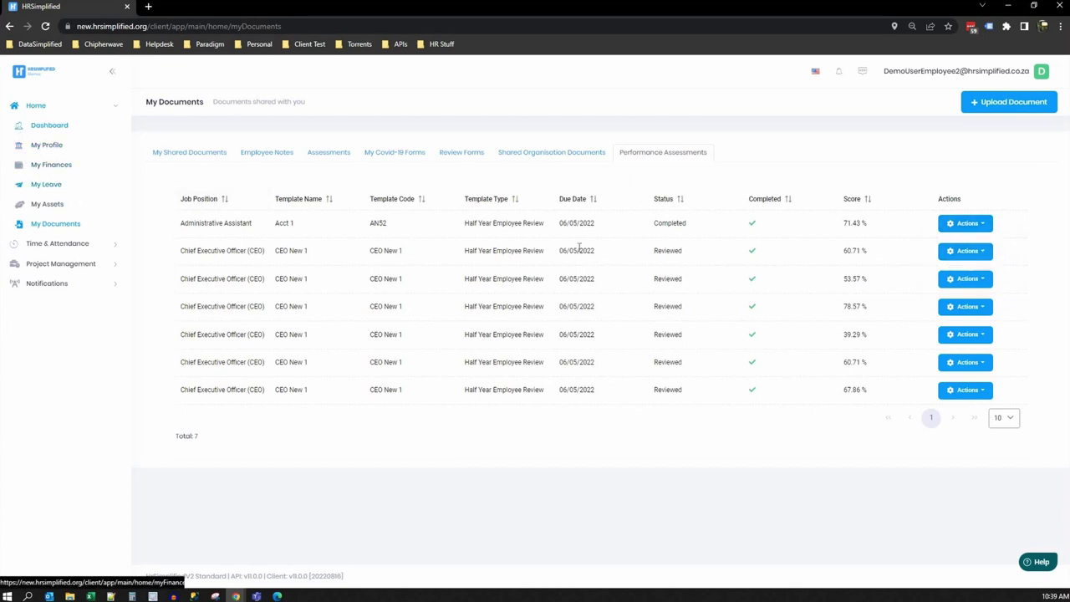
# - Open the Administrative Assistant Acct 1 assessment for completion and highlight its KPA and KPI name
pyautogui.doubleClick(686, 222)
pyautogui.click(960, 228)
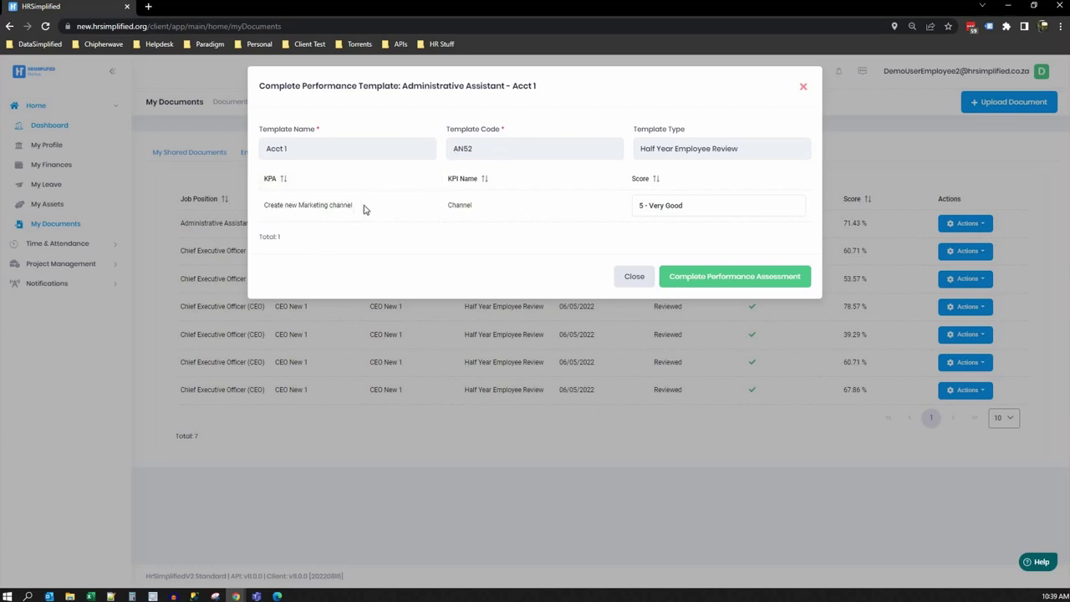
pyautogui.moveTo(358, 206); pyautogui.dragTo(267, 204)
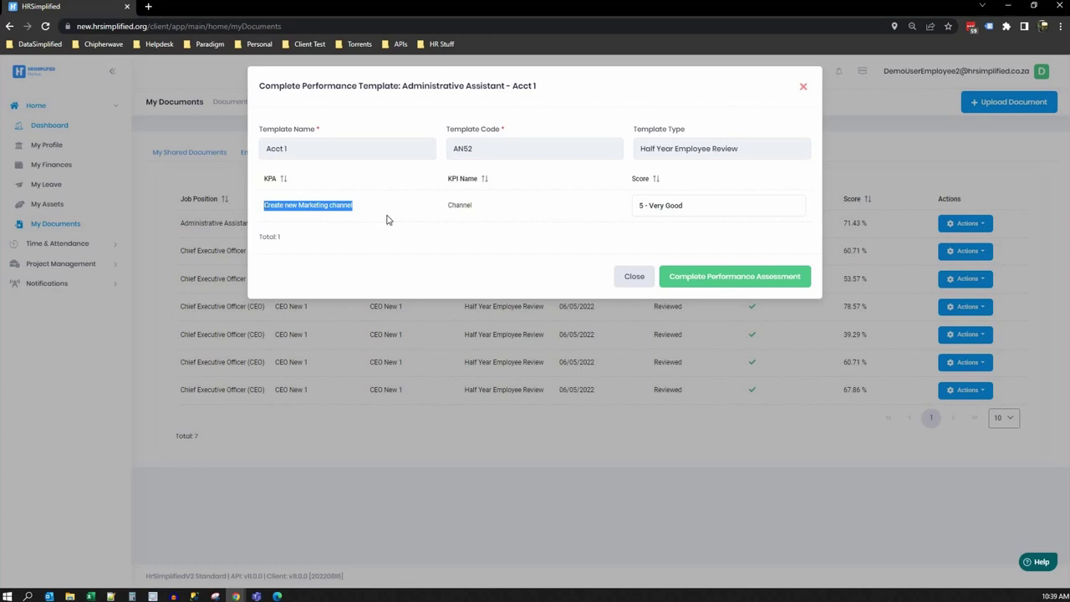
pyautogui.doubleClick(461, 206)
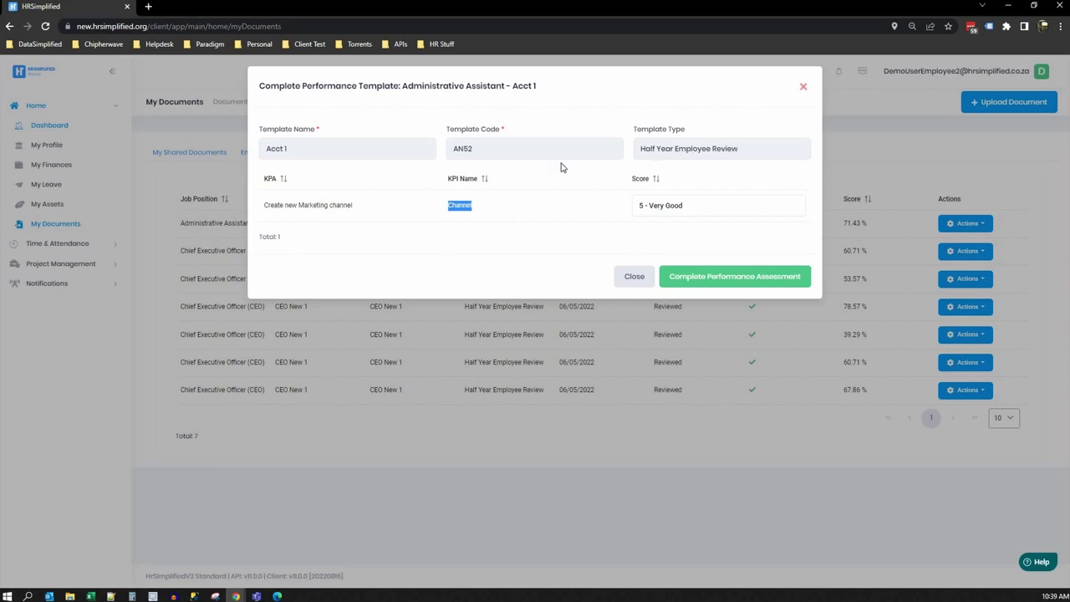
# - Examine the score options for the Channel KPI, choose 5 - Very Good, and close the form without completing the assessment
pyautogui.click(676, 207)
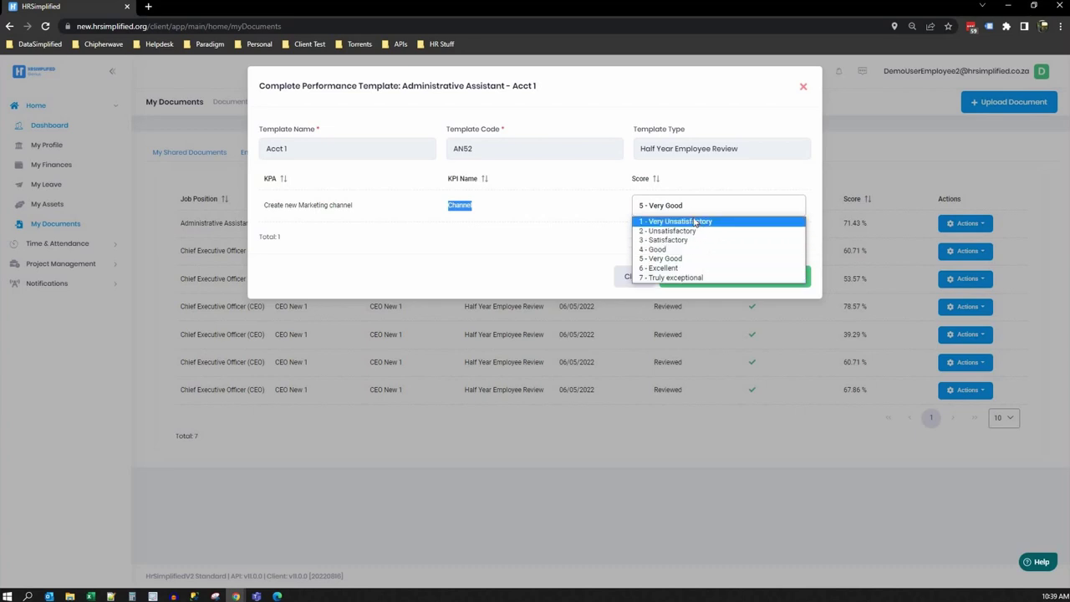
pyautogui.click(683, 184)
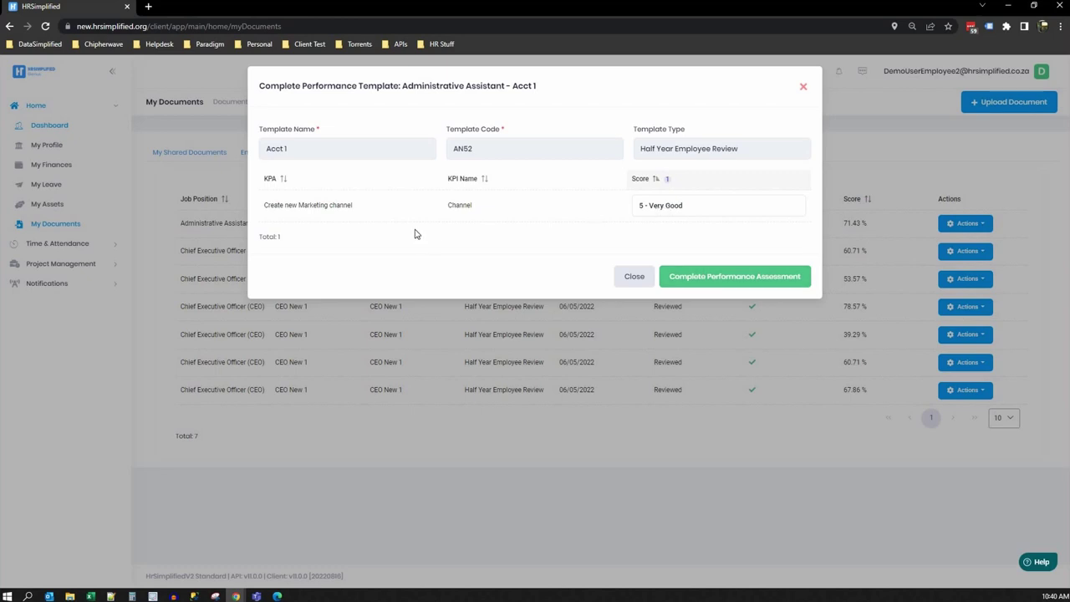
pyautogui.click(681, 212)
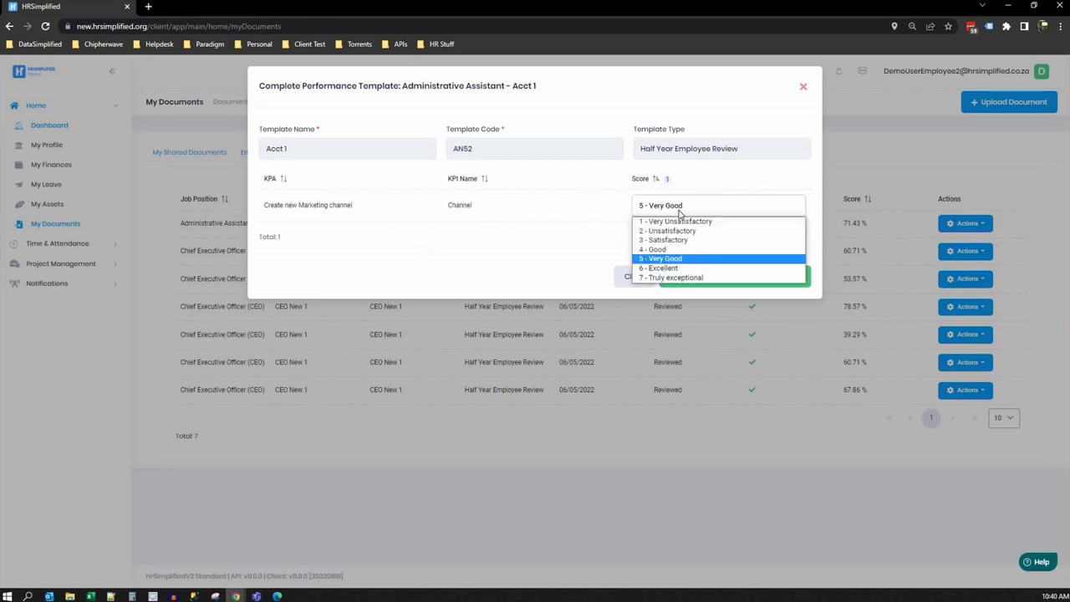
pyautogui.click(678, 259)
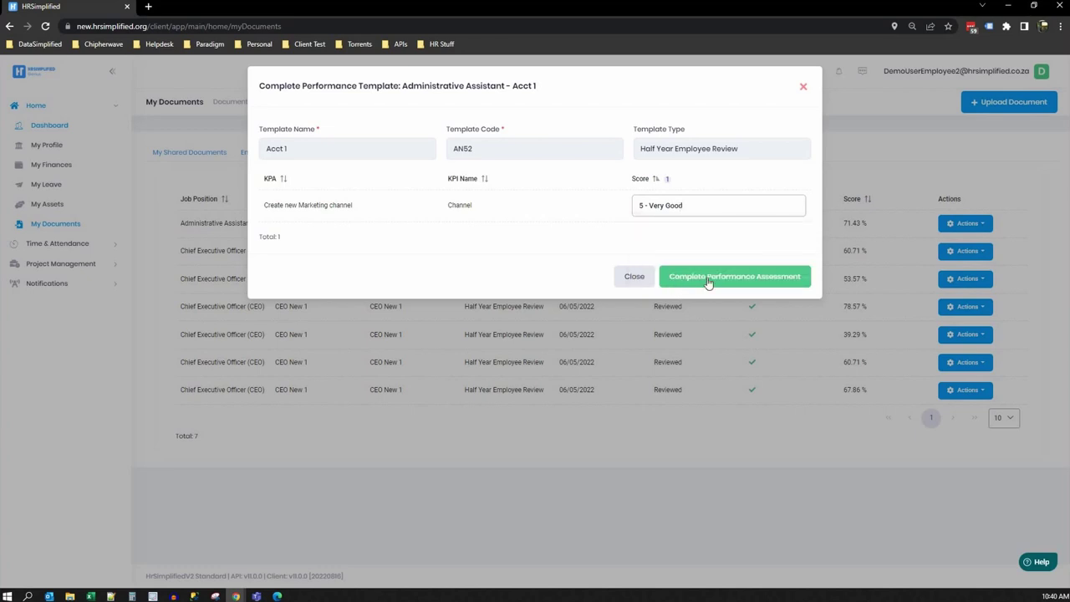
pyautogui.click(633, 277)
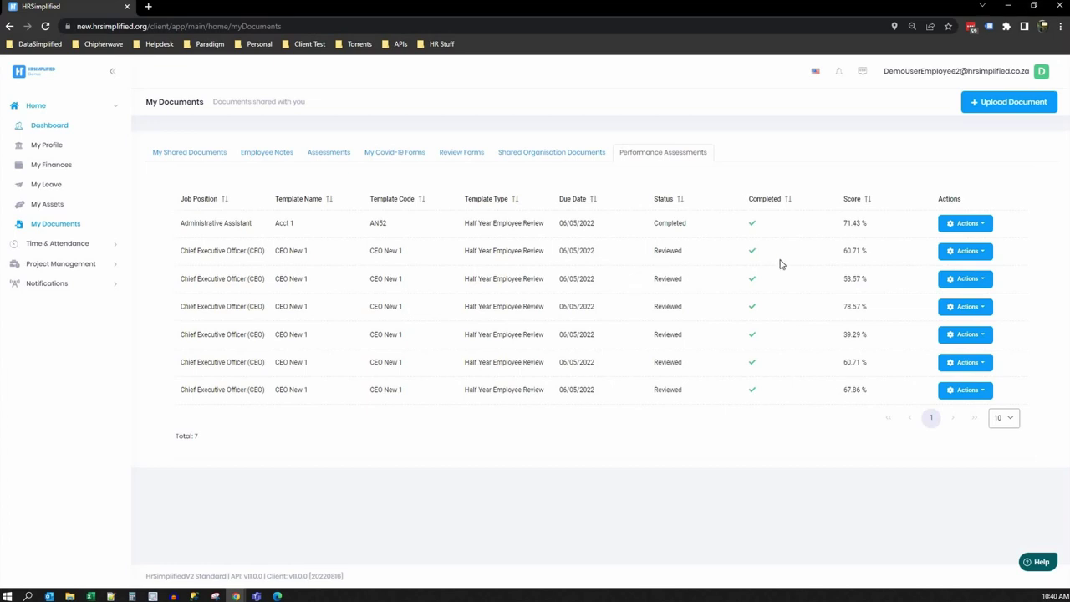
# - View the first CEO New 1 assessment, highlight its recommended course, review and employee feedback, and close it
pyautogui.click(966, 251)
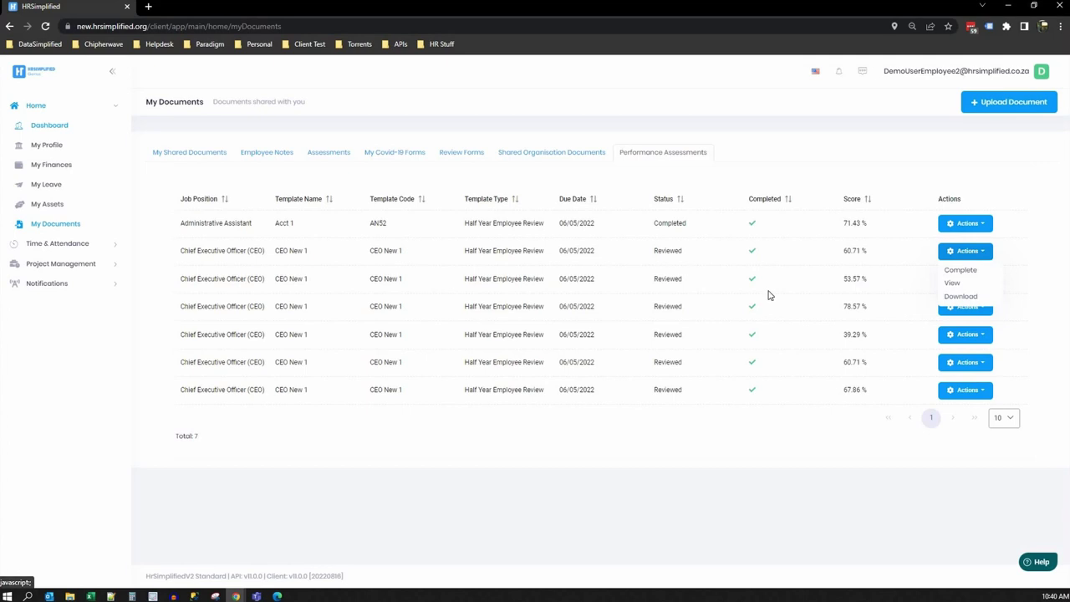
pyautogui.click(954, 282)
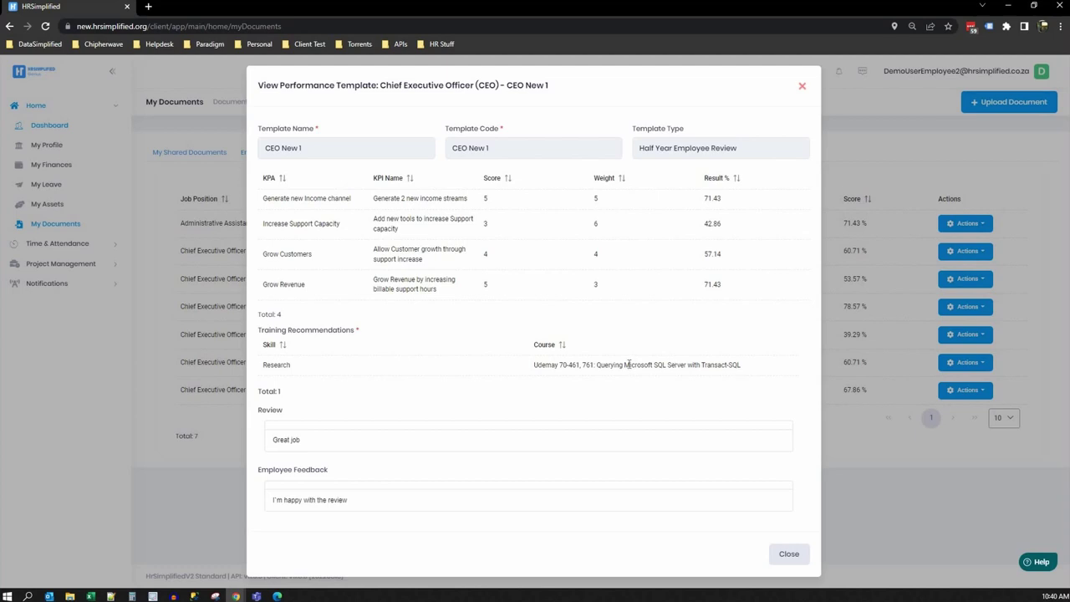
pyautogui.moveTo(747, 368); pyautogui.dragTo(535, 375)
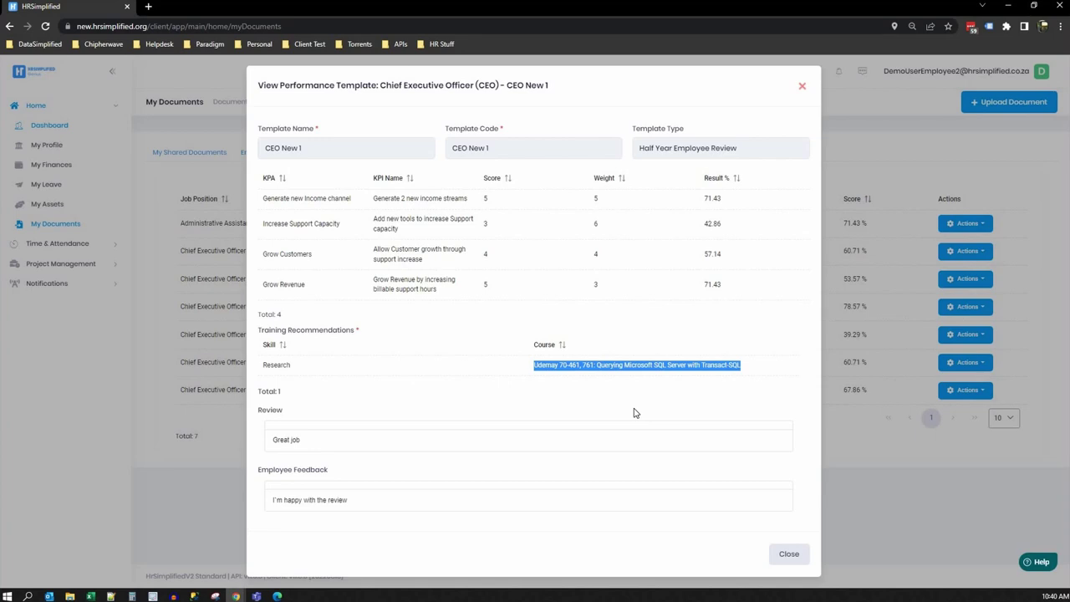
pyautogui.click(744, 379)
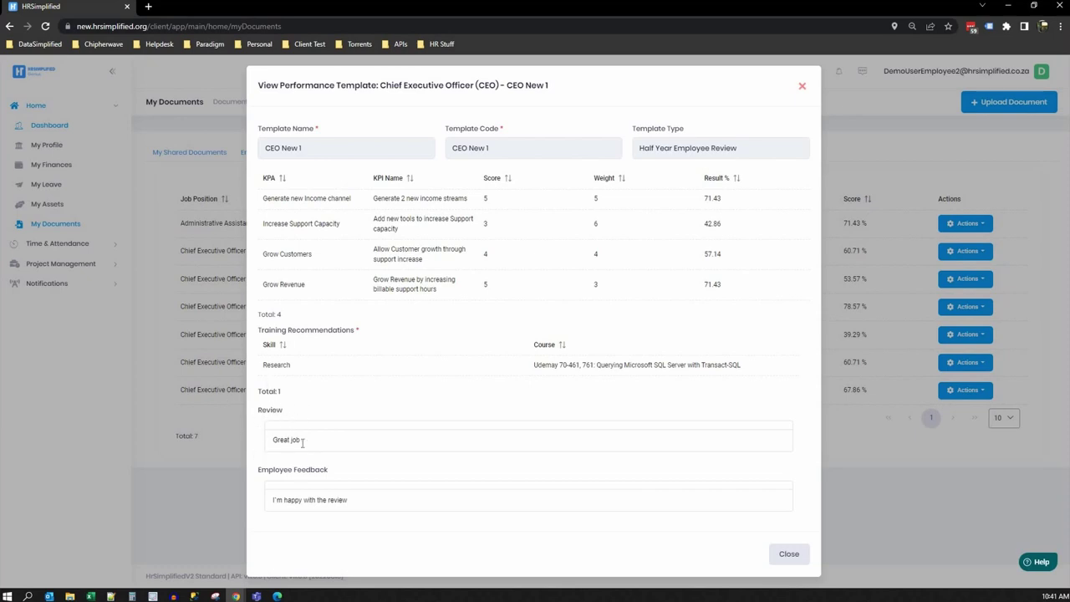
pyautogui.moveTo(318, 447); pyautogui.dragTo(270, 451)
pyautogui.moveTo(350, 500); pyautogui.dragTo(271, 500)
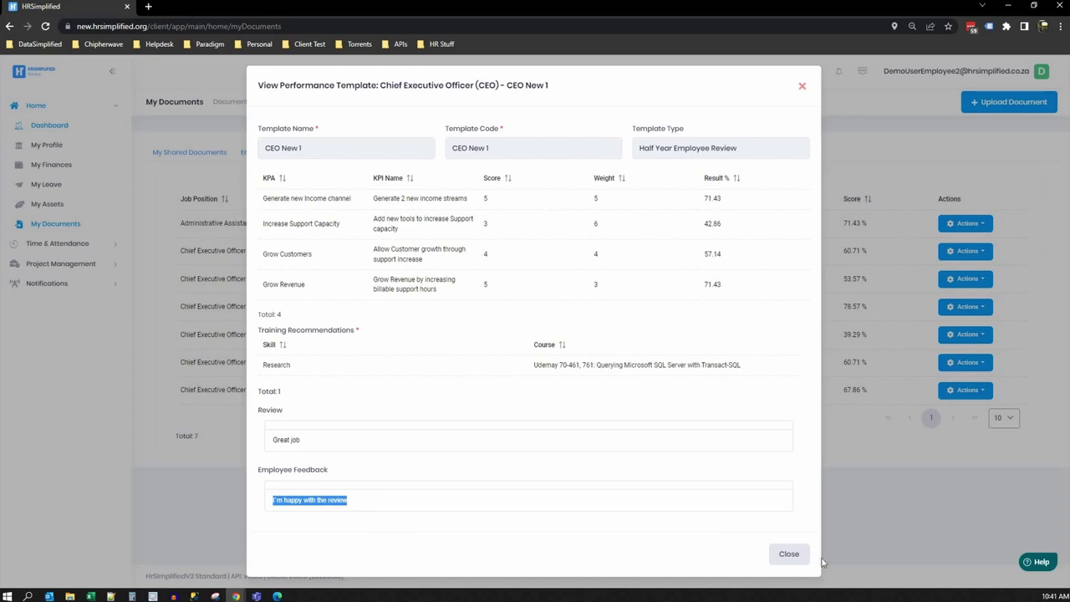
pyautogui.click(789, 552)
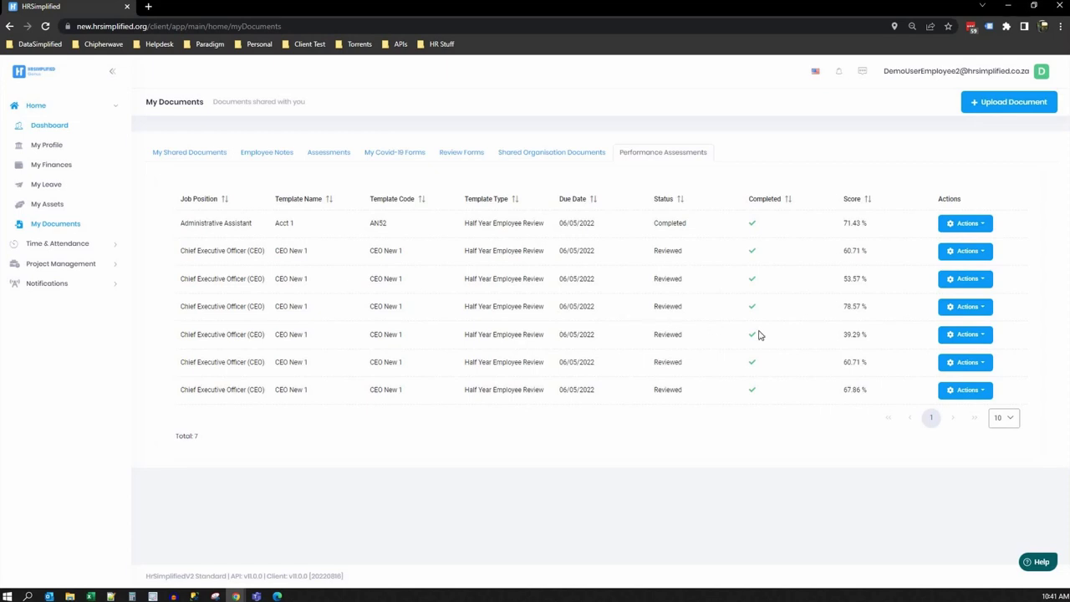
# - Search the support help for "perform", read the article Different Statuses of the Performance assessment, and close the help
pyautogui.click(1041, 563)
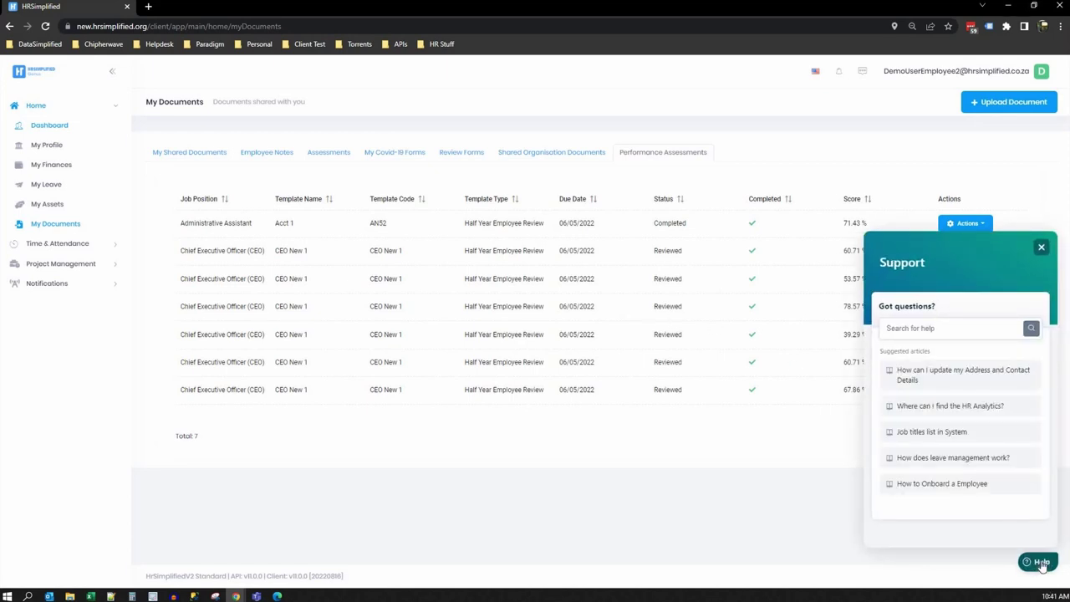
pyautogui.click(902, 326)
pyautogui.write('p')
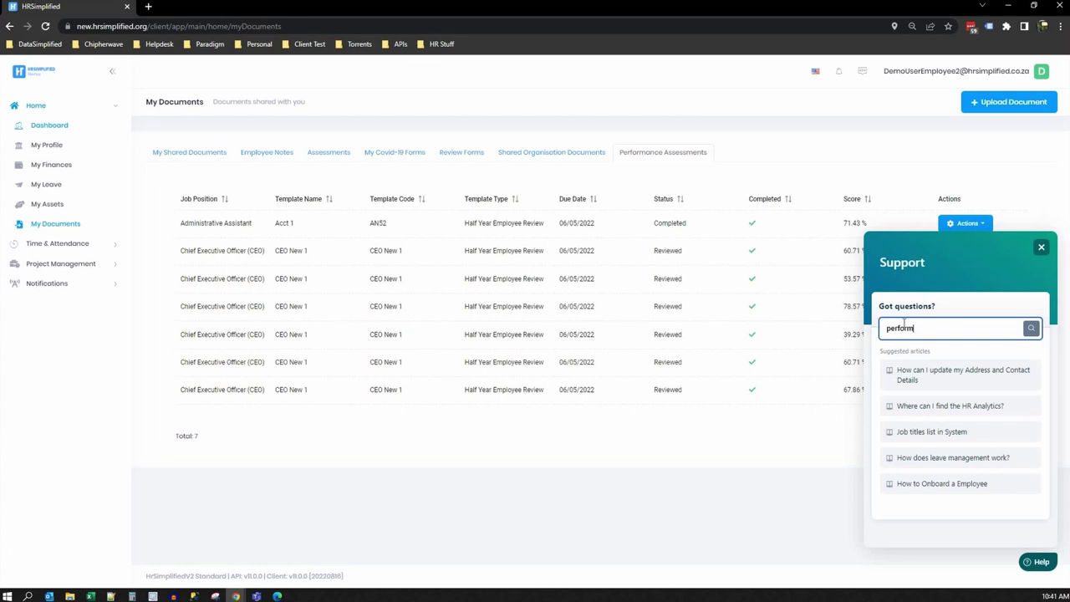
pyautogui.write('erform')
pyautogui.press('Return')
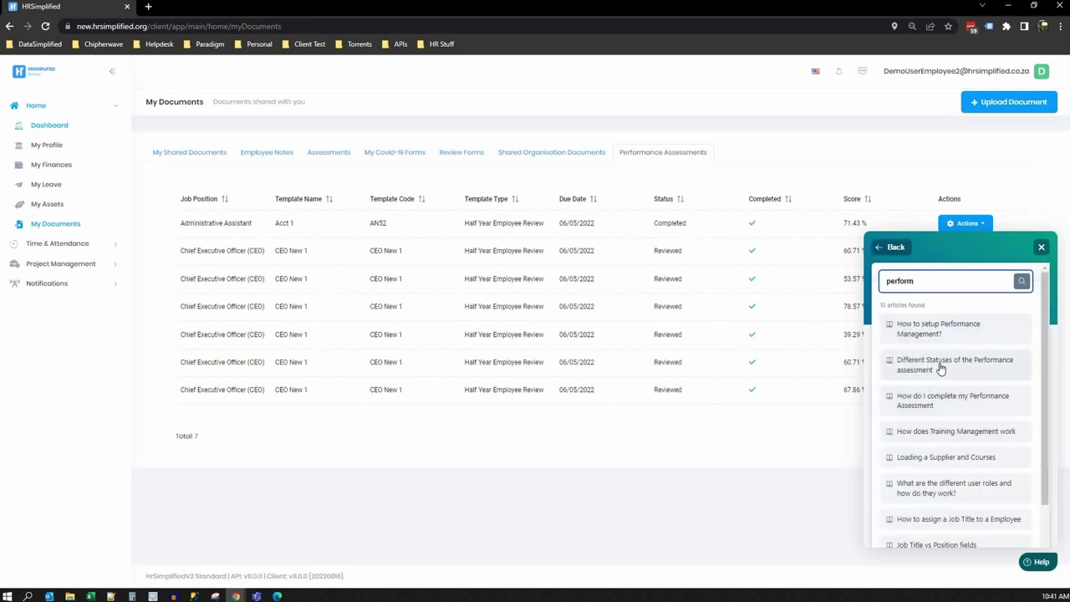
pyautogui.click(940, 368)
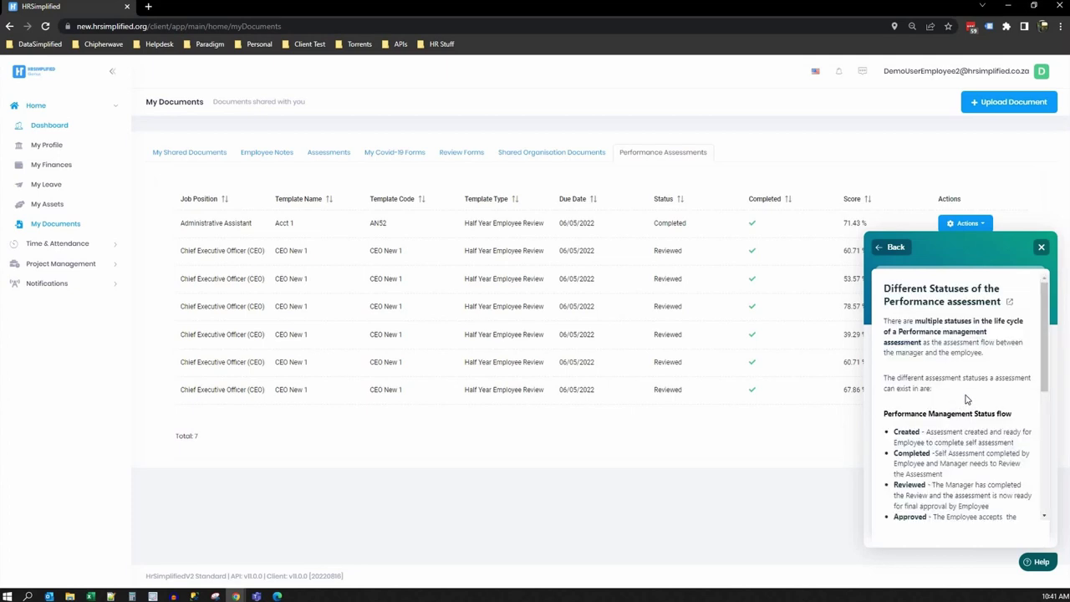
pyautogui.scroll(-1, 967, 399)
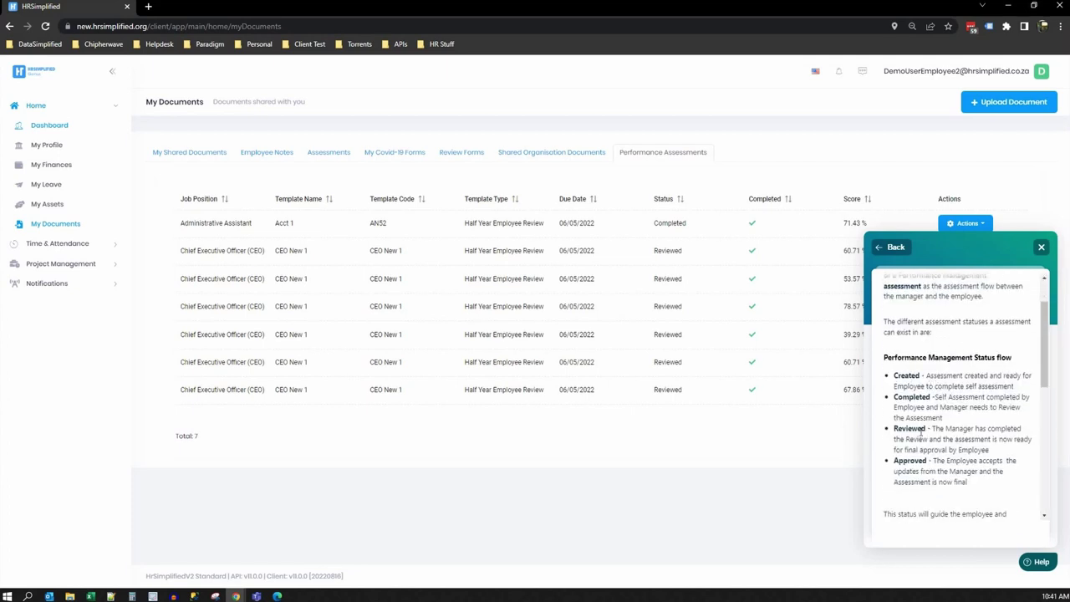
pyautogui.scroll(-6, 1002, 436)
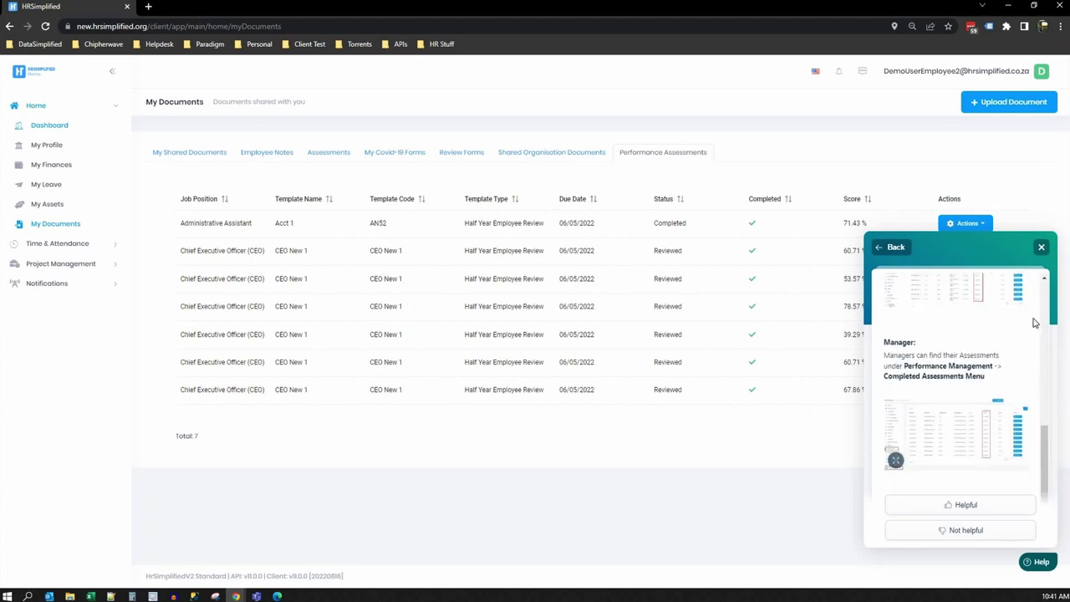
pyautogui.click(1041, 247)
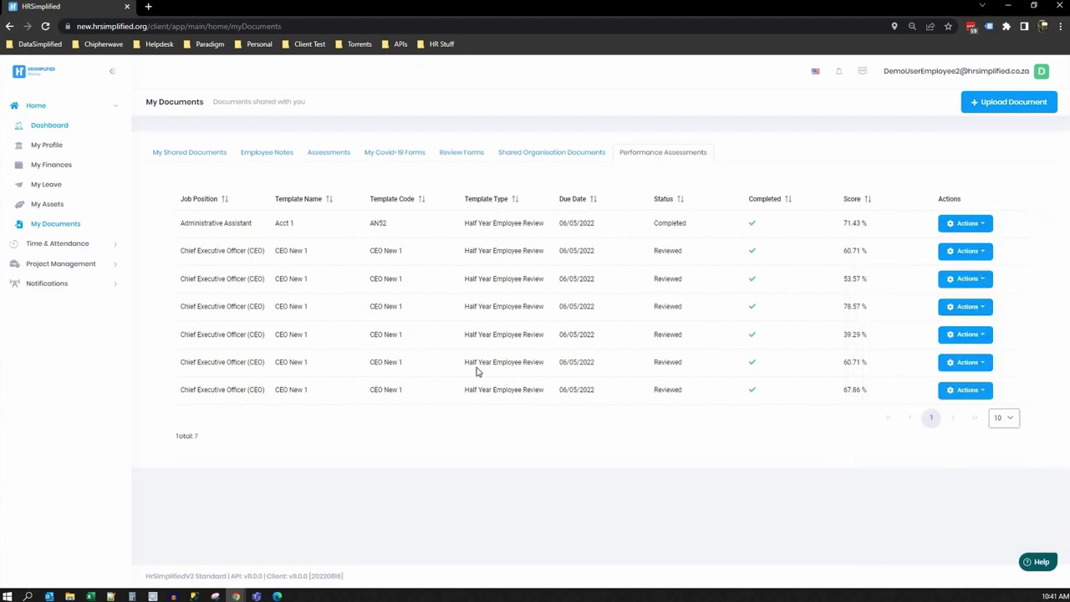
# - Read the help article on updating address and contact details, rate it not helpful, and close the support contact form
pyautogui.click(1043, 568)
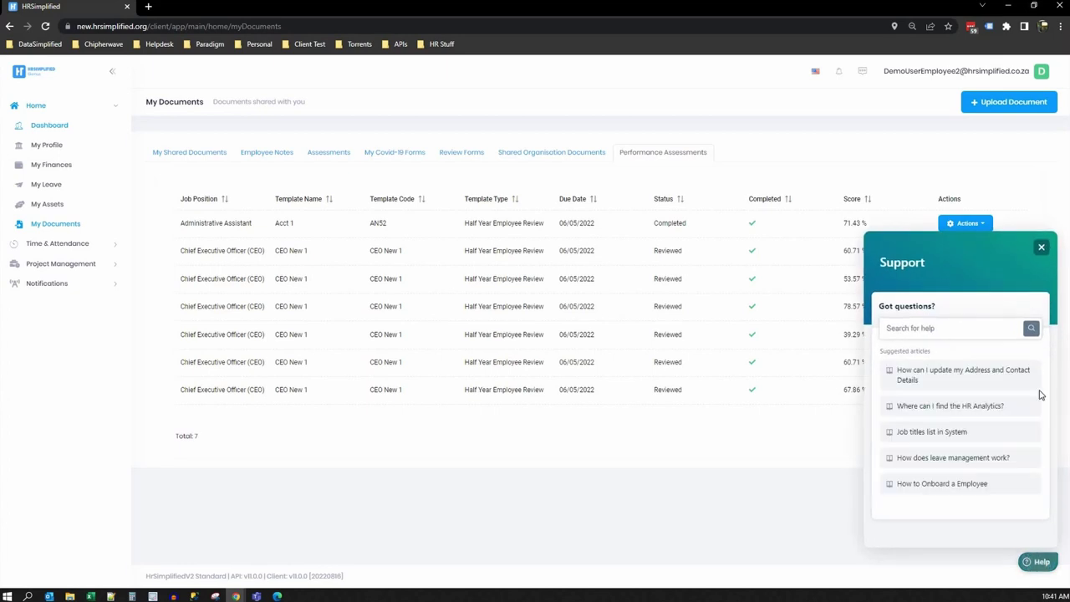
pyautogui.click(941, 375)
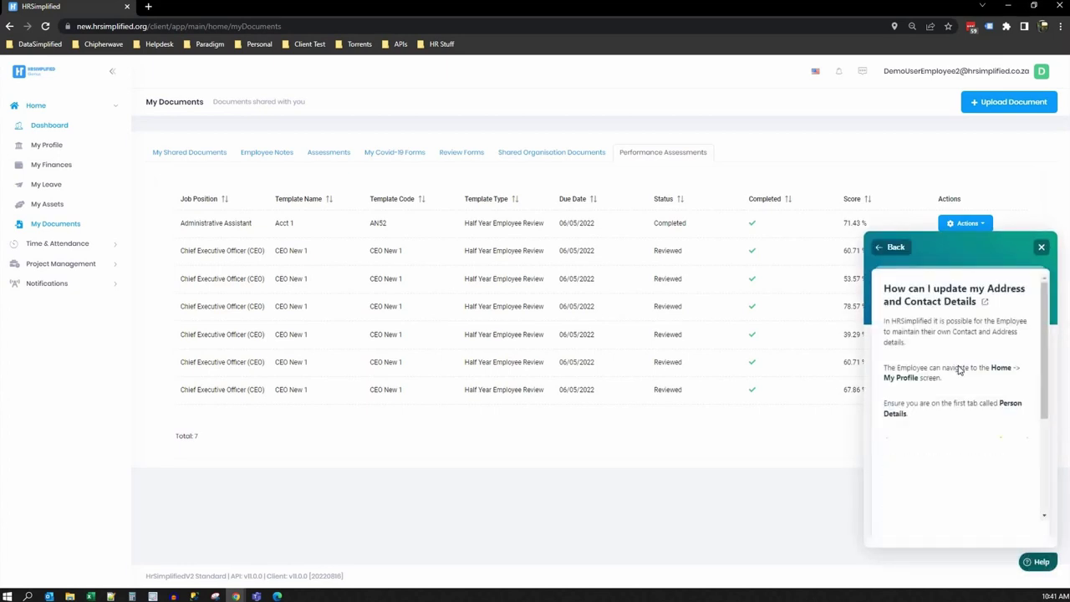
pyautogui.scroll(-5, 956, 370)
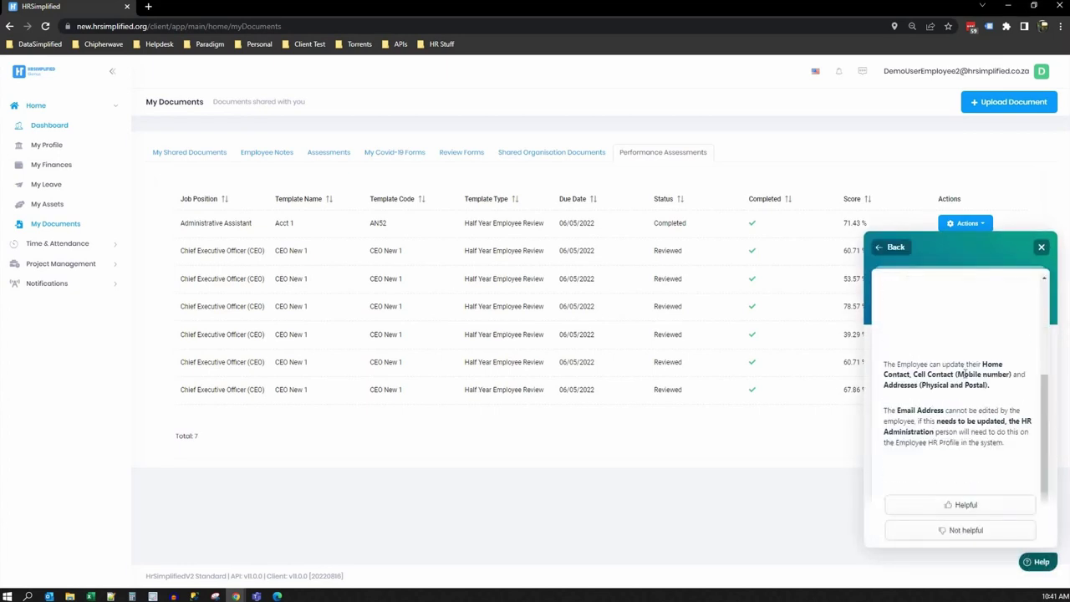
pyautogui.click(965, 531)
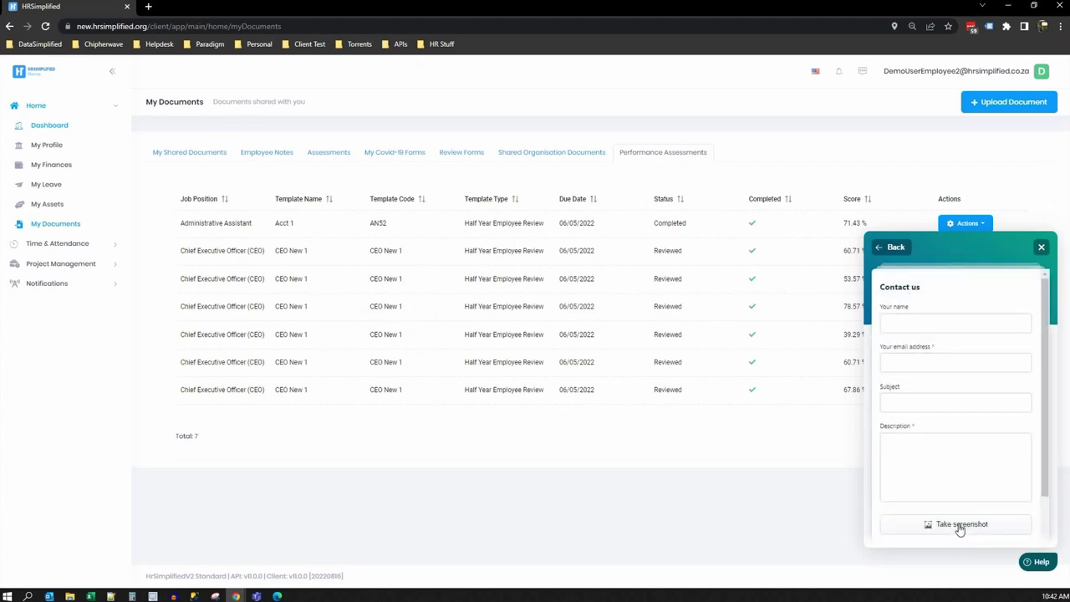
pyautogui.click(1042, 248)
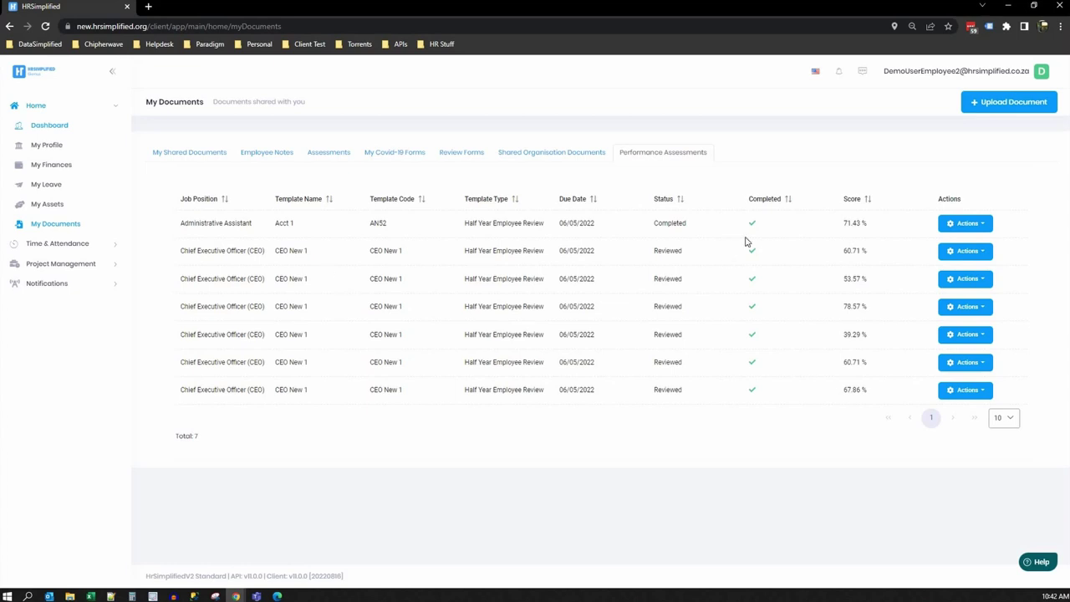
# - View the chat panel with its friends and blocked users, and close it
pyautogui.click(926, 75)
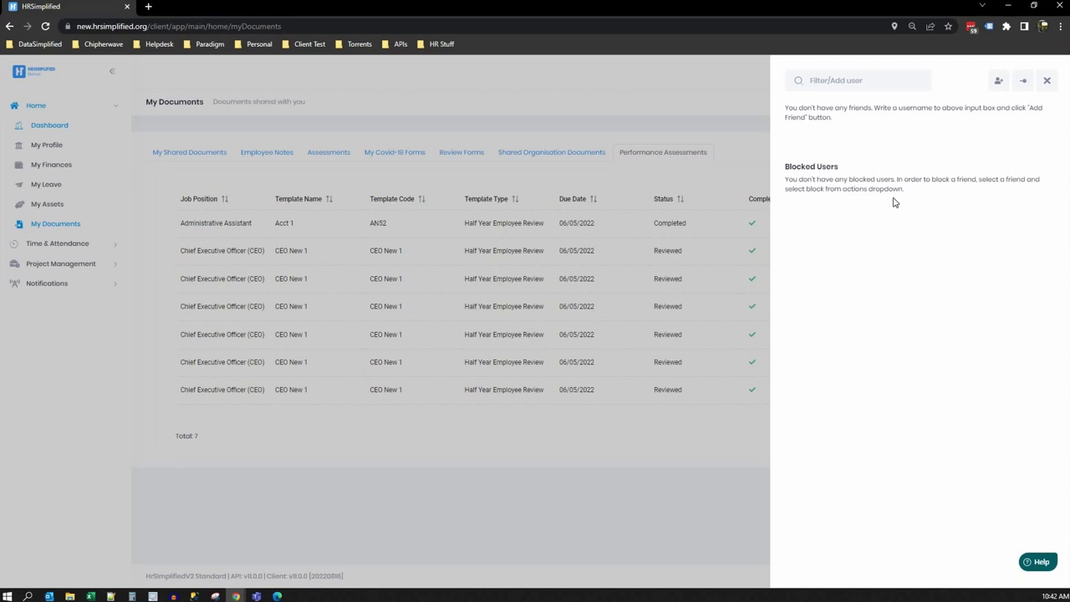
pyautogui.click(1047, 81)
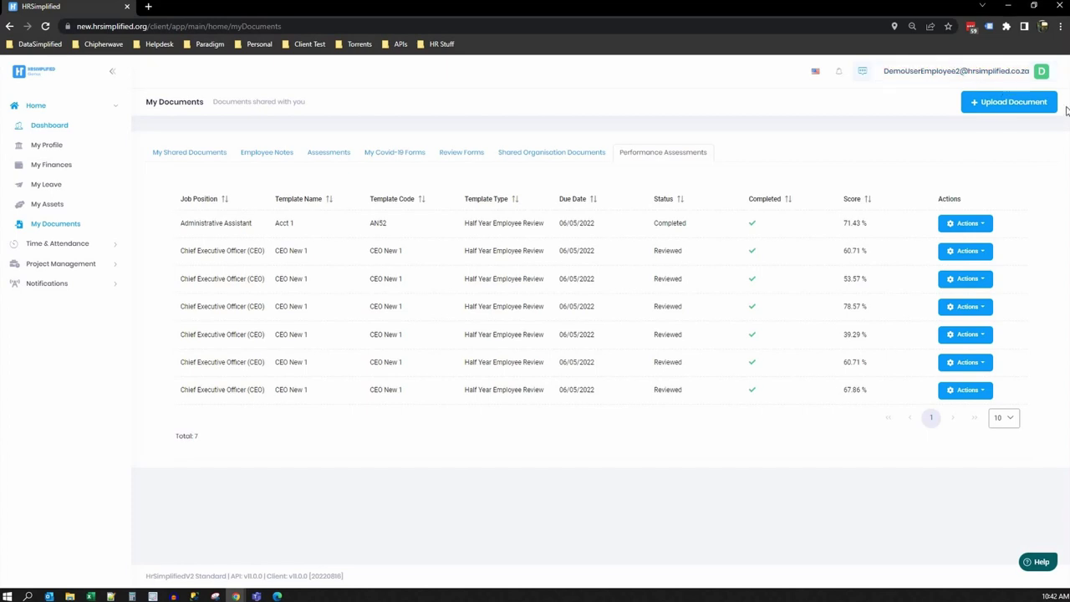
# - Switch from the demo employee login to the linked manager account
pyautogui.click(974, 74)
pyautogui.moveTo(970, 148)
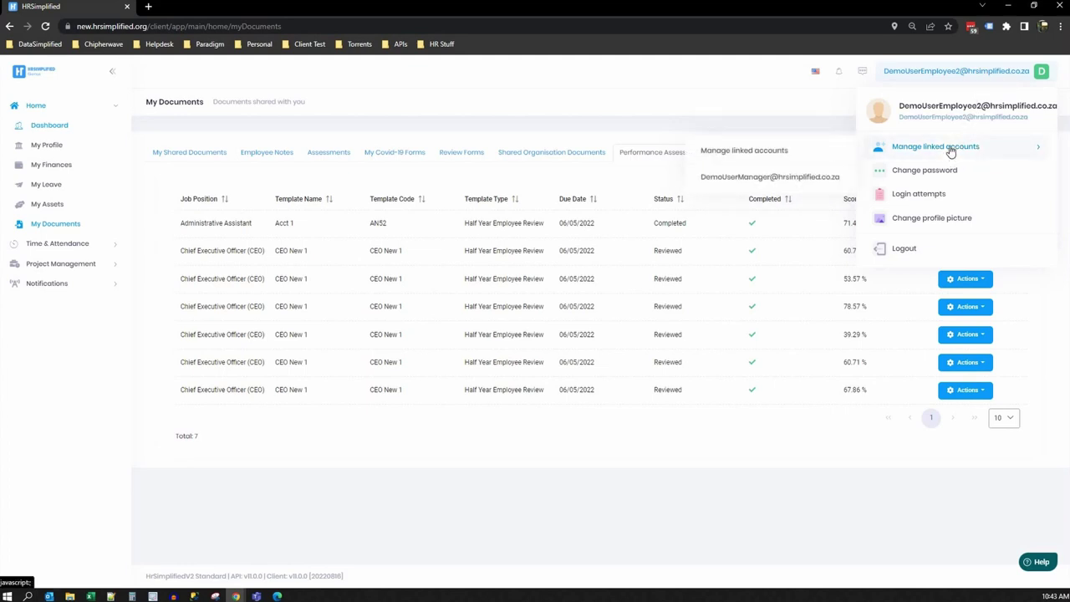
pyautogui.click(773, 179)
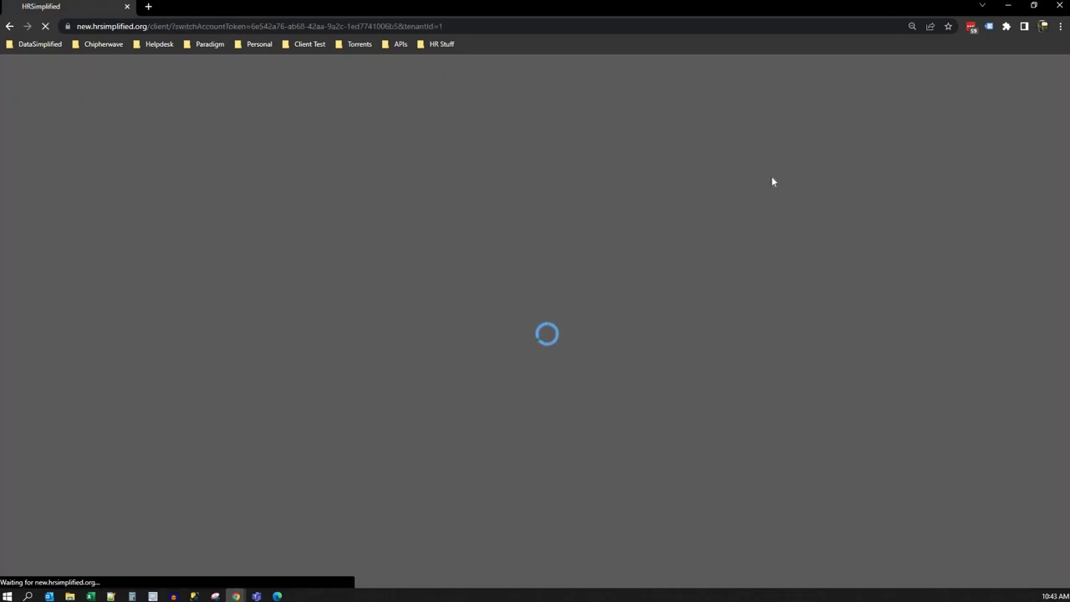
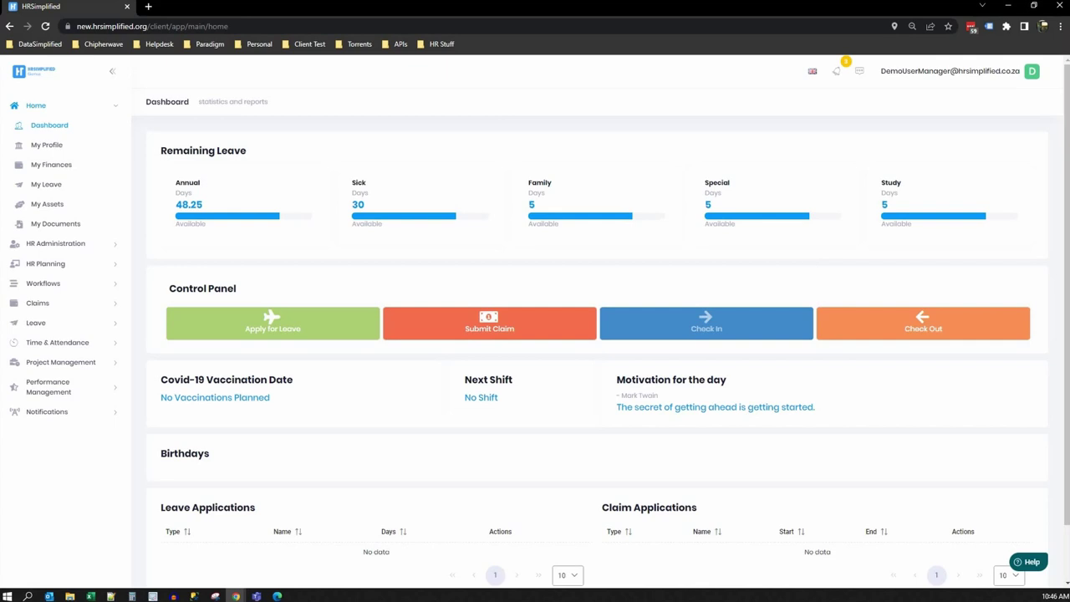
# - Try to switch from the manager login to the linked employee account
pyautogui.click(940, 71)
pyautogui.moveTo(951, 148)
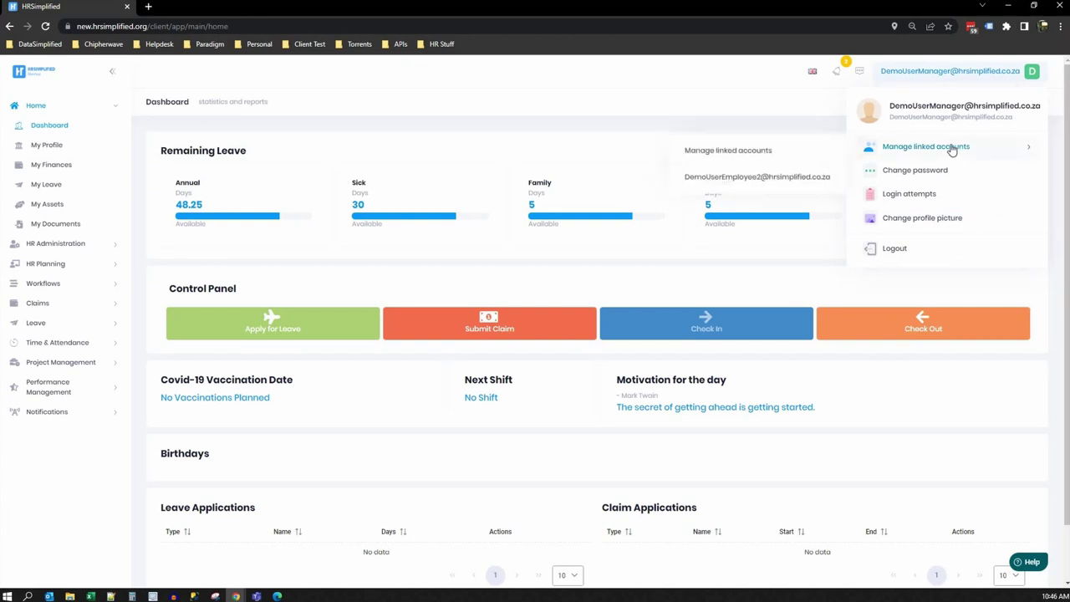
pyautogui.click(751, 180)
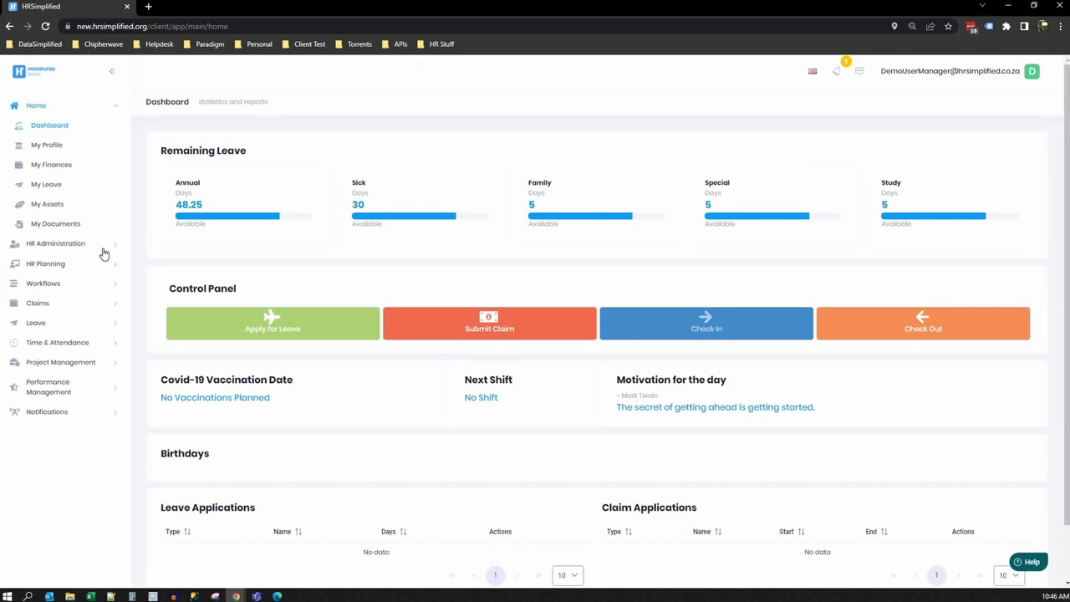
# - Open My Documents, review the document types in the Add Document upload form, and close it without saving
pyautogui.click(79, 224)
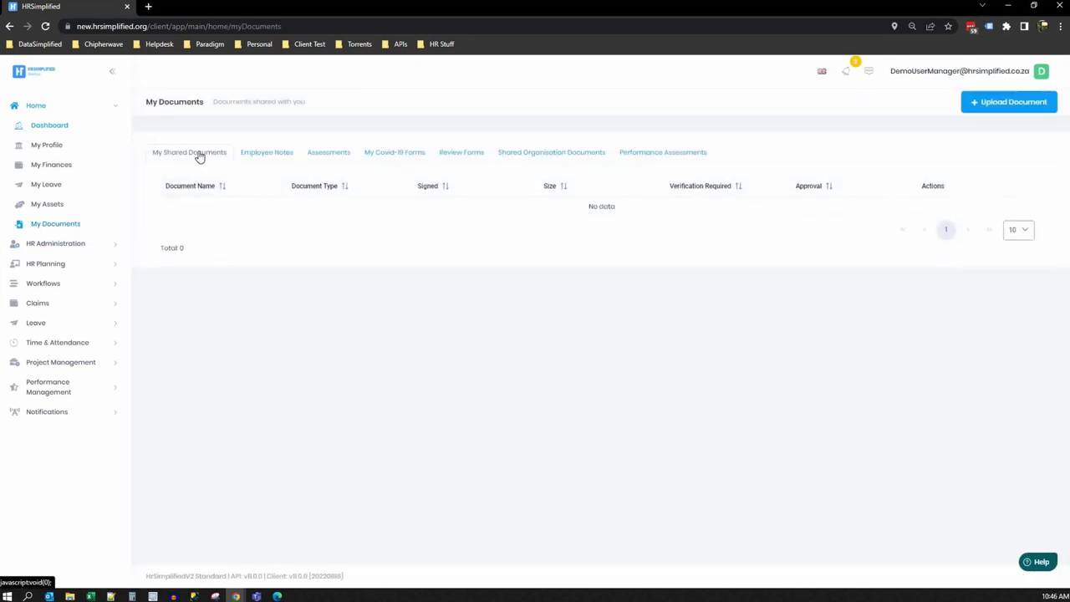
pyautogui.click(997, 107)
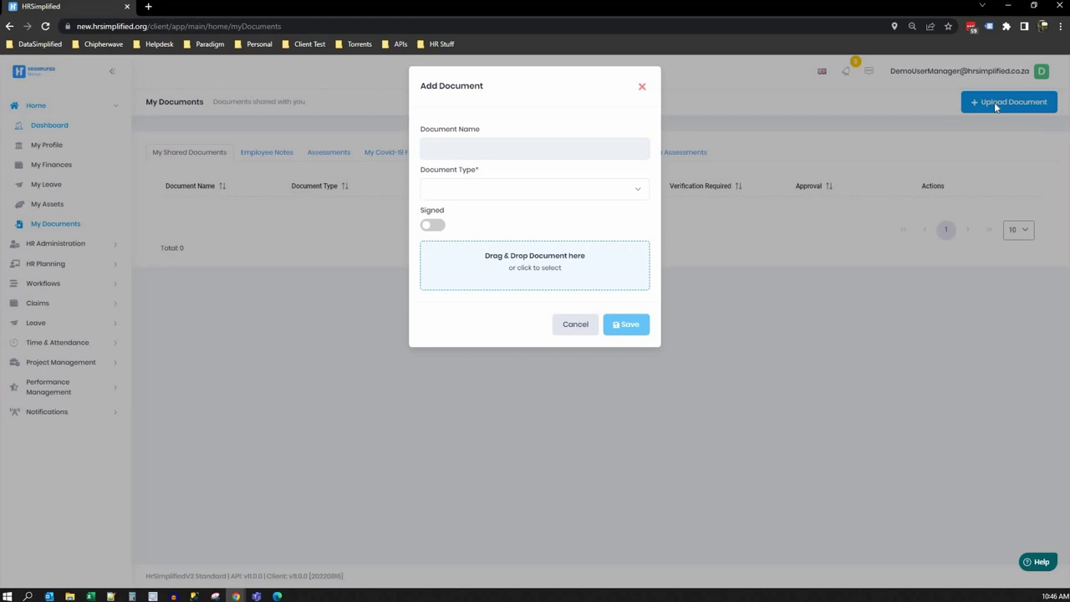
pyautogui.click(574, 330)
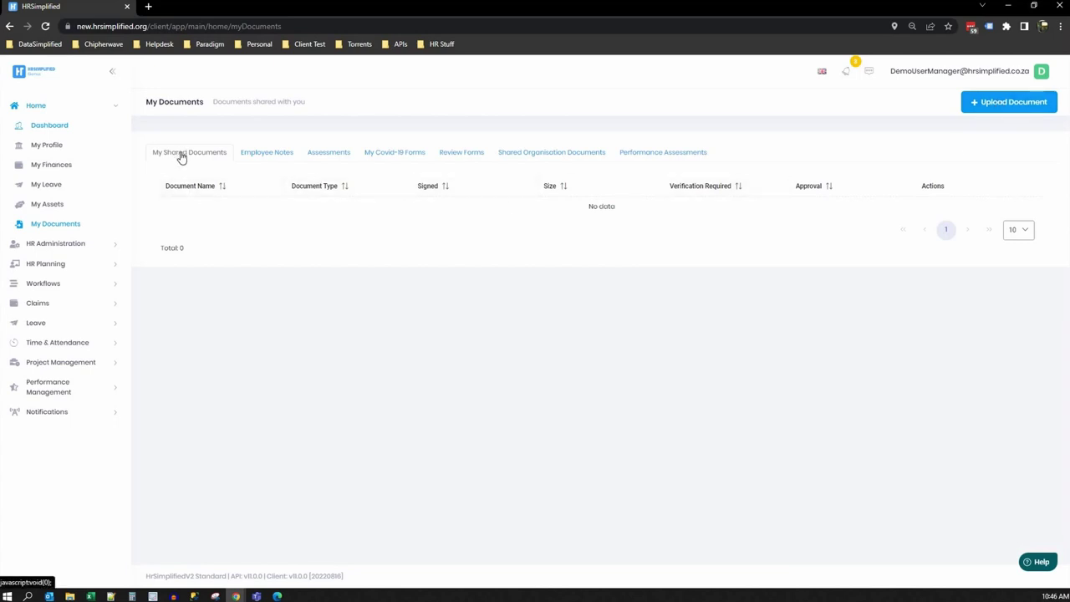
pyautogui.click(1008, 109)
pyautogui.click(575, 324)
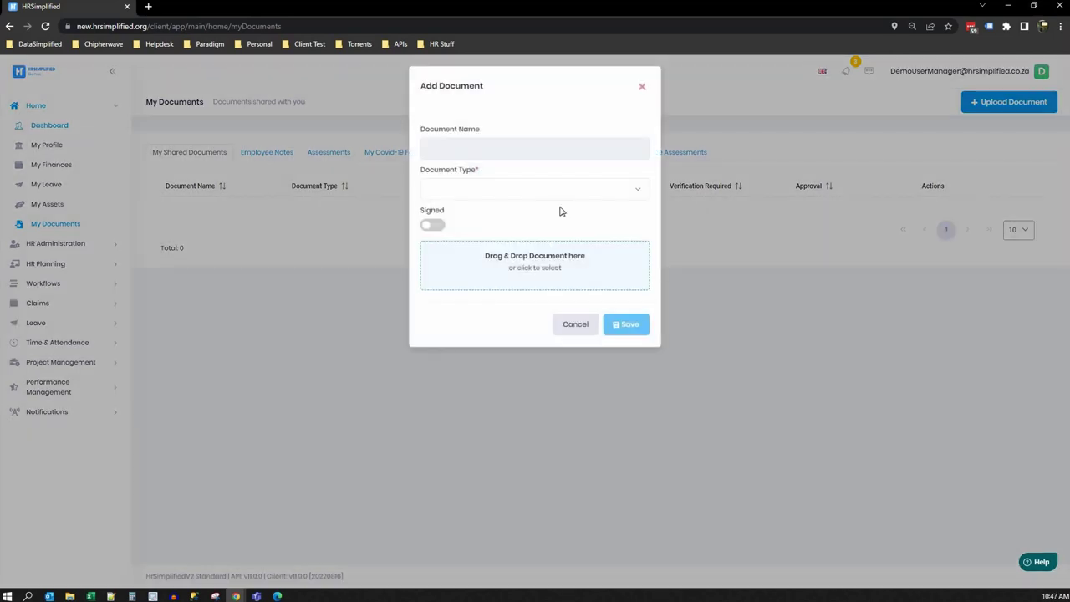
pyautogui.click(535, 189)
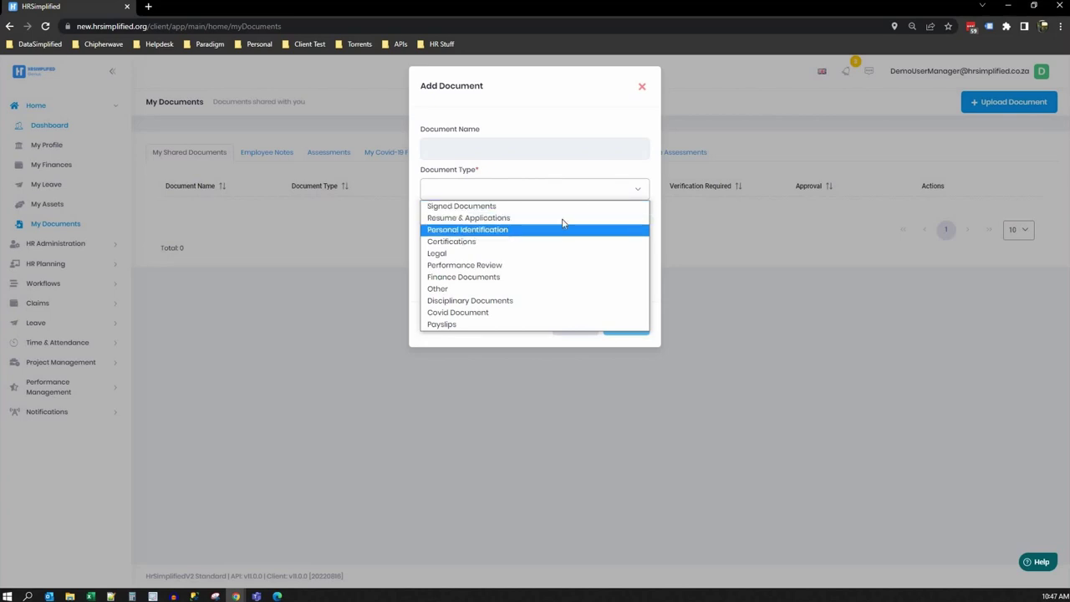
pyautogui.click(641, 86)
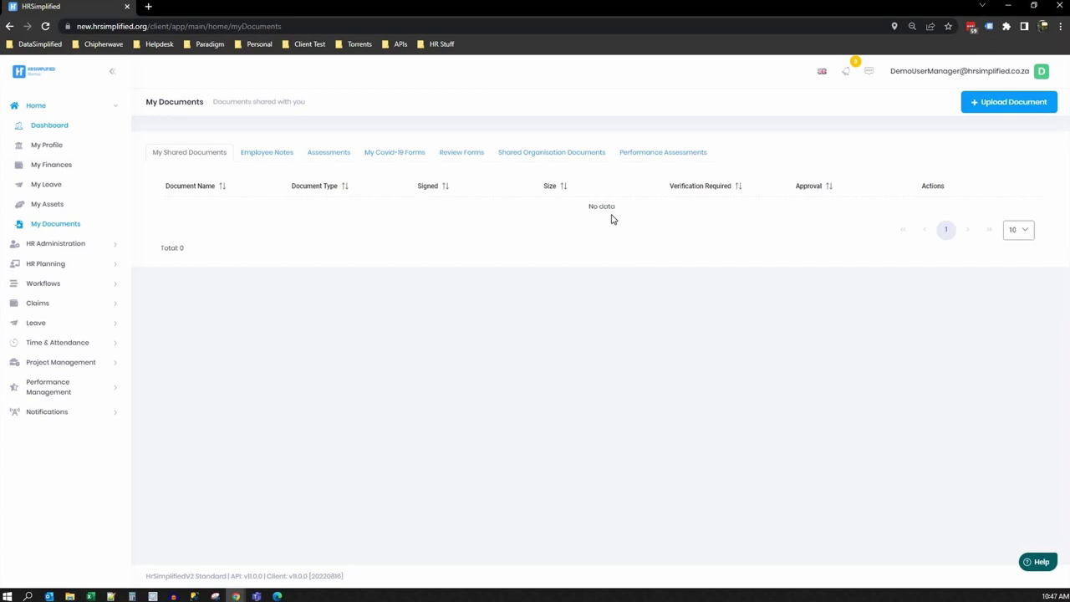
# - Try once more to switch from the manager login to the linked employee account
pyautogui.click(984, 75)
pyautogui.moveTo(960, 148)
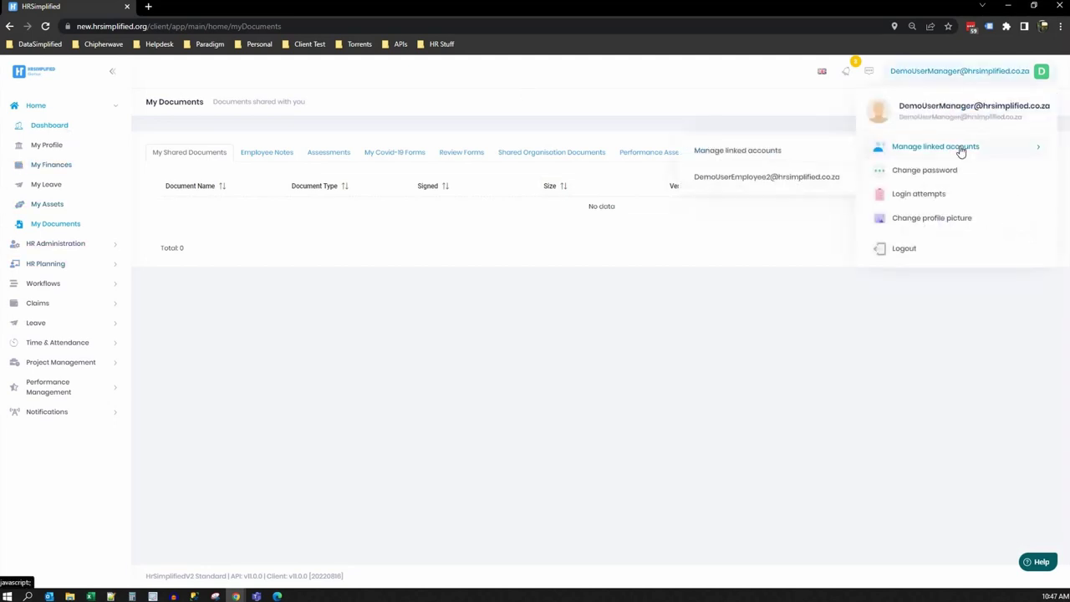
pyautogui.click(751, 180)
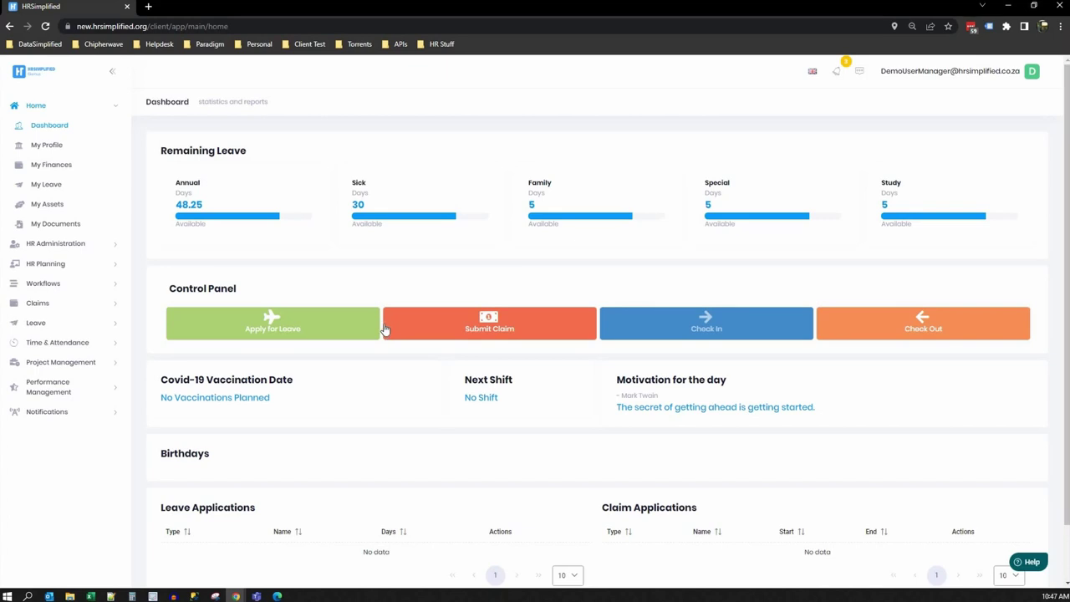
# - Review the manager's dashboard, My Profile and My Finances pages, and return to the dashboard
pyautogui.scroll(-1, 711, 412)
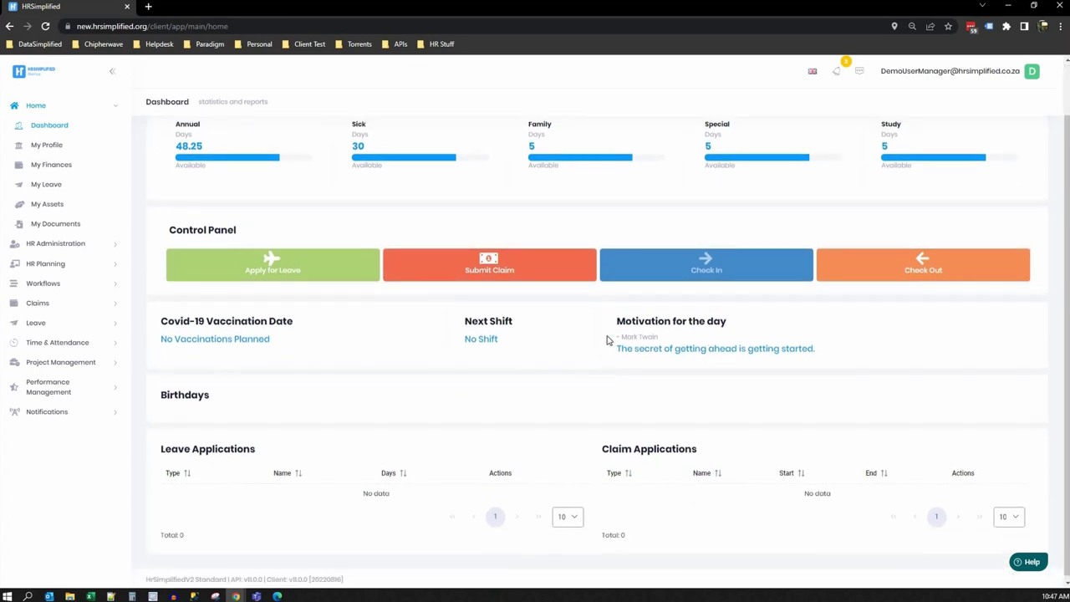
pyautogui.scroll(1, 502, 334)
pyautogui.scroll(-1, 506, 485)
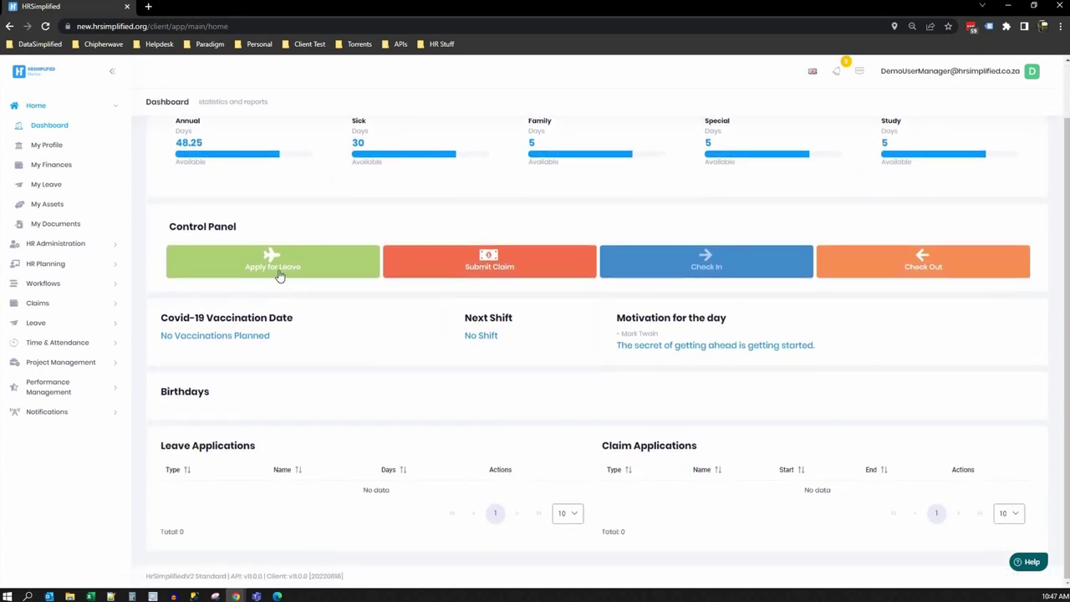
pyautogui.scroll(1, 590, 295)
pyautogui.scroll(1, 590, 294)
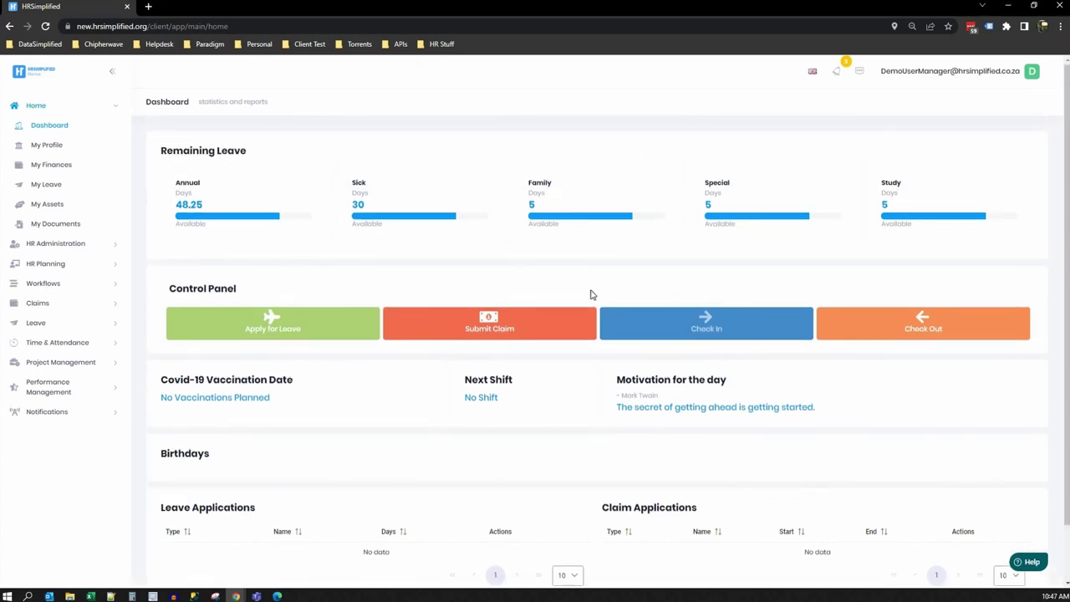
pyautogui.click(32, 150)
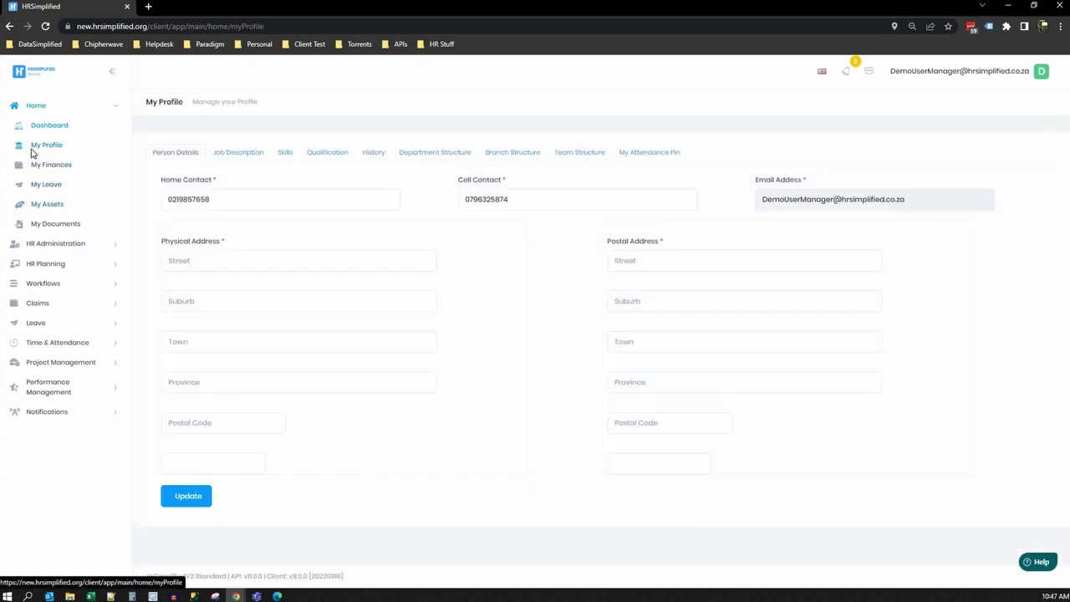
pyautogui.click(67, 170)
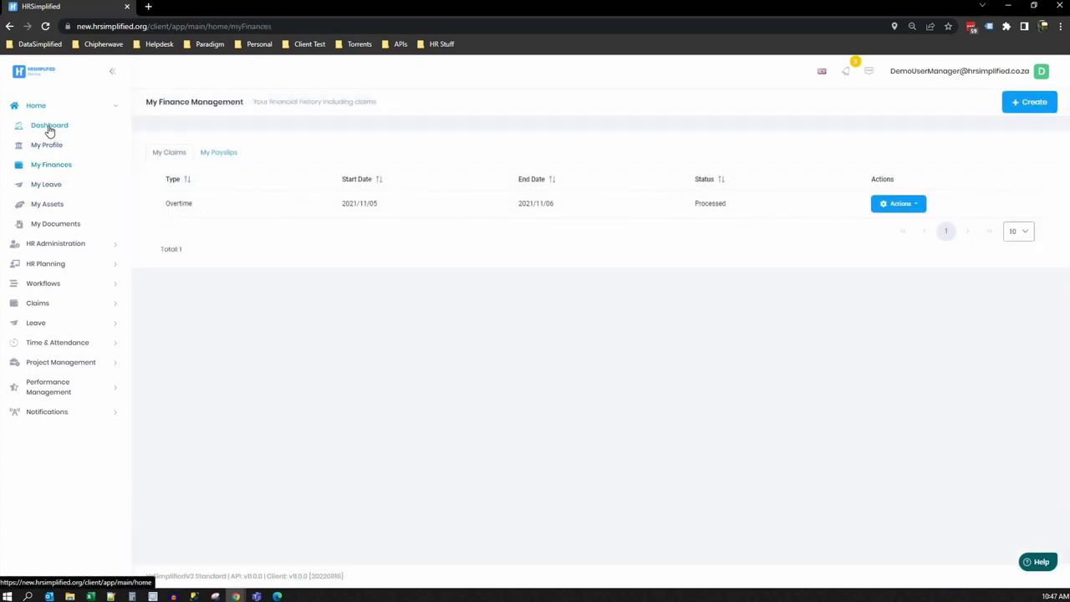
pyautogui.click(49, 126)
pyautogui.scroll(-2, 733, 373)
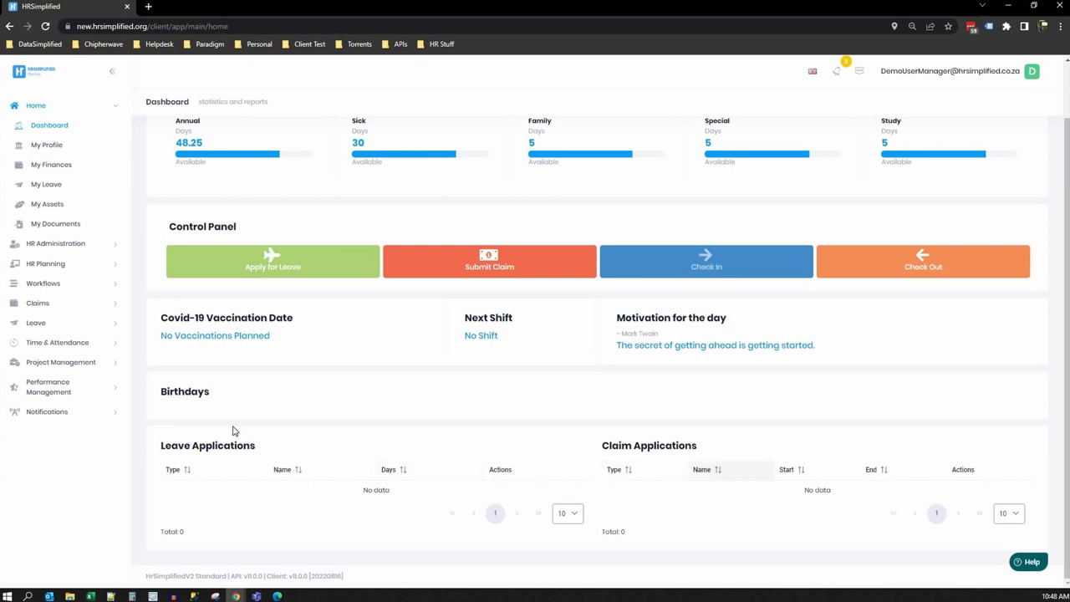
# - In All Employees, view the leave types in the first employee's Leave Application form, and close it without saving
pyautogui.click(57, 248)
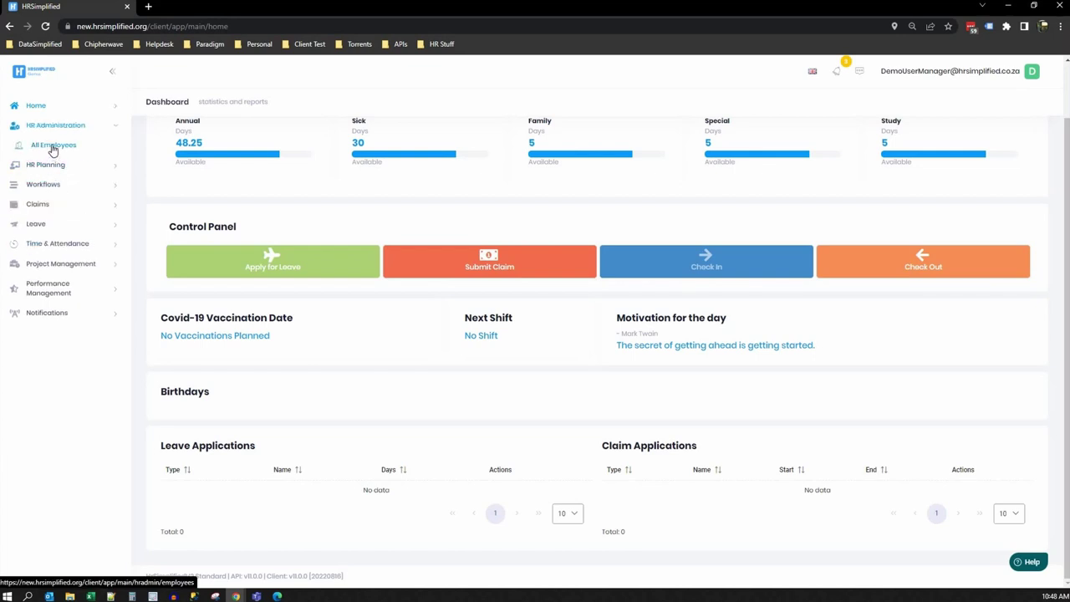
pyautogui.click(58, 152)
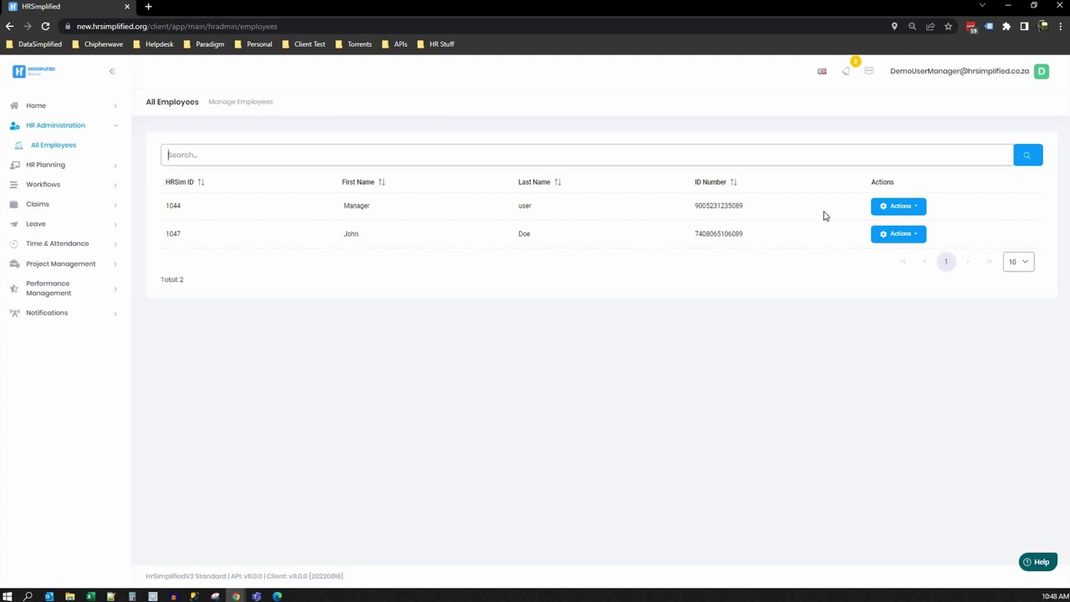
pyautogui.click(890, 211)
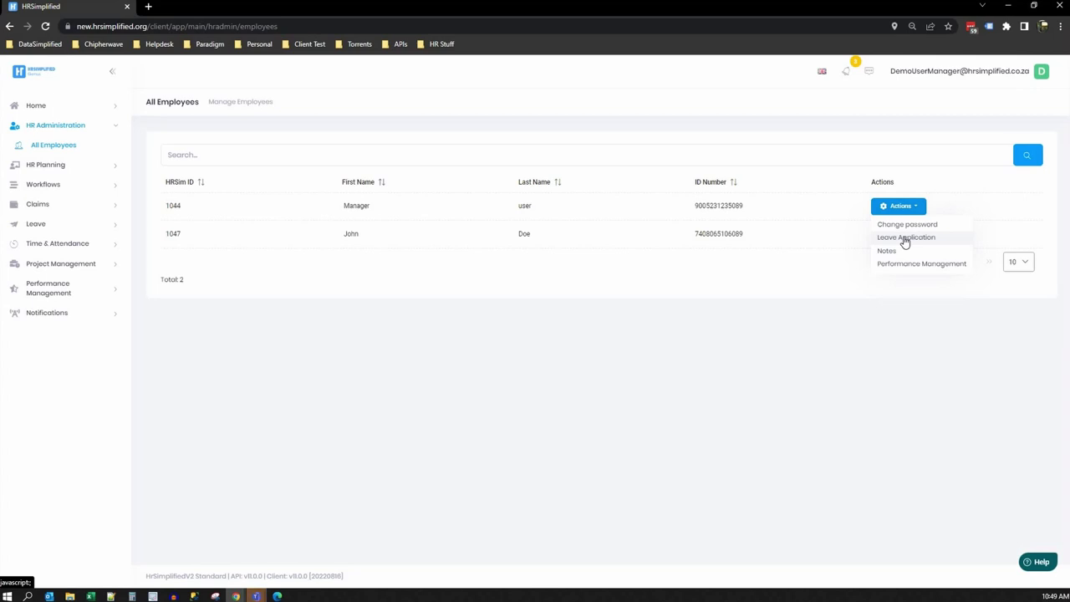
pyautogui.click(905, 239)
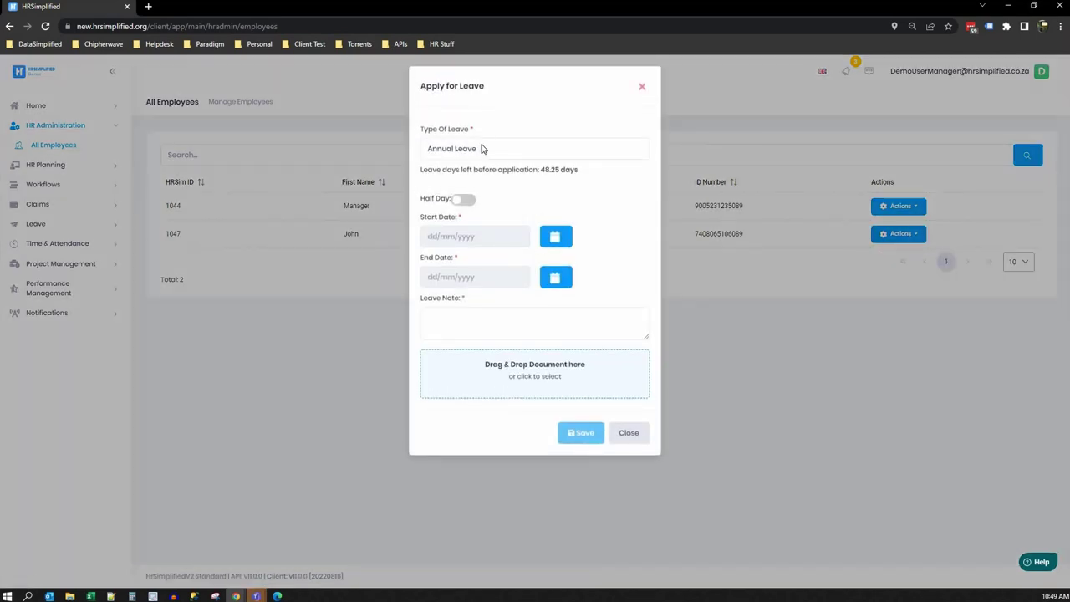
pyautogui.click(482, 149)
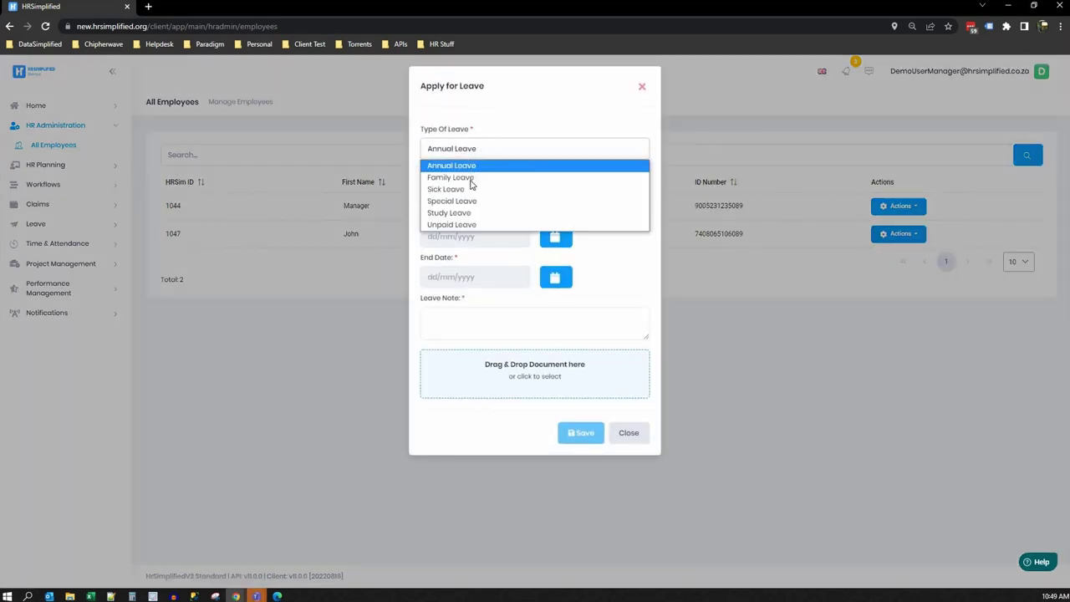
pyautogui.click(507, 125)
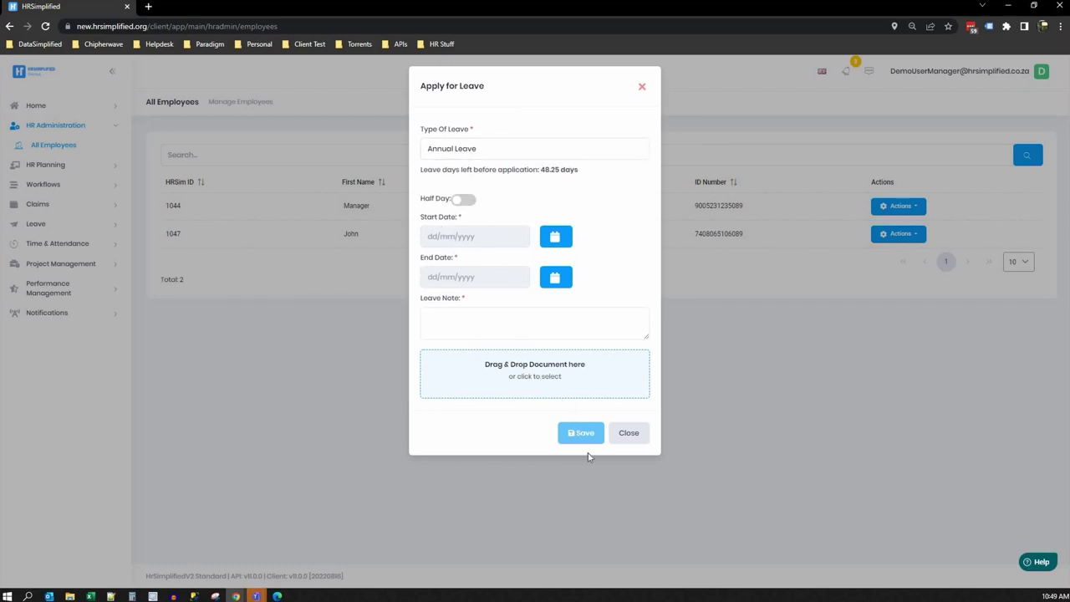
pyautogui.click(627, 436)
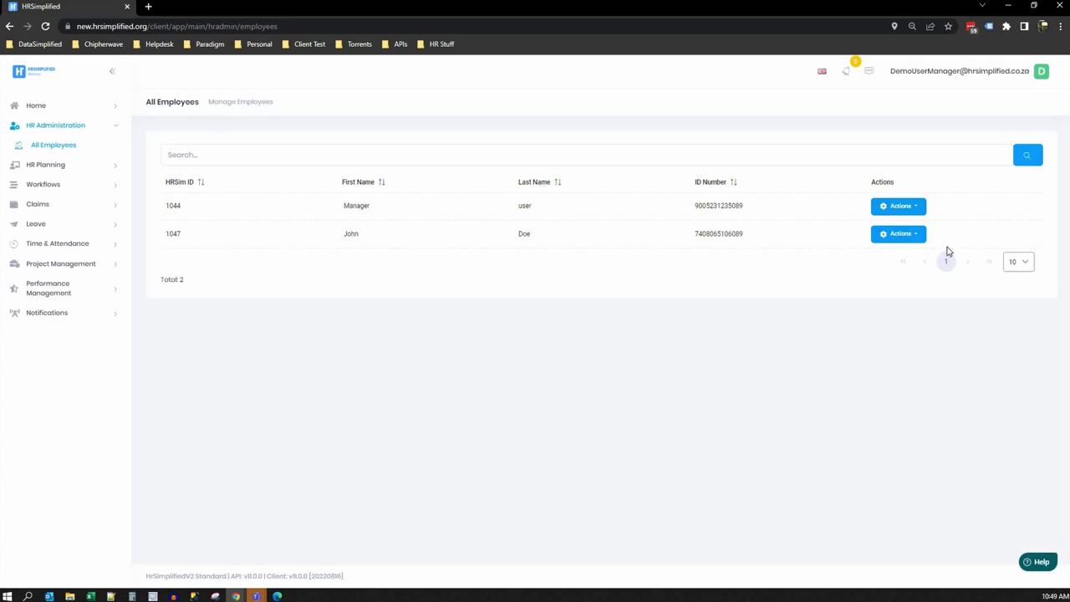
# - Open the first employee's notes and start a new note of type Disciplinary Note
pyautogui.click(885, 210)
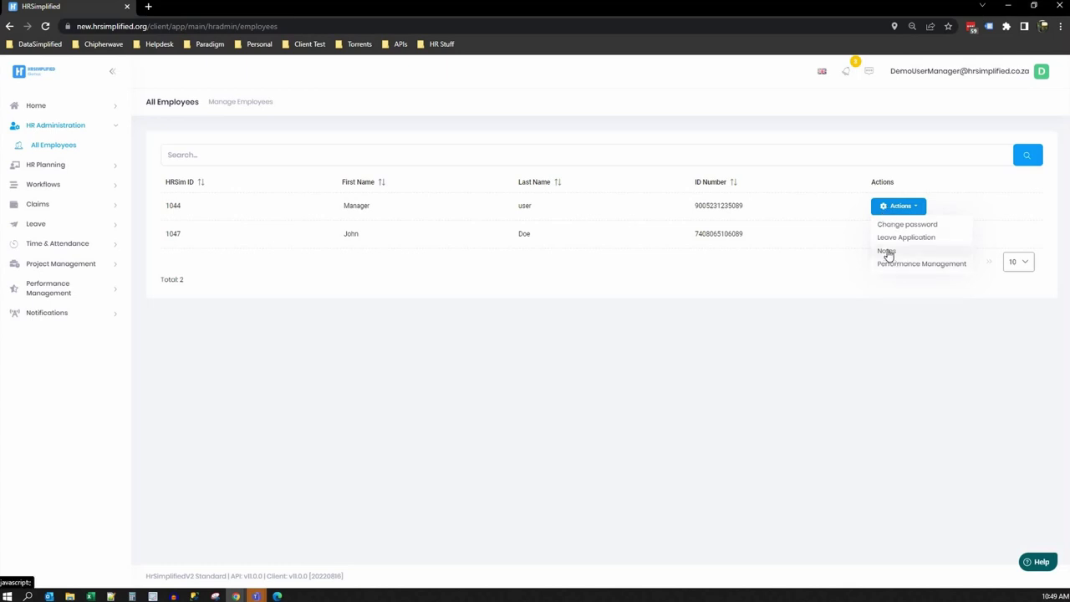
pyautogui.click(887, 251)
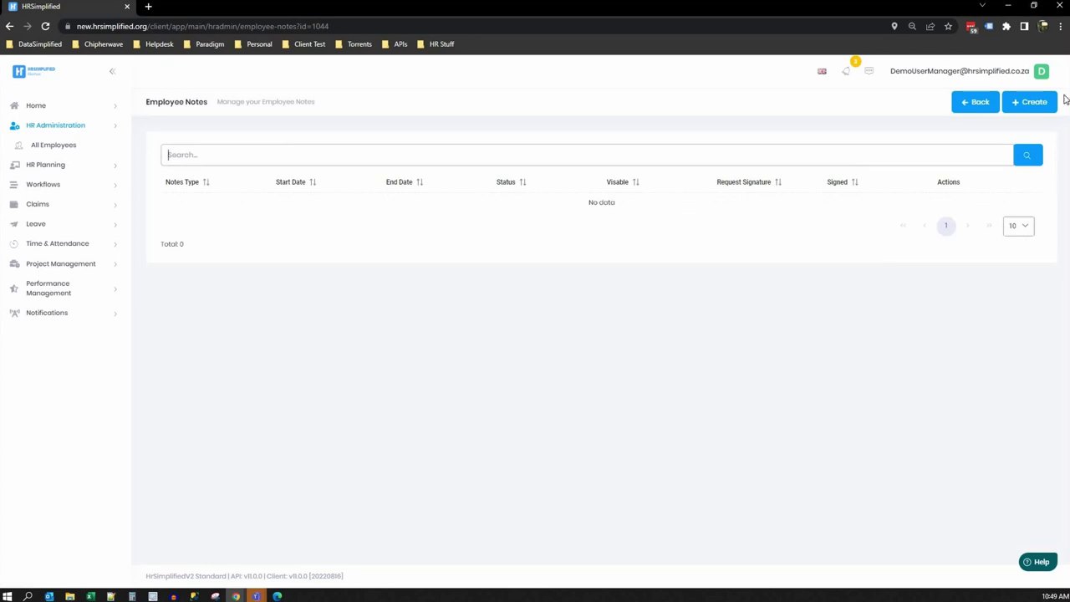
pyautogui.click(1029, 103)
pyautogui.click(393, 155)
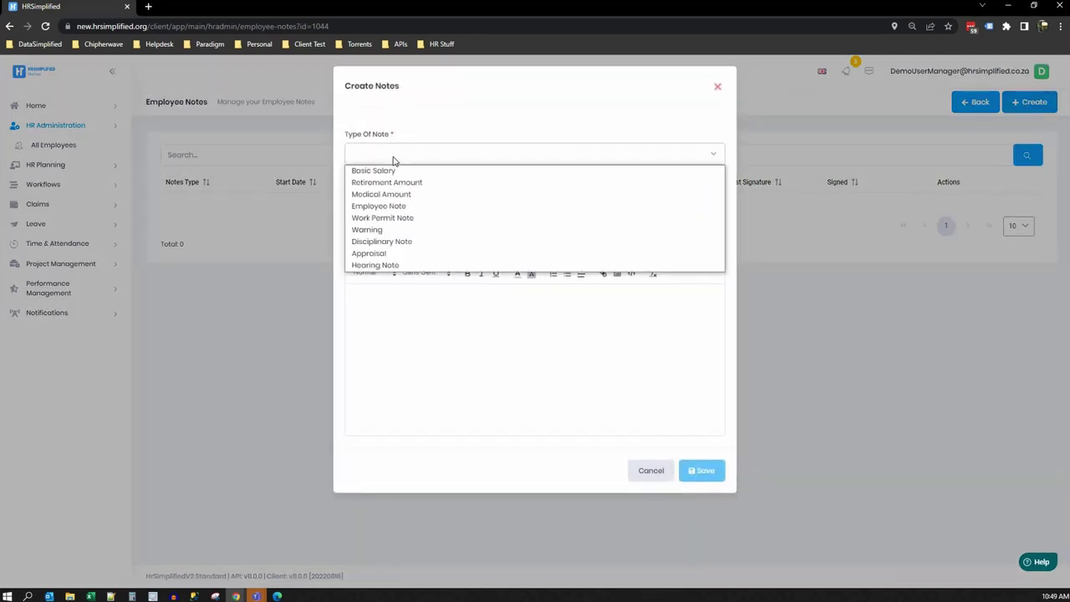
pyautogui.click(407, 241)
# - View the note's start date calendar, switch Active and Visable on and off, and enable Request Signature
pyautogui.click(491, 201)
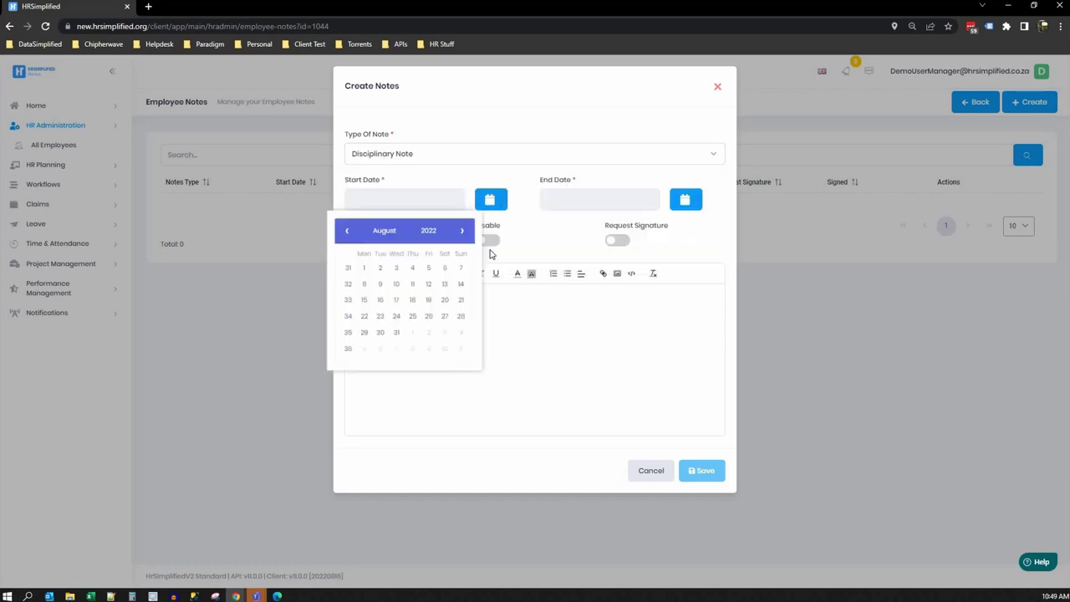
pyautogui.click(543, 213)
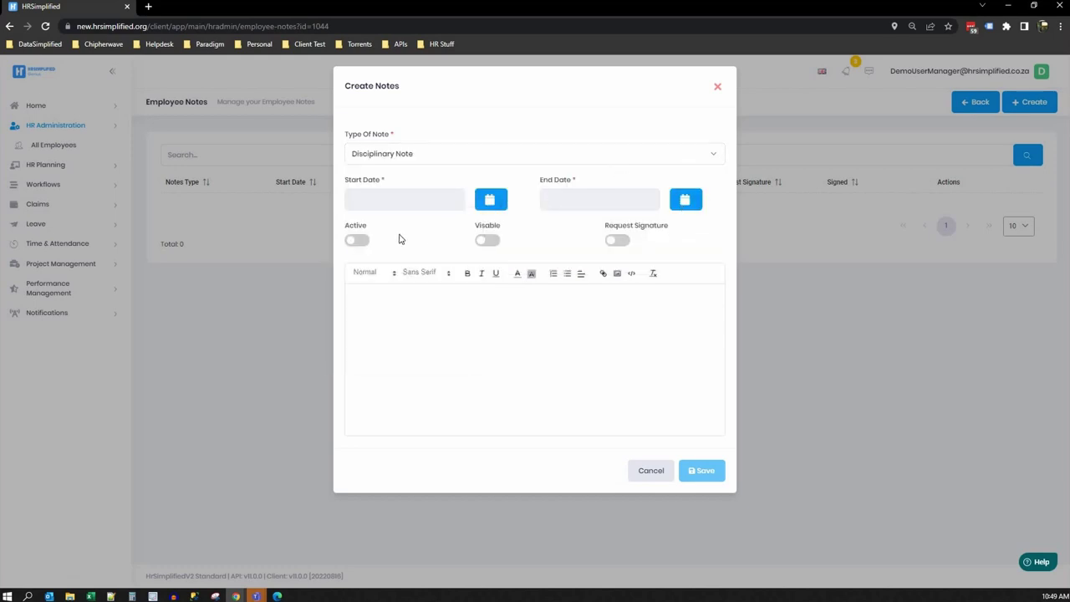
pyautogui.click(356, 242)
pyautogui.click(357, 242)
pyautogui.click(490, 241)
pyautogui.click(483, 241)
pyautogui.click(620, 242)
# - Paste a copied screenshot of the attendee list into the note body, add a line reading "text", and cancel the note
pyautogui.click(456, 348)
pyautogui.hotkey('alt', 'Tab')
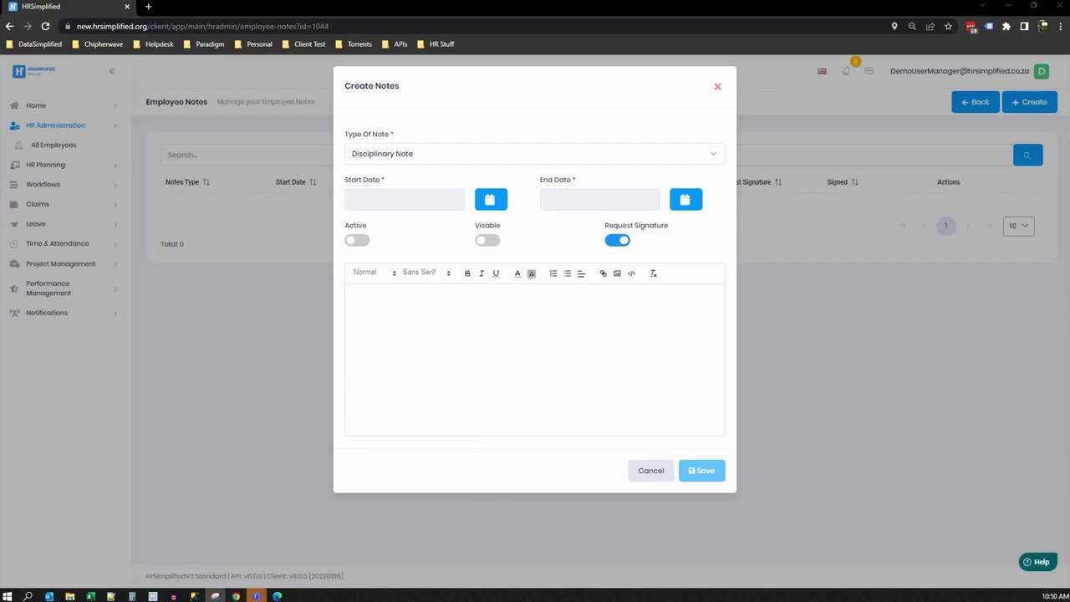
pyautogui.hotkey('alt', 'Tab')
pyautogui.hotkey('ctrl', 'v')
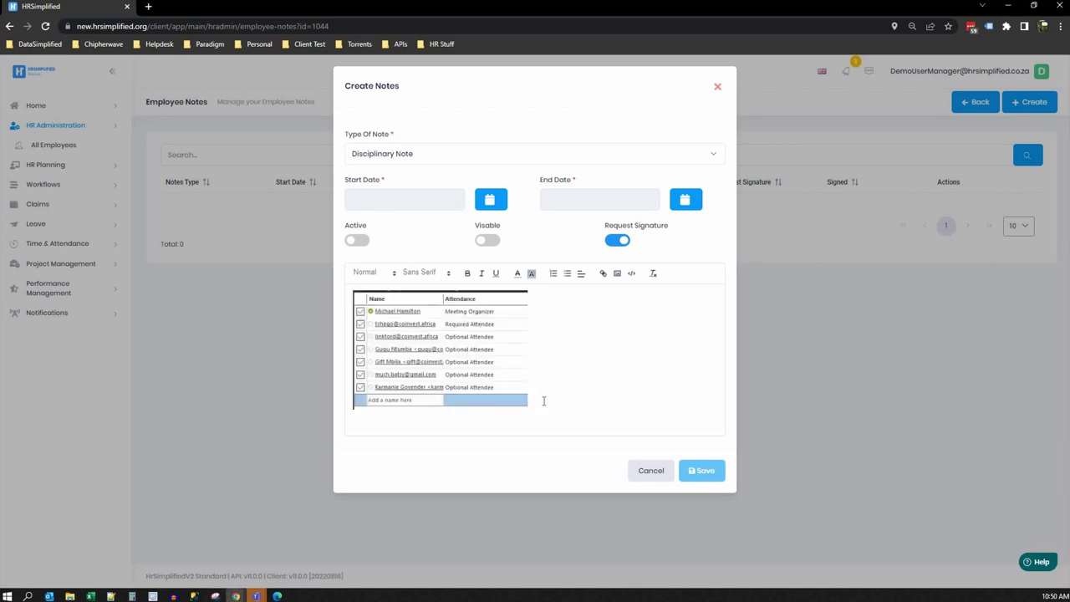
pyautogui.press('Return')
pyautogui.write('text')
pyautogui.click(652, 470)
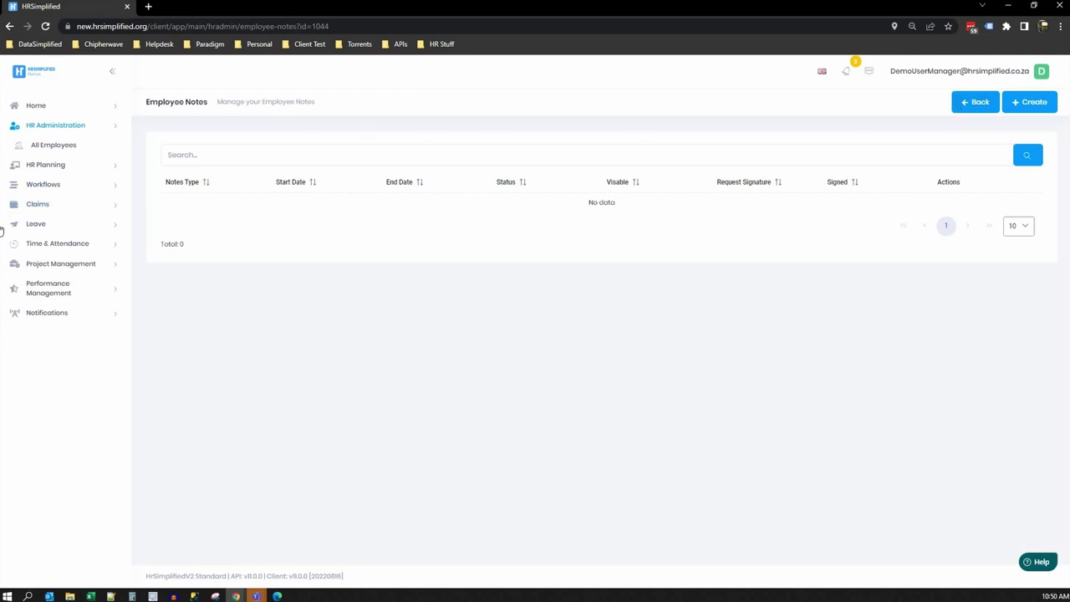
# - View the actions available for the first employee in All Employees, and open the Capacity Planner under HR Planning
pyautogui.click(64, 147)
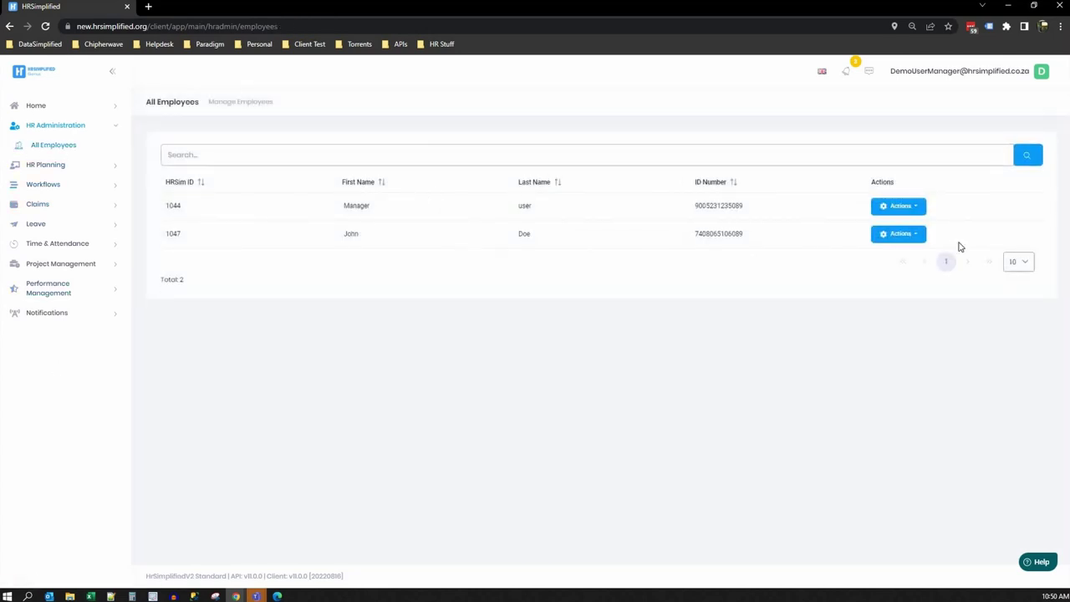
pyautogui.click(907, 210)
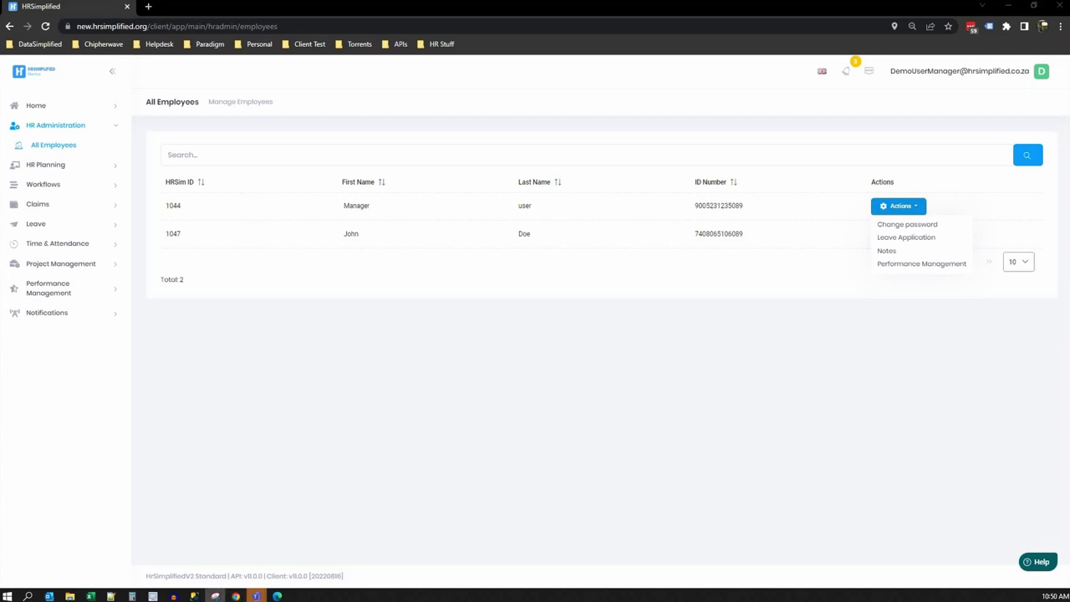
pyautogui.hotkey('alt', 'Tab')
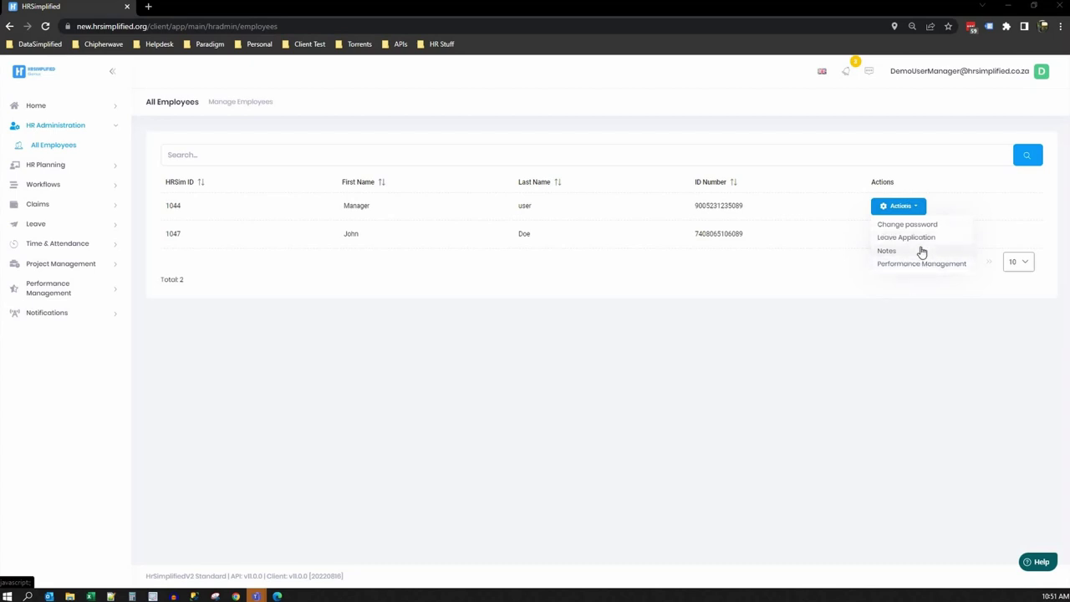
pyautogui.click(60, 166)
pyautogui.click(59, 168)
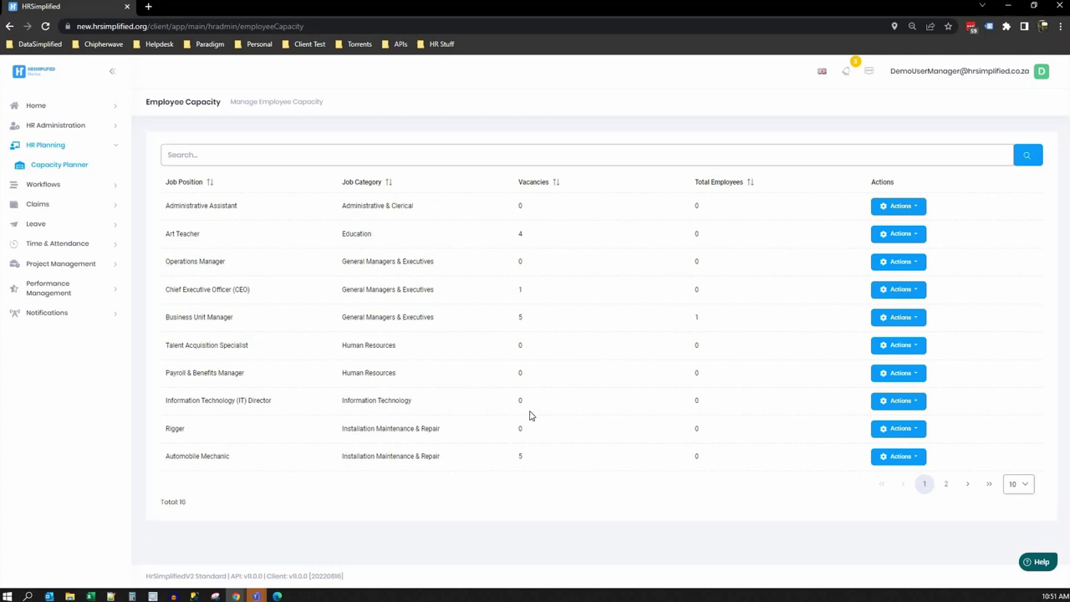
# - Examine the Business Unit Manager's vacancies and total employees in the Capacity Planner, and show the second page of job positions
pyautogui.doubleClick(516, 318)
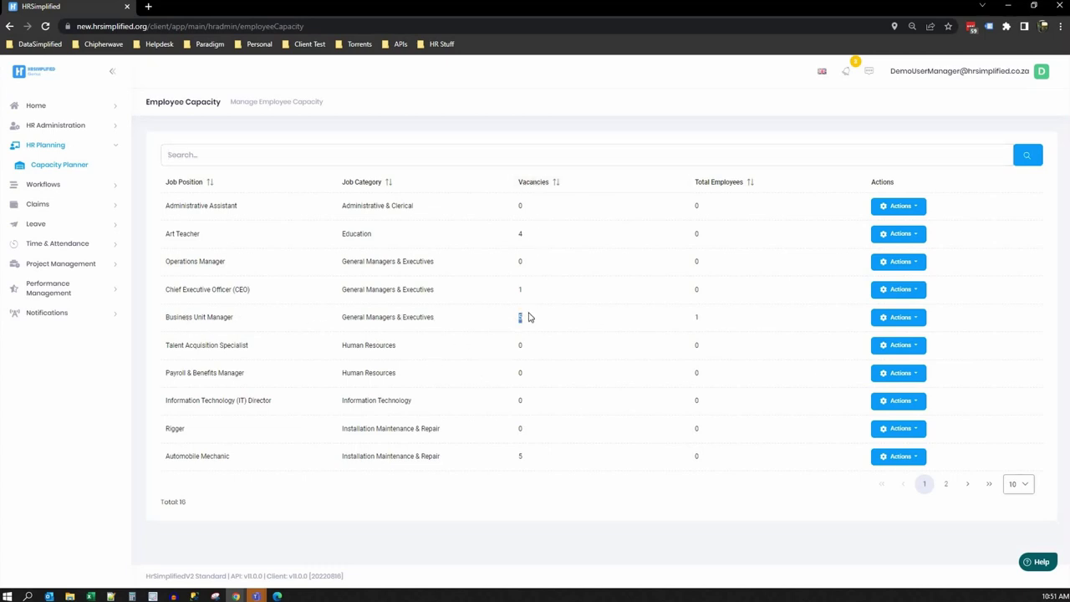
pyautogui.doubleClick(696, 319)
pyautogui.click(946, 484)
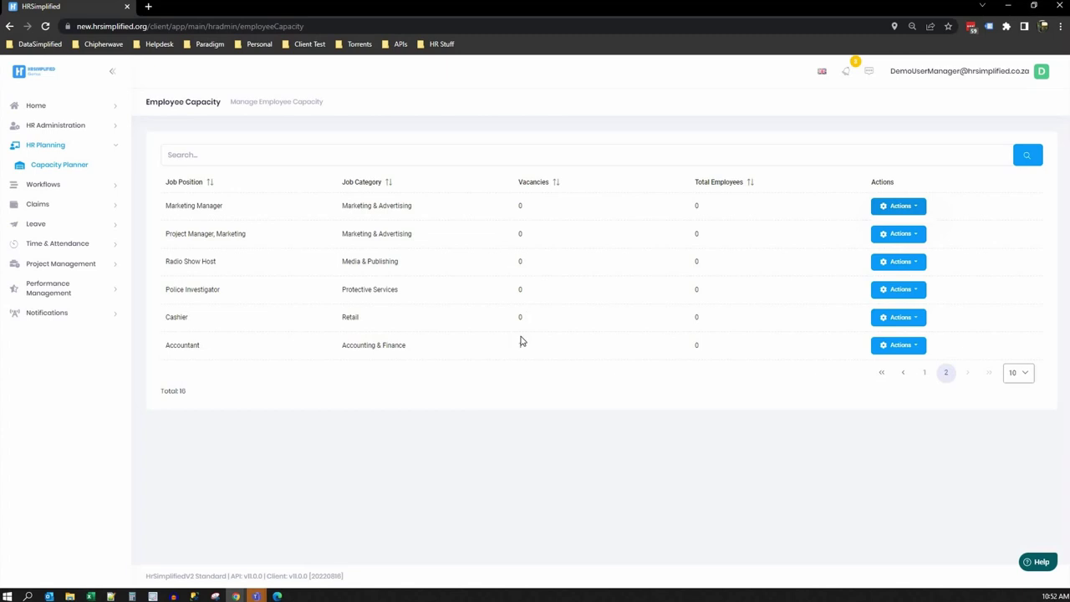
# - View the Promotion Approvals under Workflows and the claims under Awaiting Approval
pyautogui.click(32, 187)
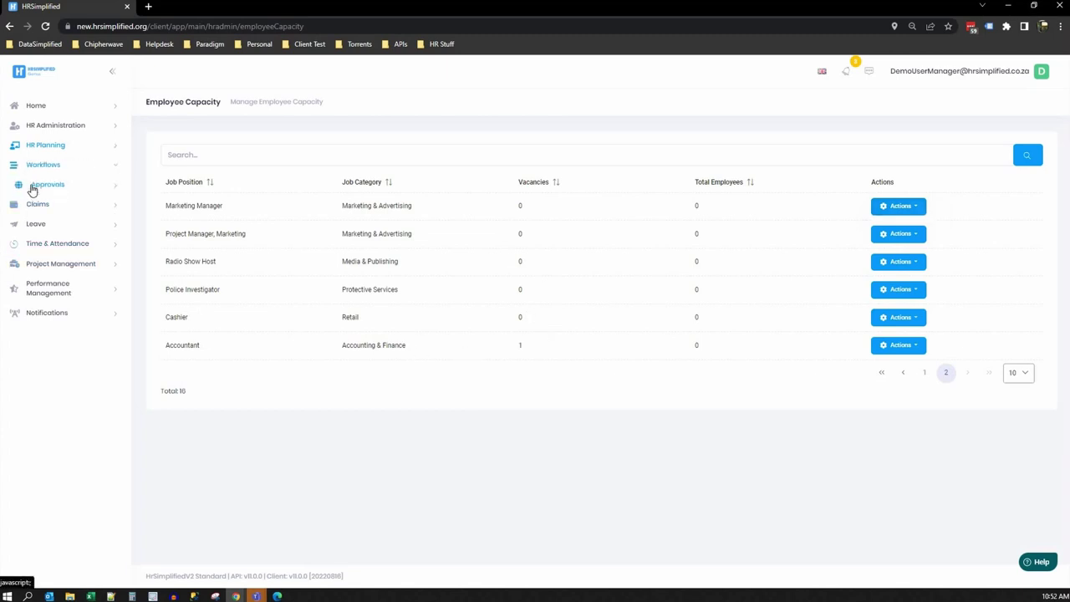
pyautogui.click(52, 187)
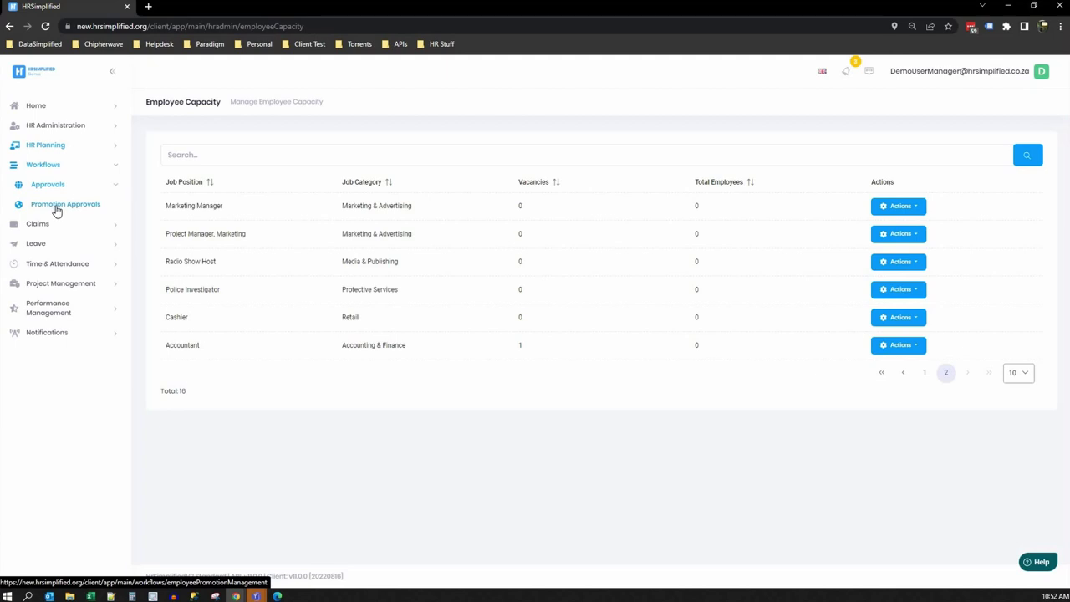
pyautogui.click(57, 209)
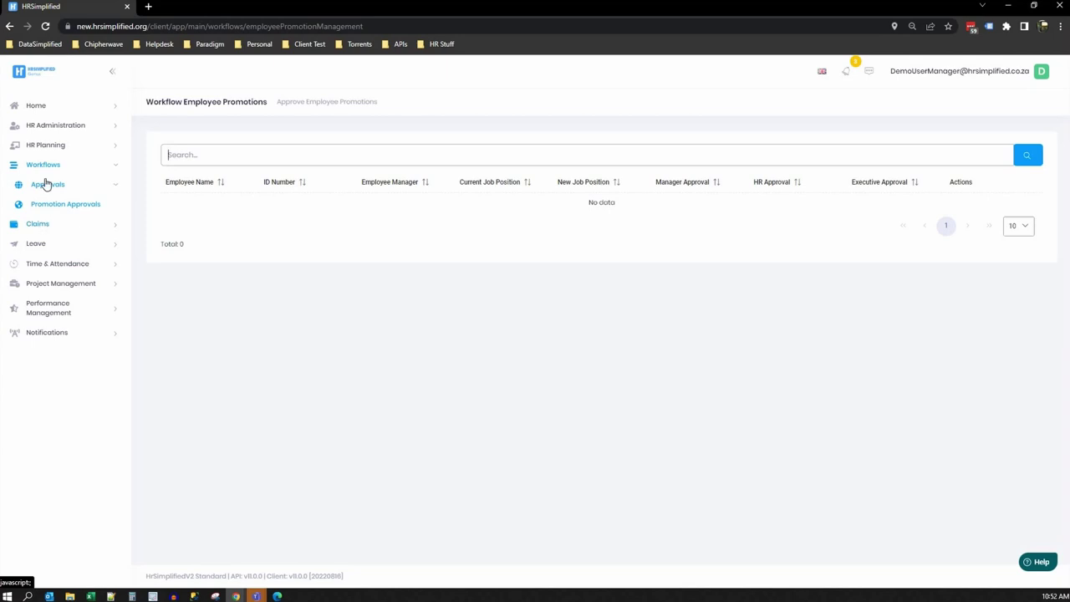
pyautogui.click(47, 172)
pyautogui.click(42, 190)
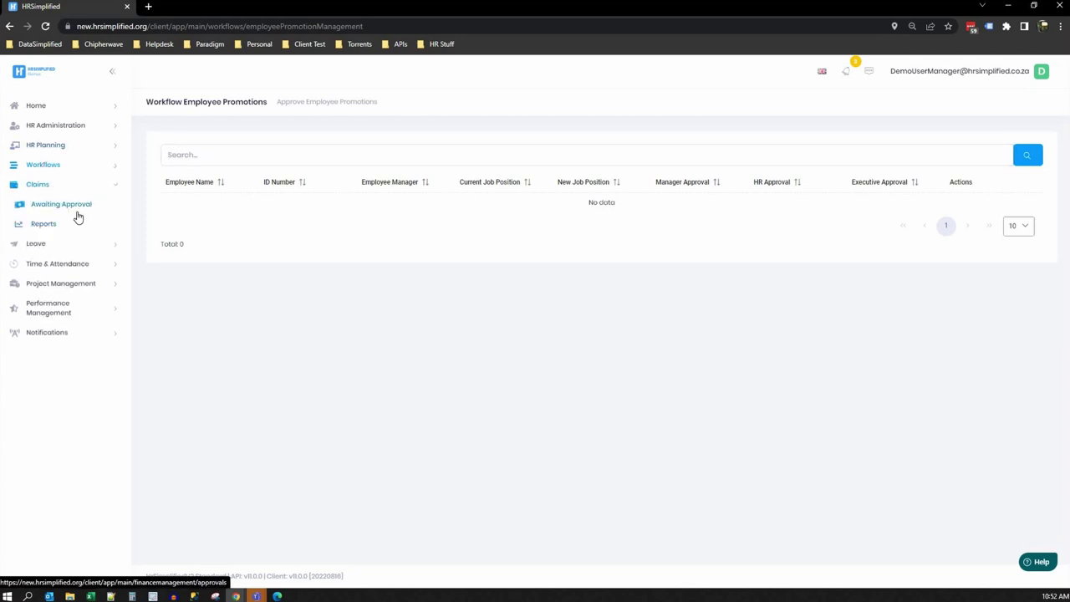
pyautogui.click(63, 206)
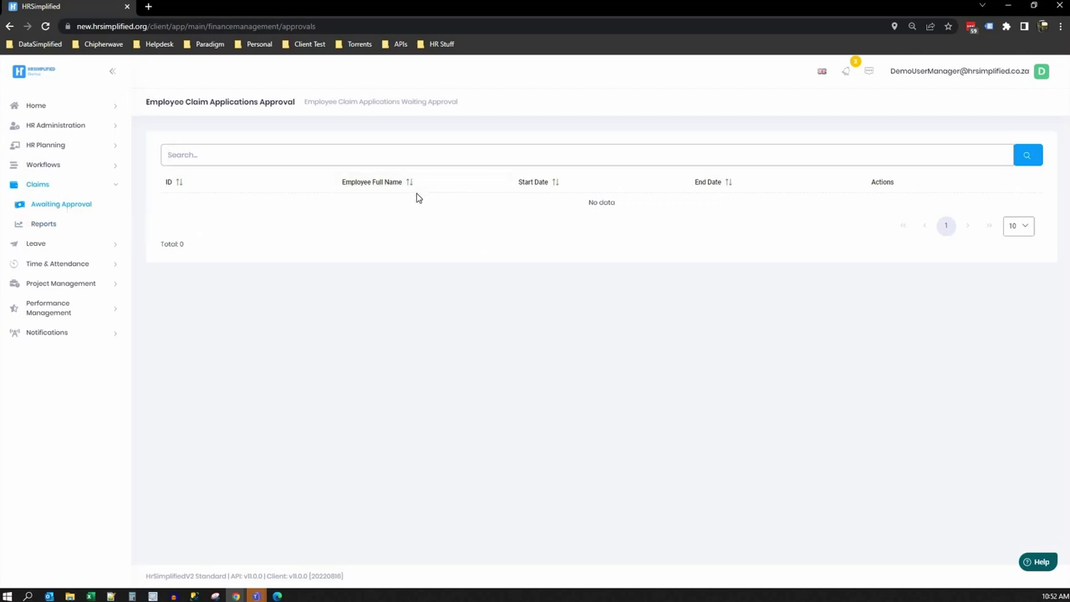
# - Open the company leave calendar and show the previous month, July 2022
pyautogui.click(35, 209)
pyautogui.click(49, 245)
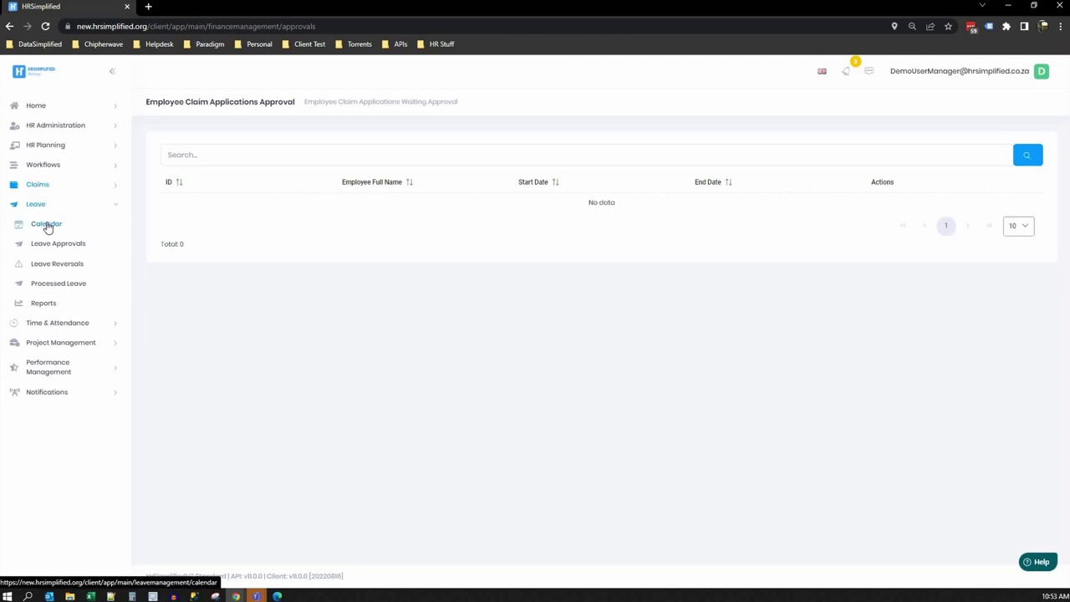
pyautogui.click(47, 224)
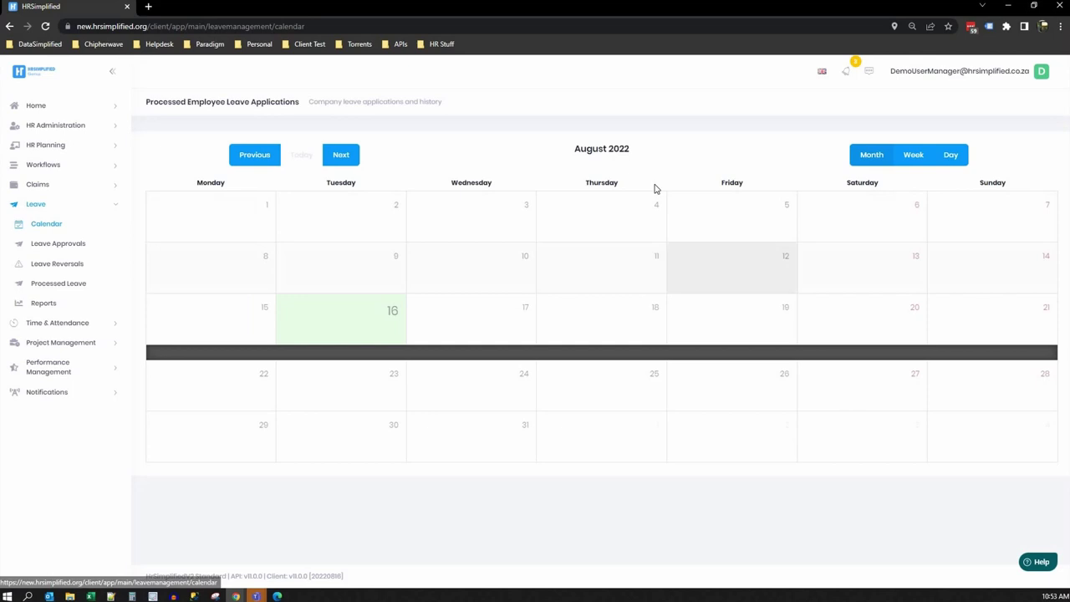
pyautogui.click(241, 156)
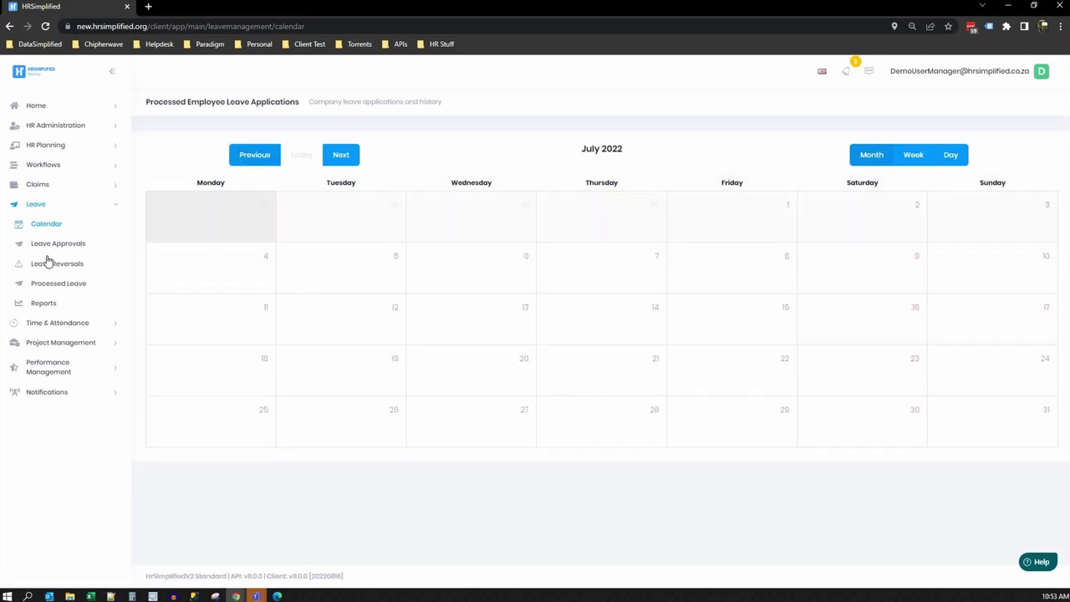
# - View the Leave Approvals, Leave Reversals and Processed Leave pages in turn
pyautogui.click(51, 248)
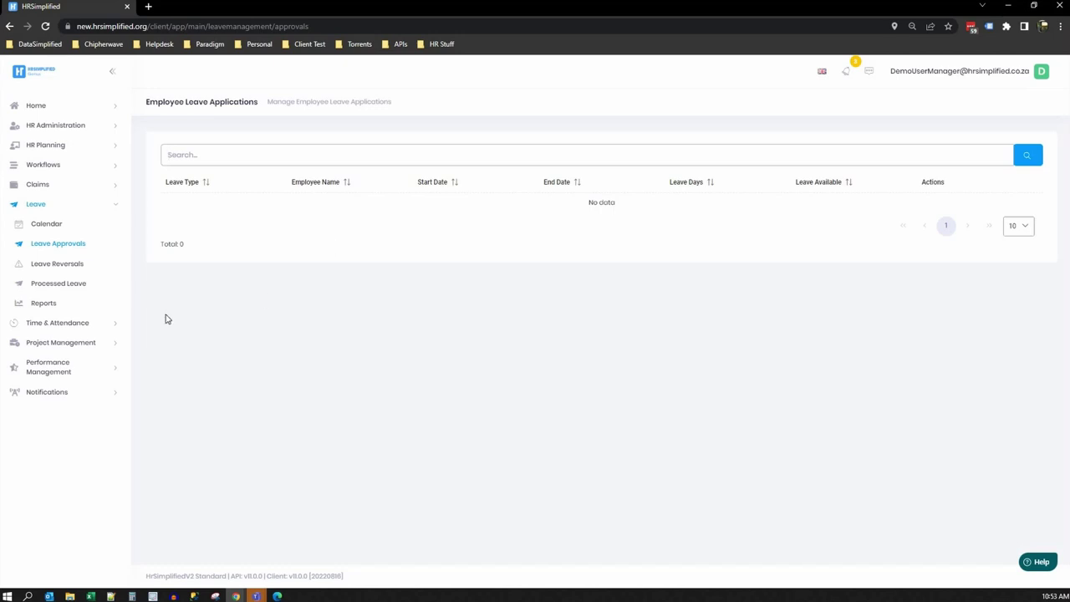
pyautogui.click(67, 268)
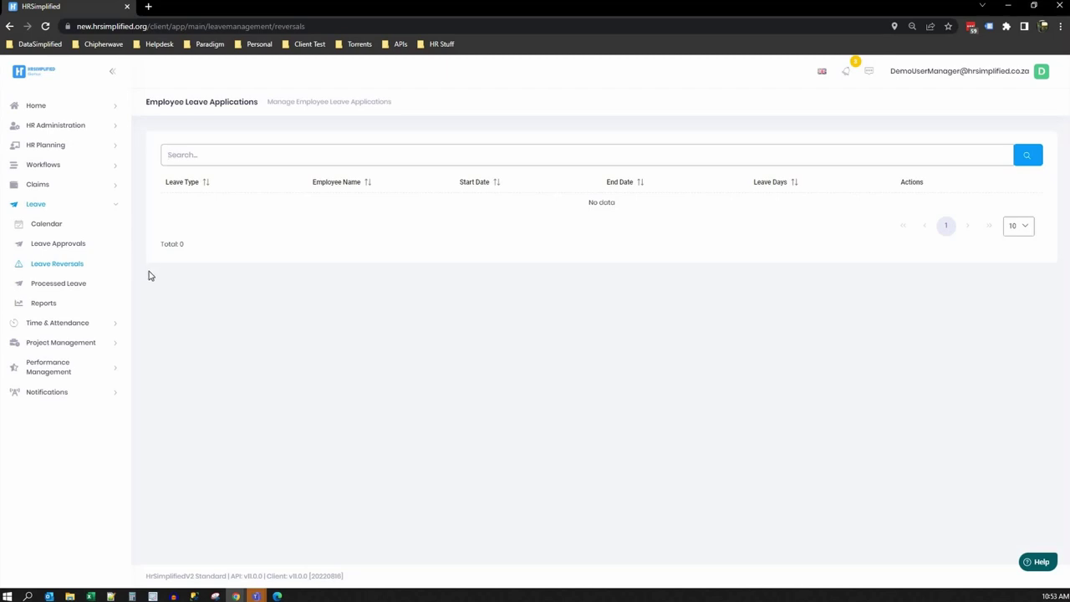
pyautogui.click(67, 286)
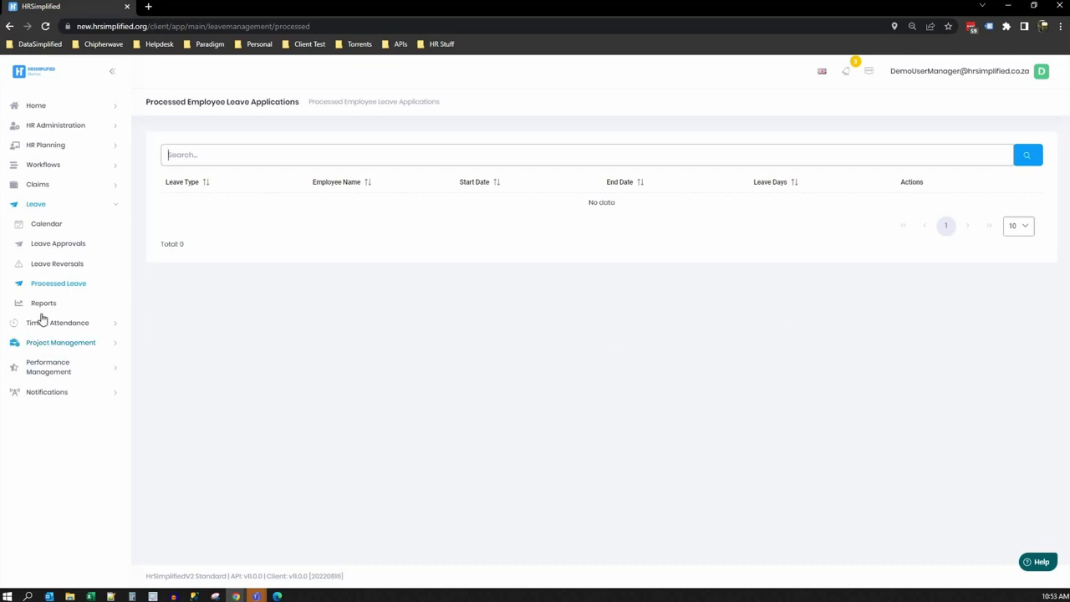
# - View the Claims reports page and the choice of reports available for Leave, without selecting one
pyautogui.click(38, 185)
pyautogui.click(52, 231)
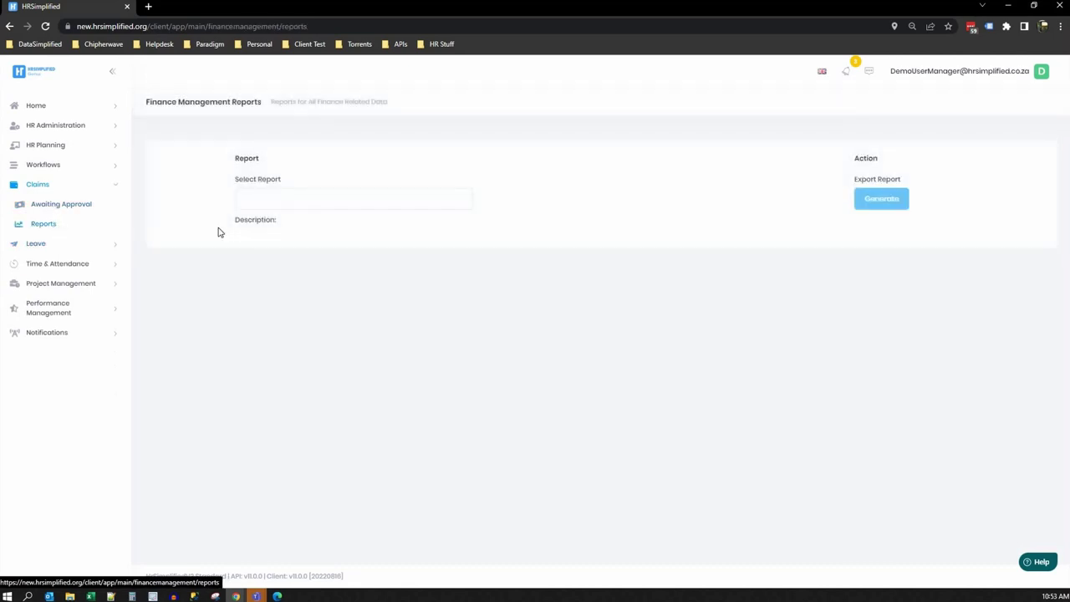
pyautogui.click(37, 244)
pyautogui.click(52, 303)
pyautogui.click(317, 192)
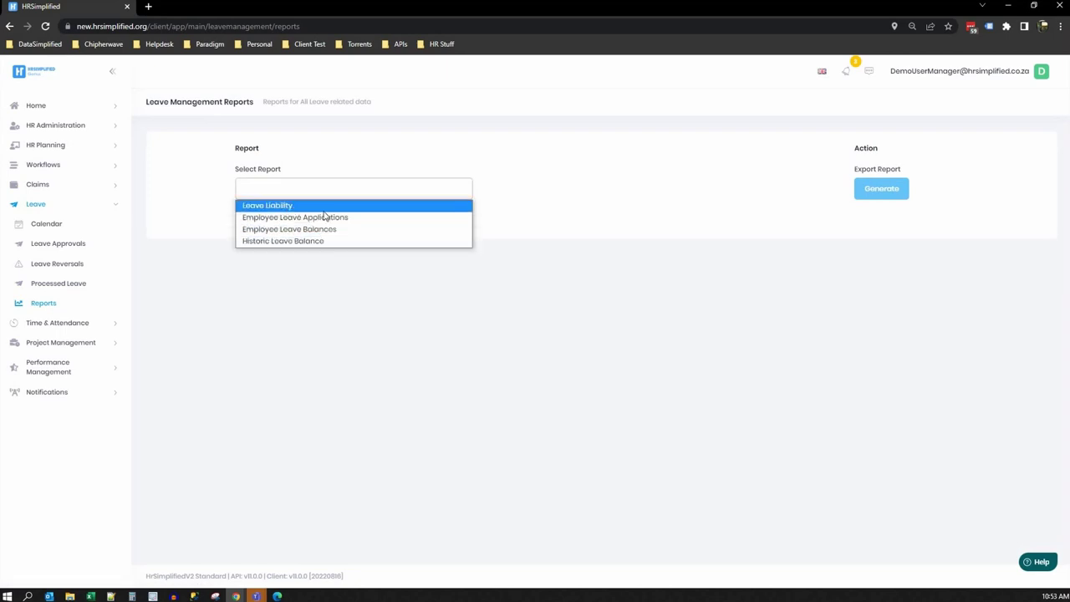
pyautogui.click(559, 192)
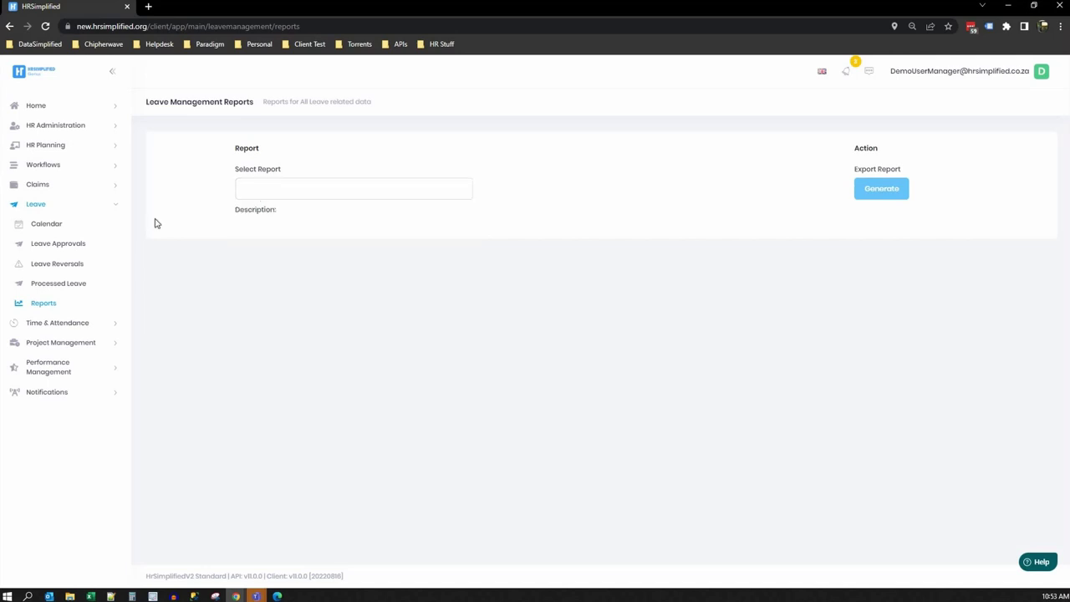
# - Look over the My Team calendar in Time & Attendance, and enable check-in for the second employee under My Team Check-In
pyautogui.click(42, 205)
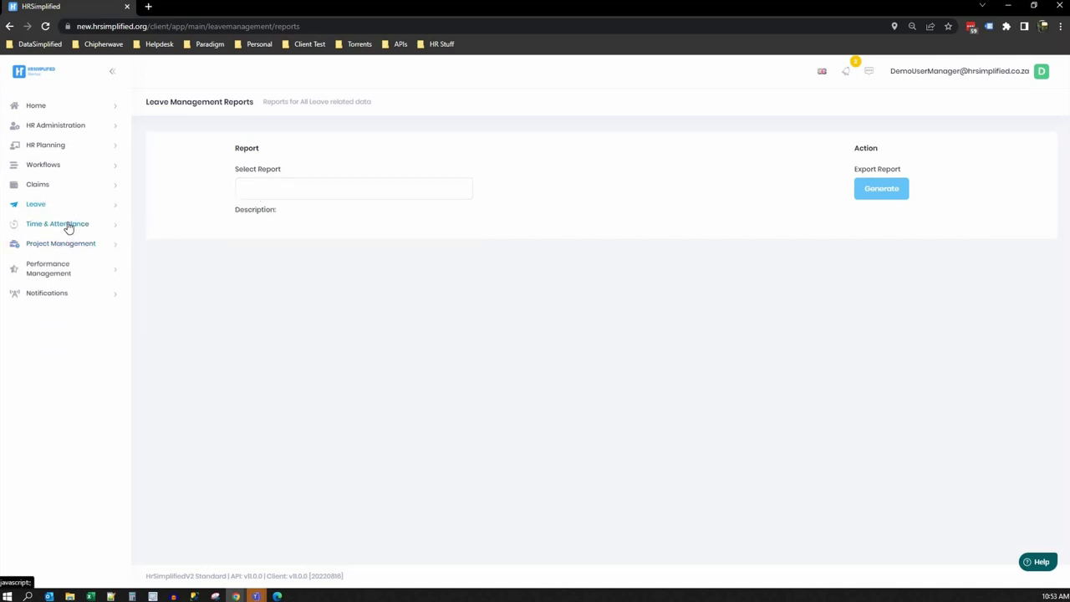
pyautogui.click(69, 226)
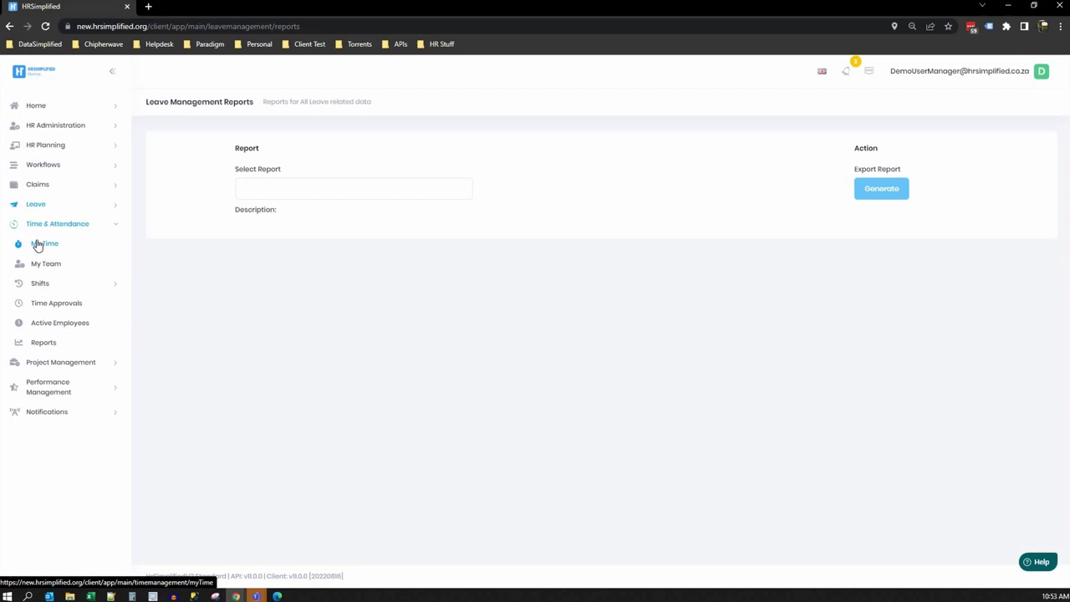
pyautogui.click(53, 268)
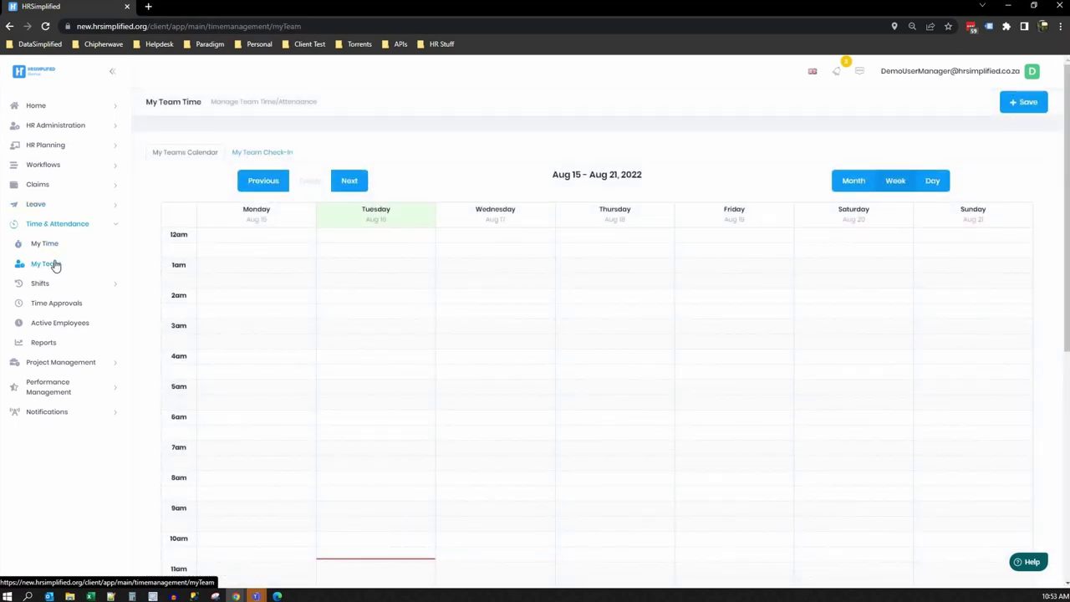
pyautogui.scroll(-2, 789, 329)
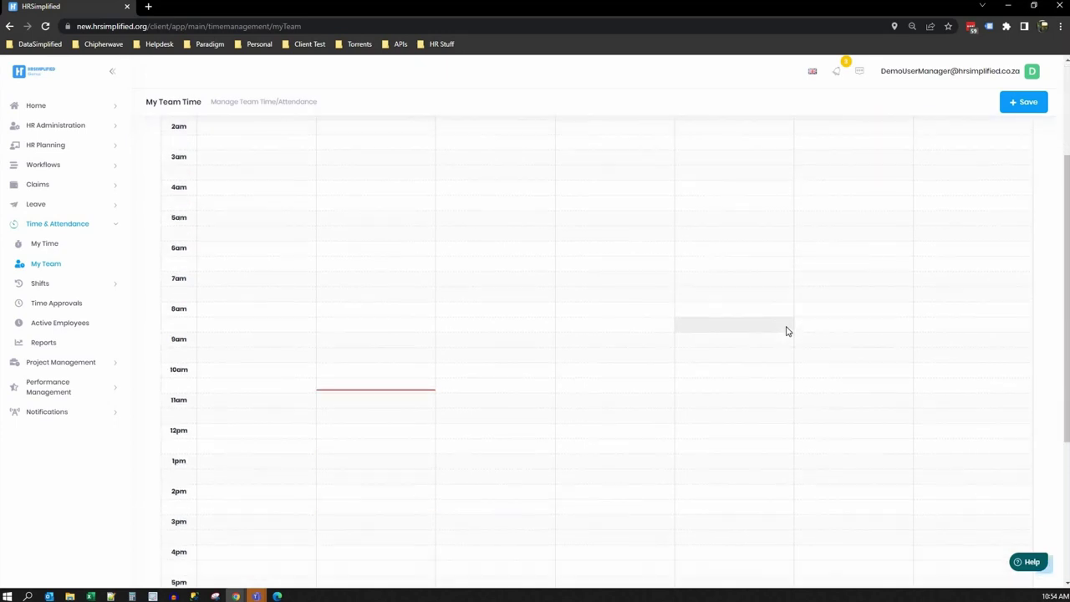
pyautogui.scroll(1, 365, 277)
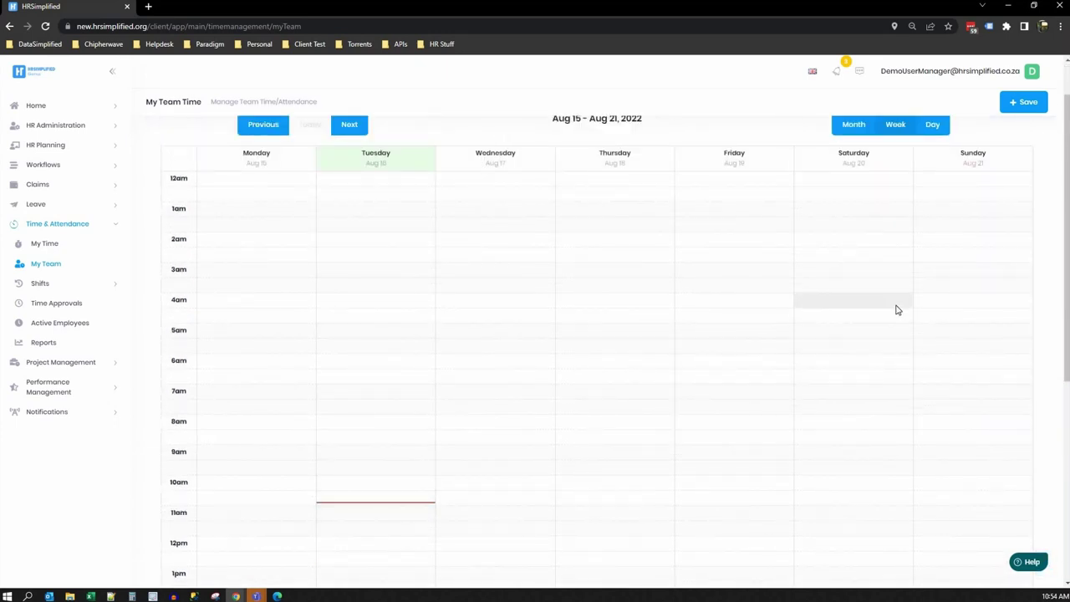
pyautogui.scroll(1, 310, 327)
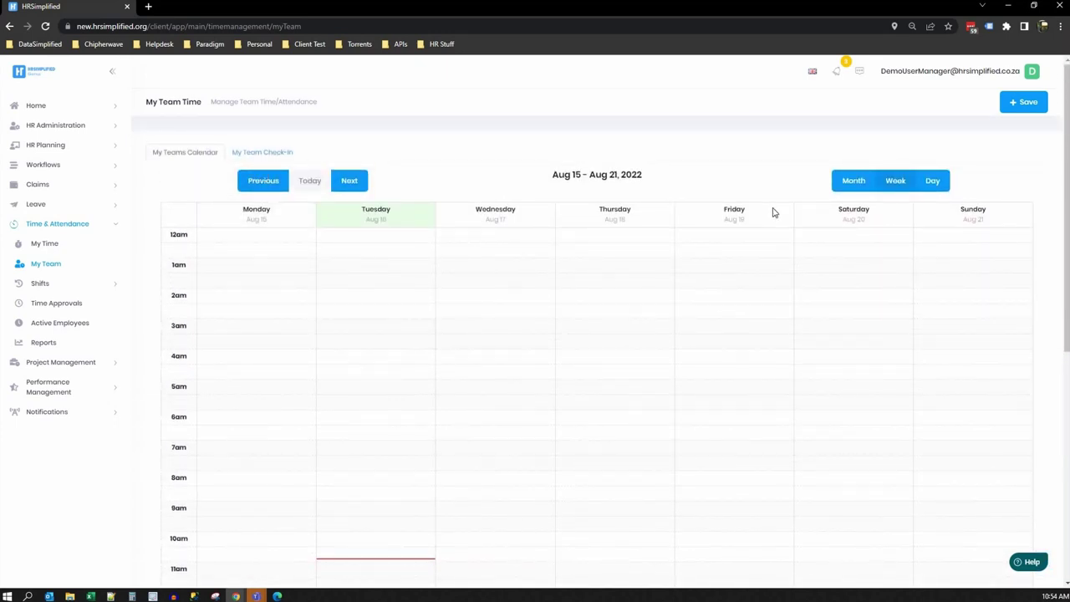
pyautogui.click(262, 153)
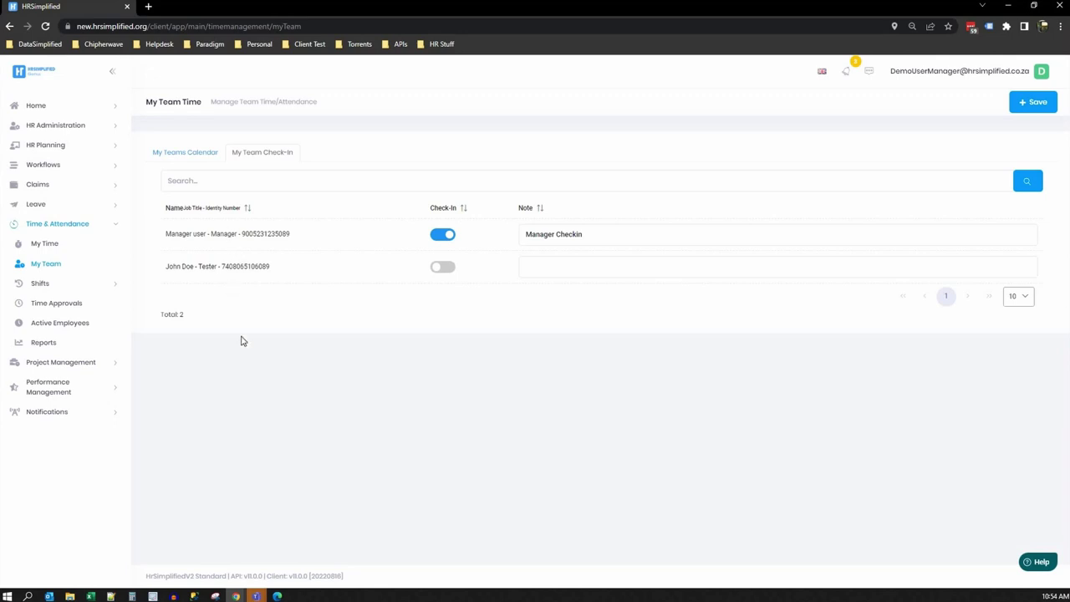
pyautogui.click(444, 268)
# - View the My Shifts calendar and the Shift Planner under Time & Attendance
pyautogui.click(52, 287)
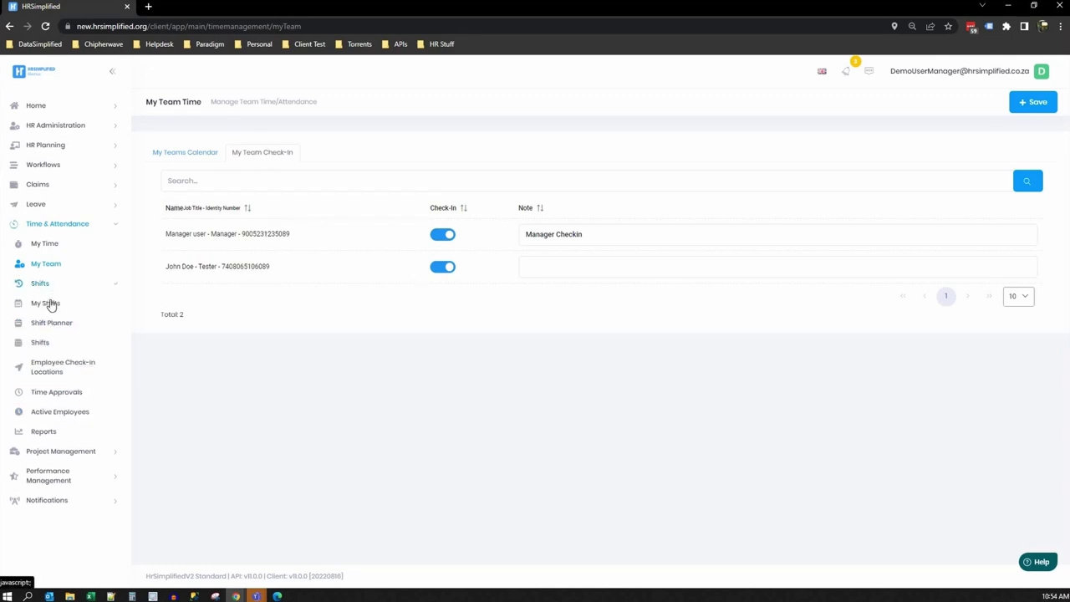
pyautogui.click(47, 304)
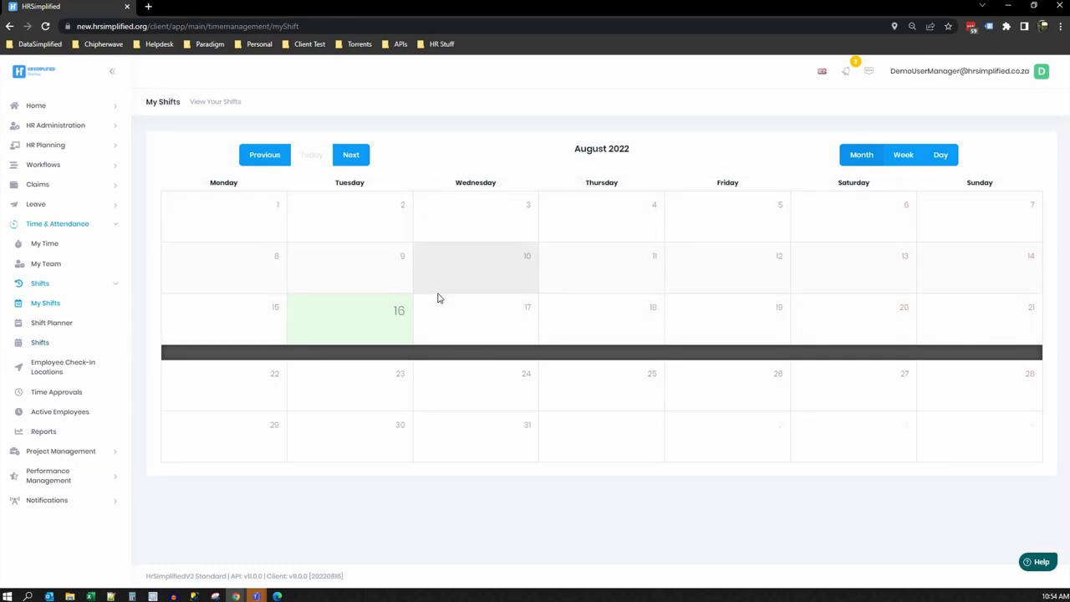
pyautogui.click(72, 331)
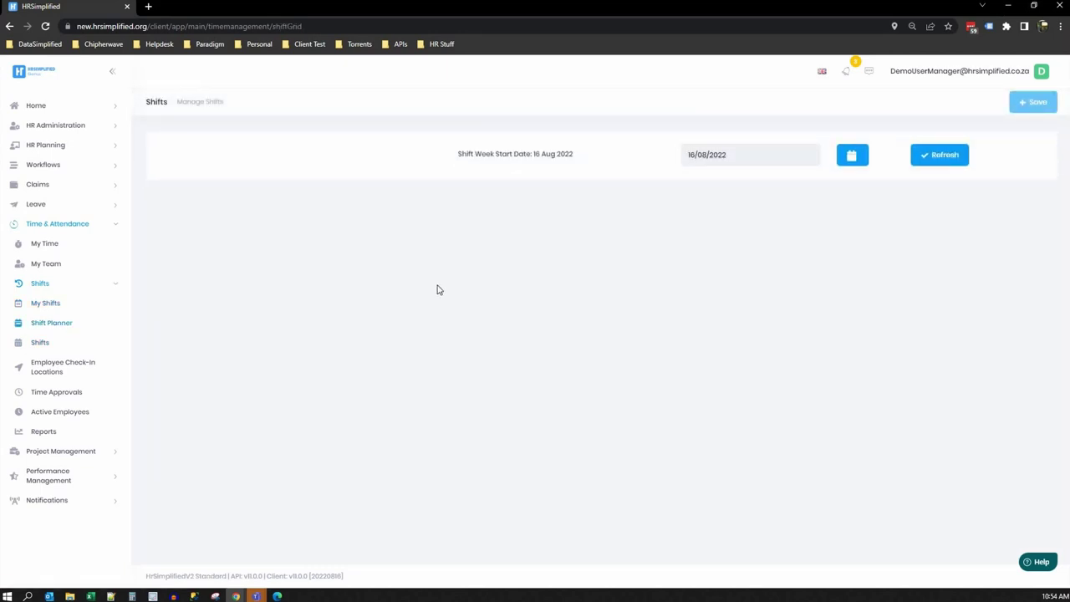
# - Open the Shifts calendar, view the form for creating a shift, and cancel it
pyautogui.click(38, 342)
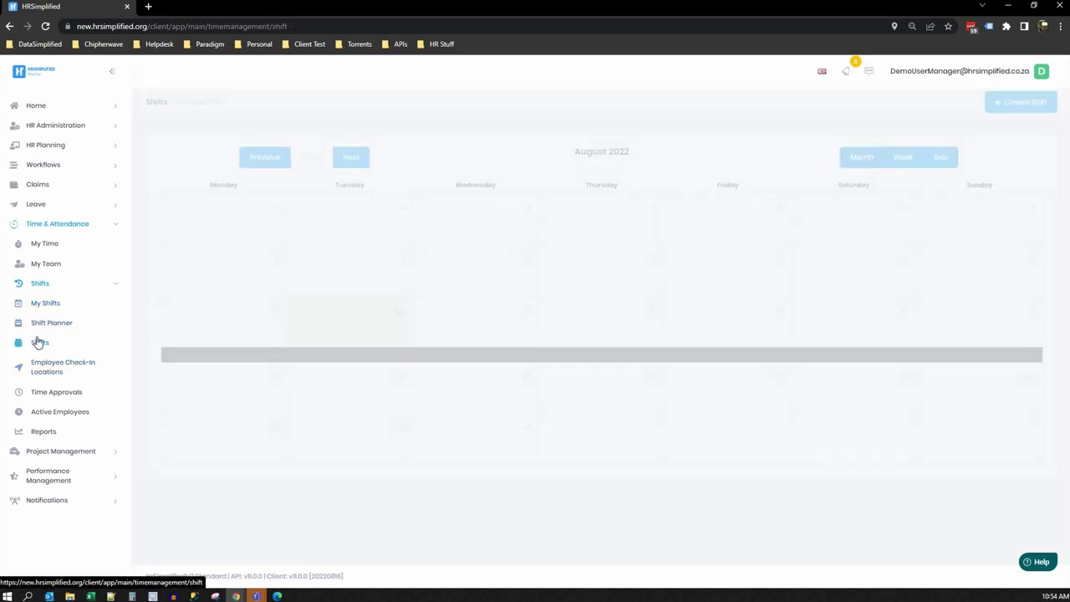
pyautogui.click(1007, 109)
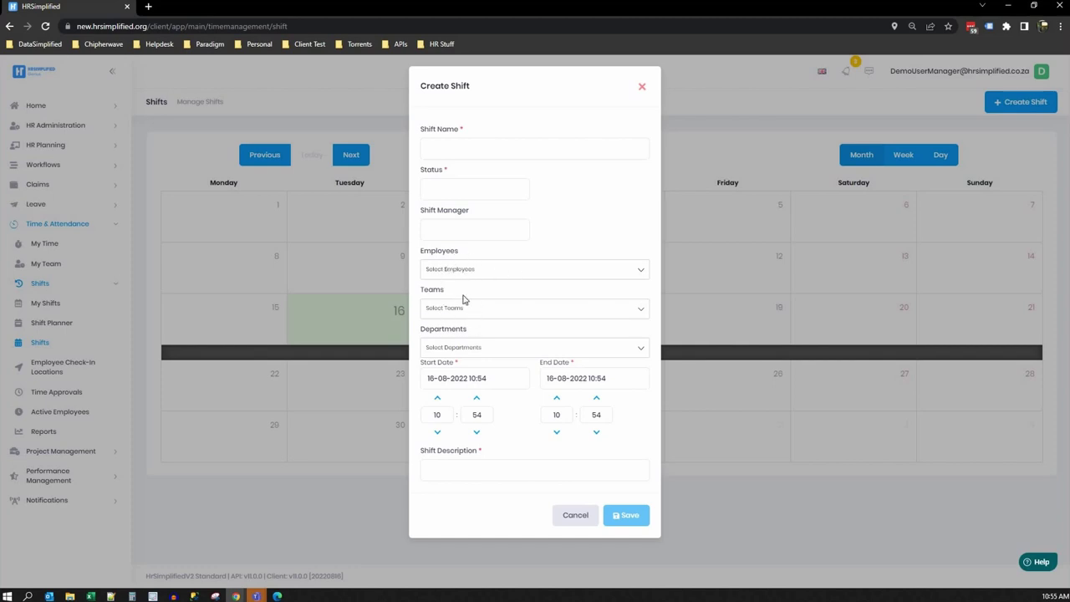
pyautogui.click(567, 519)
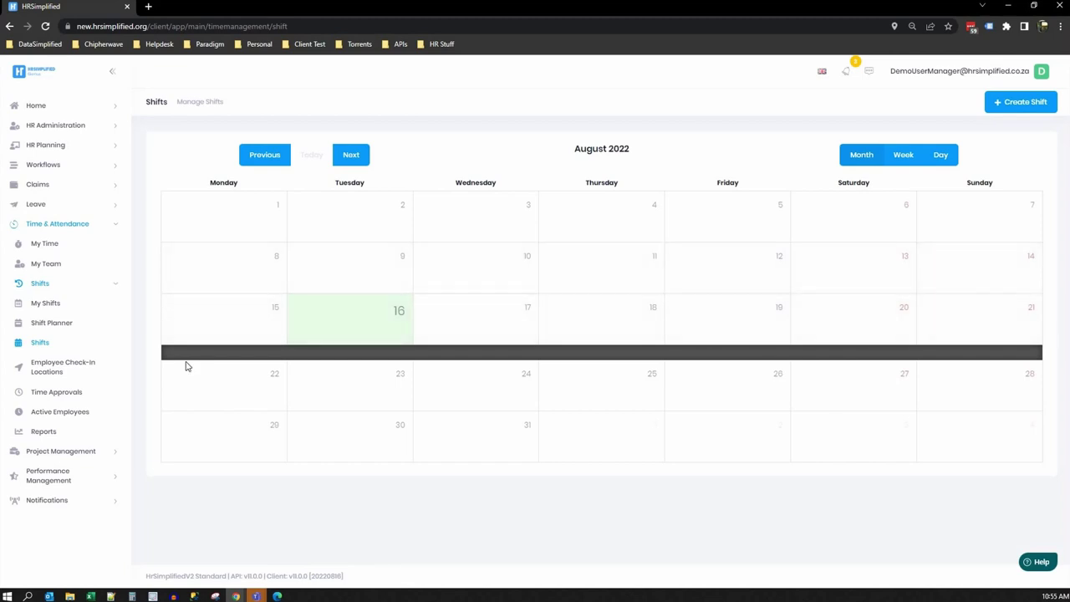
# - Revisit the Shift Planner, and view the employees selectable in Employee Check-In Locations without choosing one
pyautogui.click(67, 324)
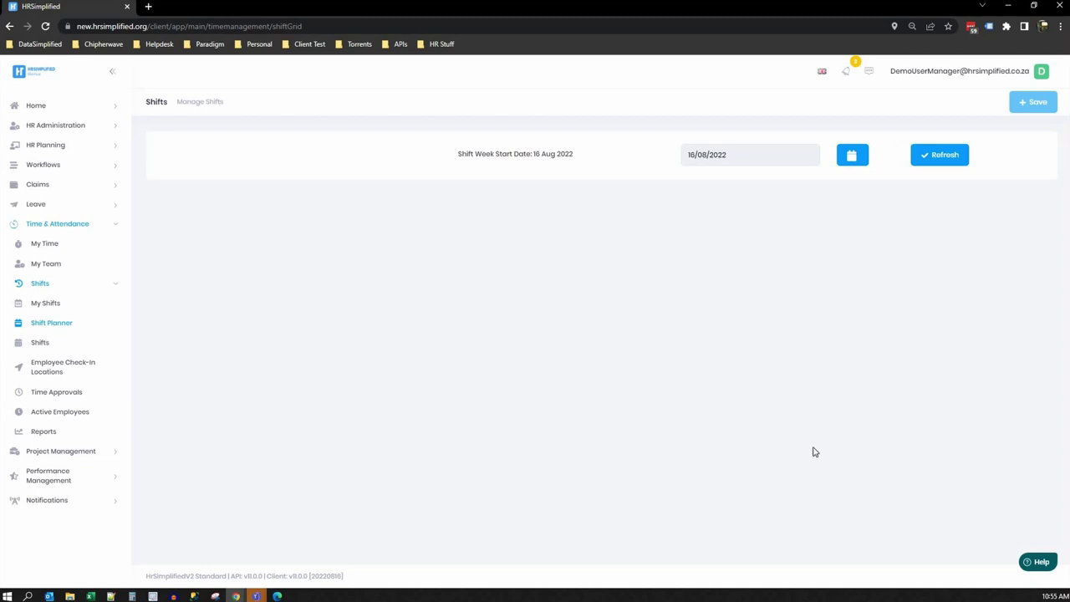
pyautogui.click(83, 369)
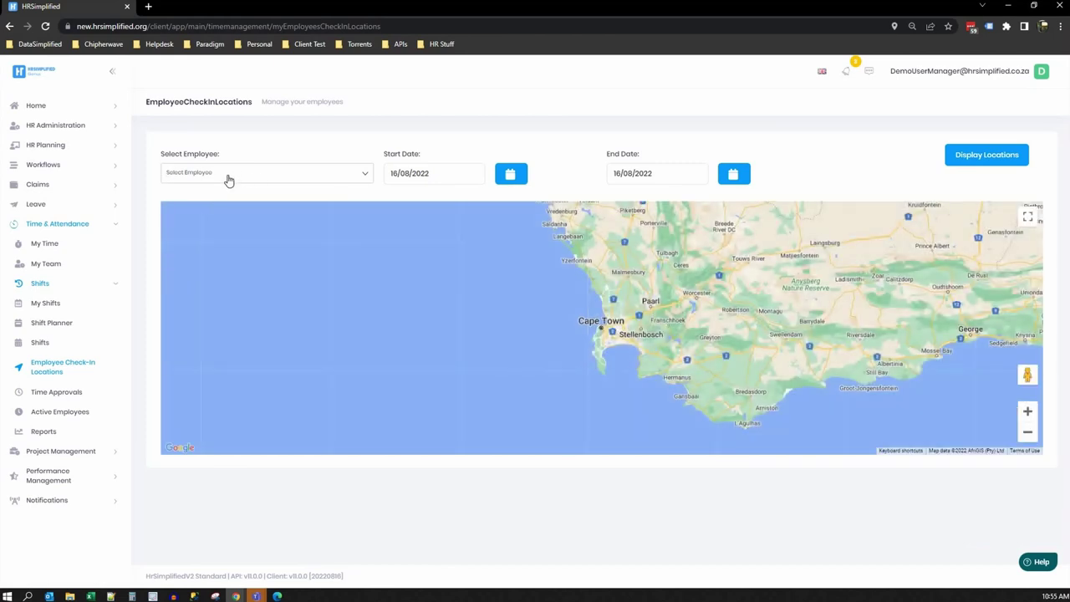
pyautogui.click(228, 177)
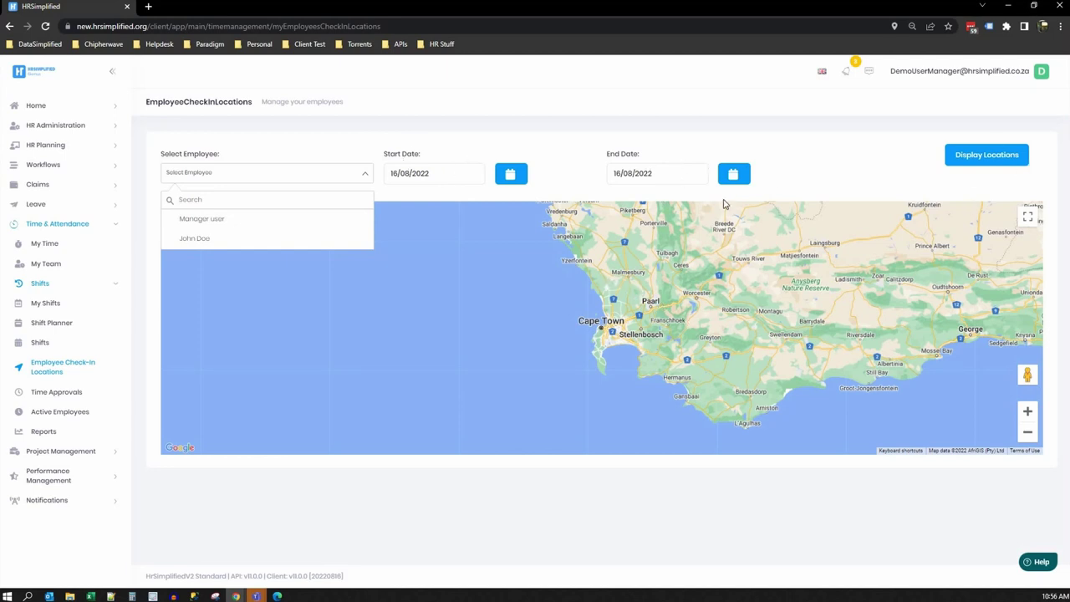
pyautogui.click(659, 195)
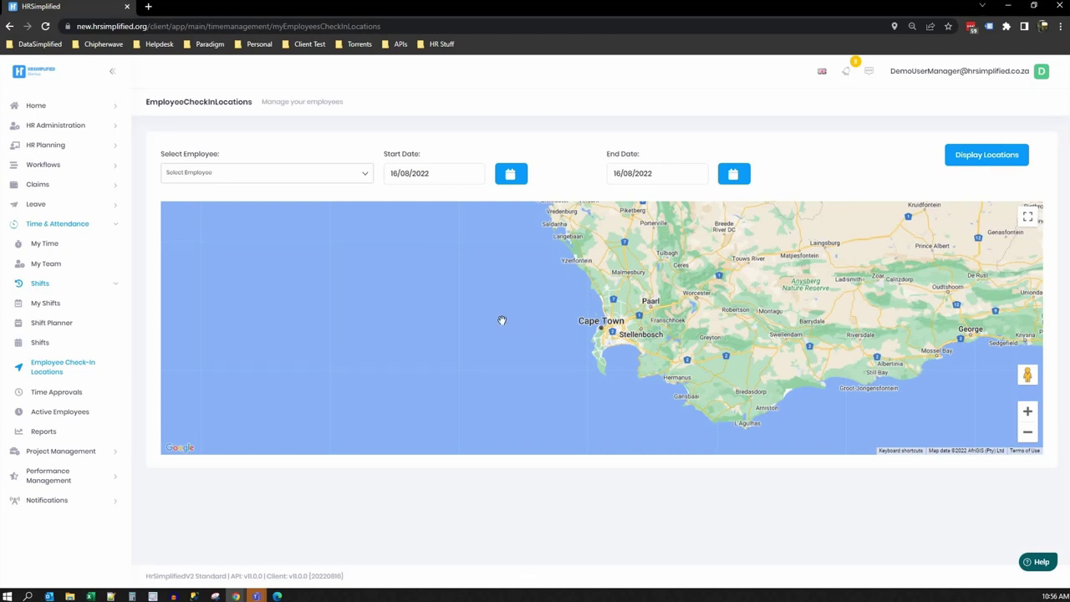
# - View the Time Approvals page and the choice of reports available for Time & Attendance
pyautogui.click(67, 396)
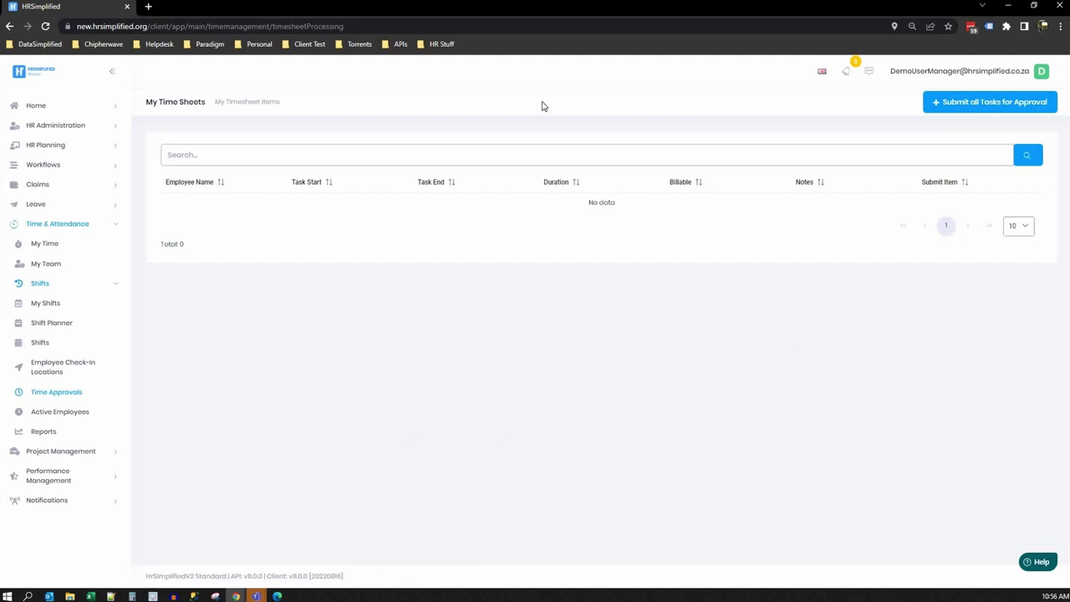
pyautogui.click(50, 433)
pyautogui.click(304, 187)
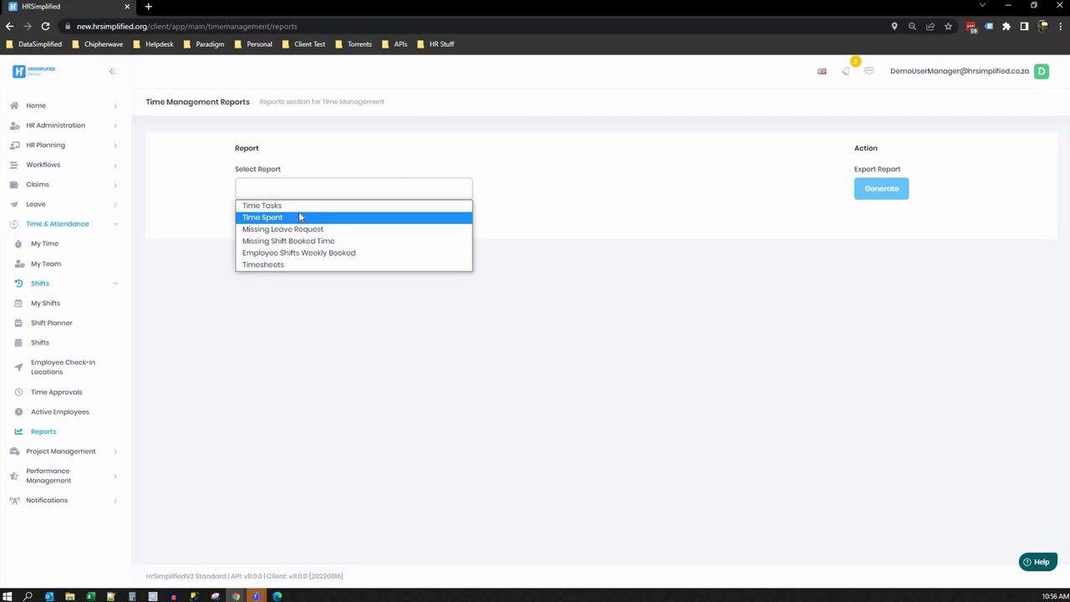
# - Leave the report choice unselected and view the Active Employees page under Time & Attendance
pyautogui.click(560, 203)
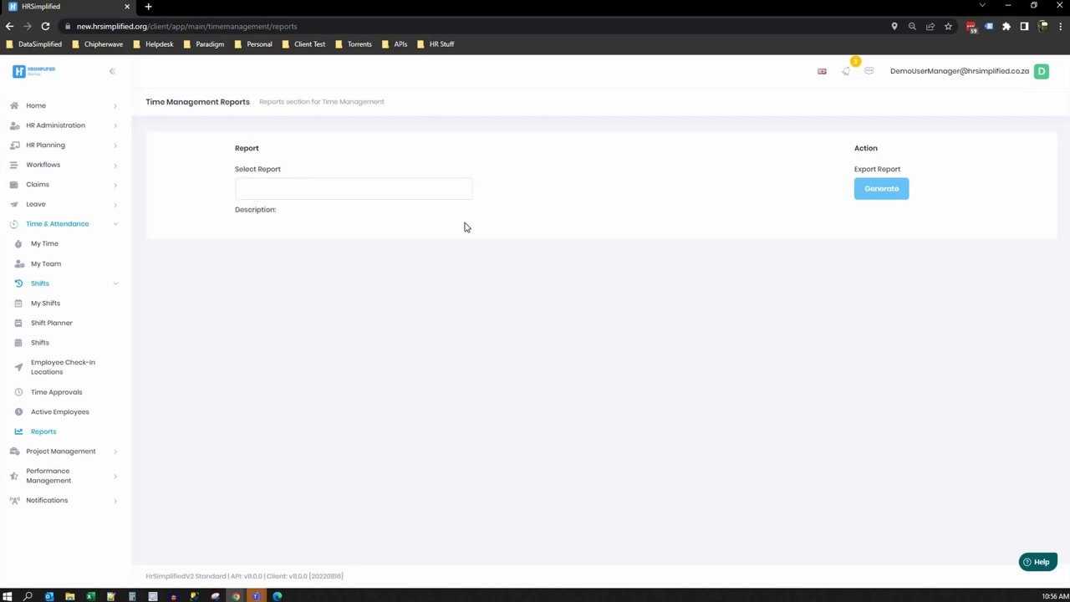
pyautogui.click(60, 412)
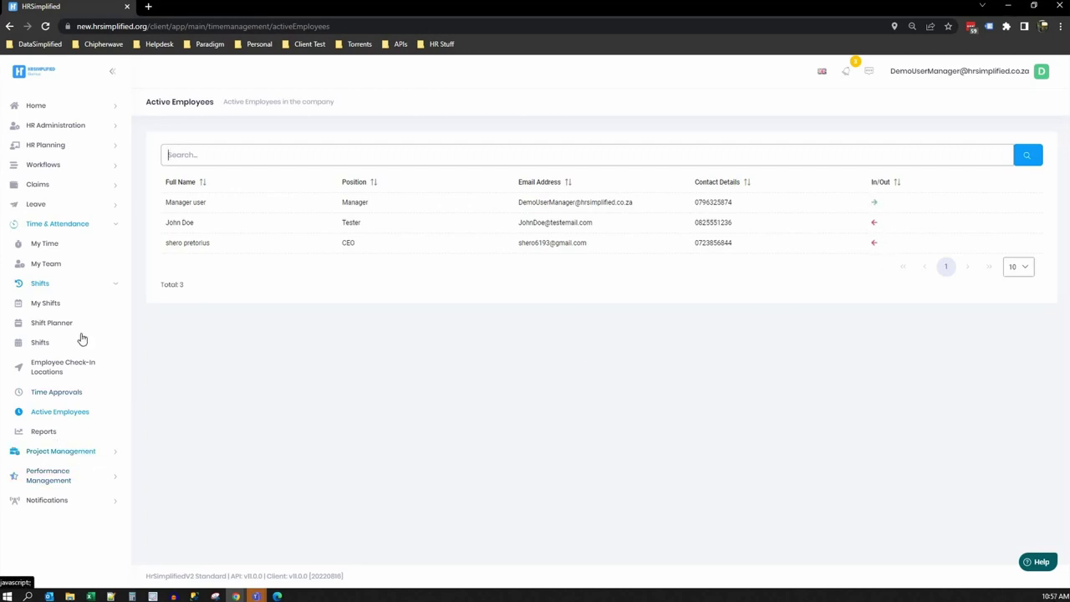
pyautogui.click(53, 227)
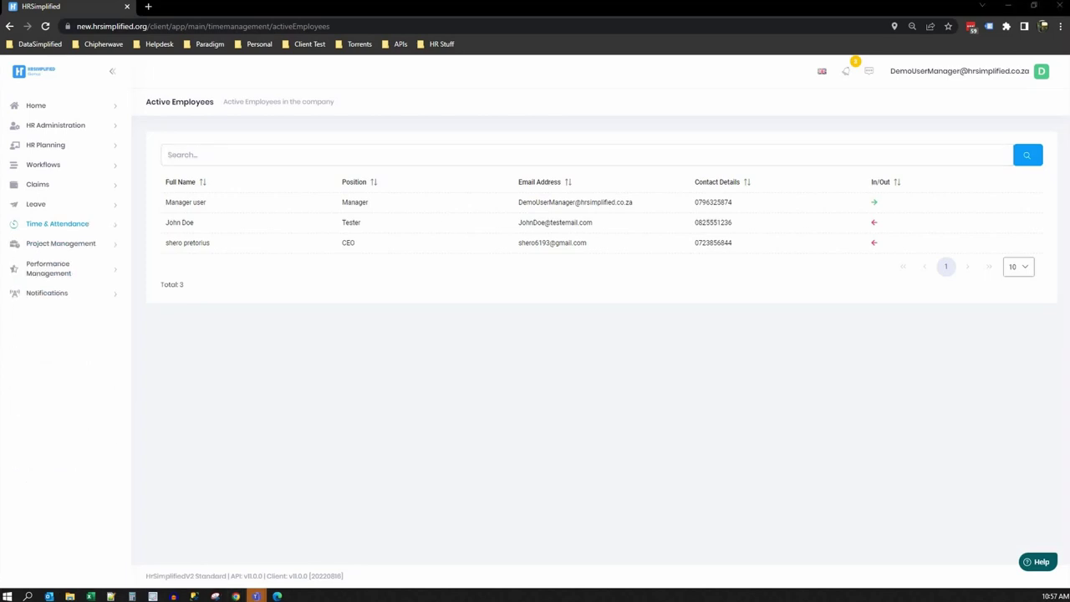
# - On the Project Management Taskboard, move the Team Set Up - Development Project task from Blocked to To do
pyautogui.click(62, 245)
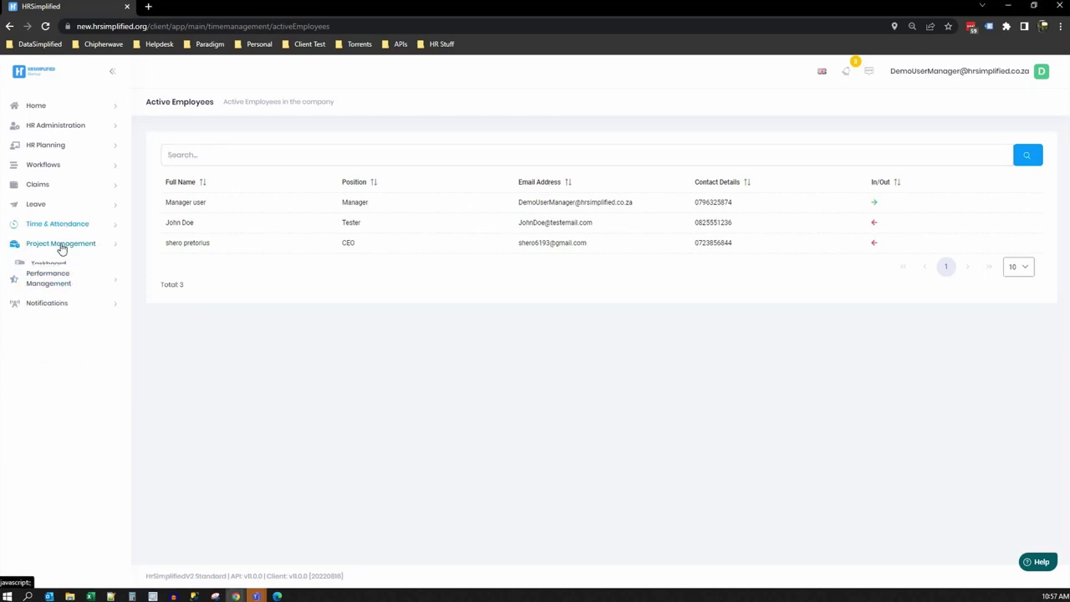
pyautogui.click(63, 266)
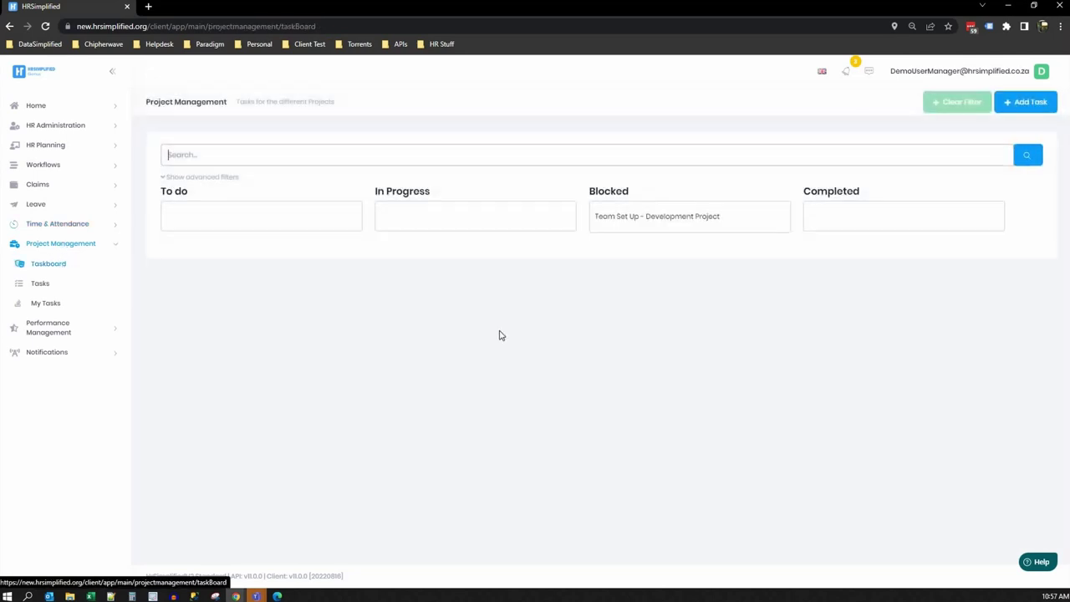
pyautogui.moveTo(648, 219); pyautogui.dragTo(219, 219)
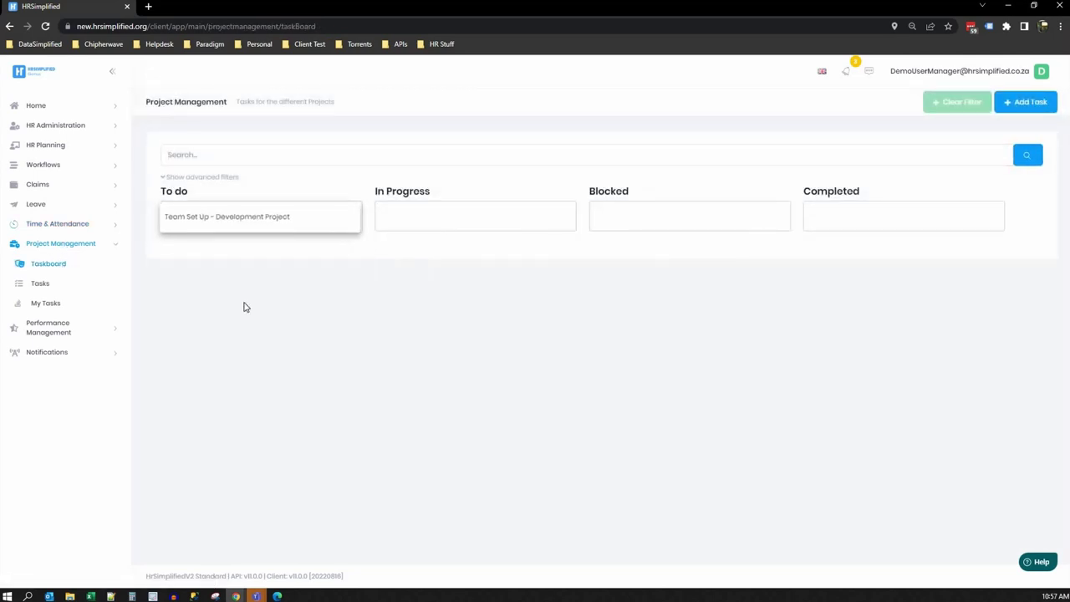
pyautogui.click(218, 212)
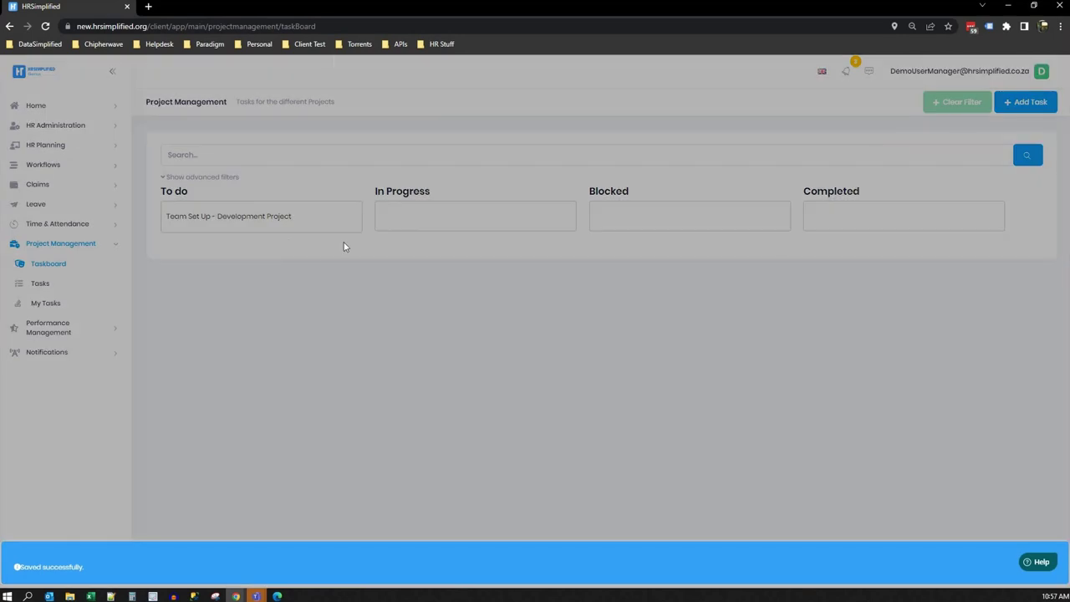
pyautogui.click(661, 358)
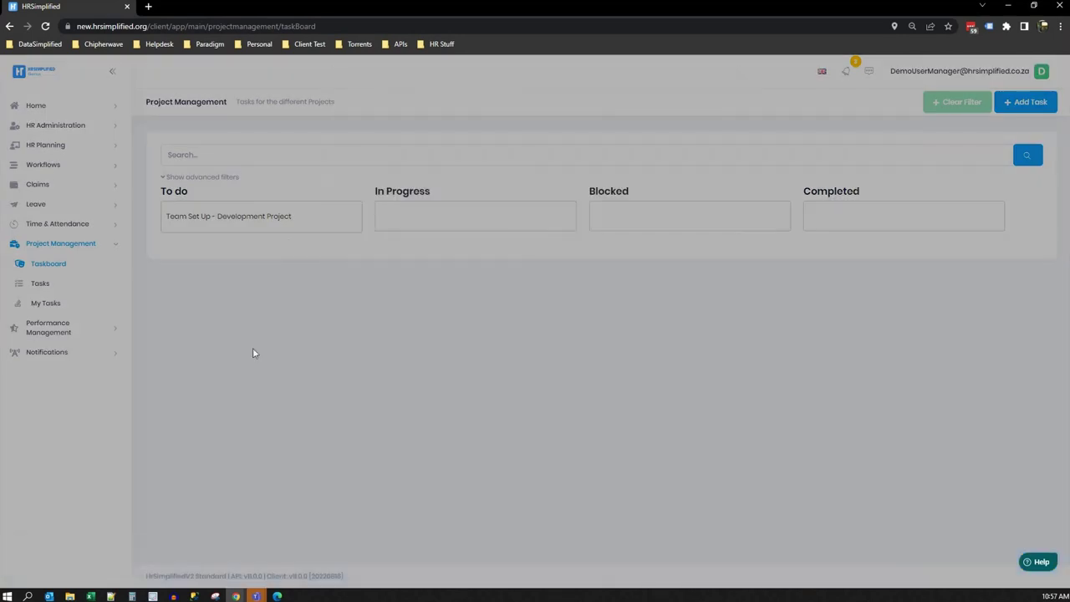
# - In the project Tasks list, view the Team Set Up task's details and comments, and close it without saving
pyautogui.click(42, 284)
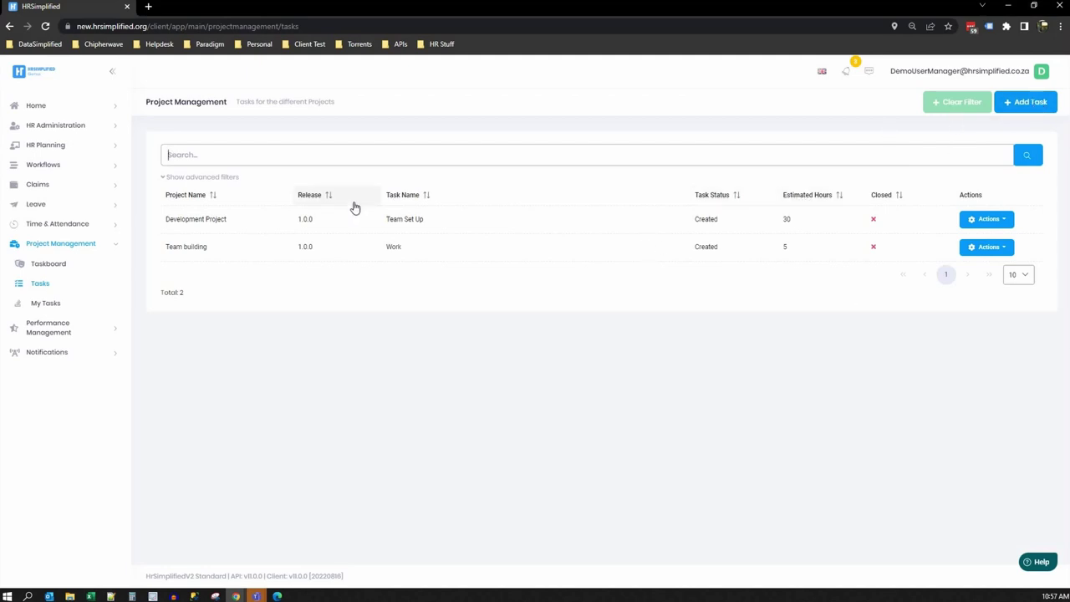
pyautogui.click(970, 221)
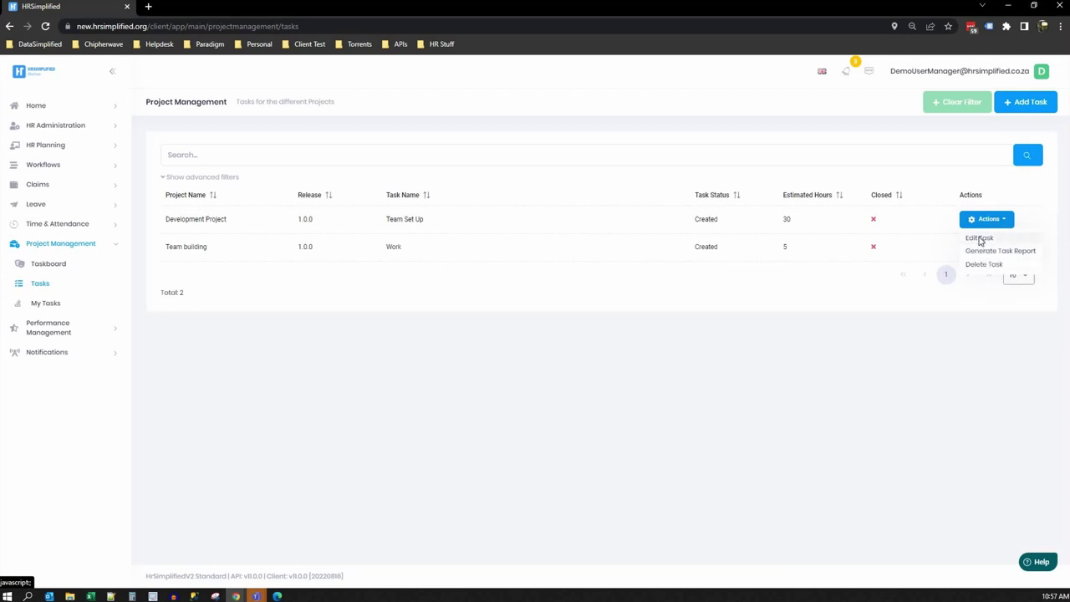
pyautogui.click(979, 238)
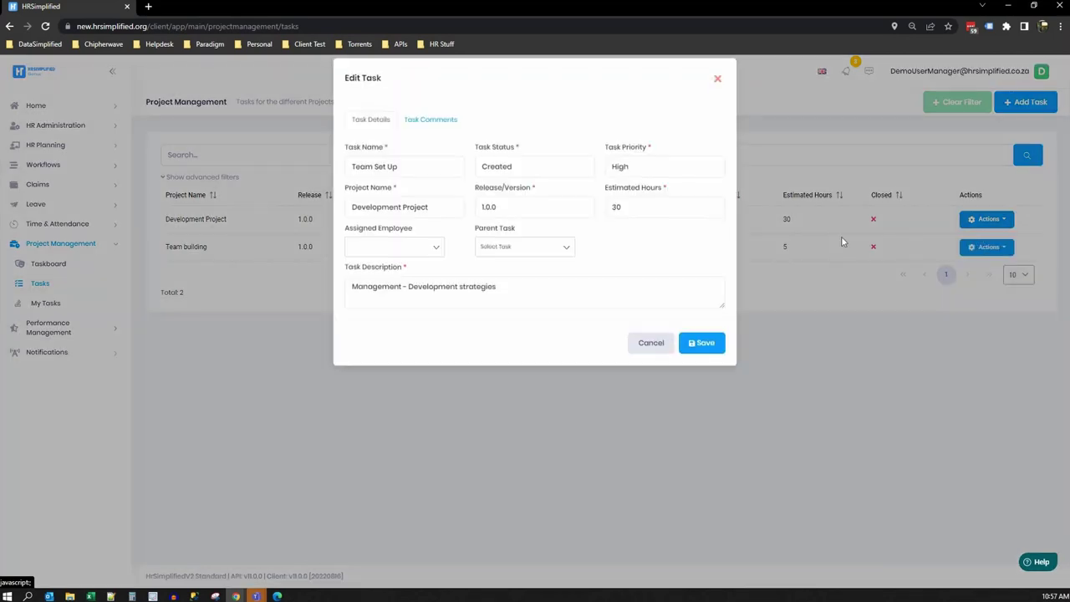
pyautogui.click(429, 128)
pyautogui.click(654, 432)
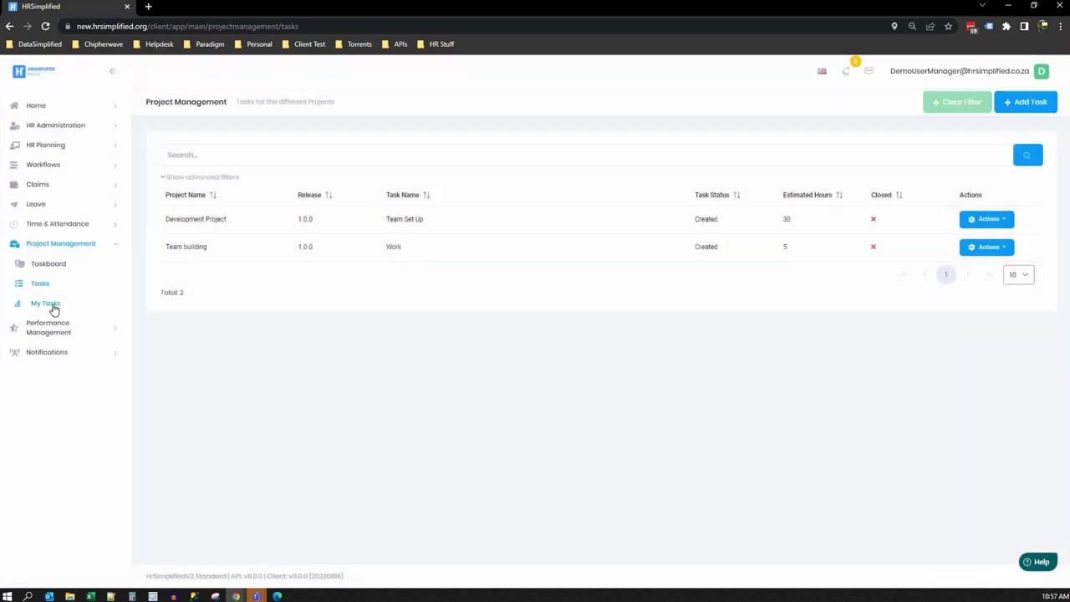
# - View My Tasks and the actions available for the Team Set Up task without choosing one
pyautogui.click(52, 306)
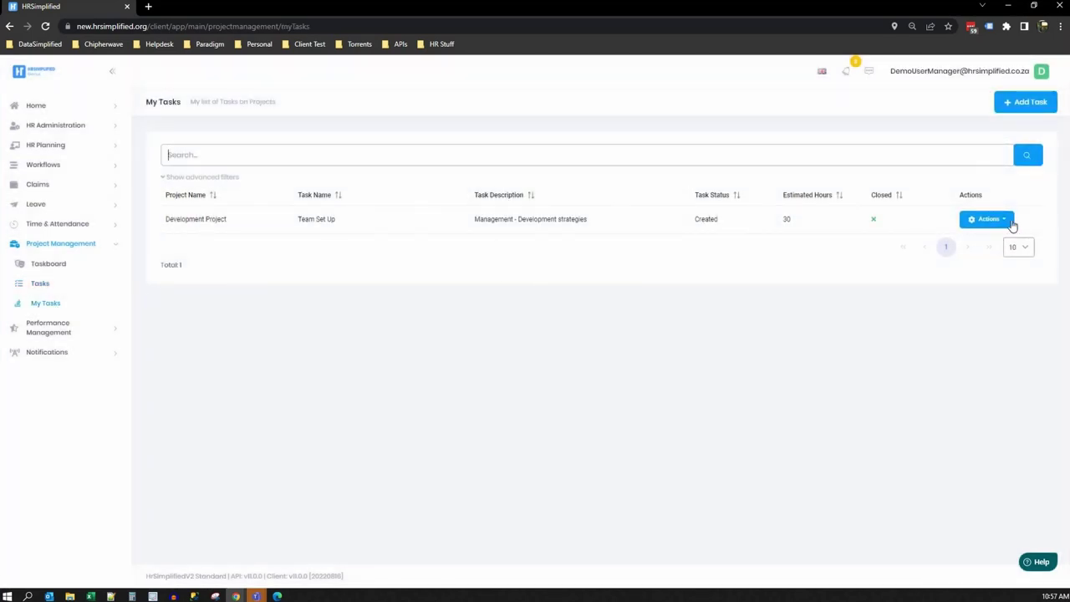
pyautogui.click(993, 221)
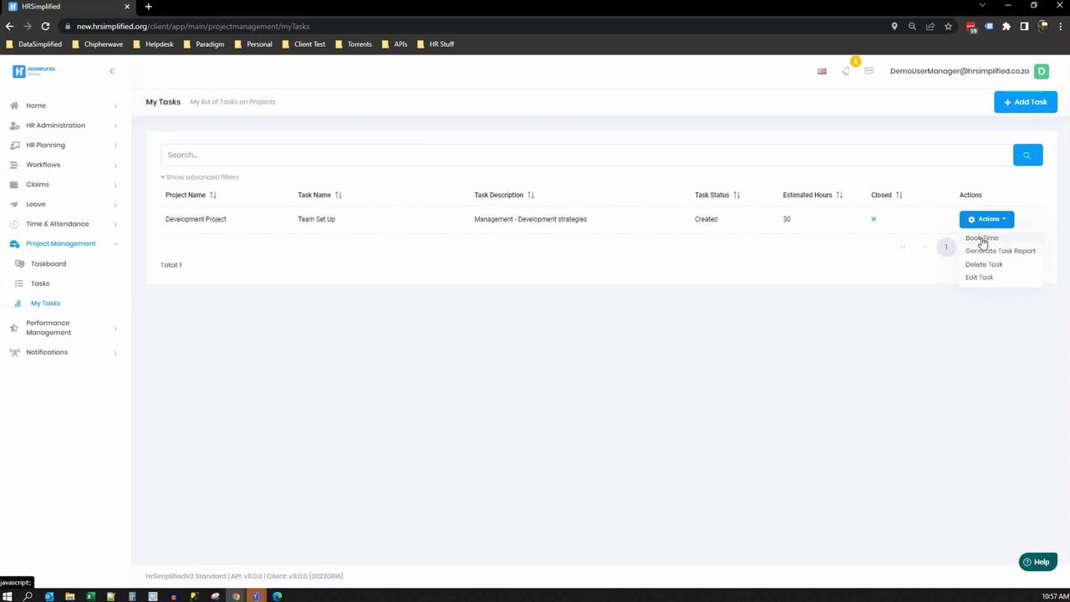
pyautogui.click(869, 276)
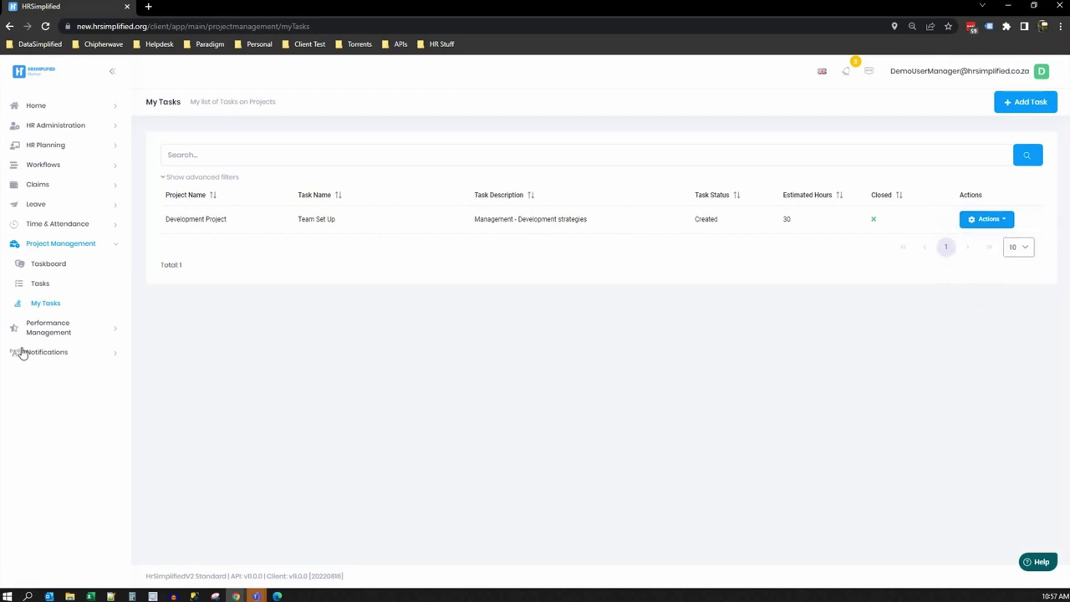
# - View the KPA list under Performance Management and the form for creating a KPA, closing it without saving
pyautogui.click(52, 329)
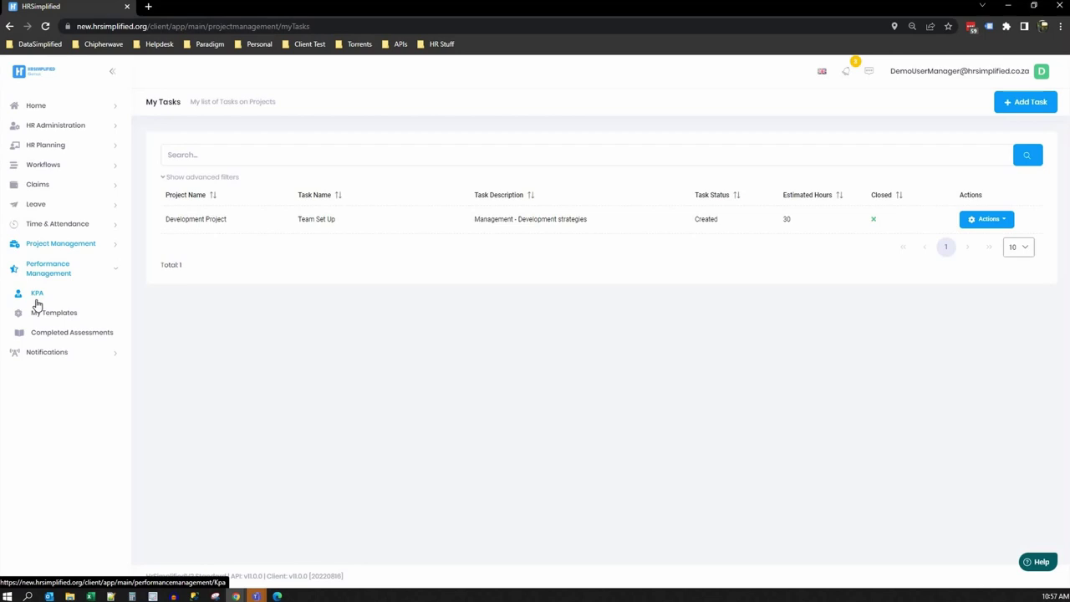
pyautogui.click(37, 303)
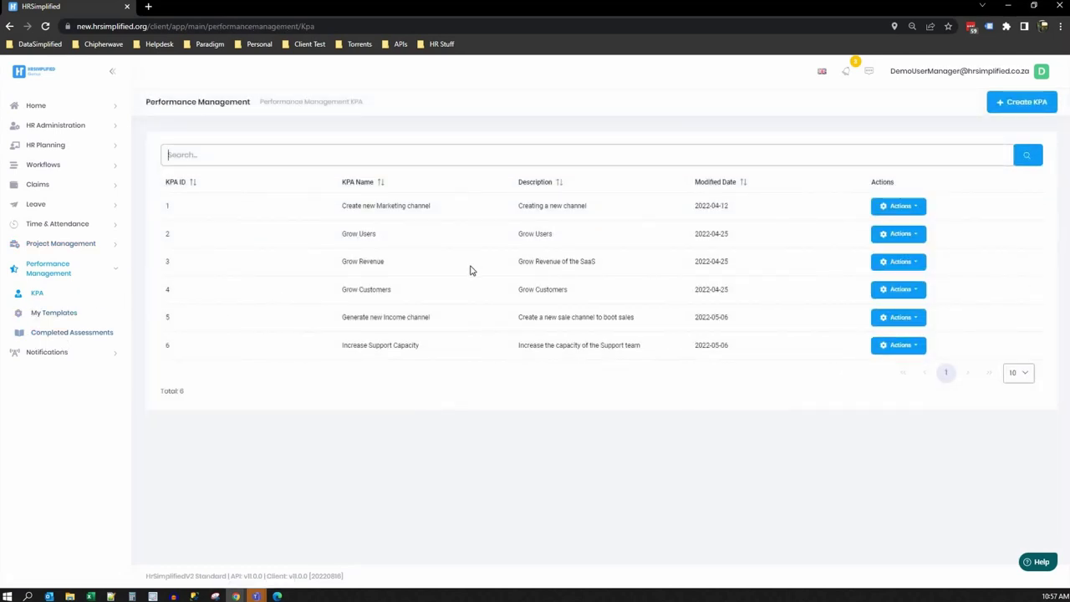
pyautogui.click(1042, 101)
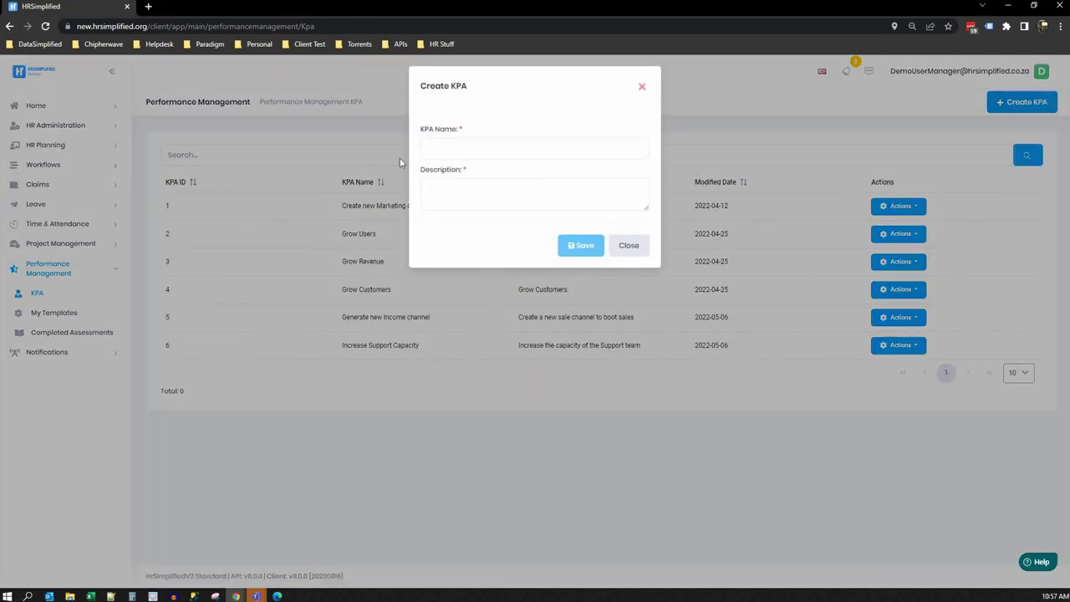
pyautogui.click(490, 152)
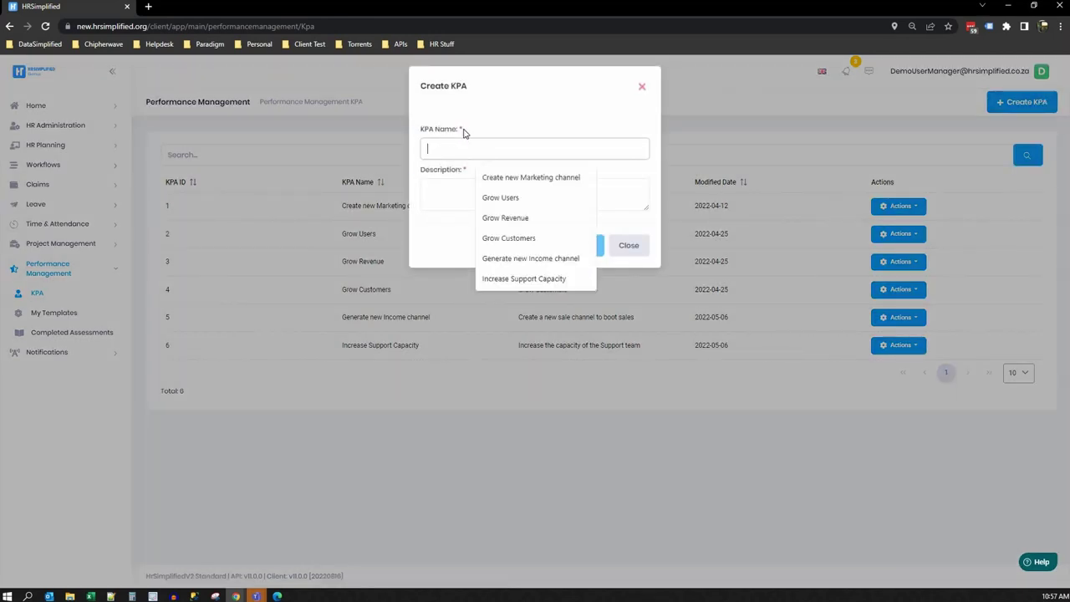
pyautogui.click(465, 134)
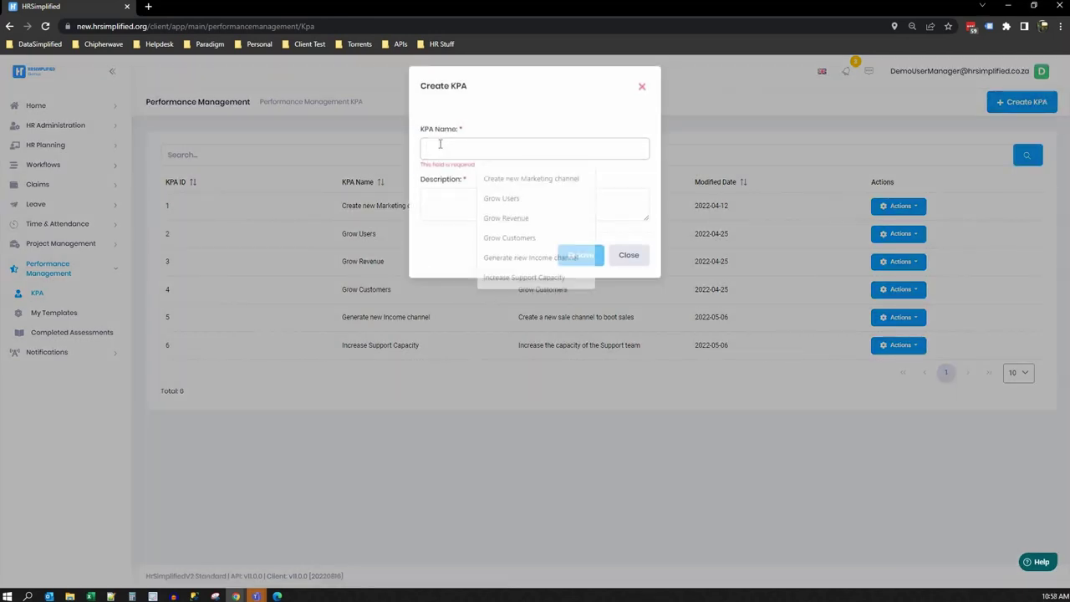
pyautogui.click(642, 256)
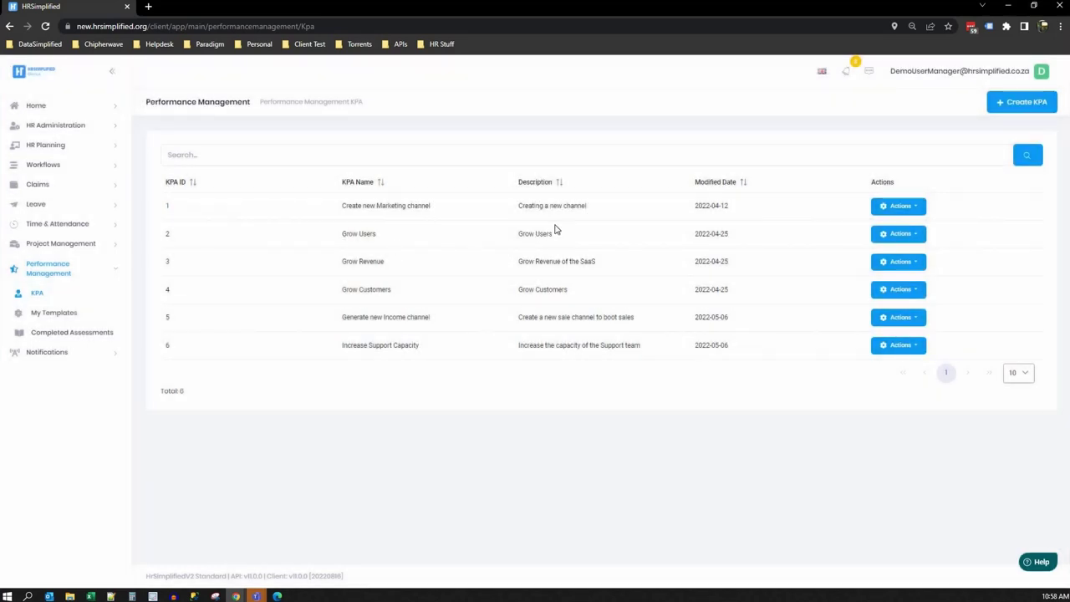
# - View the My Templates and Completed Assessments pages under Performance Management
pyautogui.click(53, 314)
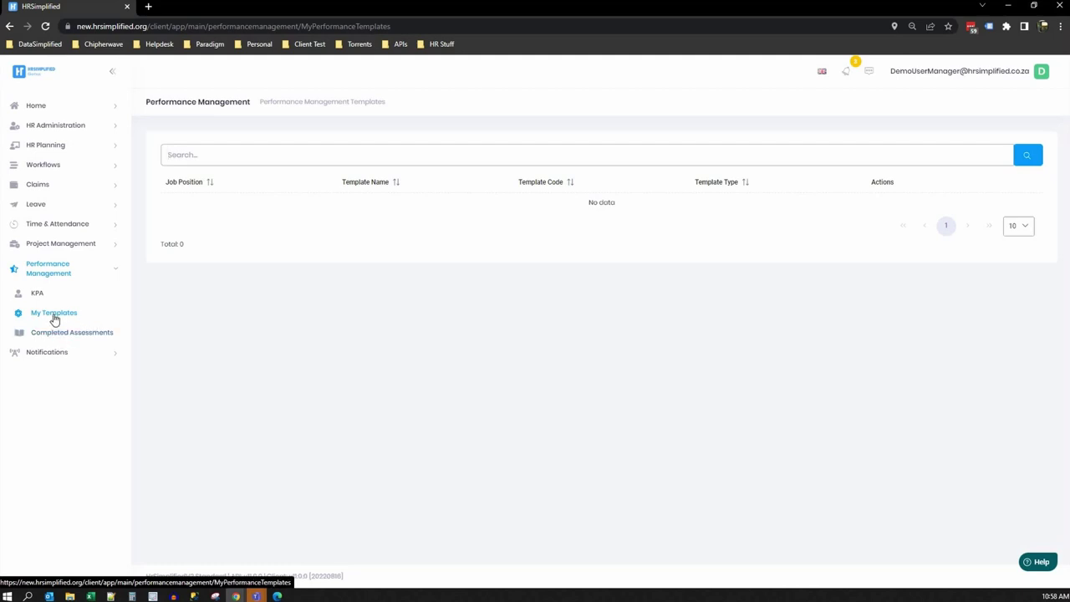
pyautogui.click(55, 316)
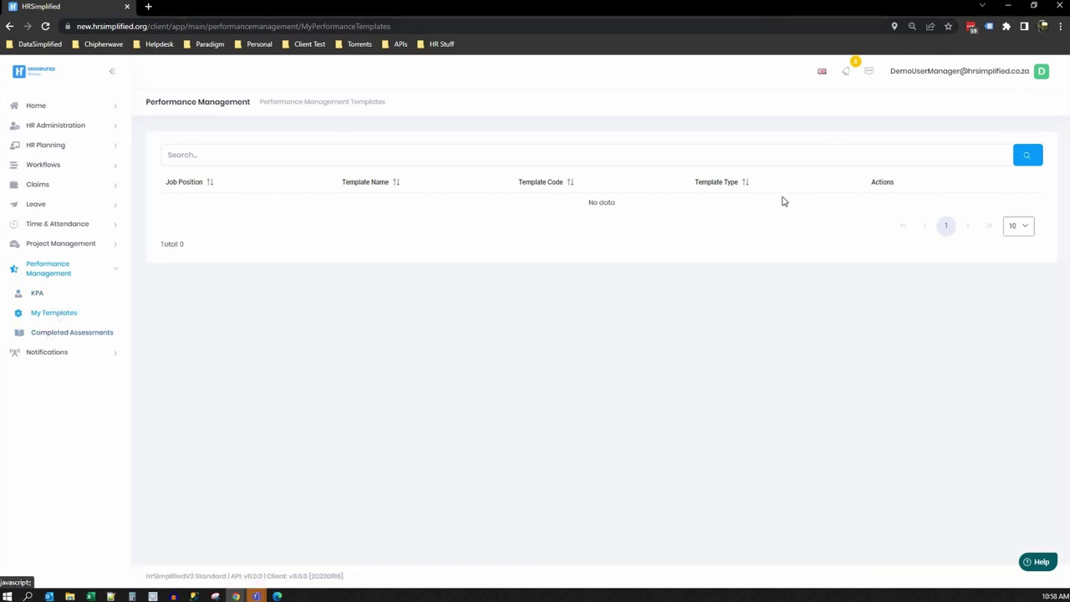
pyautogui.click(65, 336)
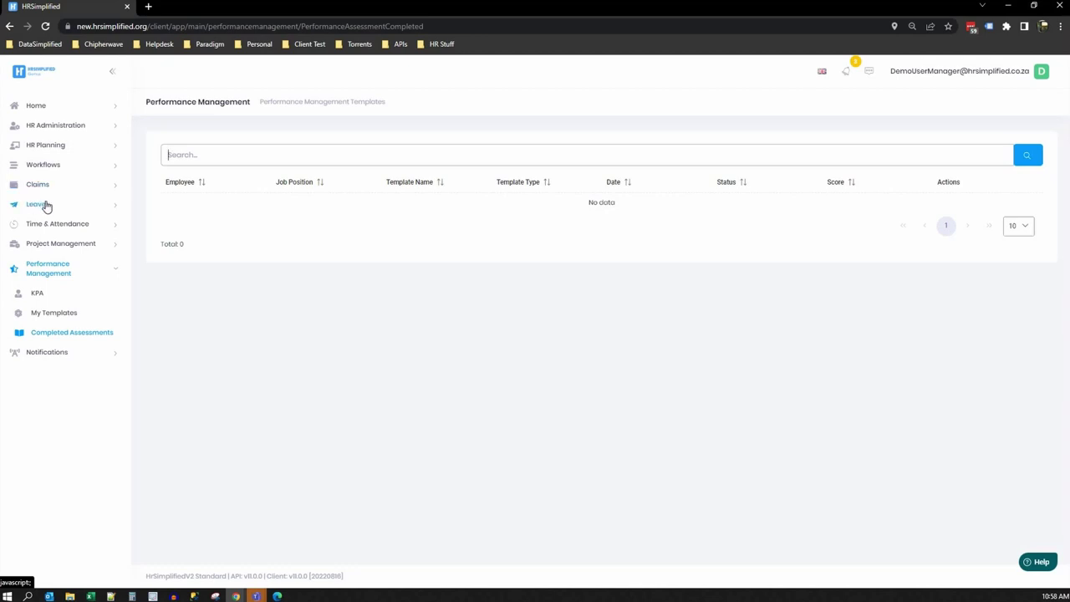
# - Revisit All Employees under HR Administration and the My Team calendar under Time & Attendance
pyautogui.click(61, 124)
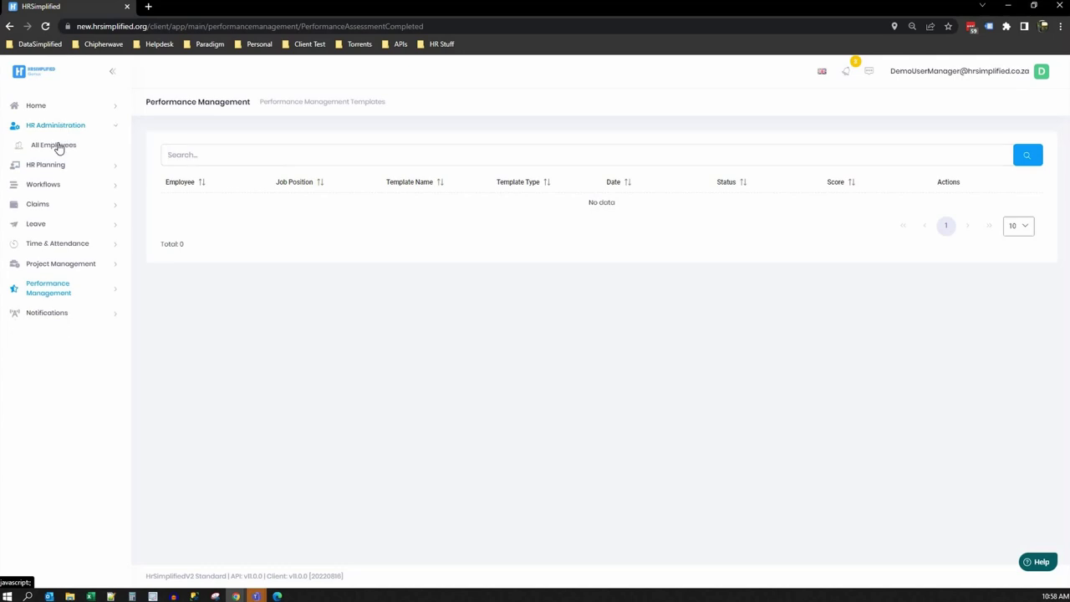
pyautogui.click(52, 145)
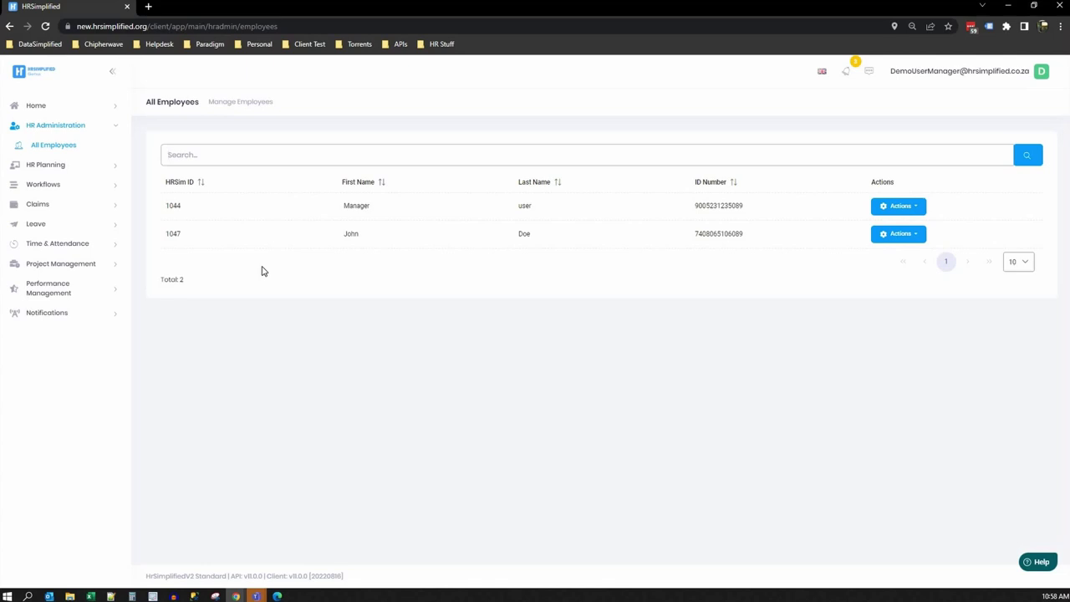
pyautogui.click(54, 245)
pyautogui.click(48, 265)
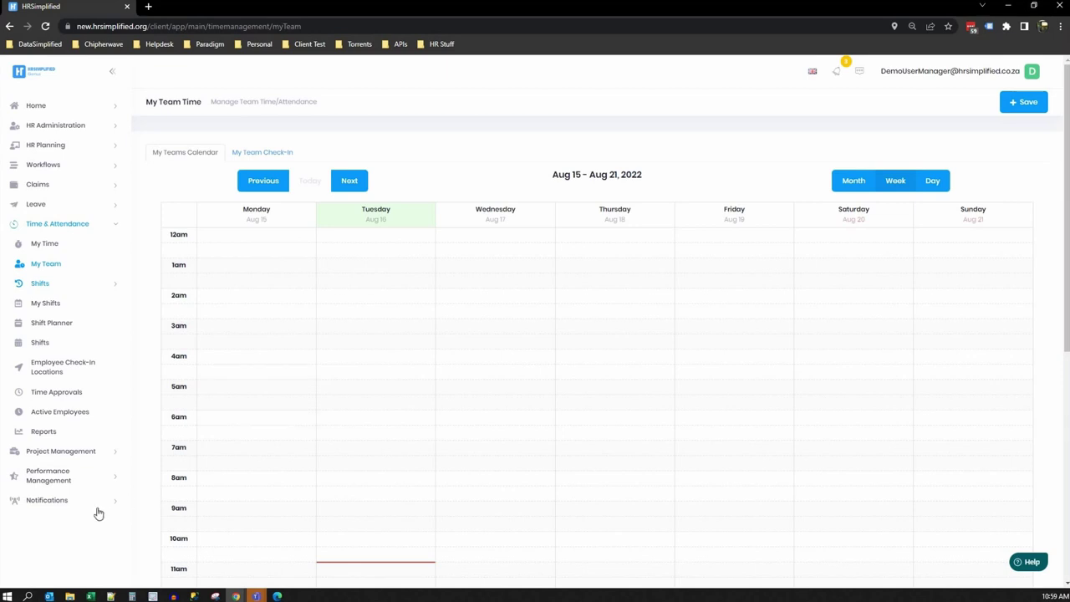
# - Log out of the manager account and log in to the executive demo account with its saved e-mail and password
pyautogui.click(917, 78)
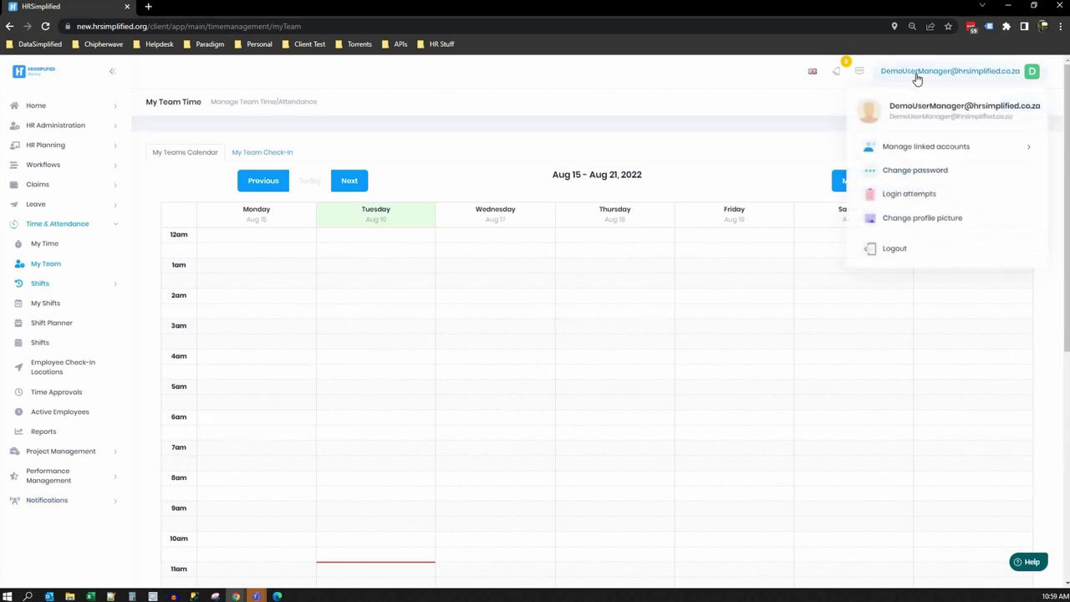
pyautogui.click(895, 250)
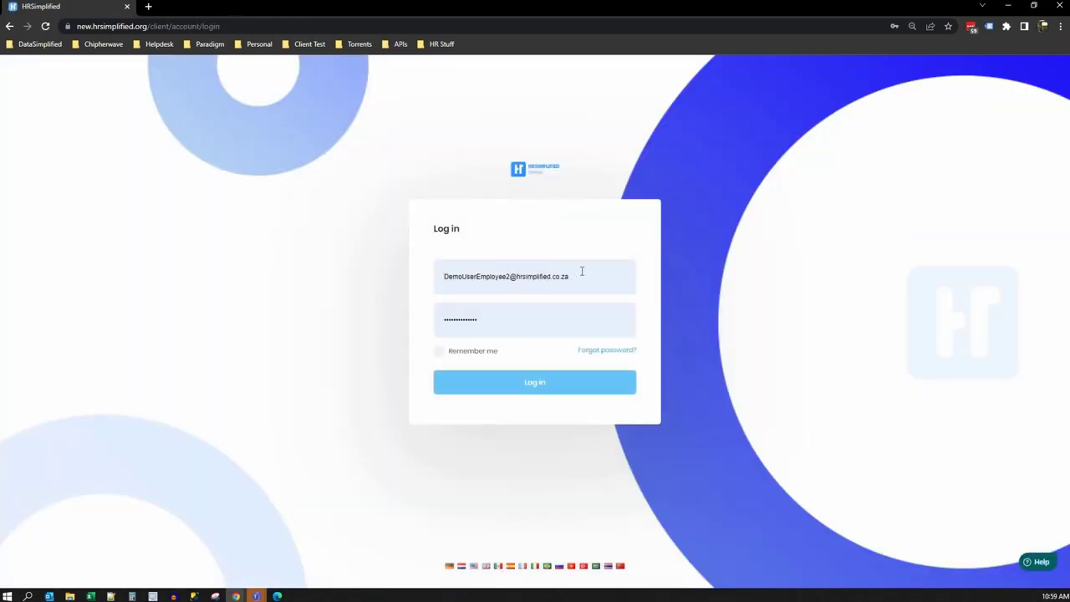
pyautogui.click(582, 271)
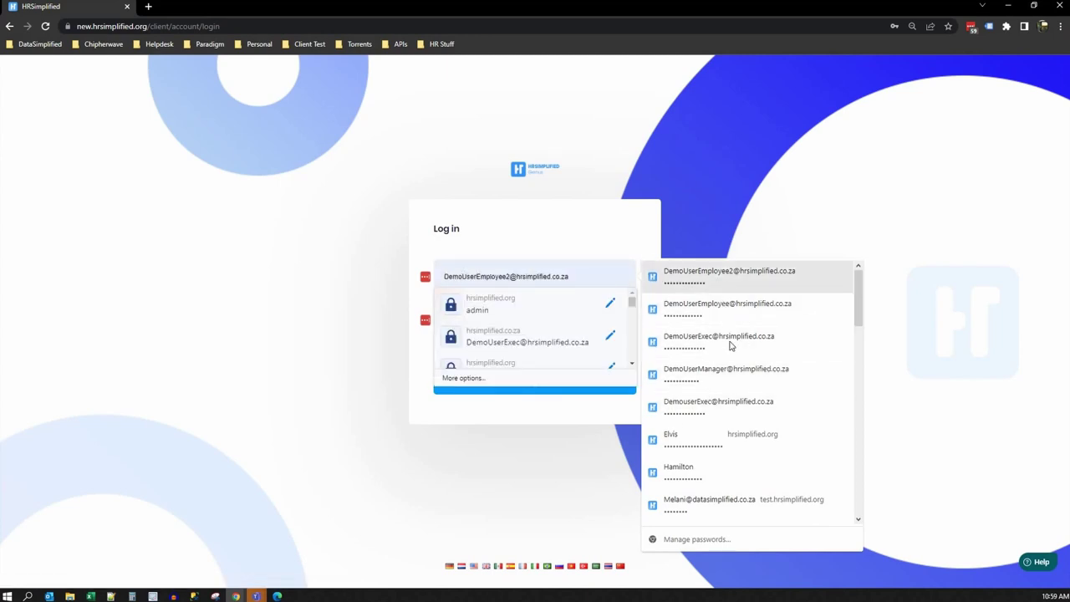
pyautogui.click(702, 359)
pyautogui.click(547, 381)
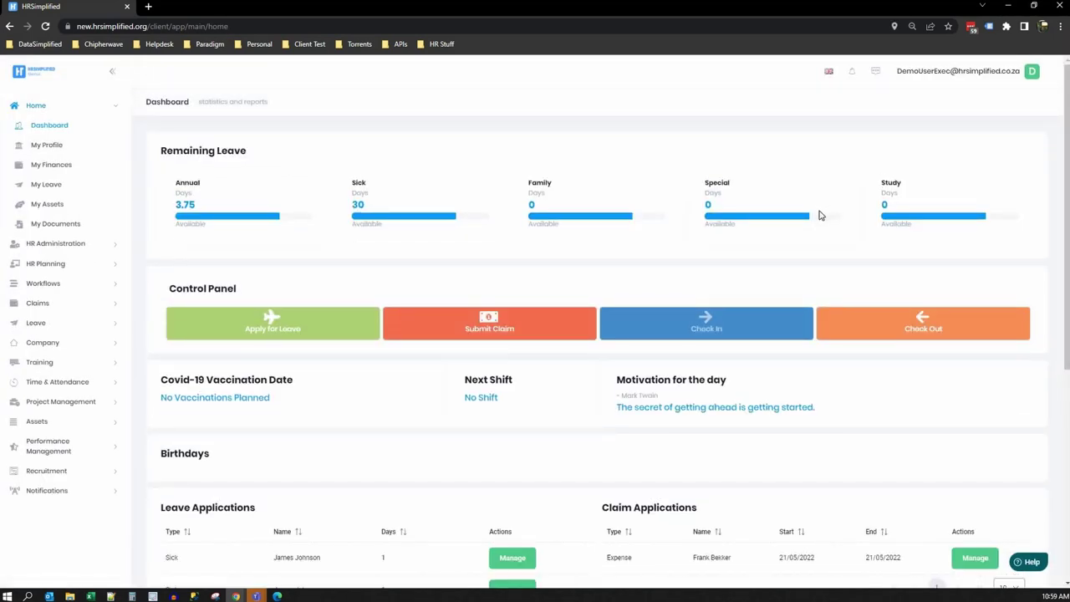
# - Look over the pages available to the executive account under Home and HR Administration
pyautogui.click(38, 107)
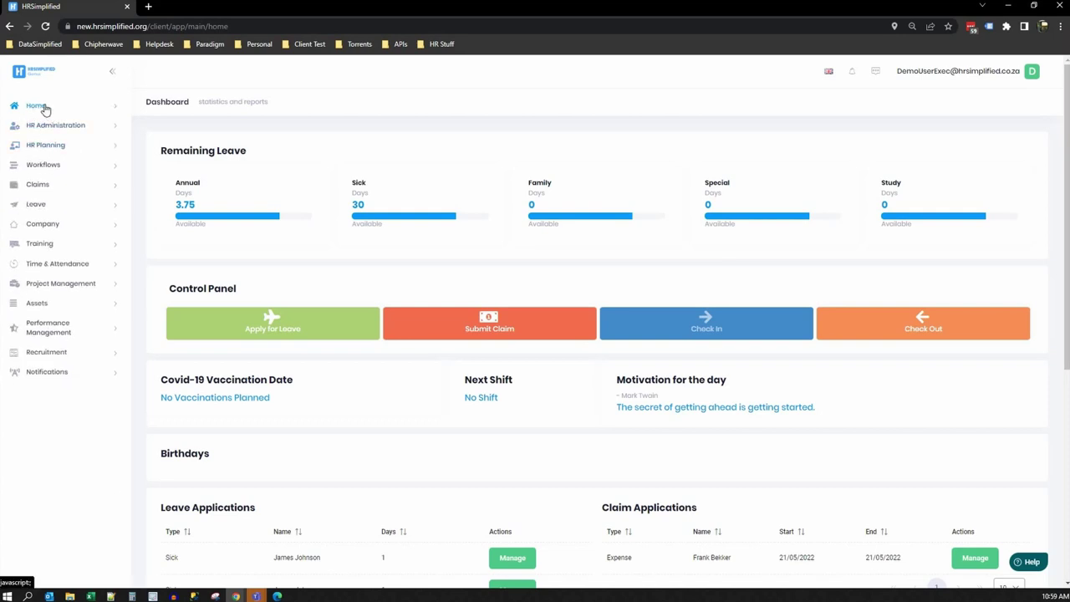
pyautogui.click(42, 107)
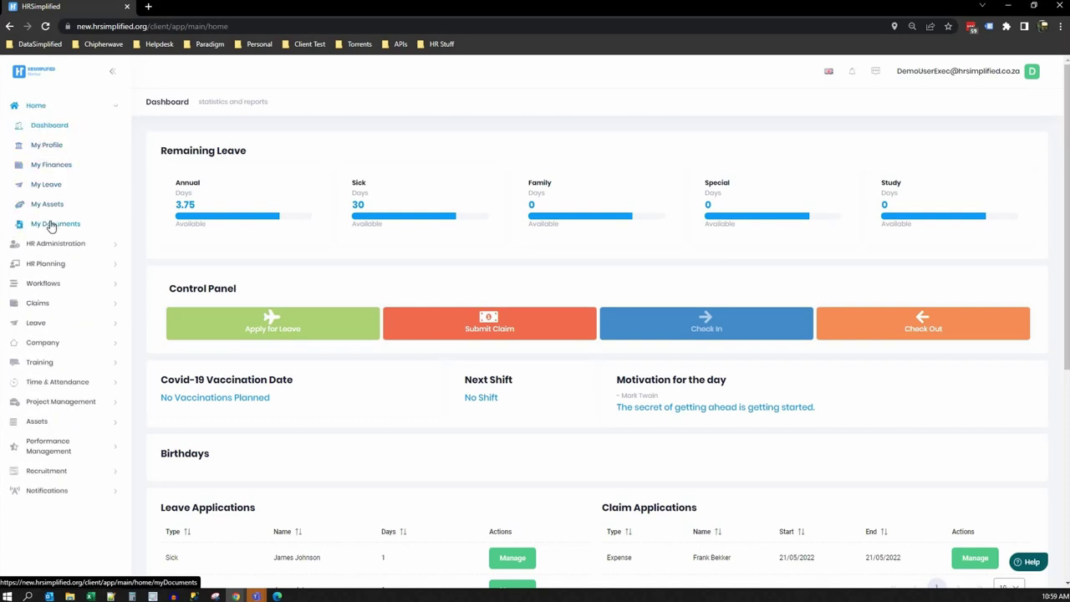
pyautogui.click(45, 108)
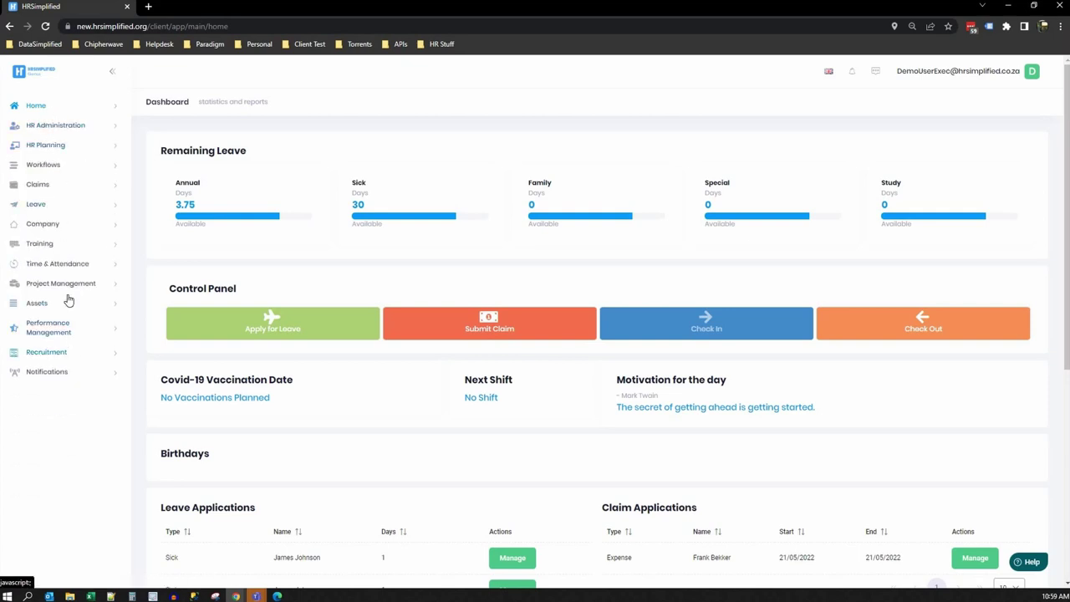
pyautogui.click(53, 127)
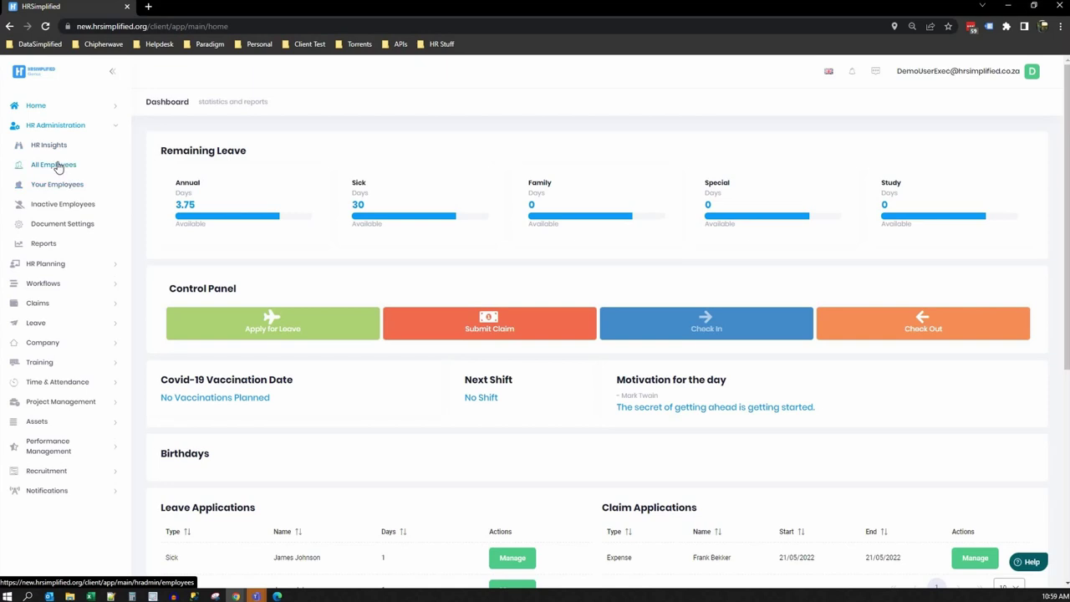
# - Open the first employee listed under All Employees for editing and look over the profile summary and personal information
pyautogui.click(50, 167)
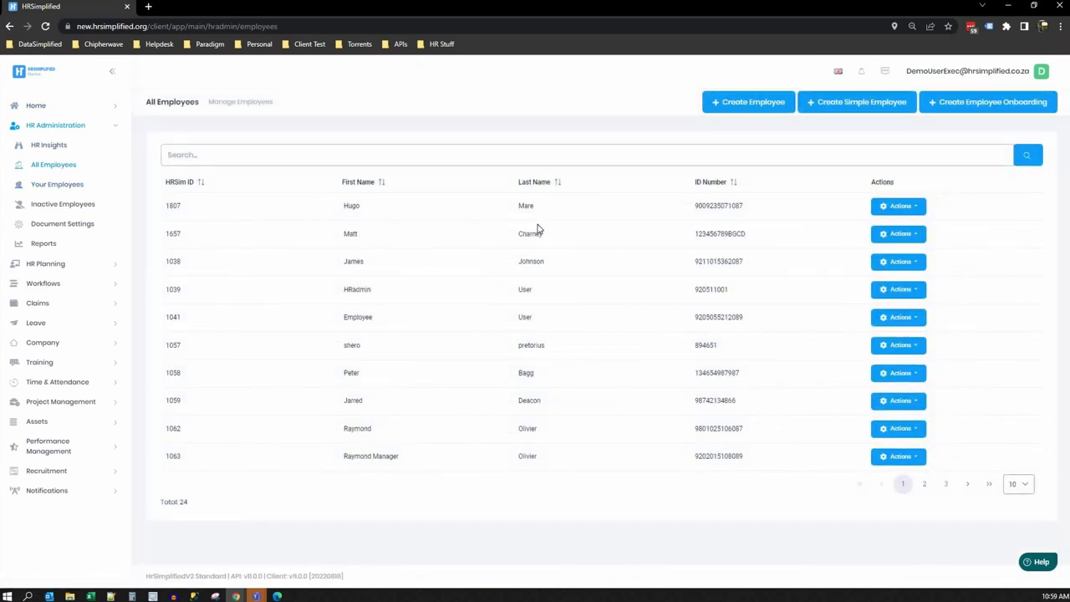
pyautogui.click(888, 214)
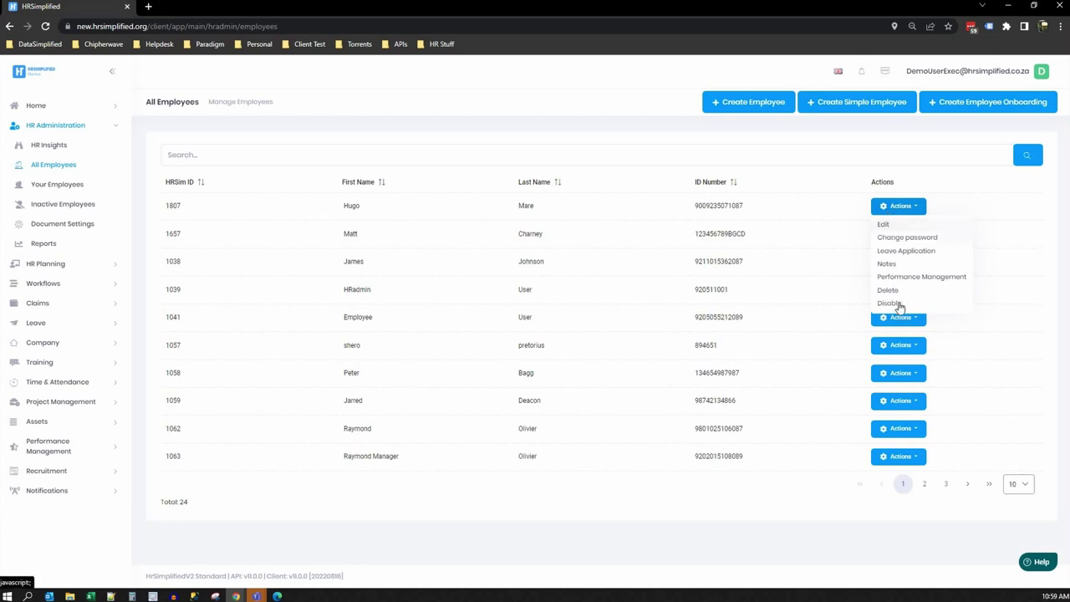
pyautogui.click(885, 226)
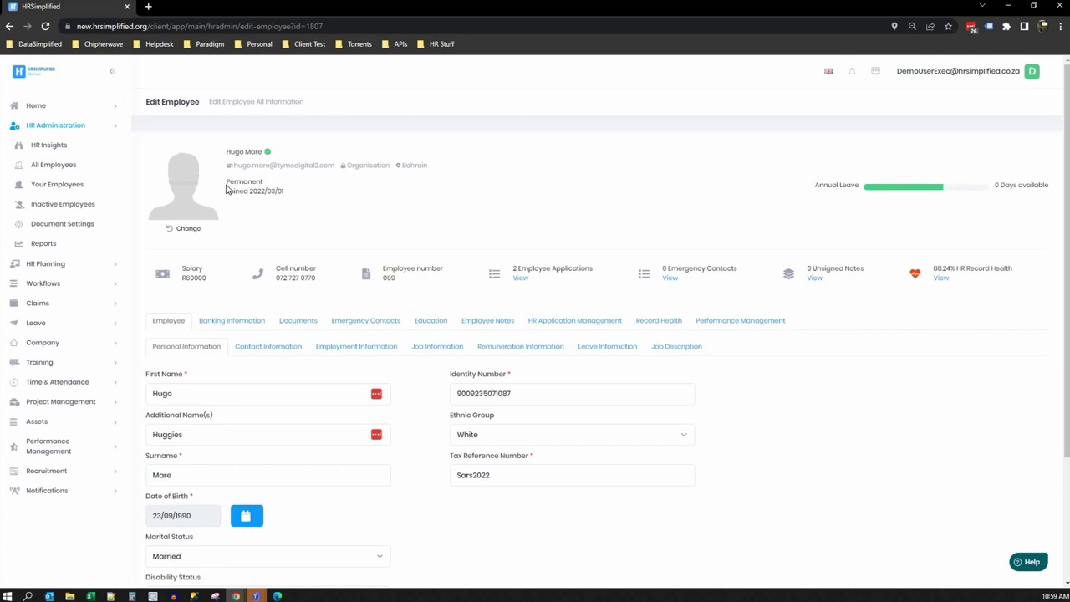
pyautogui.scroll(-3, 306, 198)
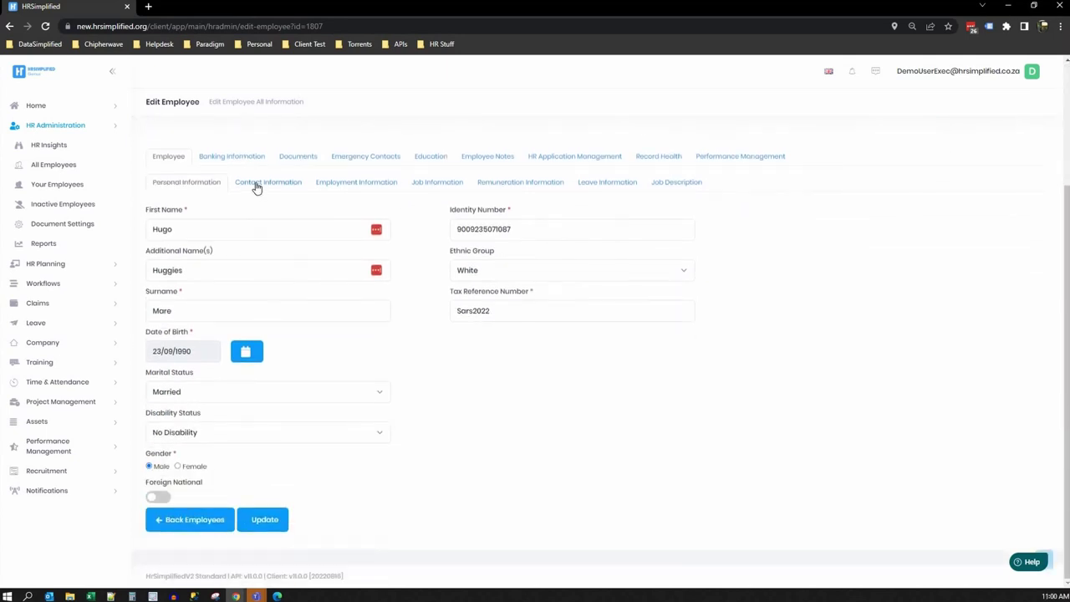
pyautogui.scroll(2, 256, 186)
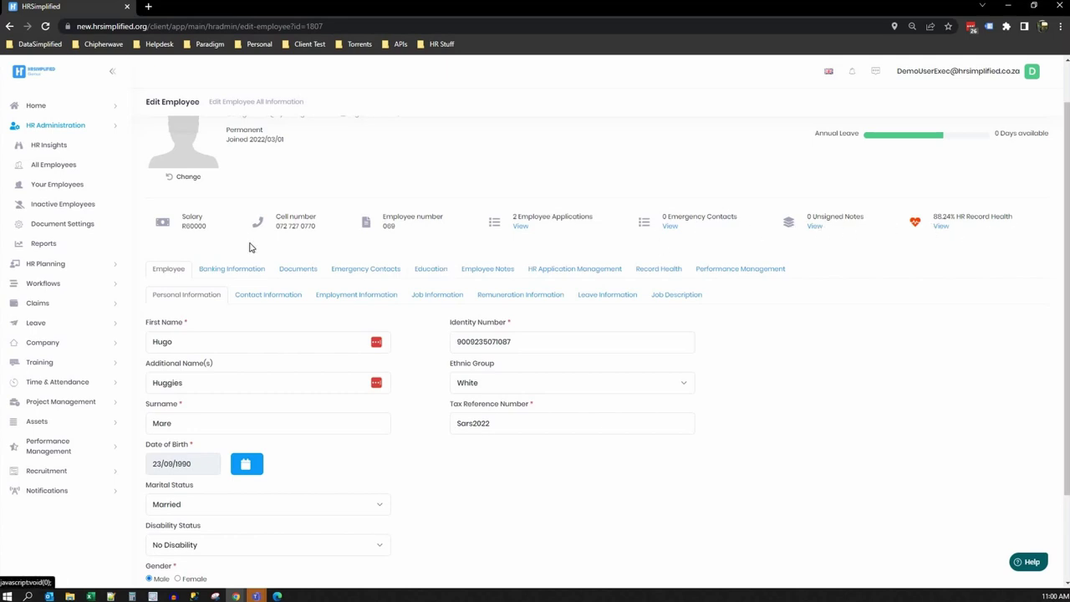
# - View the employee's HR Record Health issues and examine the Postal Address and Occupational Category entries
pyautogui.click(940, 227)
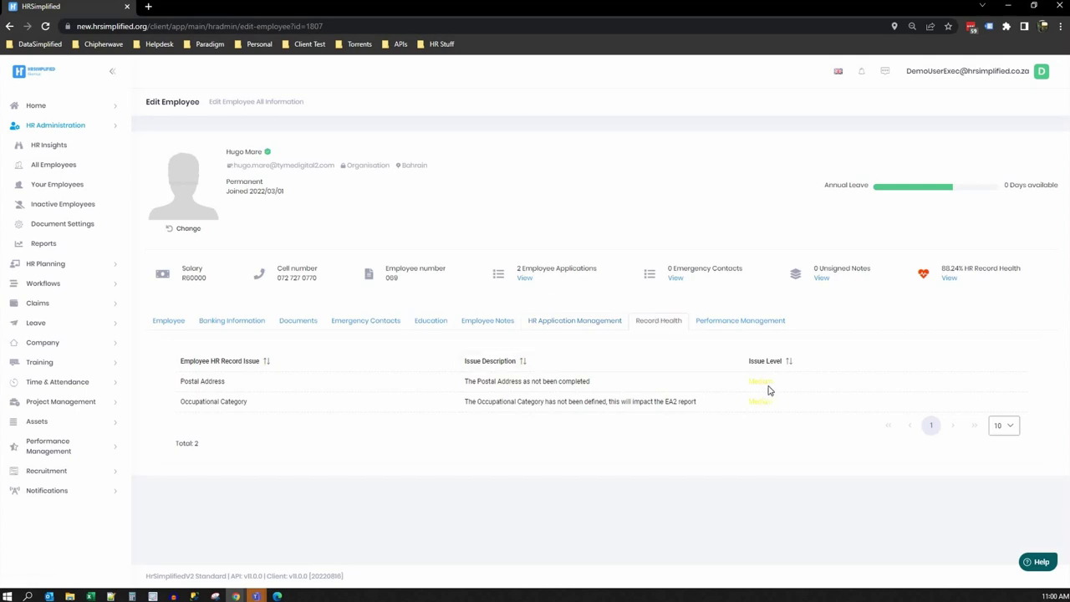
pyautogui.moveTo(774, 387); pyautogui.dragTo(754, 402)
pyautogui.moveTo(179, 385); pyautogui.dragTo(232, 382)
pyautogui.tripleClick(258, 405)
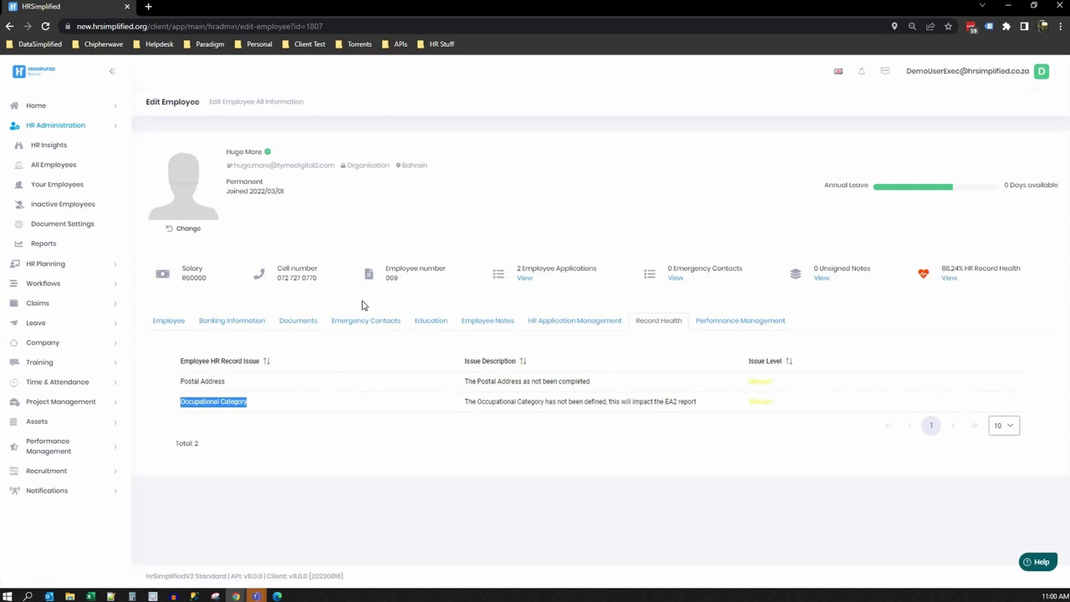
# - Return to the employee's Personal Information and switch Foreign National on to see its extra fields, then off again
pyautogui.click(172, 323)
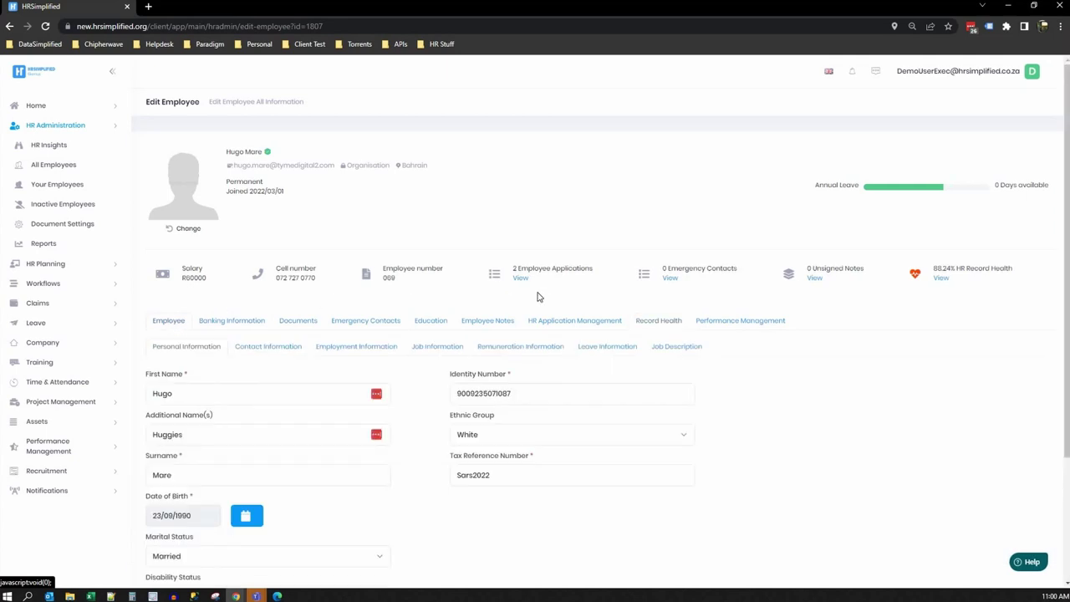
pyautogui.scroll(-2, 539, 304)
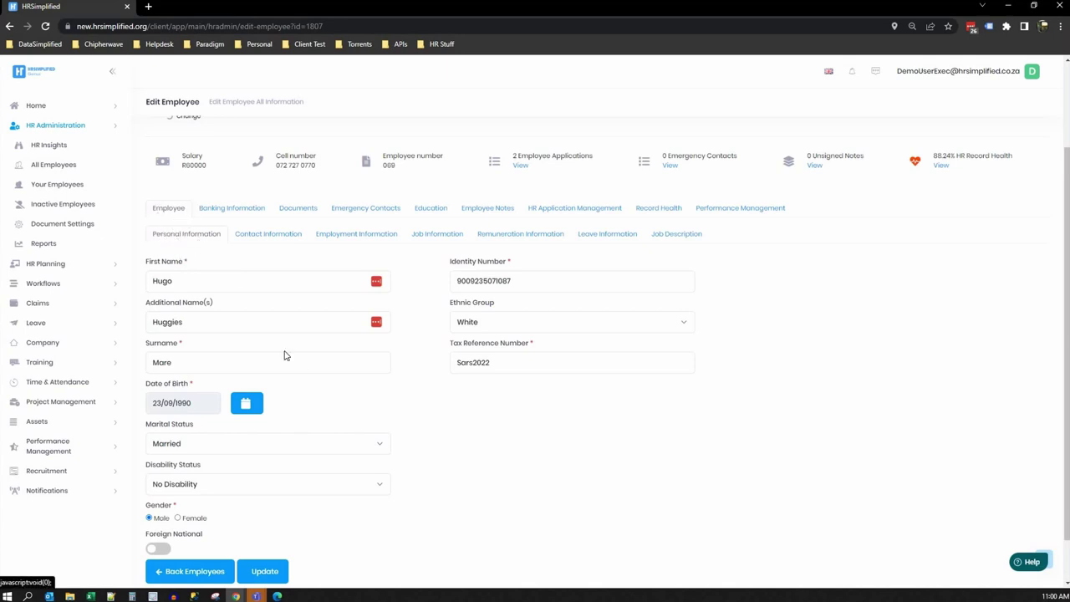
pyautogui.scroll(-1, 312, 379)
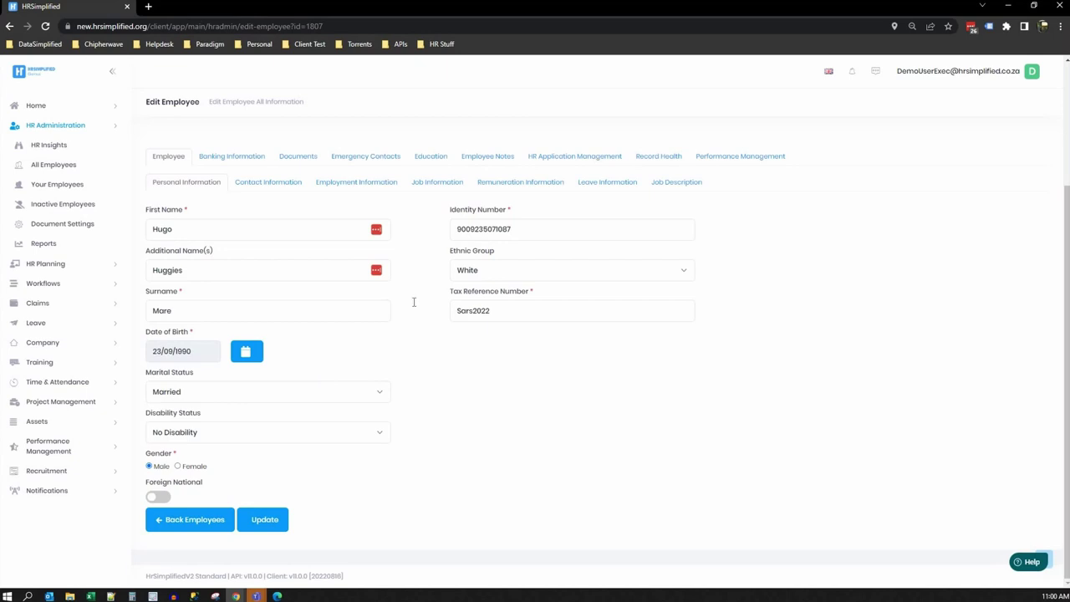
pyautogui.click(159, 496)
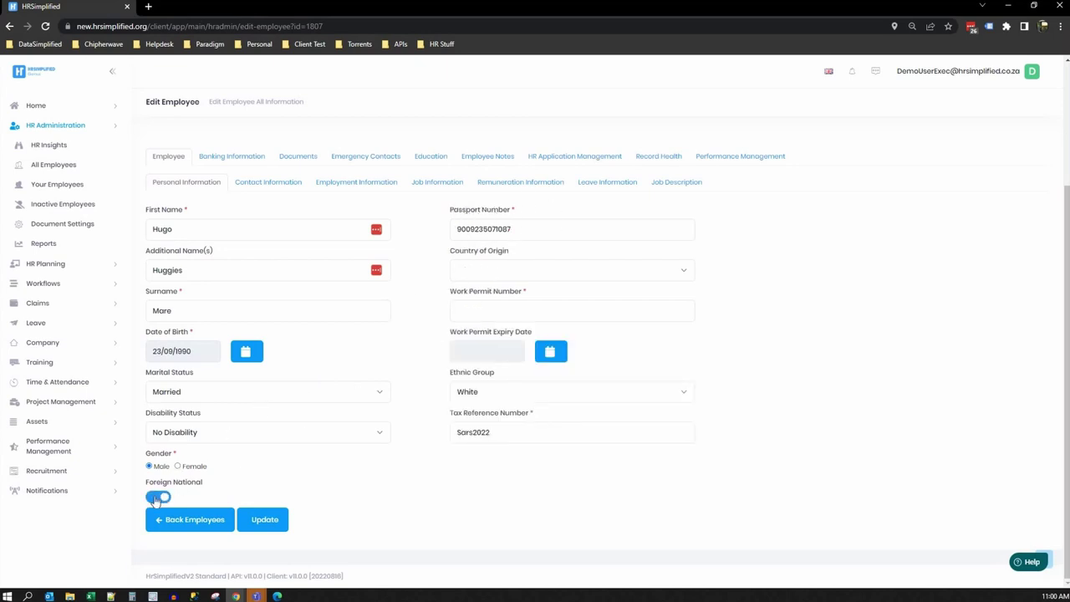
pyautogui.click(159, 481)
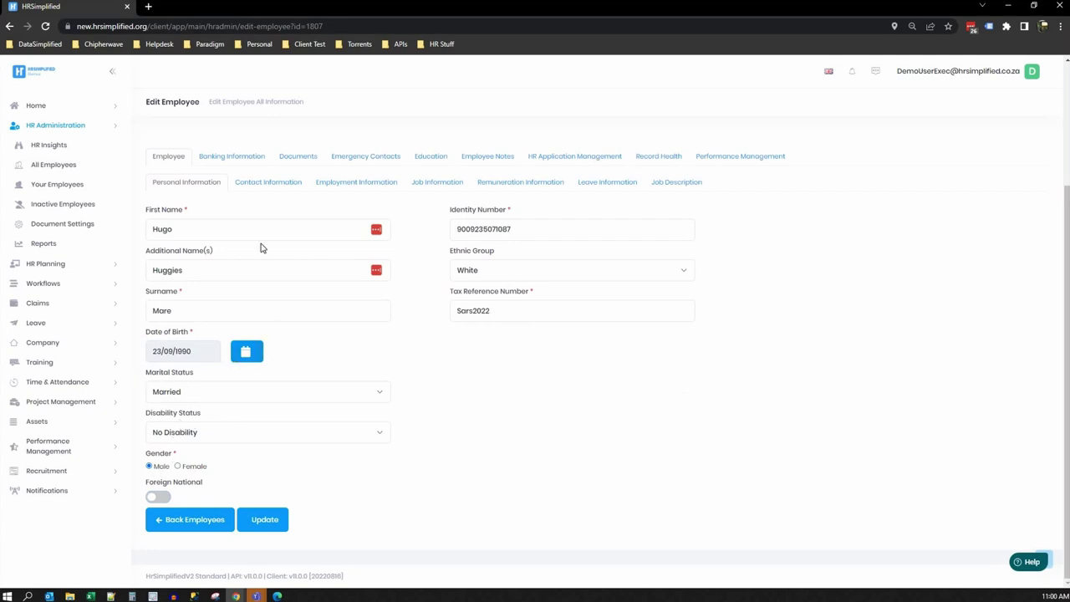
# - View the employee's Contact Information and Employment Information, declining the offer to save an address and checking the Employee Type options
pyautogui.click(277, 183)
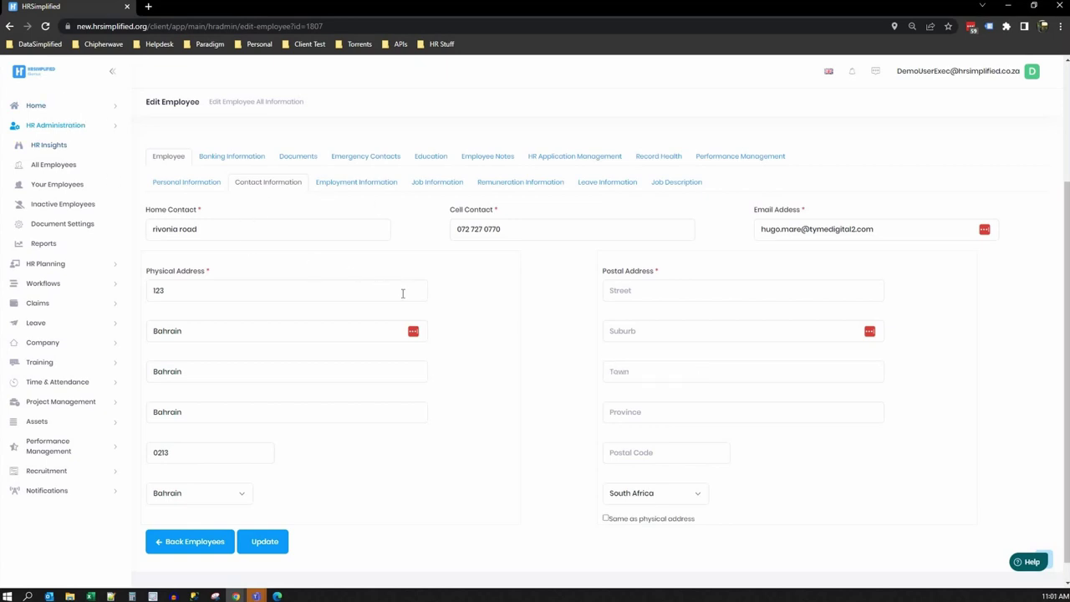
pyautogui.click(337, 189)
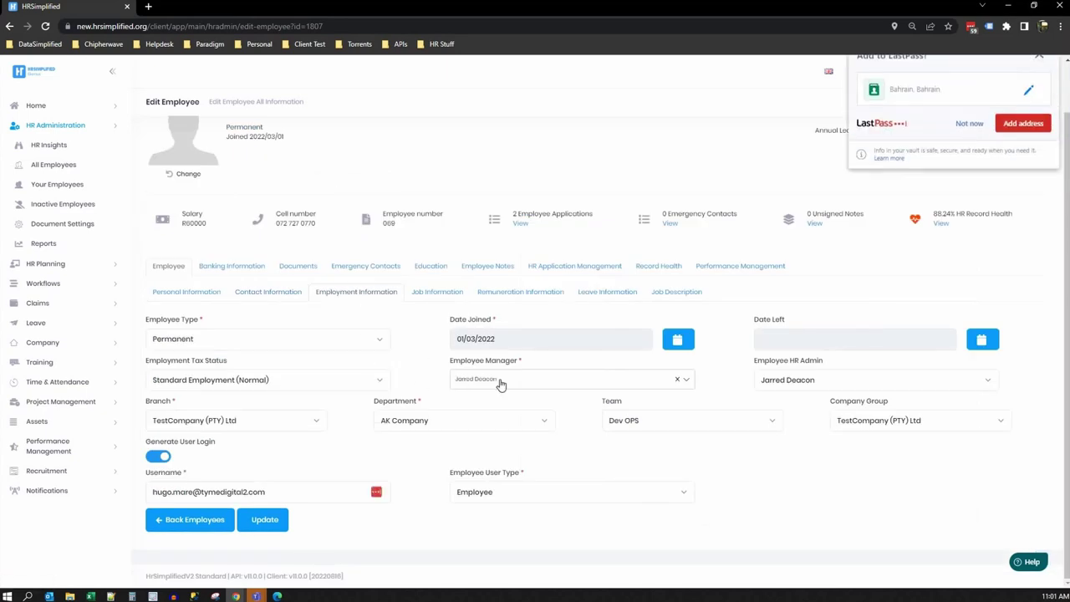
pyautogui.click(967, 145)
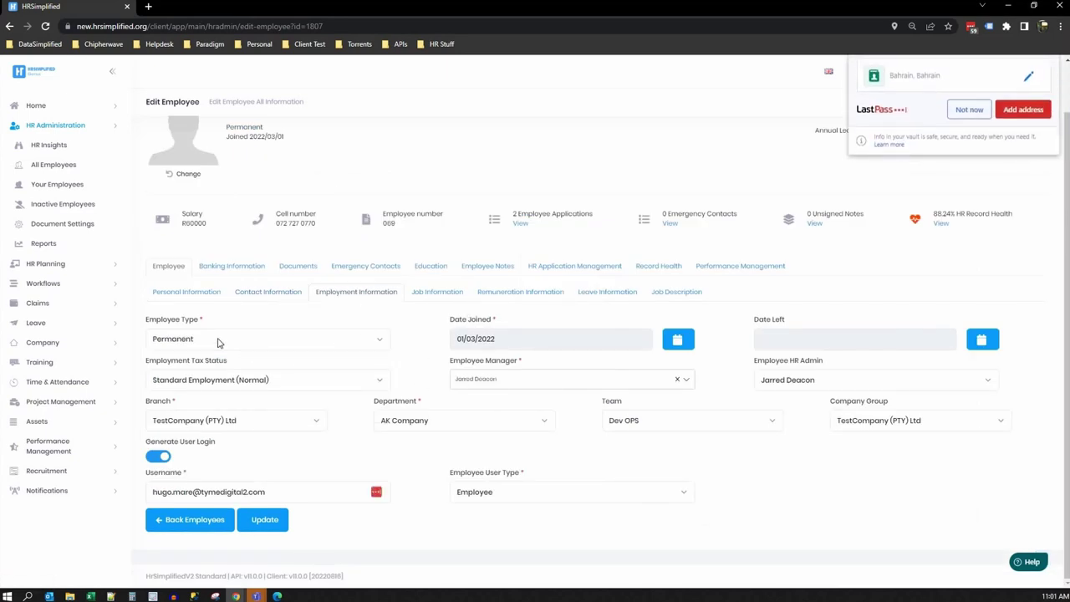
pyautogui.click(194, 343)
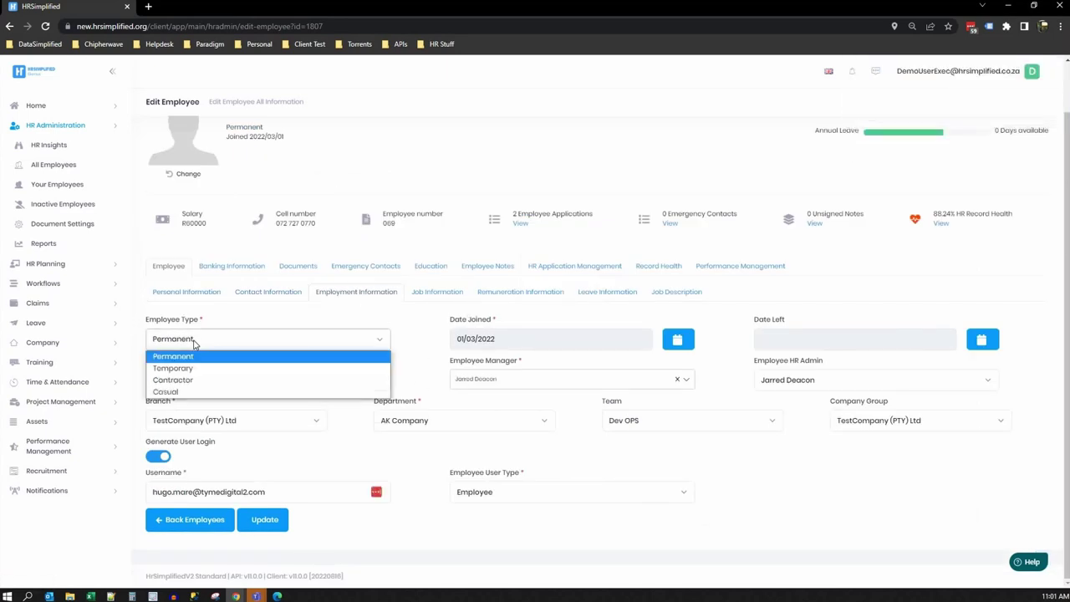
pyautogui.click(248, 320)
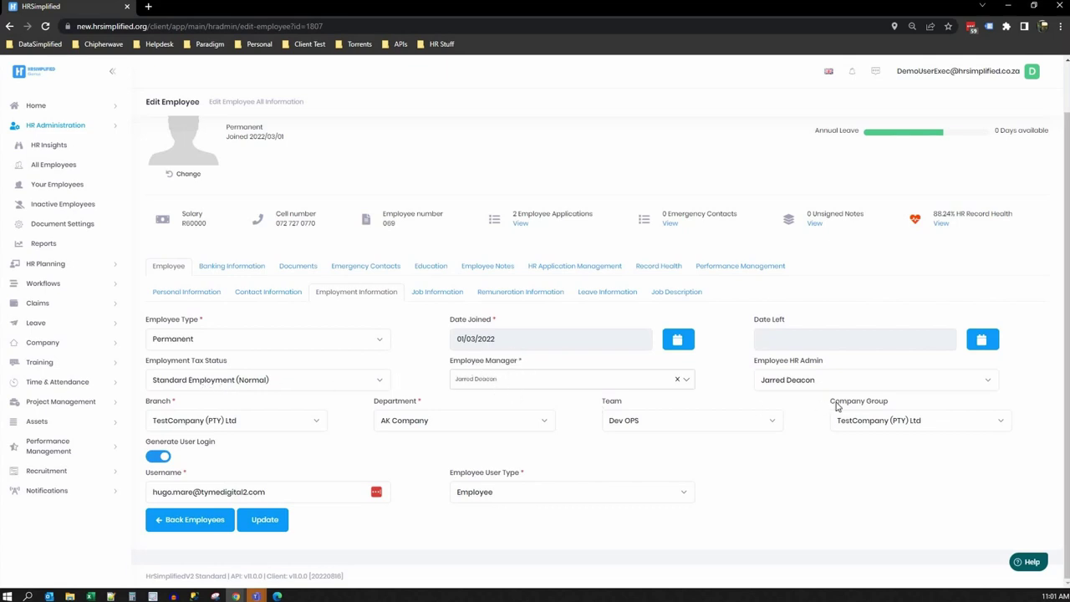
# - Examine the Employee HR Admin field and the available Employee User Type options in Employment Information
pyautogui.moveTo(785, 362); pyautogui.dragTo(825, 367)
pyautogui.click(830, 368)
pyautogui.moveTo(823, 361); pyautogui.dragTo(790, 369)
pyautogui.click(841, 363)
pyautogui.moveTo(824, 360); pyautogui.dragTo(790, 364)
pyautogui.click(750, 473)
pyautogui.click(500, 494)
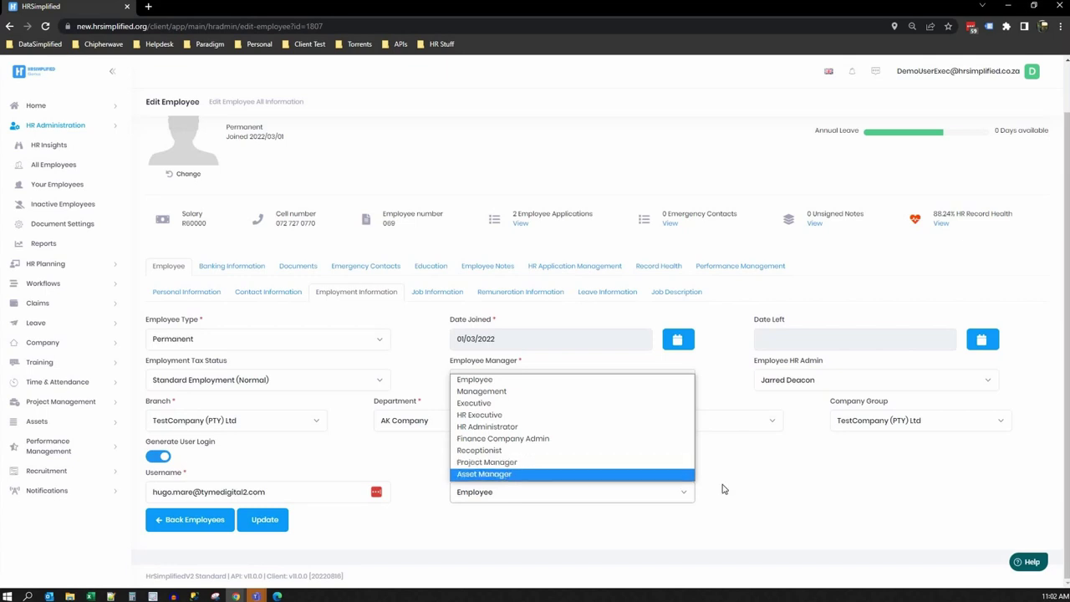
pyautogui.click(753, 495)
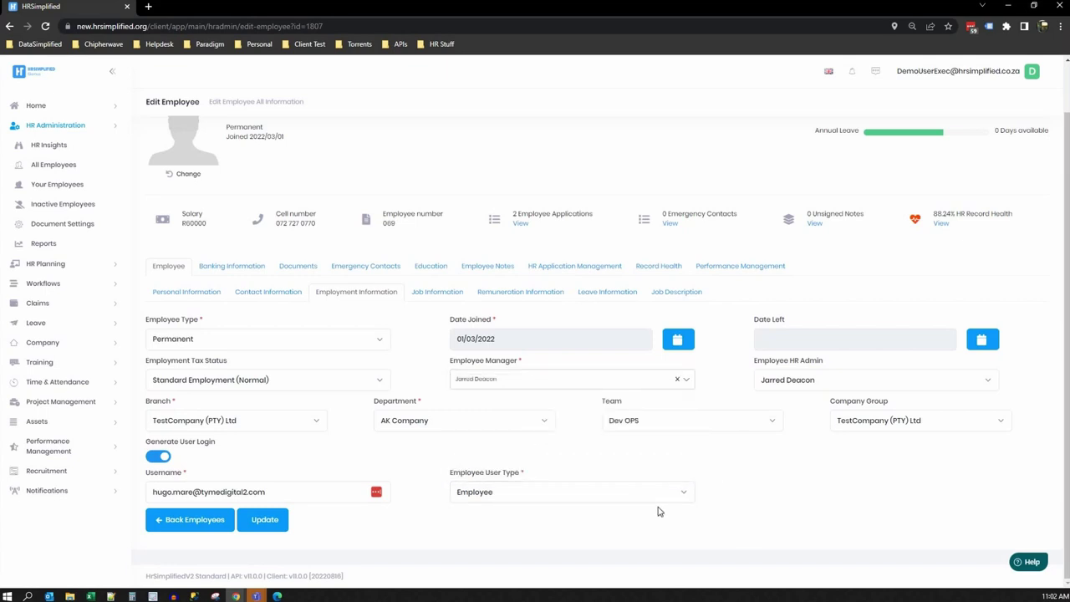
# - View the employee's Job Information, toggling BEEE Status on and back off, and point out the Job Category field
pyautogui.click(430, 294)
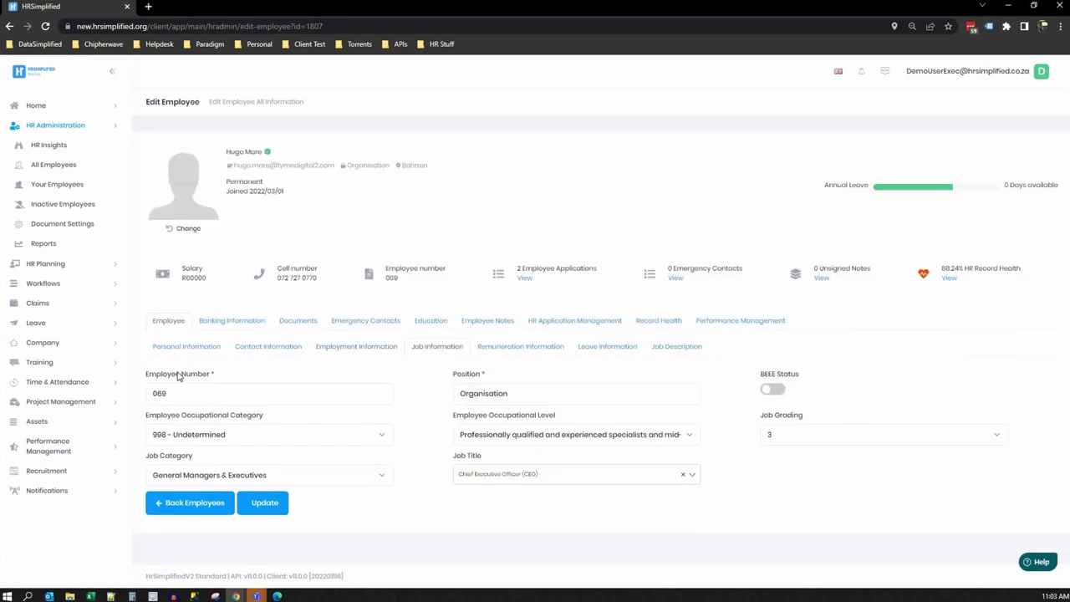
pyautogui.click(774, 391)
pyautogui.click(774, 391)
pyautogui.doubleClick(168, 457)
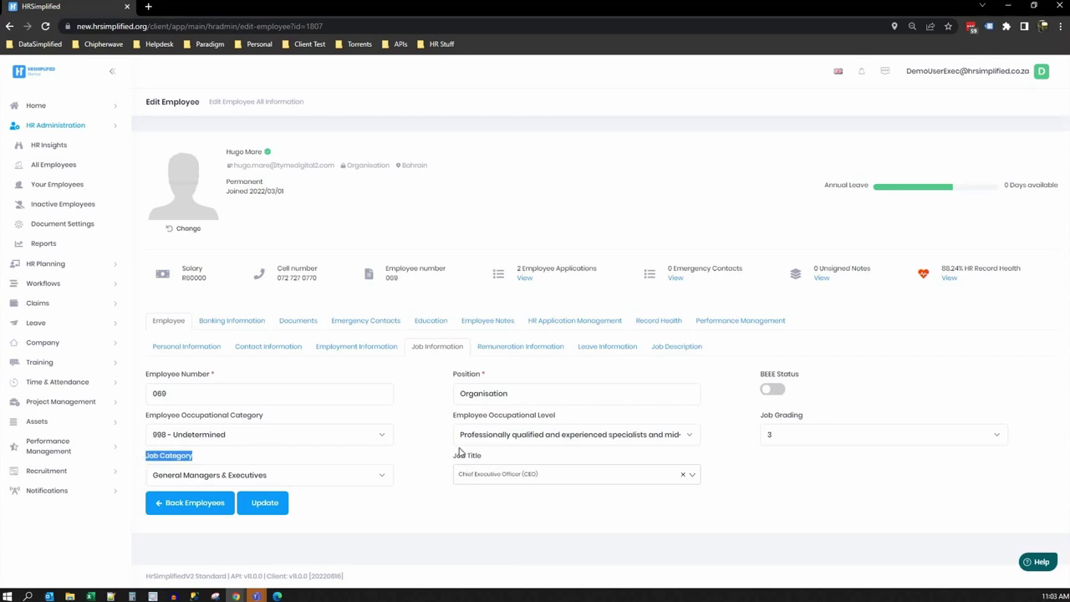
# - Switch Job Category to Accounting & Finance to view its job titles, and restore it to General Managers & Executives
pyautogui.click(314, 480)
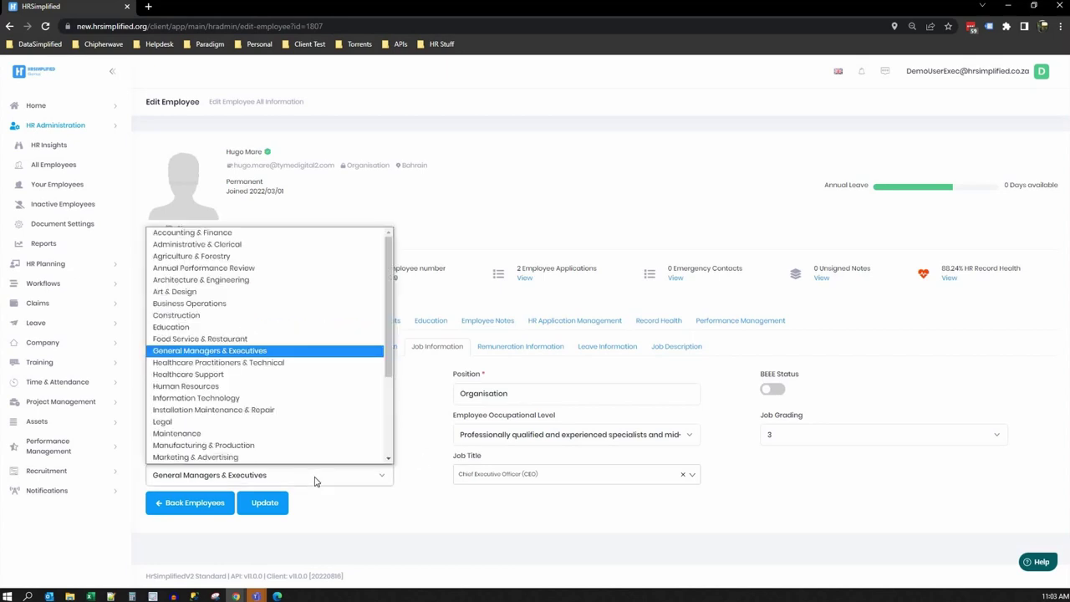
pyautogui.click(211, 235)
pyautogui.click(507, 474)
pyautogui.click(507, 474)
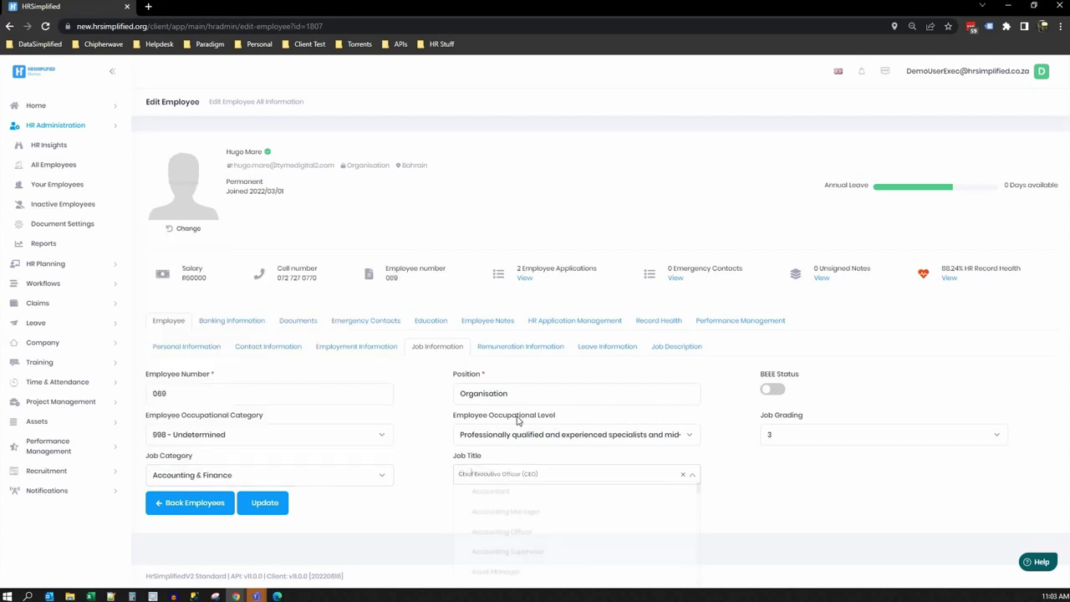
pyautogui.click(254, 478)
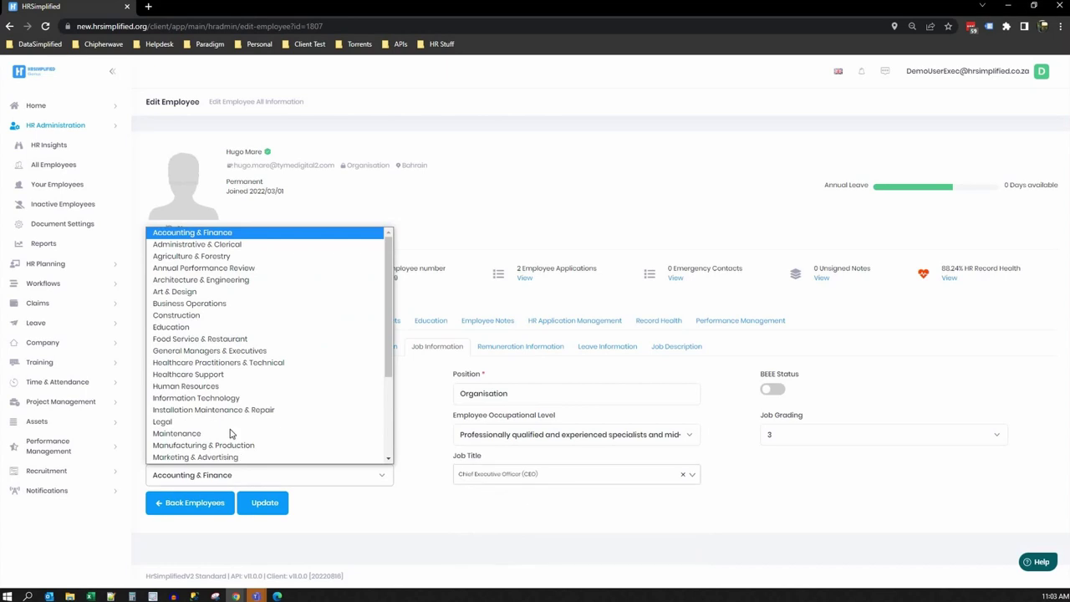
pyautogui.click(209, 351)
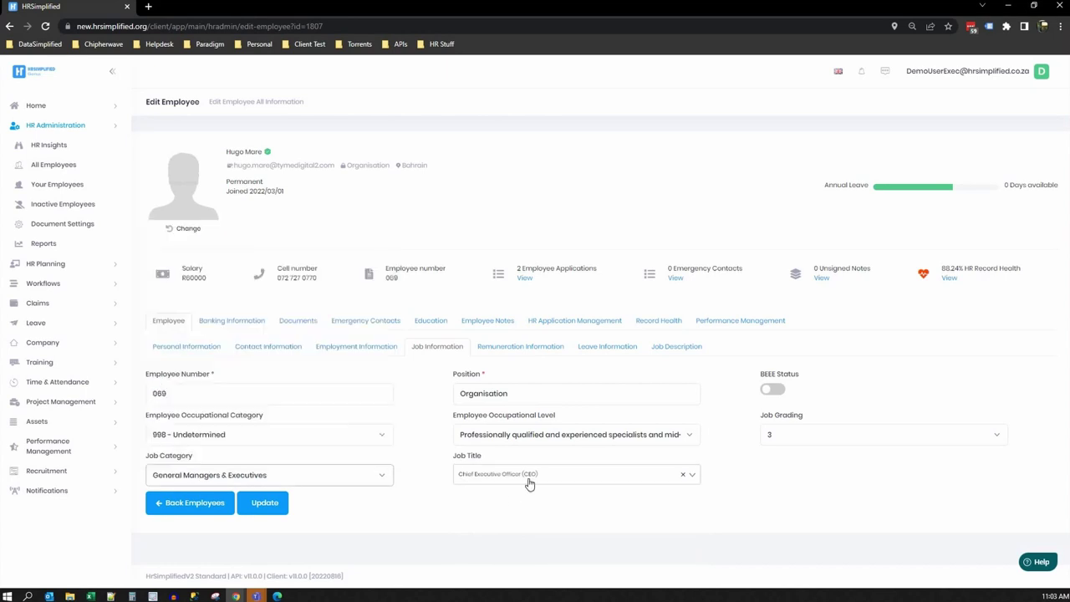
# - Browse the job titles available for the General Managers & Executives category without changing the selection
pyautogui.click(526, 480)
pyautogui.scroll(-2, 544, 535)
pyautogui.scroll(-3, 532, 554)
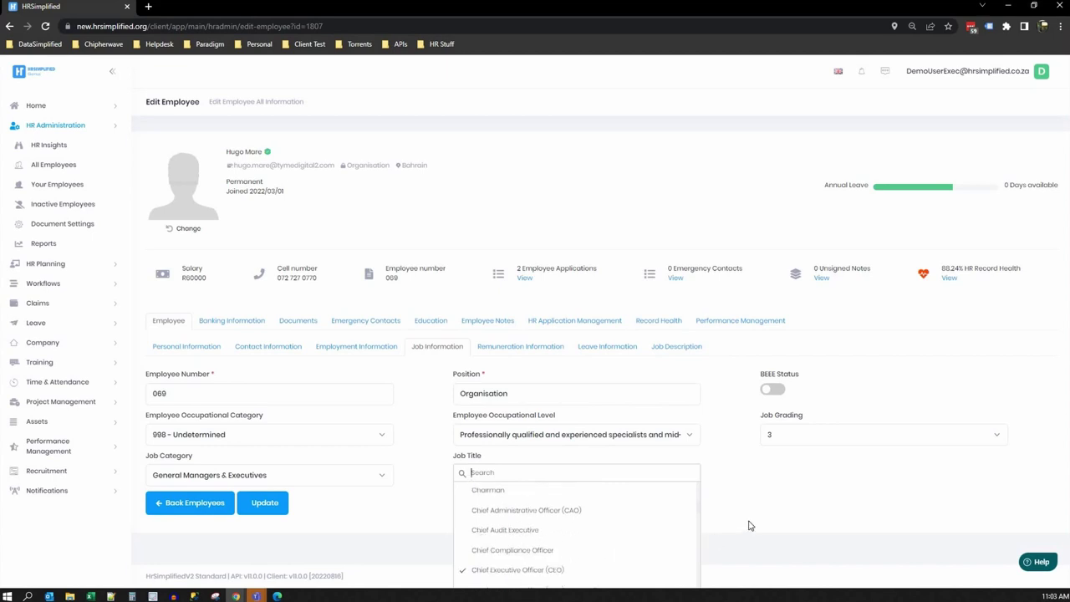
pyautogui.click(414, 499)
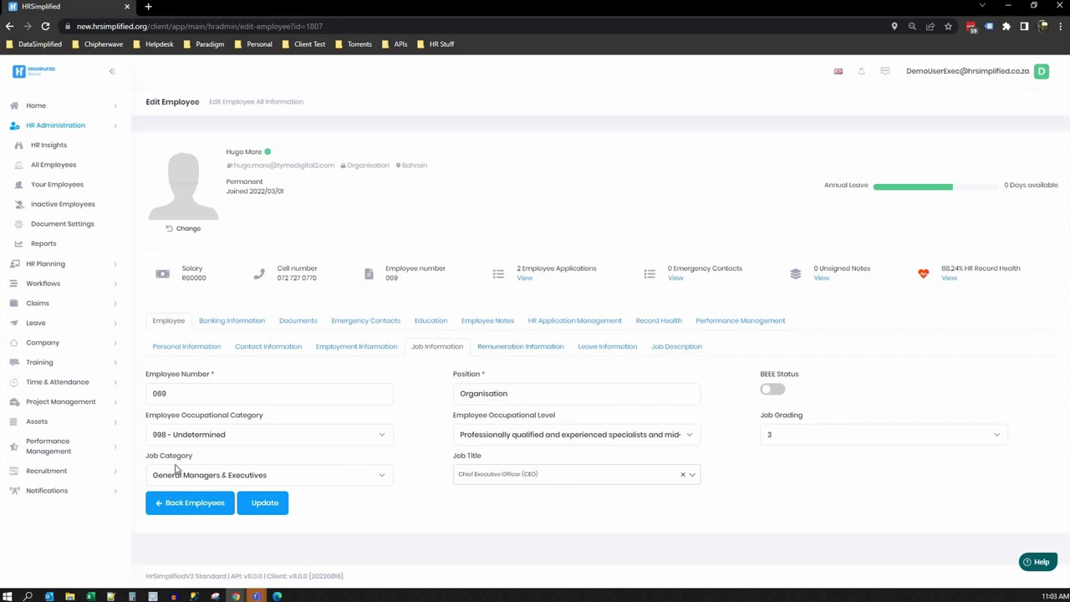
# - View the employee's Remuneration Information and check the Employee Payment Type and Payment Frequency options
pyautogui.click(546, 350)
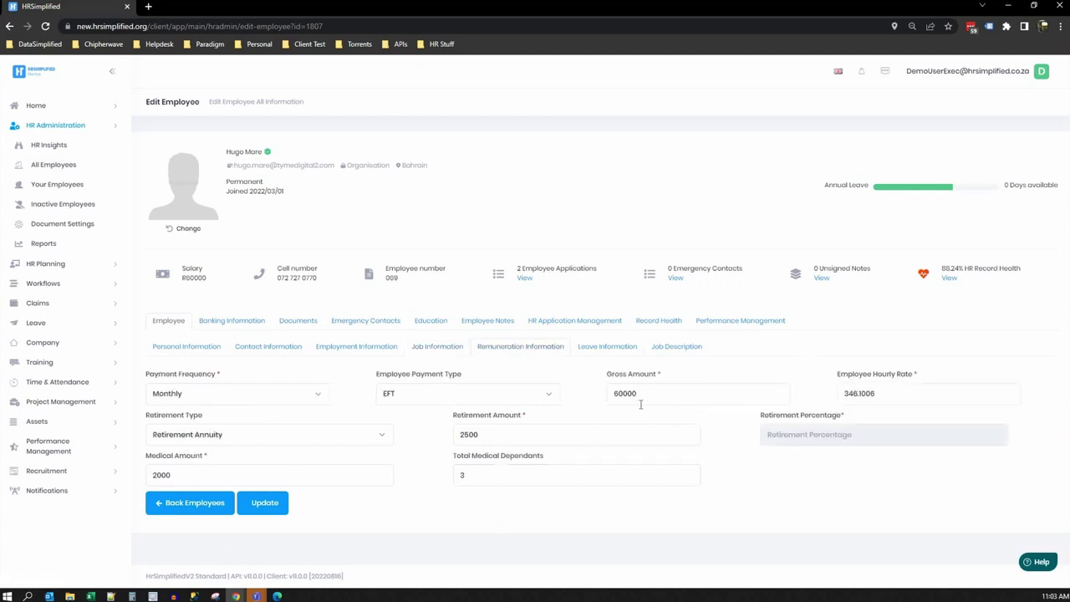
pyautogui.click(399, 396)
pyautogui.click(237, 405)
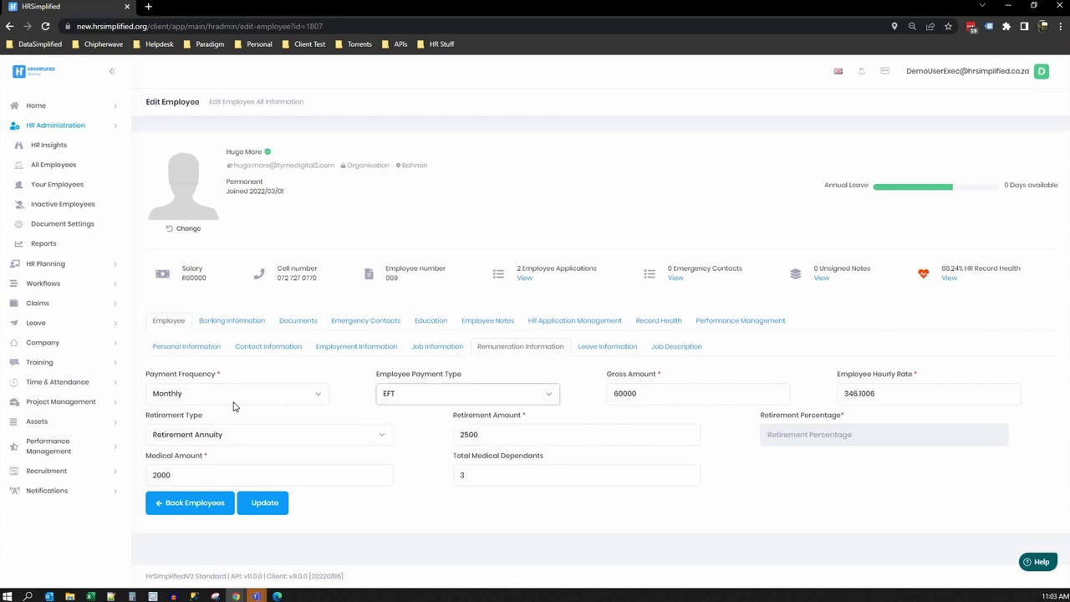
pyautogui.click(222, 399)
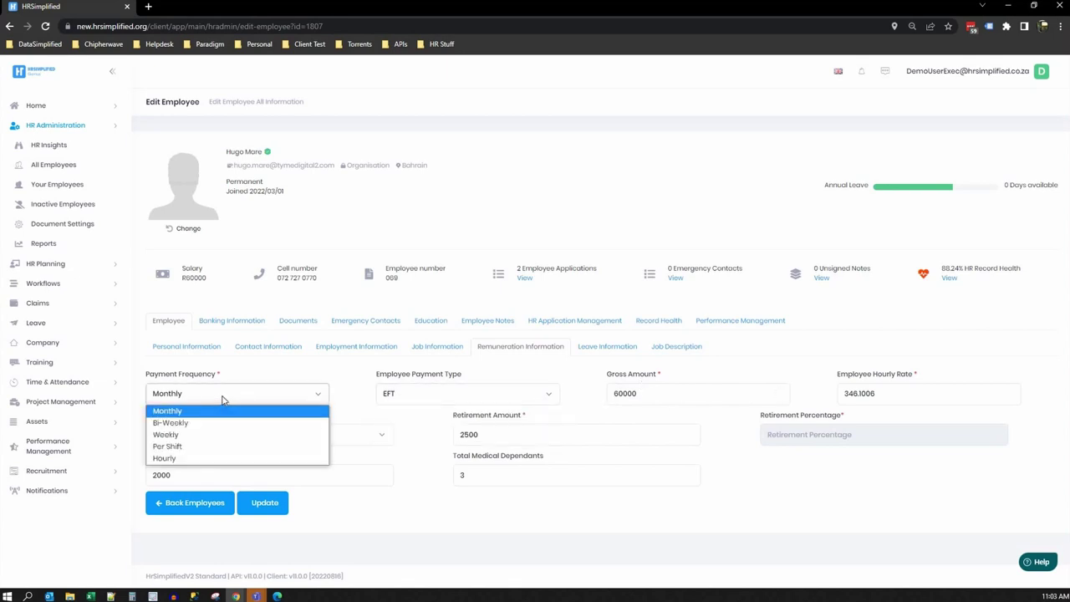
pyautogui.click(222, 400)
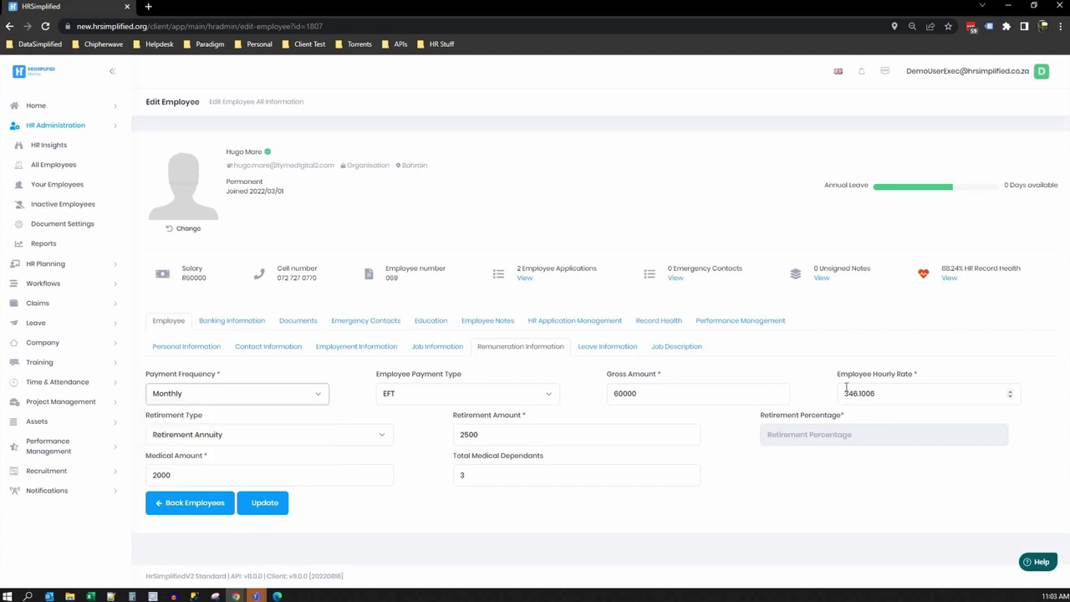
# - Examine the Employee Hourly Rate and Gross Amount fields and the available Retirement Type options
pyautogui.moveTo(897, 390); pyautogui.dragTo(813, 404)
pyautogui.moveTo(648, 398); pyautogui.dragTo(609, 396)
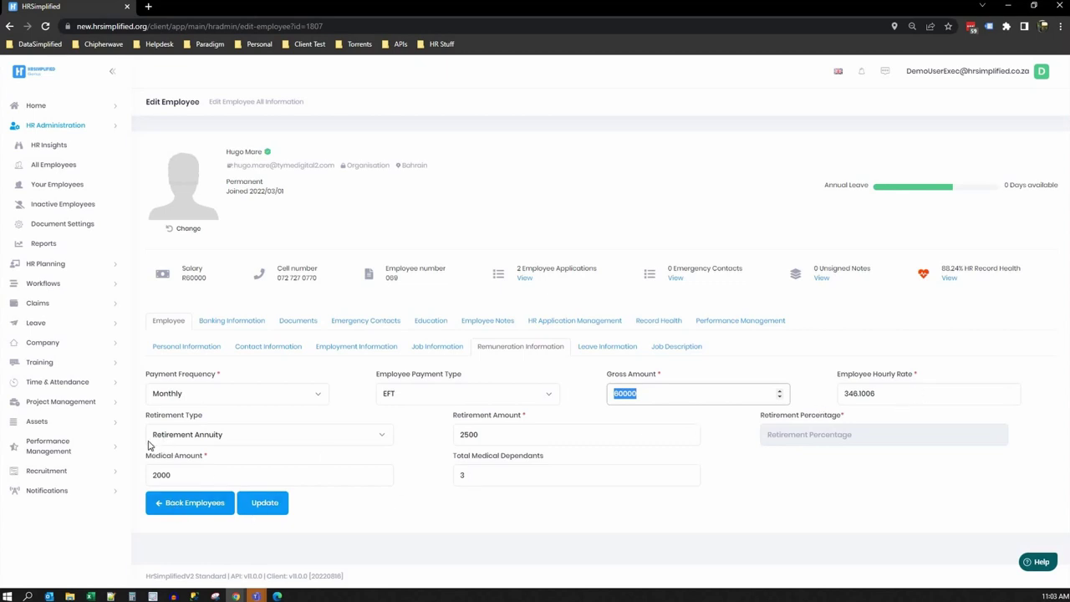
pyautogui.click(214, 437)
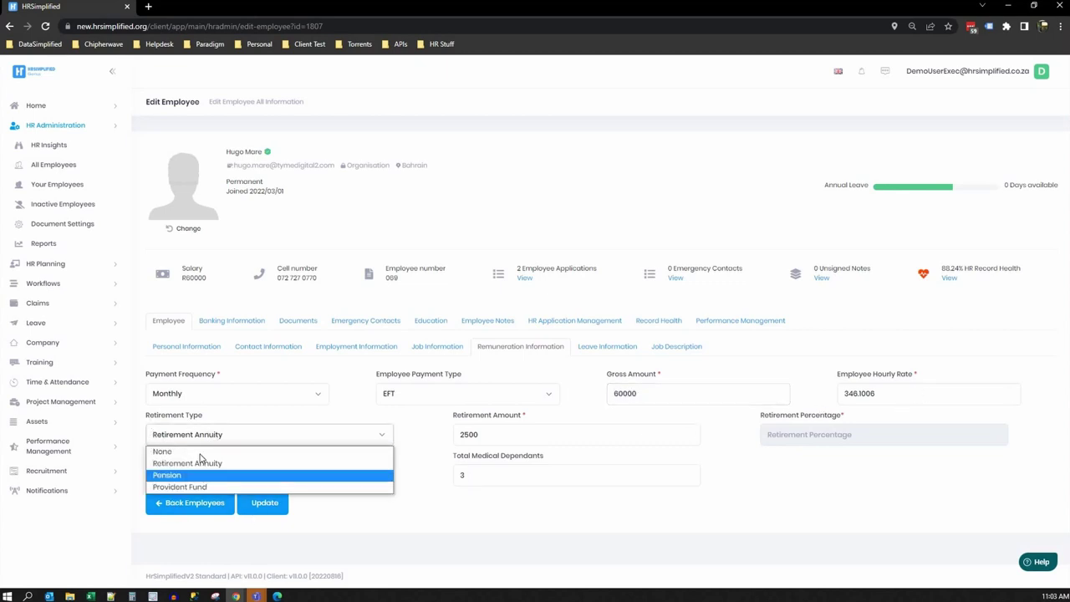
pyautogui.click(401, 482)
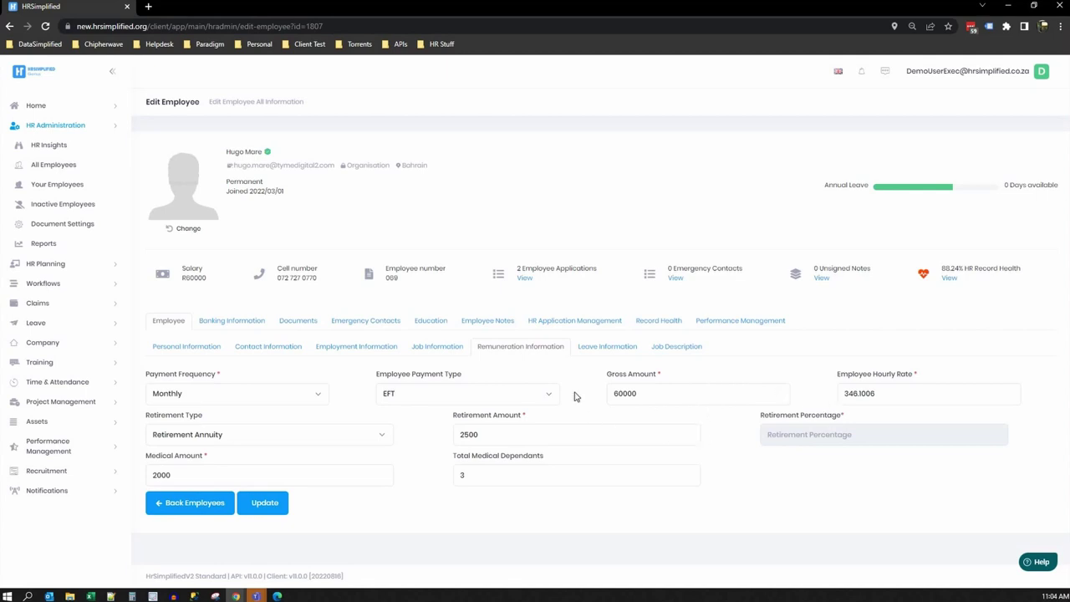
# - View the employee's Leave Information
pyautogui.click(599, 351)
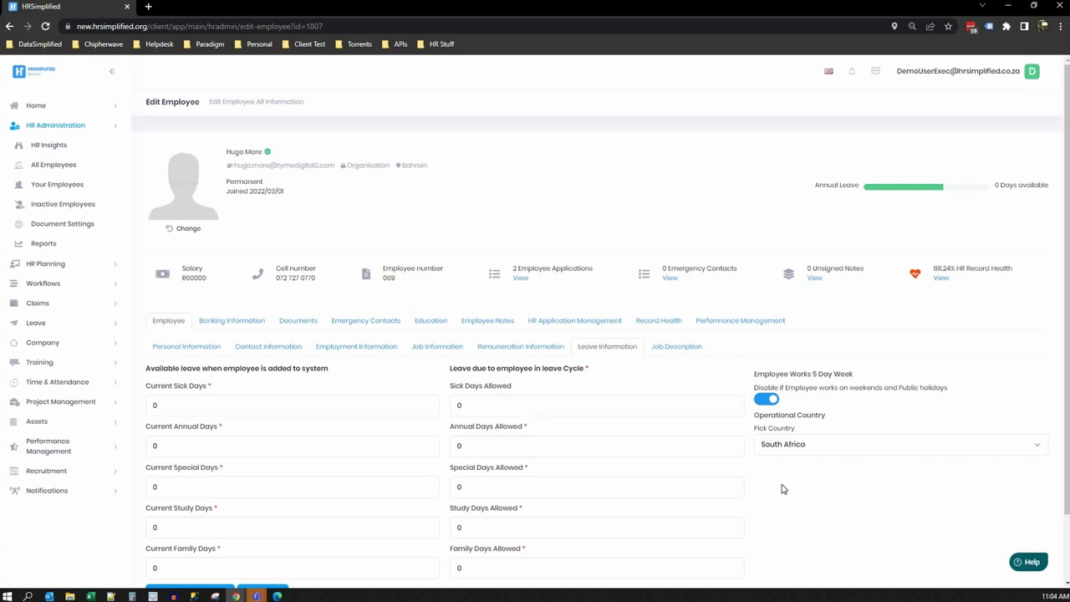
# - Set the employee's current sick days to 30 in the leave information
pyautogui.scroll(-2, 781, 487)
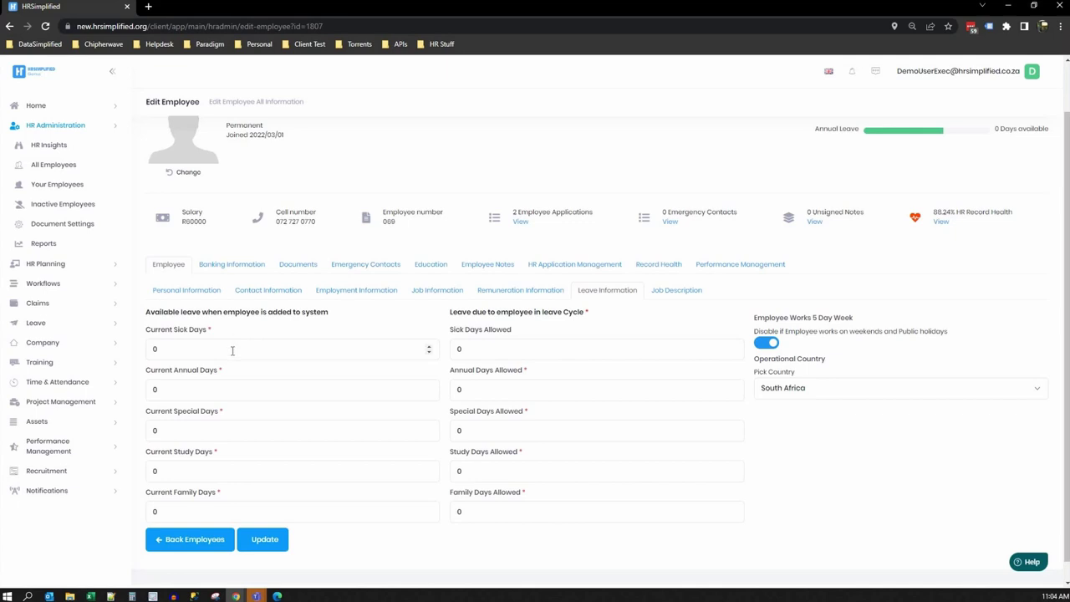
pyautogui.press('Tab')
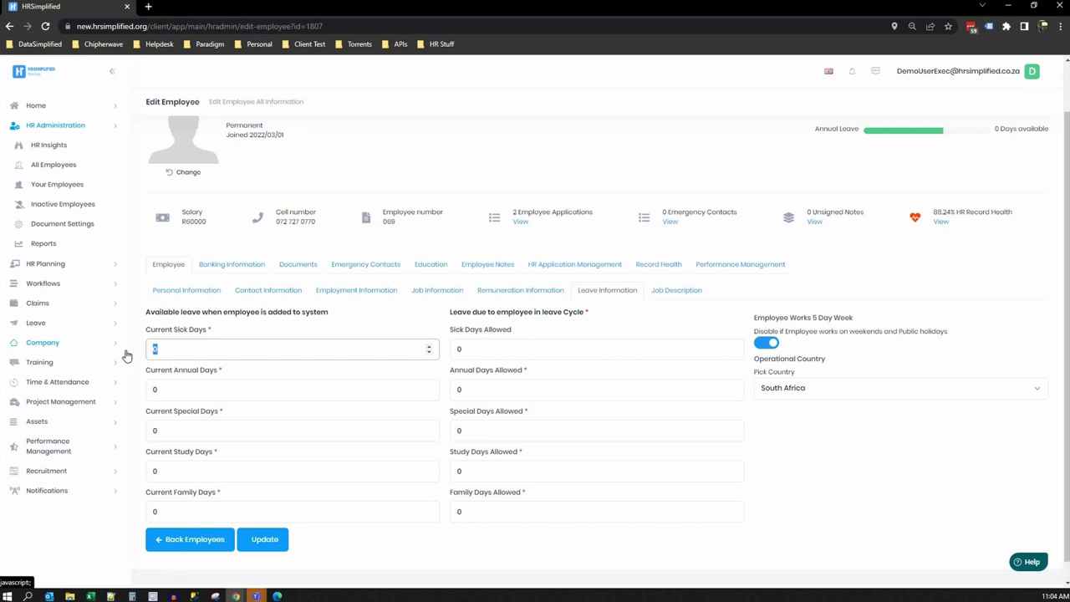
pyautogui.write('30')
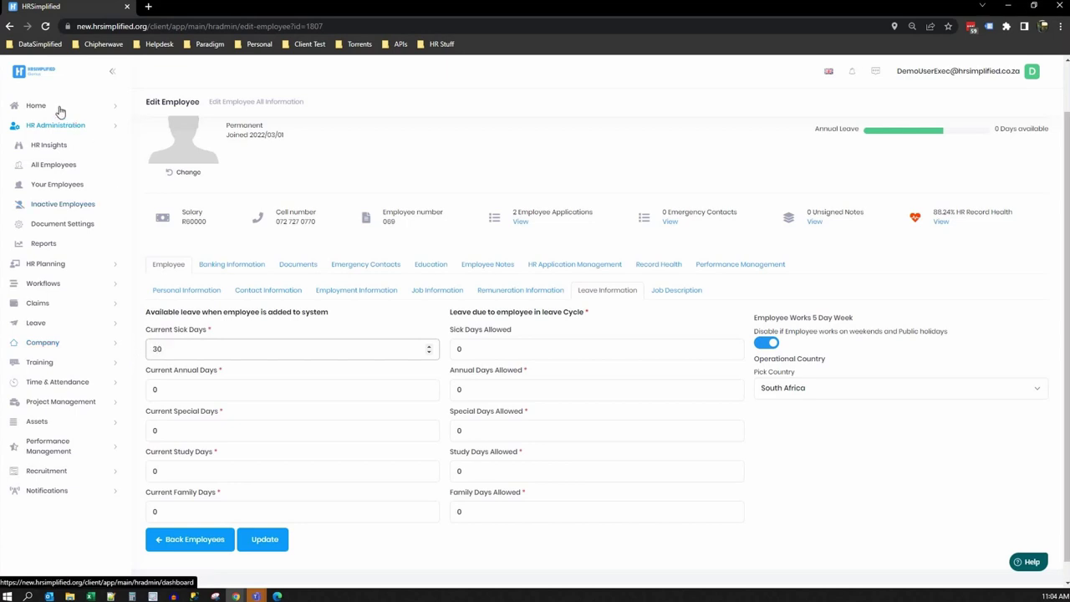
pyautogui.scroll(2, 335, 192)
pyautogui.scroll(-2, 336, 294)
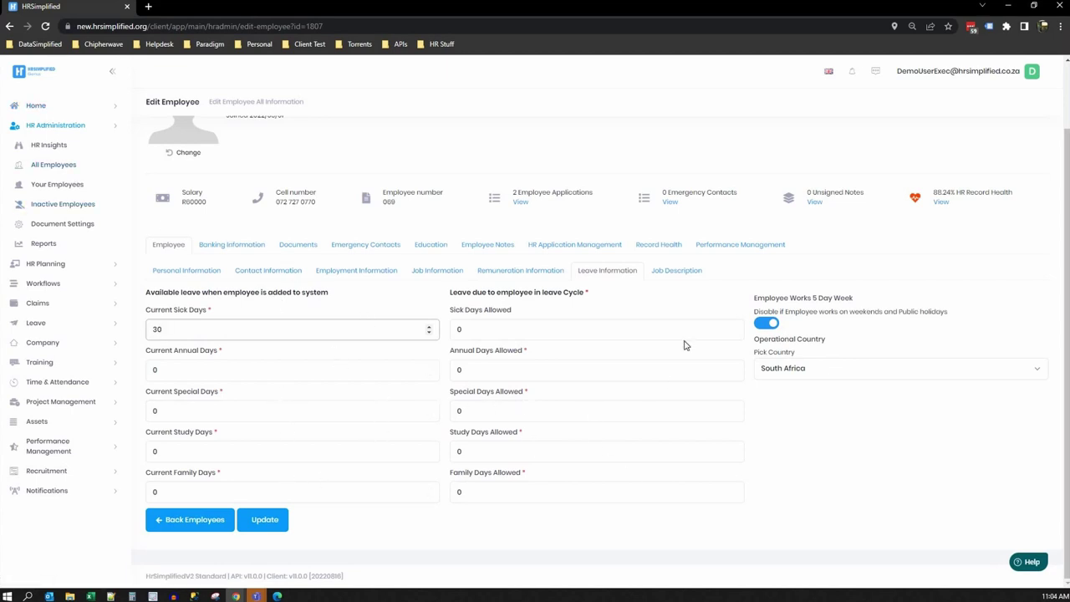
# - Set the employee's annual days allowed to 15 and the current annual days to 2.5
pyautogui.click(513, 330)
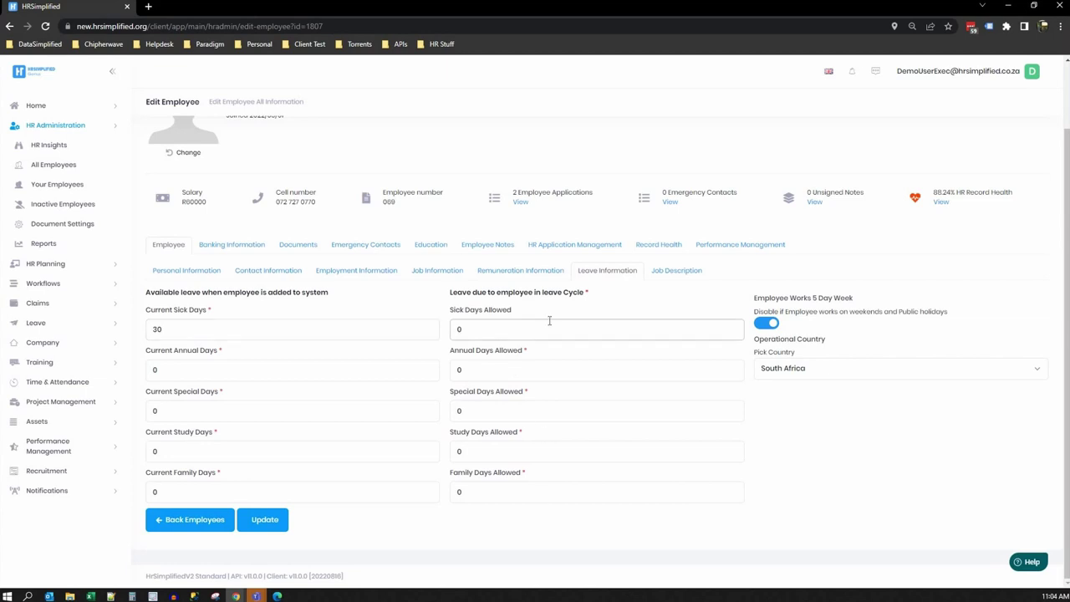
pyautogui.press('Tab')
pyautogui.write('15')
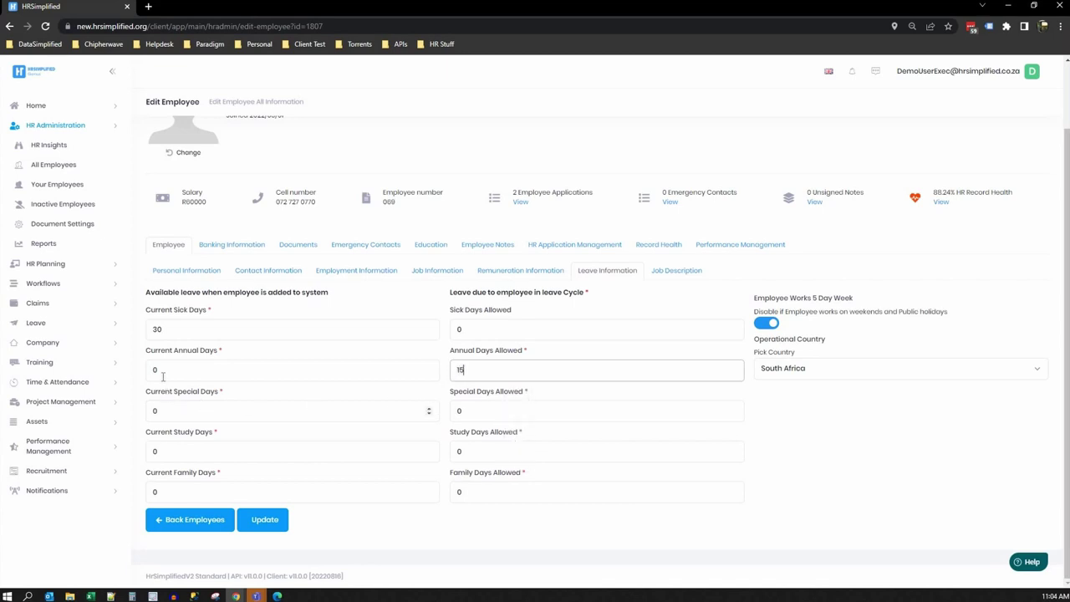
pyautogui.doubleClick(155, 370)
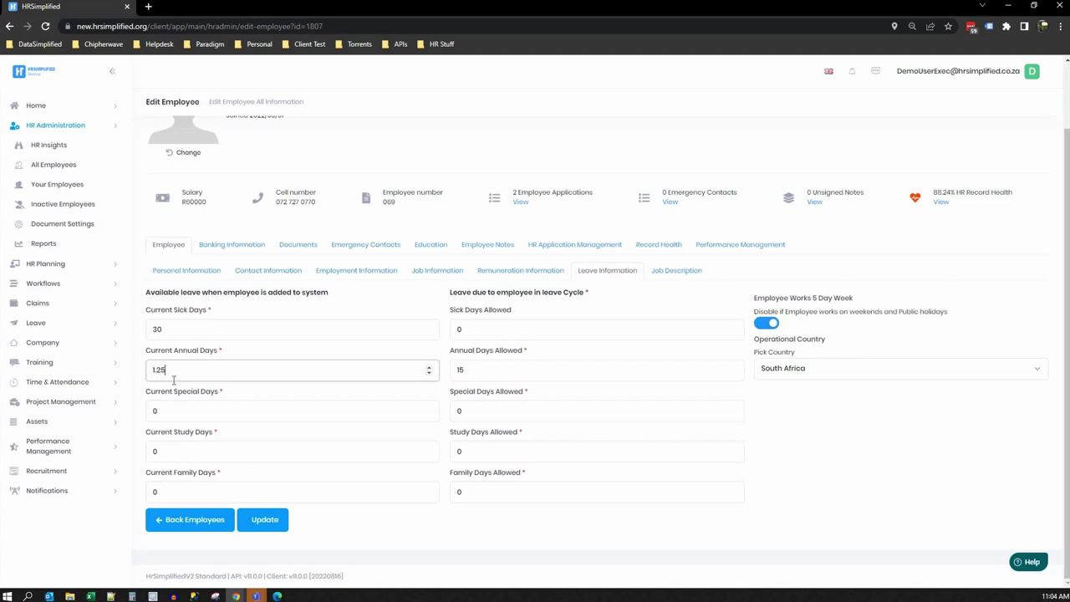
pyautogui.moveTo(205, 369); pyautogui.dragTo(145, 372)
pyautogui.write('2')
pyautogui.click(243, 348)
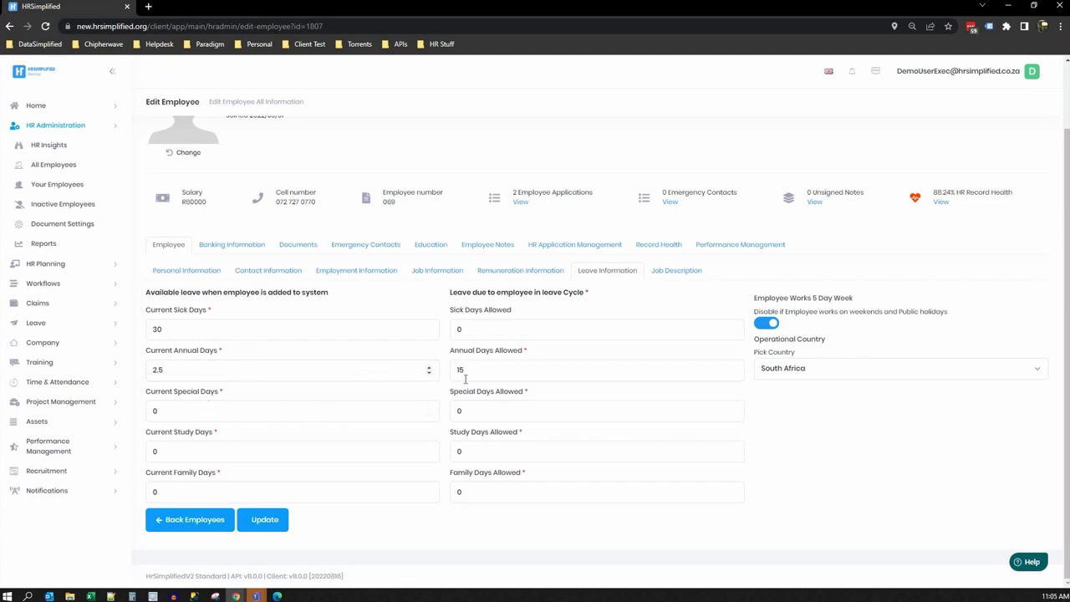
# - Set the sick days allowed in the employee's leave cycle to 30
pyautogui.moveTo(467, 371); pyautogui.dragTo(450, 375)
pyautogui.doubleClick(452, 331)
pyautogui.write('3')
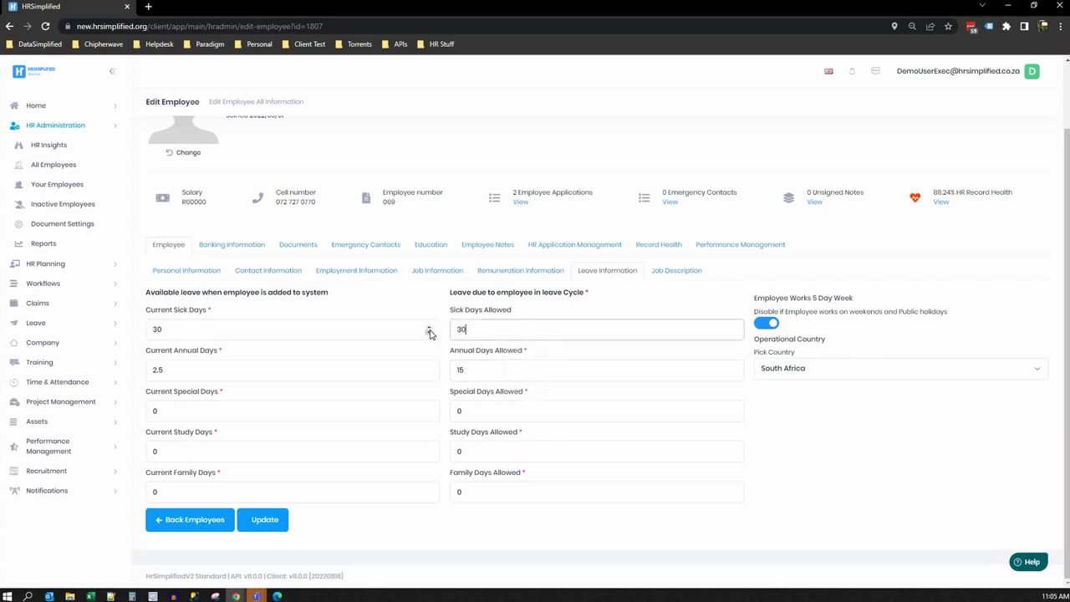
pyautogui.write('0')
pyautogui.moveTo(520, 309); pyautogui.dragTo(441, 319)
pyautogui.doubleClick(199, 331)
pyautogui.click(171, 326)
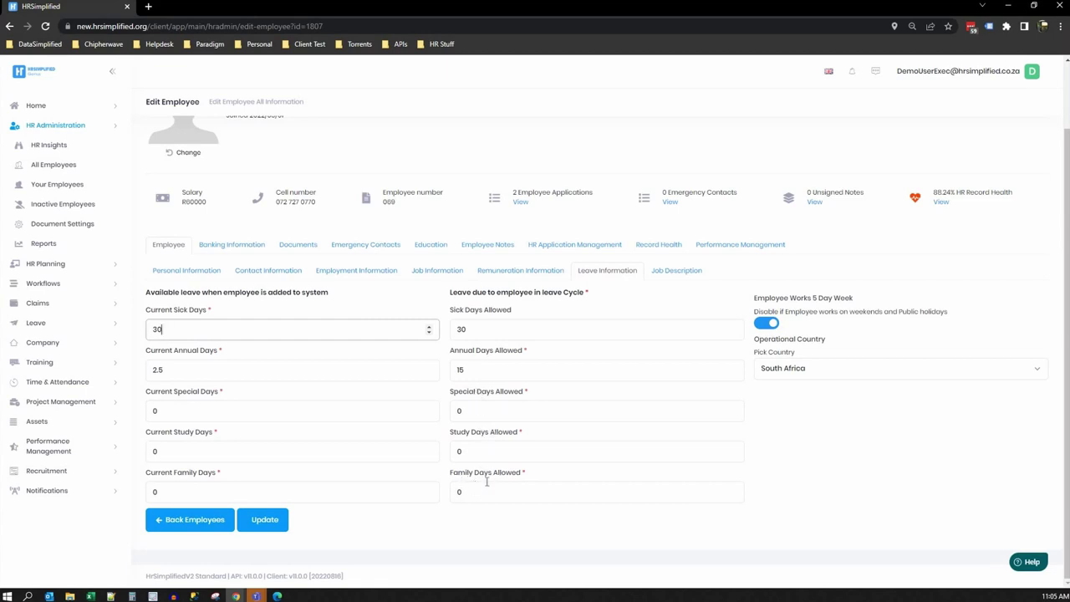
# - Set the special, study and family days allowed in the leave cycle to 5 each
pyautogui.doubleClick(450, 411)
pyautogui.write('5')
pyautogui.doubleClick(455, 451)
pyautogui.write('5')
pyautogui.click(457, 491)
pyautogui.press('BackSpace')
pyautogui.write('5')
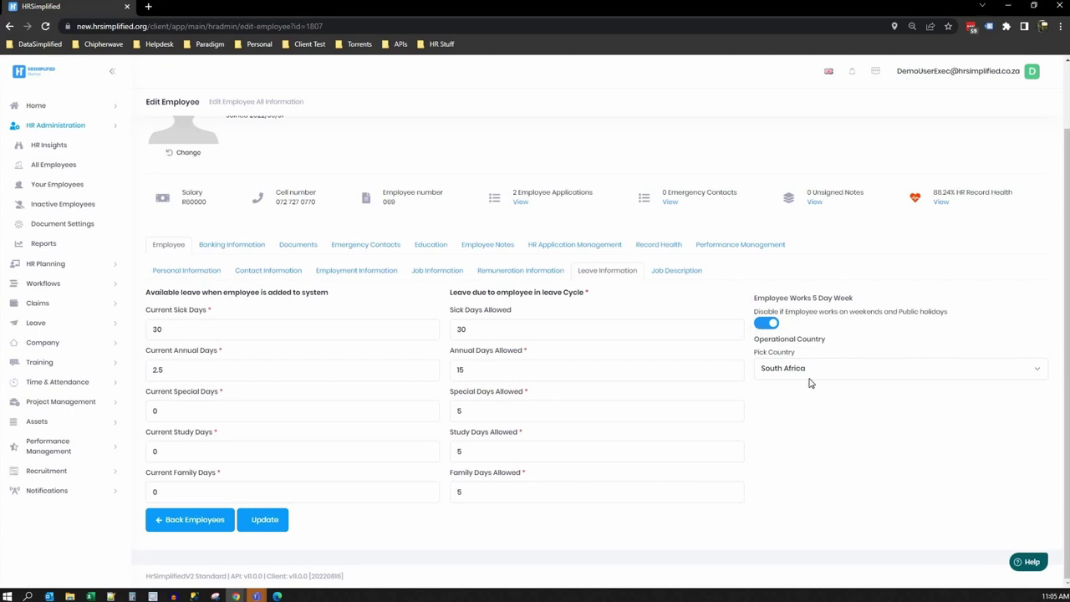
# - Switch the employee's five-day work week setting off and back on
pyautogui.click(765, 323)
pyautogui.moveTo(850, 312); pyautogui.dragTo(949, 316)
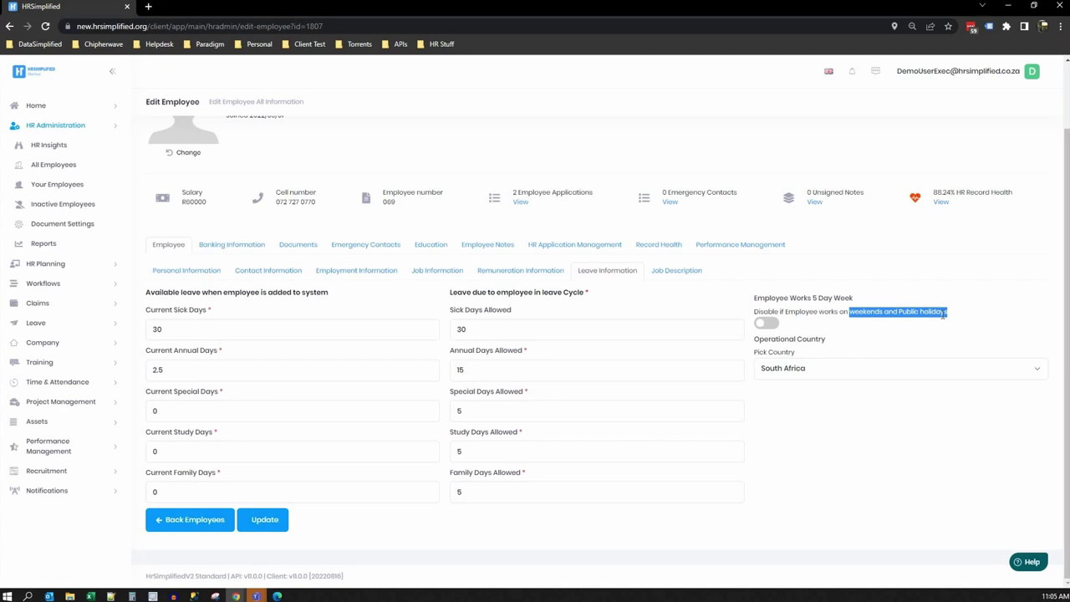
pyautogui.click(767, 323)
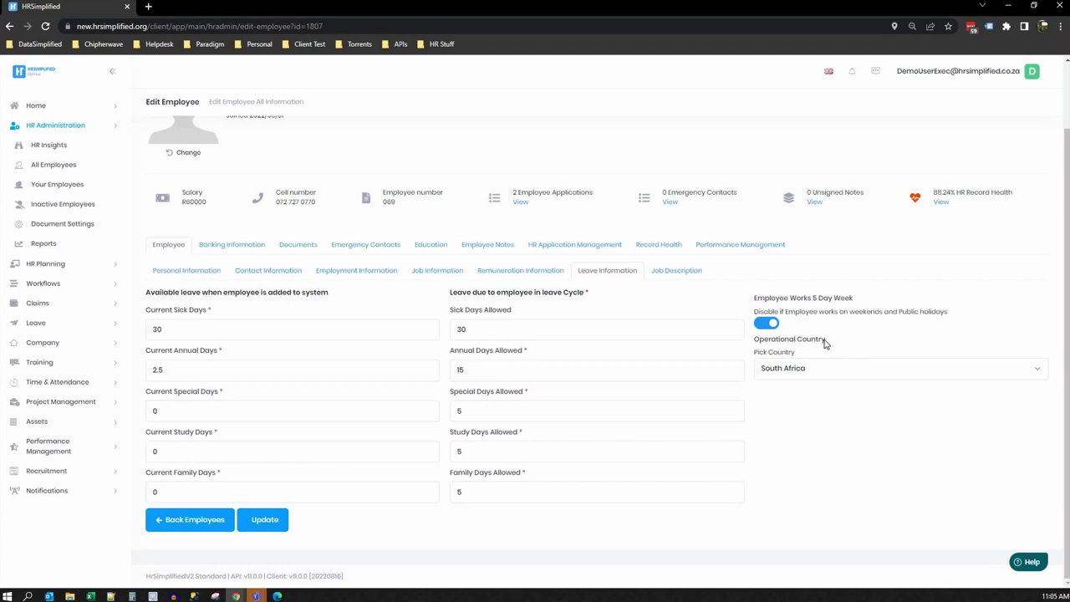
pyautogui.moveTo(774, 346); pyautogui.dragTo(828, 342)
pyautogui.click(771, 349)
# - View the employee's job description, and open the Chief Executive Officer (CEO) position from the Capacity Planner for management
pyautogui.click(665, 274)
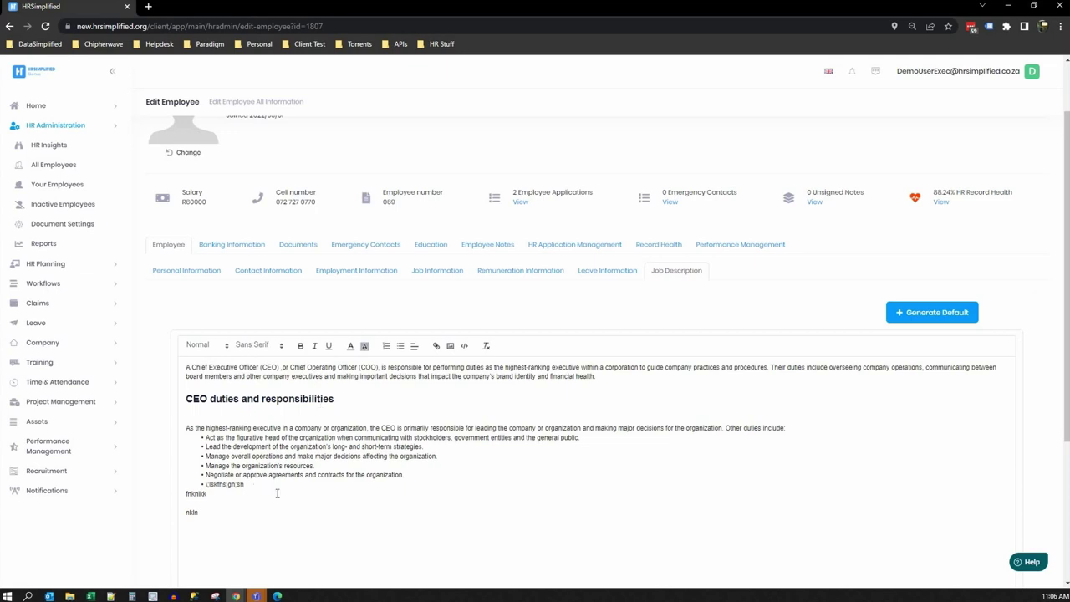
pyautogui.click(54, 266)
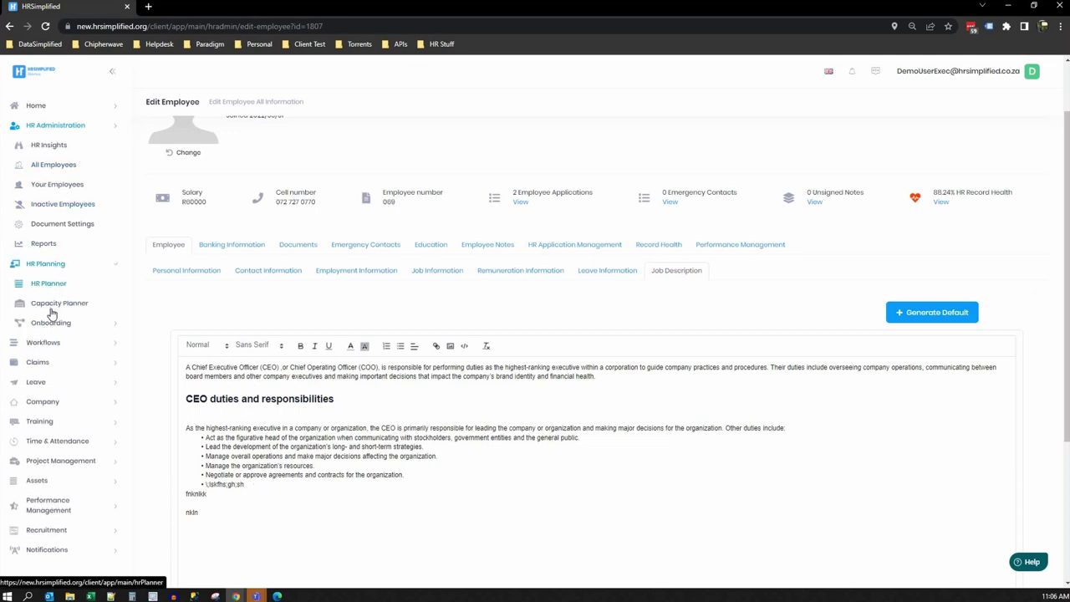
pyautogui.click(51, 306)
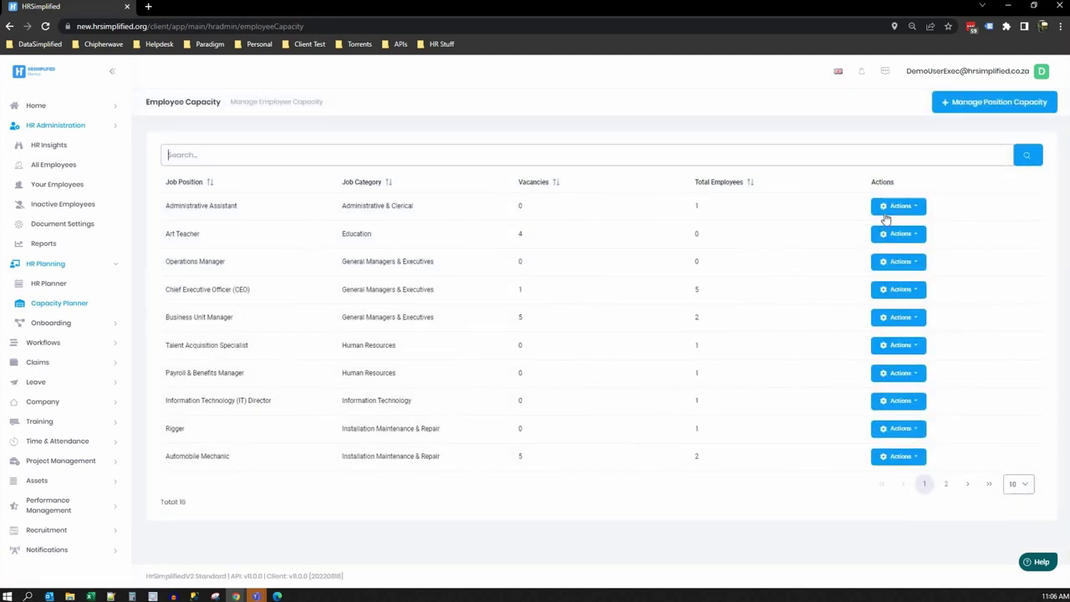
pyautogui.click(882, 315)
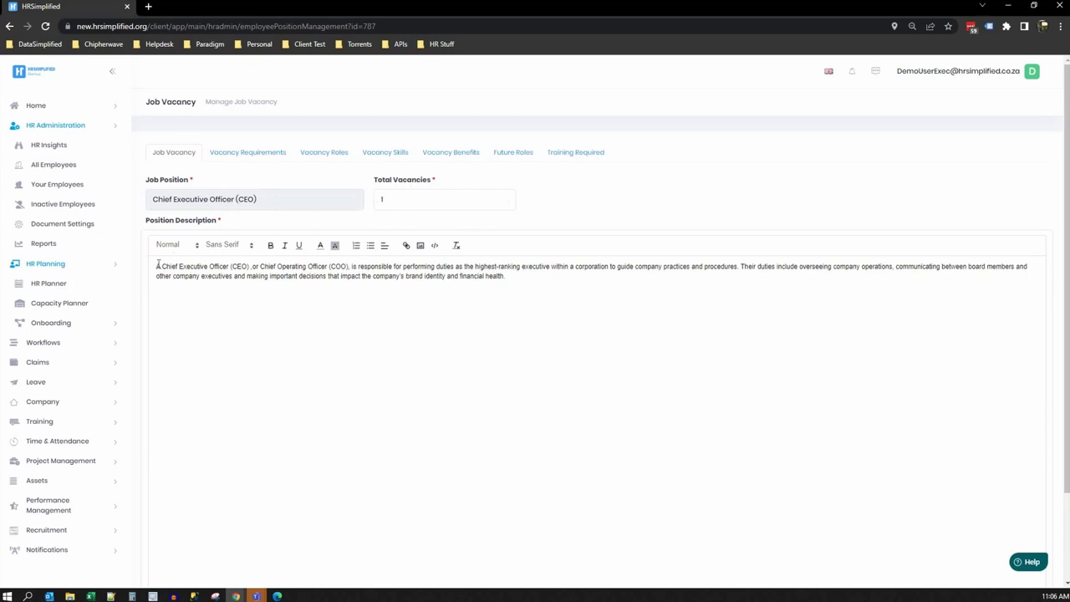
# - Review the CEO vacancy's requirements, roles, skills, benefits, future roles and required training, including the course type options
pyautogui.click(242, 156)
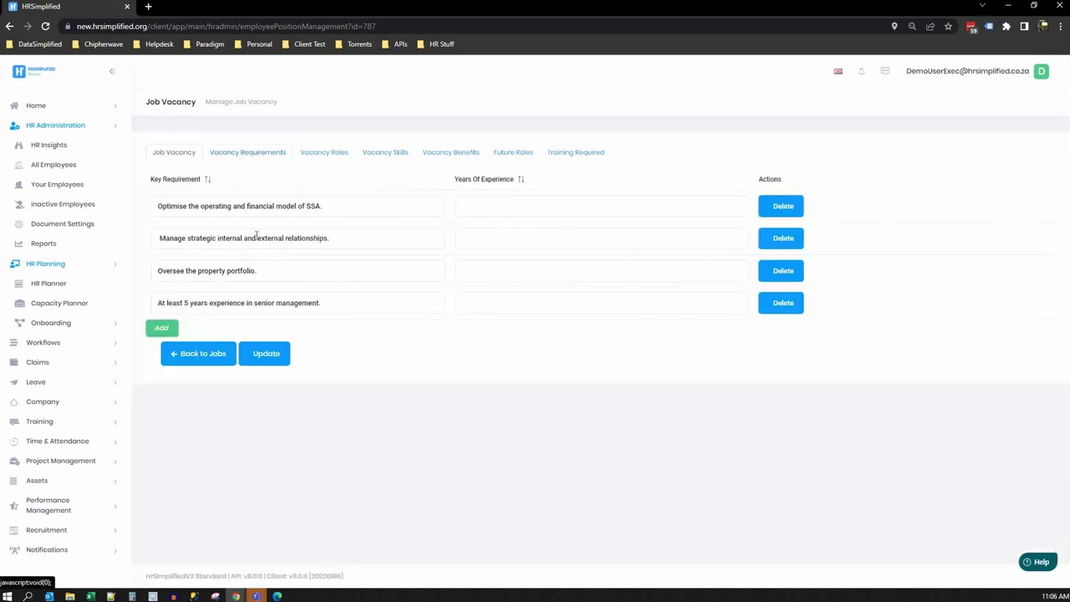
pyautogui.click(313, 158)
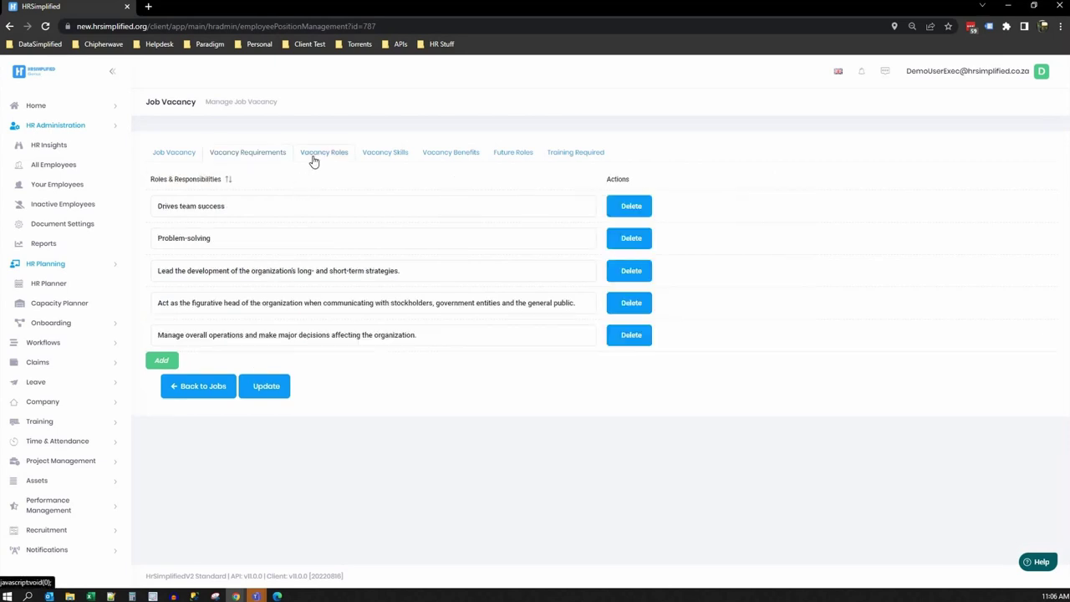
pyautogui.click(392, 153)
pyautogui.click(456, 159)
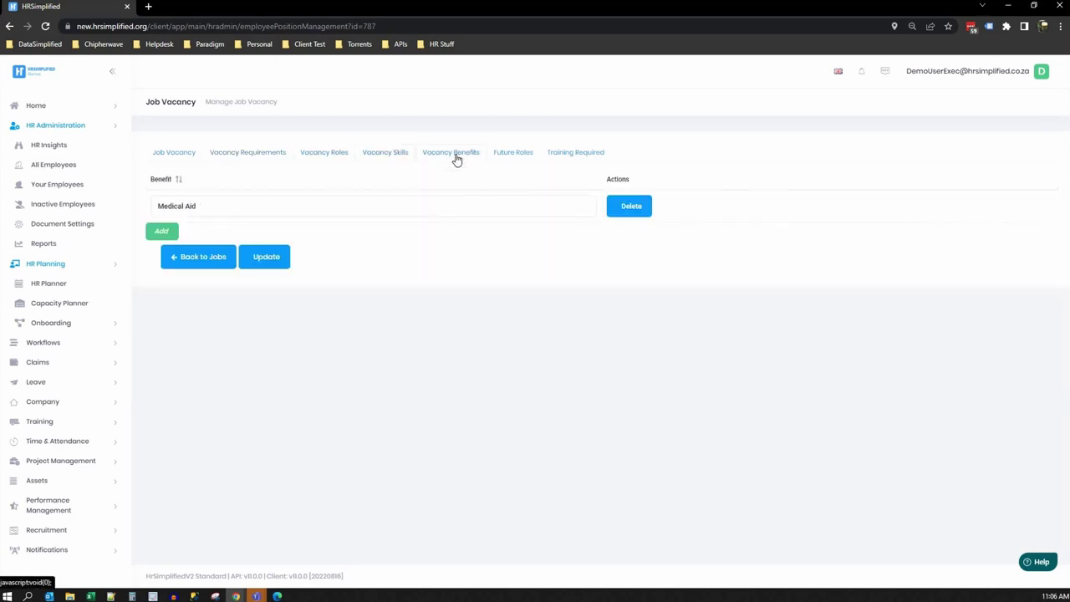
pyautogui.click(511, 156)
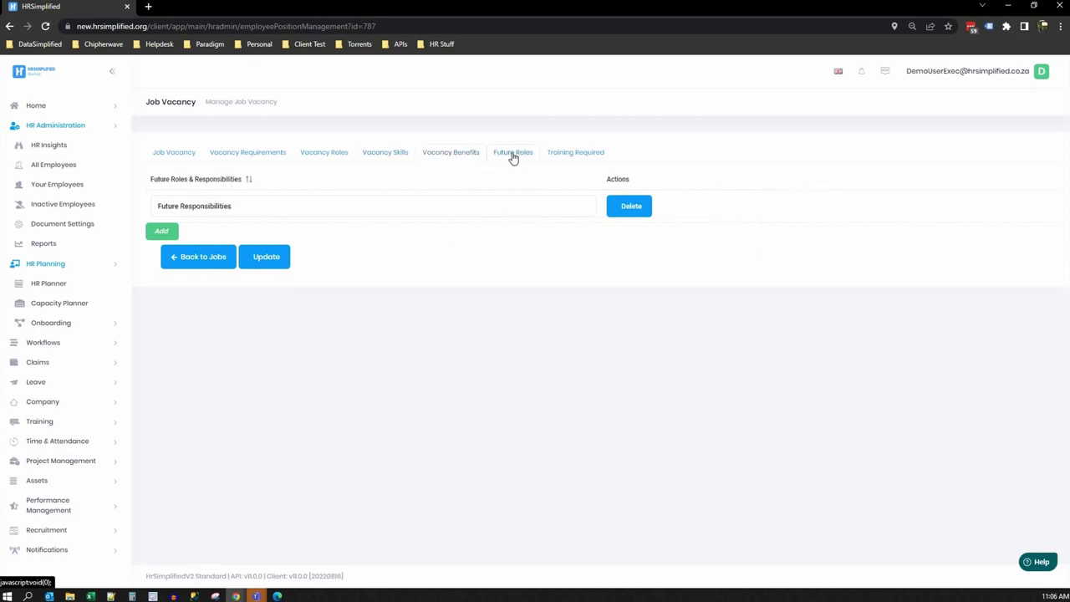
pyautogui.click(569, 156)
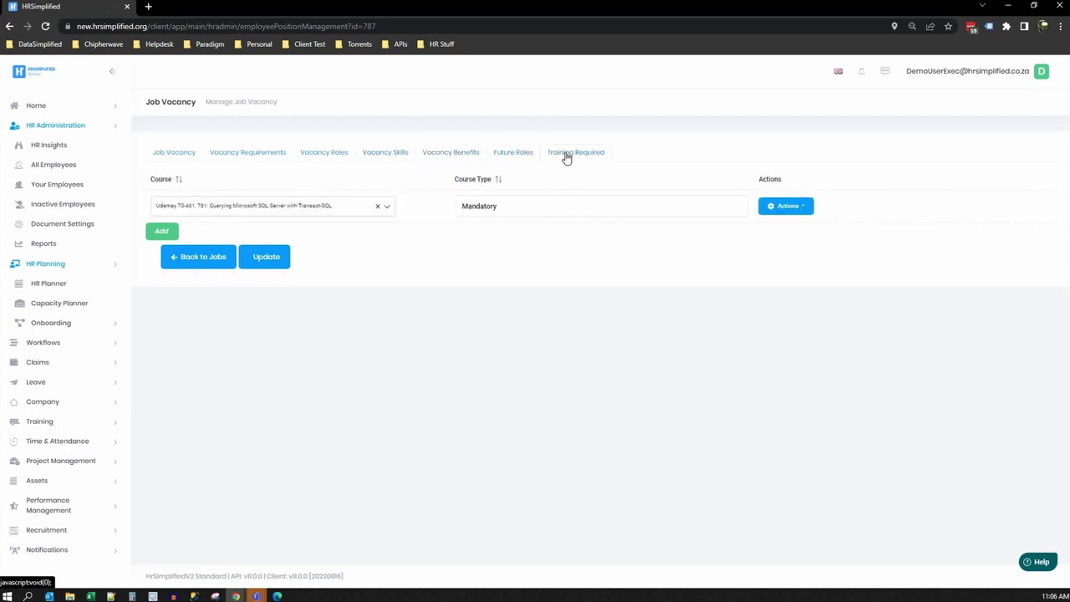
pyautogui.click(563, 208)
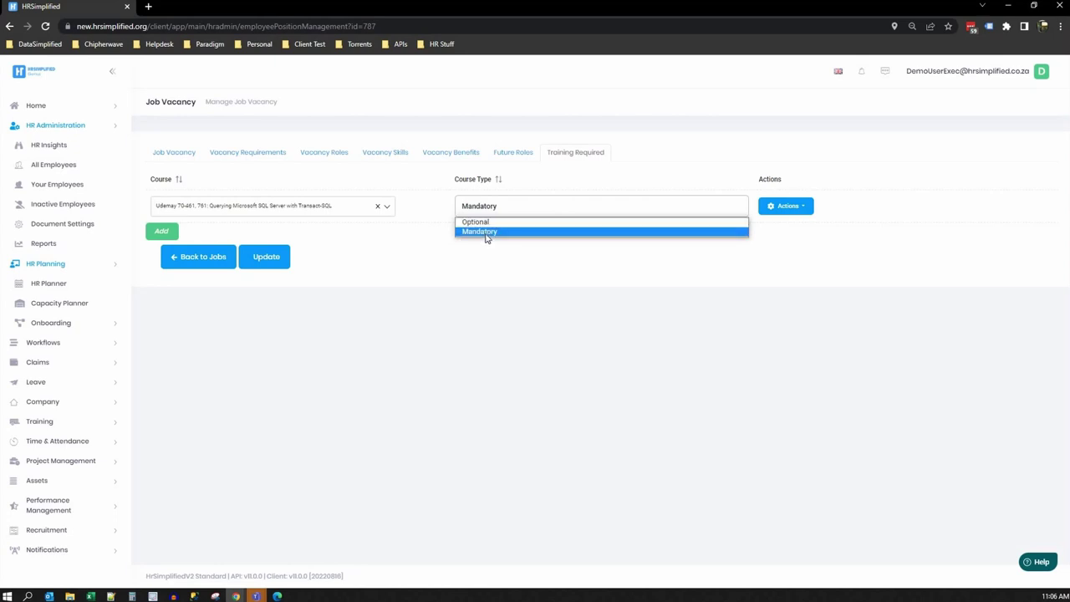
pyautogui.click(486, 232)
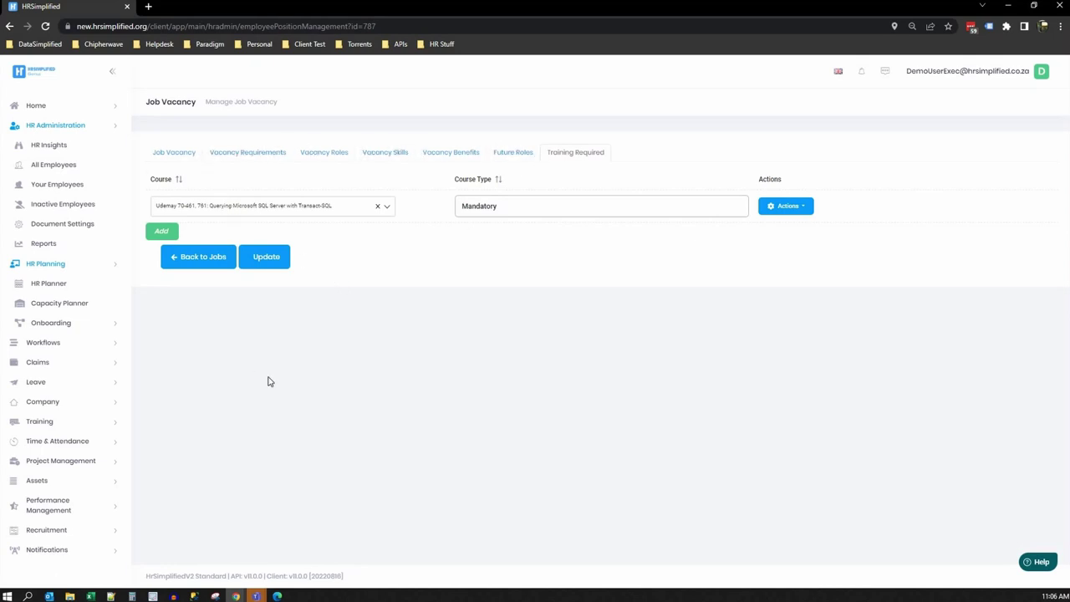
# - Reopen the record of the first employee in the All Employees list and examine the duties in the job description
pyautogui.click(53, 166)
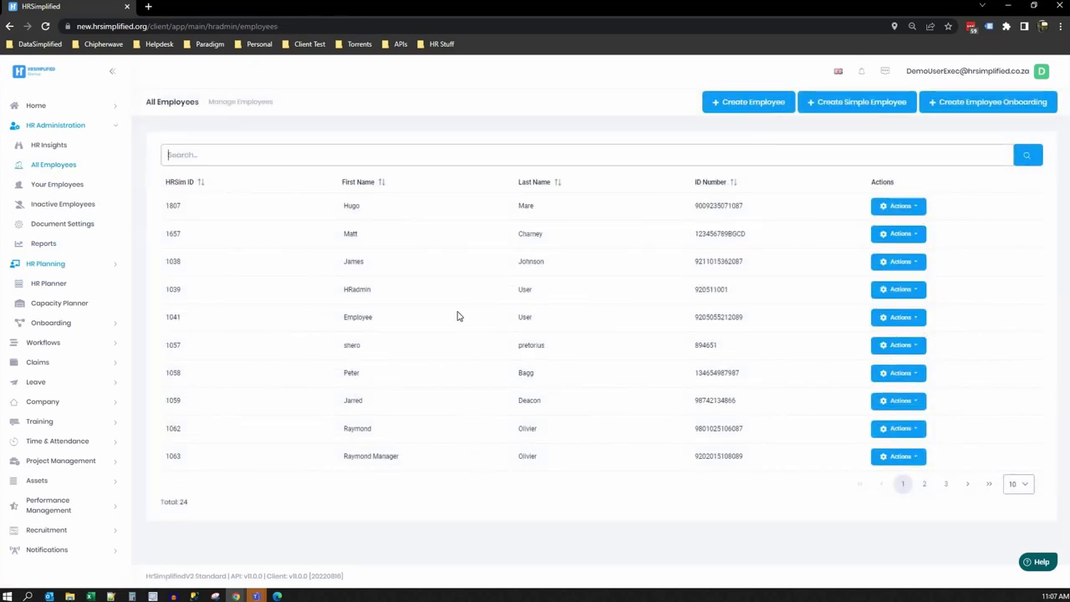
pyautogui.click(898, 206)
pyautogui.click(885, 225)
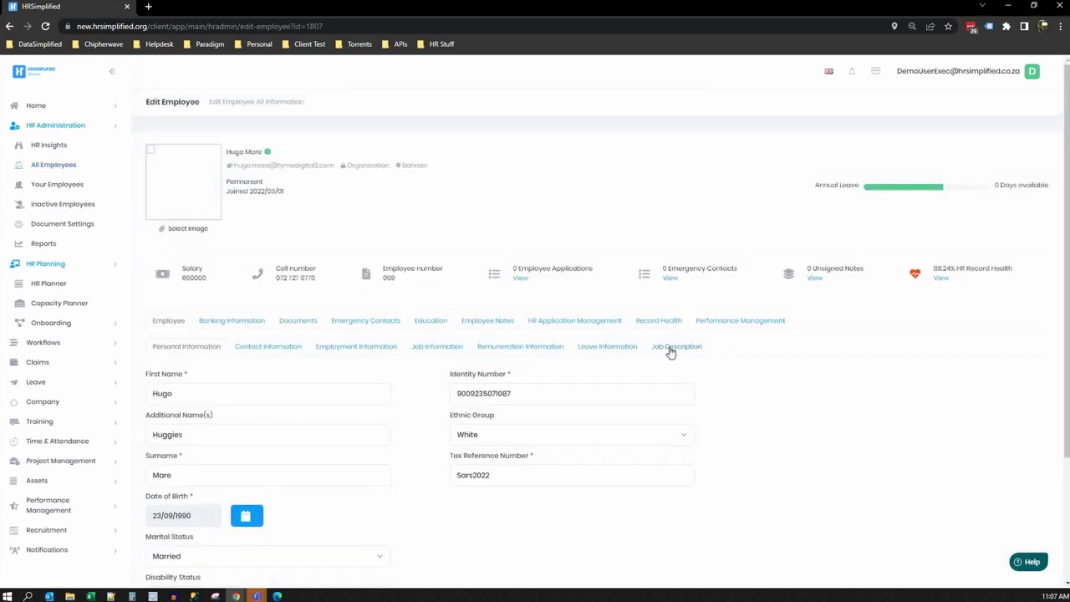
pyautogui.scroll(-2, 481, 426)
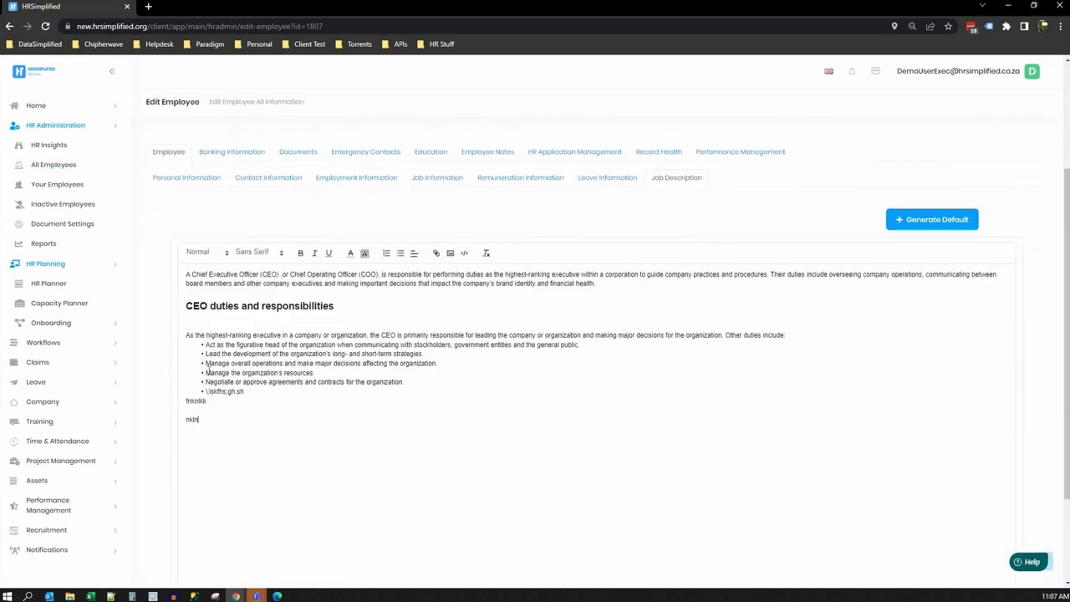
pyautogui.moveTo(239, 434); pyautogui.dragTo(184, 333)
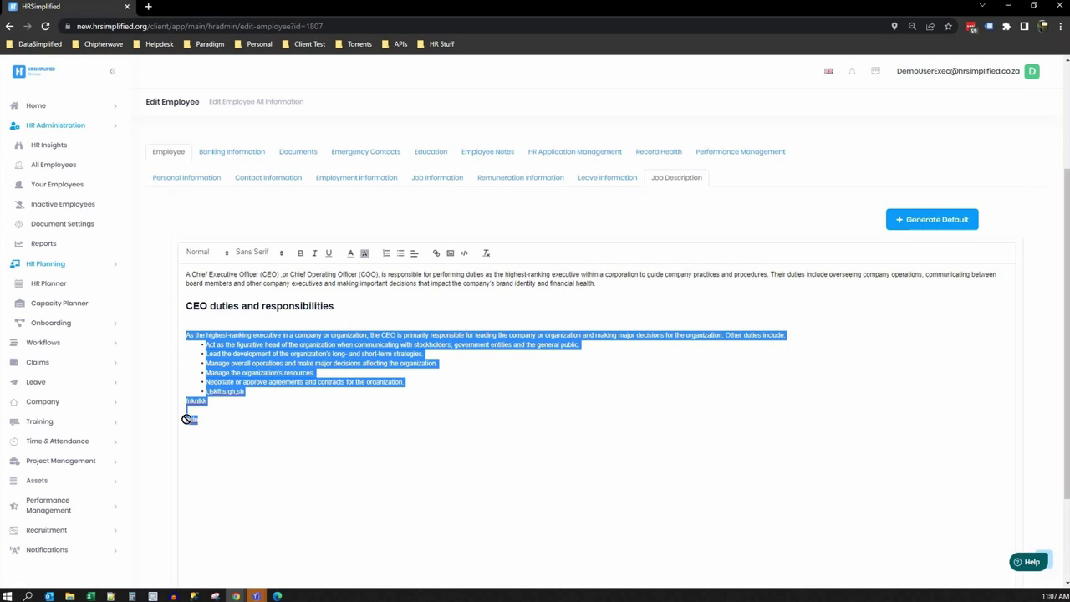
pyautogui.click(192, 423)
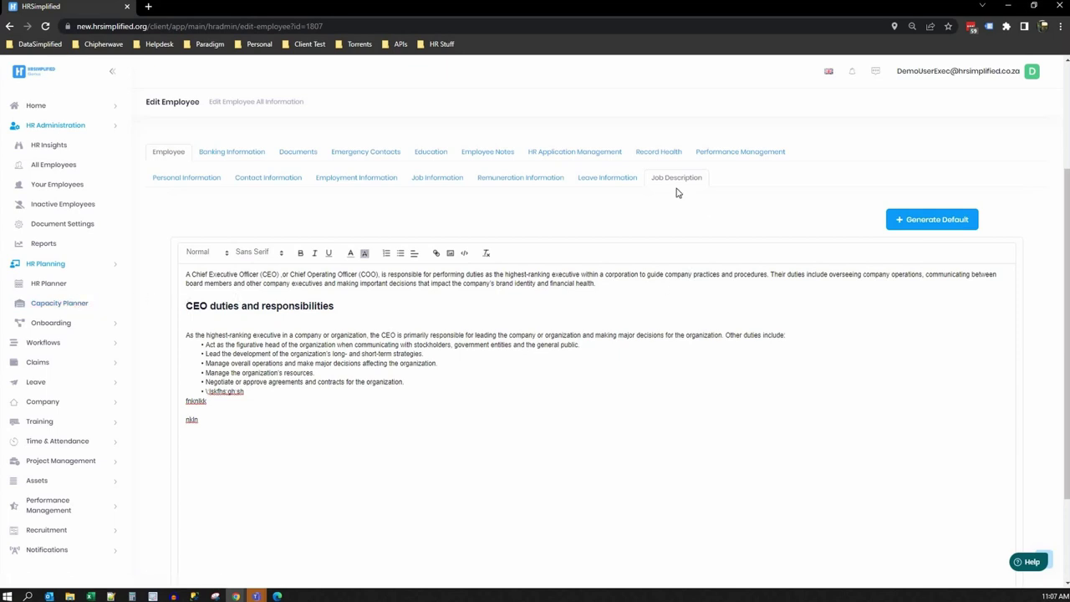
# - Review the employee's banking information, contract, other and rejected documents, and emergency contacts
pyautogui.click(245, 152)
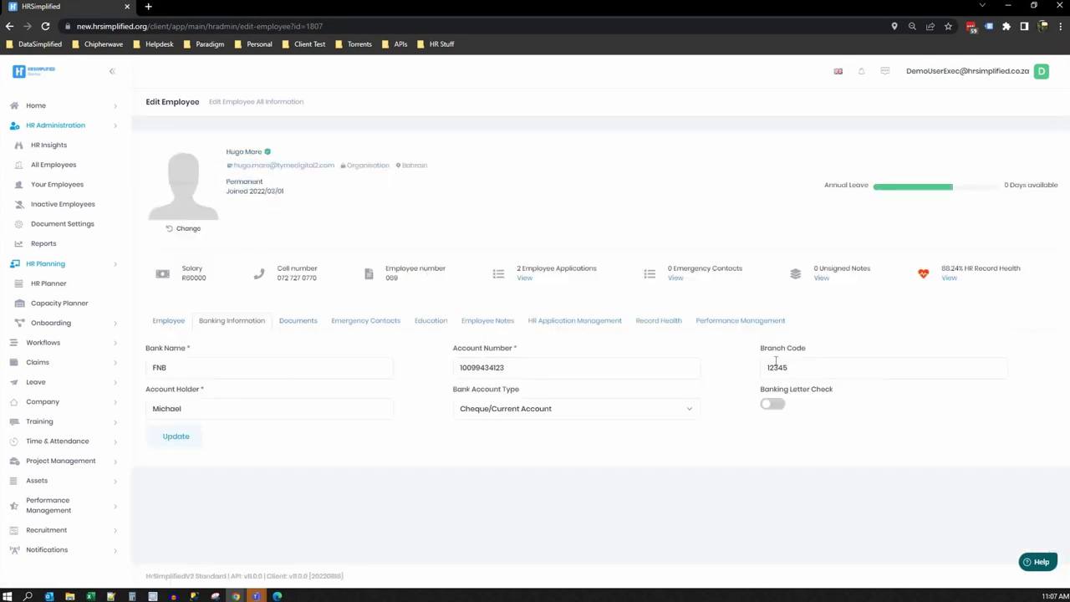
pyautogui.click(298, 323)
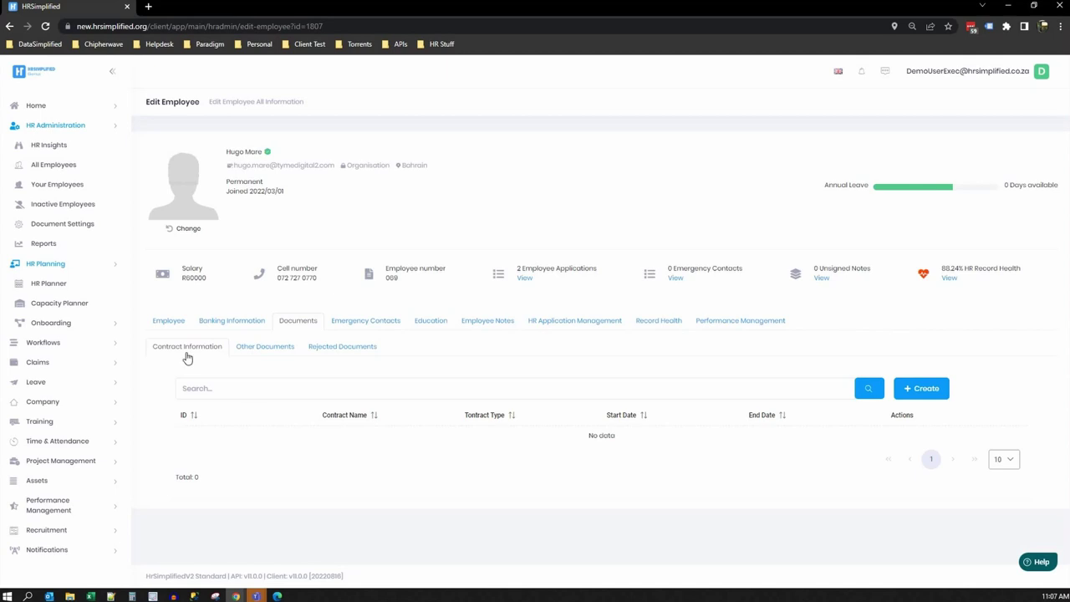
pyautogui.click(264, 351)
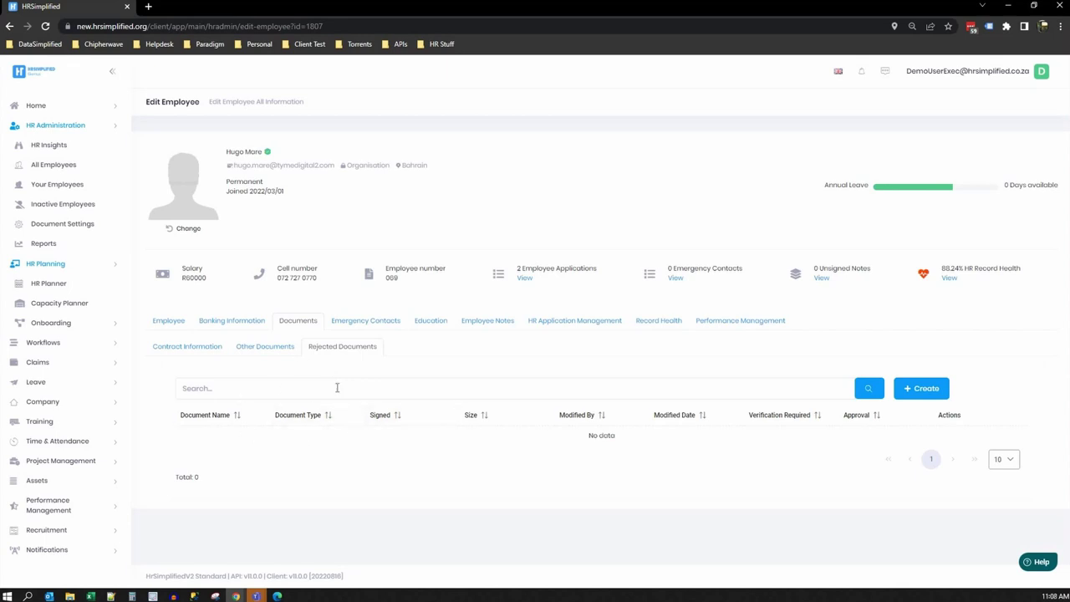
pyautogui.click(366, 322)
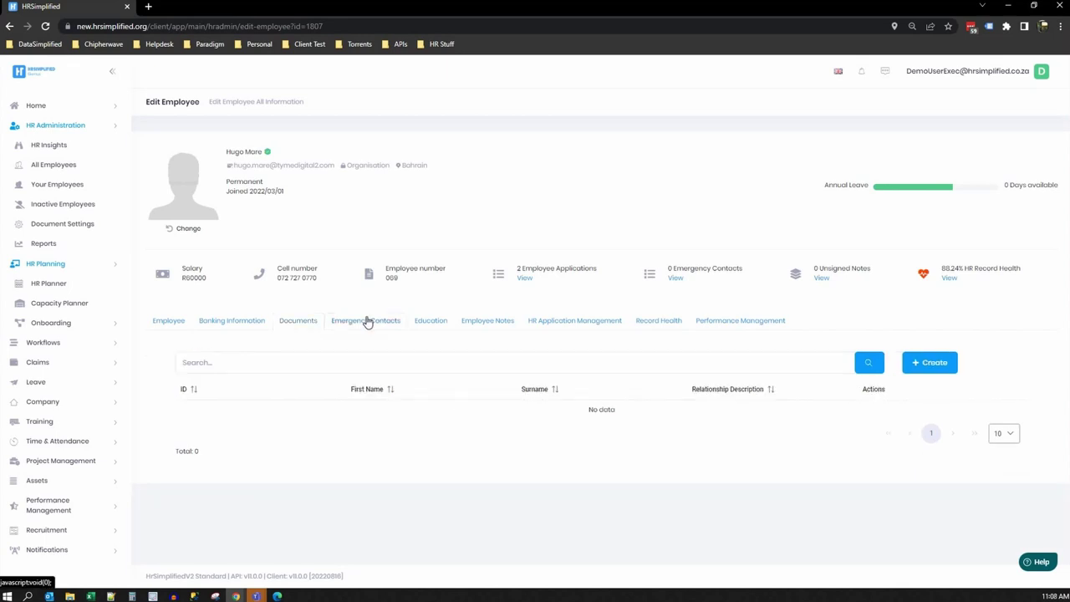
# - Review the employee's education section, covering skills, qualifications and the gross amounts in the employment history
pyautogui.click(431, 326)
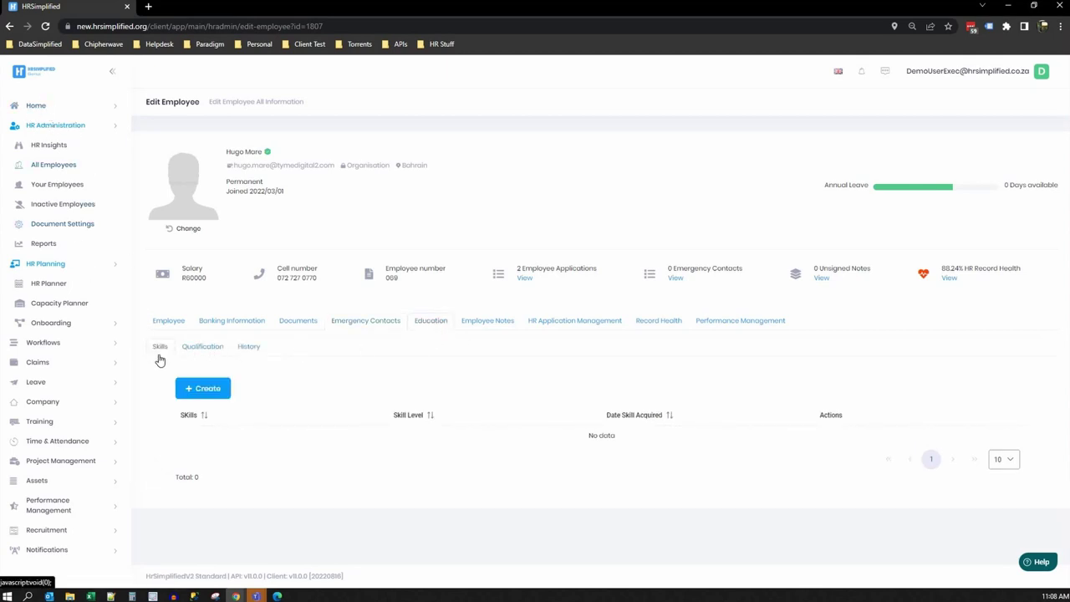
pyautogui.click(201, 351)
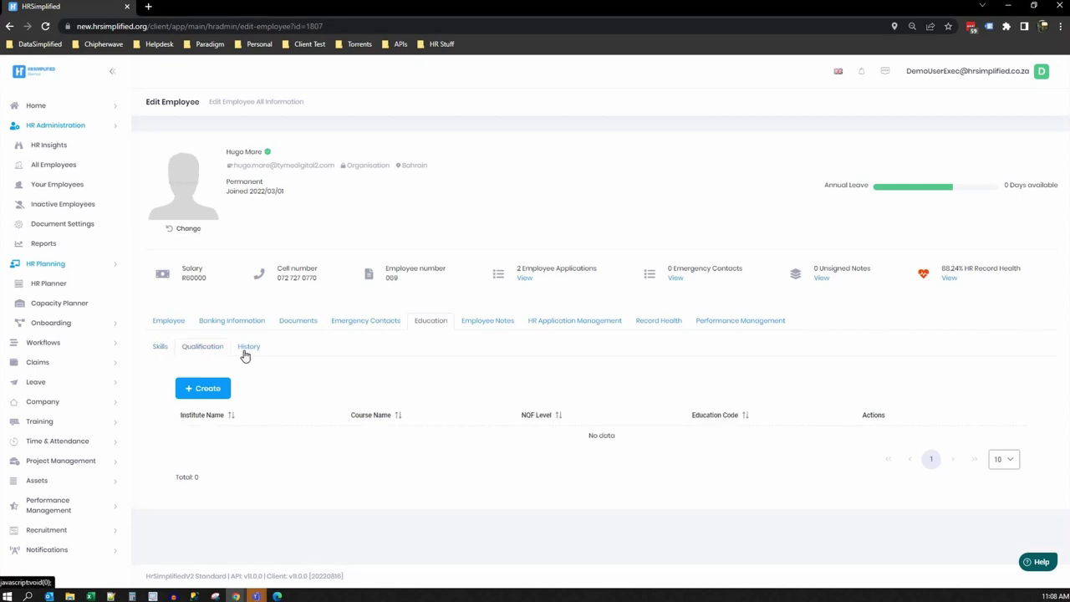
pyautogui.click(245, 351)
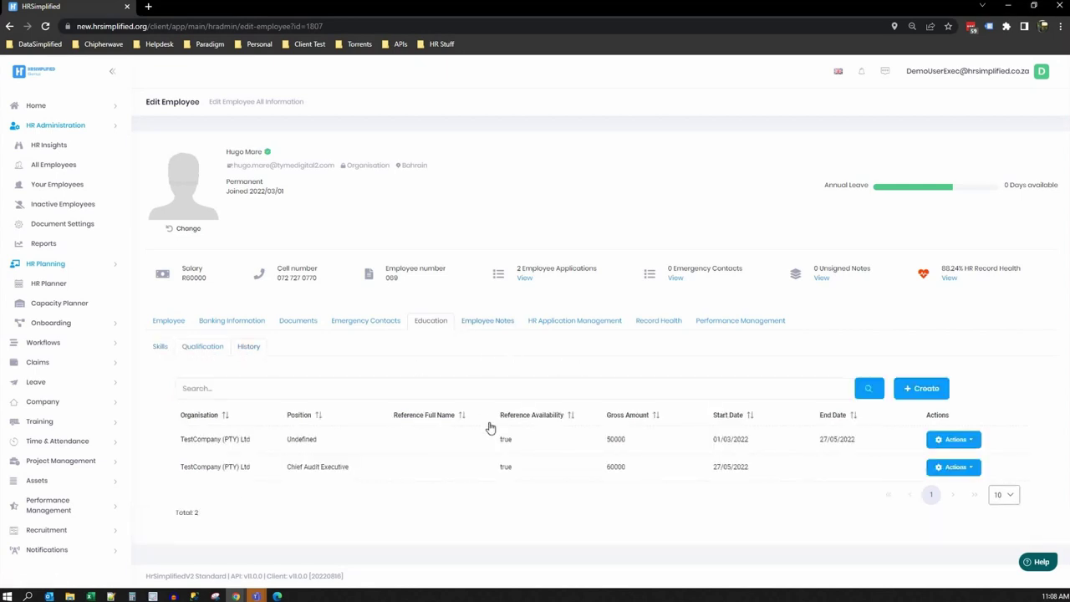
pyautogui.doubleClick(631, 444)
pyautogui.doubleClick(599, 474)
# - View the employee's notes, and open and close the form for creating a note
pyautogui.click(490, 324)
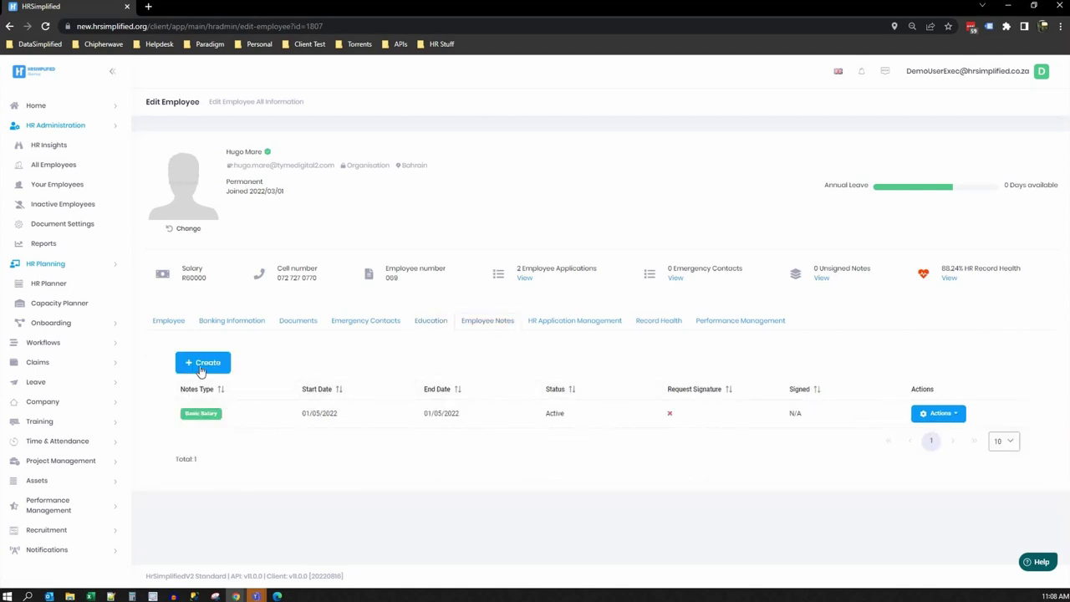
pyautogui.click(200, 365)
pyautogui.click(651, 472)
# - Review the employee's claim applications, leave applications and the annual leave days accrued in the leave audit information
pyautogui.click(559, 323)
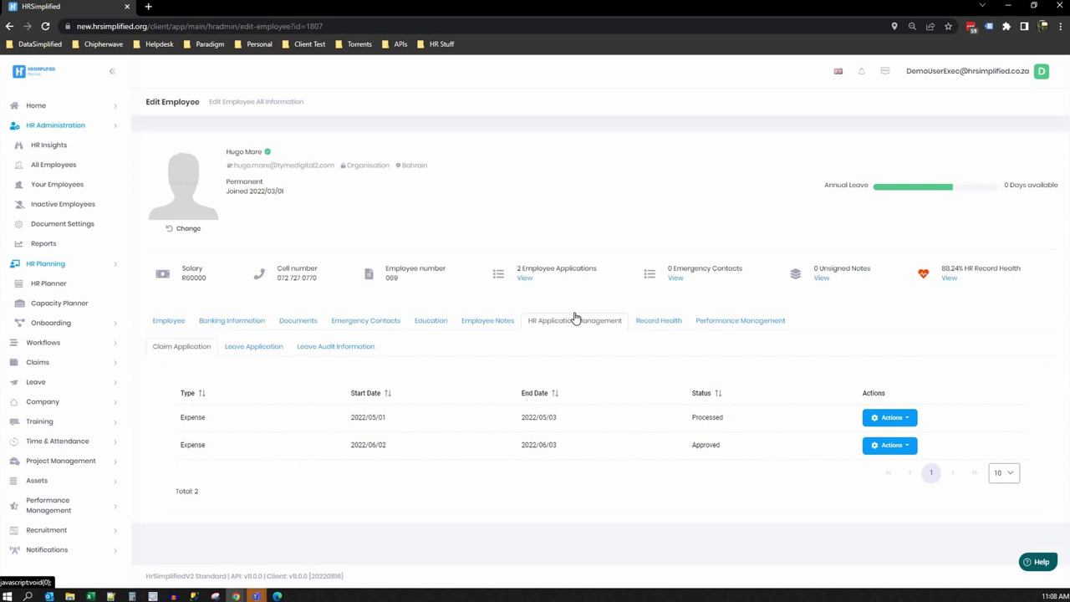
pyautogui.click(262, 347)
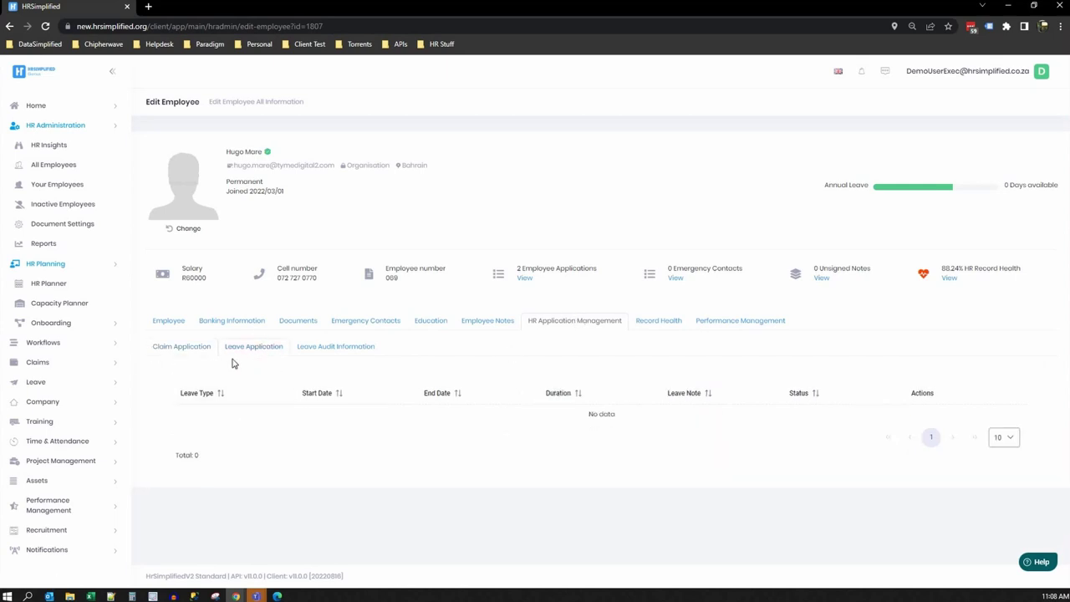
pyautogui.click(192, 346)
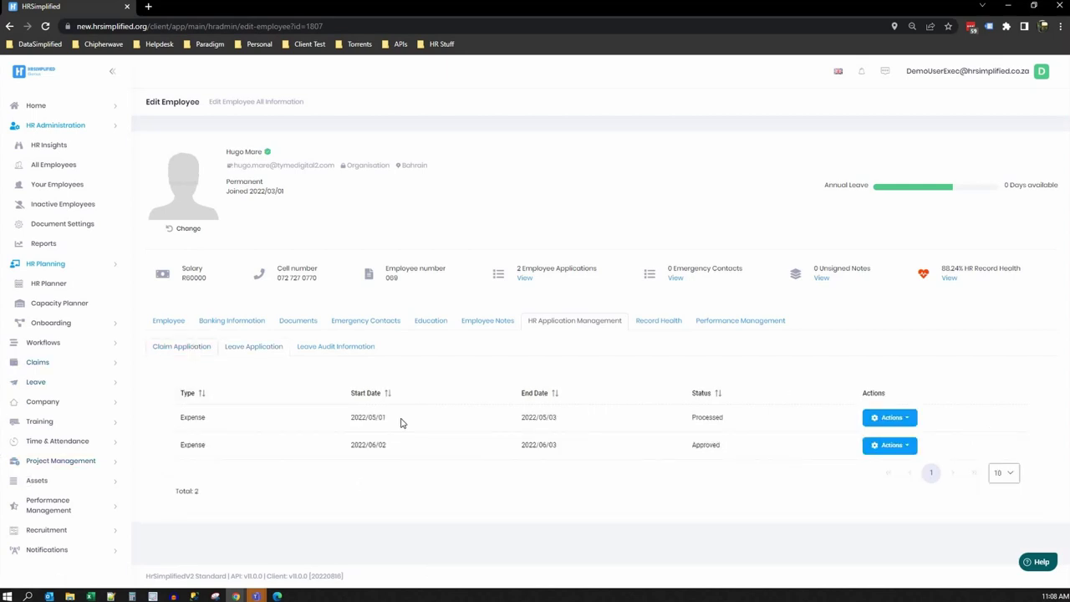
pyautogui.click(341, 348)
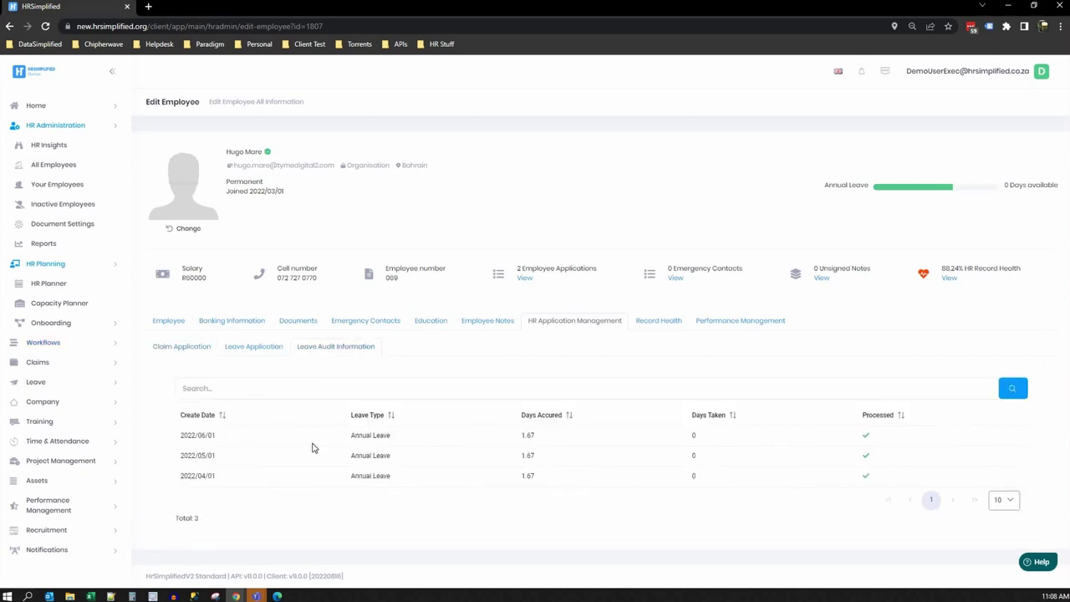
pyautogui.moveTo(397, 439); pyautogui.dragTo(352, 437)
pyautogui.moveTo(536, 438)
pyautogui.mouseDown()
pyautogui.moveTo(521, 449)
pyautogui.moveTo(527, 457)
pyautogui.mouseUp()
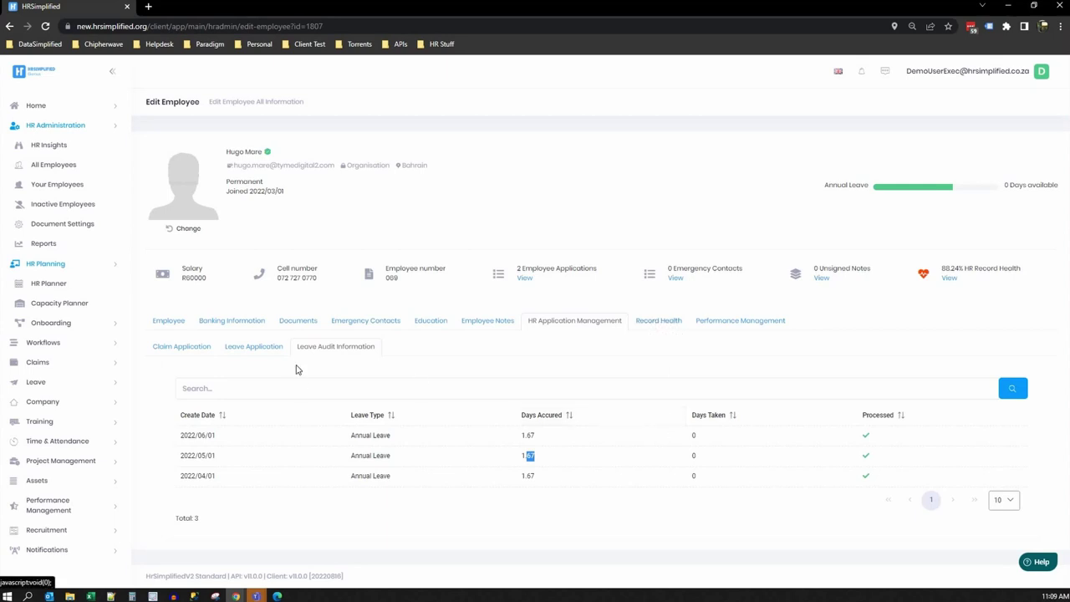
# - Check the employee's record health issues, performance assessments and training recommendations
pyautogui.click(659, 325)
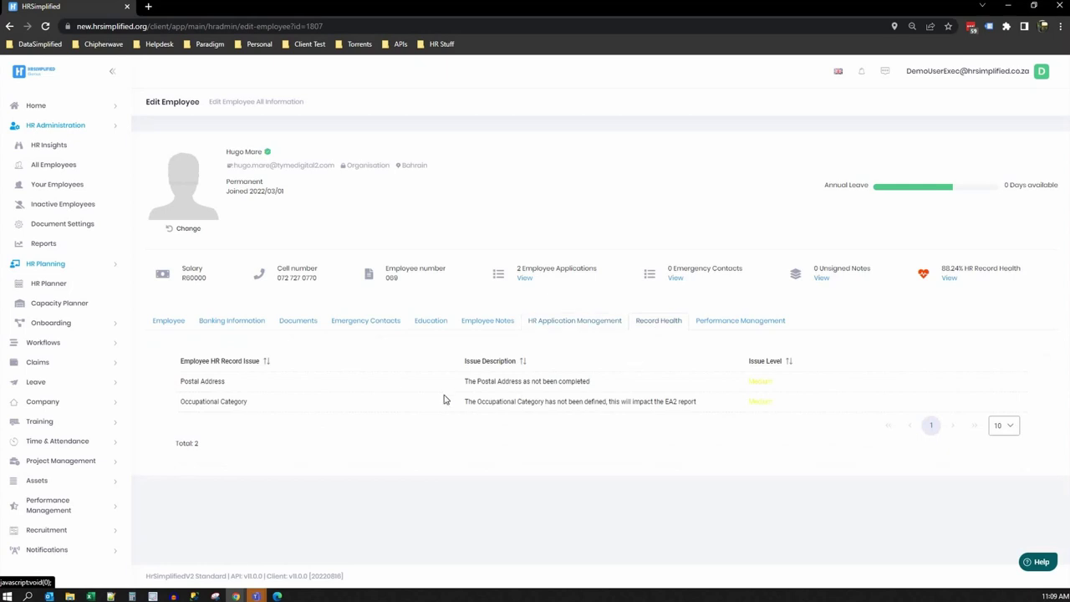
pyautogui.click(739, 325)
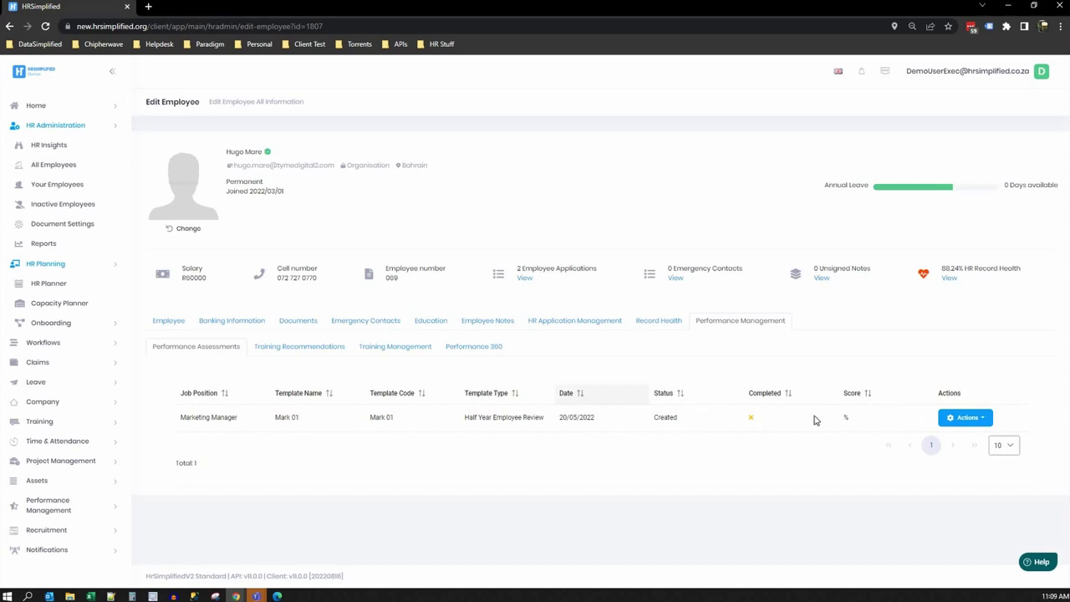
pyautogui.click(301, 349)
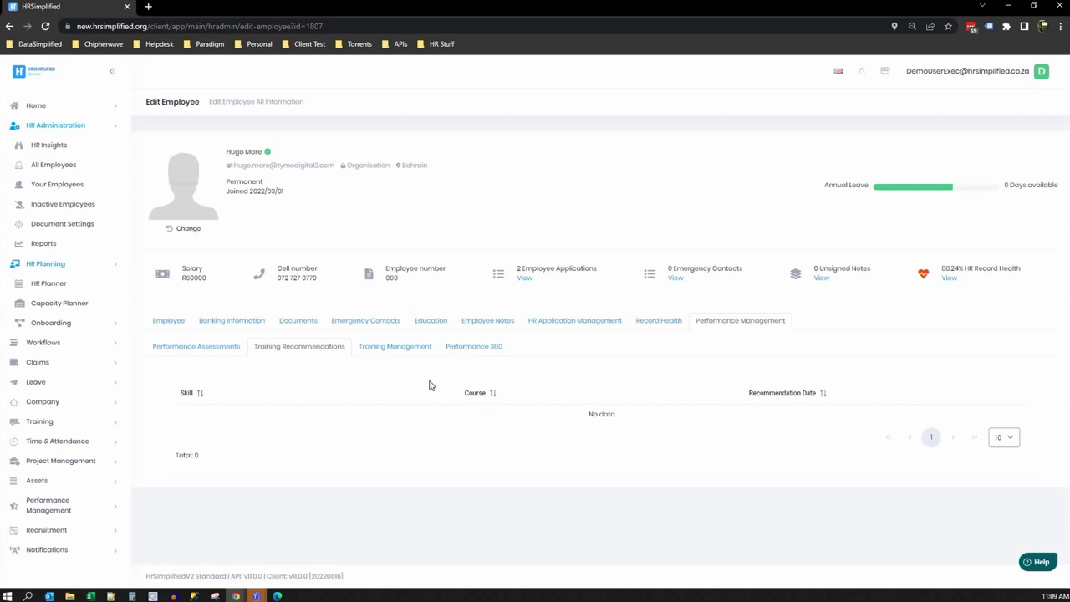
# - Open the third employee's record in the All Employees list and review the performance assessments, training recommendations and training management
pyautogui.click(53, 164)
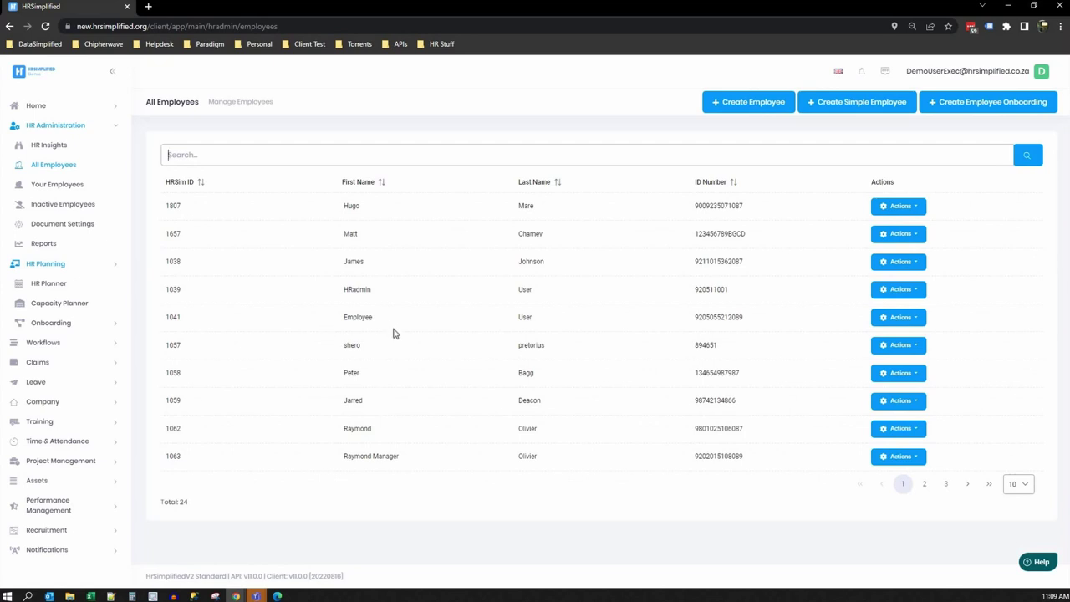
pyautogui.click(895, 264)
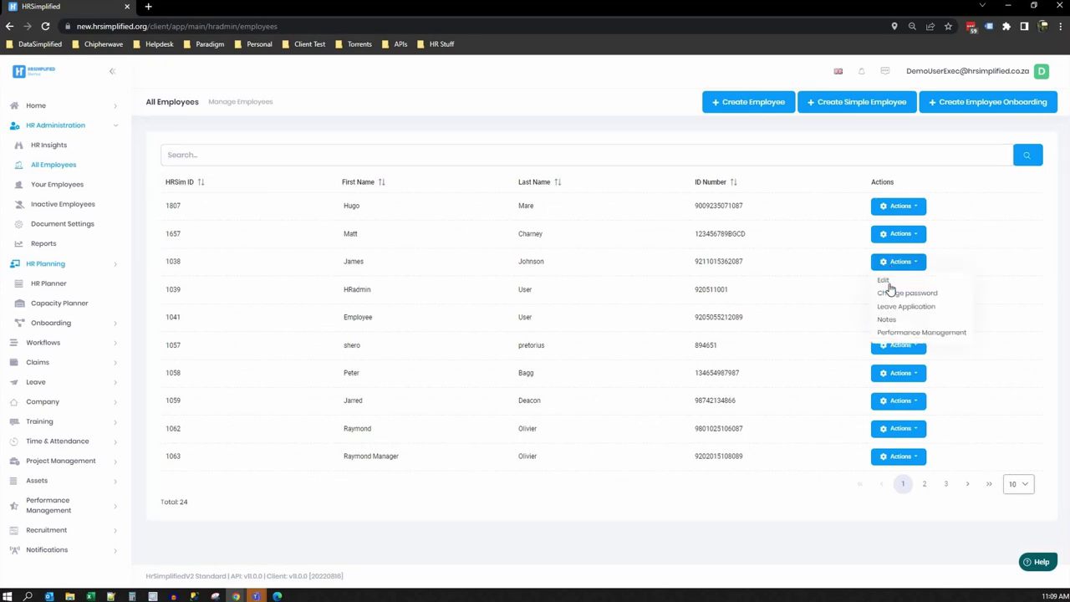
pyautogui.click(890, 284)
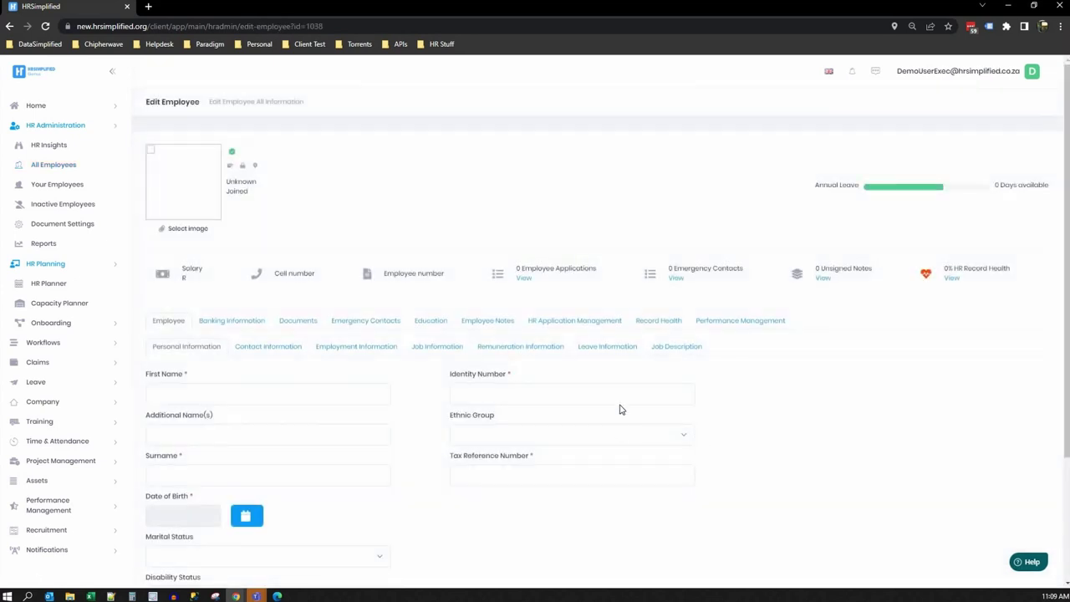
pyautogui.click(712, 326)
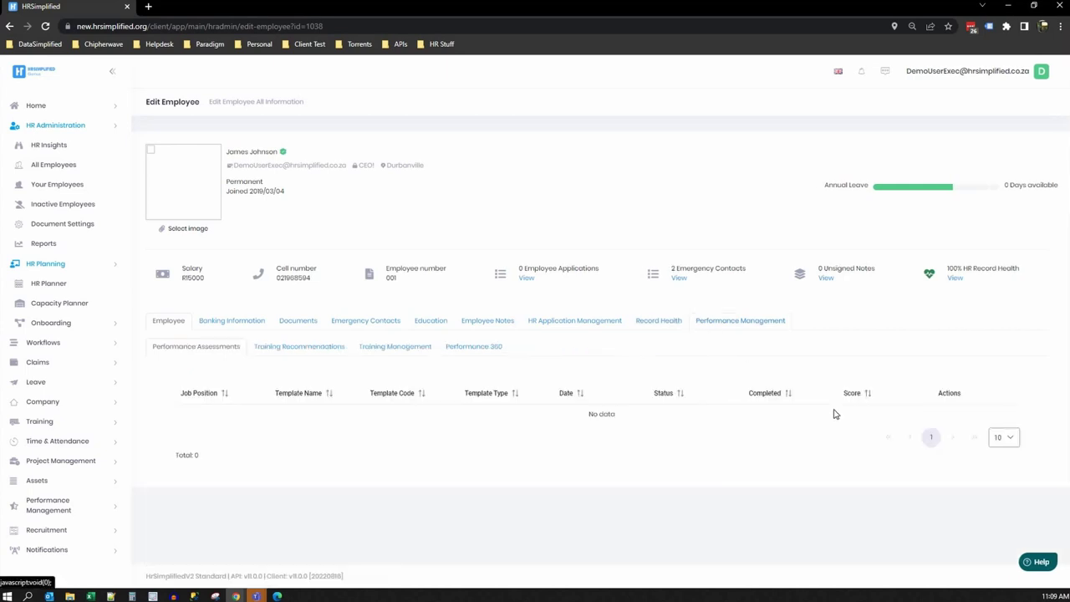
pyautogui.scroll(-2, 723, 291)
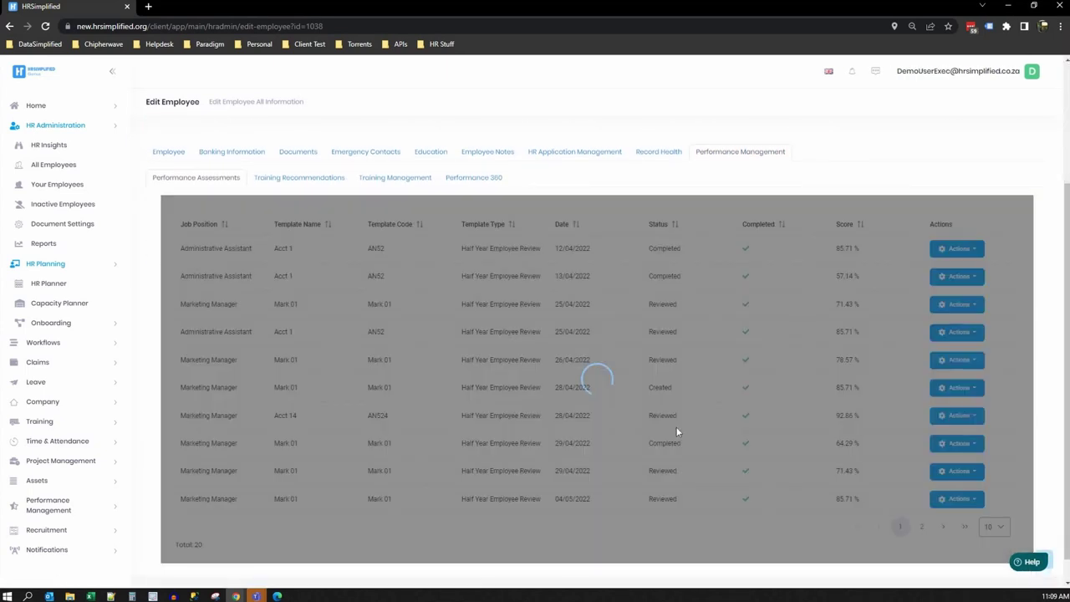
pyautogui.scroll(2, 585, 377)
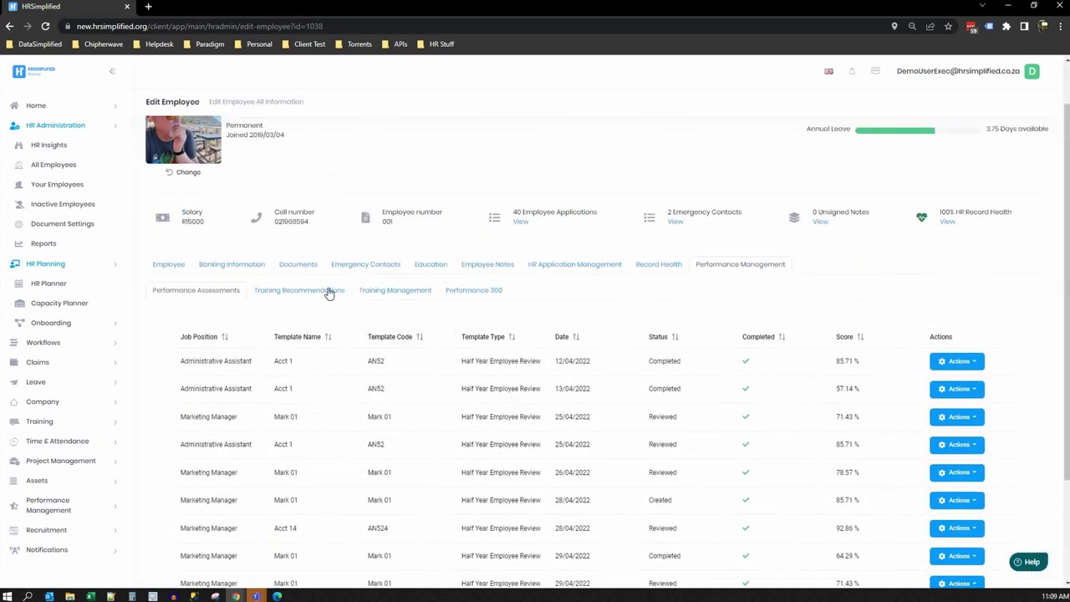
pyautogui.click(318, 291)
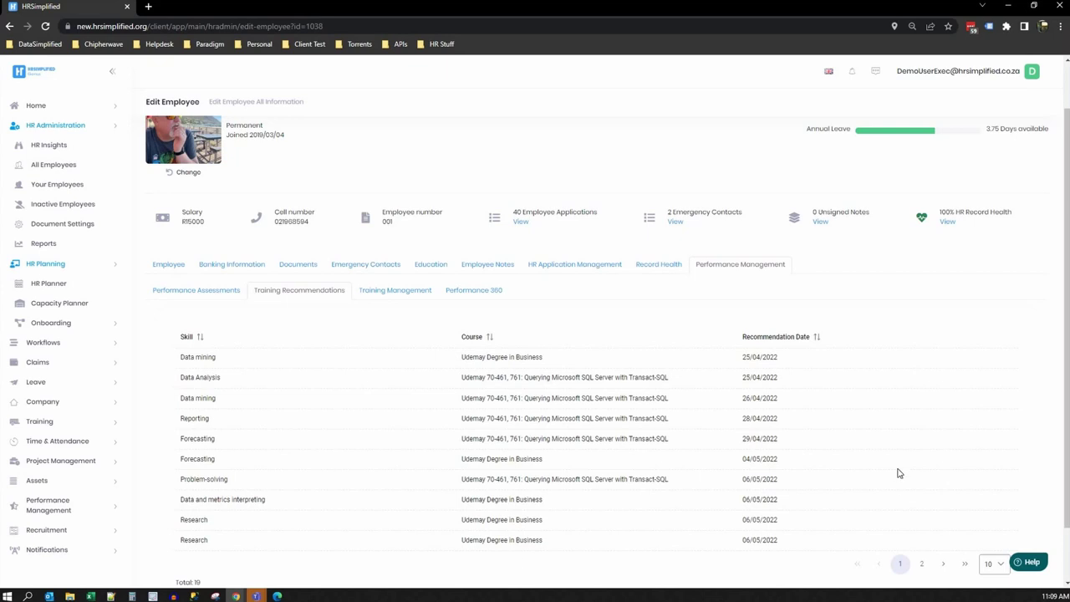
pyautogui.click(380, 299)
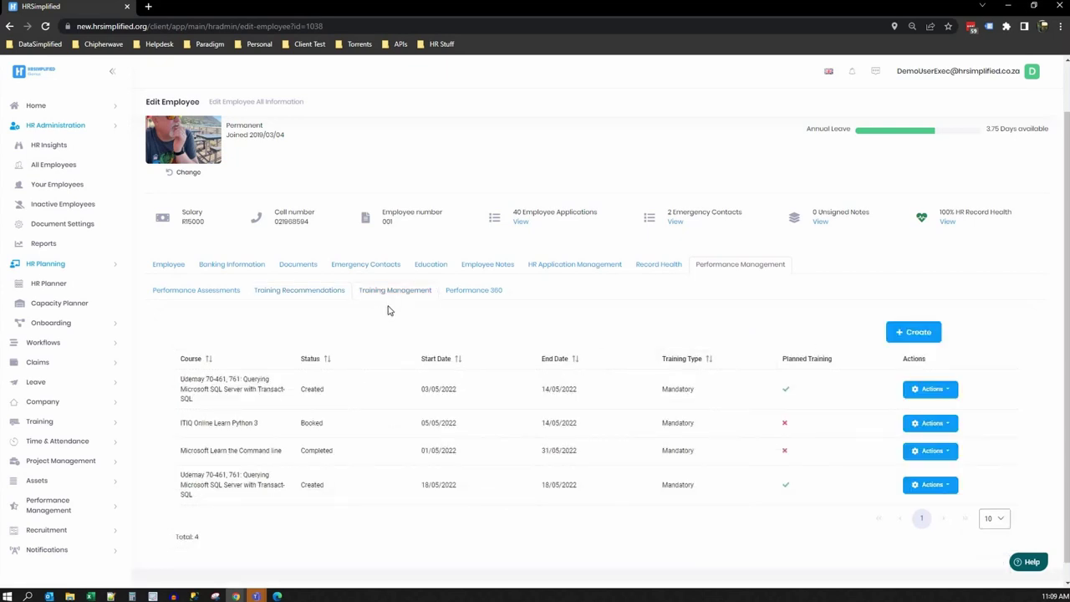
# - Fill in a training entry with the Microsoft Learn SQL course, Mandatory type and Booked status, and discard it without saving
pyautogui.click(914, 334)
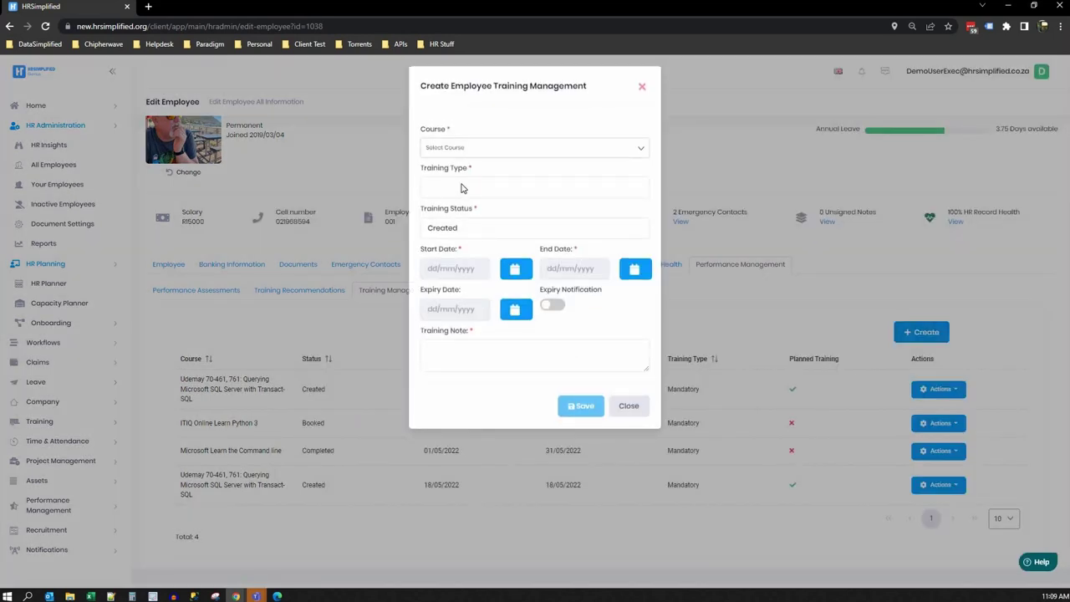
pyautogui.click(484, 150)
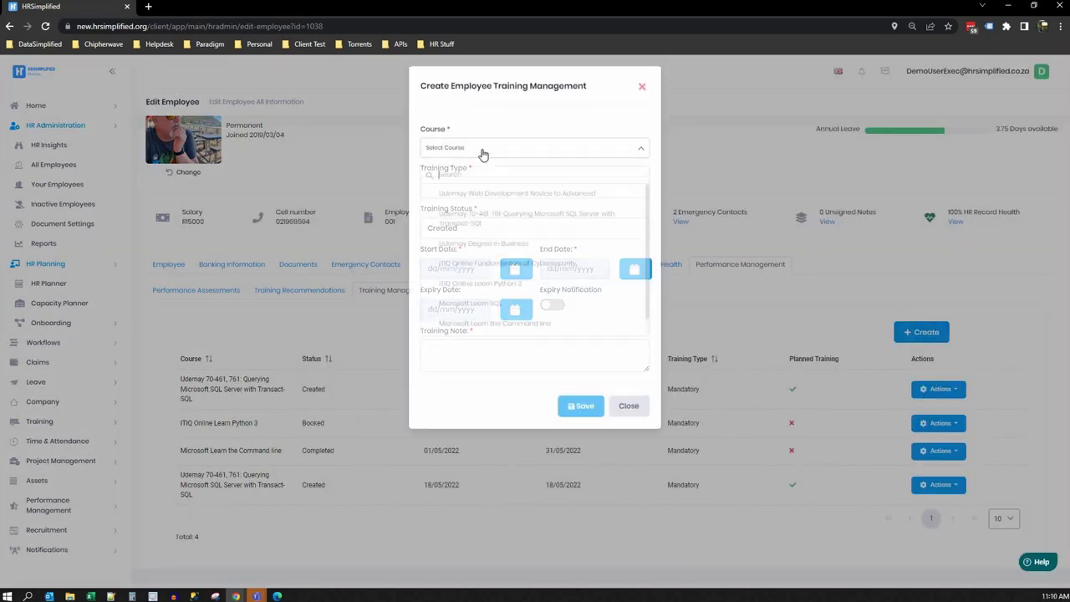
pyautogui.write('sql')
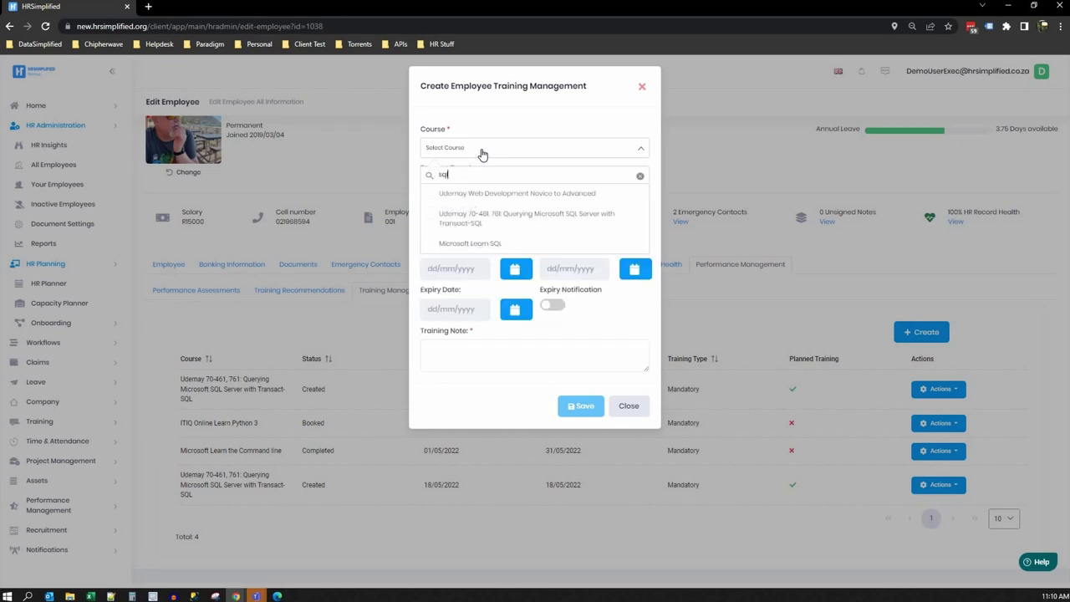
pyautogui.click(478, 244)
pyautogui.click(447, 192)
pyautogui.click(456, 213)
pyautogui.click(474, 236)
pyautogui.click(478, 259)
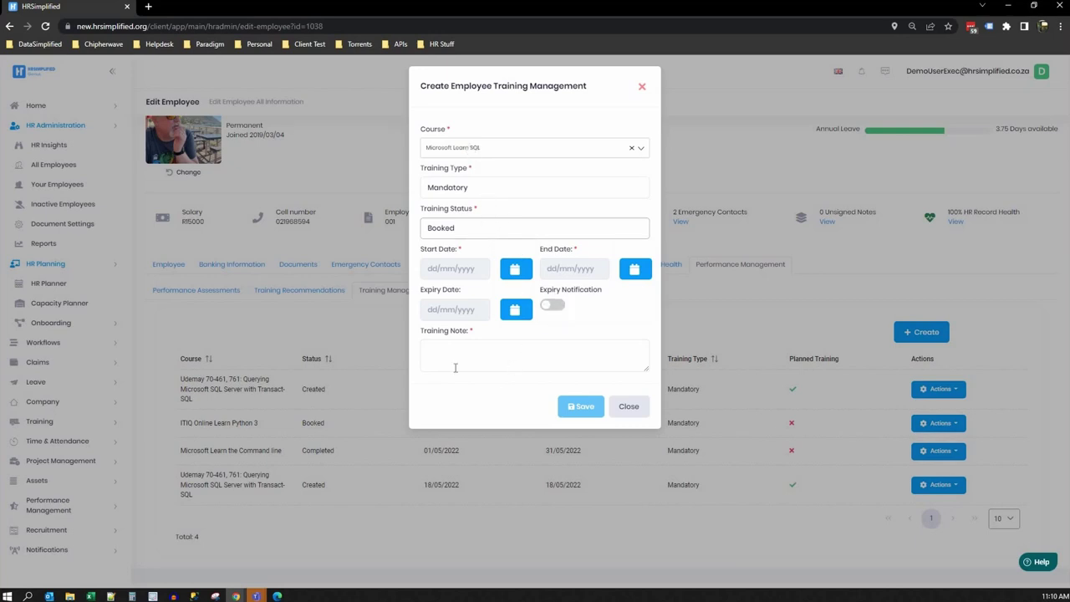
pyautogui.click(638, 412)
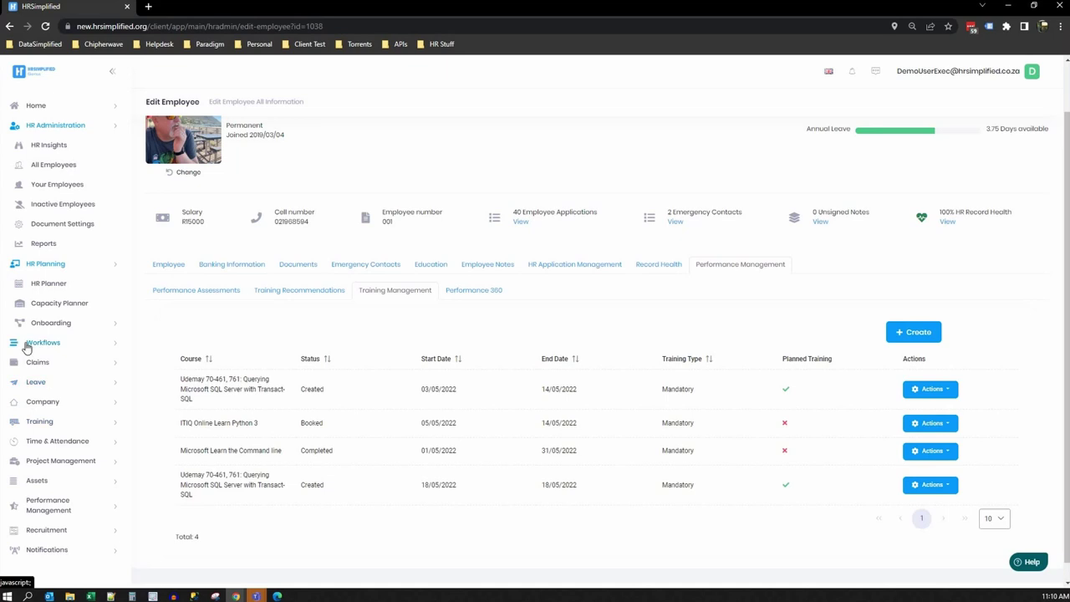
# - Examine the employee's Performance 360 chart and its assessment legend
pyautogui.click(489, 294)
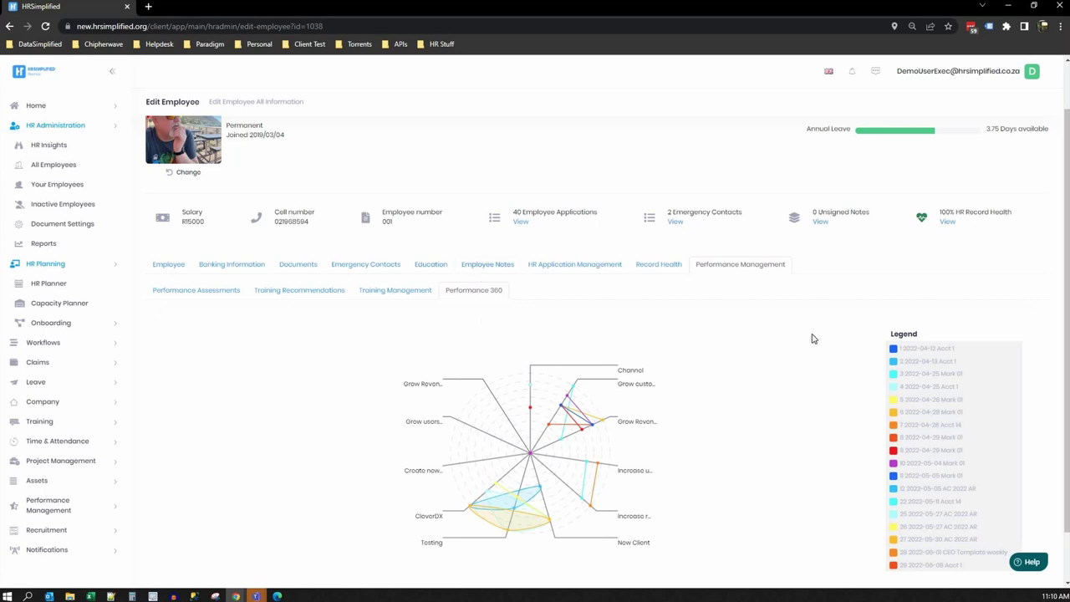
pyautogui.scroll(-1, 527, 472)
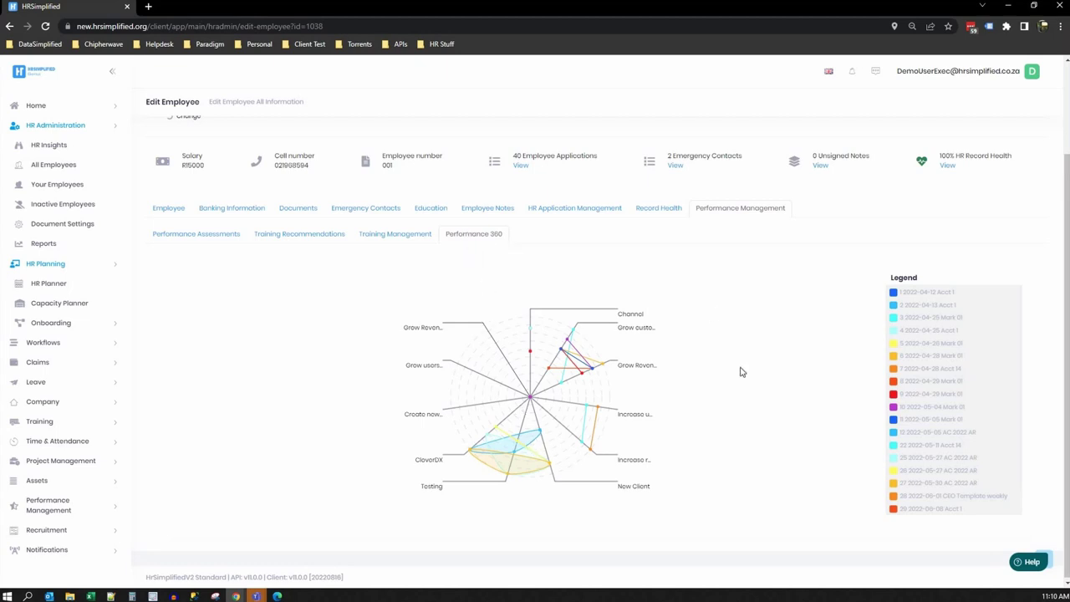
pyautogui.scroll(2, 740, 372)
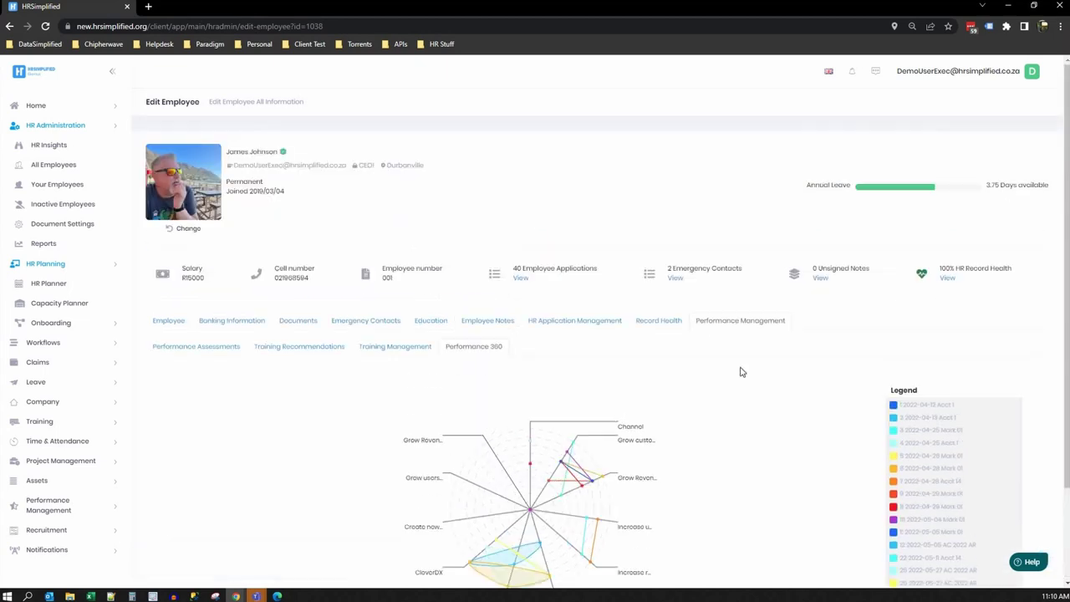
# - Review the Employment, Job and Remuneration Information sections of a blank Create Employee form, and return to the All Employees list without creating a record
pyautogui.click(57, 166)
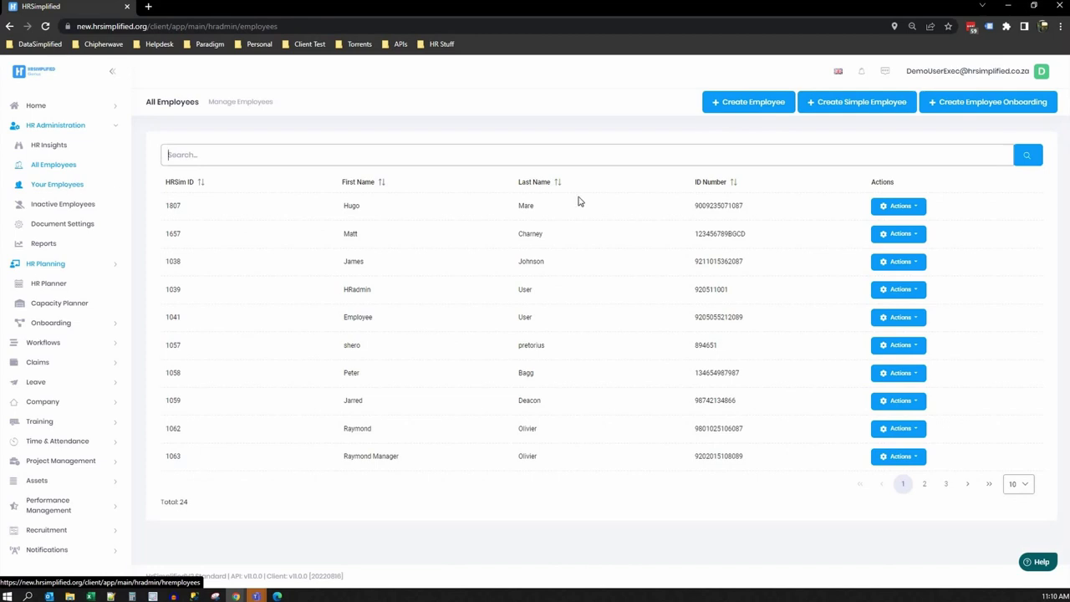
pyautogui.click(745, 102)
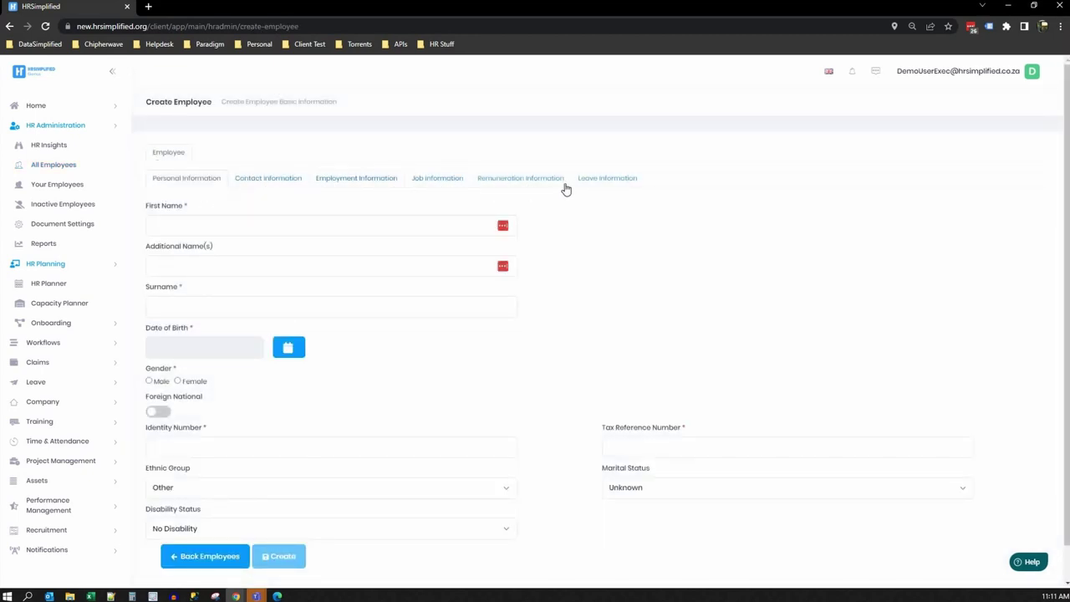
pyautogui.click(359, 179)
pyautogui.click(436, 179)
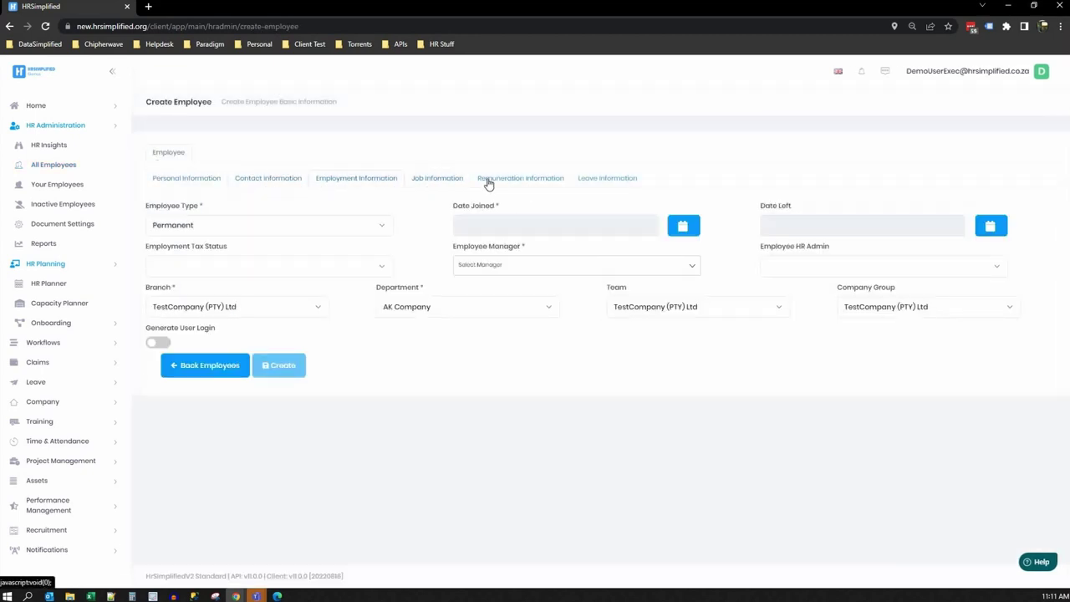
pyautogui.click(520, 179)
pyautogui.click(198, 476)
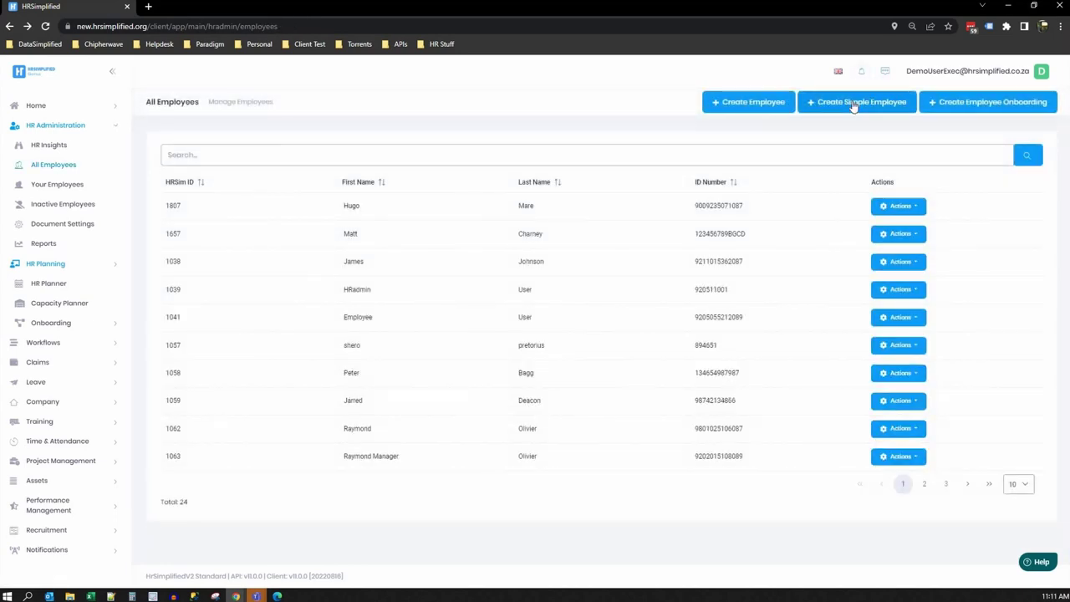
# - Review the fields of the Create Simple Employee form and go back to the employee list without creating a record
pyautogui.click(853, 104)
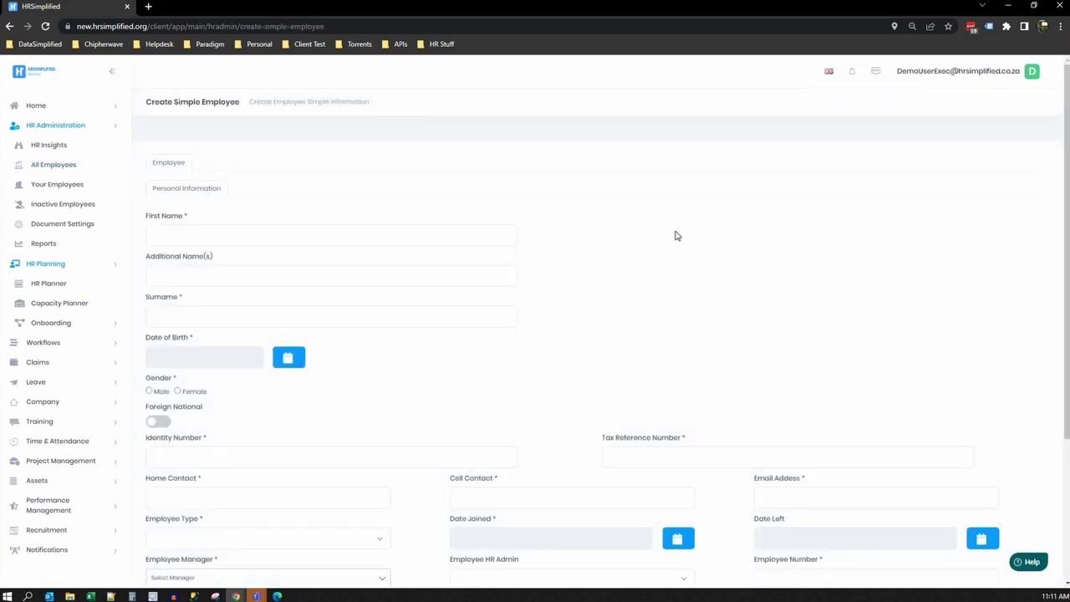
pyautogui.scroll(-3, 457, 291)
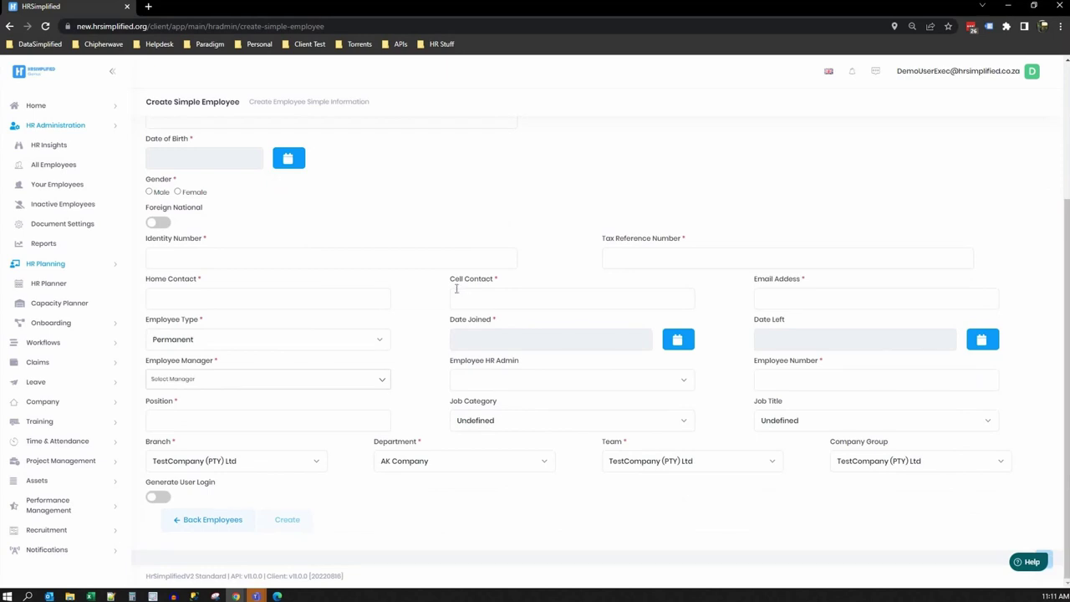
pyautogui.click(230, 522)
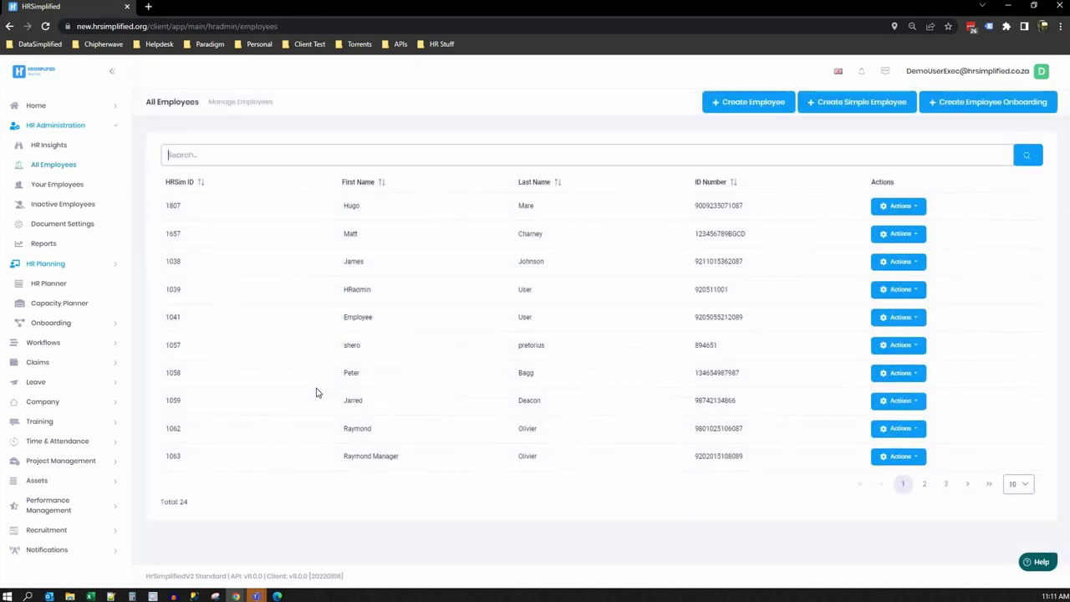
# - Open a new employee onboarding form and review its personal, optional and Onboarding Tasks sections
pyautogui.click(994, 103)
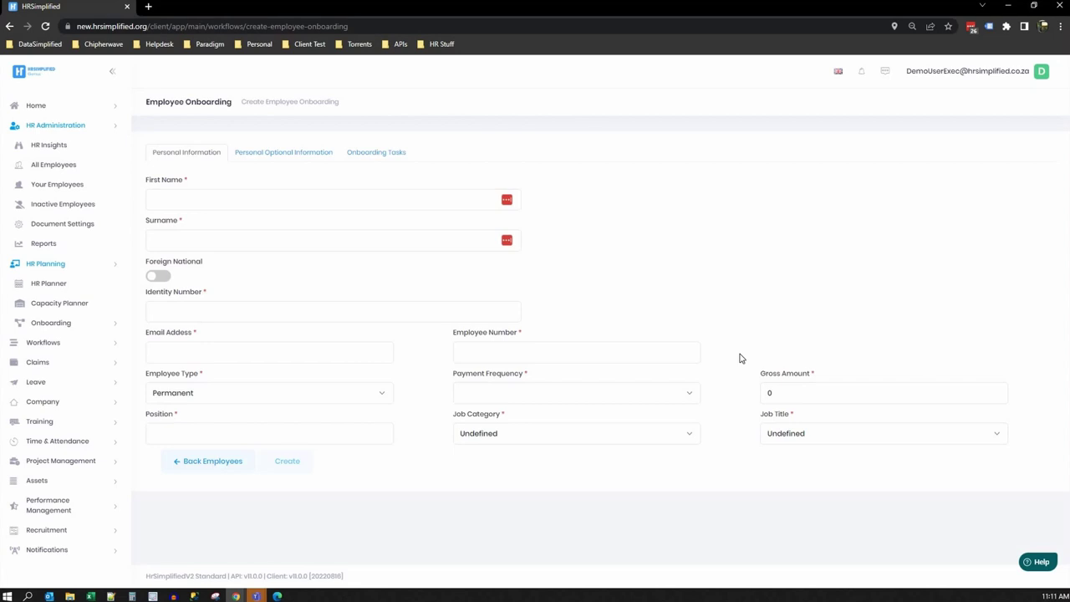
pyautogui.click(267, 155)
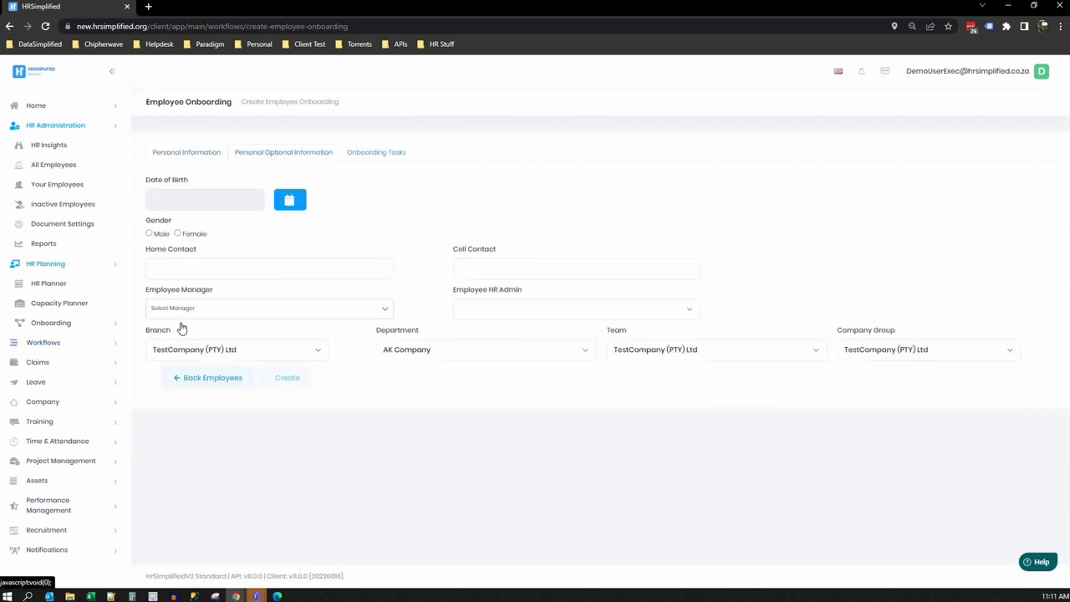
pyautogui.click(370, 157)
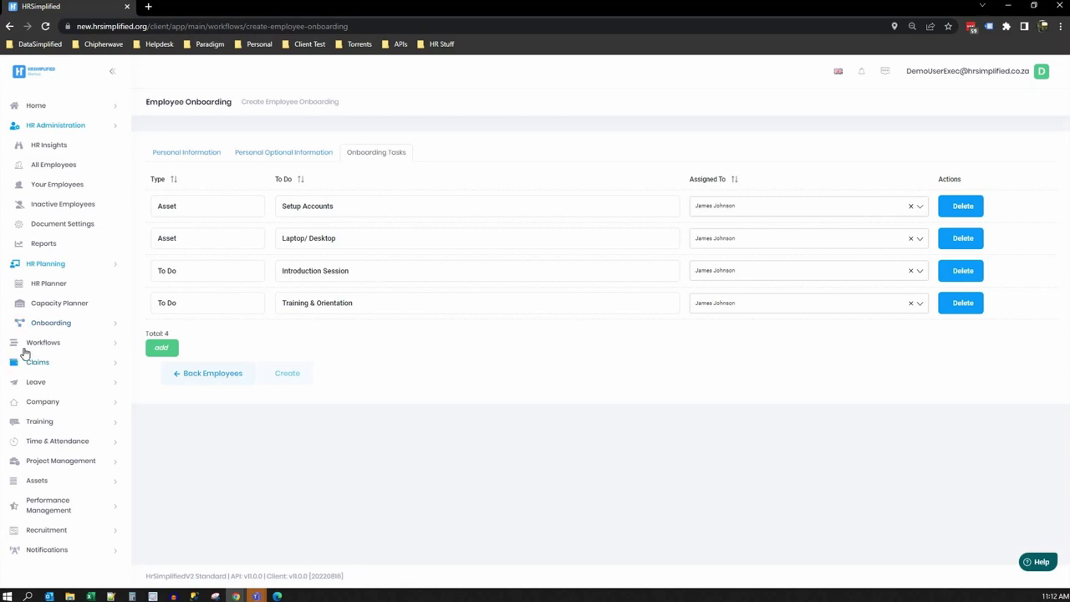
# - Check the status options available in My Onboarding Tasks, and view the organisation-wide Onboarding Tasks with their assignees
pyautogui.click(58, 324)
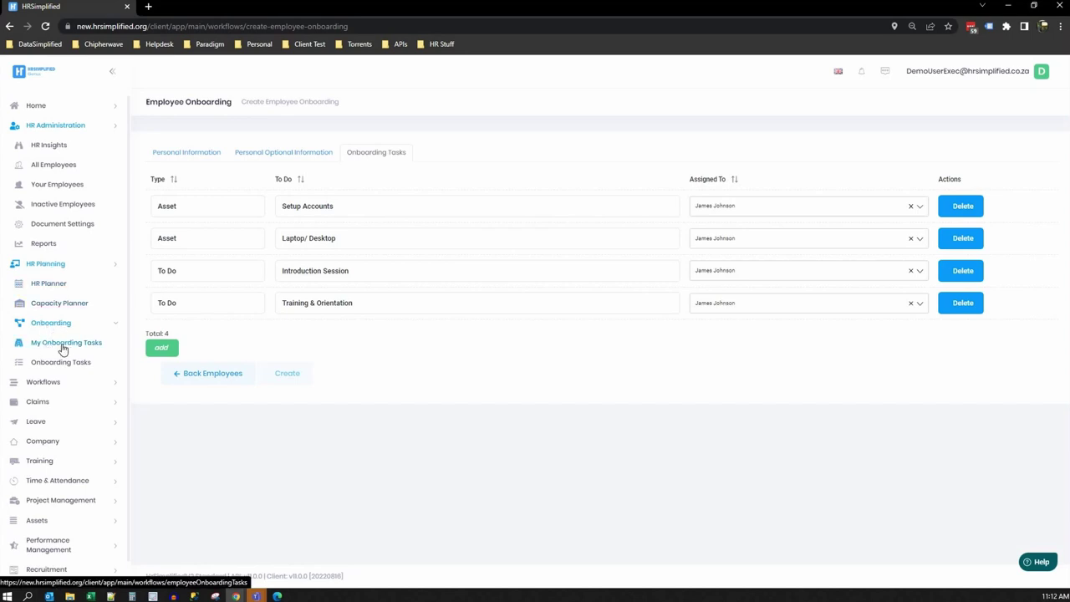
pyautogui.click(63, 344)
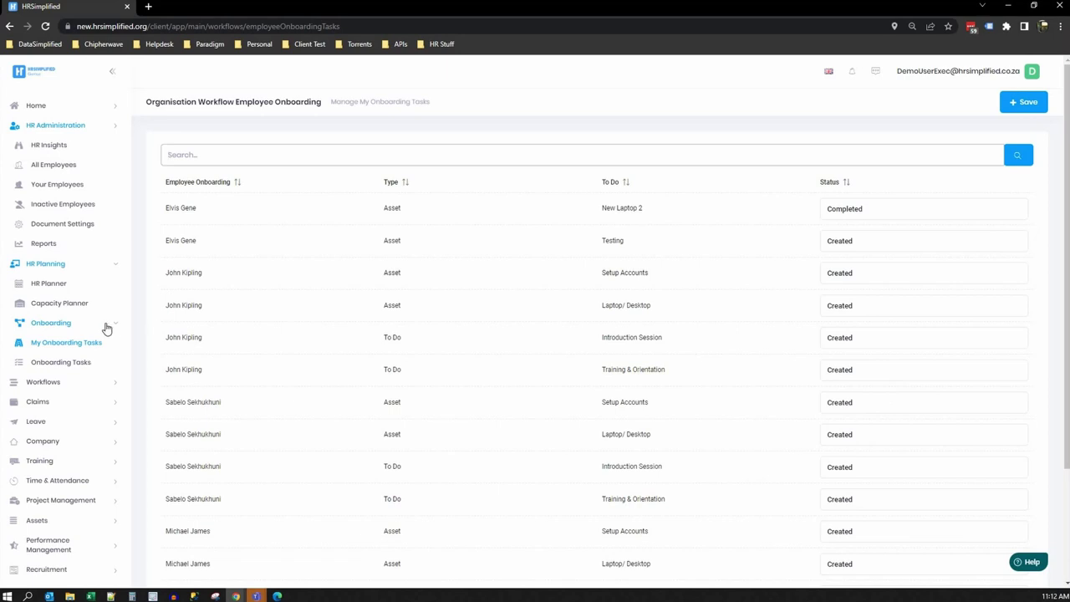
pyautogui.click(870, 213)
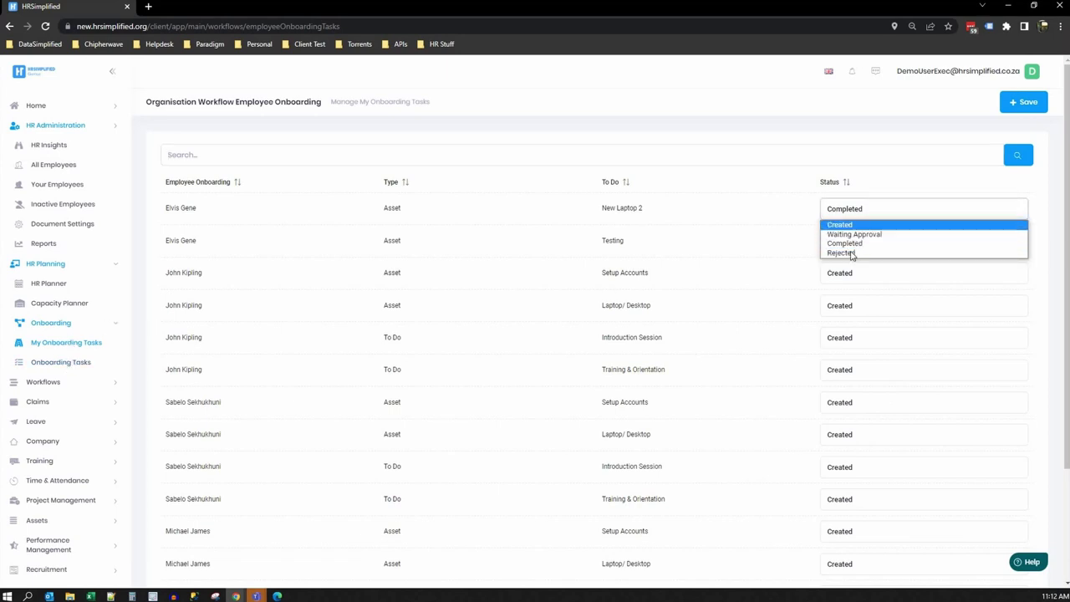
pyautogui.click(810, 184)
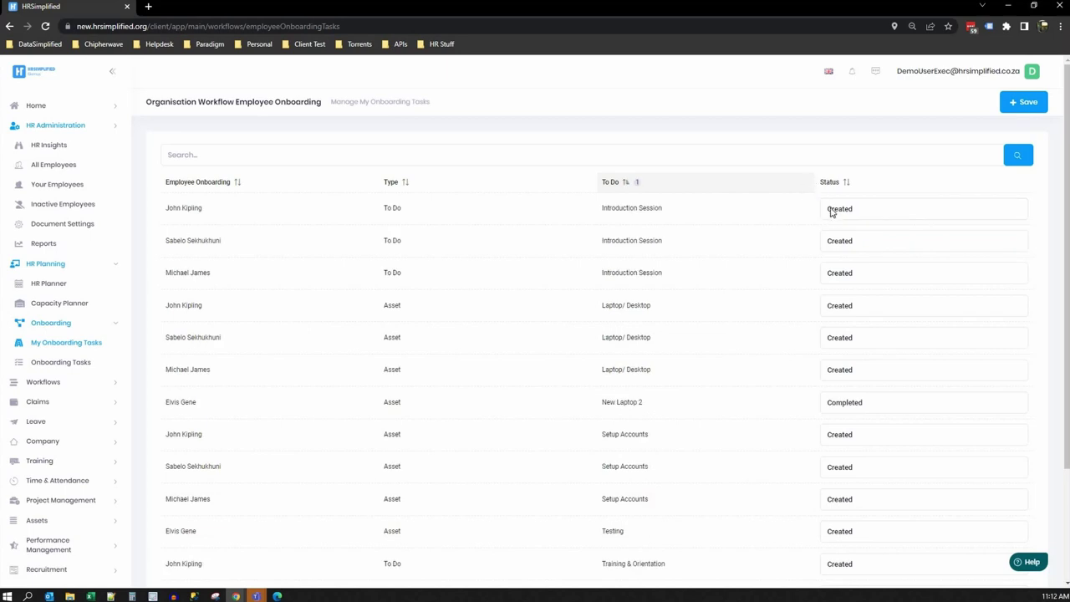
pyautogui.click(70, 369)
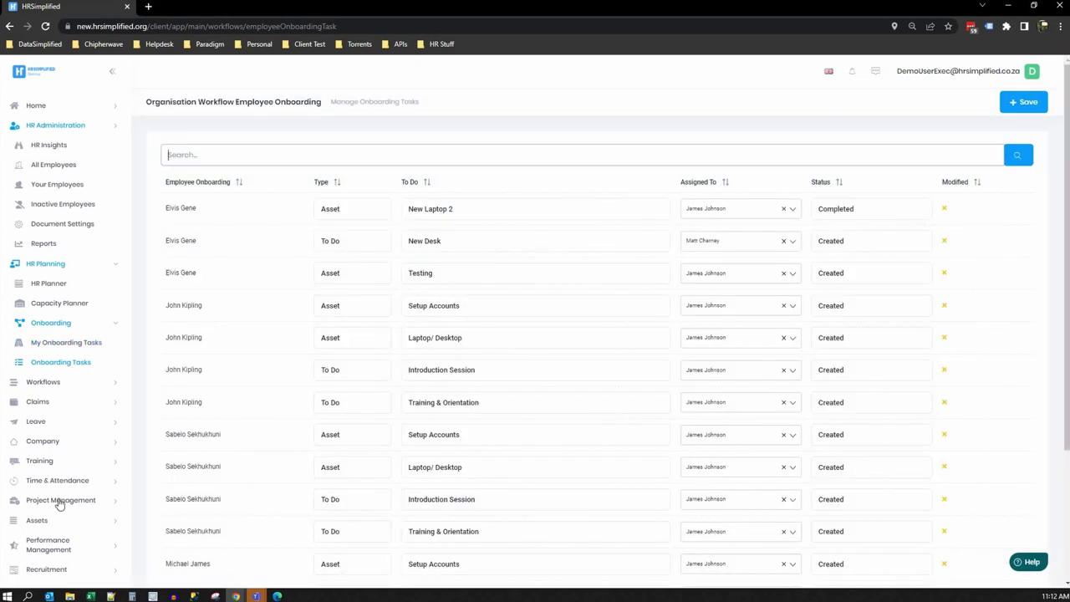
# - View the Inactive Employees list and check the actions available for the first employee under All Employees
pyautogui.click(54, 265)
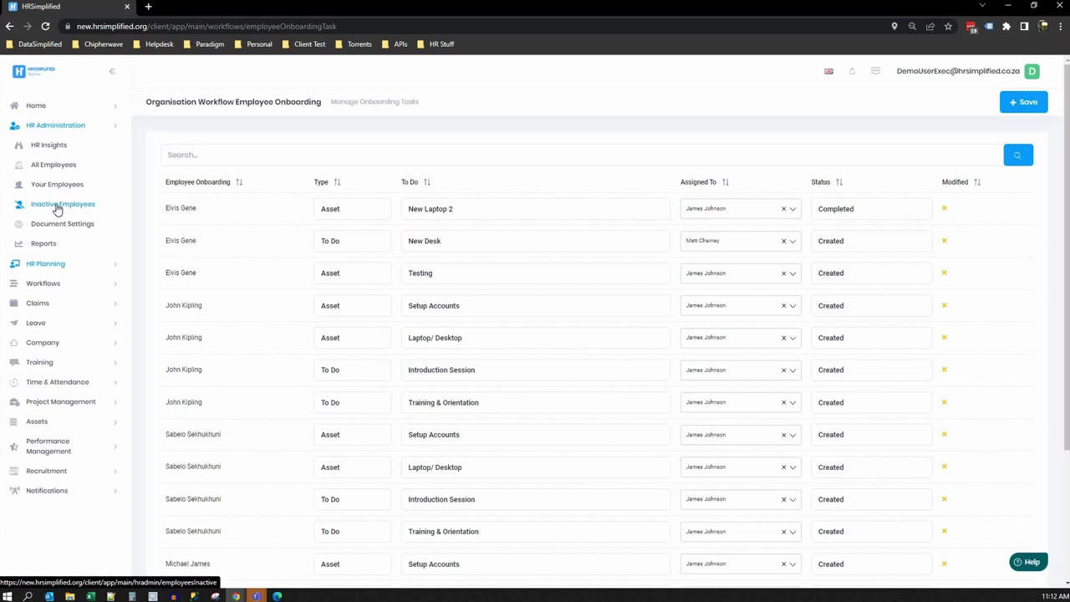
pyautogui.click(57, 205)
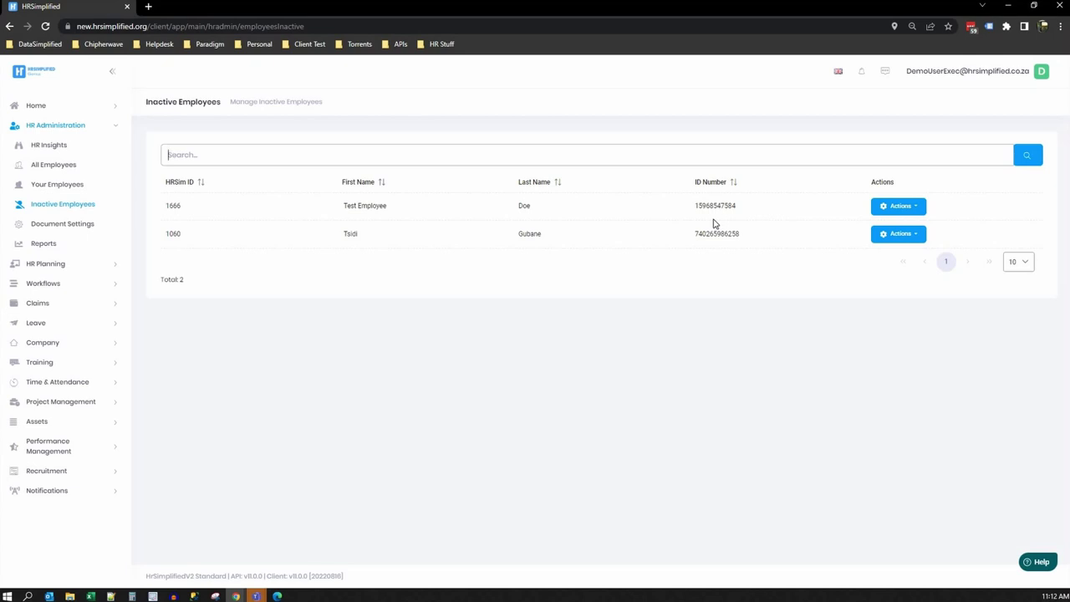
pyautogui.click(47, 166)
pyautogui.click(903, 237)
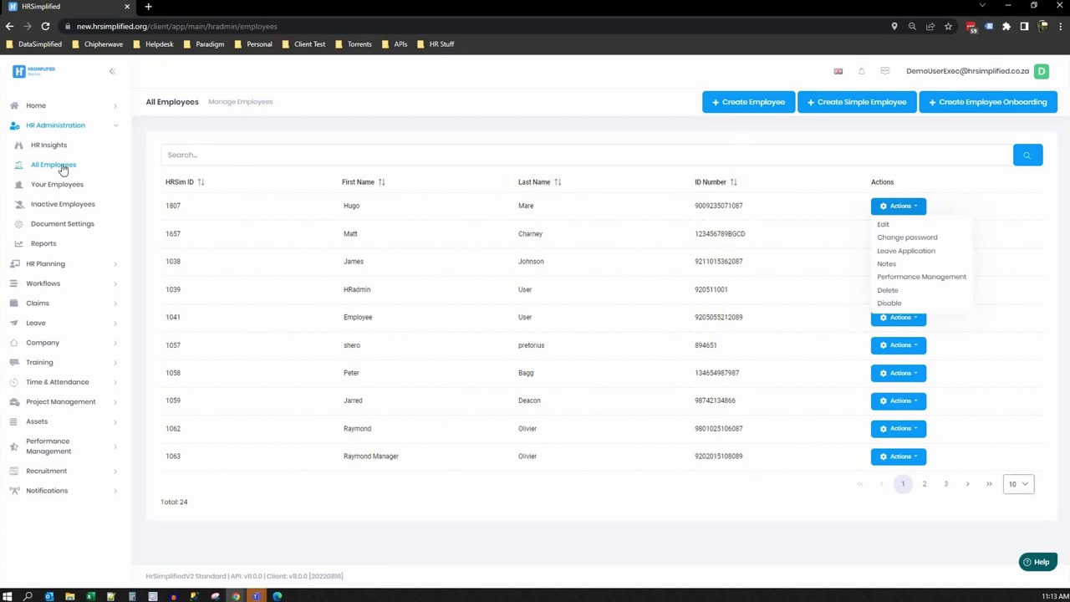
# - Review the folders shared in Document Settings and compare them with the Resume & Applications files listed under My Documents
pyautogui.click(76, 225)
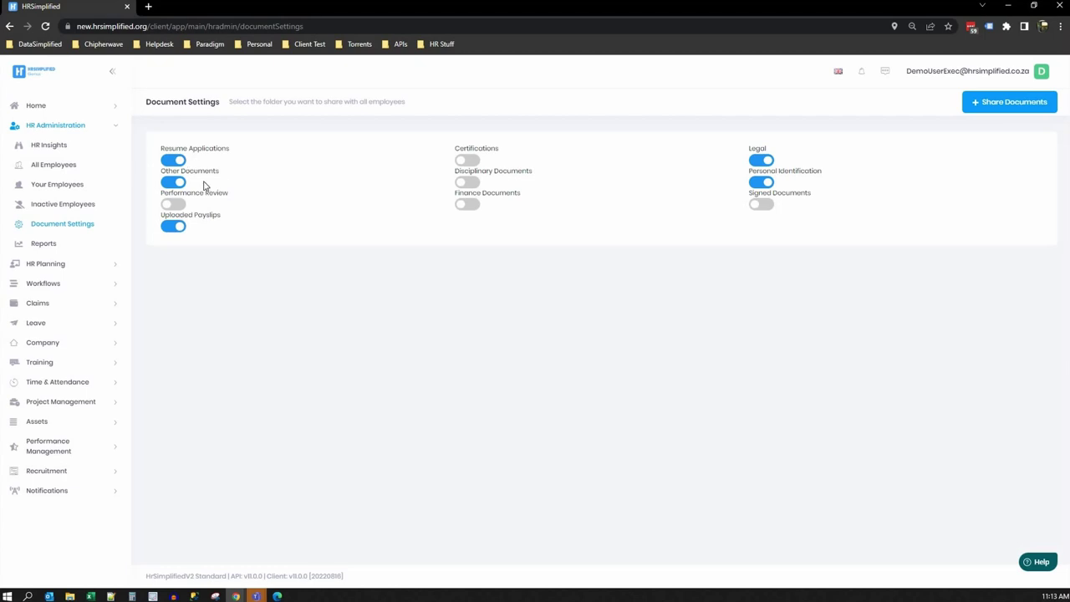
pyautogui.click(46, 107)
pyautogui.click(48, 125)
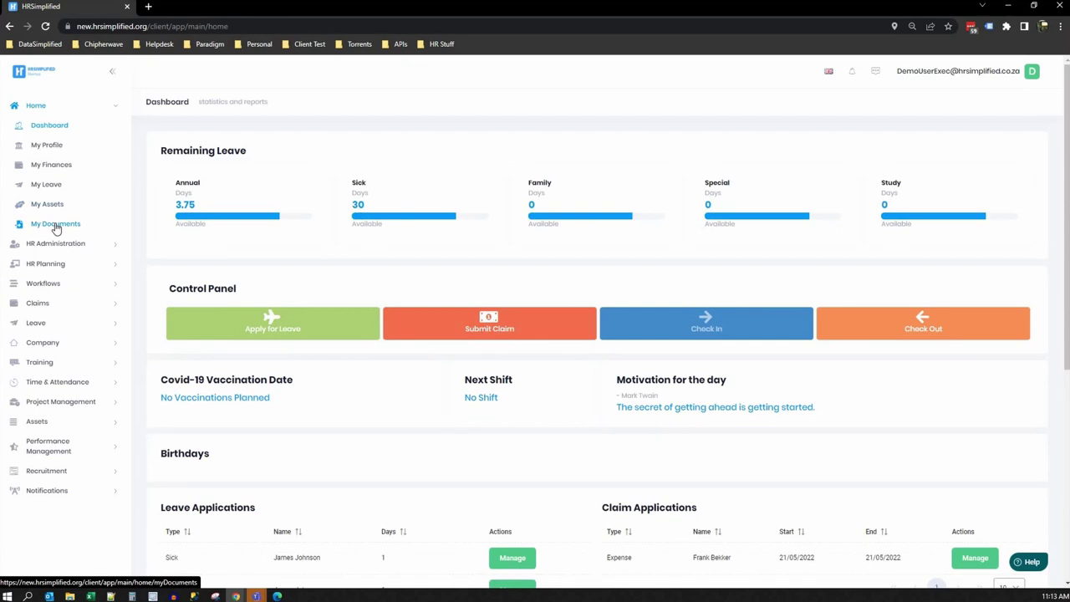
pyautogui.click(55, 225)
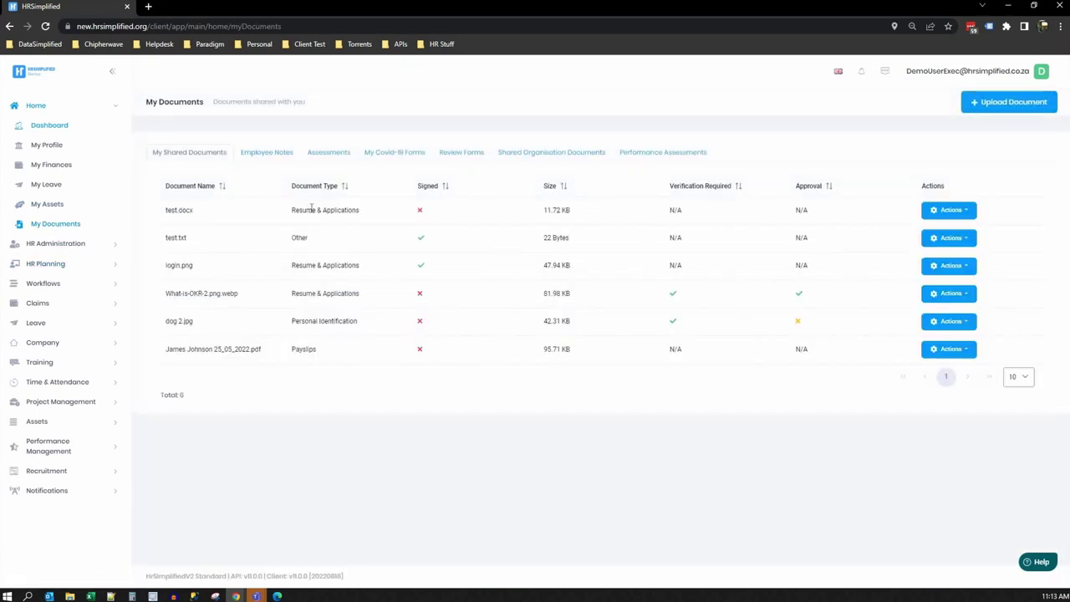
pyautogui.moveTo(302, 214); pyautogui.dragTo(345, 214)
pyautogui.moveTo(304, 265); pyautogui.dragTo(345, 266)
pyautogui.moveTo(302, 294); pyautogui.dragTo(345, 294)
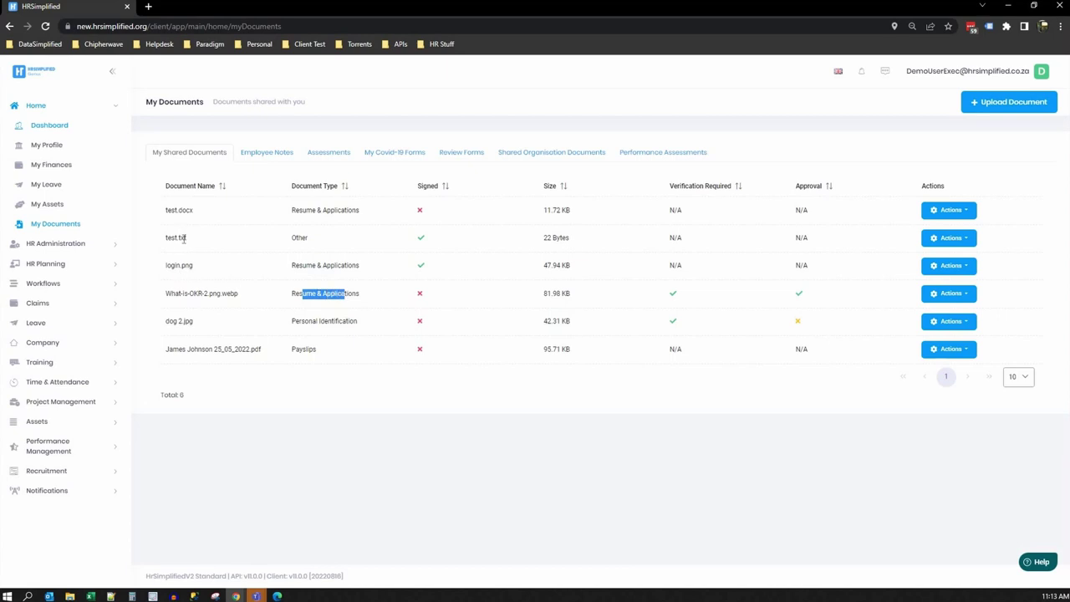
# - Stop sharing the Resume Applications folder with all employees, save the document settings, and recheck the shared files in My Documents
pyautogui.click(89, 246)
pyautogui.click(74, 226)
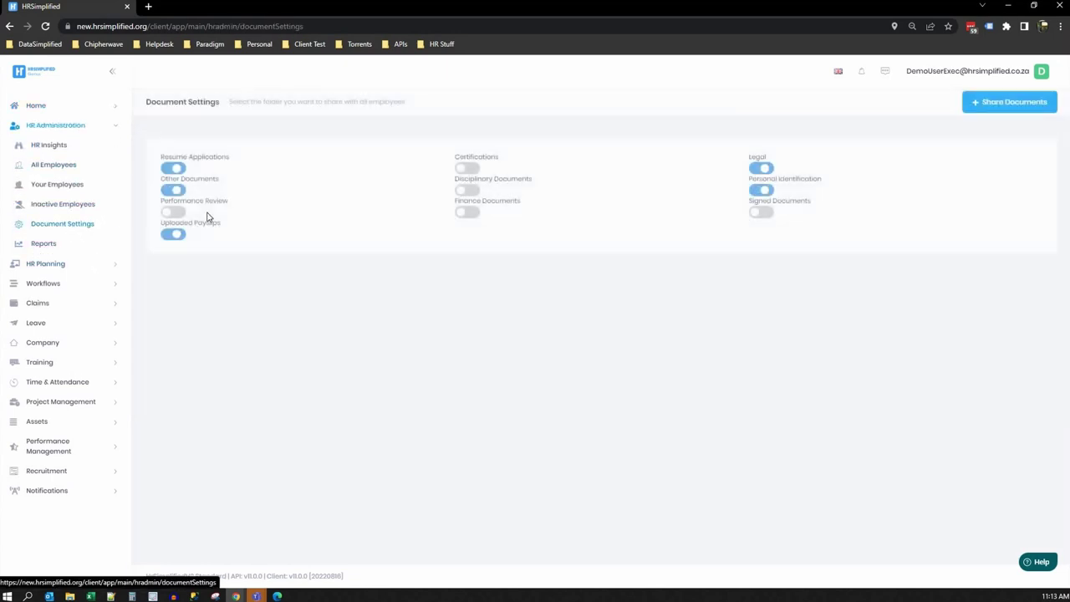
pyautogui.click(174, 160)
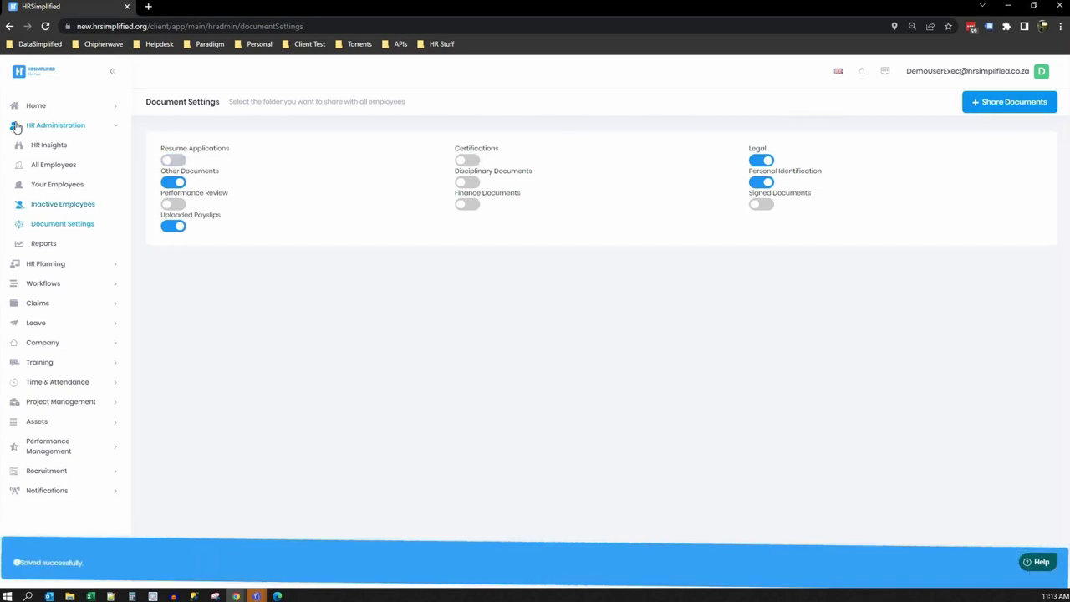
pyautogui.click(39, 105)
pyautogui.click(66, 231)
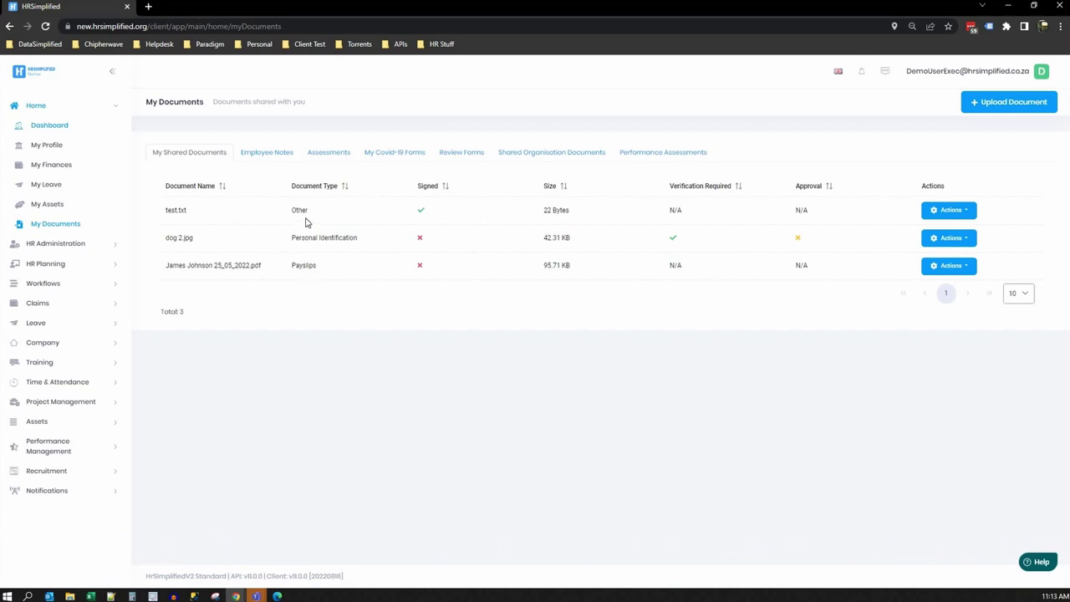
# - Look through the available employee reports in HR Administration without selecting one
pyautogui.click(43, 244)
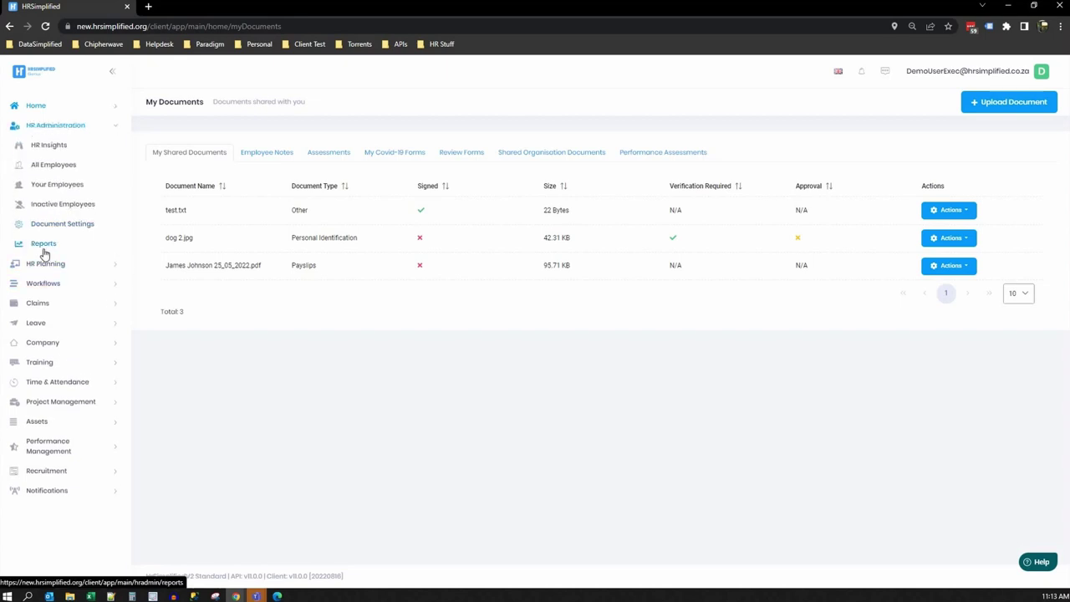
pyautogui.click(43, 243)
pyautogui.click(278, 190)
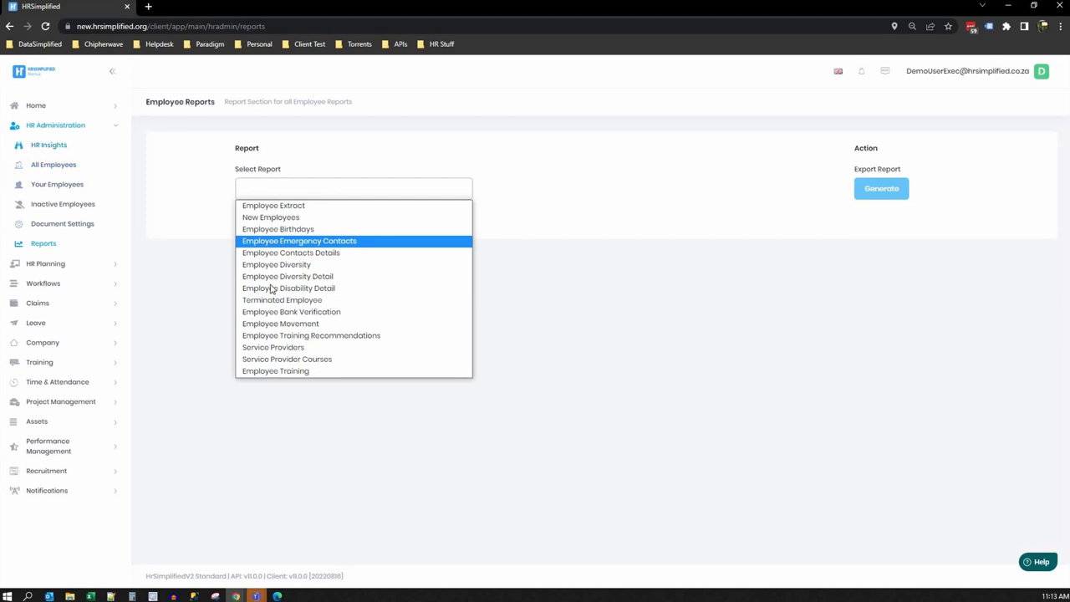
pyautogui.click(161, 226)
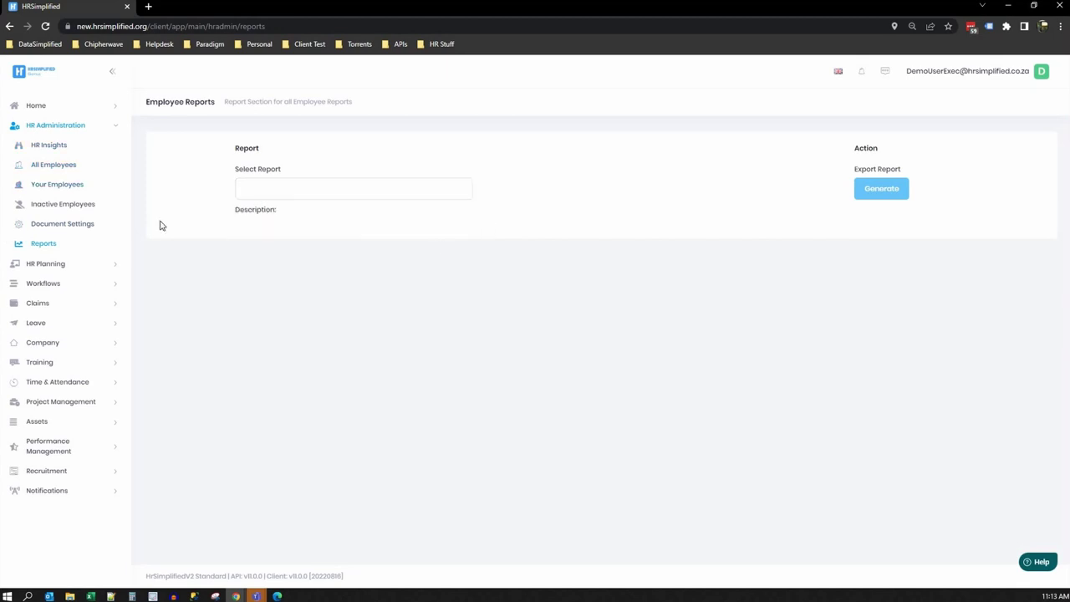
# - Examine the HR Insights employee breakdown, the department, company, branch and team charts, and the employees per job position chart
pyautogui.click(59, 149)
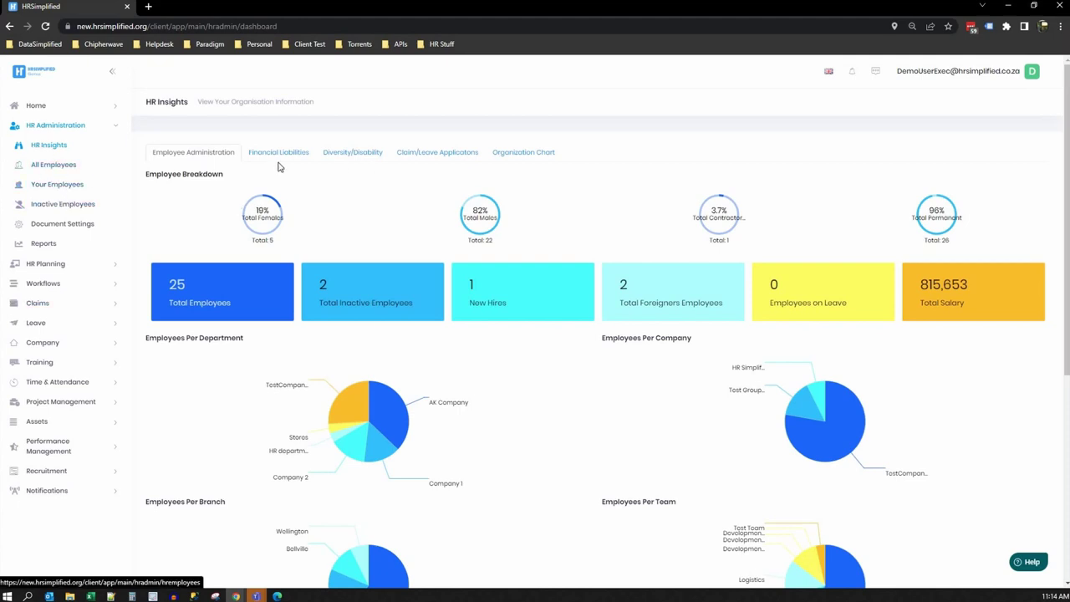
pyautogui.scroll(-2, 723, 410)
pyautogui.scroll(-2, 719, 415)
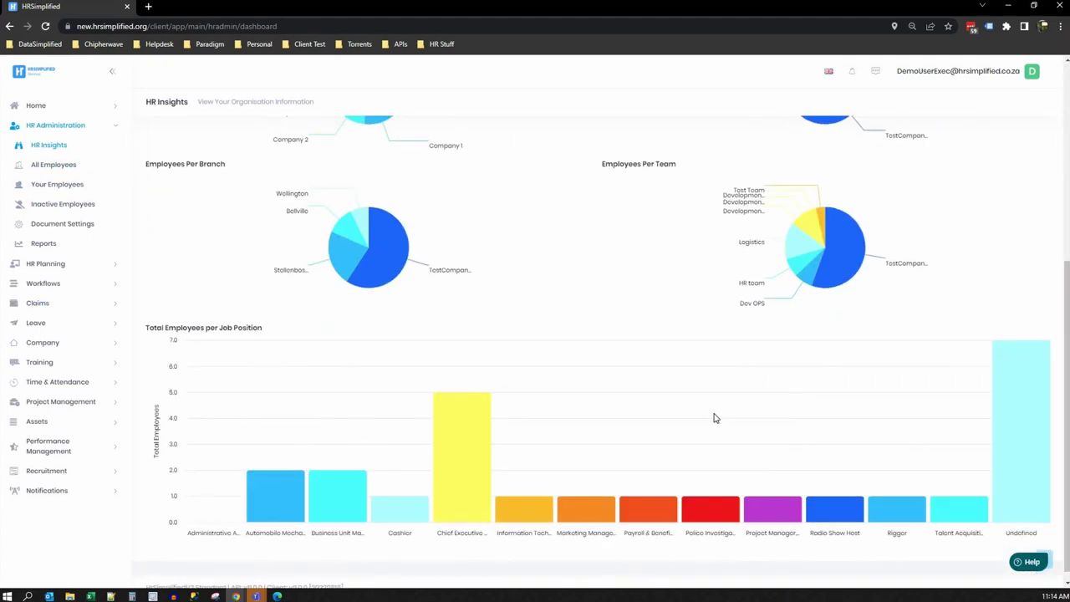
pyautogui.scroll(4, 713, 418)
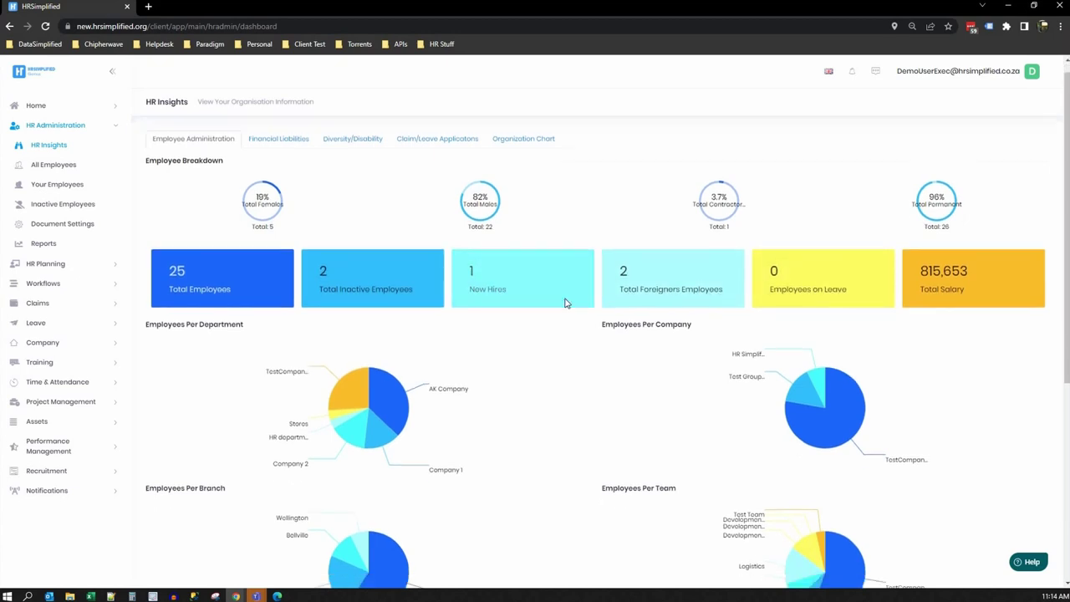
pyautogui.scroll(-2, 352, 178)
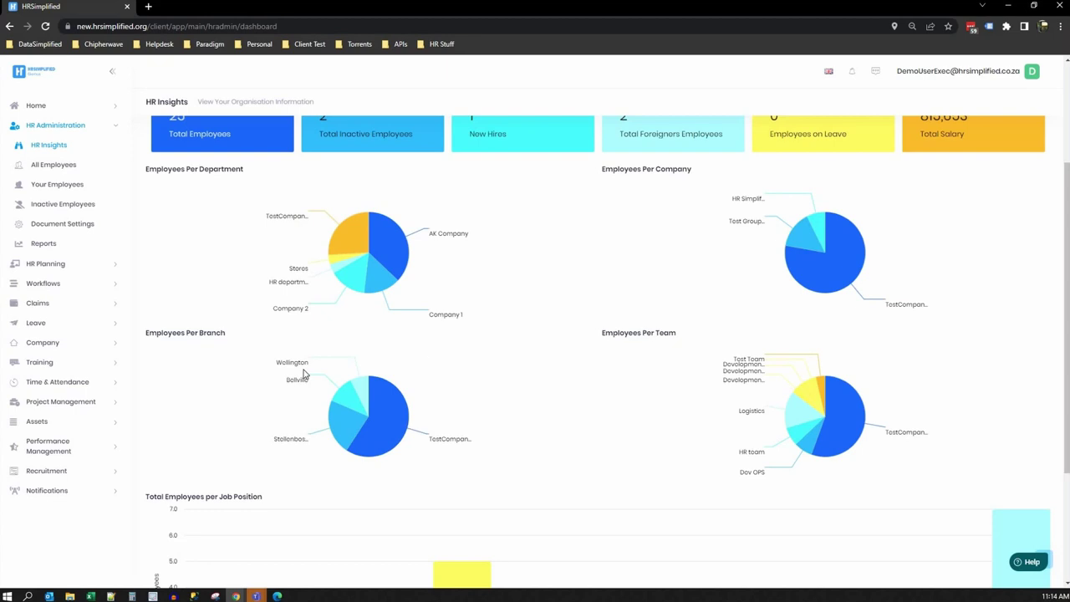
pyautogui.scroll(-2, 635, 369)
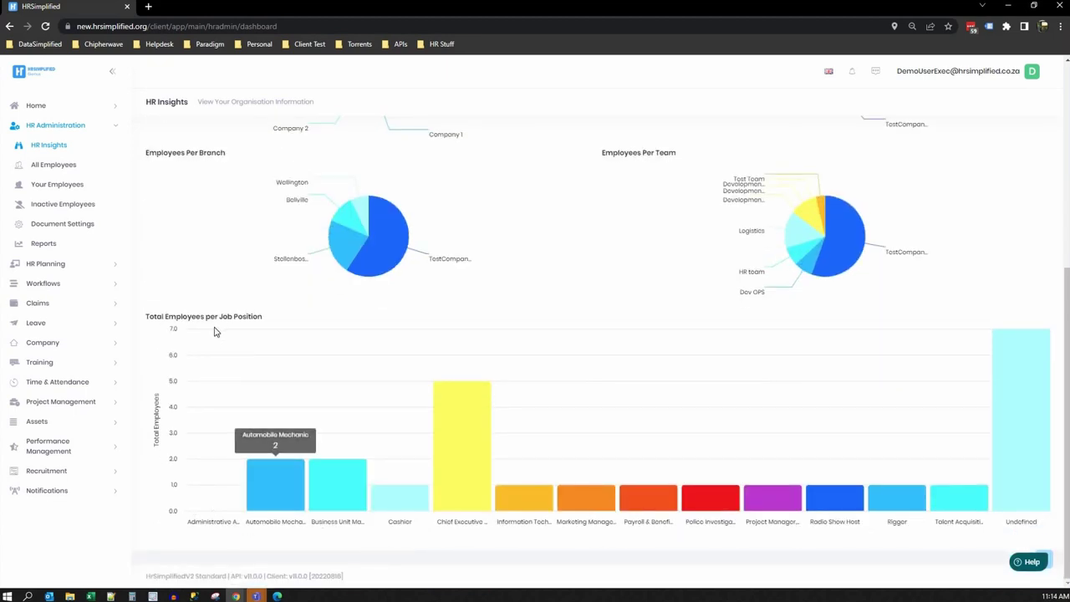
pyautogui.moveTo(279, 321); pyautogui.dragTo(219, 316)
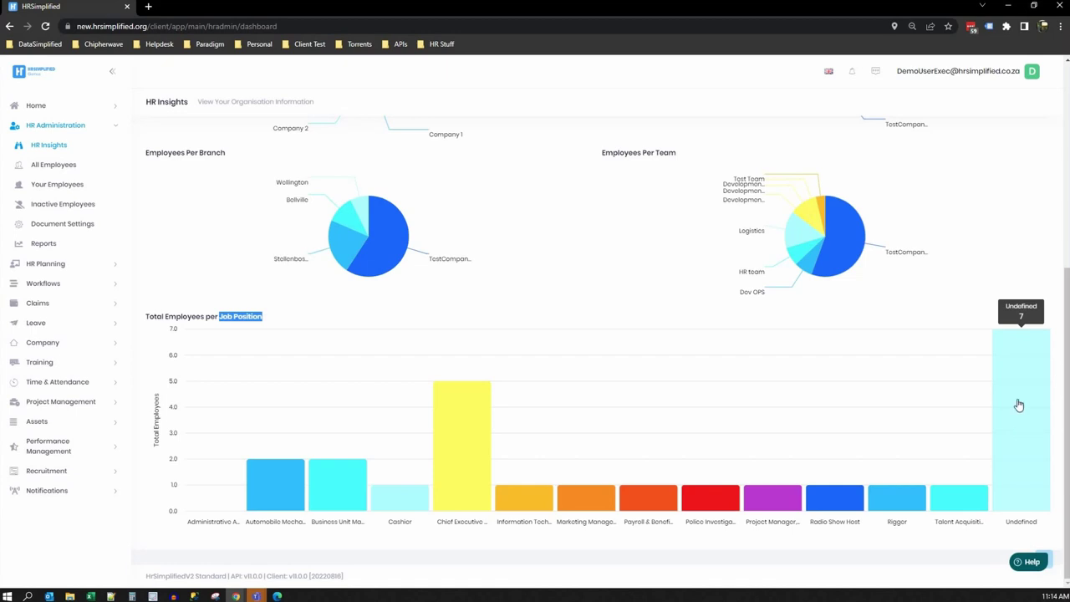
pyautogui.scroll(5, 358, 276)
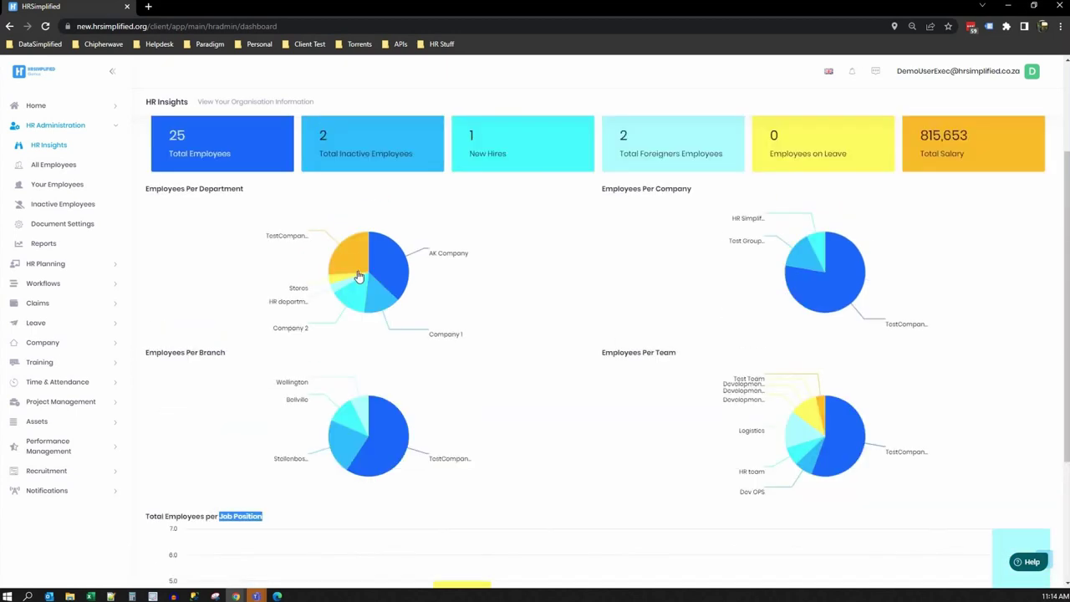
# - Examine the financial liabilities in HR Insights, along with the disability charts by department and the employee and applicant ethnicity charts
pyautogui.click(281, 143)
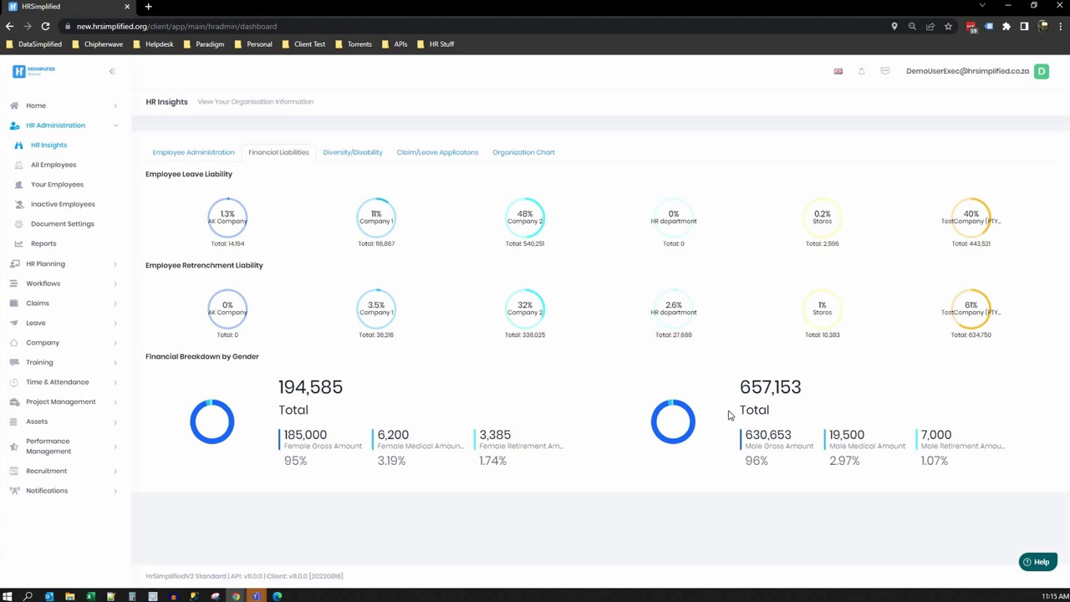
pyautogui.click(349, 157)
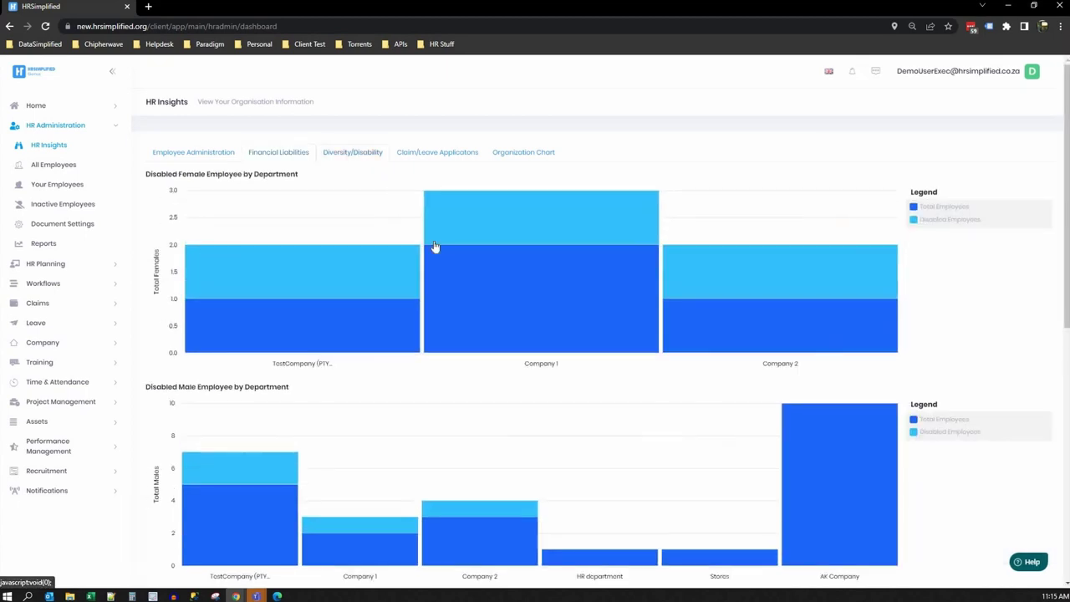
pyautogui.scroll(-1, 613, 335)
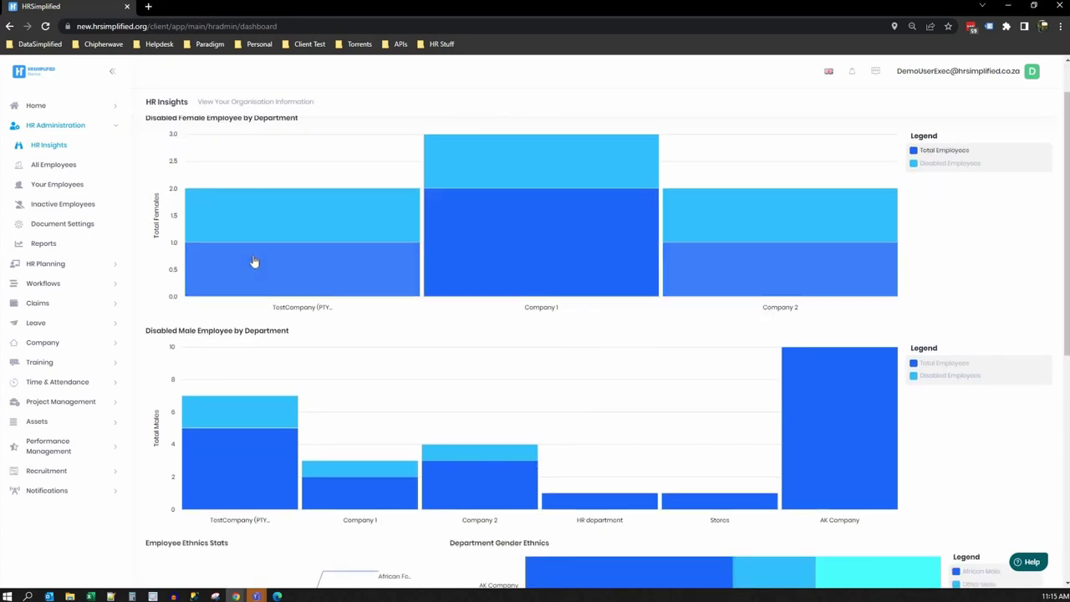
pyautogui.scroll(1, 256, 264)
pyautogui.scroll(-2, 363, 296)
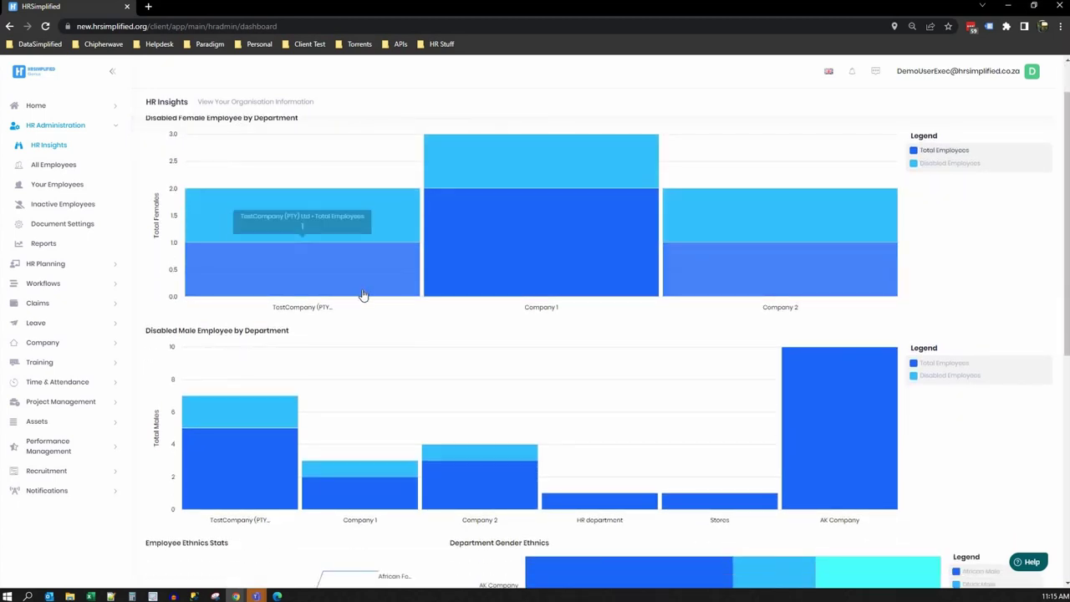
pyautogui.scroll(-4, 264, 304)
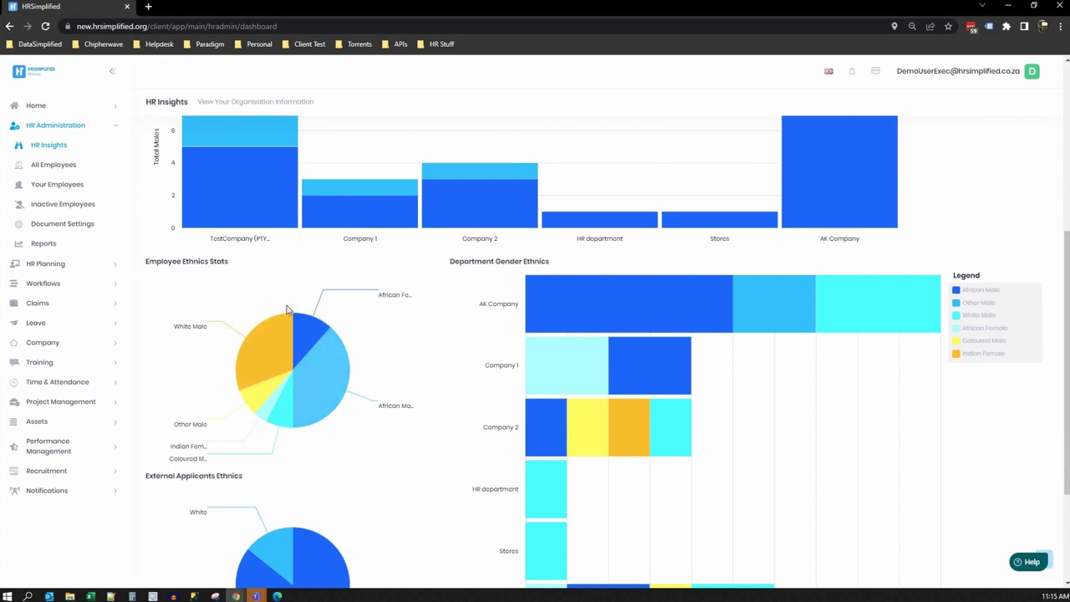
pyautogui.scroll(-2, 501, 326)
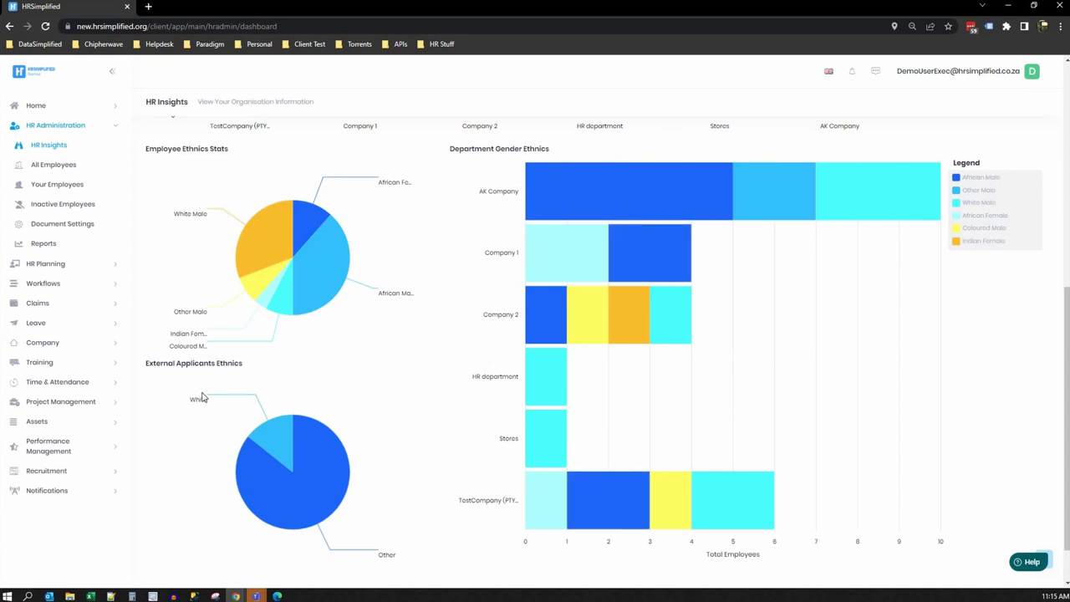
pyautogui.moveTo(174, 361); pyautogui.dragTo(259, 370)
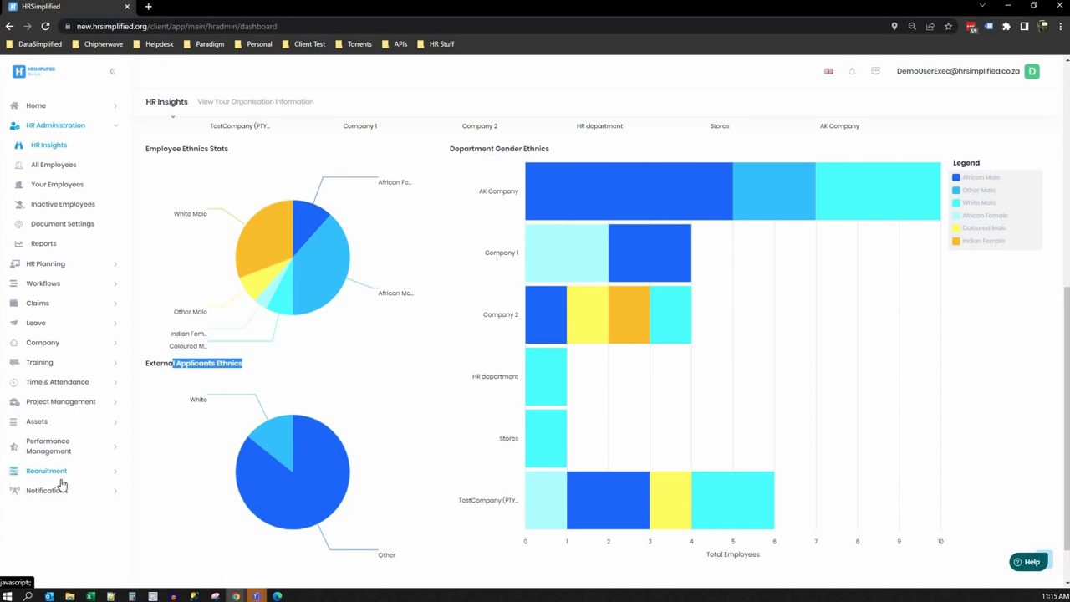
pyautogui.moveTo(298, 449)
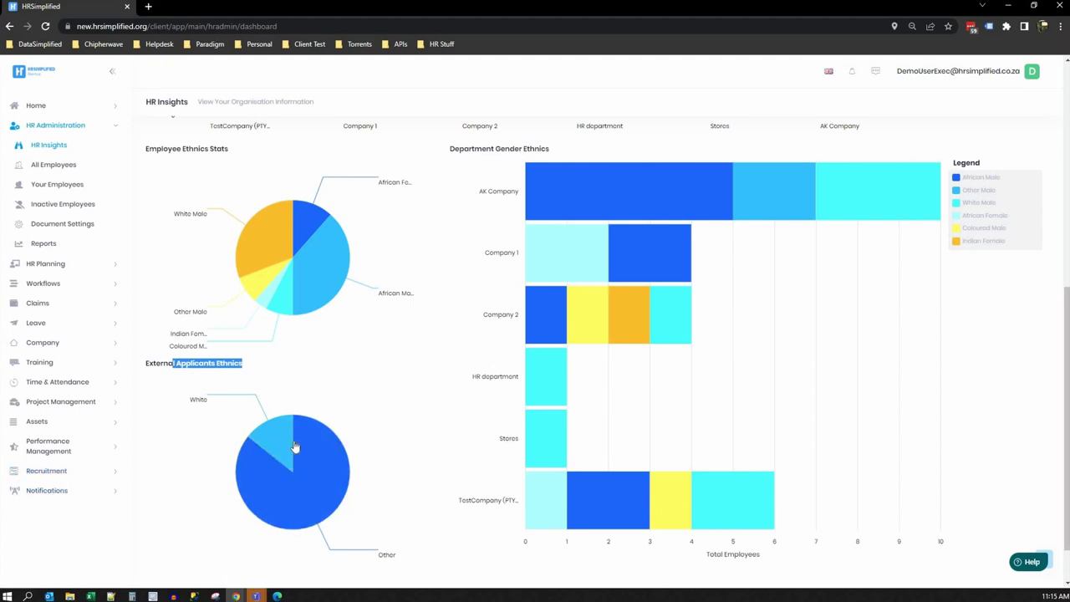
pyautogui.scroll(10, 474, 346)
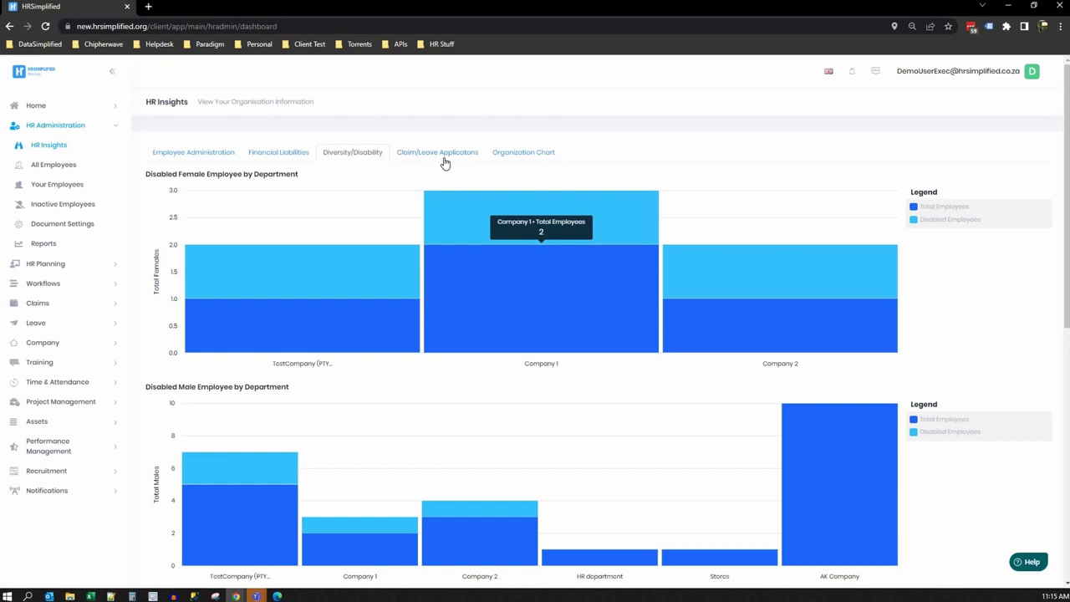
# - Examine the claim and overtime totals, leave applications and estimated sick leave cost charts in HR Insights
pyautogui.click(443, 159)
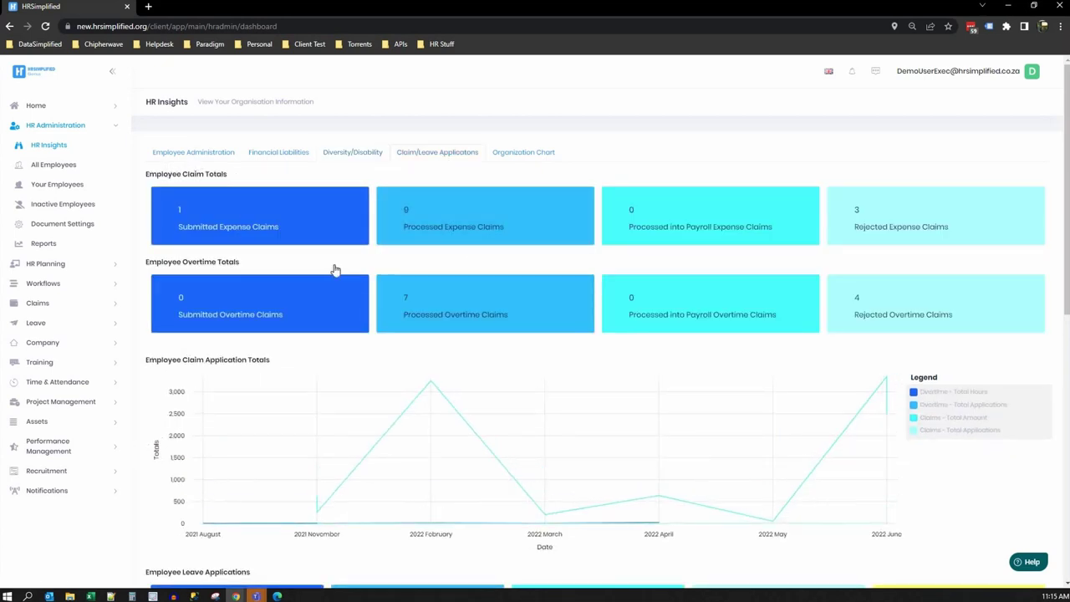
pyautogui.scroll(-3, 334, 271)
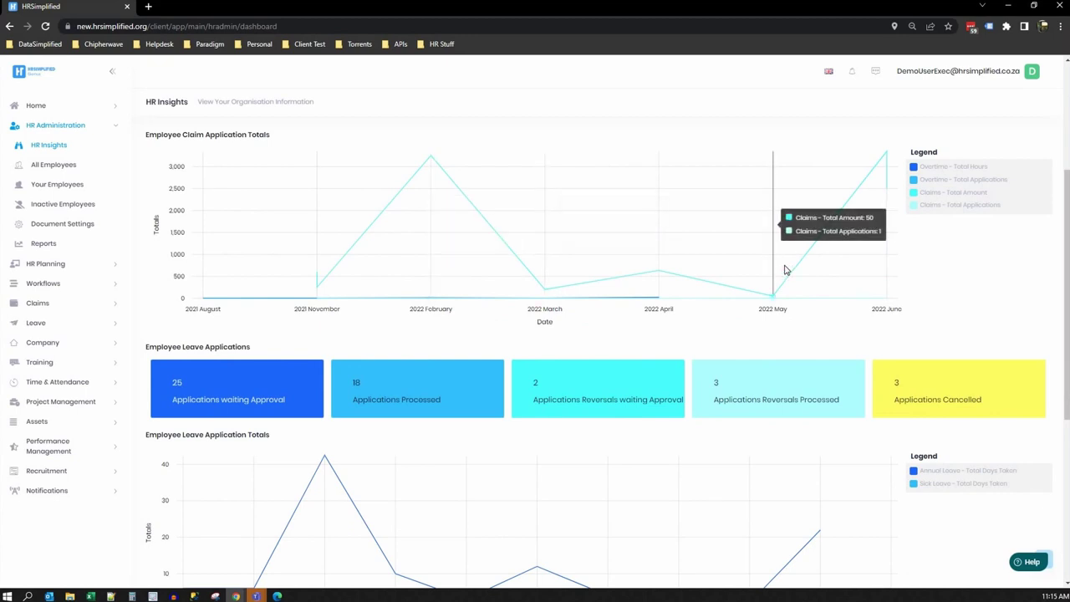
pyautogui.scroll(-2, 521, 250)
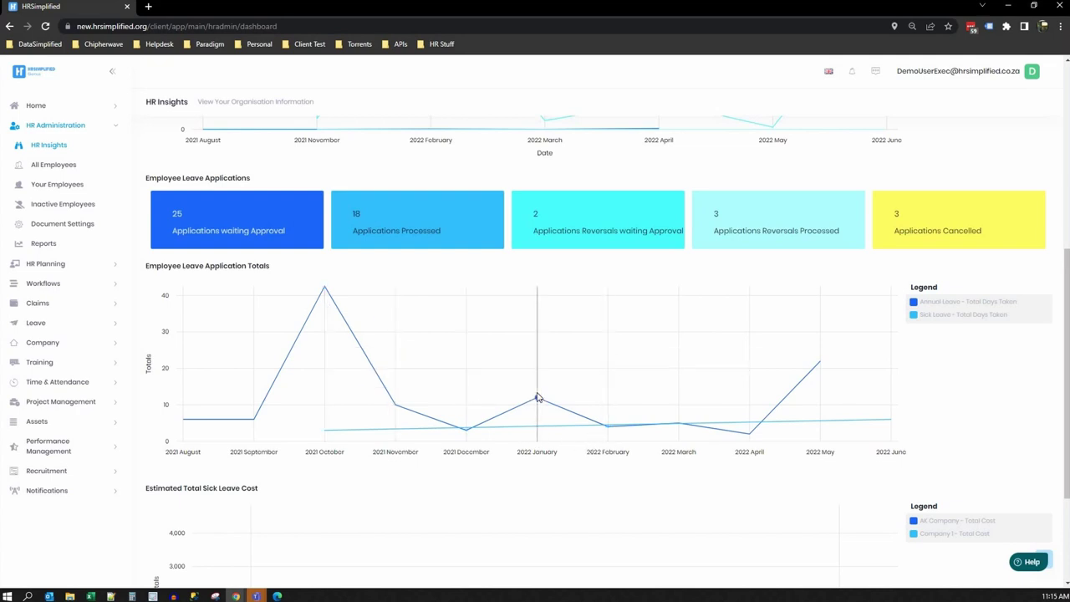
pyautogui.scroll(-2, 538, 398)
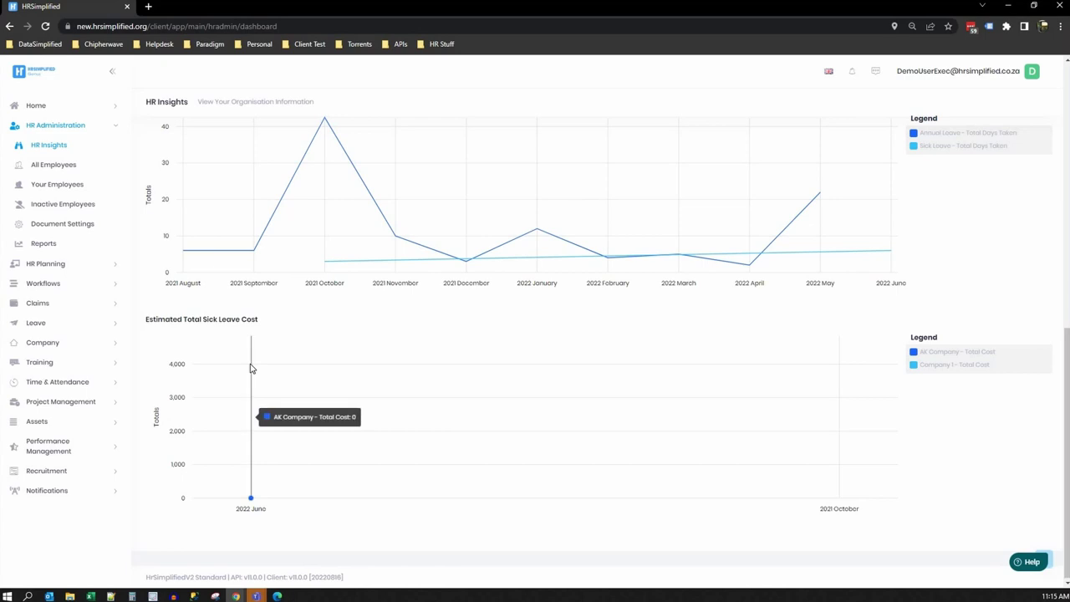
pyautogui.scroll(2, 773, 420)
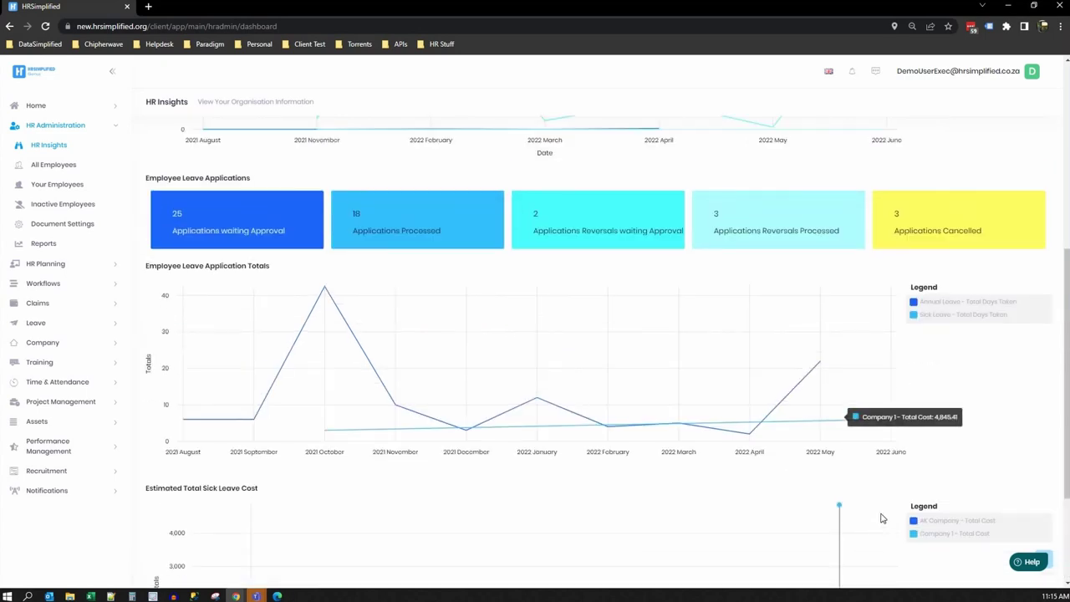
pyautogui.scroll(4, 741, 454)
pyautogui.scroll(3, 588, 363)
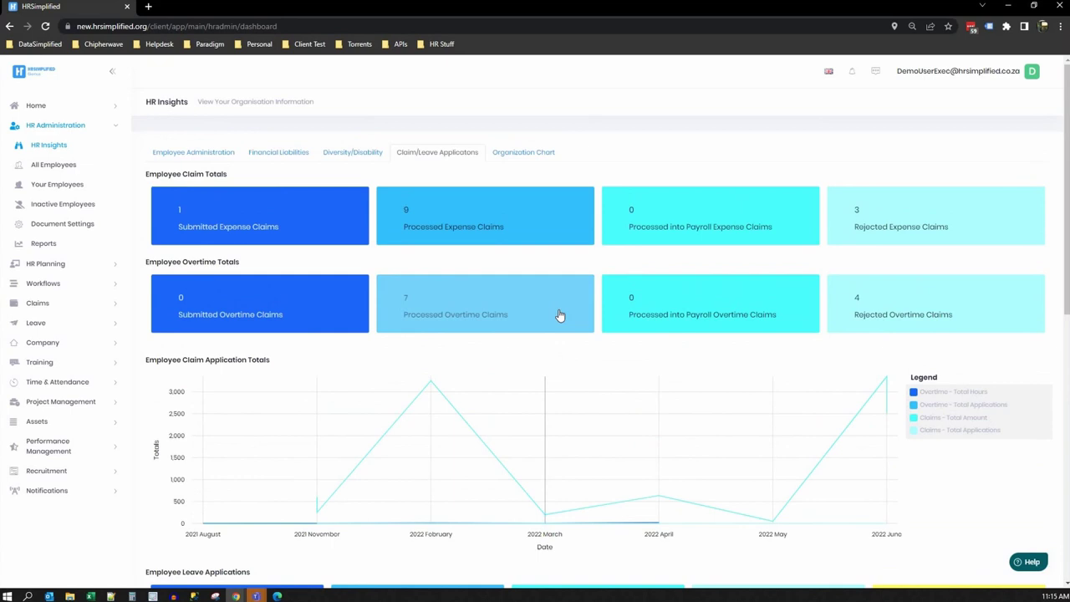
# - View the organization chart in HR Insights and select the top chief executive officer's entry, cancelling out of its dialog
pyautogui.click(519, 154)
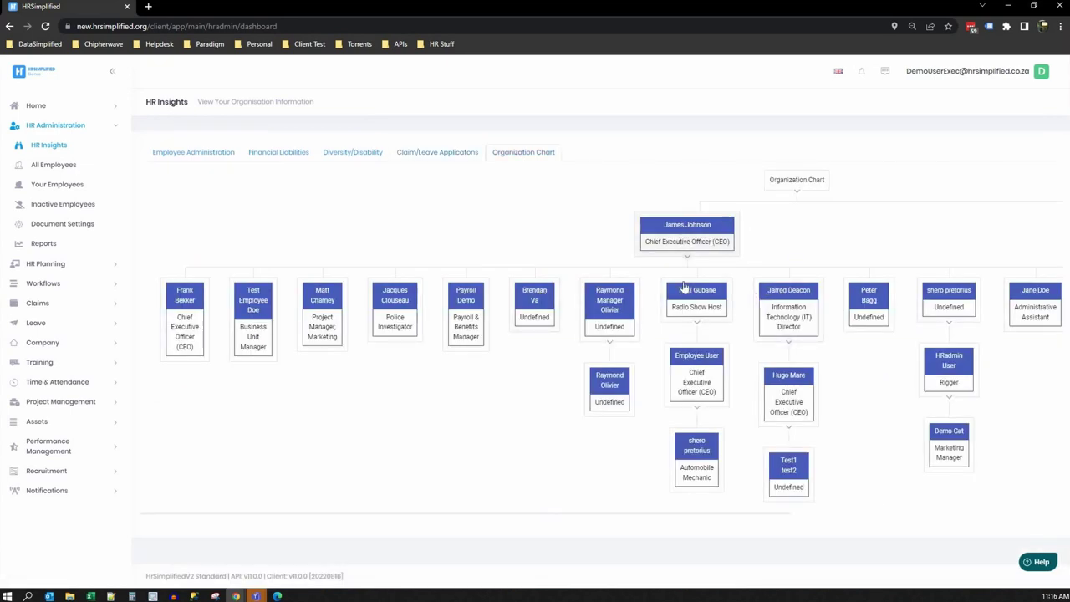
pyautogui.click(688, 240)
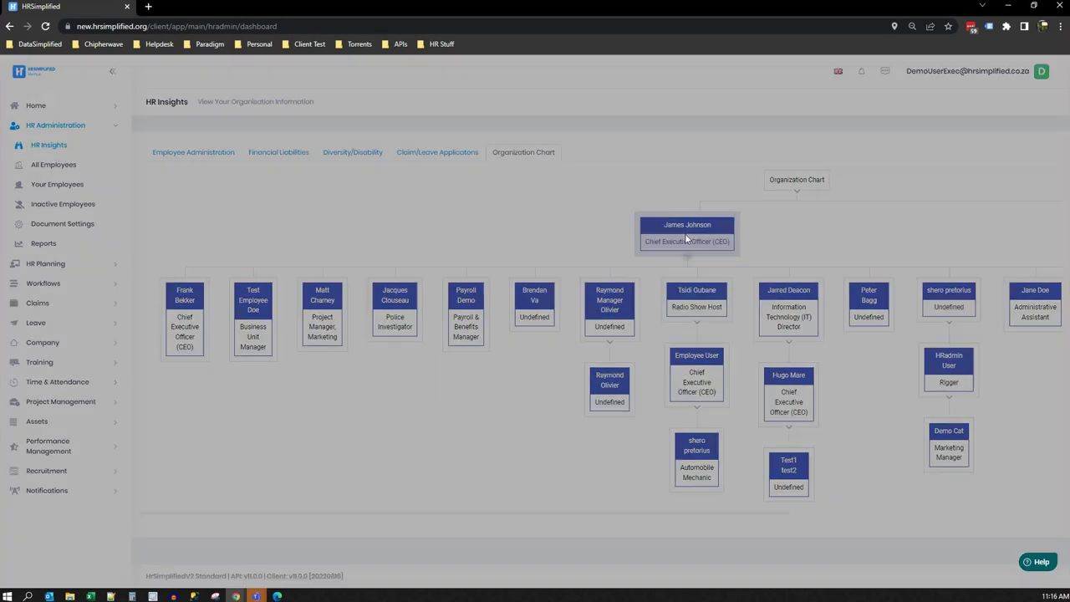
pyautogui.click(633, 296)
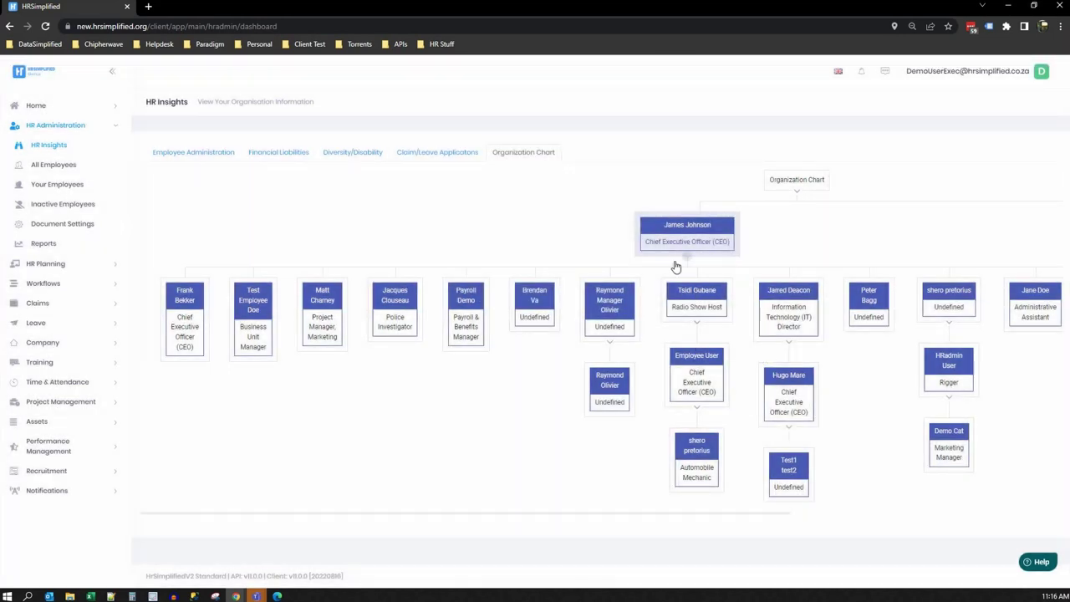
# - Review today's shift information, the Events/Shifts hours chart and the latest check-in locations in the Time & Attendance insights
pyautogui.click(69, 132)
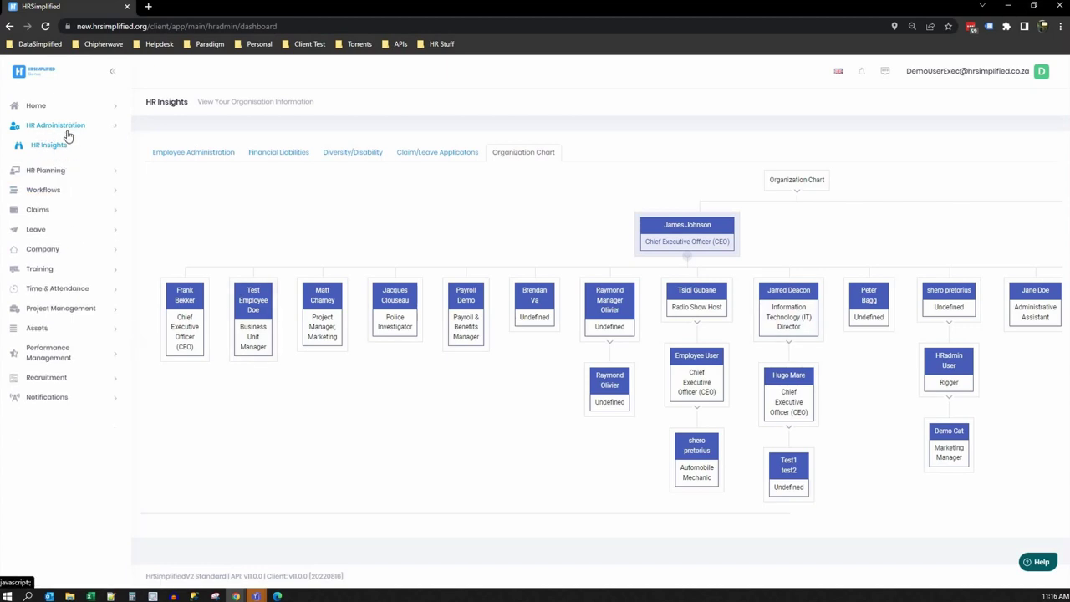
pyautogui.click(60, 134)
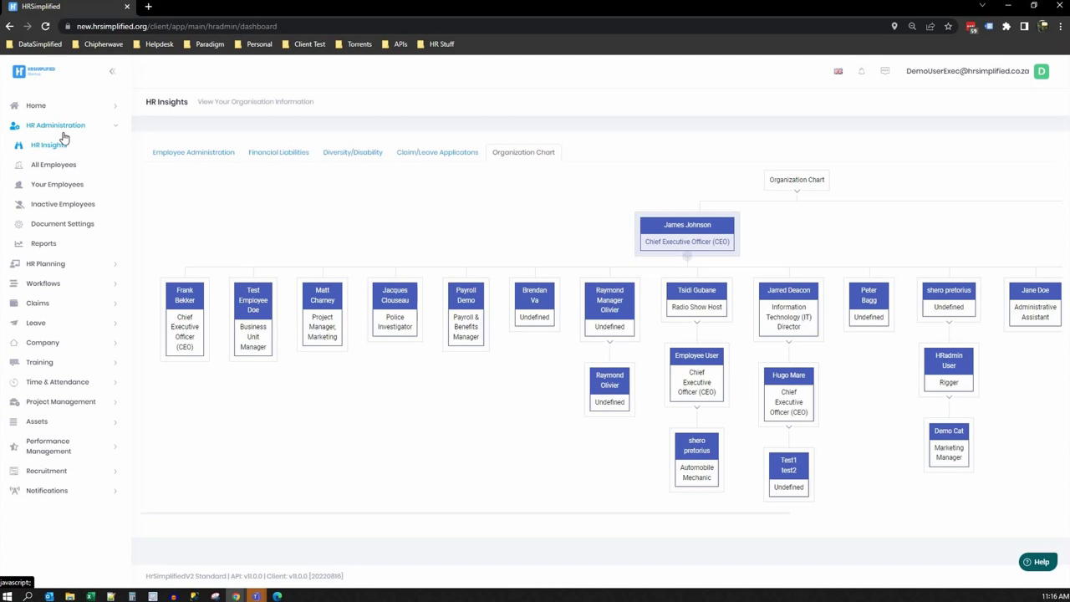
pyautogui.click(62, 132)
pyautogui.click(65, 266)
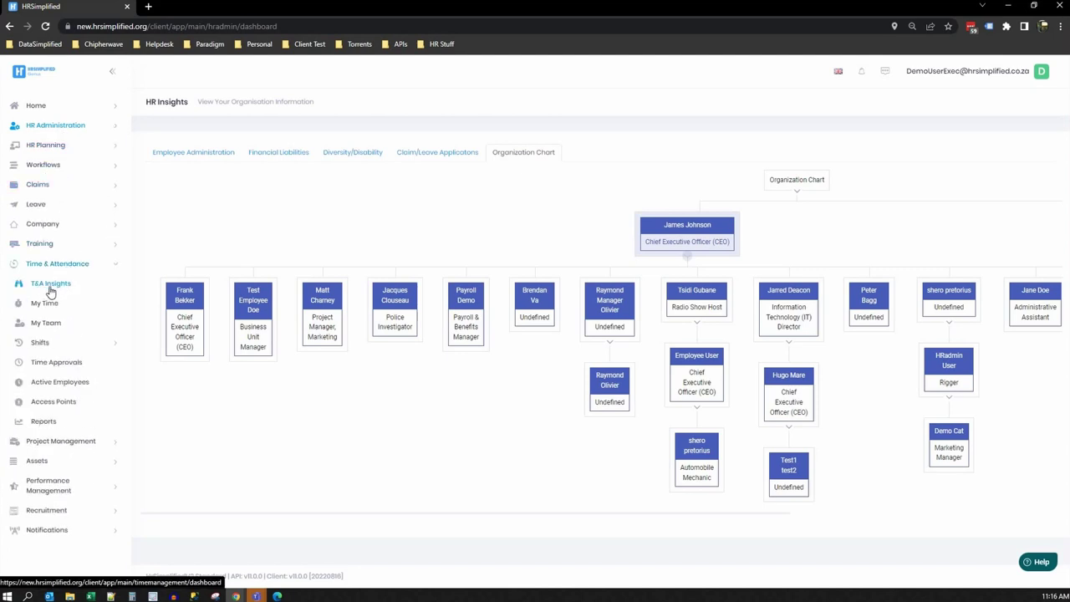
pyautogui.click(51, 286)
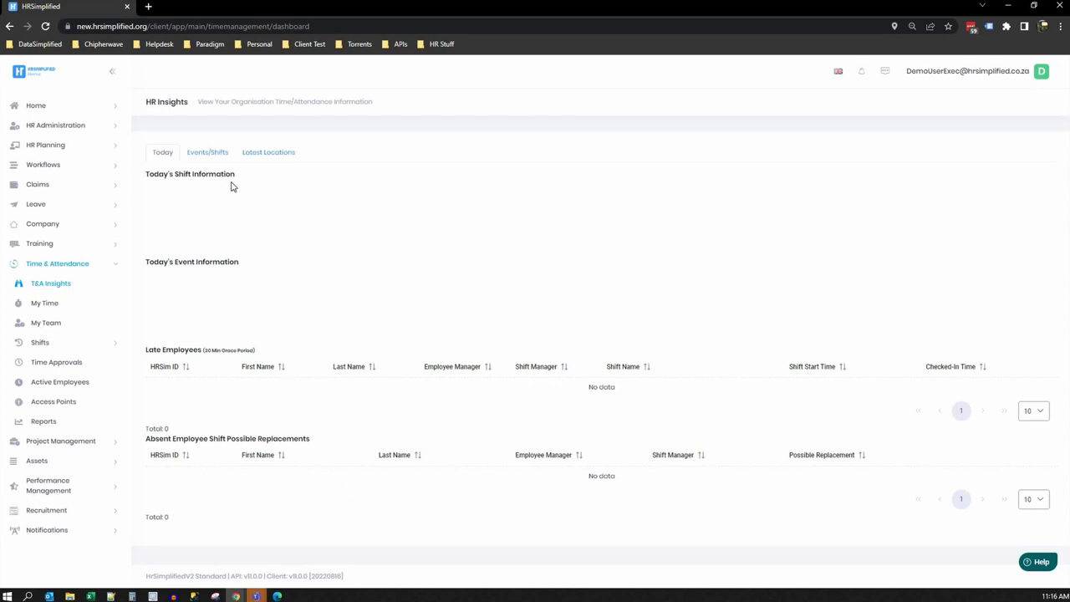
pyautogui.click(206, 158)
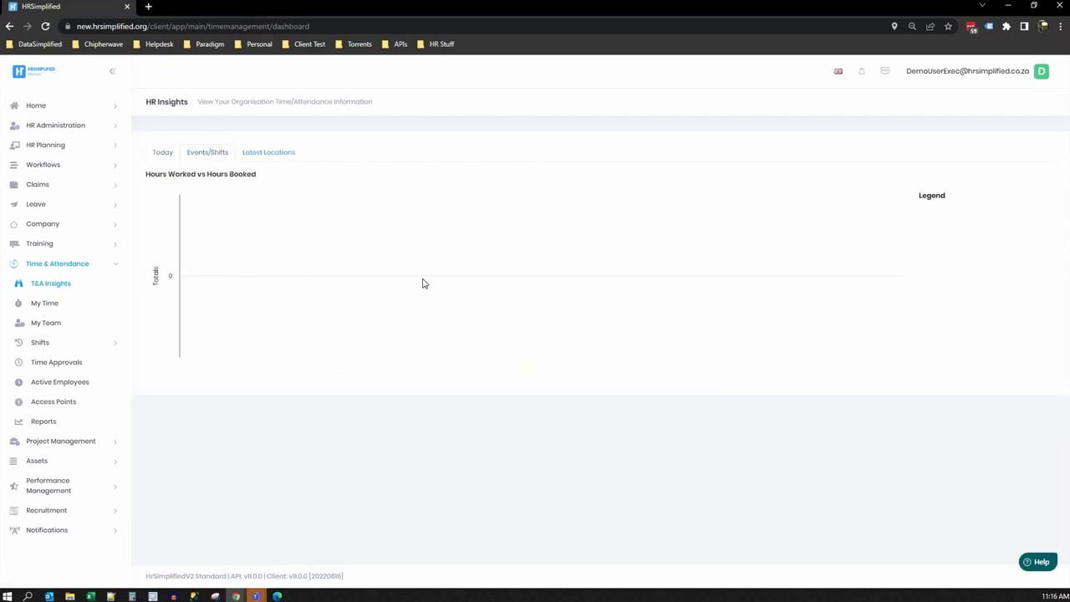
pyautogui.click(279, 156)
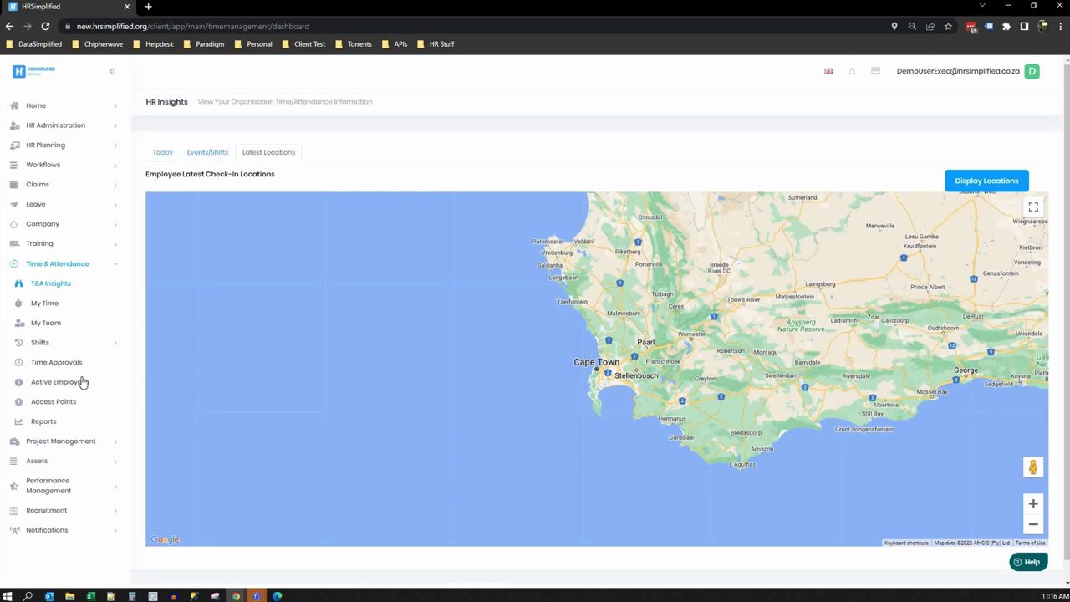
pyautogui.click(60, 264)
pyautogui.click(62, 266)
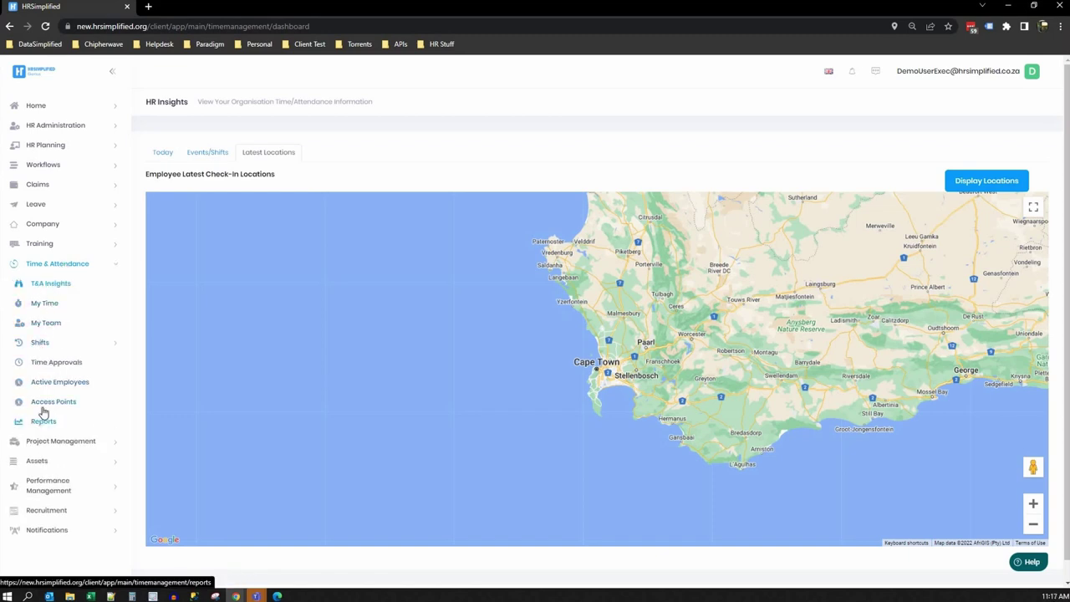
pyautogui.click(52, 267)
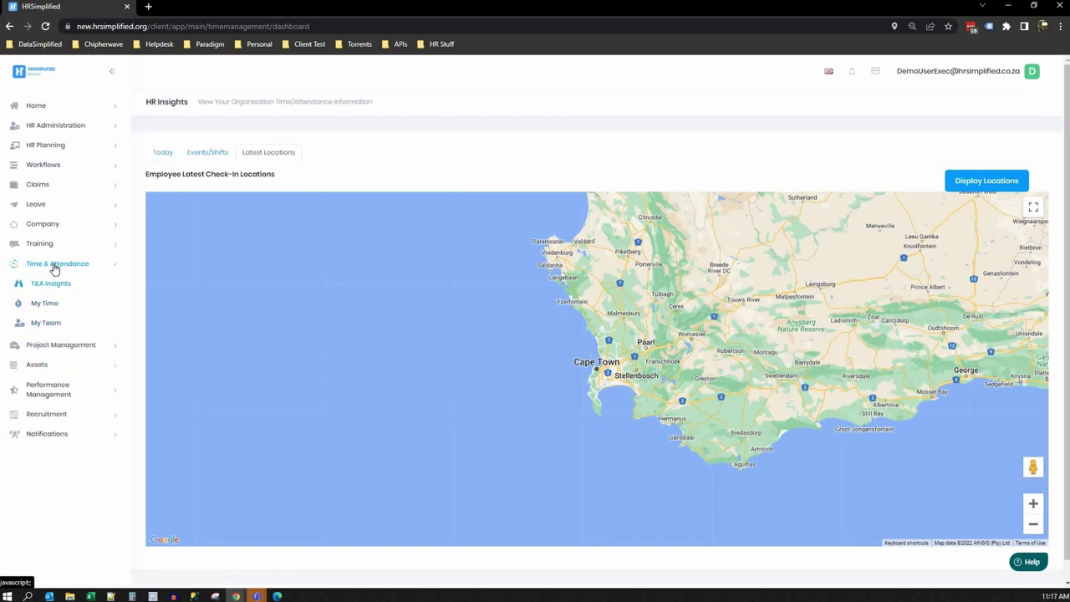
# - View the claims awaiting processing and open the first listed claim for management, closing it again
pyautogui.click(46, 186)
pyautogui.click(75, 224)
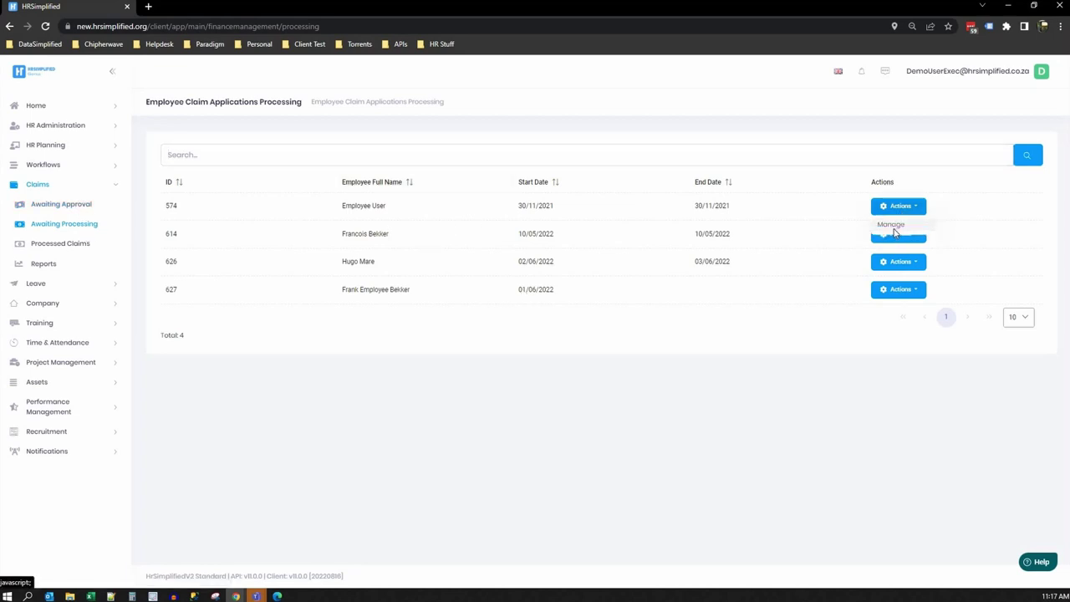
pyautogui.click(896, 235)
pyautogui.click(629, 303)
# - View the claims awaiting approval and open the listed claim for management, closing it again
pyautogui.click(83, 206)
pyautogui.click(887, 207)
pyautogui.click(891, 228)
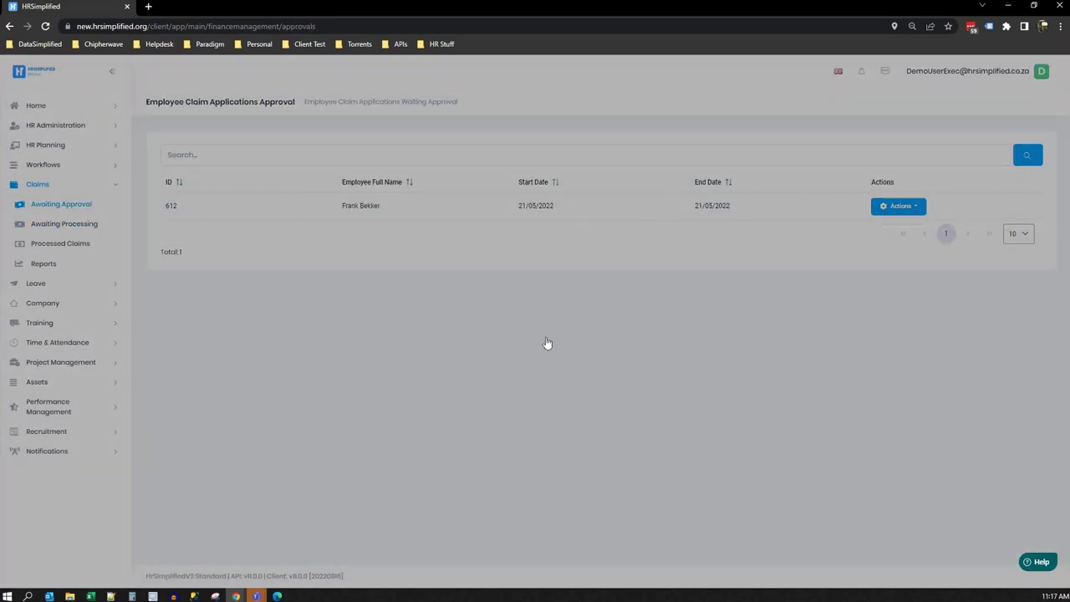
pyautogui.click(631, 341)
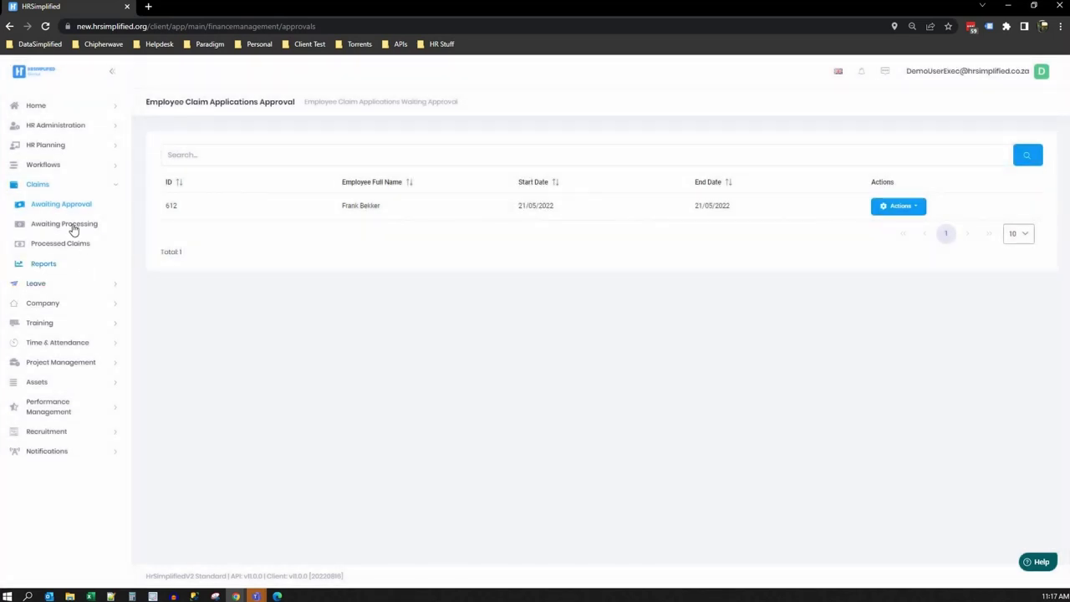
# - View the processed claims and select the Employee Remuneration report among the finance management reports
pyautogui.click(60, 245)
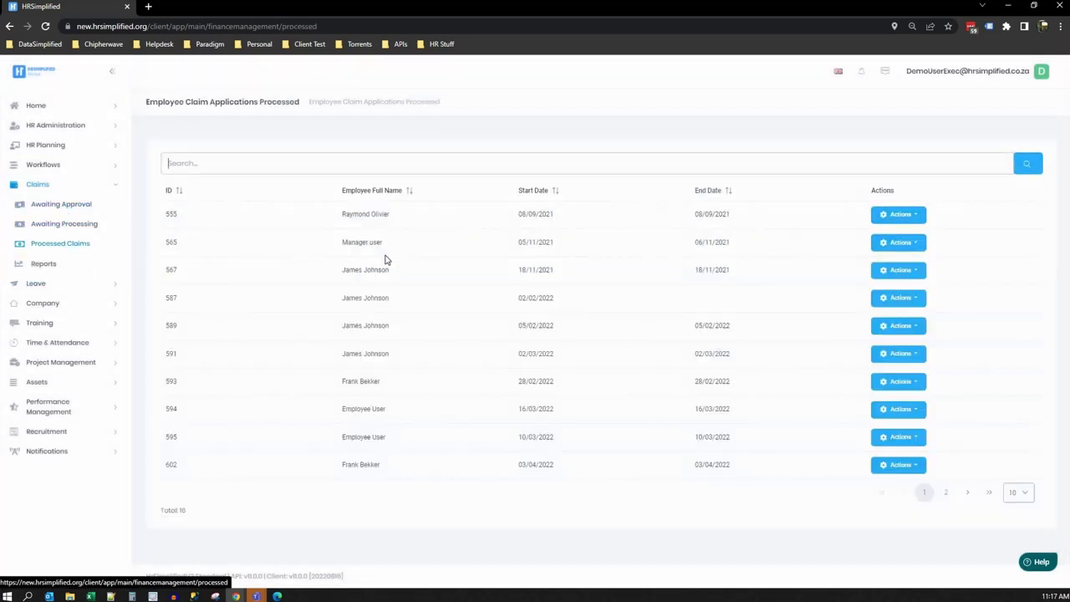
pyautogui.click(45, 265)
pyautogui.click(339, 191)
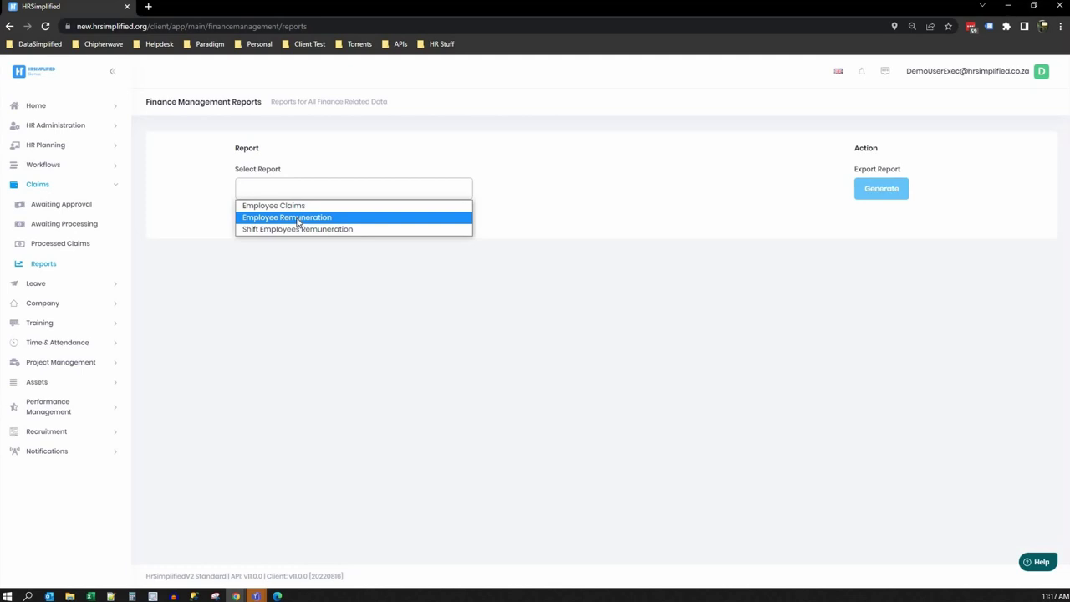
pyautogui.click(299, 219)
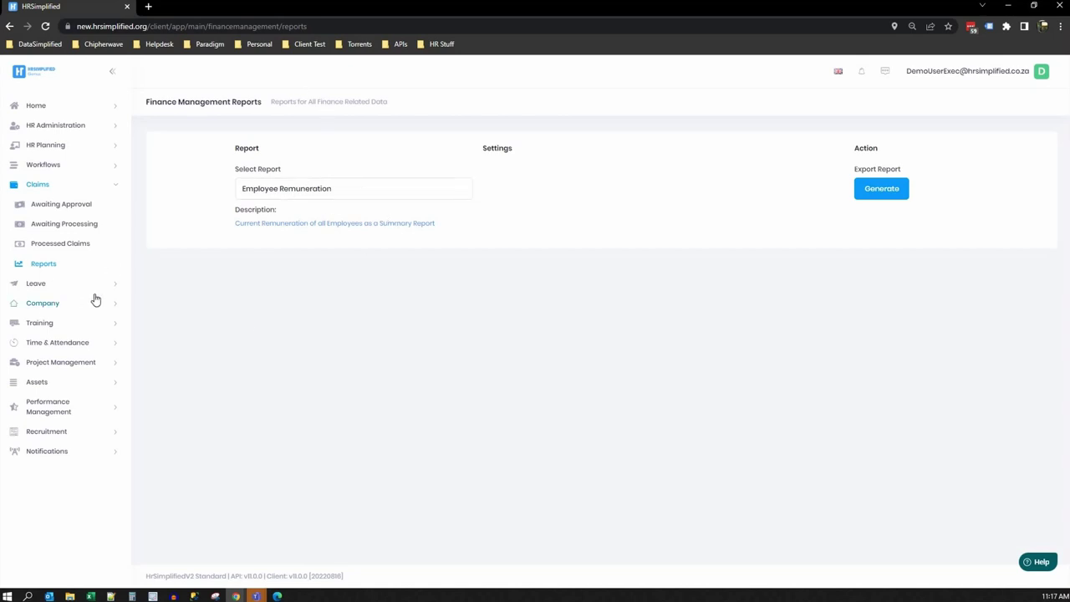
# - Look over the Leave and Company options and open the Company Details
pyautogui.click(36, 285)
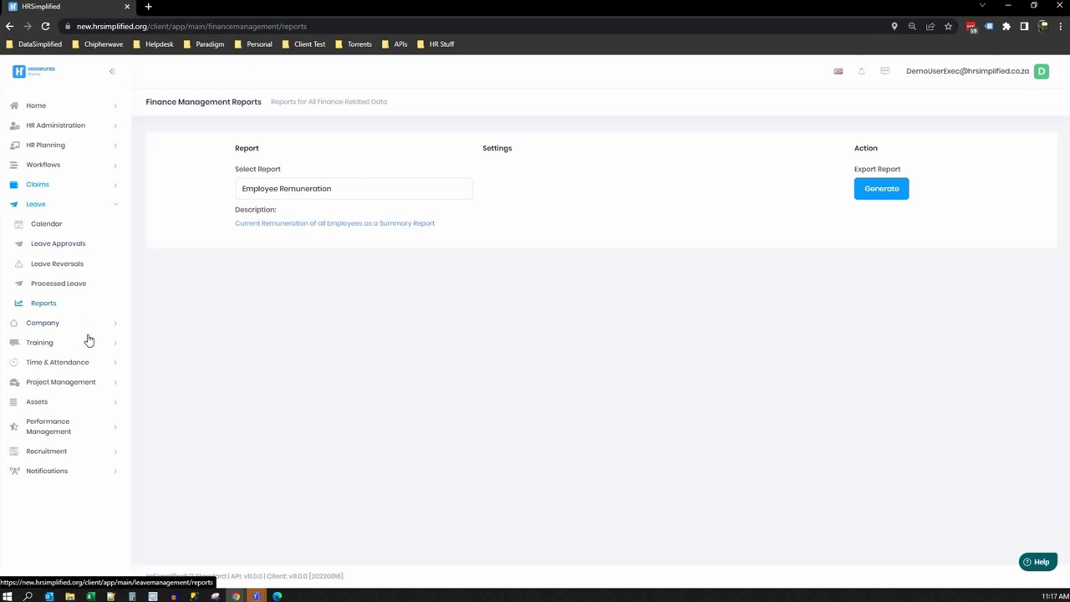
pyautogui.click(57, 326)
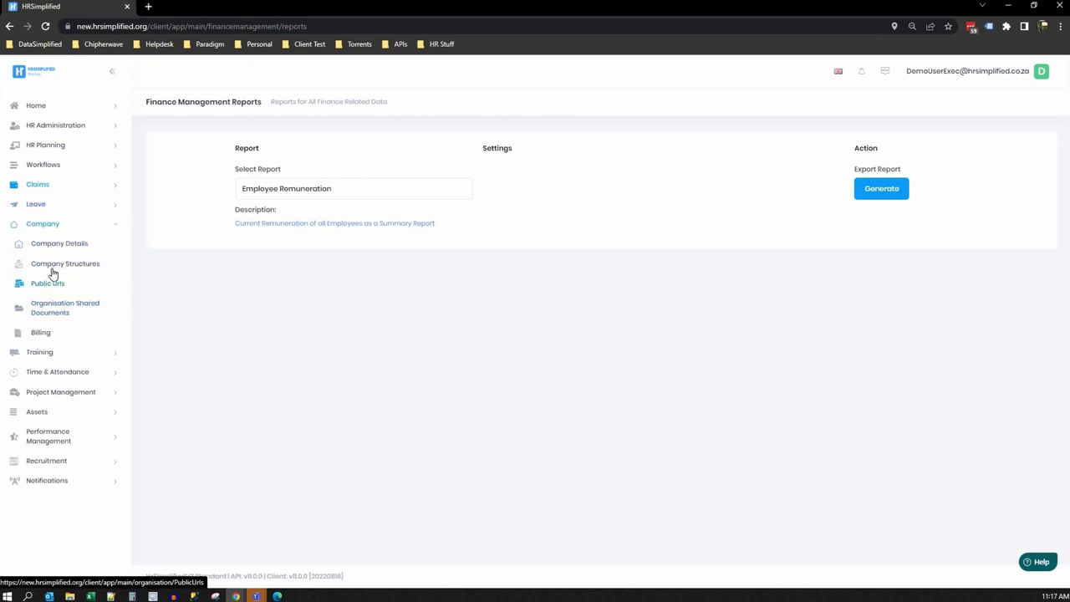
pyautogui.click(60, 244)
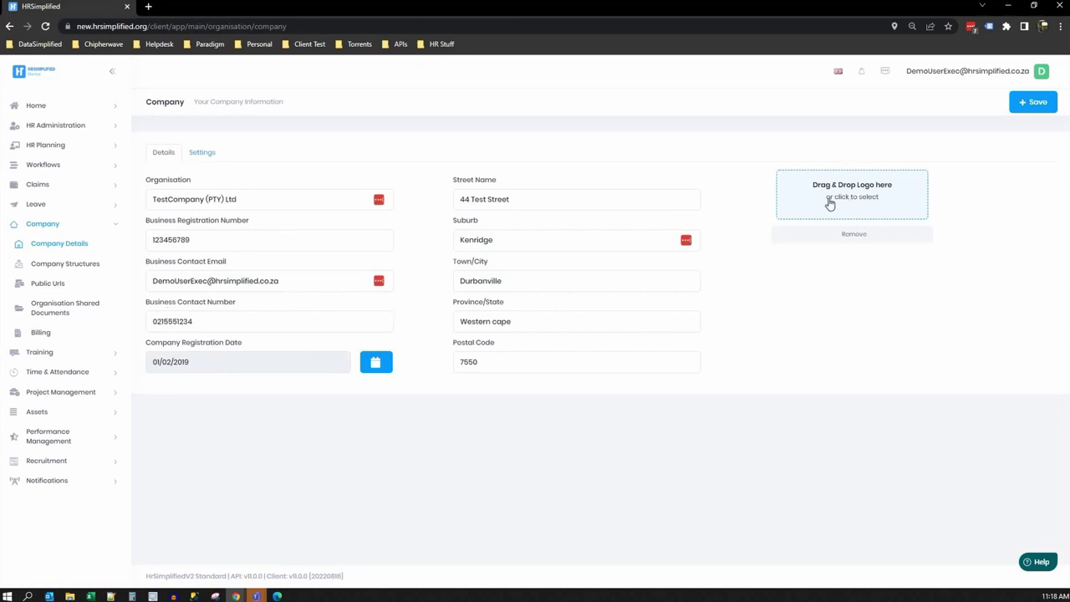
# - Open the company's Settings, decline adding the address to LastPass, and try the Annual Leave Forfeit and Leave ICS Files switches
pyautogui.click(207, 153)
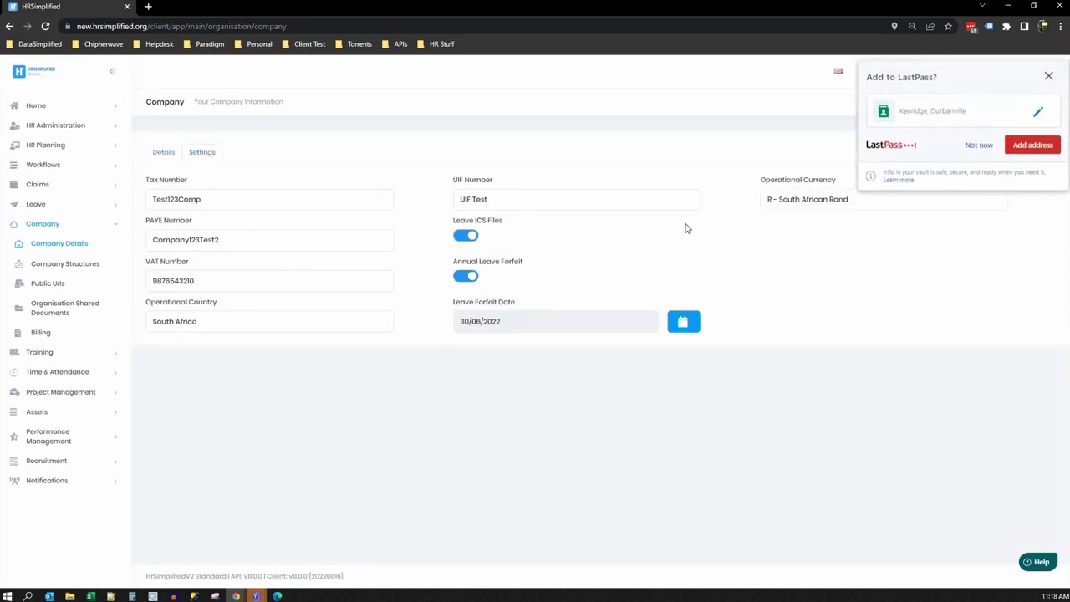
pyautogui.click(977, 147)
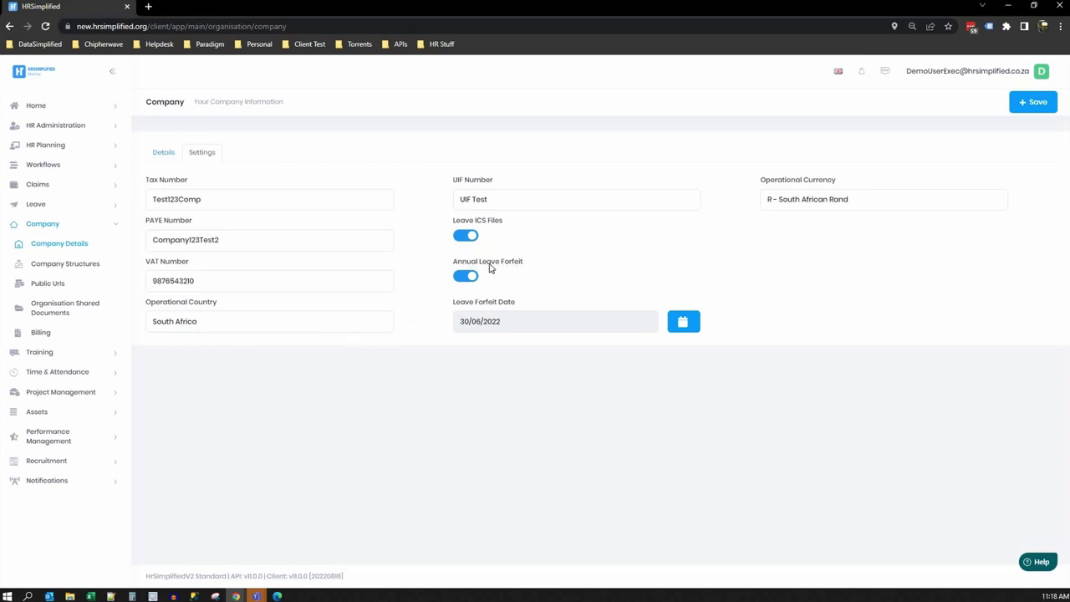
pyautogui.click(465, 278)
pyautogui.click(466, 281)
pyautogui.moveTo(505, 226); pyautogui.dragTo(475, 223)
pyautogui.click(467, 237)
# - Look through the company structures, viewing the branches, departments, teams and group companies
pyautogui.click(57, 266)
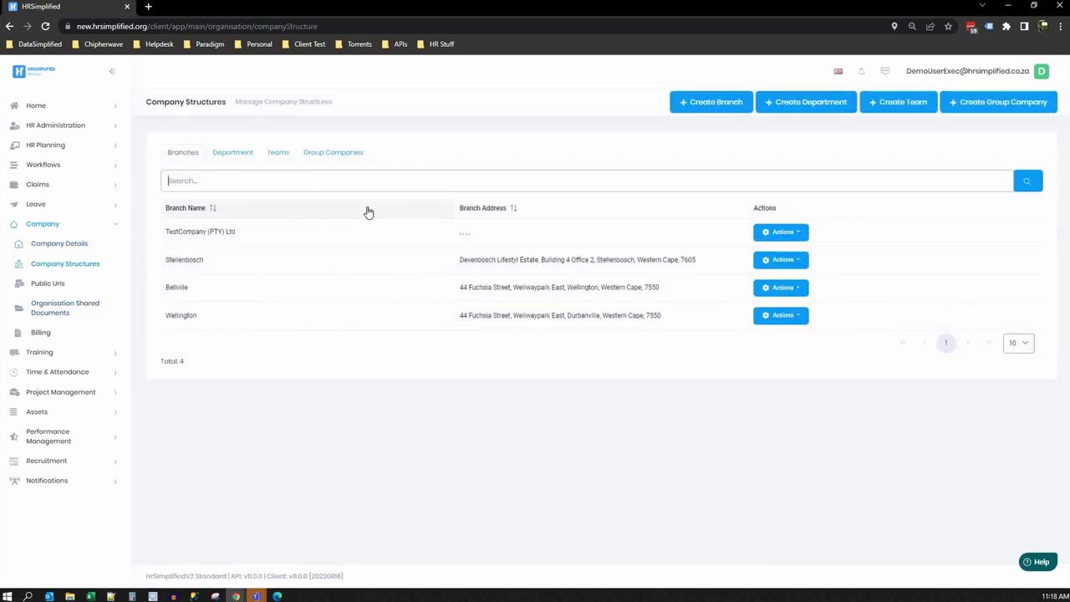
pyautogui.click(232, 156)
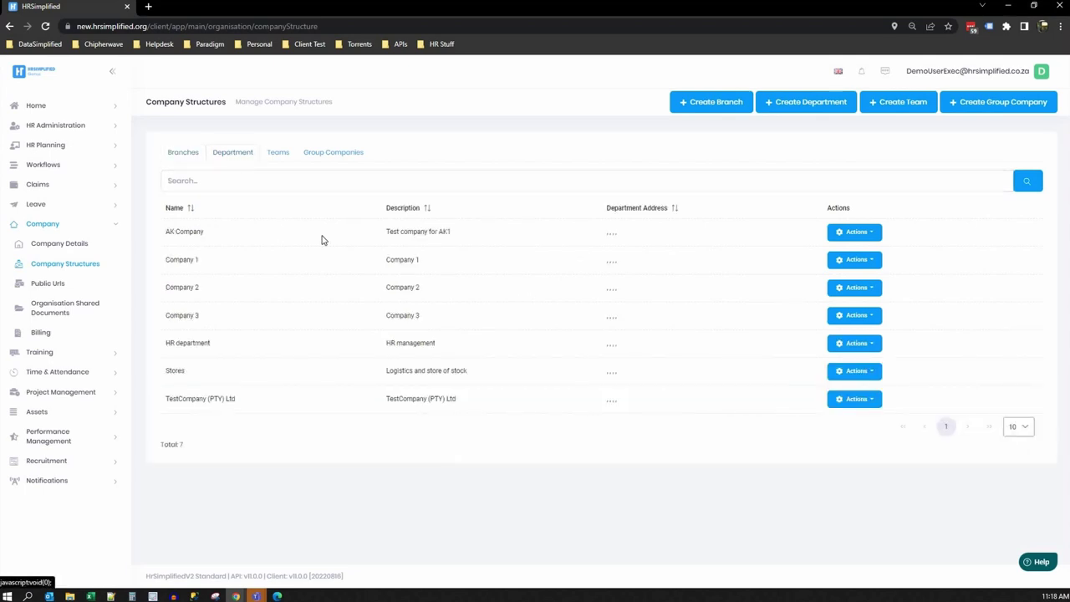
pyautogui.click(271, 159)
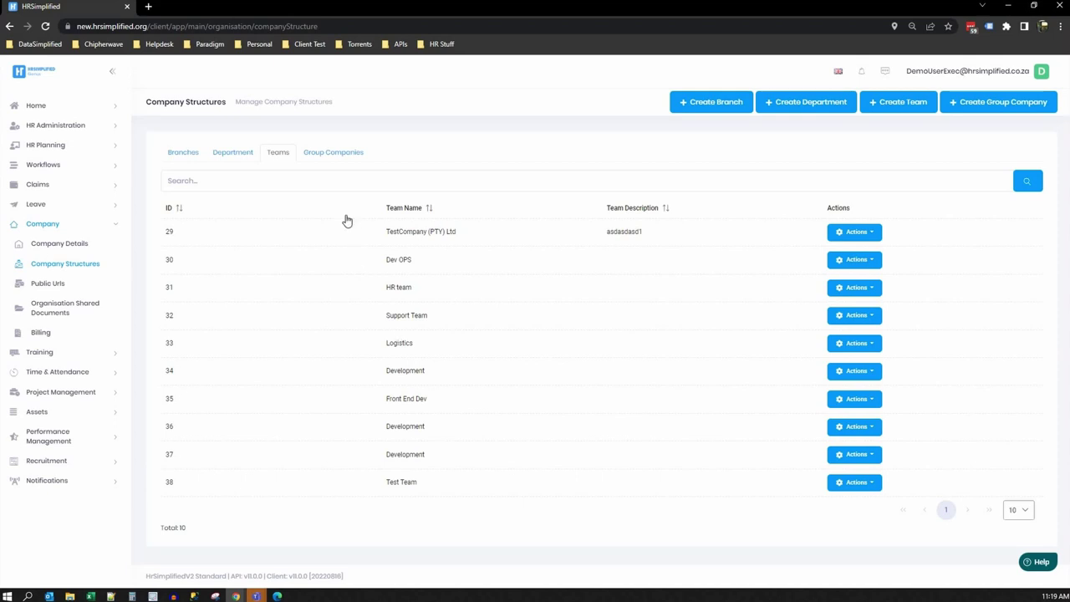
pyautogui.click(337, 156)
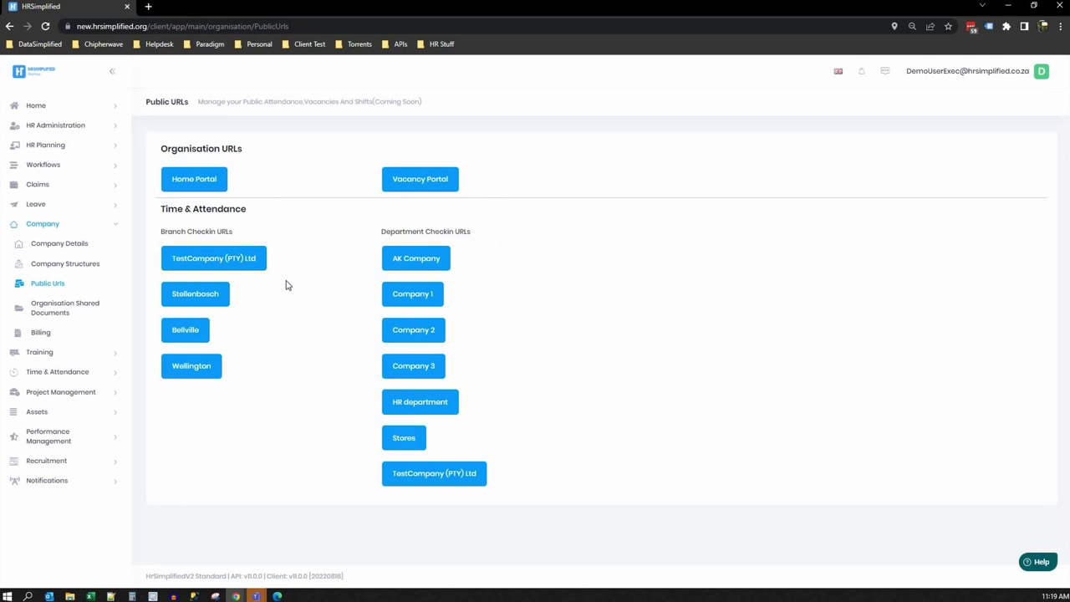
# - Open the organisation's Home Portal from the public URLs in a separate browser tab
pyautogui.rightClick(211, 185)
pyautogui.click(234, 194)
pyautogui.click(191, 7)
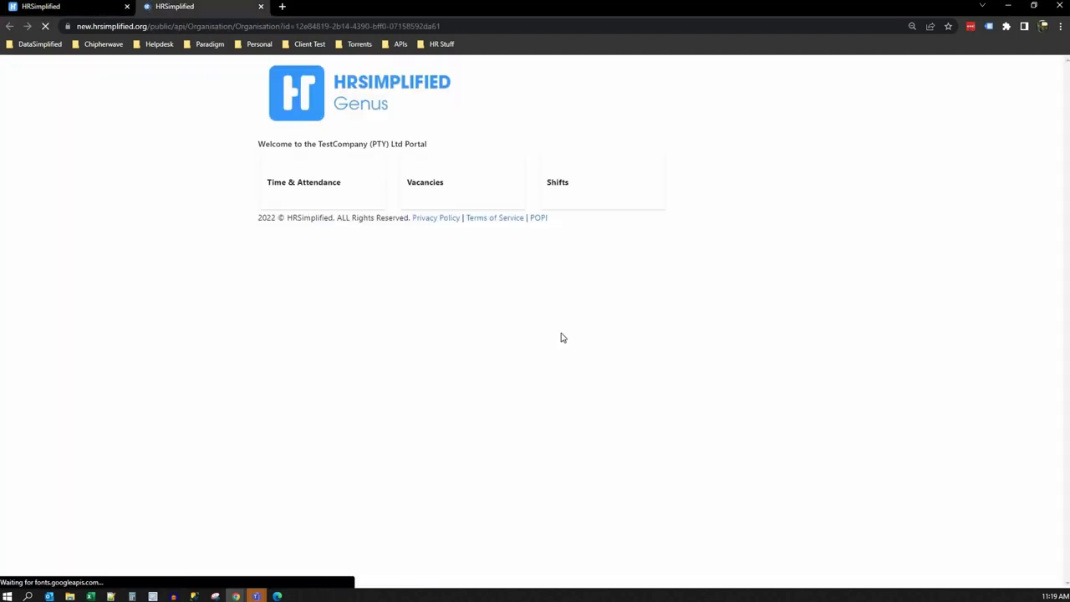
# - View the portal's Time & Attendance structure and the TestCompany (PTY) Ltd department check-in page, returning to the portal's start page
pyautogui.click(298, 184)
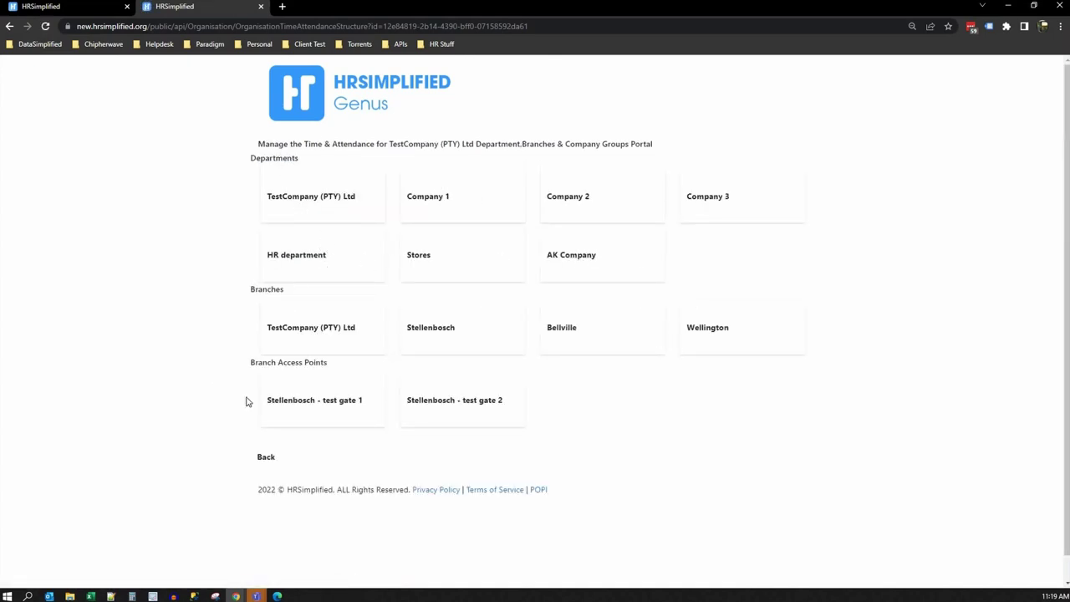
pyautogui.click(323, 197)
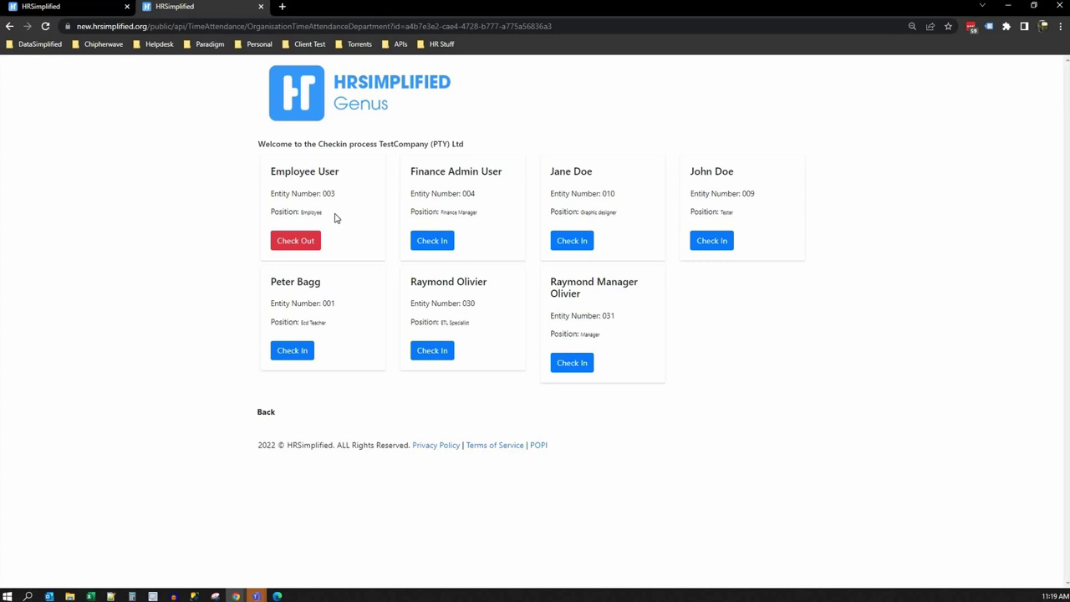
pyautogui.click(267, 412)
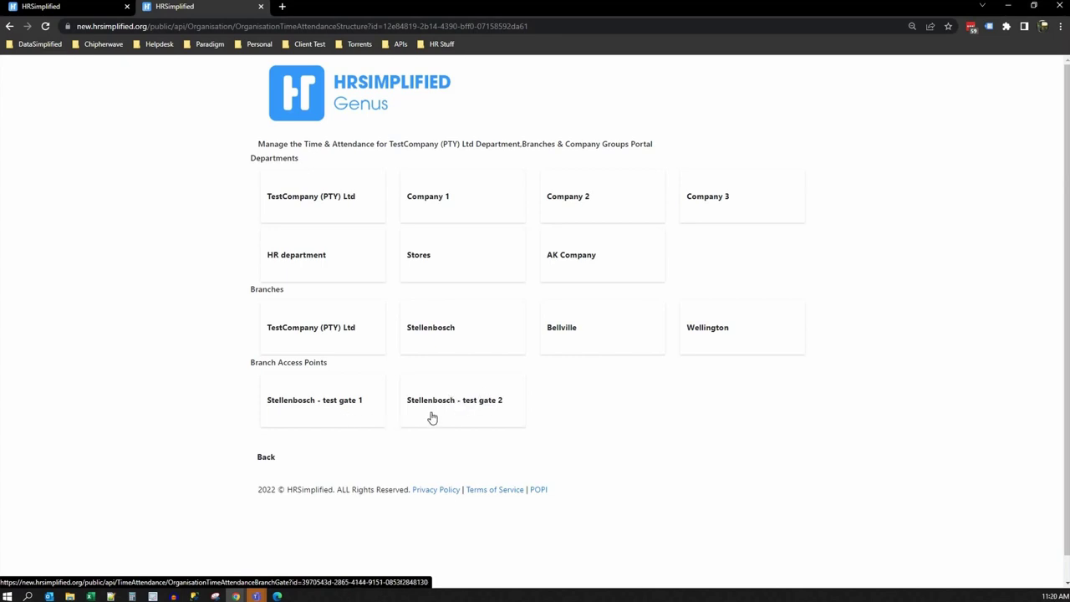
pyautogui.click(265, 459)
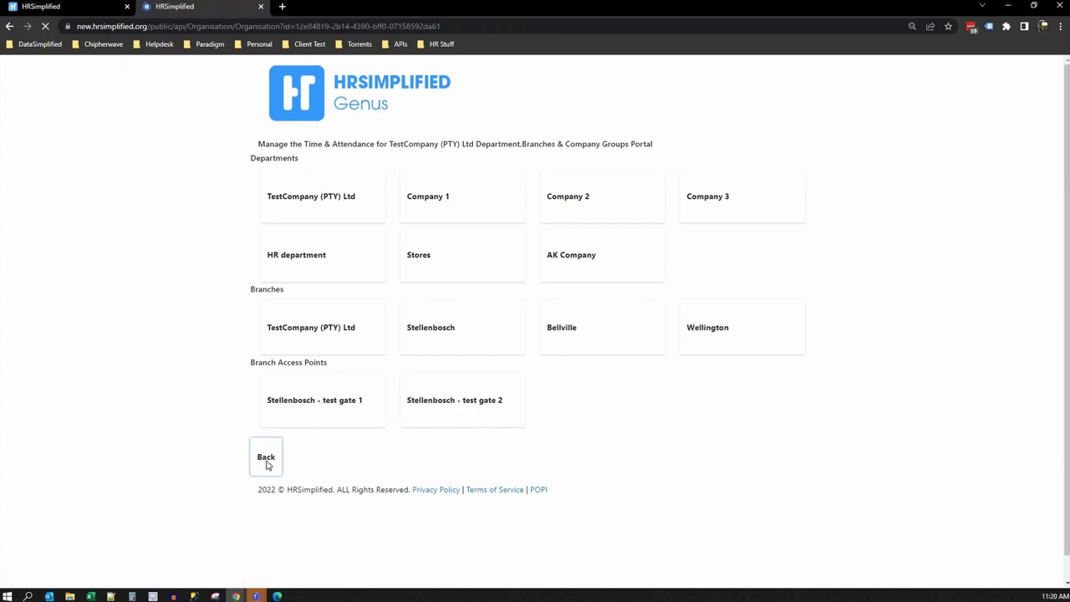
# - View the portal's open vacancies and the last Chief Executive Officer (CEO) posting, returning to the portal's start page
pyautogui.click(441, 189)
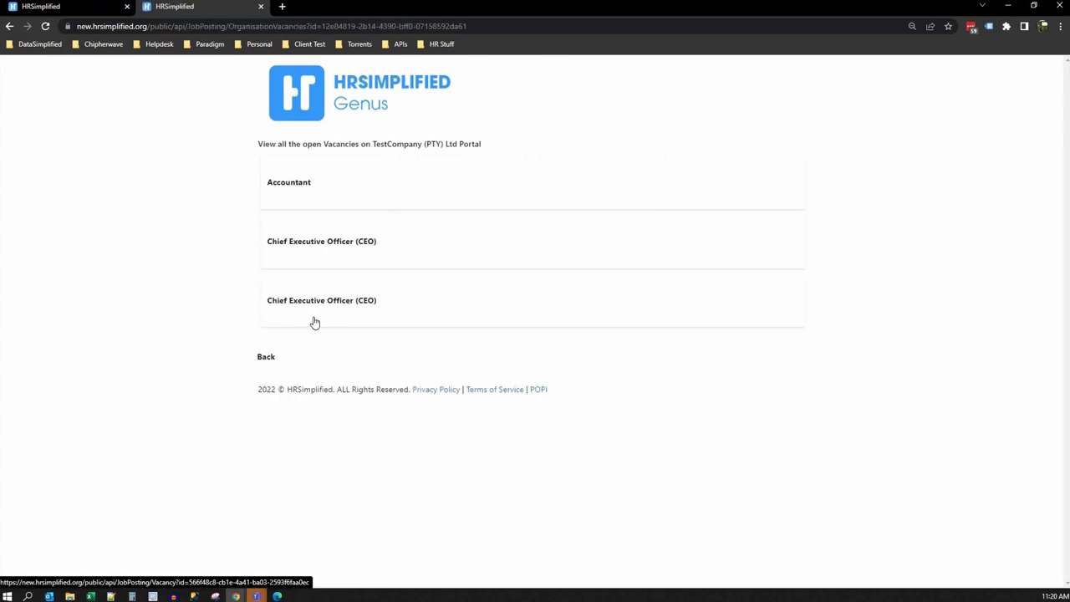
pyautogui.click(306, 306)
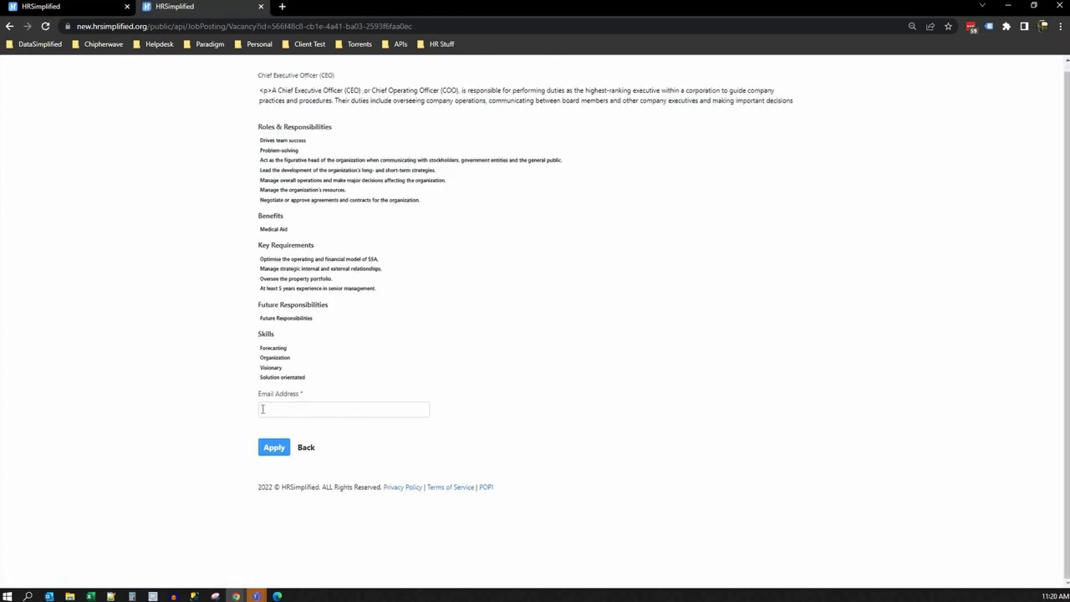
pyautogui.click(306, 449)
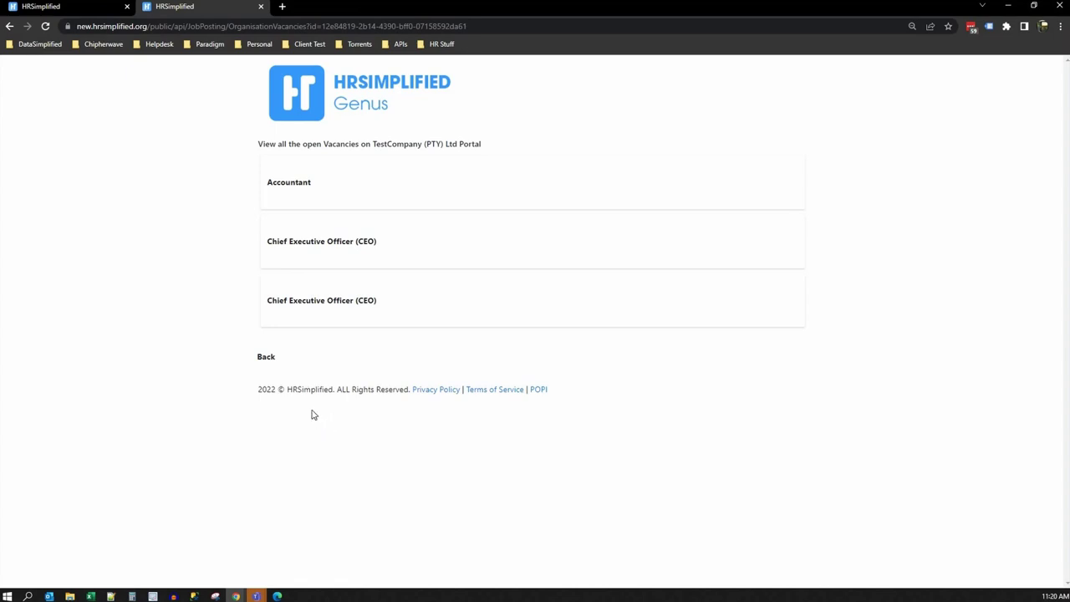
pyautogui.click(269, 362)
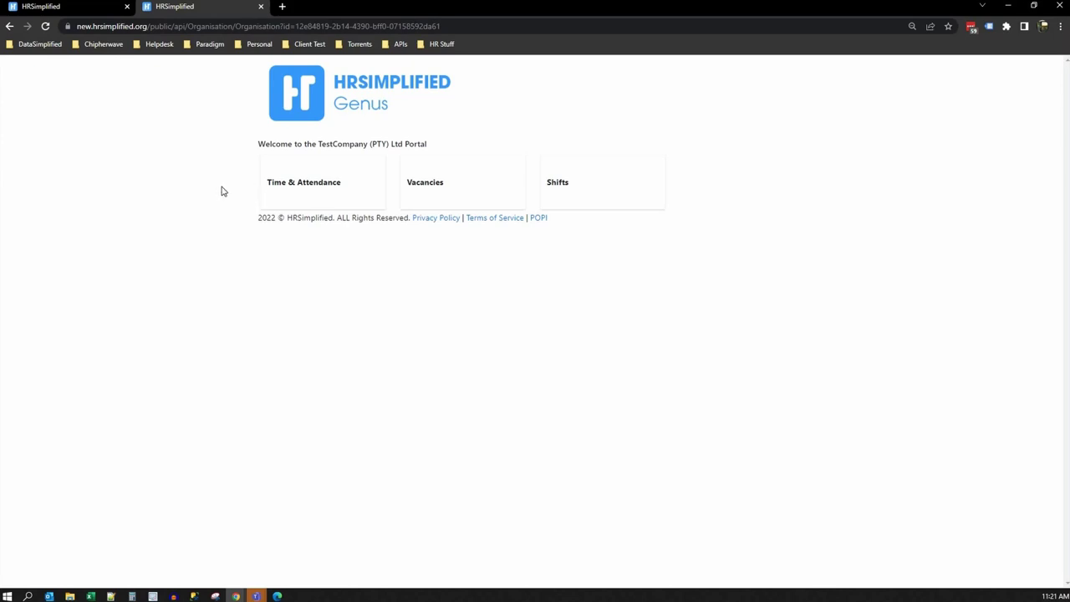
# - Compare the company's Organisation Shared Documents with the Shared Organisation Documents listed in My Documents
pyautogui.click(88, 7)
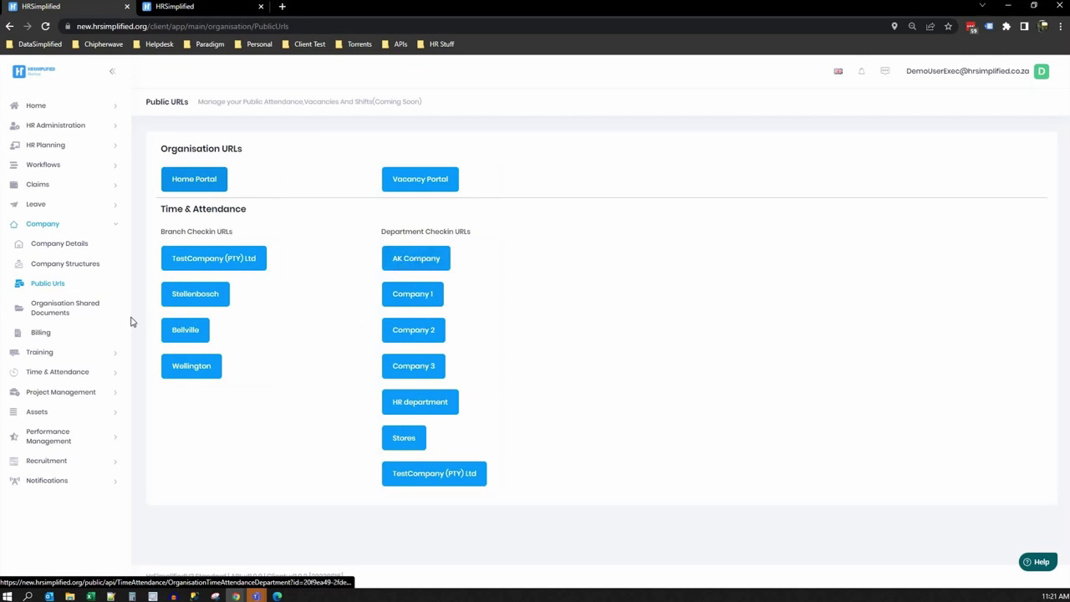
pyautogui.click(59, 312)
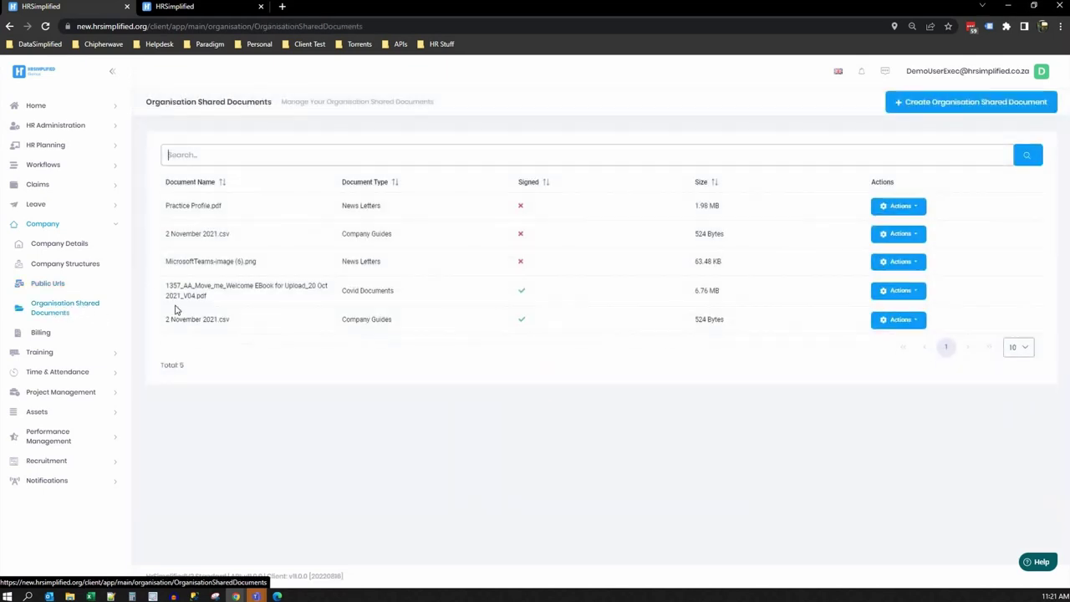
pyautogui.click(52, 107)
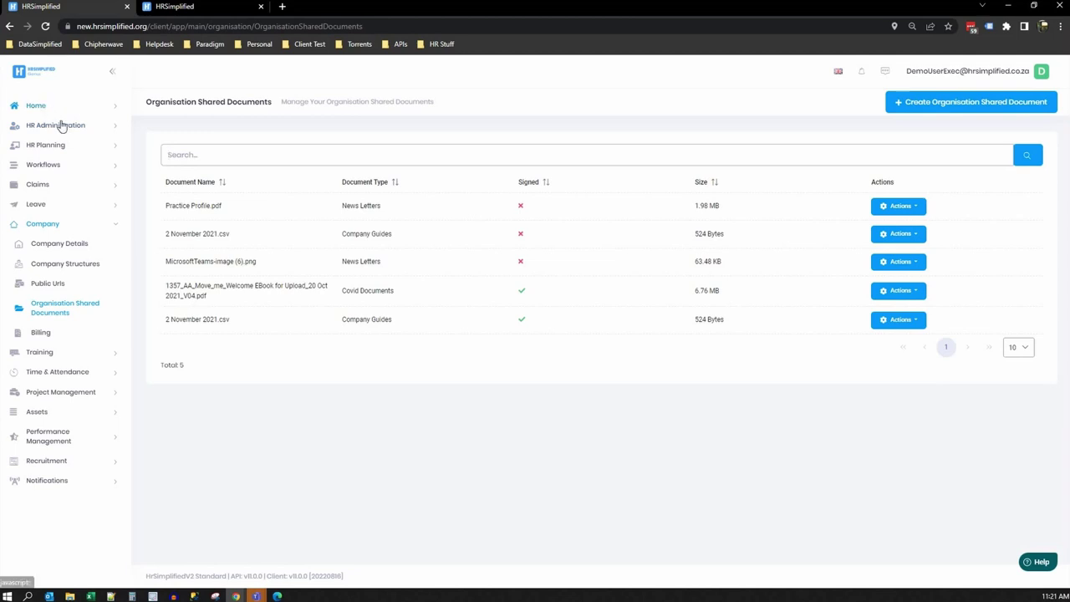
pyautogui.click(74, 223)
pyautogui.click(540, 154)
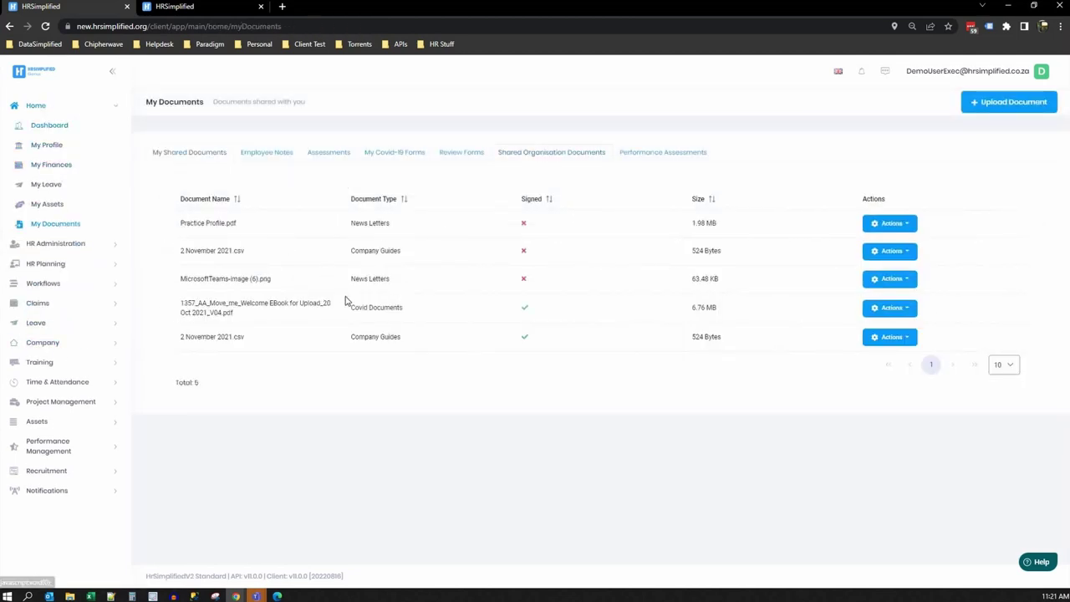
# - View the company's Billing page and the training management insights
pyautogui.click(52, 344)
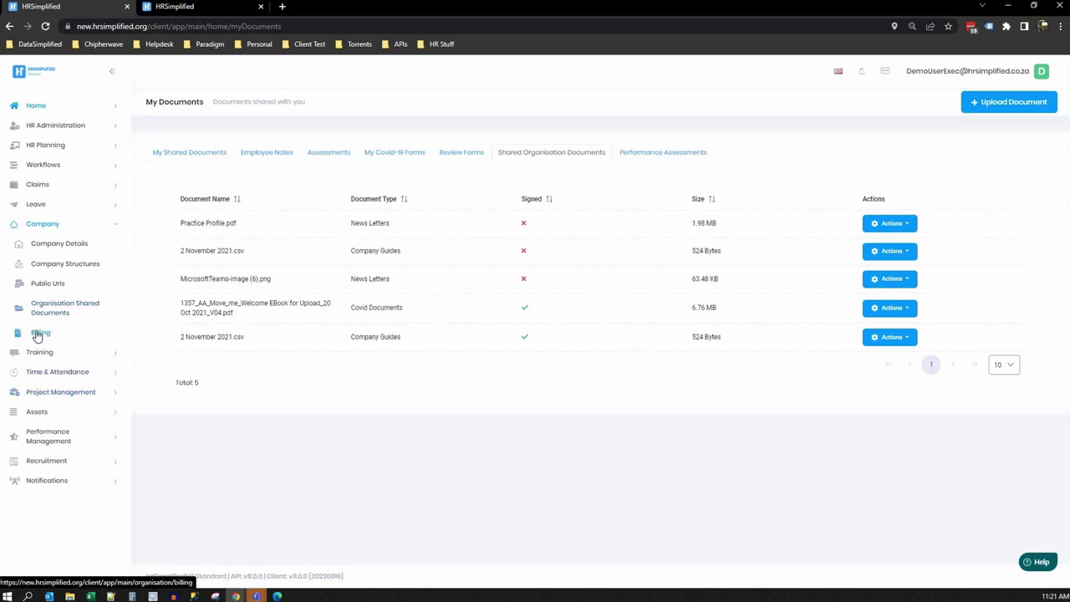
pyautogui.click(45, 340)
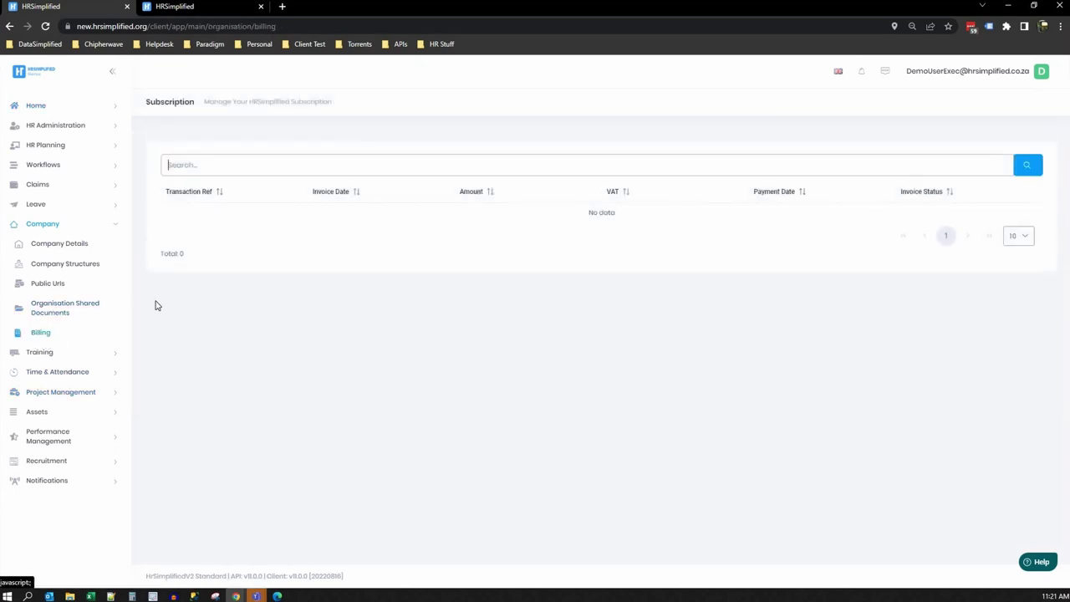
pyautogui.click(44, 356)
pyautogui.click(54, 270)
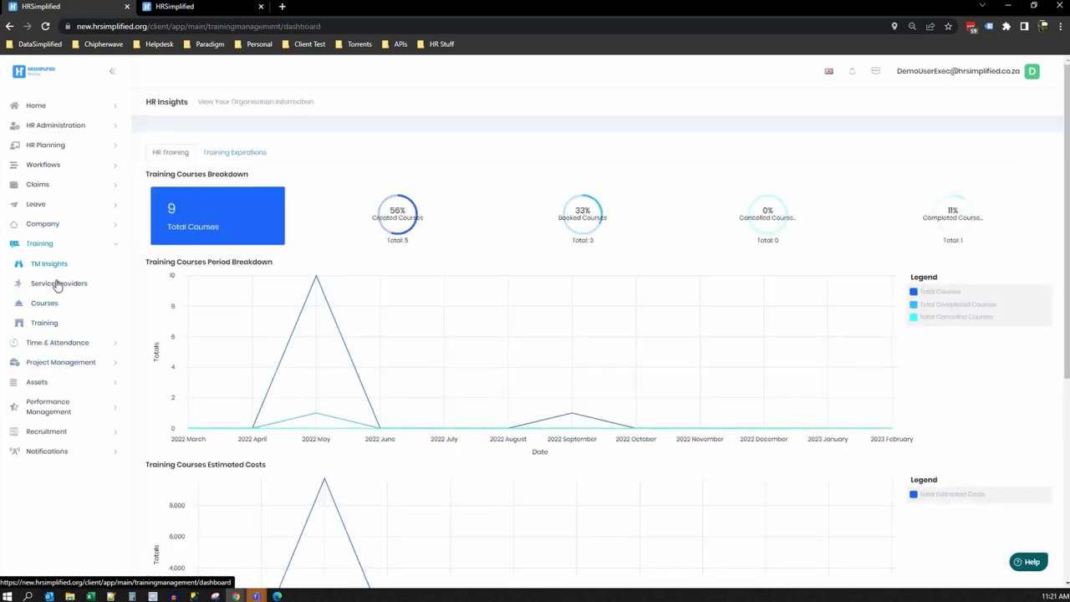
# - Open the service provider Udemay, view its details and courses, and return to the list of service providers
pyautogui.click(57, 284)
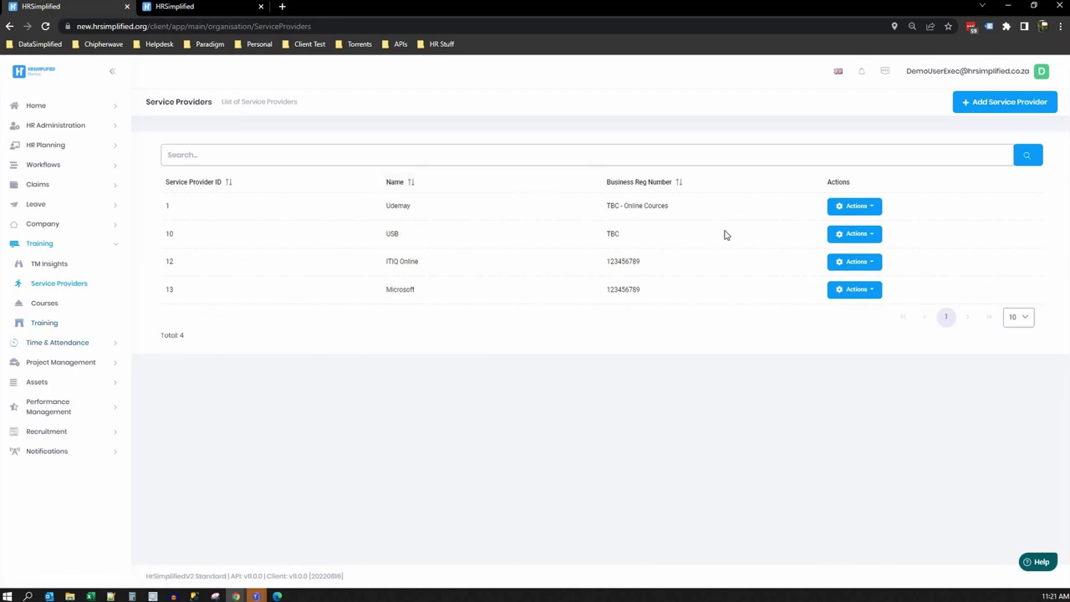
pyautogui.click(861, 209)
pyautogui.click(840, 227)
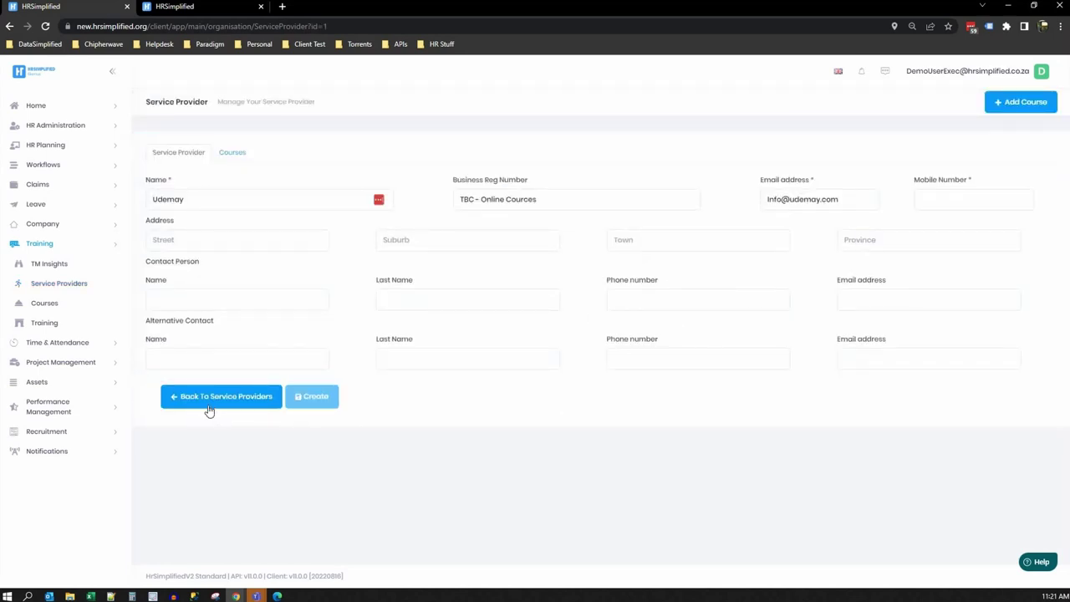
pyautogui.click(245, 158)
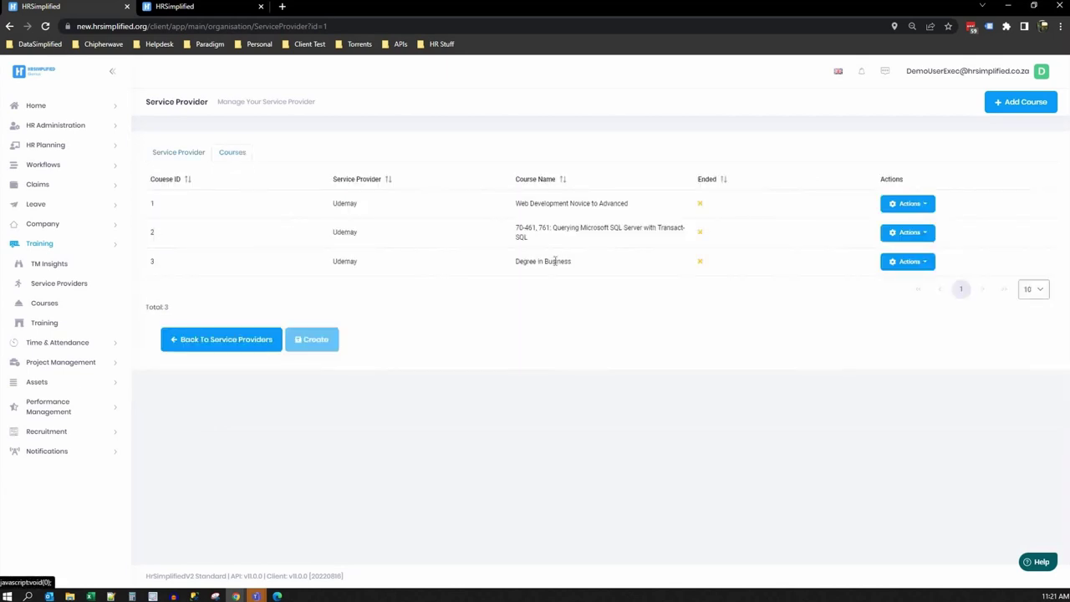
pyautogui.click(205, 343)
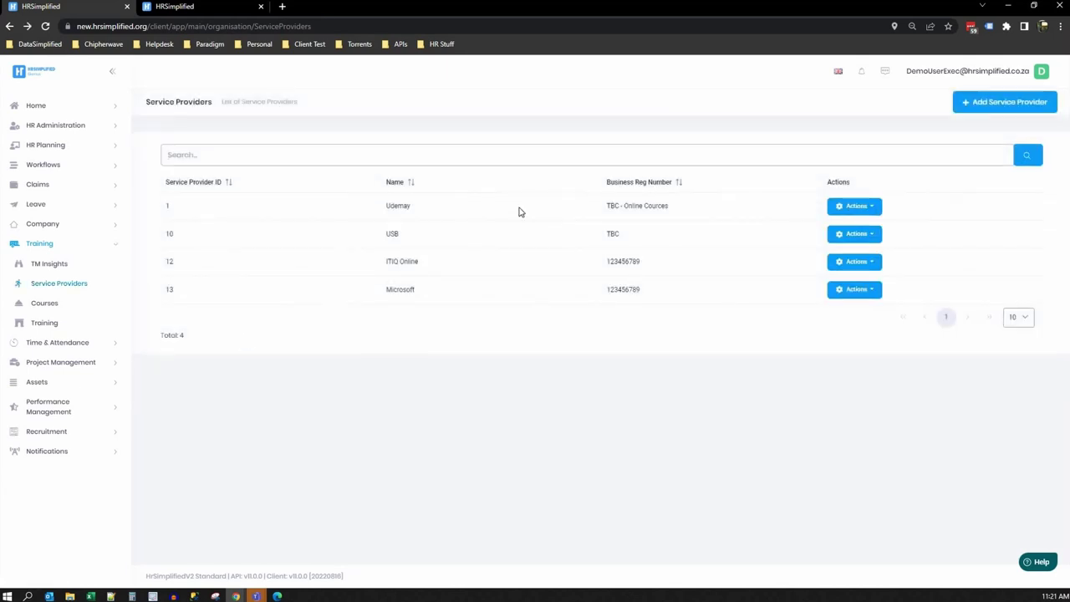
# - Open the Web Development Novice to Advanced course from the course list and close its details without saving
pyautogui.click(52, 304)
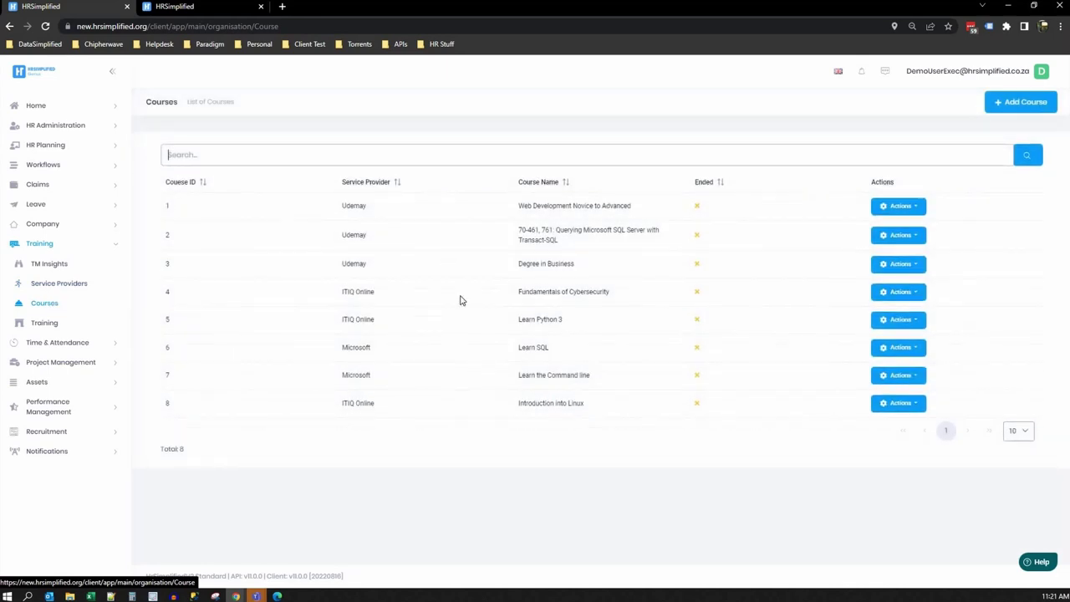
pyautogui.click(897, 208)
pyautogui.click(899, 226)
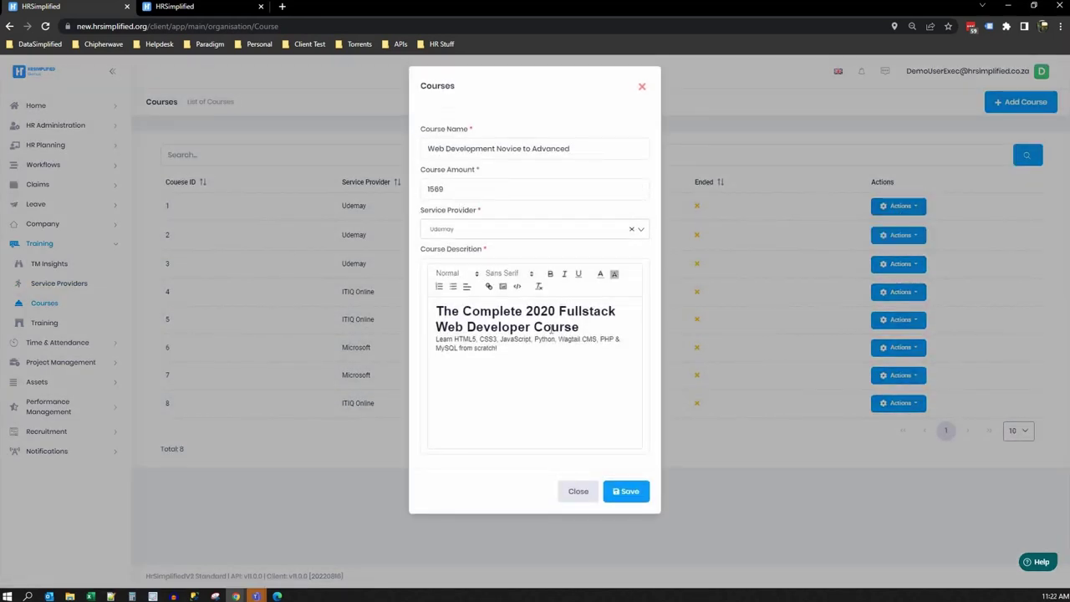
pyautogui.click(575, 495)
# - Search the employee training bookings by the first letters of an employee's name
pyautogui.click(35, 326)
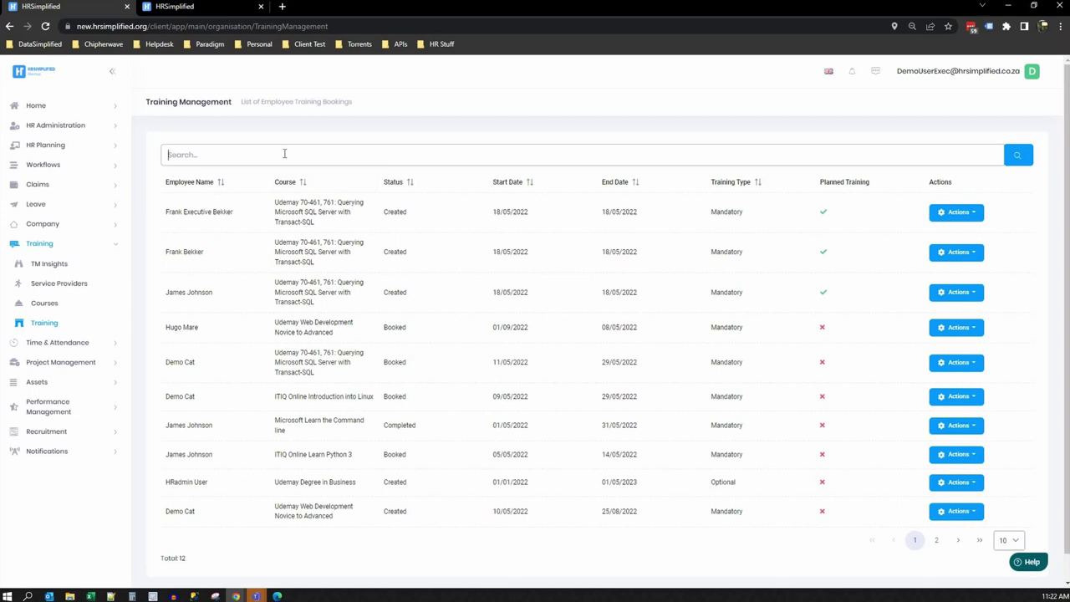
pyautogui.write('fra')
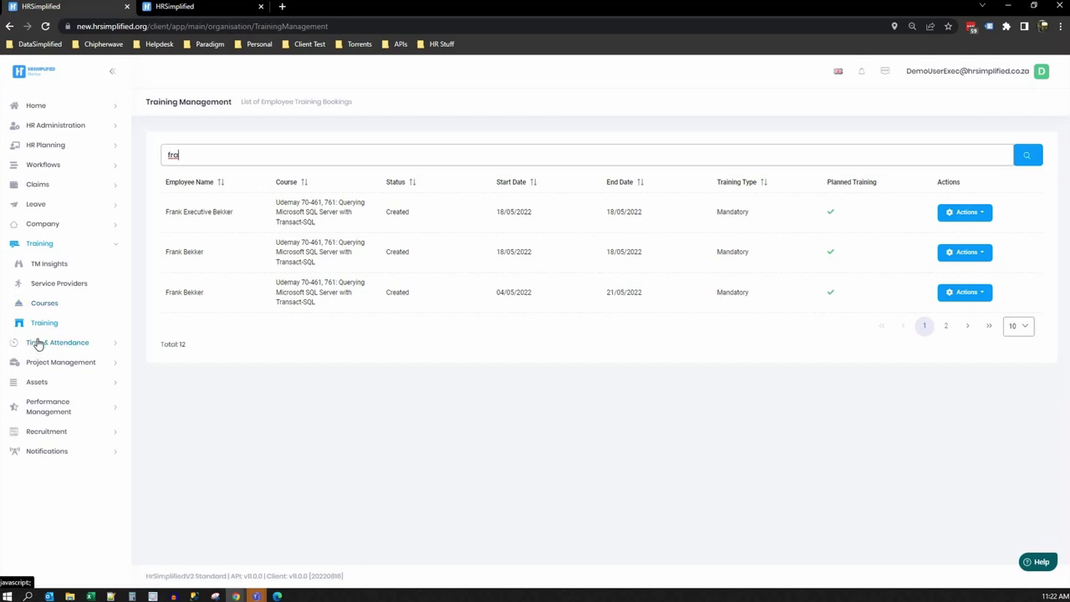
pyautogui.click(37, 243)
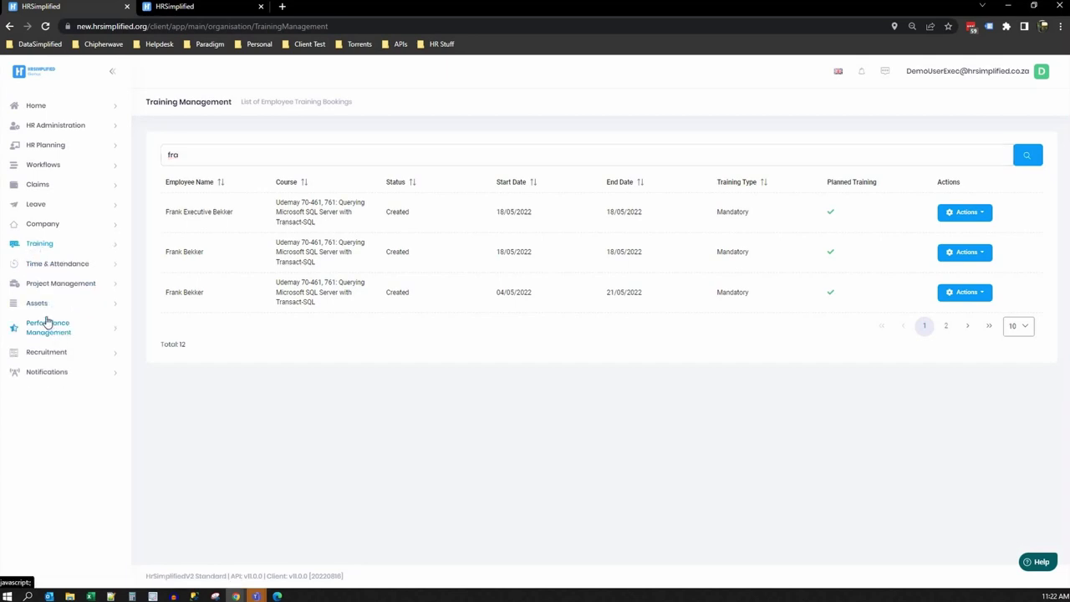
# - Review the Add New Asset form in the Asset Registry, cancel it and view the Unallocated Assets
pyautogui.click(37, 308)
pyautogui.click(45, 328)
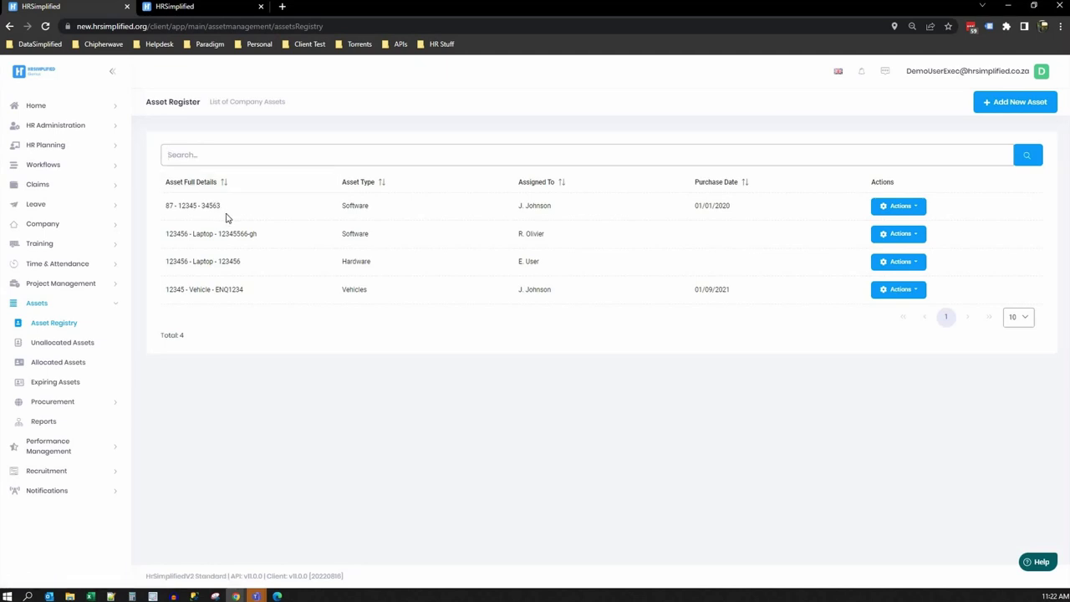
pyautogui.click(1004, 116)
pyautogui.scroll(-1, 524, 216)
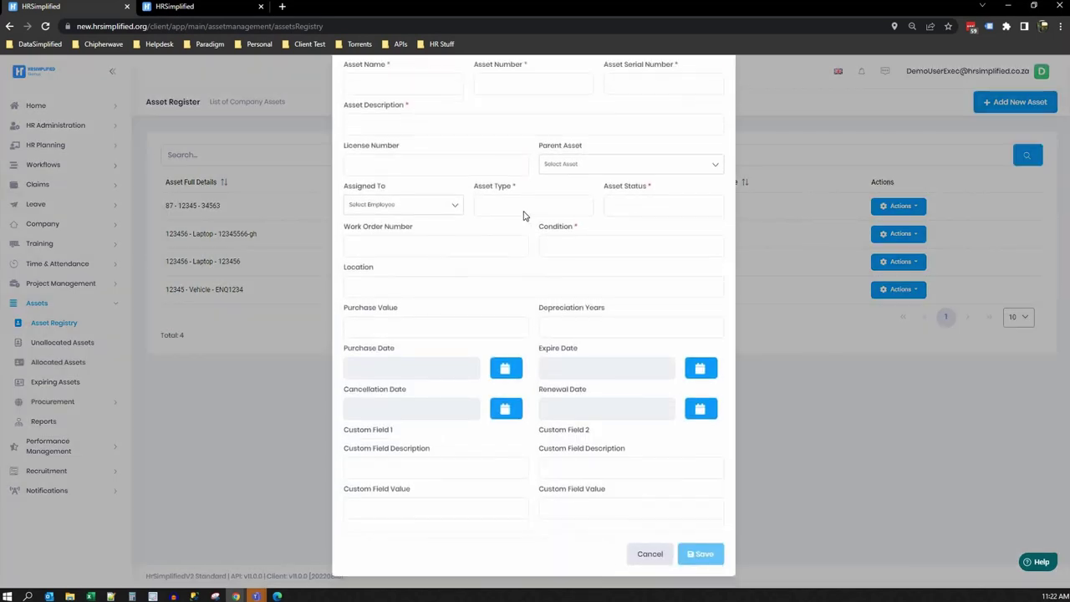
pyautogui.scroll(1, 524, 215)
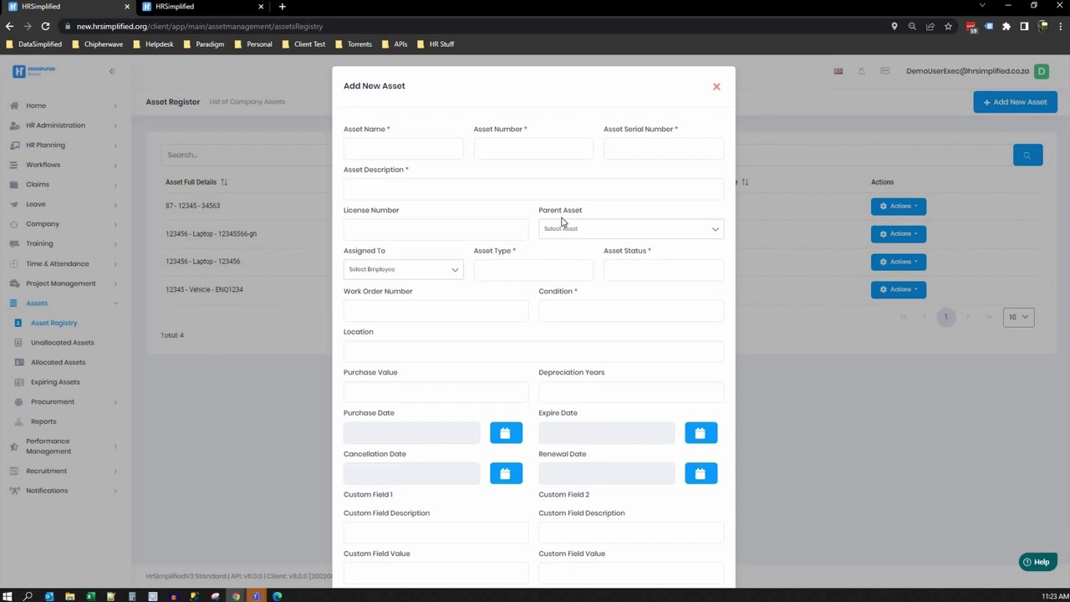
pyautogui.scroll(-1, 657, 421)
pyautogui.click(651, 554)
pyautogui.click(58, 344)
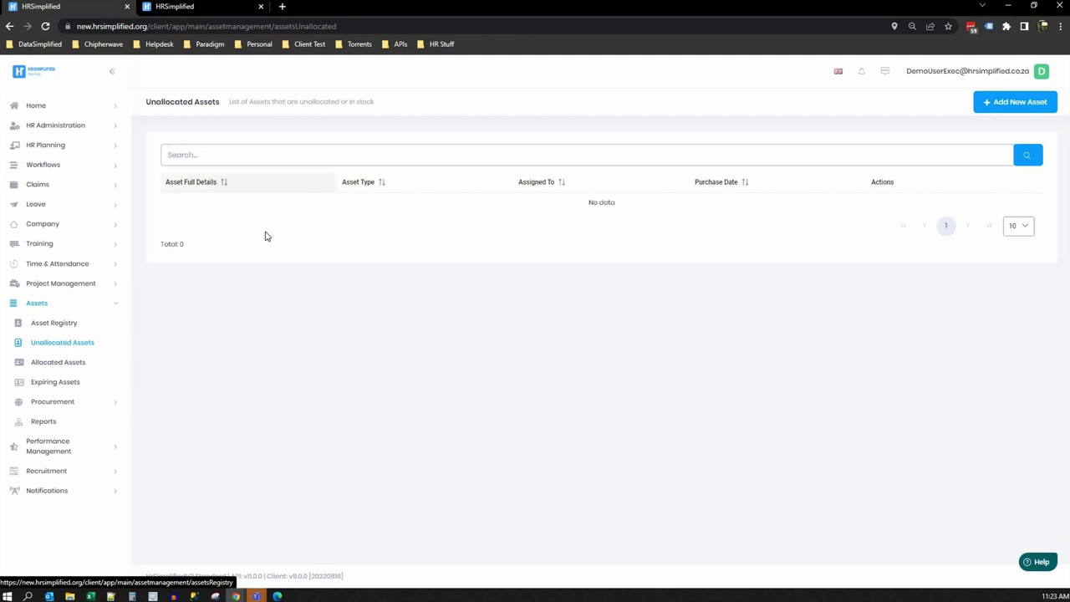
# - View the Allocated Assets and Expiring Assets lists, and open the organisation requisitions under Procurement
pyautogui.click(53, 363)
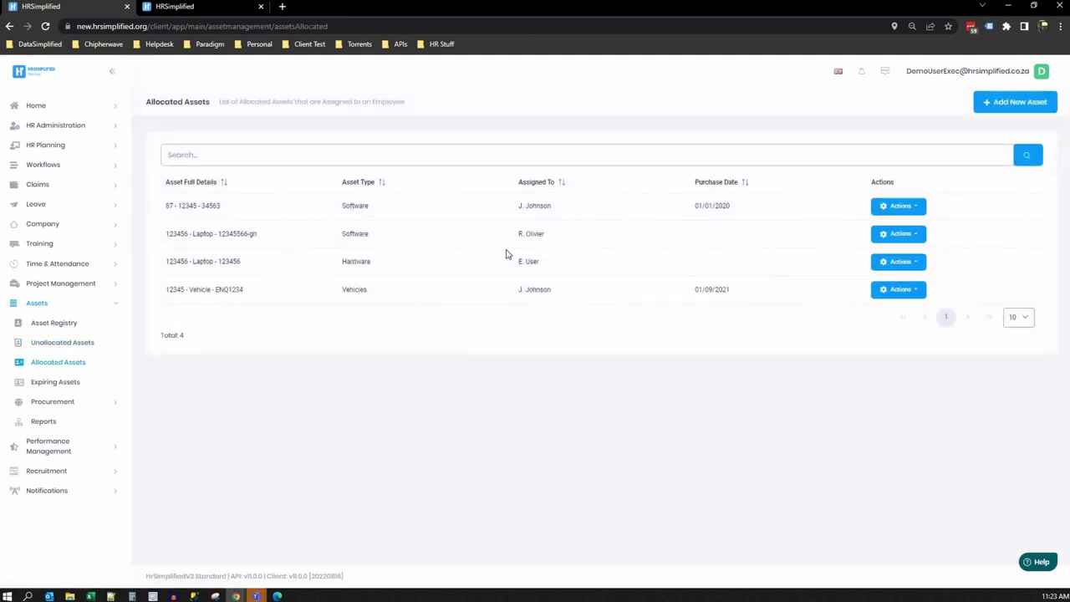
pyautogui.click(56, 382)
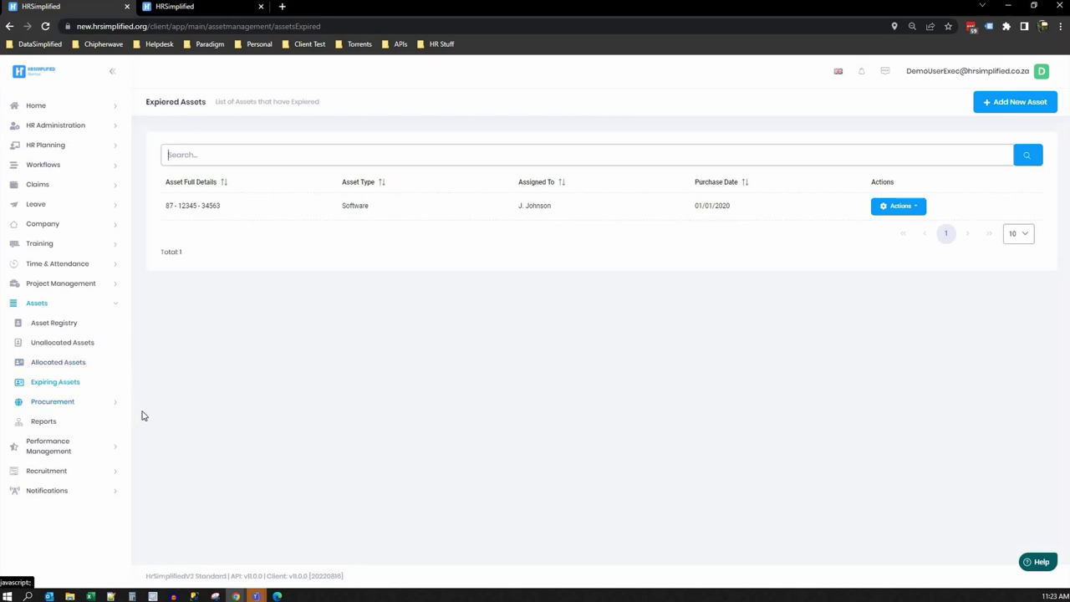
pyautogui.click(52, 405)
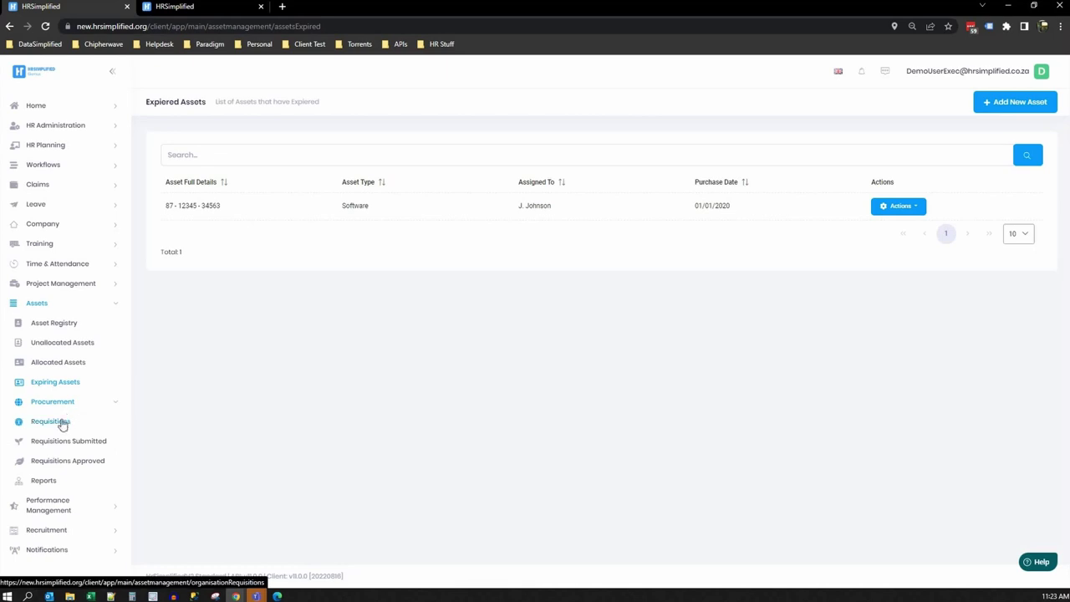
pyautogui.click(58, 422)
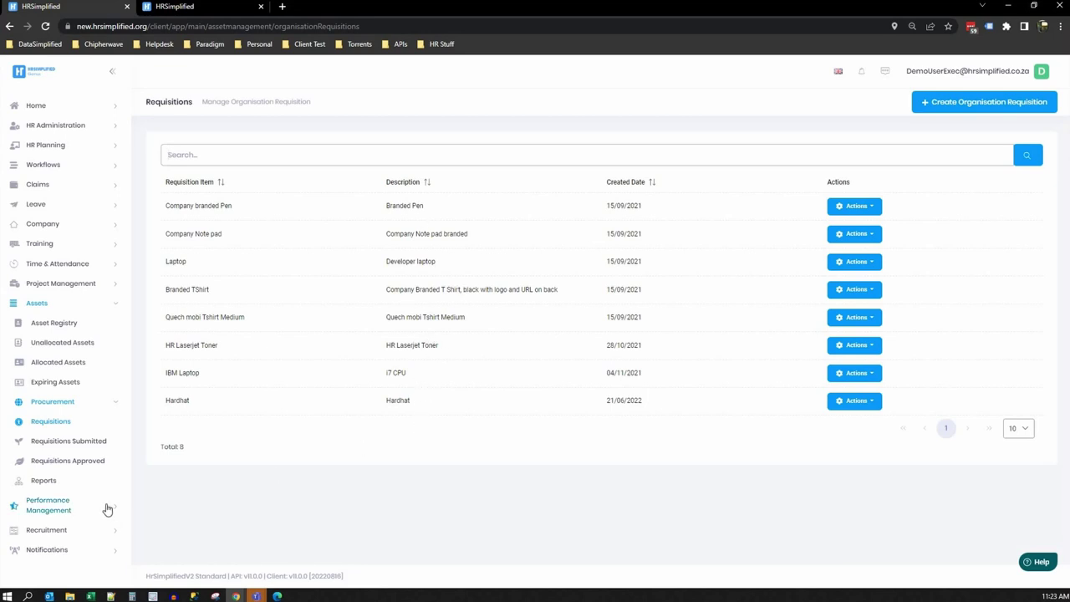
# - In the submitted requisitions, select the Laptop request, assign it to an employee and clear its selection without submitting it
pyautogui.click(63, 442)
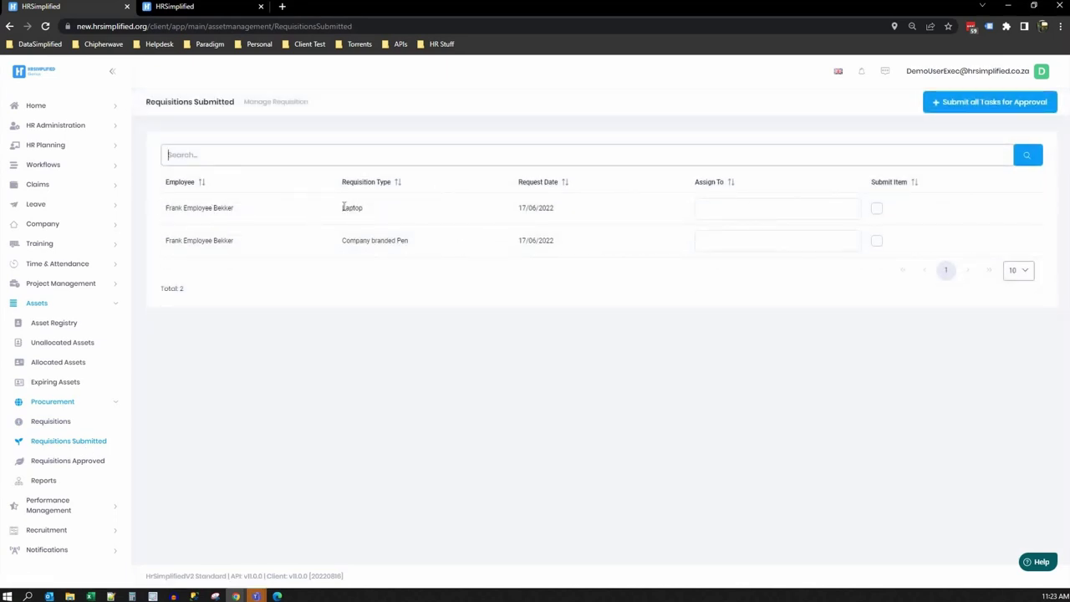
pyautogui.click(877, 209)
pyautogui.click(748, 208)
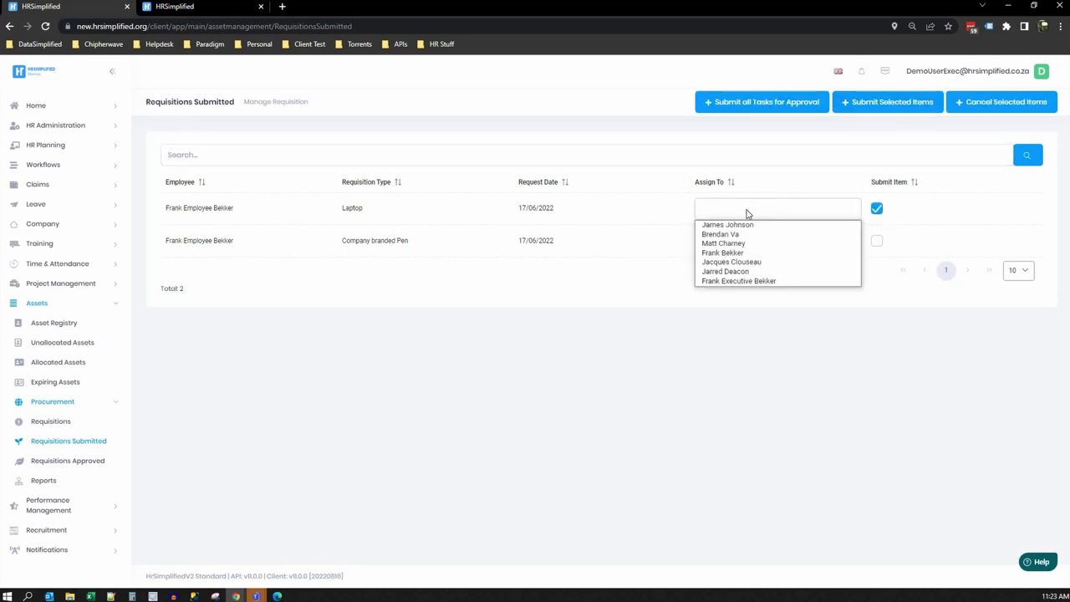
pyautogui.click(724, 243)
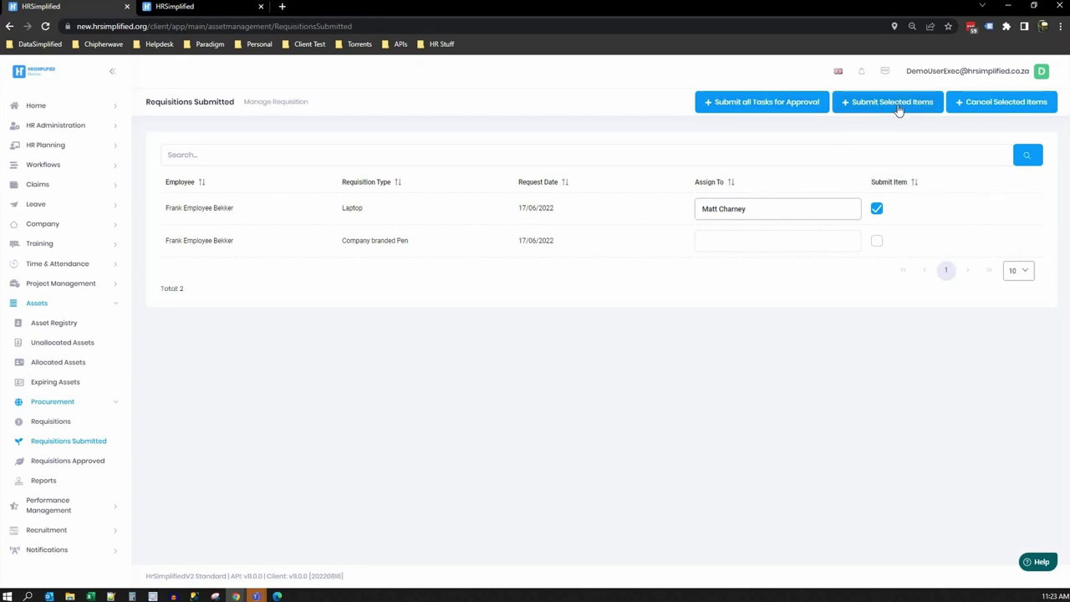
pyautogui.click(877, 209)
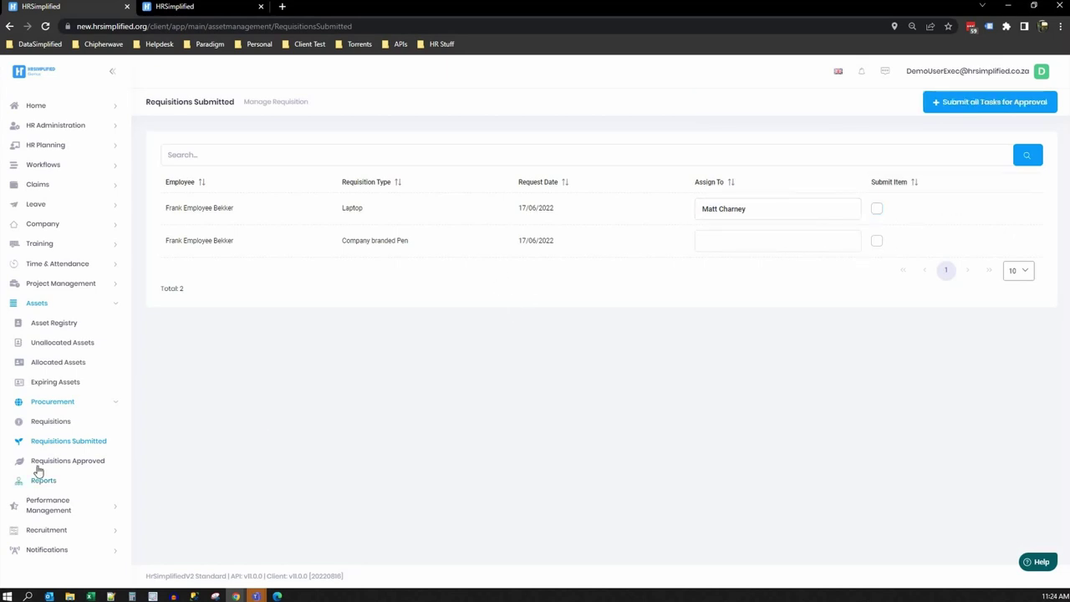
# - View the approved procurement requisitions and the Asset Management Reports page
pyautogui.click(69, 462)
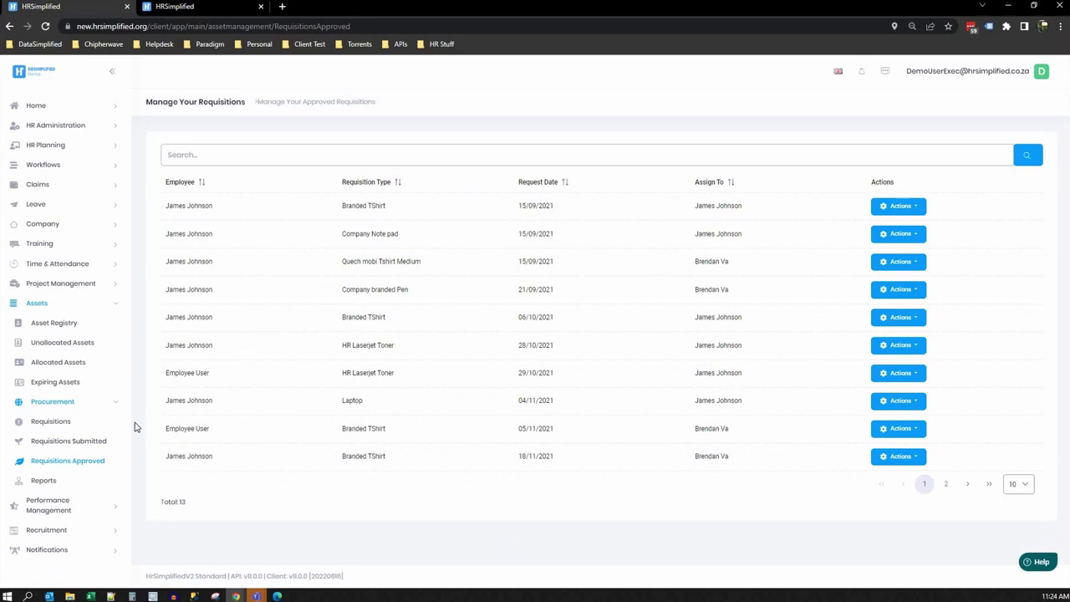
pyautogui.click(47, 483)
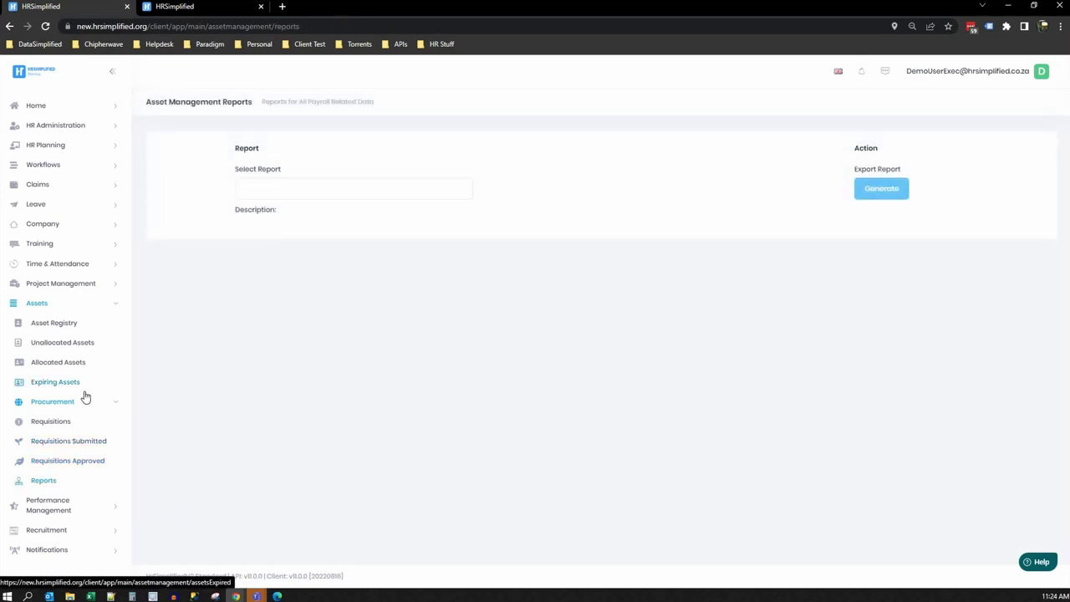
# - Open the Performance Management OKRs, view the OKR diagram and return to the OKR details
pyautogui.click(42, 505)
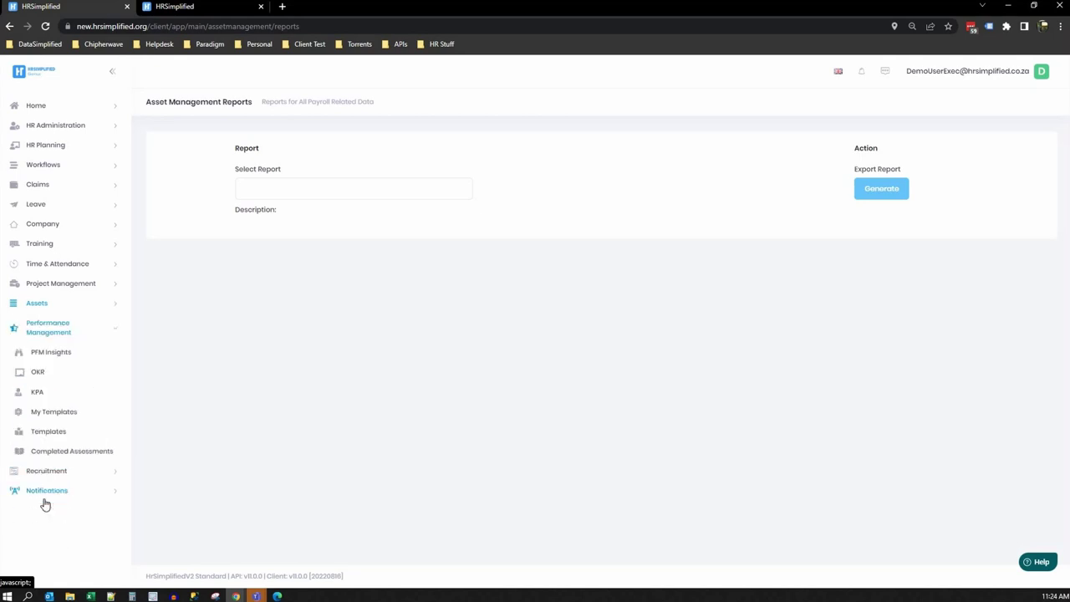
pyautogui.click(37, 375)
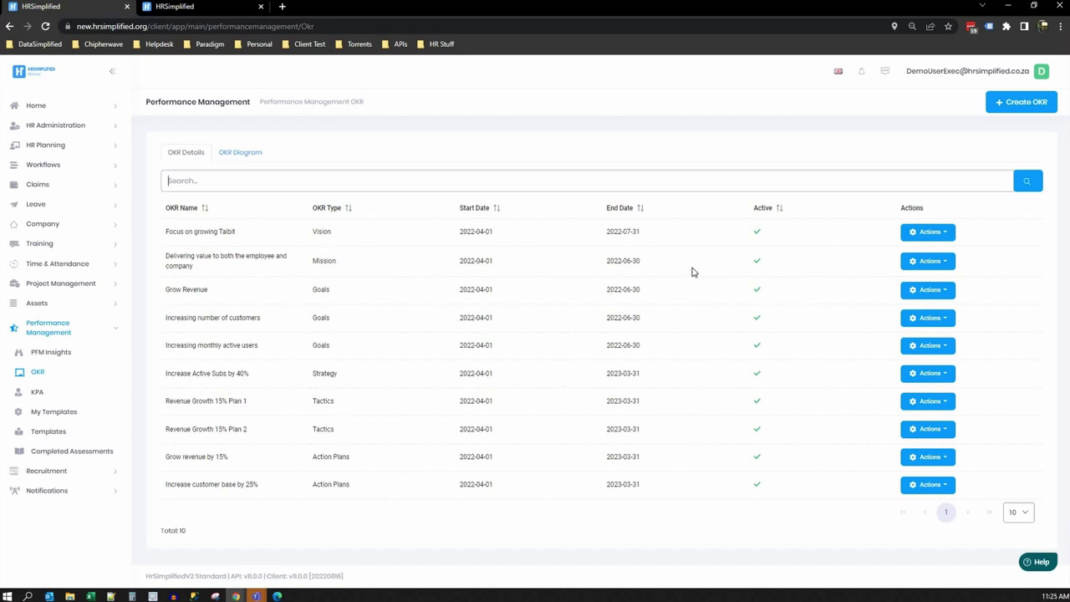
pyautogui.click(240, 154)
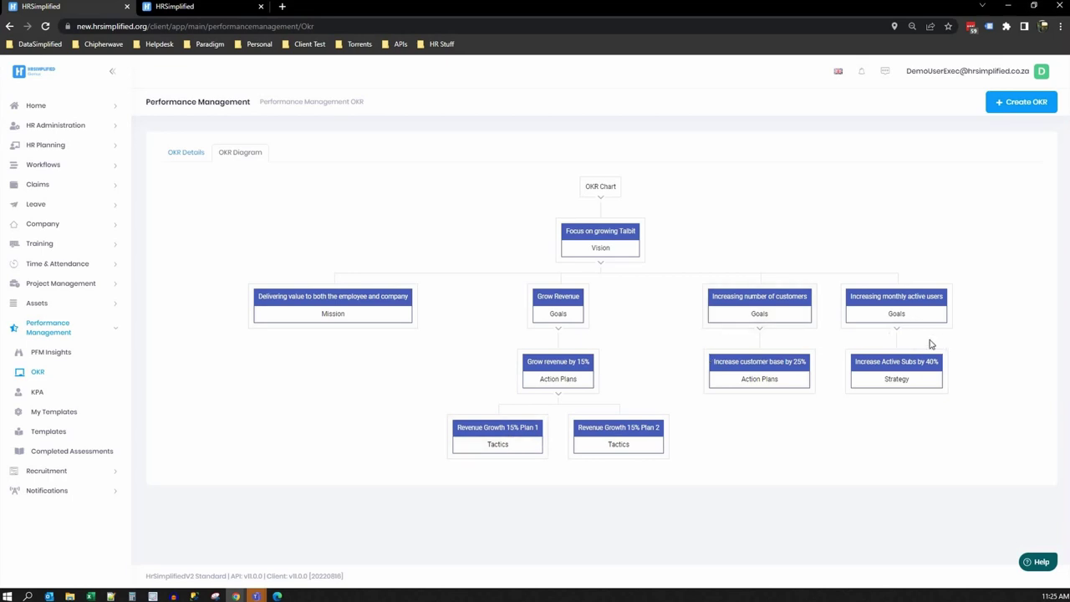
pyautogui.click(185, 153)
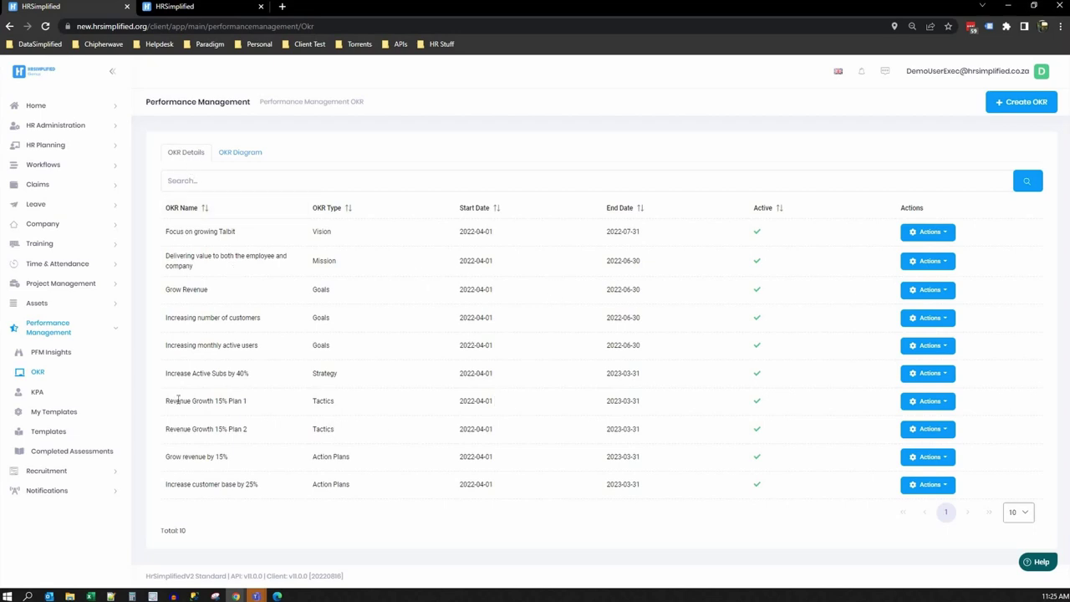
# - Open the KPA list, view the Create KPA form and close it without saving
pyautogui.click(37, 393)
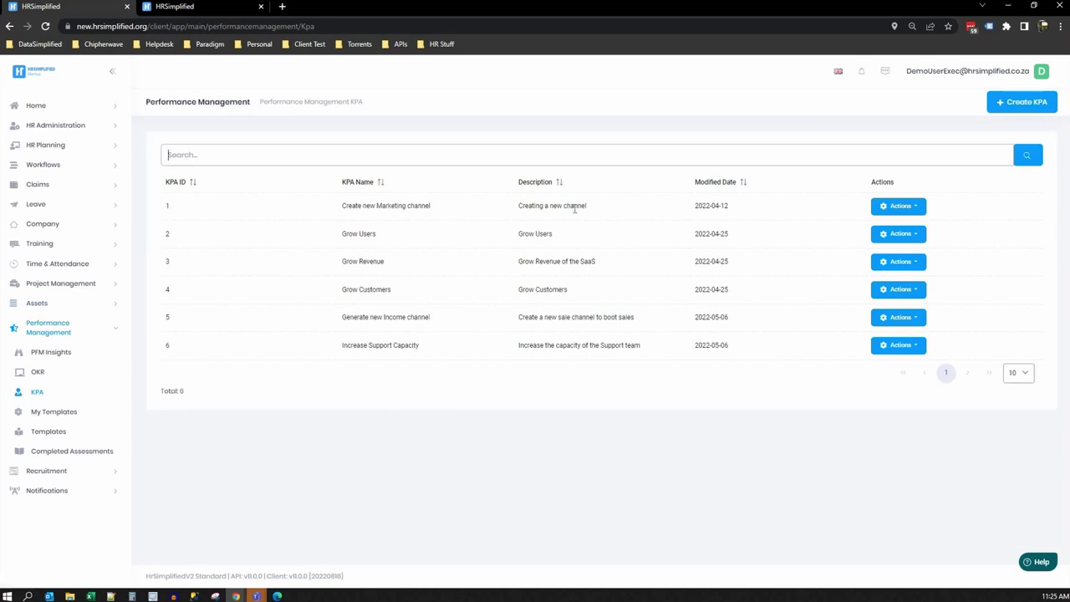
pyautogui.click(1017, 108)
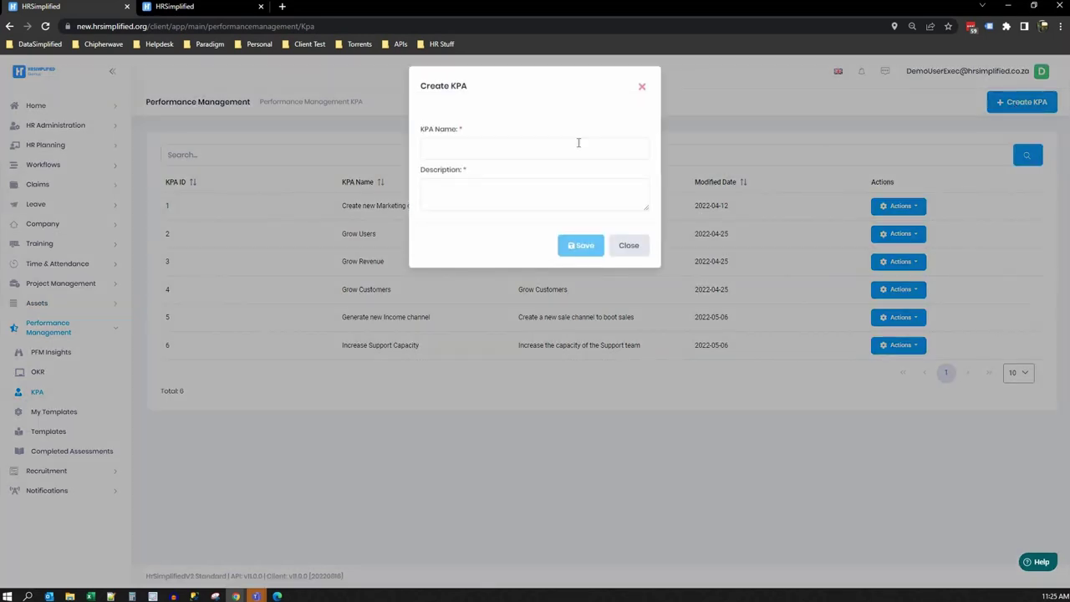
pyautogui.click(629, 246)
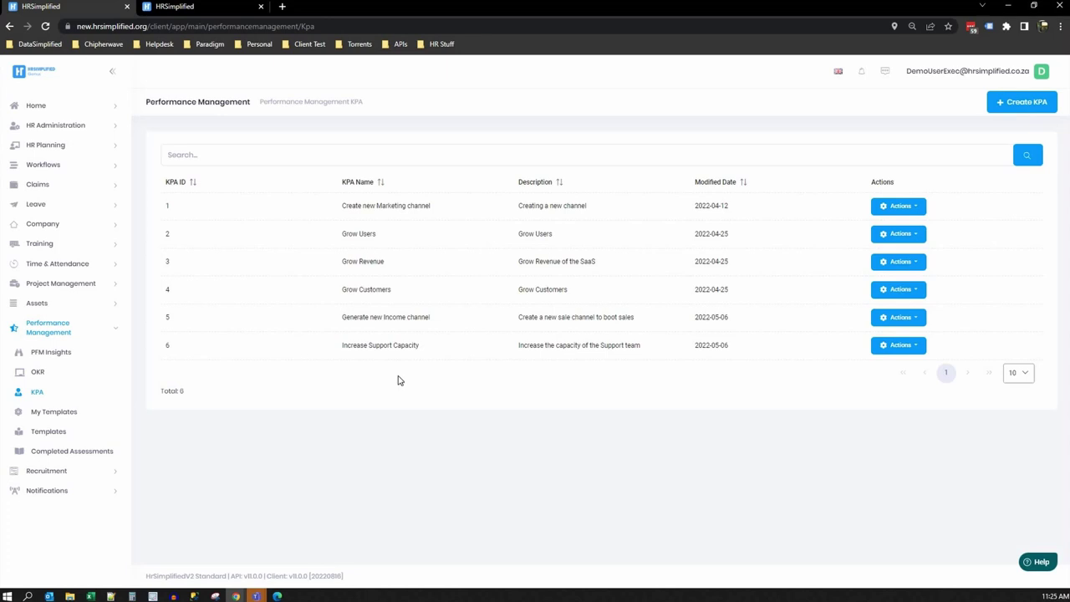
# - Start a new performance template for Chief Executive Officer (CEO) with the template name Acct 1 and code AN52
pyautogui.click(59, 419)
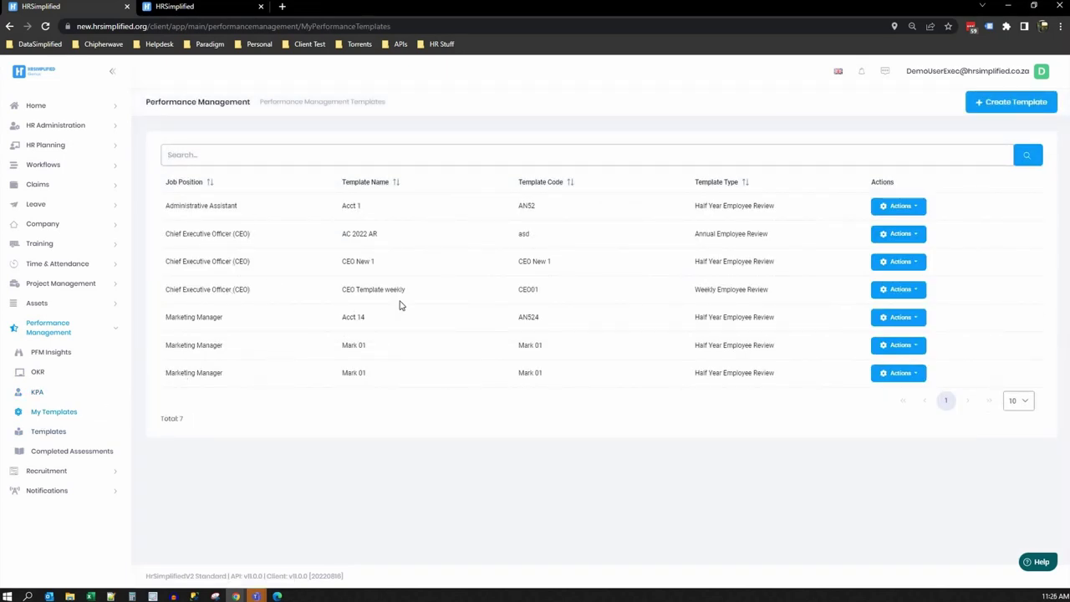
pyautogui.click(995, 110)
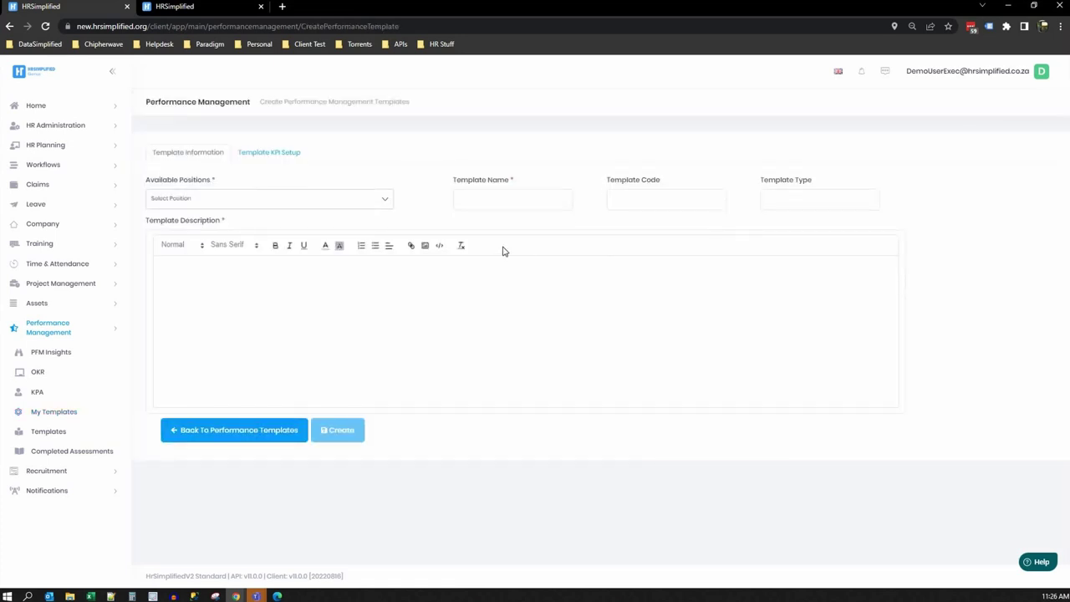
pyautogui.click(273, 201)
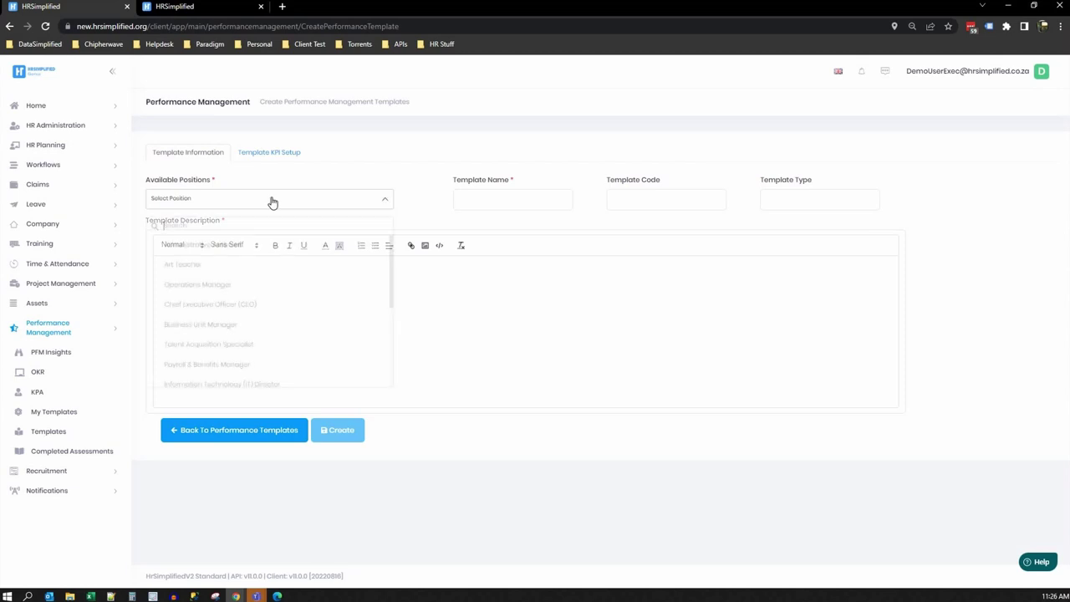
pyautogui.click(203, 306)
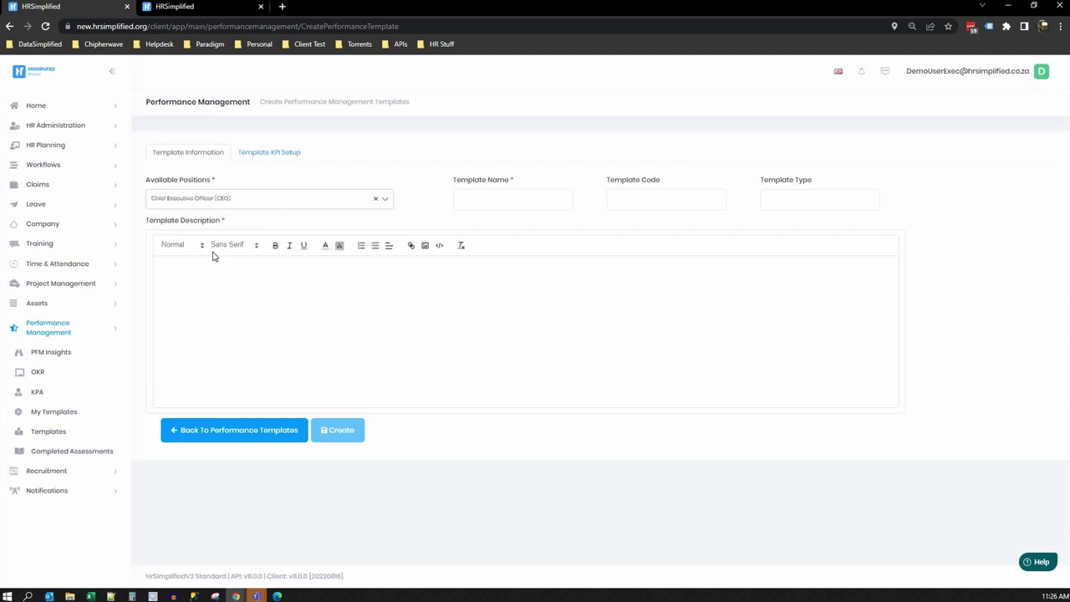
pyautogui.click(487, 209)
pyautogui.click(507, 230)
pyautogui.click(655, 206)
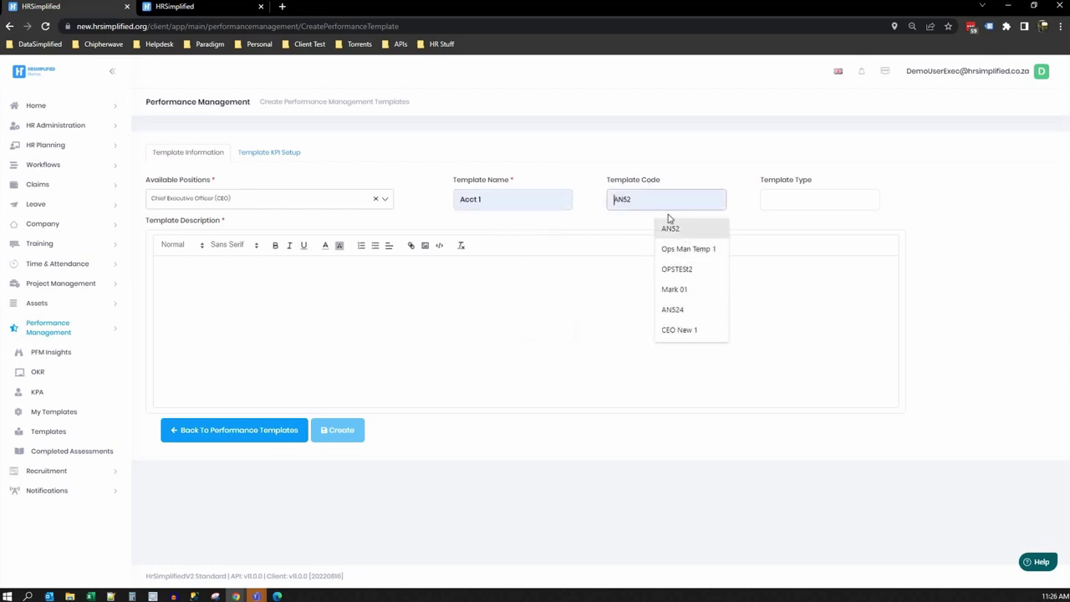
pyautogui.click(670, 227)
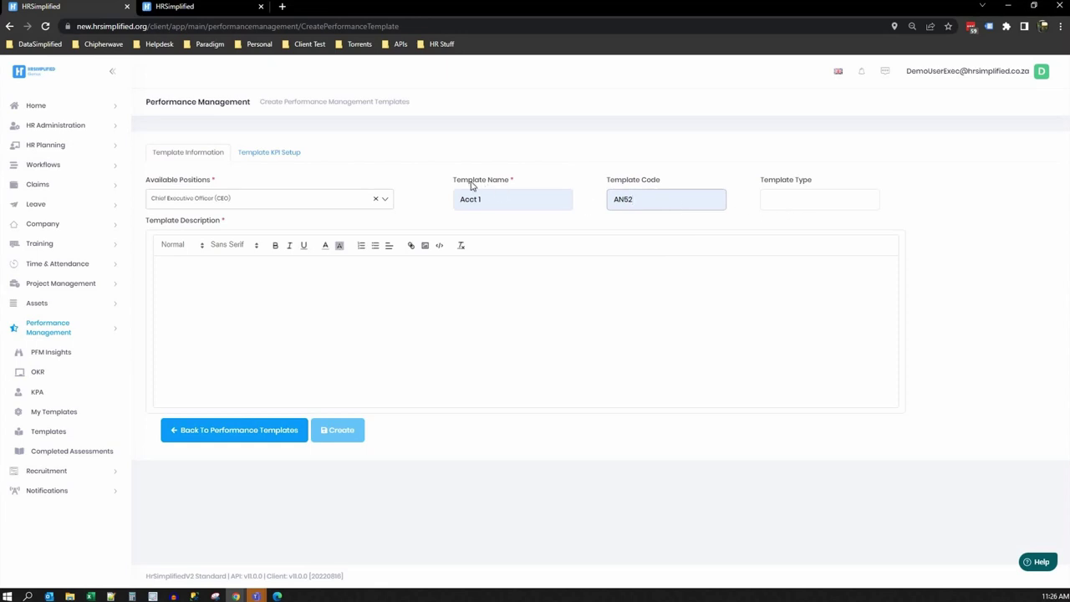
# - Set the template type to Half Year Employee Review
pyautogui.click(793, 205)
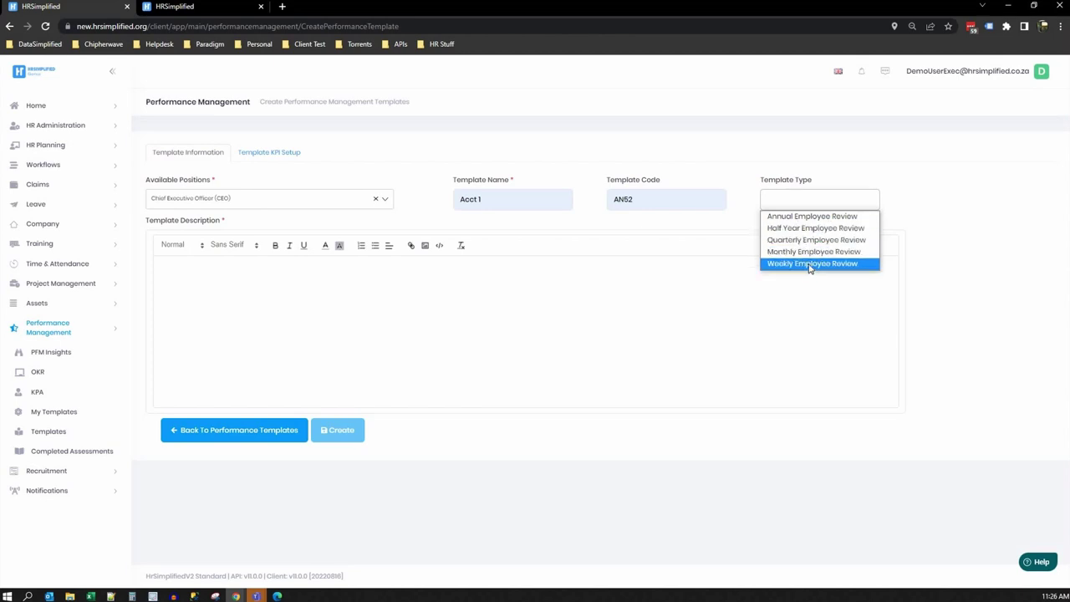
pyautogui.click(812, 217)
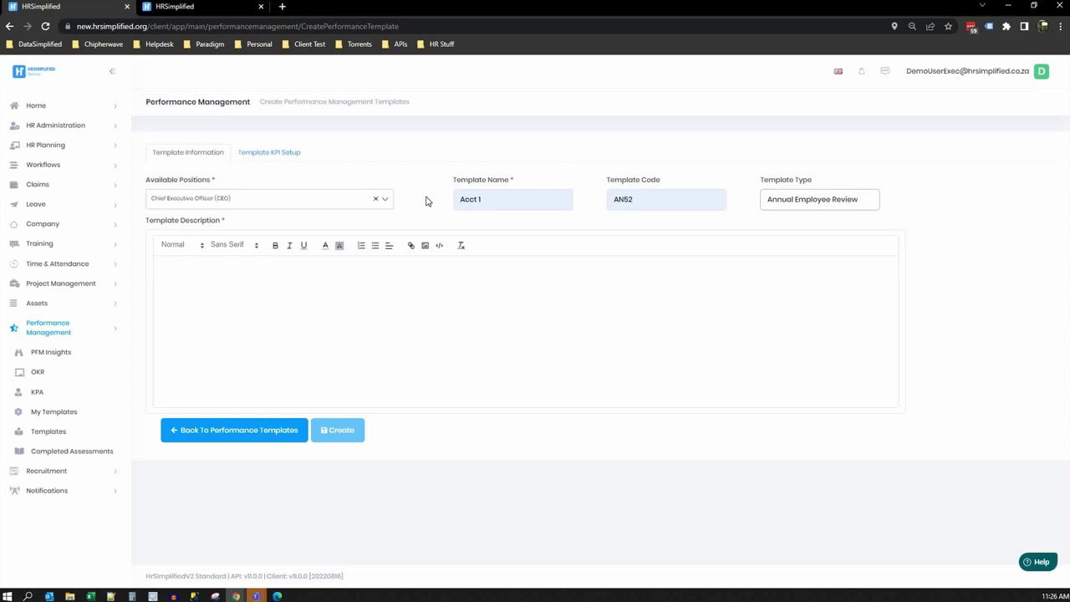
pyautogui.click(826, 198)
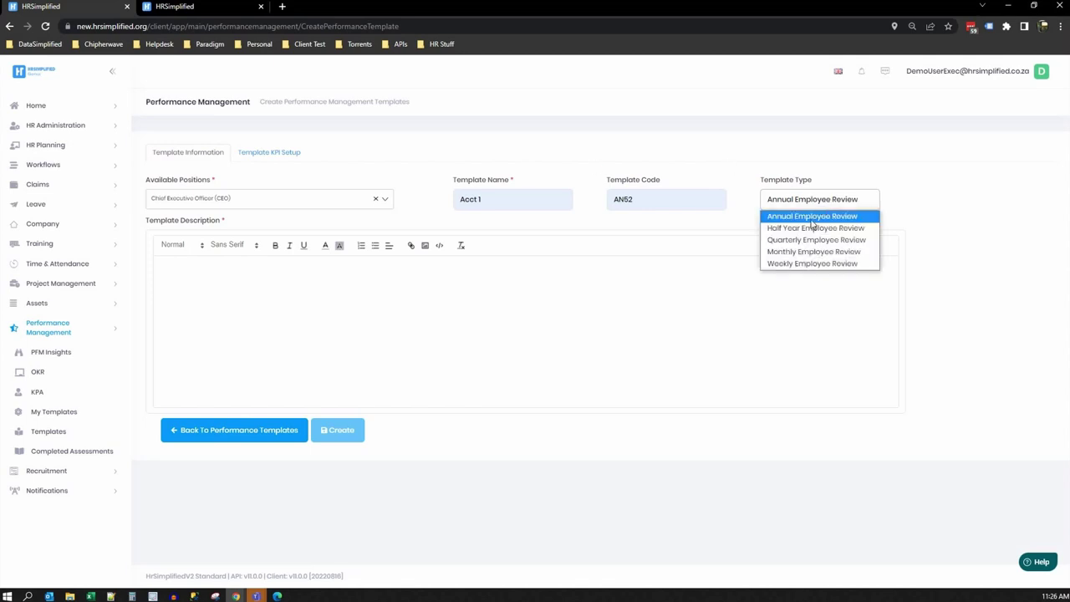
pyautogui.click(810, 228)
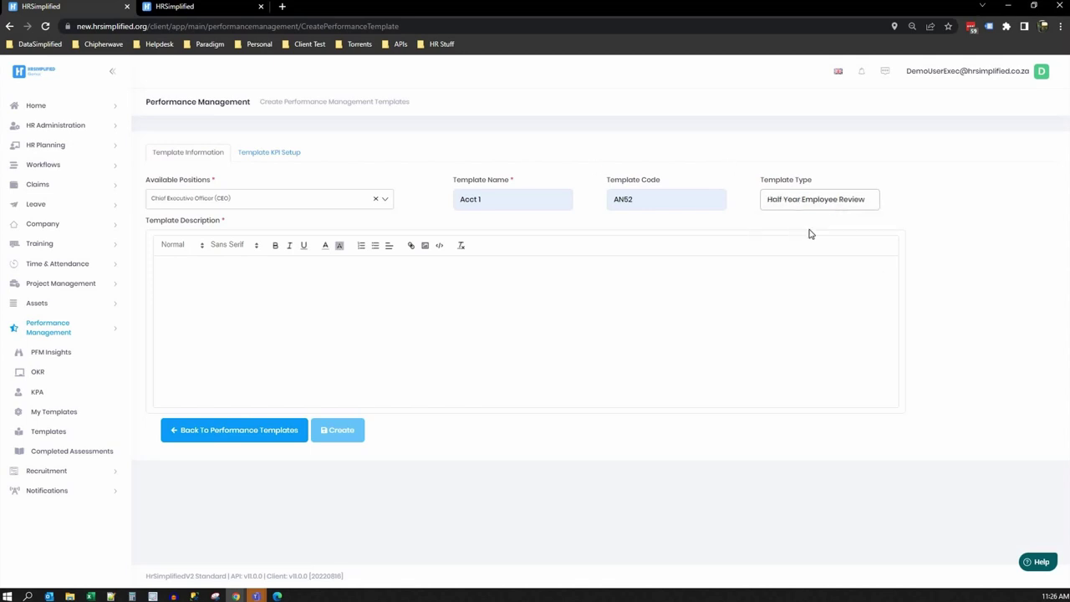
pyautogui.click(805, 203)
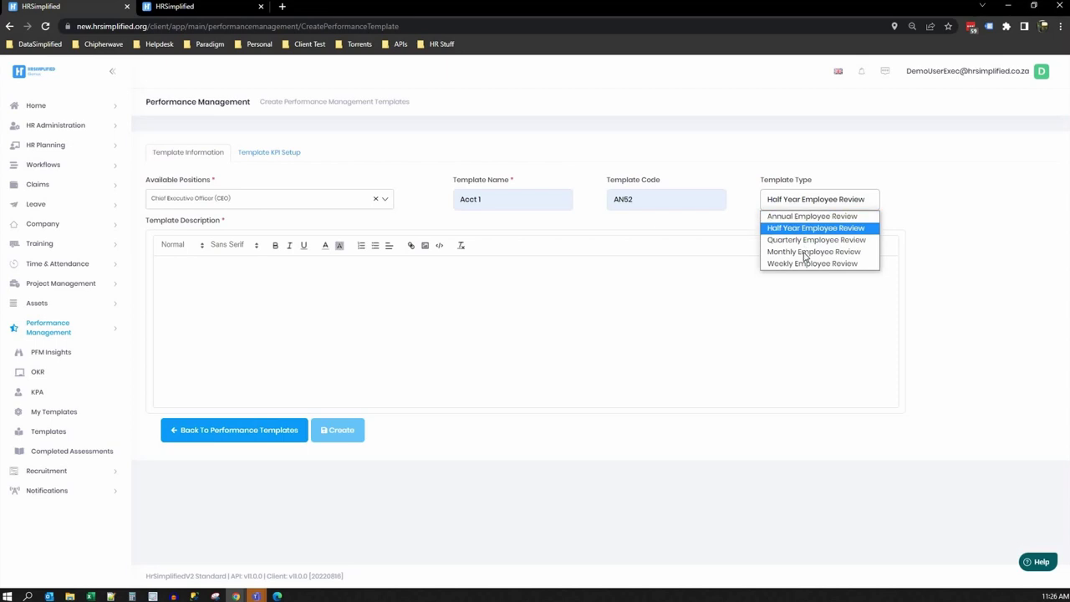
pyautogui.click(801, 281)
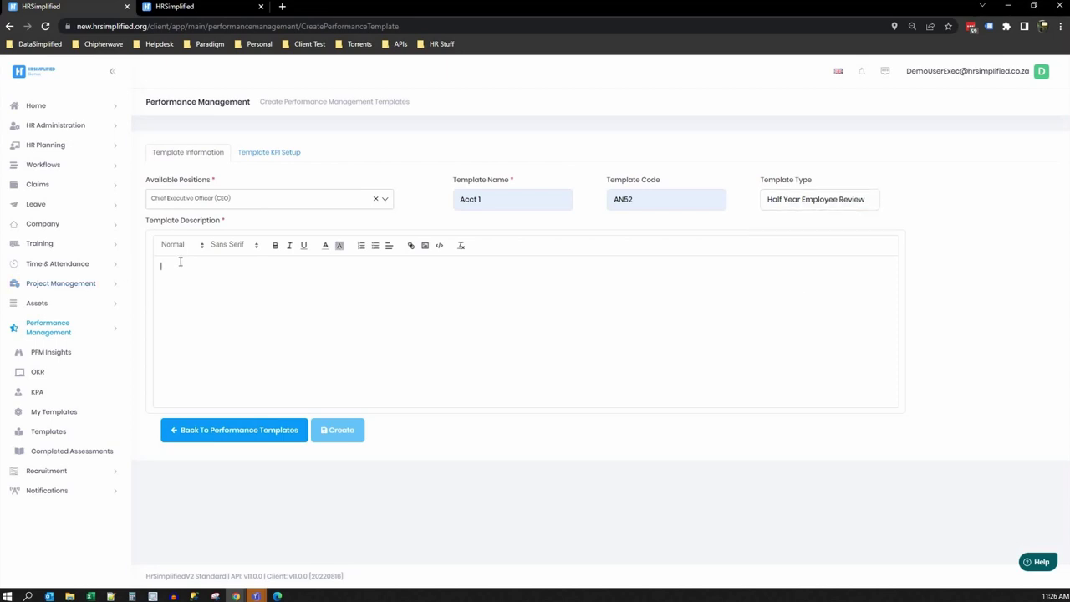
# - Add a KPI to the template with the KPA Grow Users and the KPI name "Grow user base 10%"
pyautogui.click(274, 157)
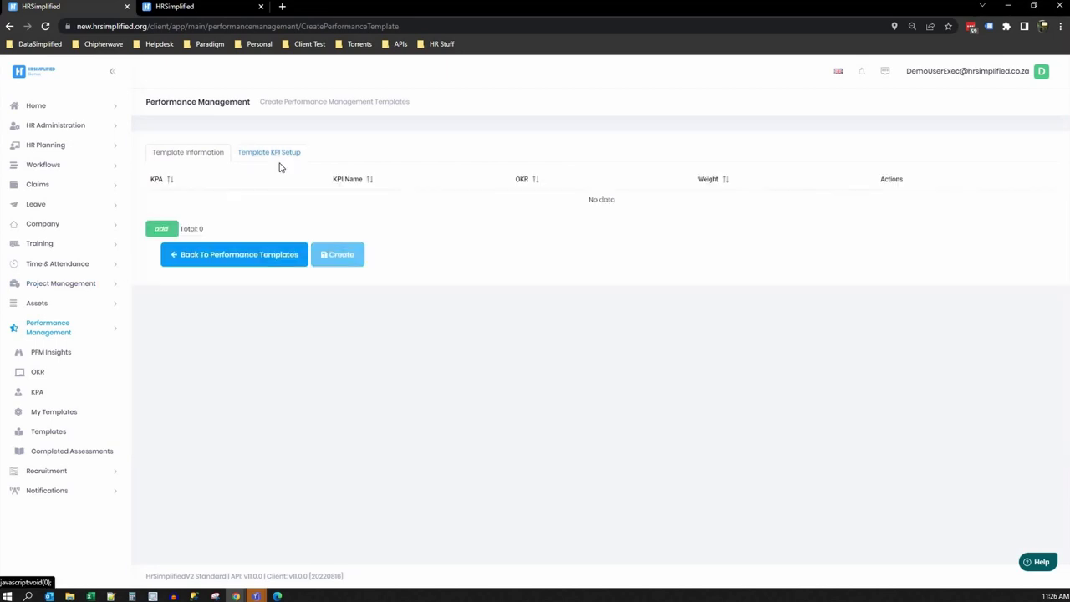
pyautogui.click(162, 231)
pyautogui.click(242, 213)
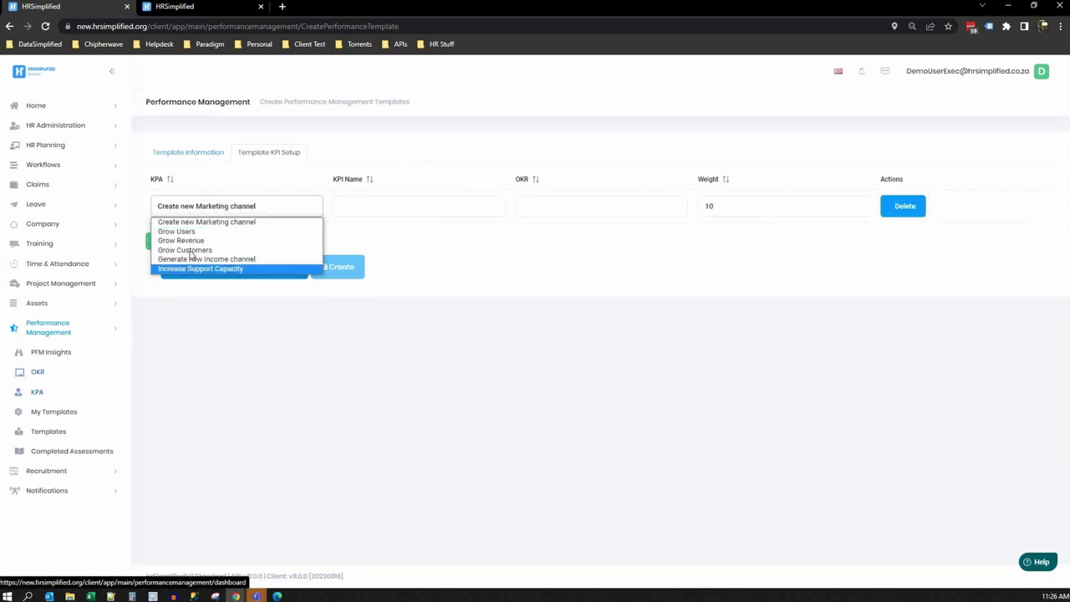
pyautogui.click(190, 233)
pyautogui.click(361, 205)
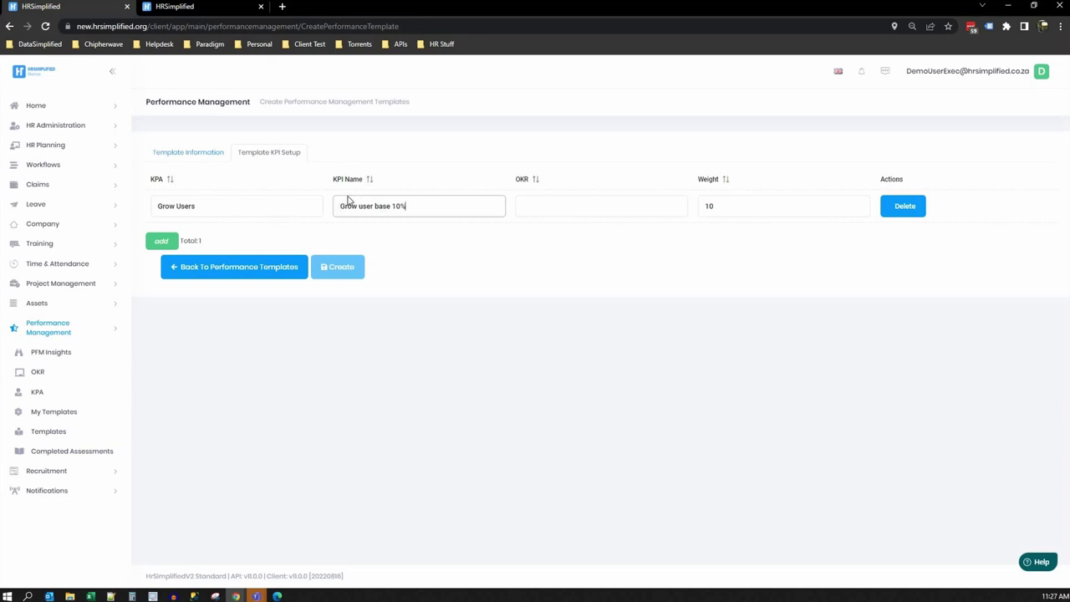
# - Link the KPI to the OKR "Action Plans - Increase customer base by 25%"
pyautogui.click(574, 206)
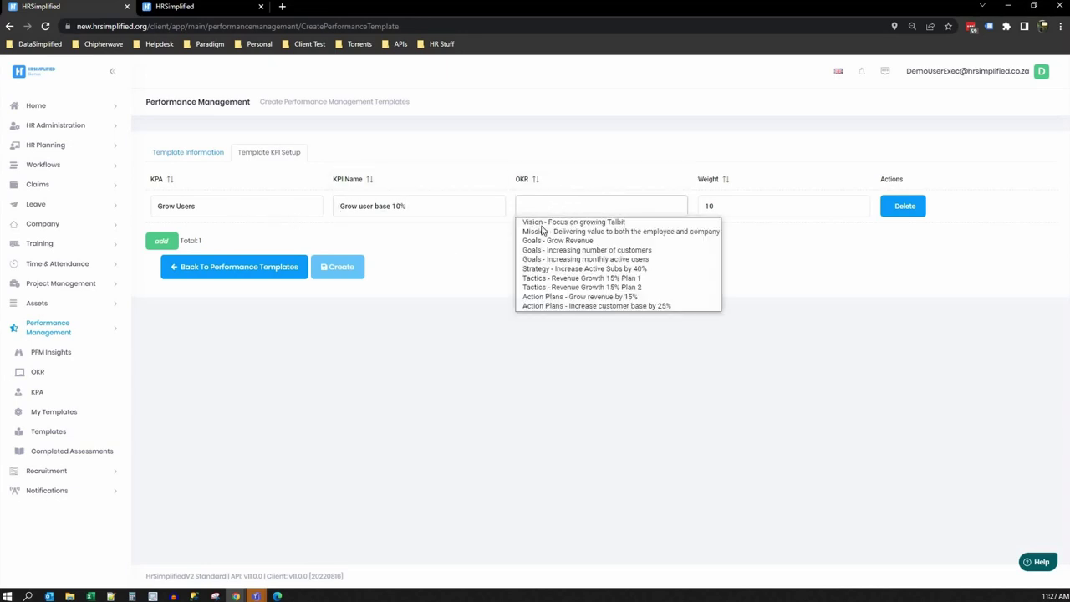
pyautogui.click(619, 254)
pyautogui.click(621, 210)
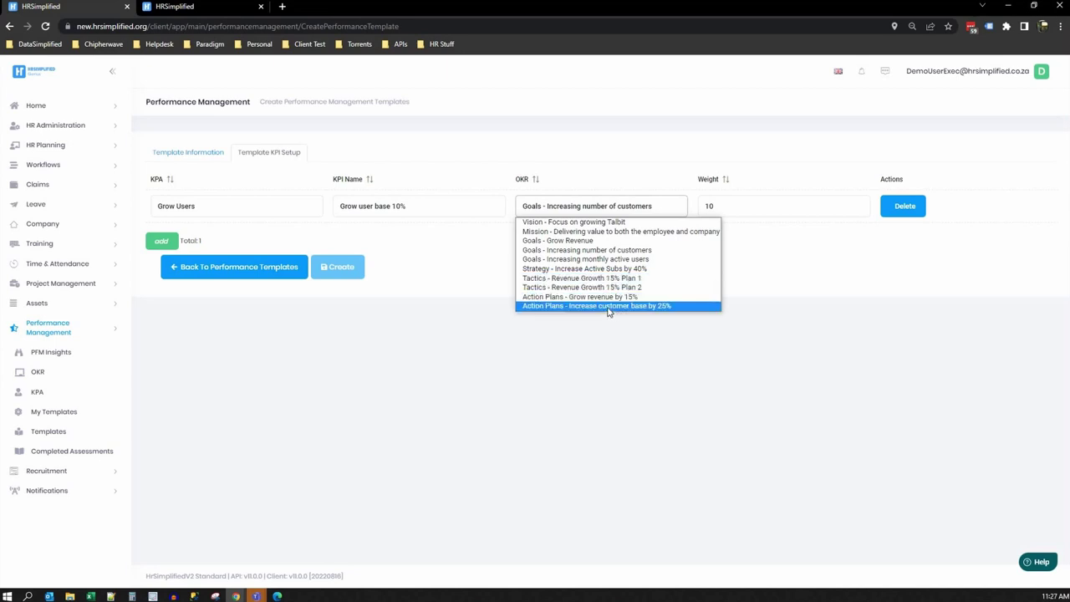
pyautogui.click(645, 307)
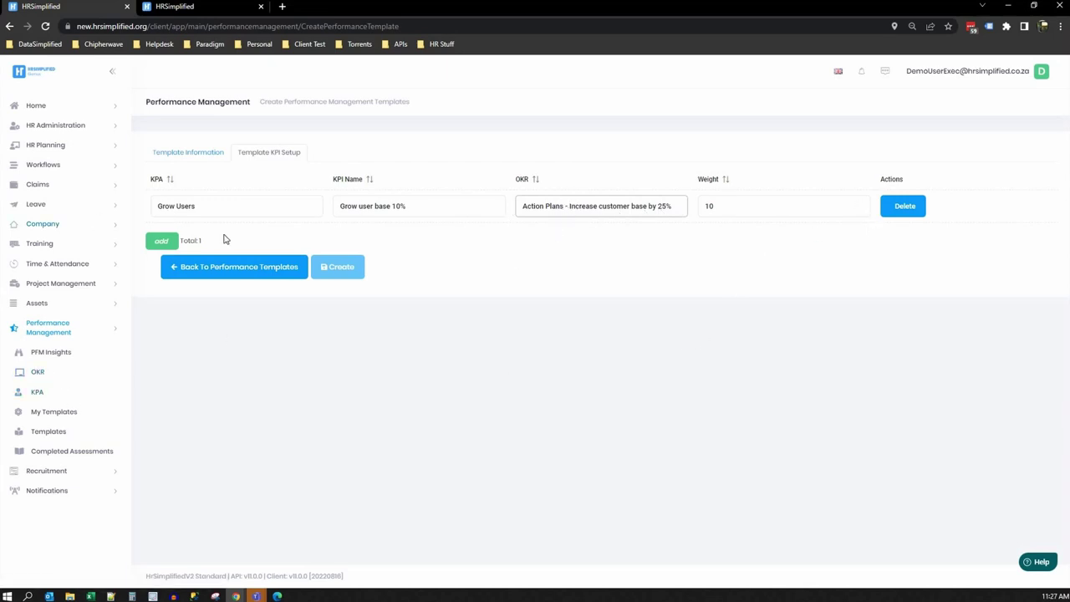
# - Add three more KPI rows to the new template, then return to the performance templates list without creating it
pyautogui.click(161, 241)
pyautogui.click(167, 281)
pyautogui.click(167, 307)
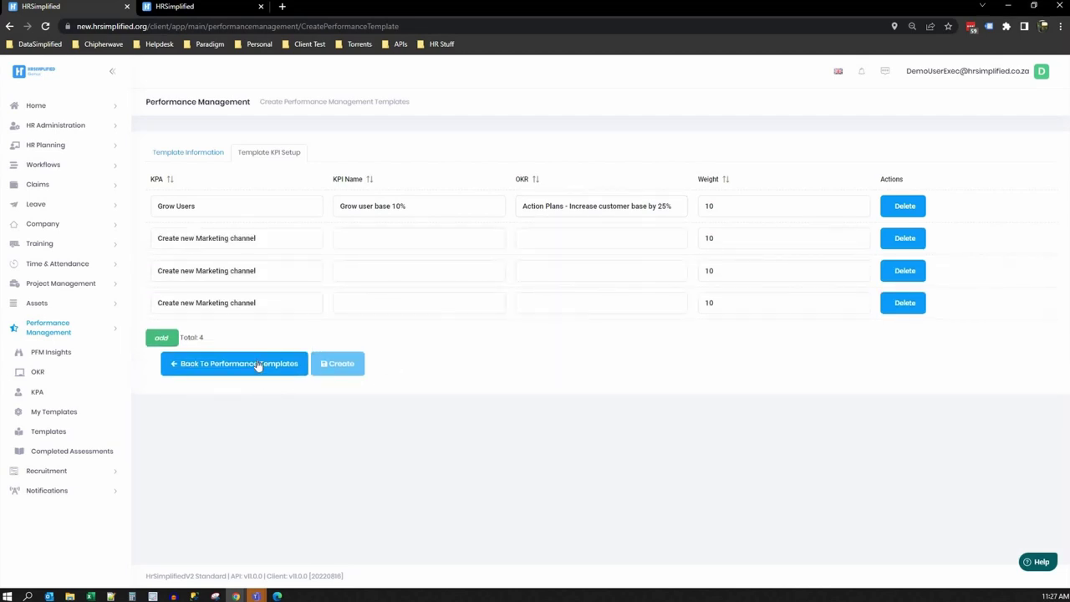
pyautogui.click(258, 366)
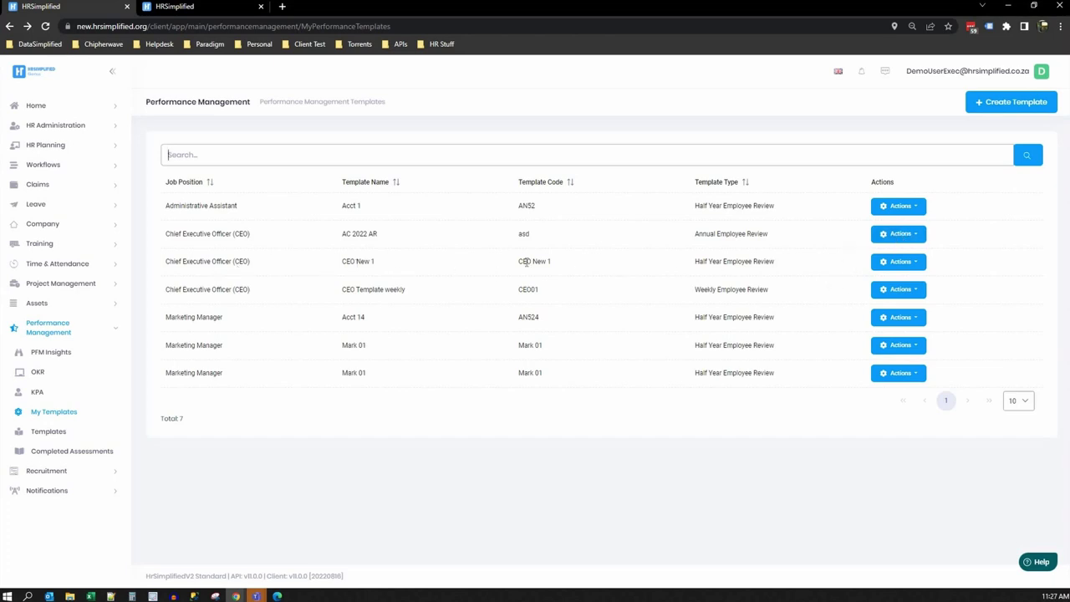
# - Open employee assignment for the CEO New 1 template and choose the employee to assess
pyautogui.click(900, 264)
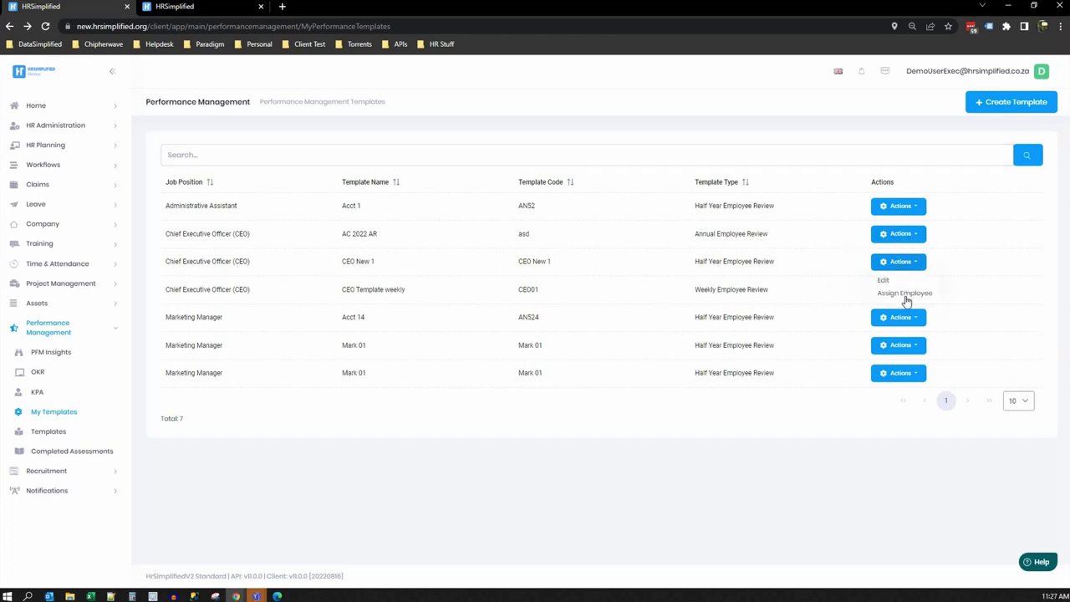
pyautogui.click(904, 294)
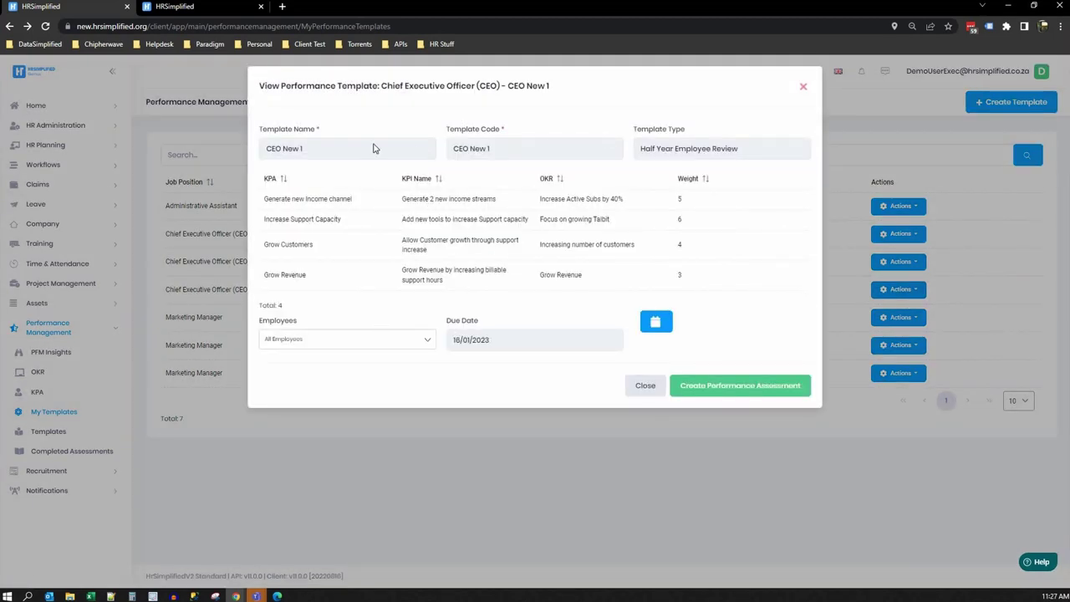
pyautogui.click(356, 341)
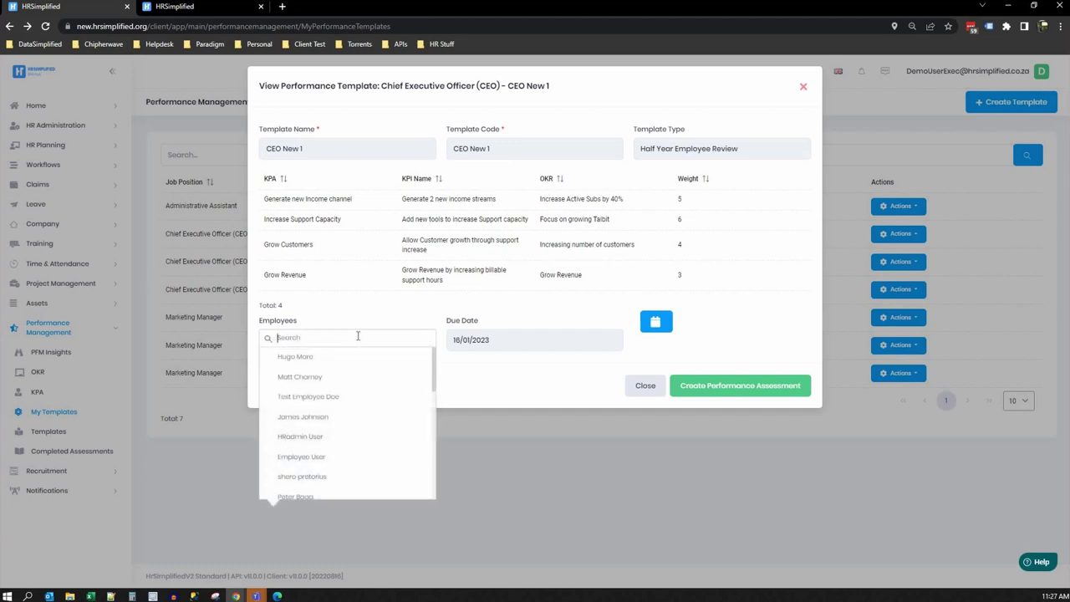
pyautogui.click(306, 418)
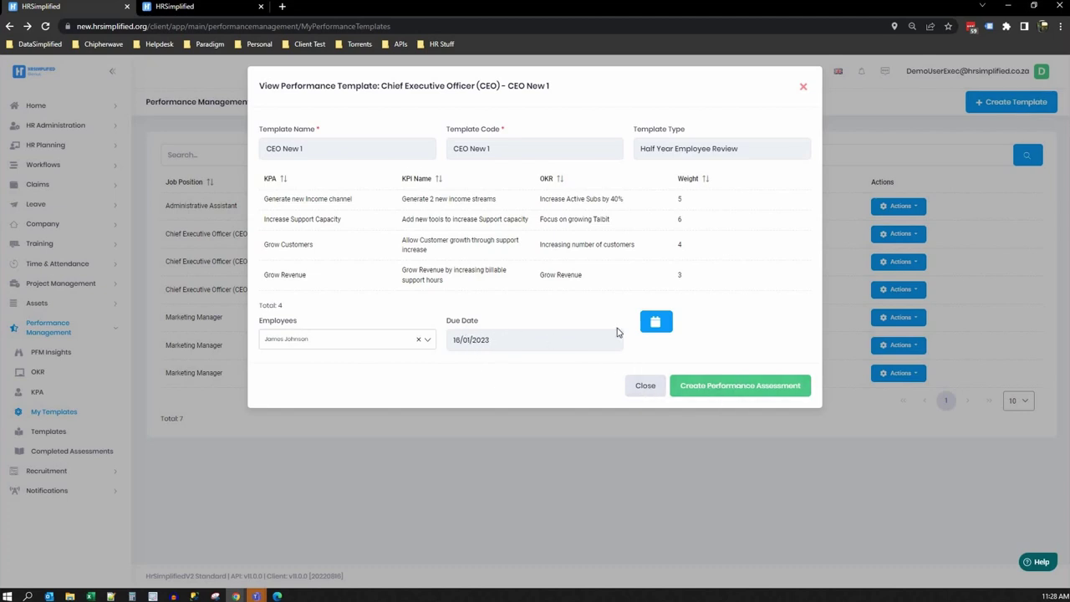
# - Set the assessment due date to 02/11/2022 and close the assignment without creating the performance assessment
pyautogui.click(656, 322)
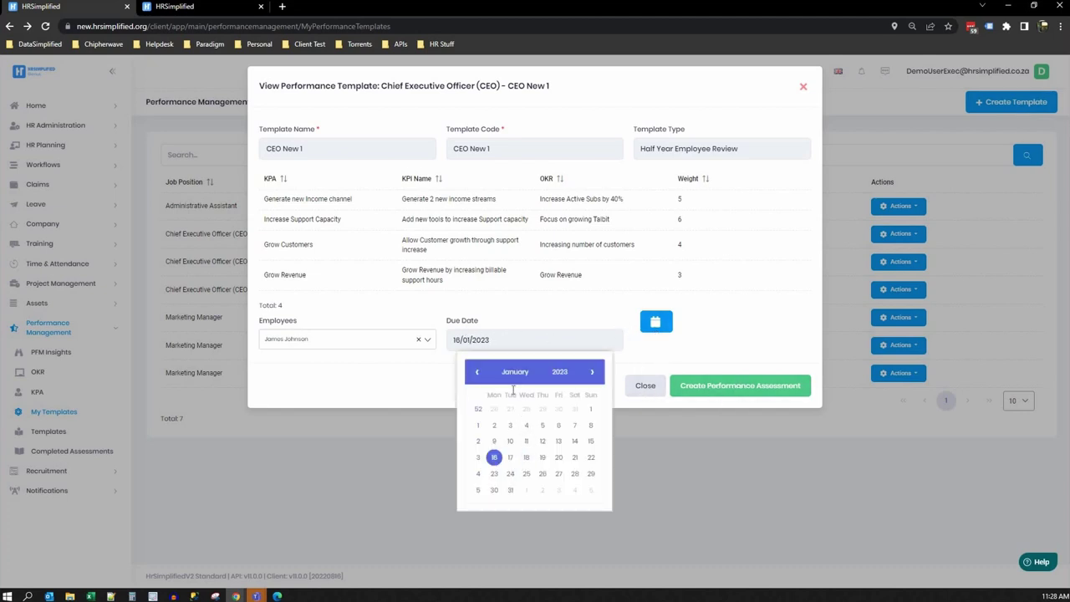
pyautogui.click(476, 371)
pyautogui.click(477, 371)
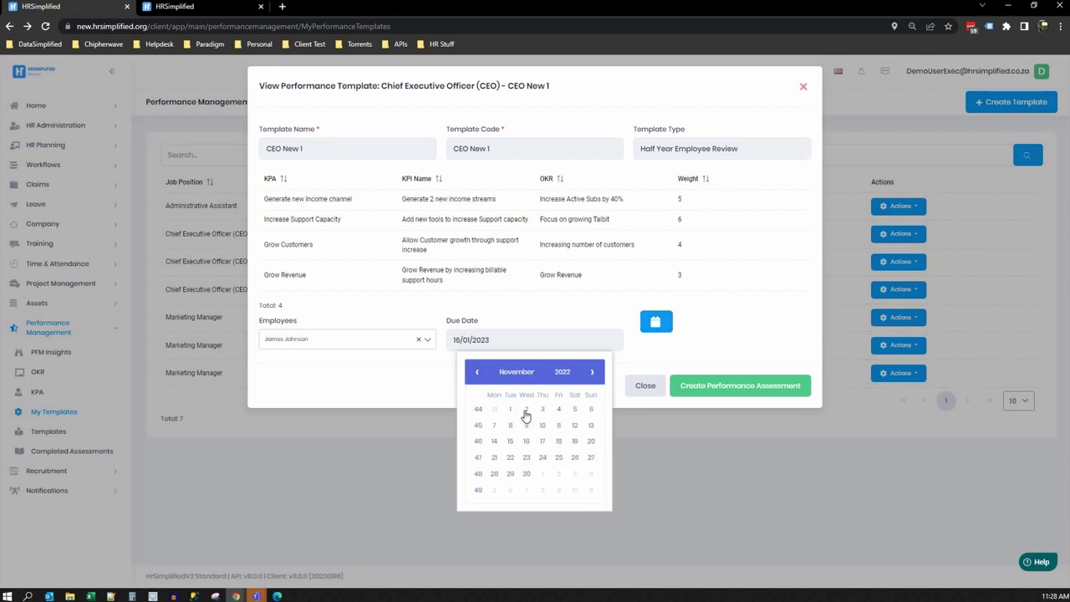
pyautogui.click(526, 410)
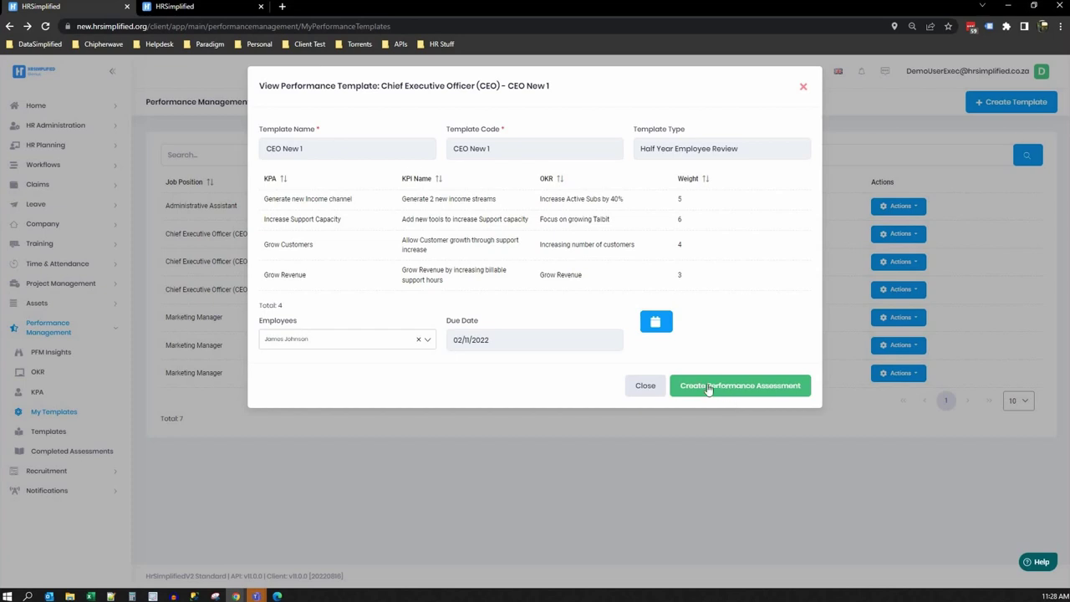
pyautogui.click(647, 386)
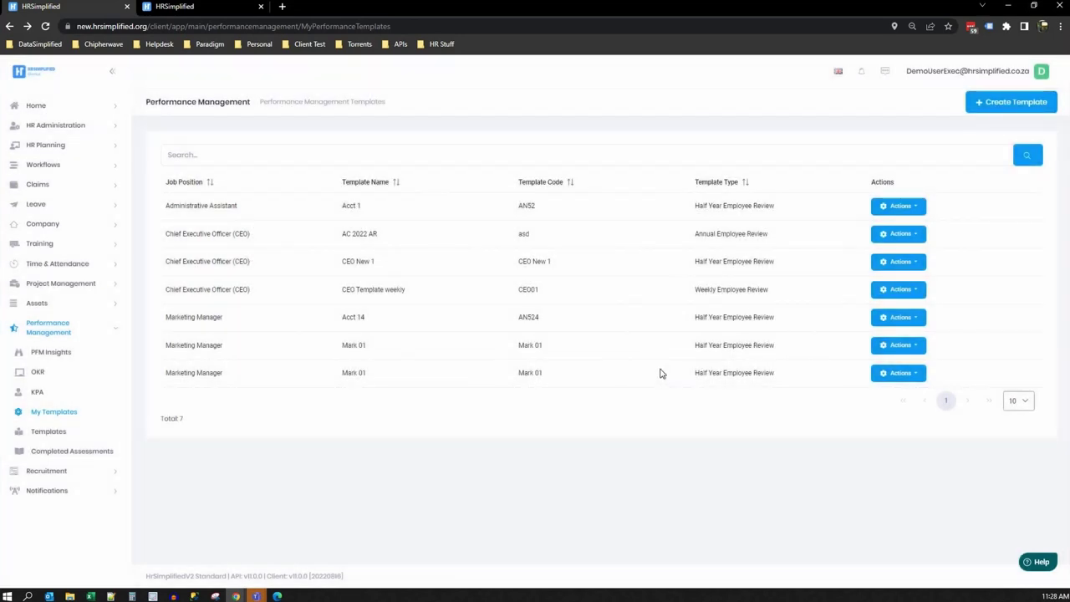
# - View the performance assessments in My Documents and show the available actions for the AC 2022 AR review due 27/05/2023
pyautogui.click(56, 107)
pyautogui.click(73, 224)
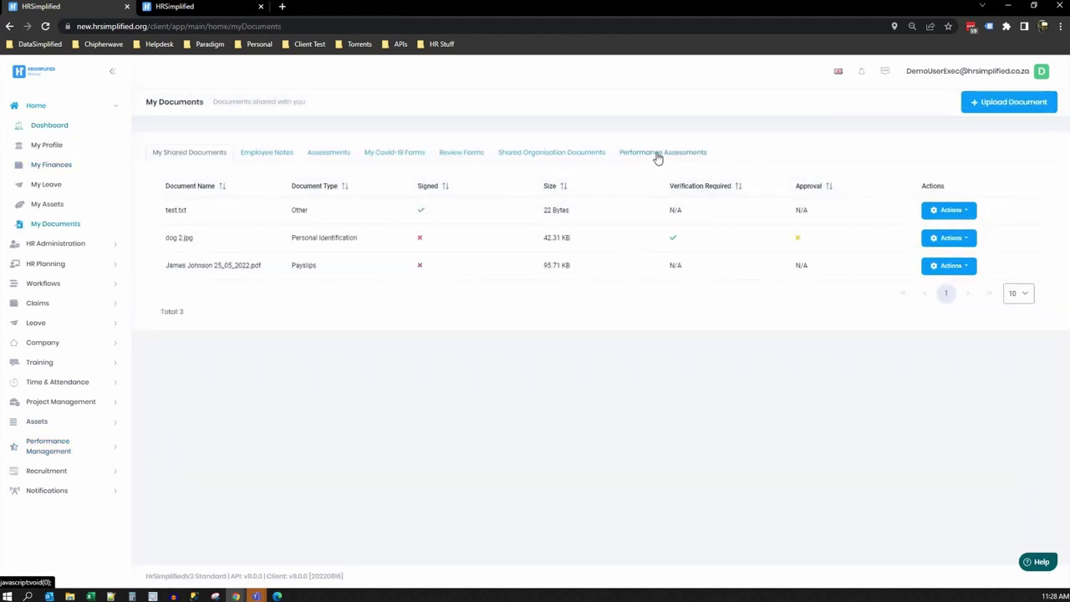
pyautogui.click(659, 156)
pyautogui.click(953, 225)
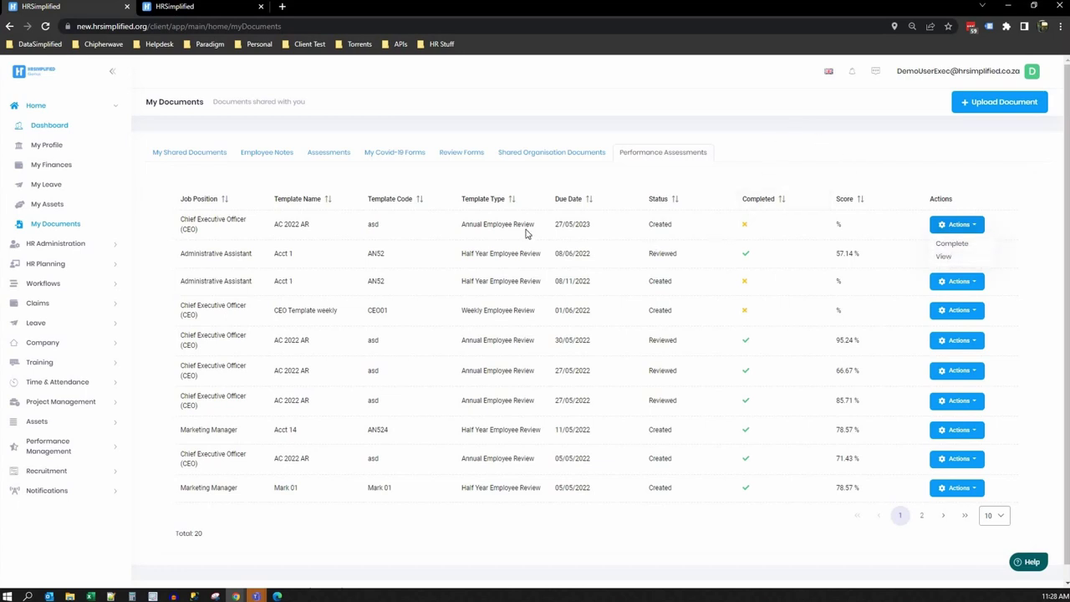
# - Download the completed AC 2022 AR assessment with the 85.71 % score, view its PDF, and return to the completed assessments
pyautogui.click(61, 448)
pyautogui.click(81, 452)
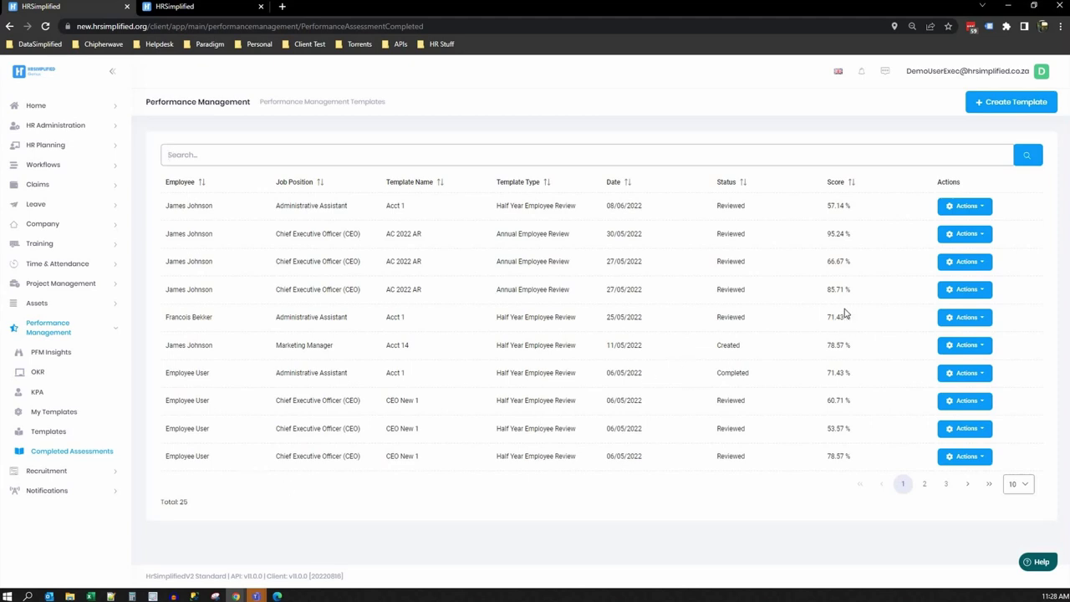
pyautogui.click(963, 289)
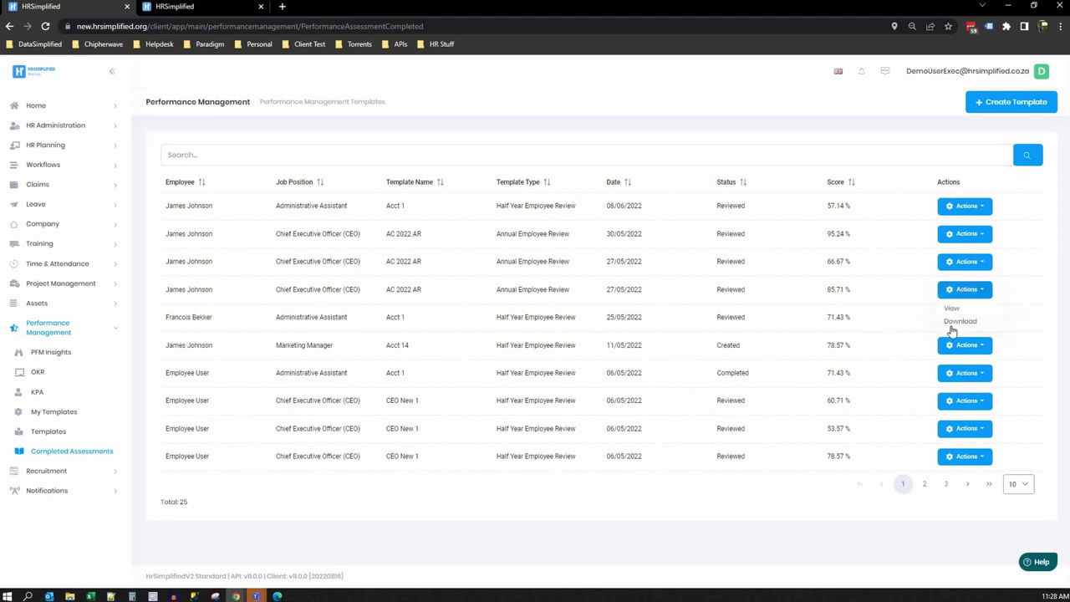
pyautogui.click(961, 323)
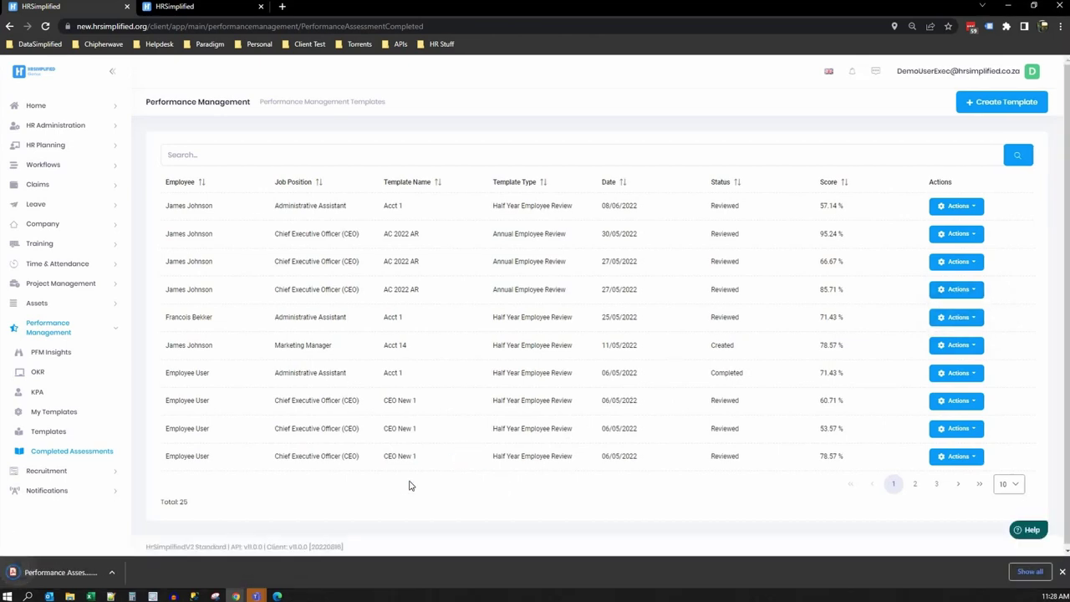
pyautogui.click(81, 573)
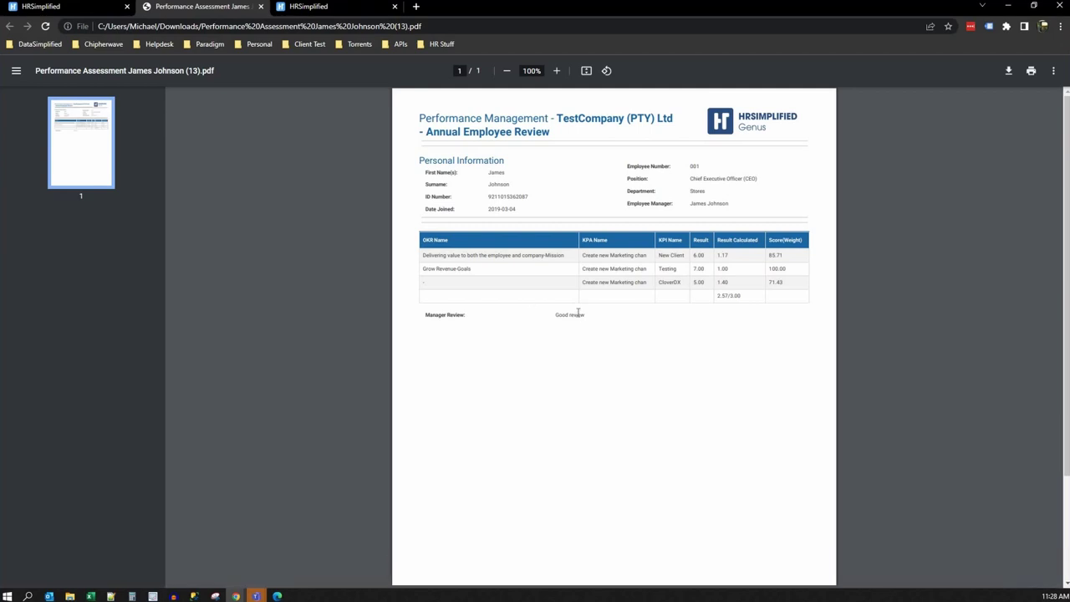
pyautogui.click(395, 6)
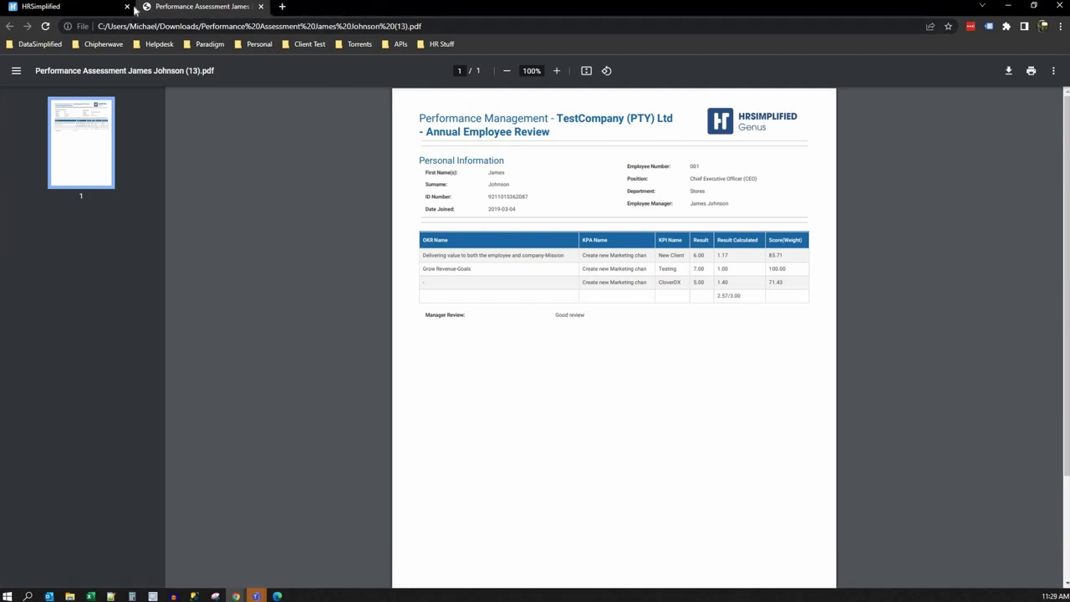
pyautogui.click(105, 8)
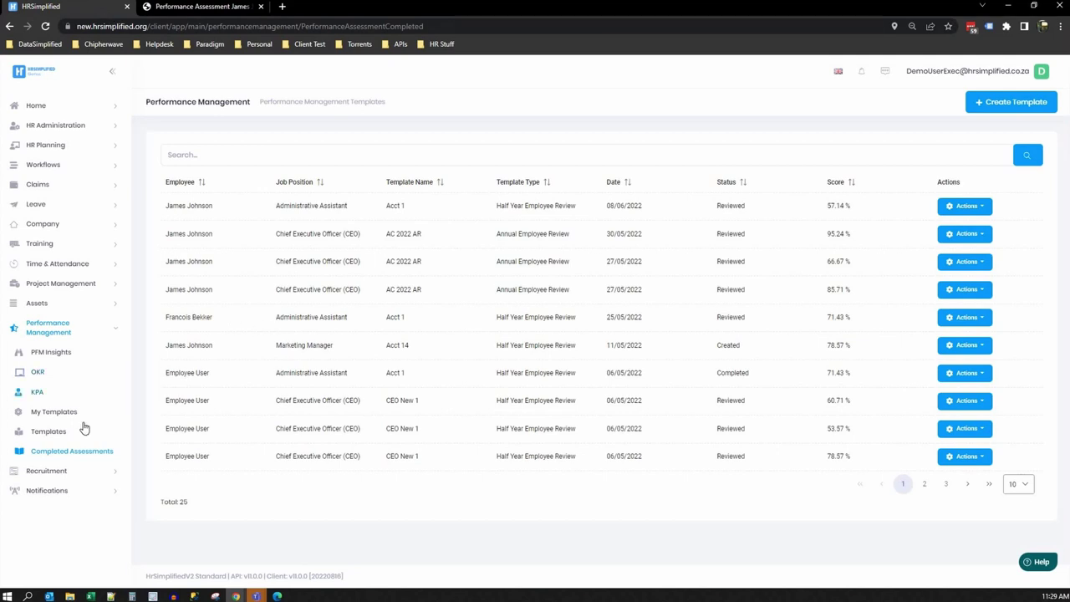
# - Examine the OKR statistics, OKR type usage and OKR performance achievement charts in the performance management insights
pyautogui.click(45, 358)
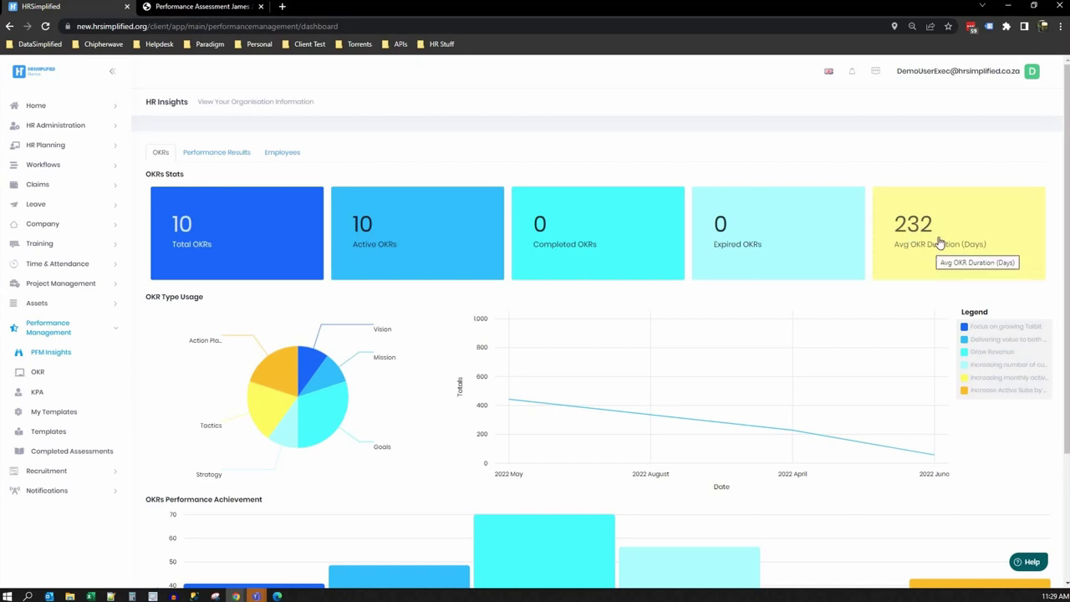
pyautogui.moveTo(238, 406)
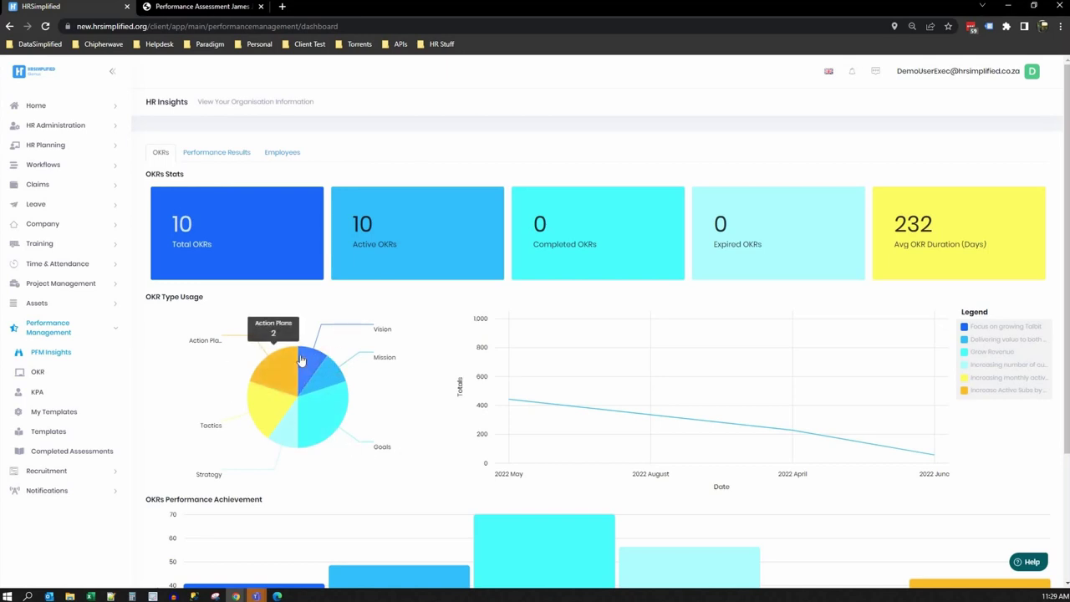
pyautogui.moveTo(302, 360)
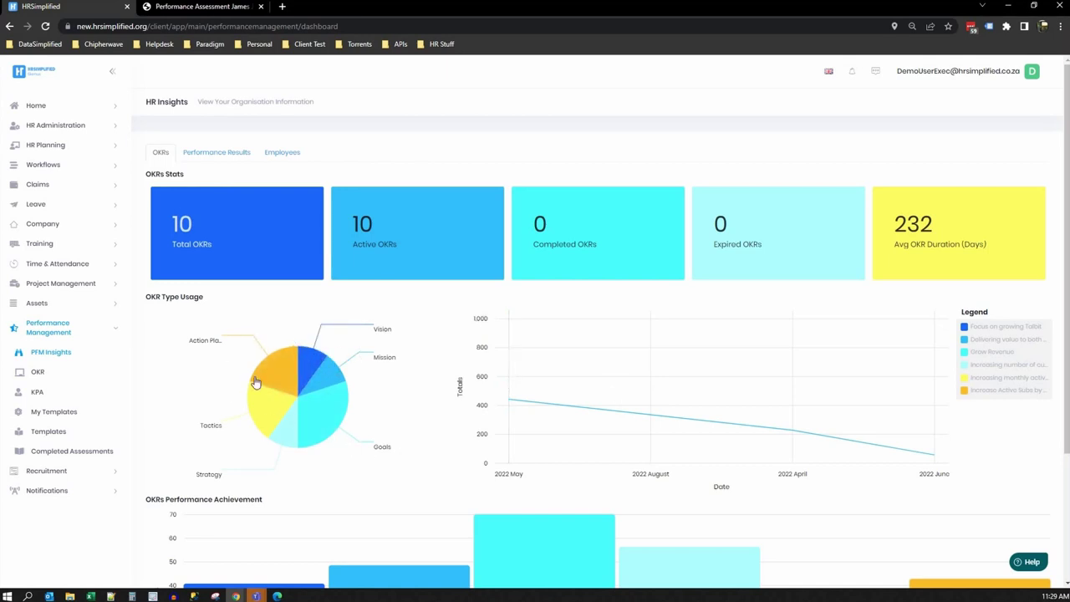
pyautogui.moveTo(276, 420)
pyautogui.scroll(-2, 895, 363)
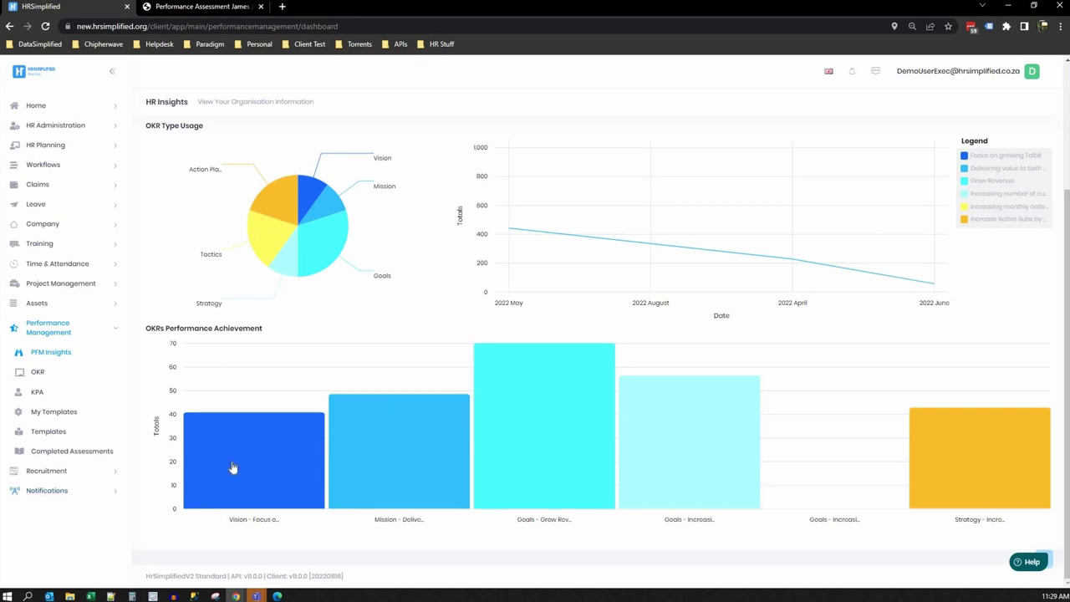
pyautogui.moveTo(272, 471)
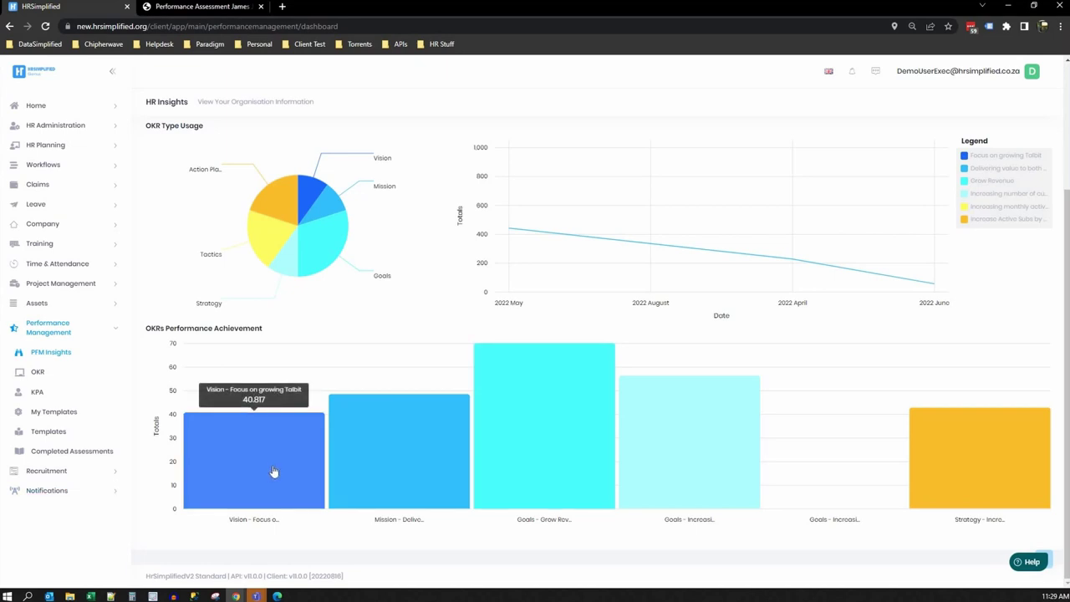
pyautogui.moveTo(544, 398)
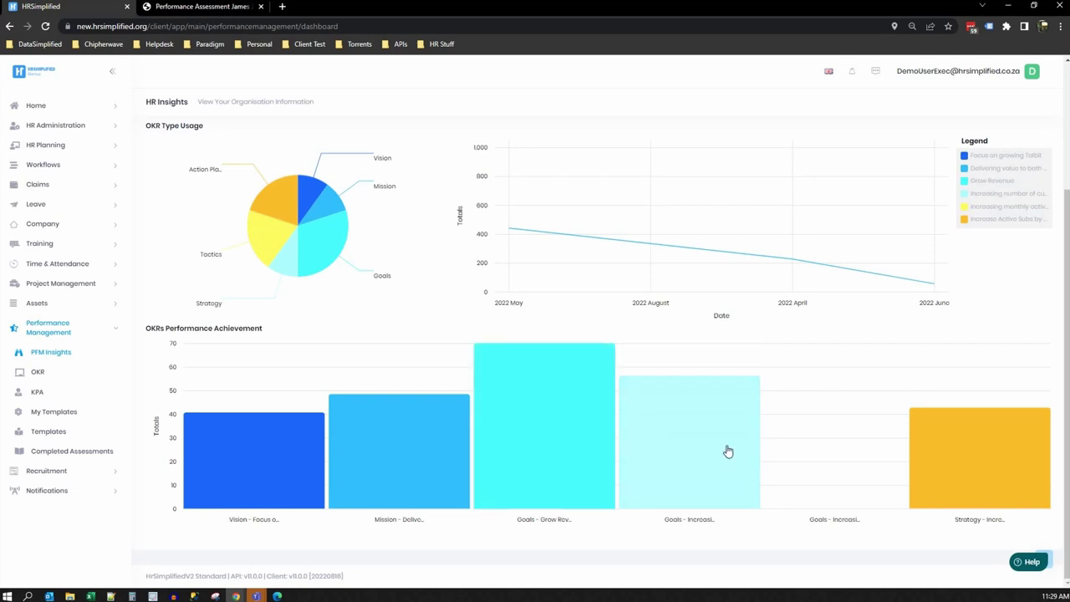
pyautogui.scroll(1, 636, 452)
pyautogui.moveTo(466, 505)
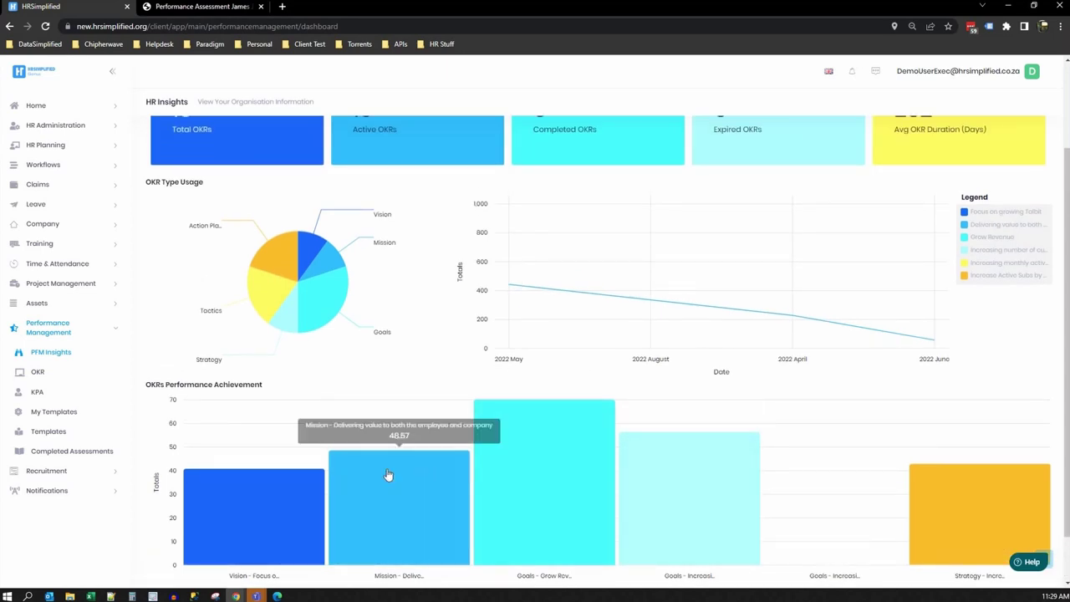
pyautogui.scroll(2, 487, 482)
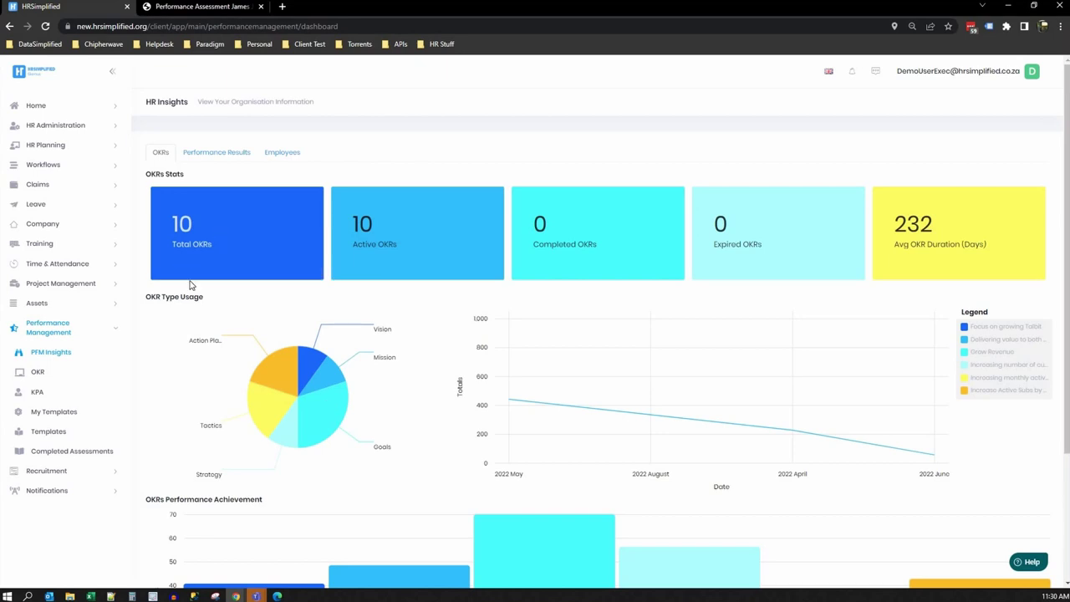
# - Review the performance results insights, including the template totals and the KPA and KPI performance achievement charts
pyautogui.click(218, 155)
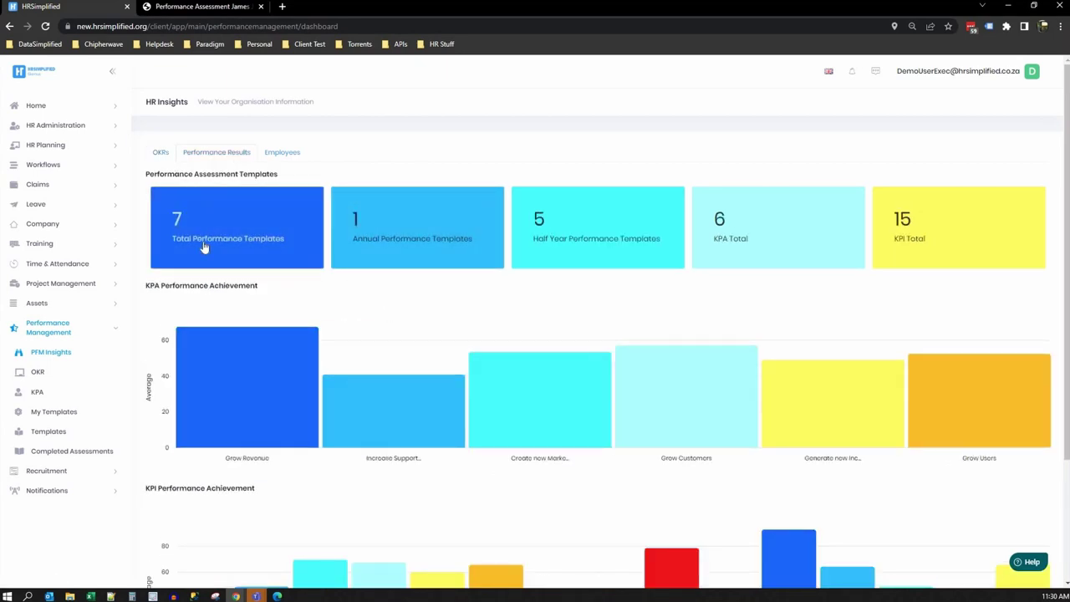
pyautogui.scroll(-3, 186, 473)
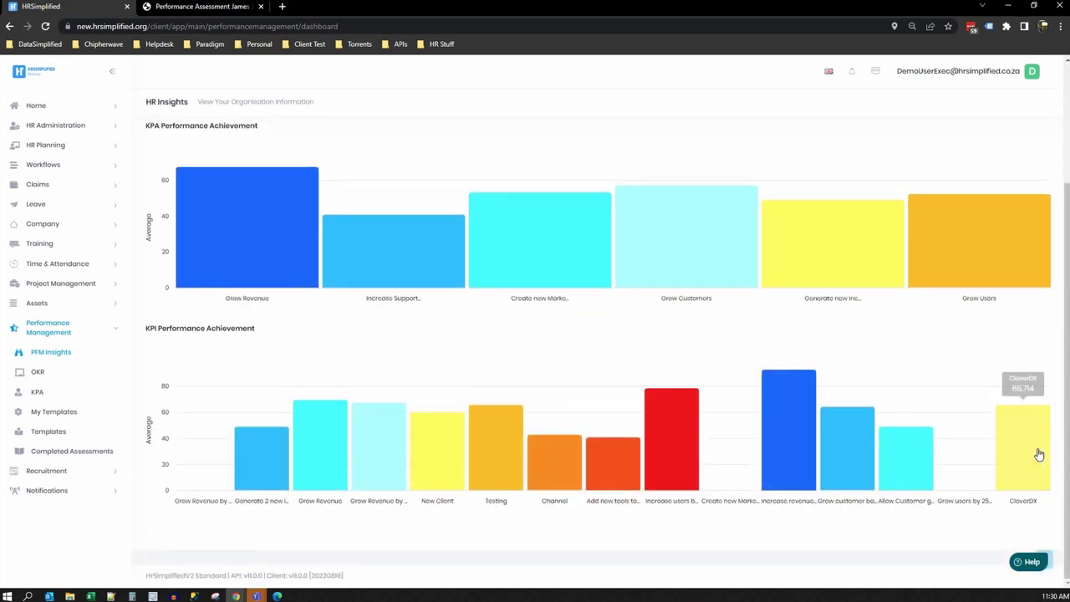
pyautogui.scroll(1, 568, 291)
pyautogui.scroll(2, 569, 291)
# - Examine the employee insights for the top assessment score per job position and the performance reviews versus salary chart
pyautogui.click(276, 154)
pyautogui.scroll(-3, 681, 390)
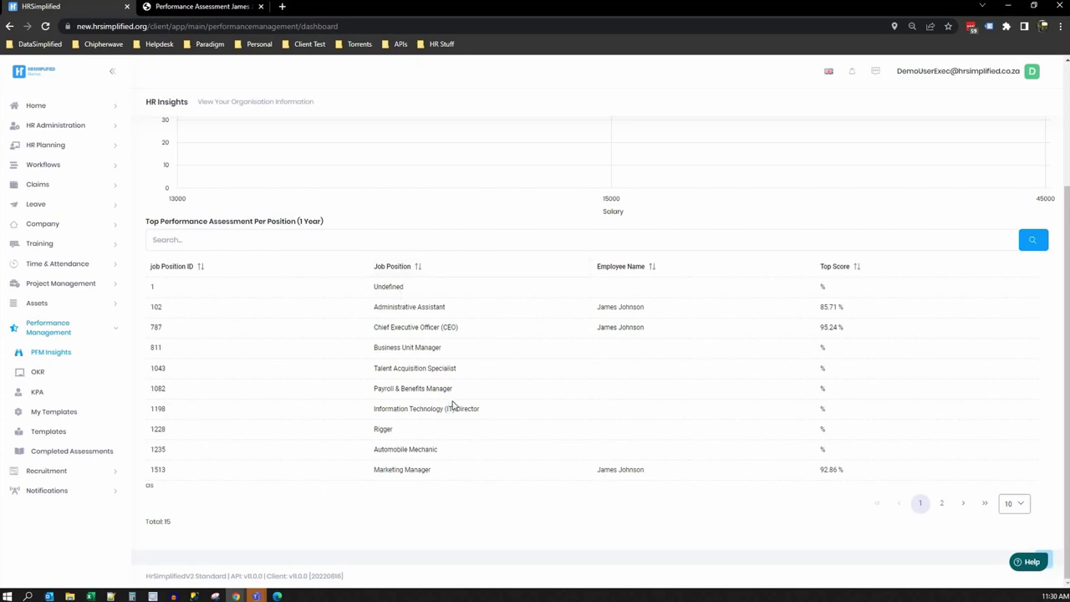
pyautogui.moveTo(370, 309); pyautogui.dragTo(459, 310)
pyautogui.moveTo(643, 308); pyautogui.dragTo(598, 307)
pyautogui.moveTo(844, 307); pyautogui.dragTo(819, 308)
pyautogui.scroll(2, 631, 315)
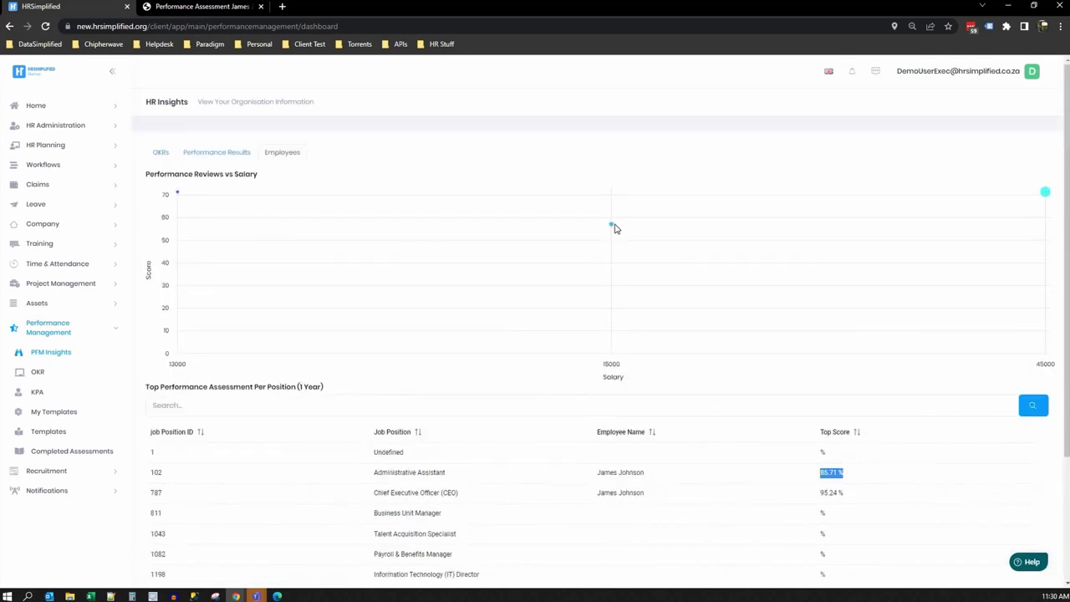
pyautogui.moveTo(614, 231)
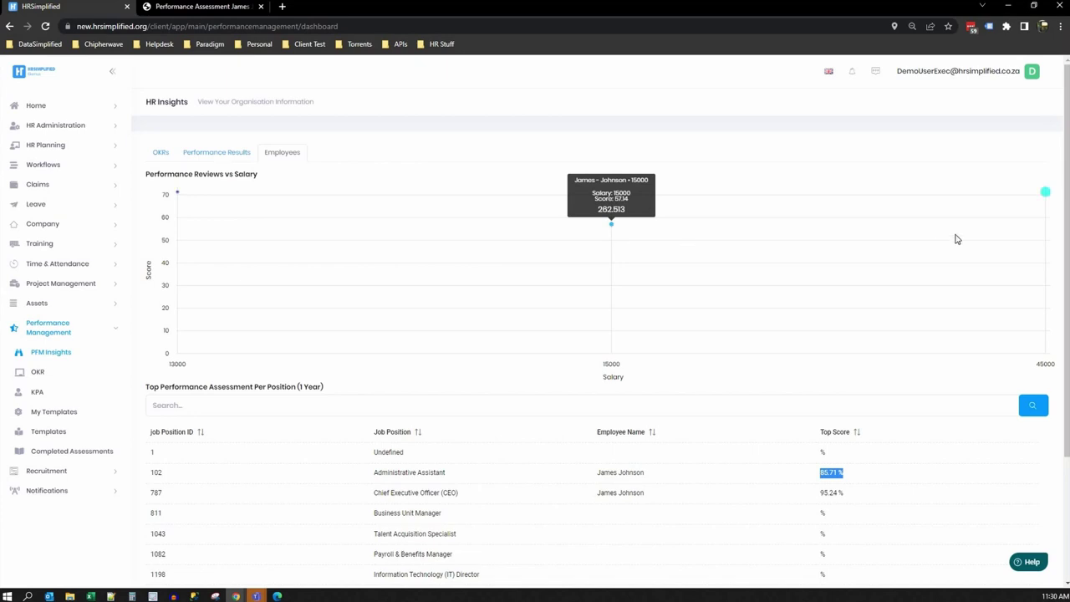
pyautogui.moveTo(1032, 198)
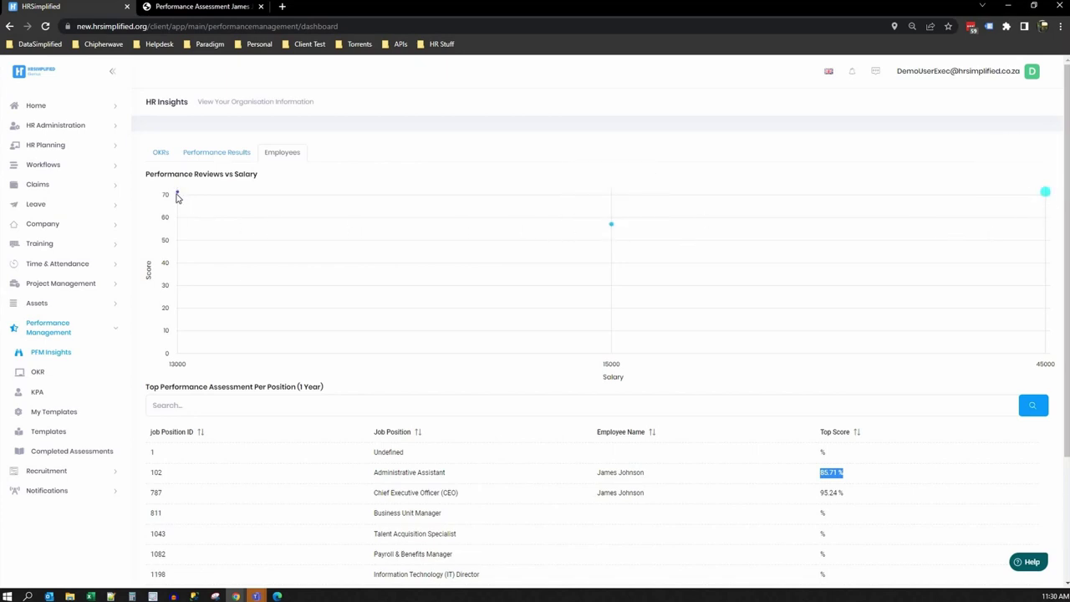
pyautogui.moveTo(178, 197)
# - Open the list of recruitment vacancies
pyautogui.click(41, 333)
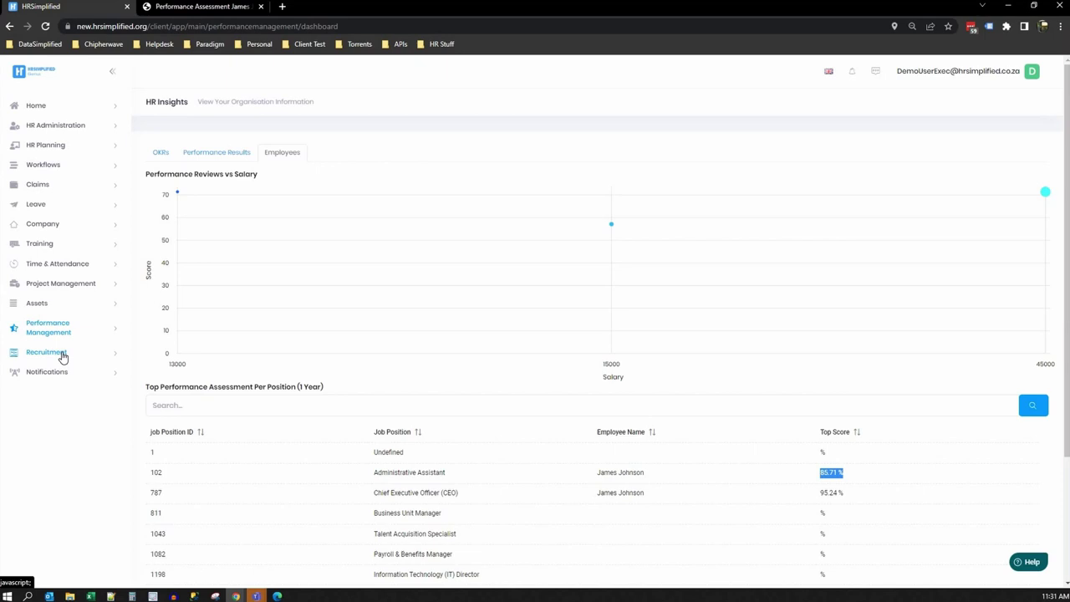
pyautogui.click(62, 355)
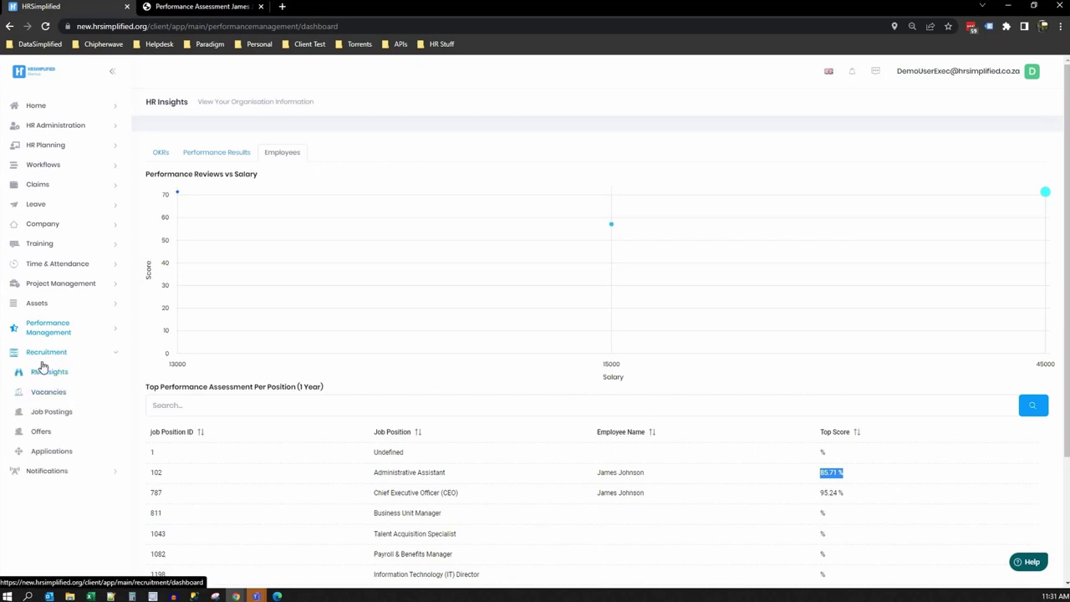
pyautogui.click(46, 392)
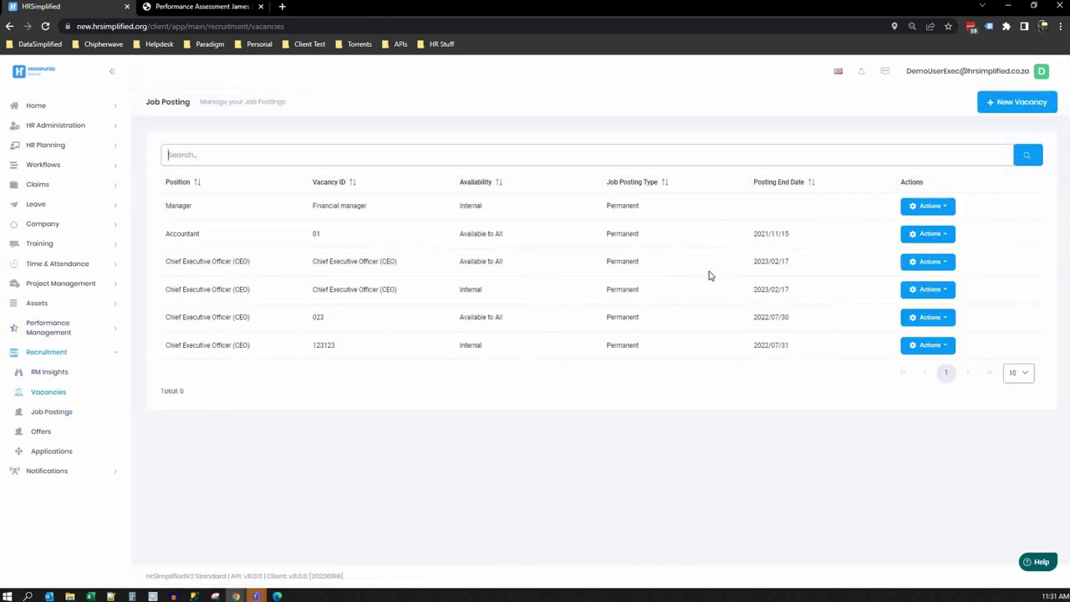
# - Review the posting details, key requirements and roles/responsibilities of the Chief Executive Officer (CEO) vacancy that is available to all and ends 2023/02/17
pyautogui.click(926, 266)
pyautogui.click(917, 282)
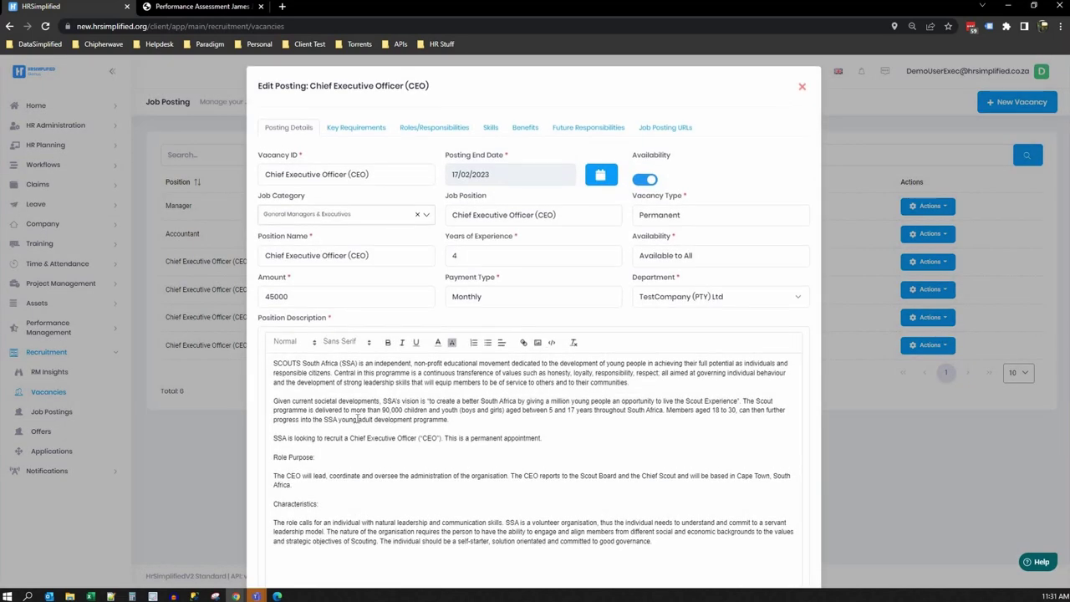
pyautogui.scroll(-1, 358, 420)
pyautogui.scroll(1, 426, 412)
pyautogui.click(354, 130)
pyautogui.click(442, 129)
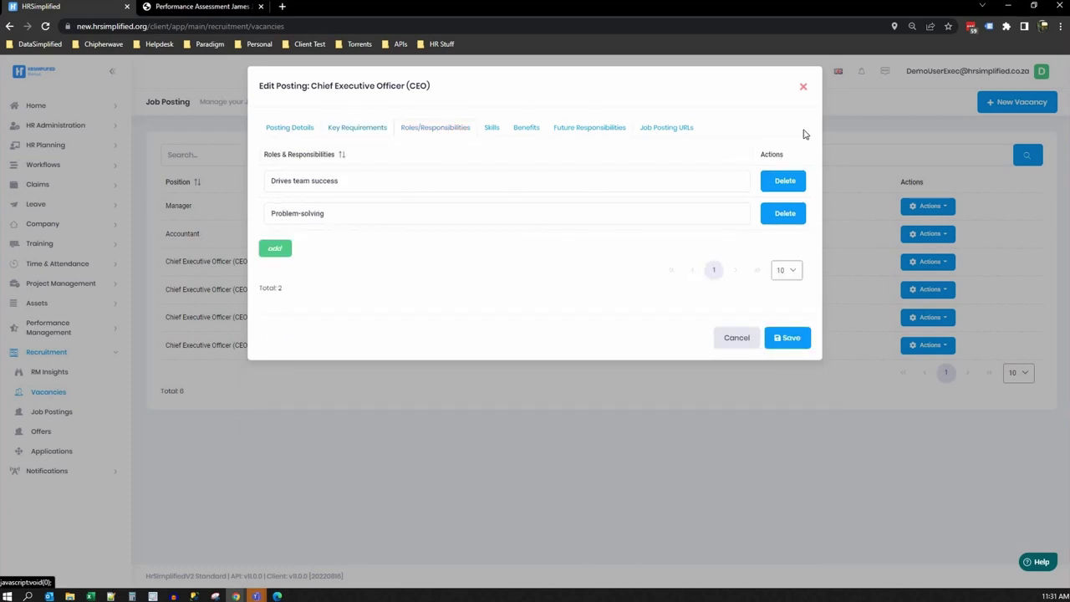
# - Try generating the direct public URL among the CEO vacancy's job posting URLs and leave the posting without saving
pyautogui.click(676, 130)
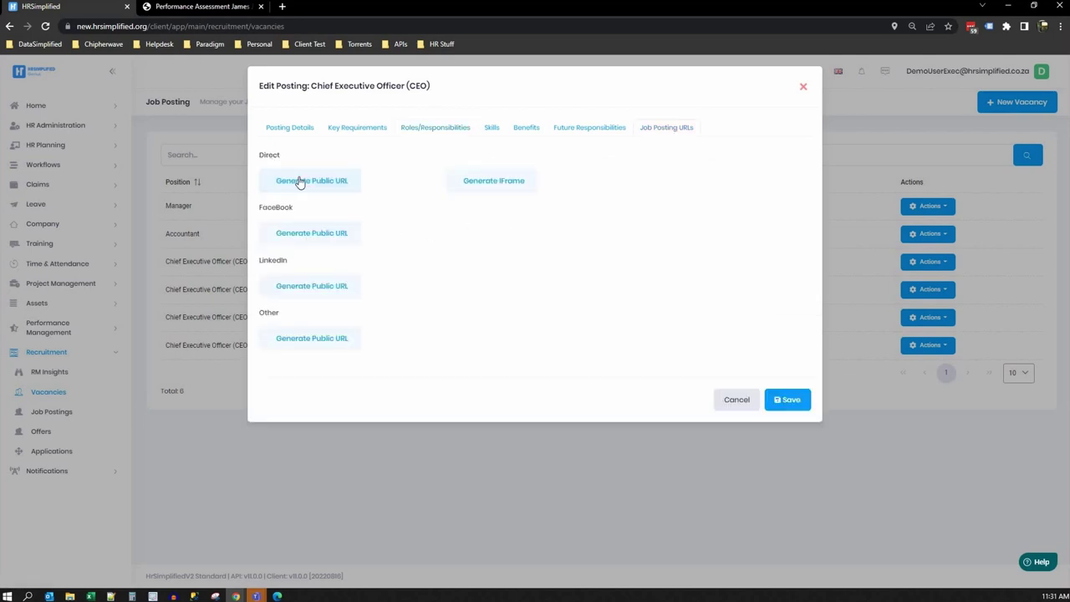
pyautogui.click(342, 183)
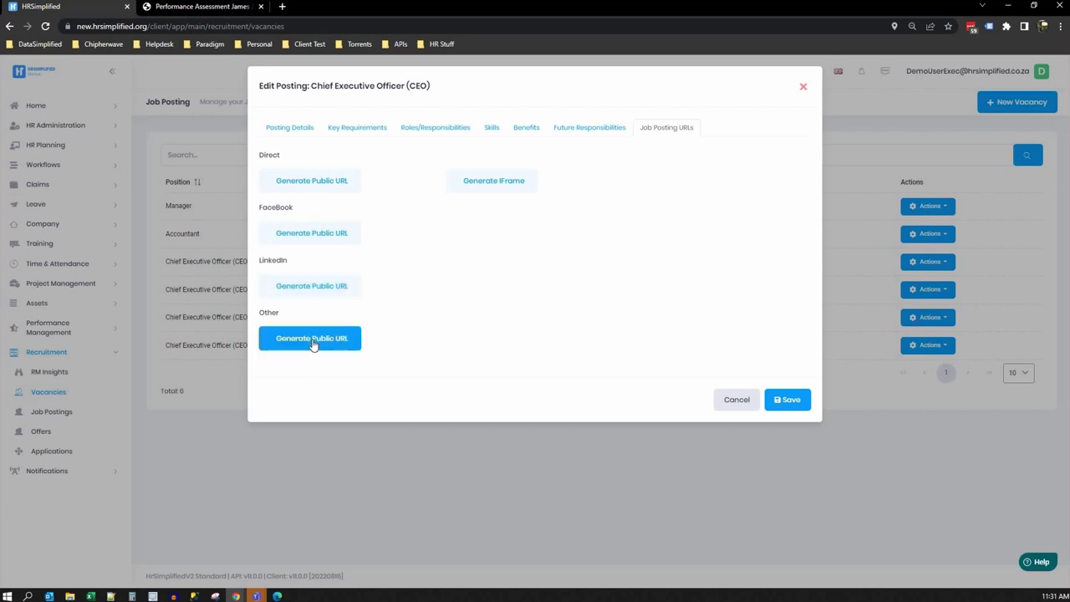
pyautogui.click(733, 401)
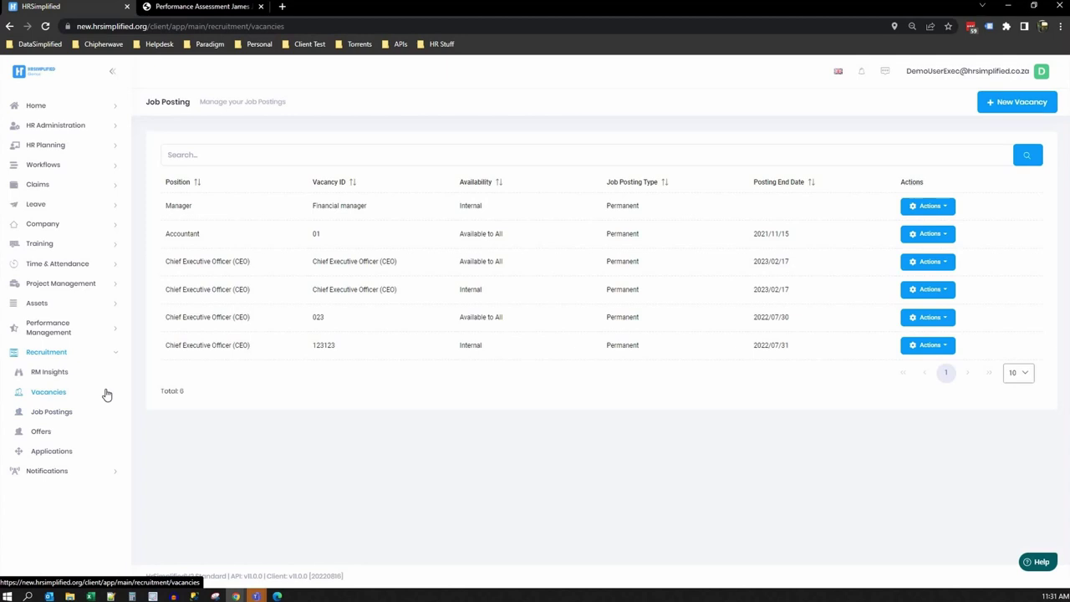
# - Examine the recruitment pipeline insights for visitors over the past 30 days and the top hiring sources
pyautogui.click(49, 372)
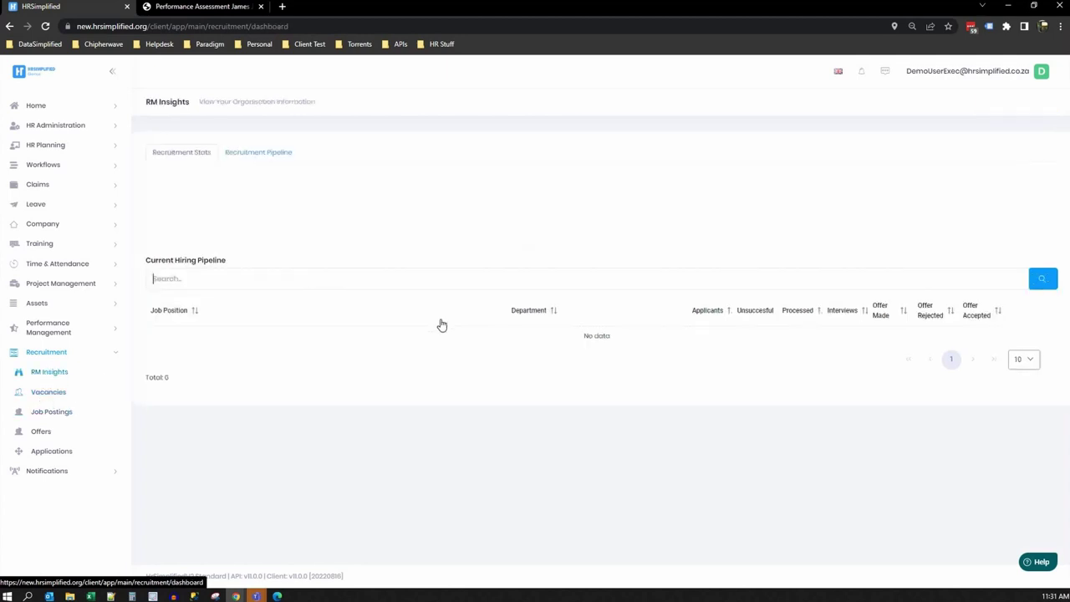
pyautogui.click(273, 158)
pyautogui.moveTo(538, 219)
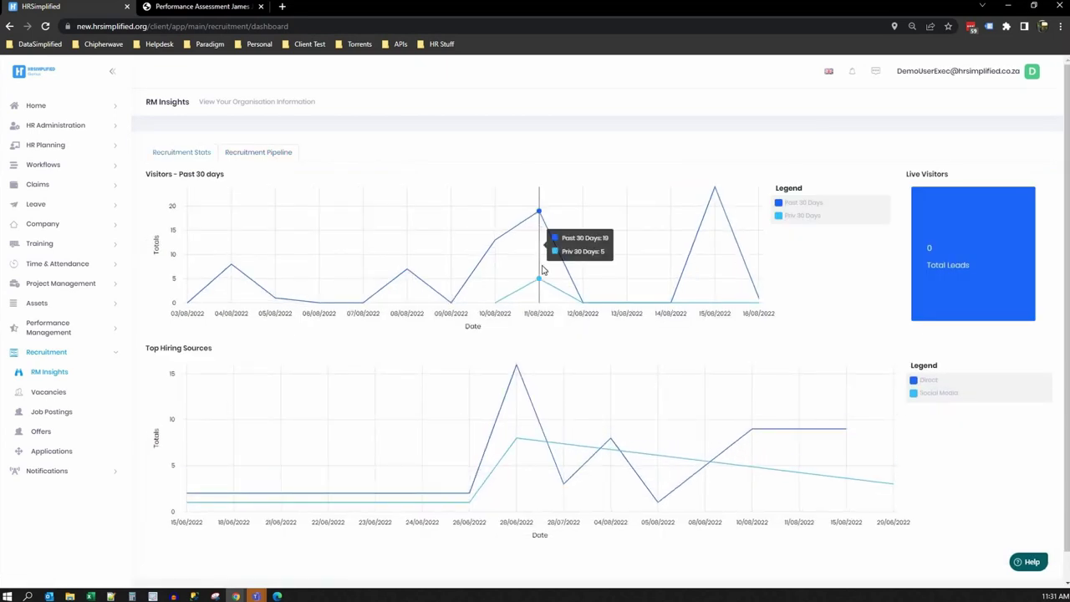
pyautogui.moveTo(712, 238)
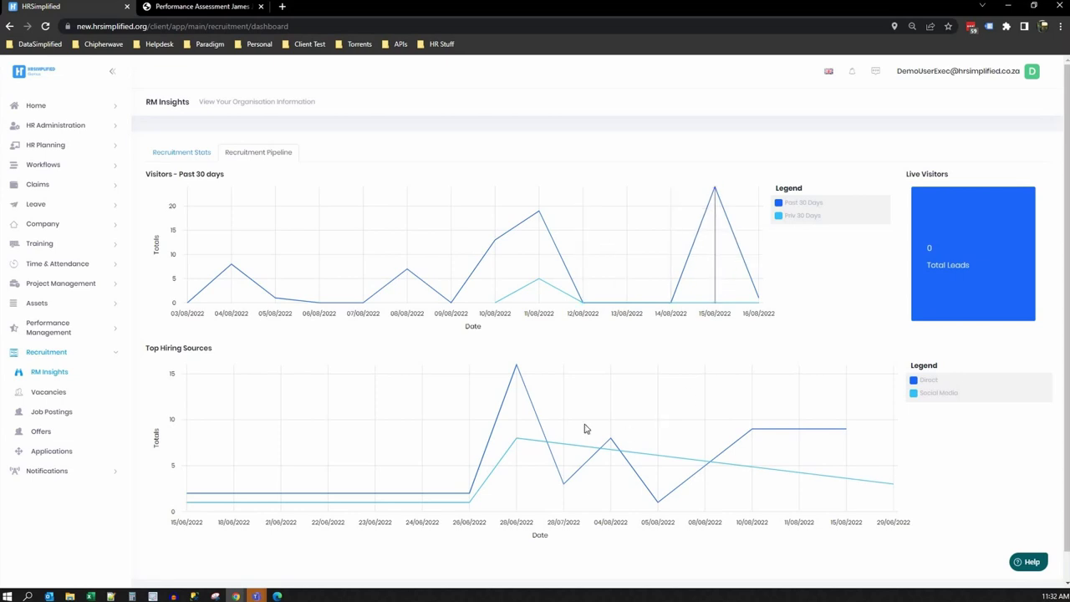
pyautogui.moveTo(519, 373)
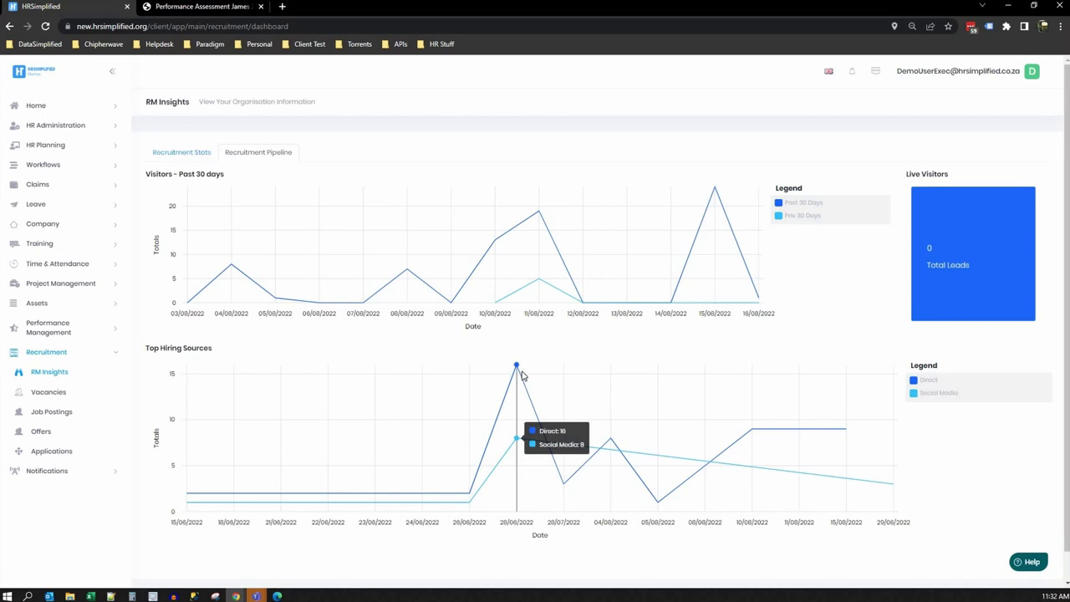
# - View the candidate applications for the available-to-all CEO vacancy ending 2023/02/17 and close them
pyautogui.click(48, 391)
pyautogui.click(928, 266)
pyautogui.click(933, 307)
pyautogui.click(527, 368)
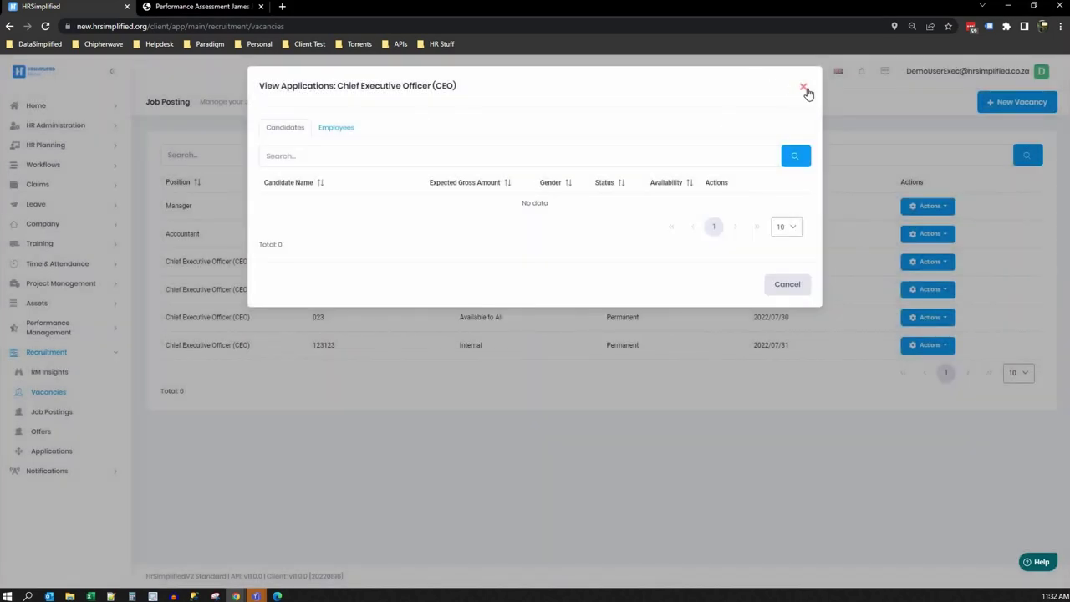
pyautogui.click(150, 352)
# - Show the internal applications received in the recruitment applications
pyautogui.click(72, 454)
pyautogui.click(535, 365)
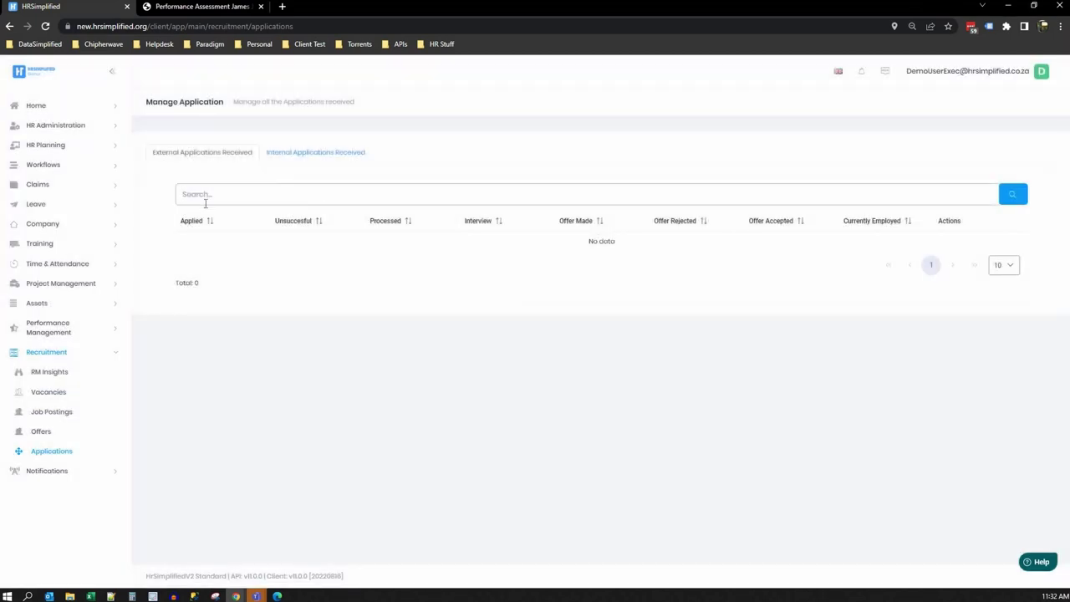
pyautogui.click(318, 160)
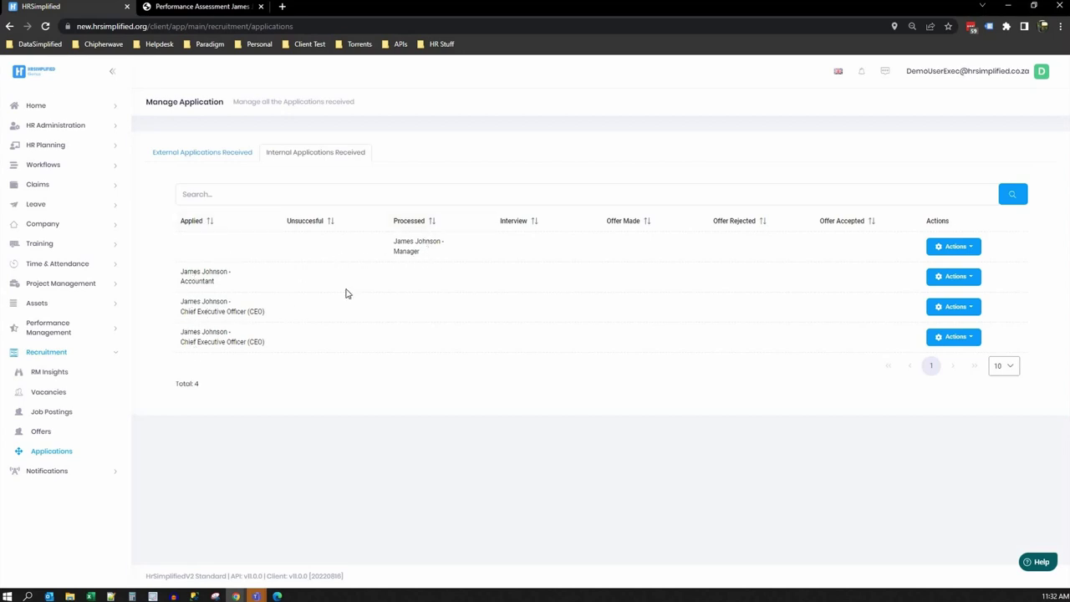
# - Review the Accountant application's personal details, education and skill match, and close it without processing the applicant
pyautogui.click(957, 280)
pyautogui.click(960, 299)
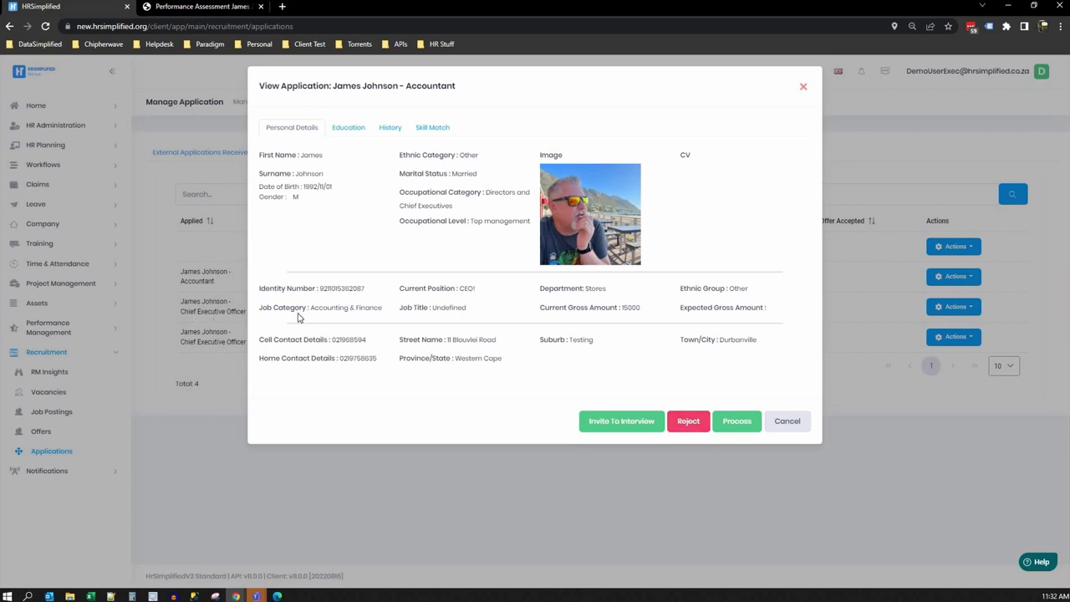
pyautogui.click(363, 130)
pyautogui.click(432, 128)
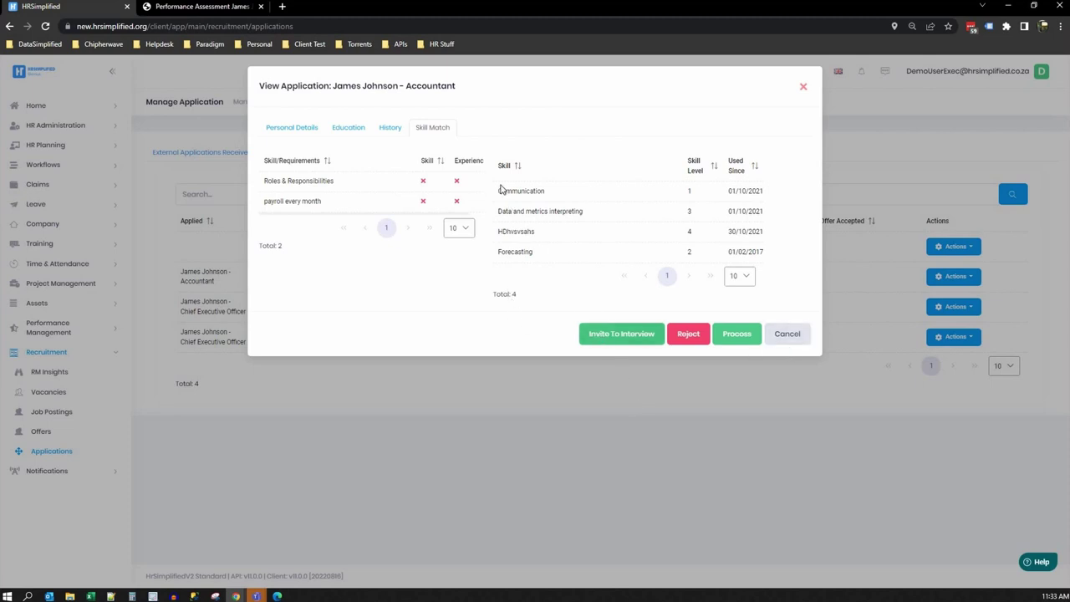
pyautogui.click(633, 338)
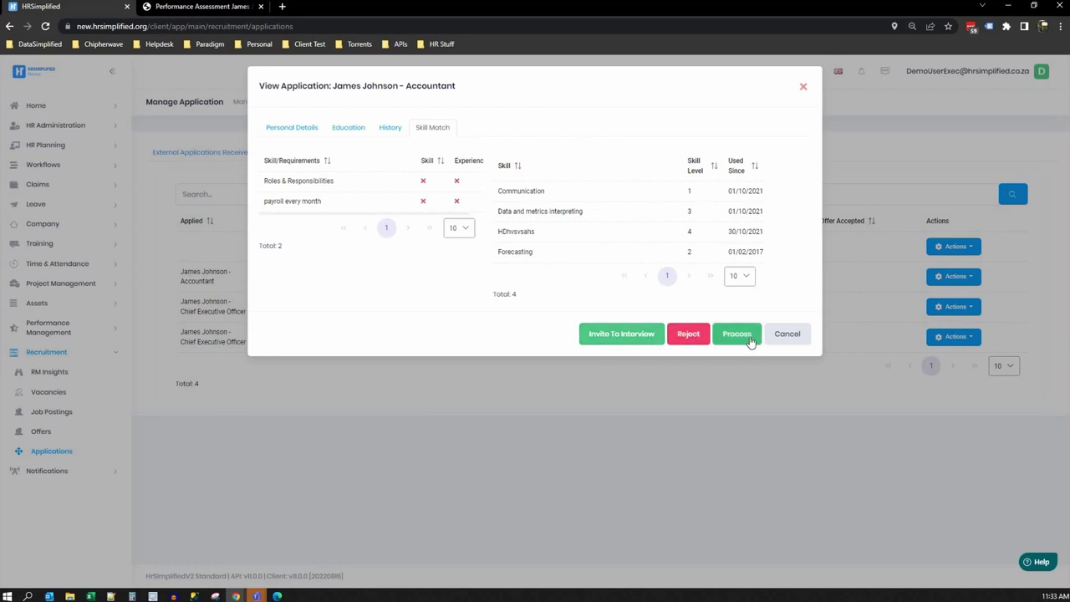
pyautogui.click(784, 336)
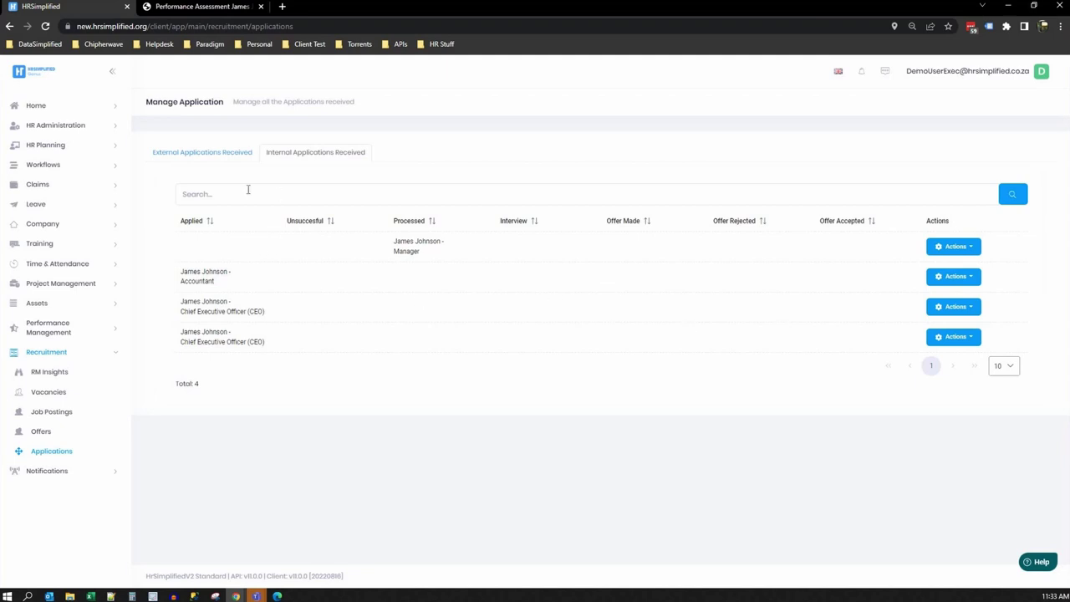
# - Open the list of recruitment offer letters
pyautogui.click(39, 433)
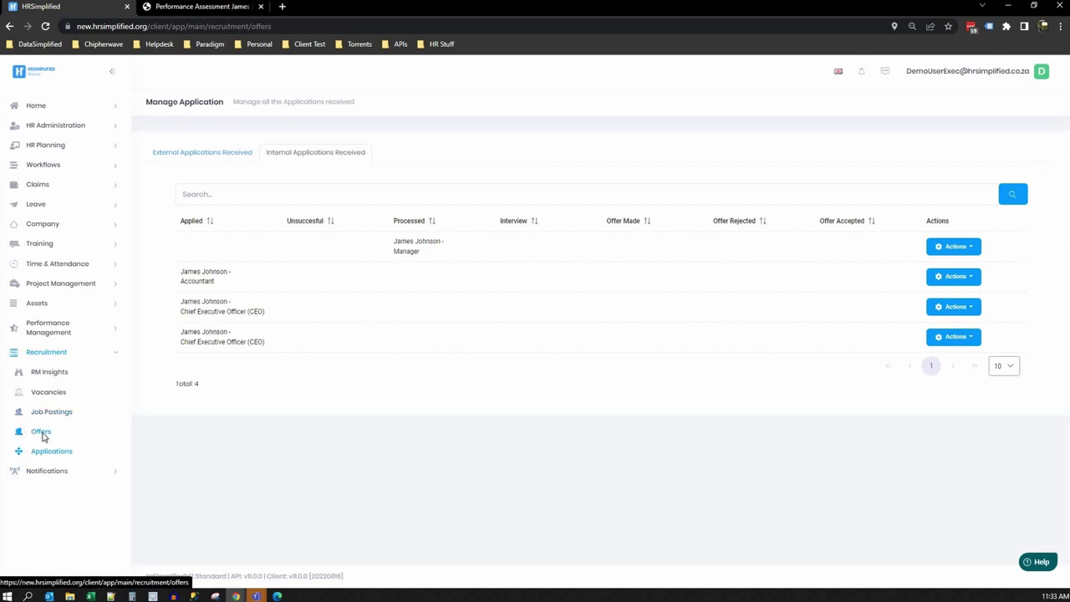
pyautogui.click(535, 366)
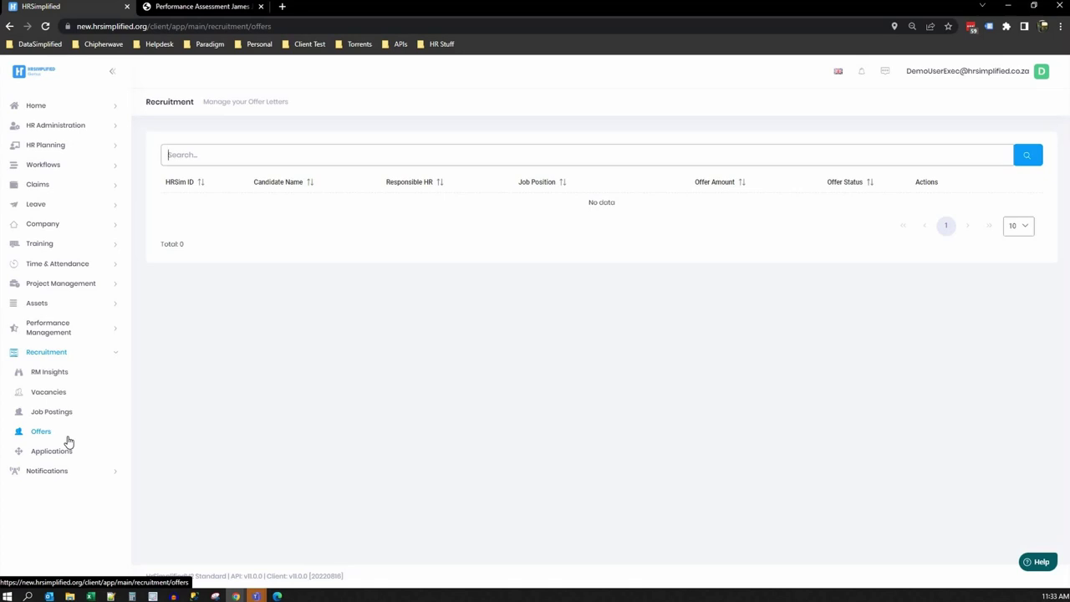
# - Return to the internal applications, view the last Chief Executive Officer (CEO) application and close it without processing
pyautogui.click(58, 456)
pyautogui.click(60, 454)
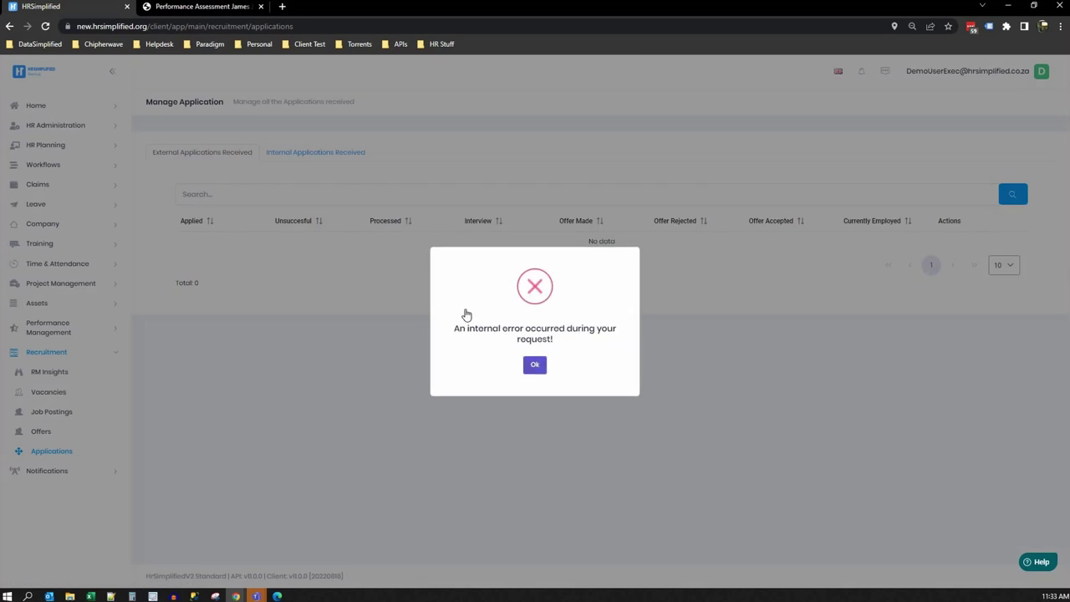
pyautogui.click(292, 152)
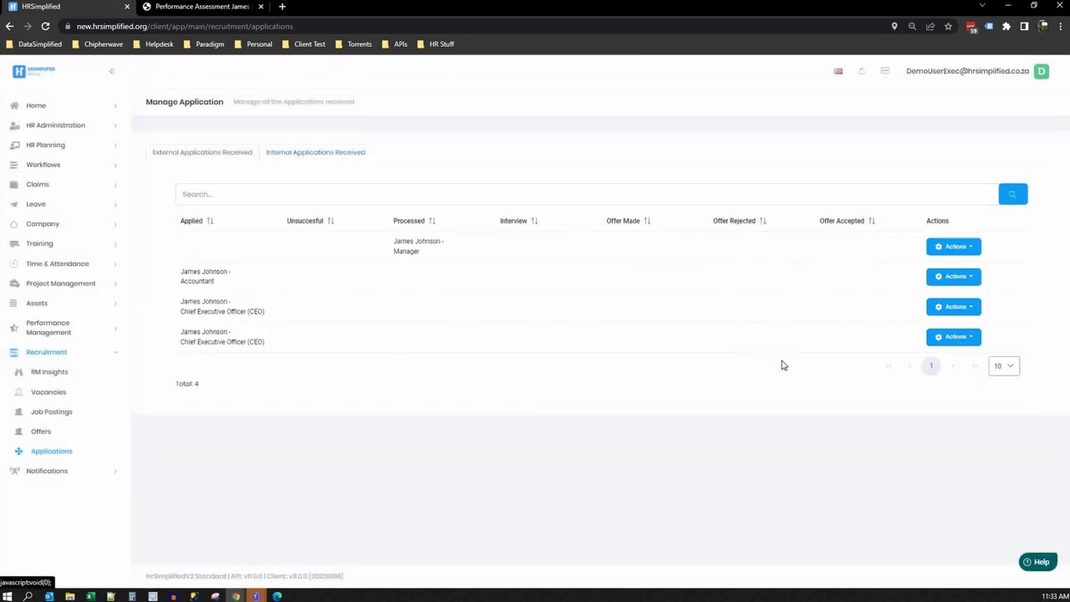
pyautogui.click(959, 338)
pyautogui.click(958, 326)
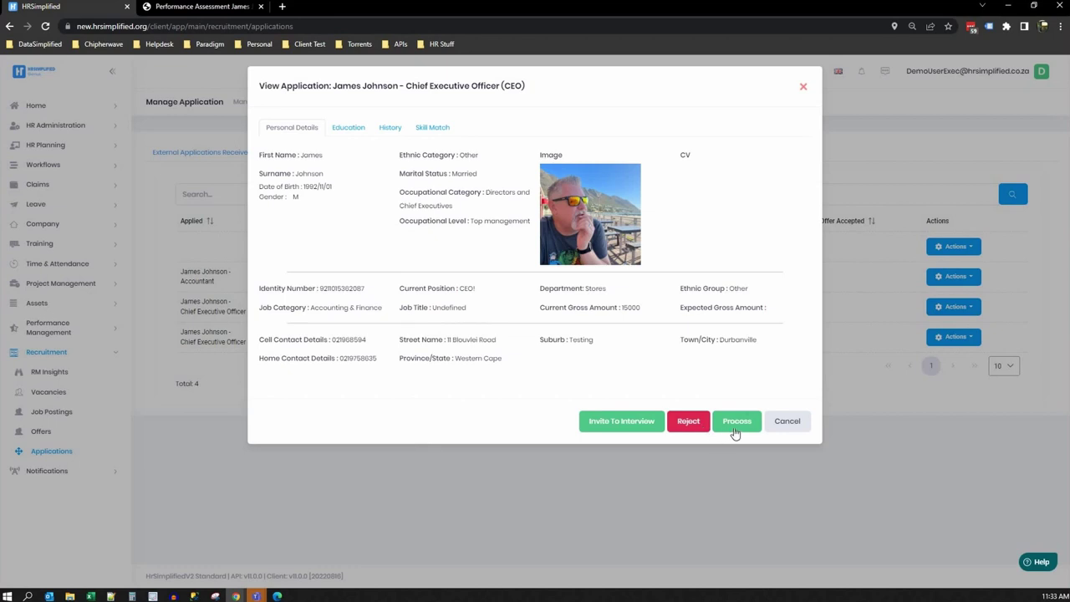
pyautogui.click(786, 425)
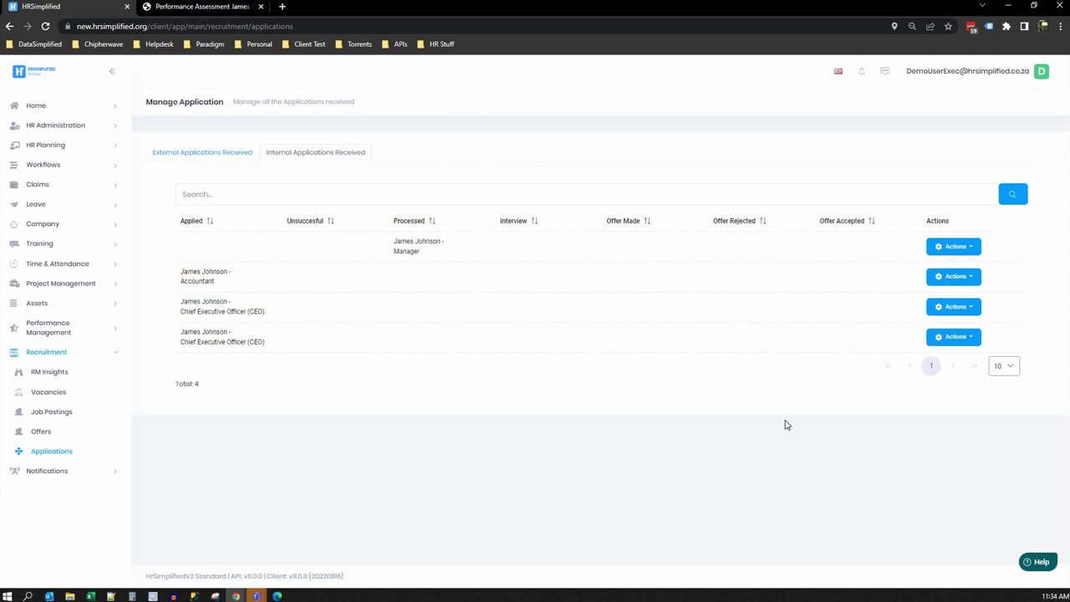
# - View the list of job postings and open the organisation email form in the notifications
pyautogui.click(62, 415)
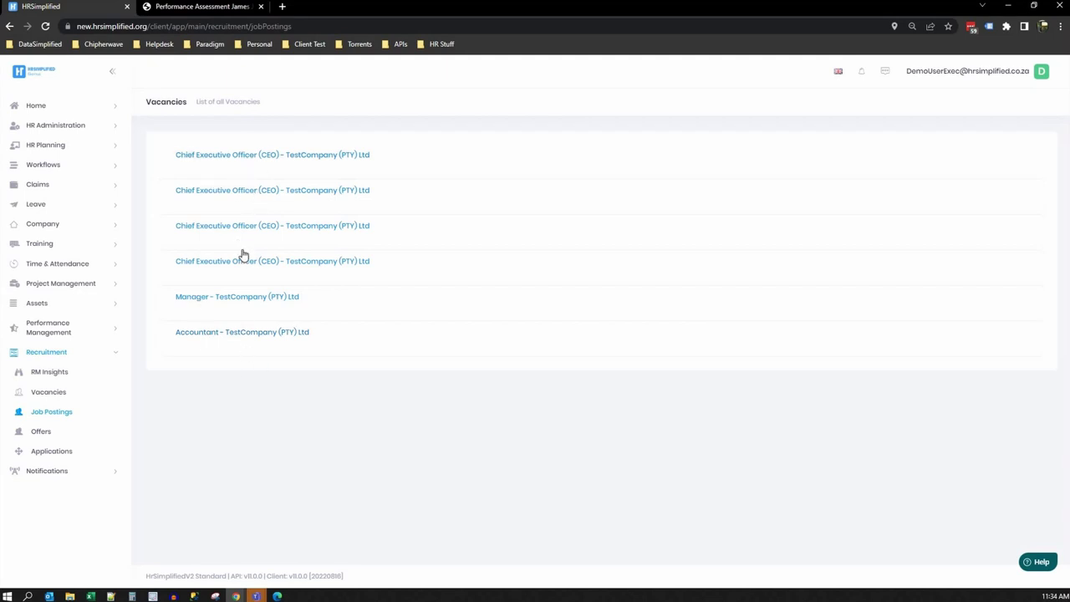
pyautogui.click(50, 472)
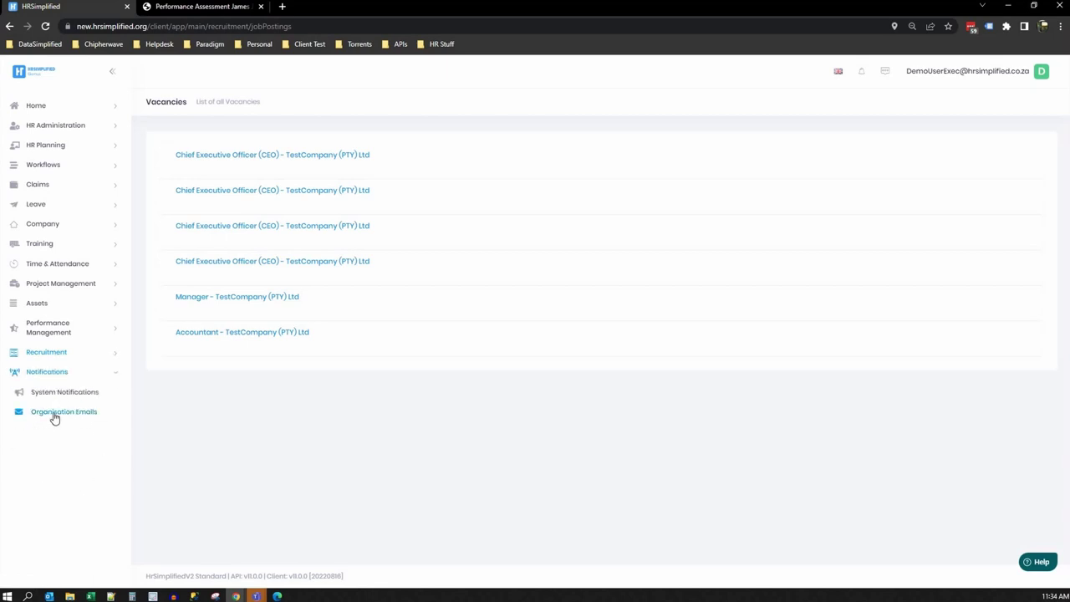
pyautogui.click(53, 412)
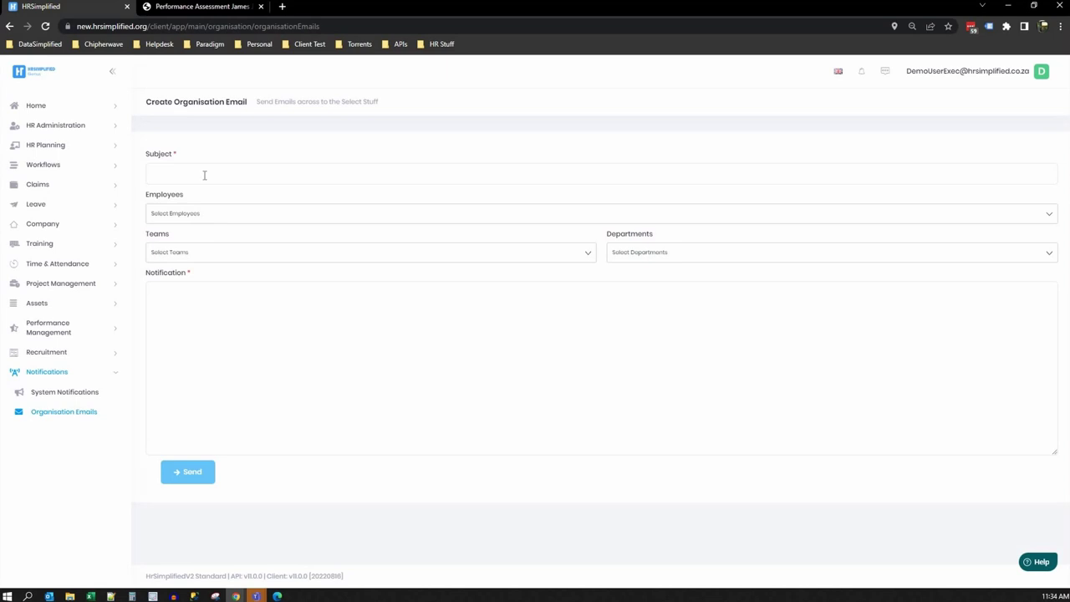
# - Check the employees, teams and departments available as recipients of the organisation email without selecting any
pyautogui.click(179, 214)
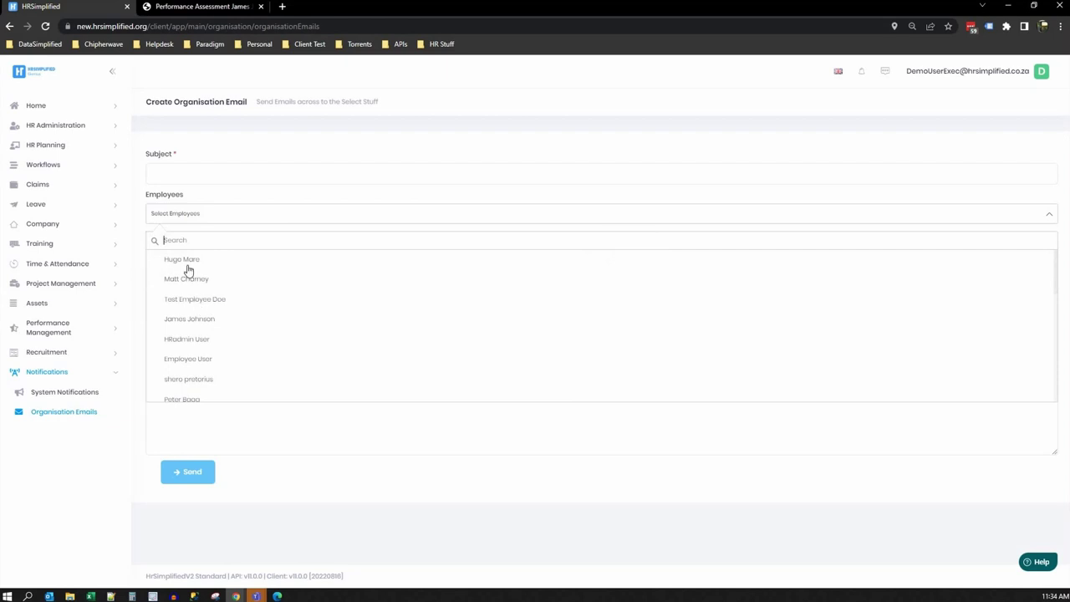
pyautogui.press('Escape')
pyautogui.click(206, 259)
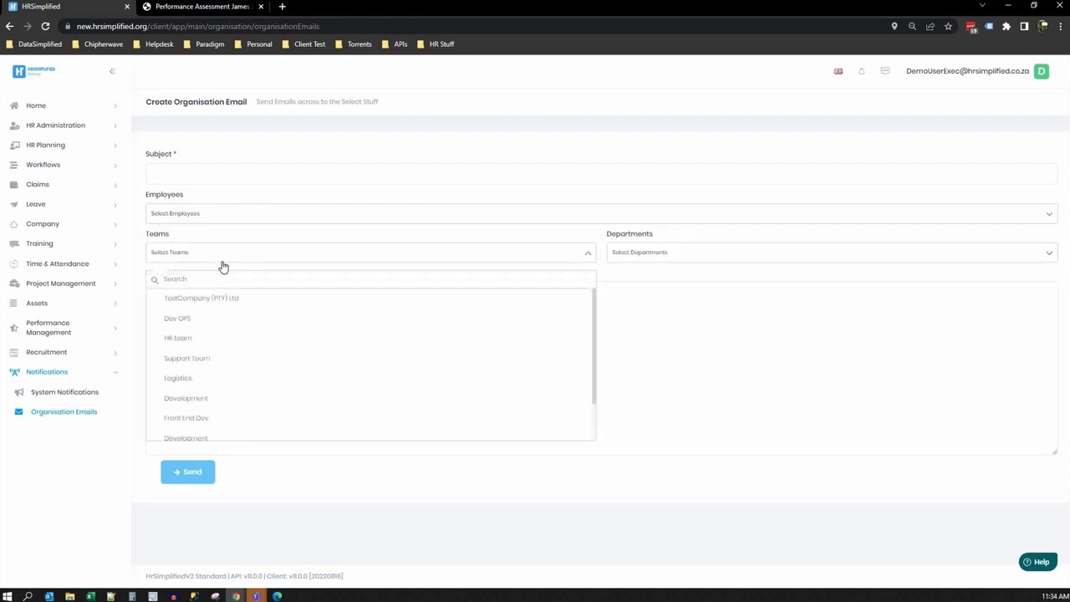
pyautogui.click(687, 259)
pyautogui.click(687, 259)
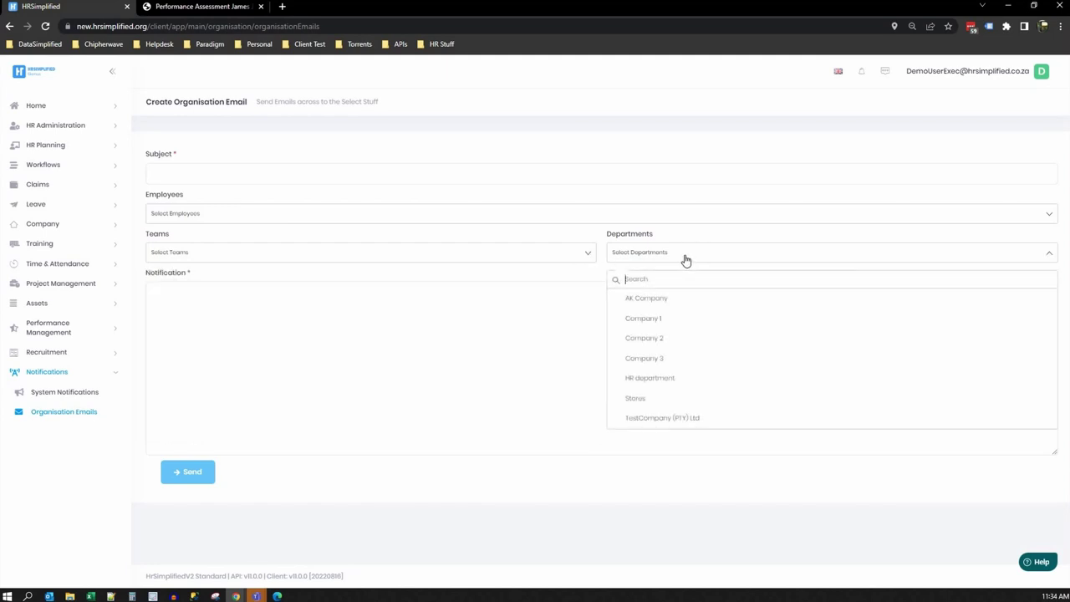
pyautogui.click(178, 311)
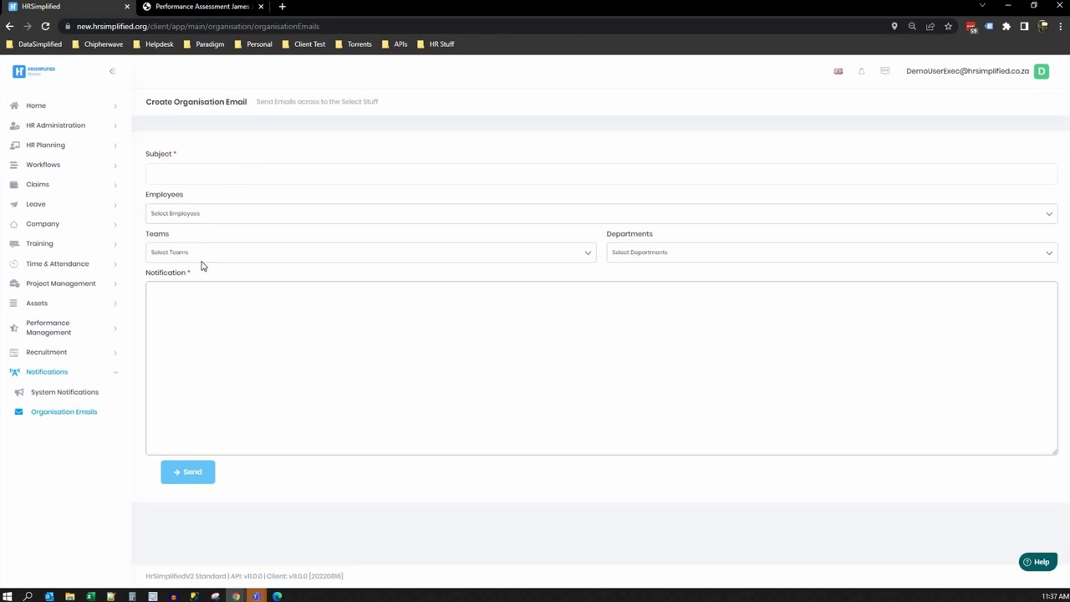
# - Open the first listed employee's record from All Employees and view the rejected documents
pyautogui.click(67, 130)
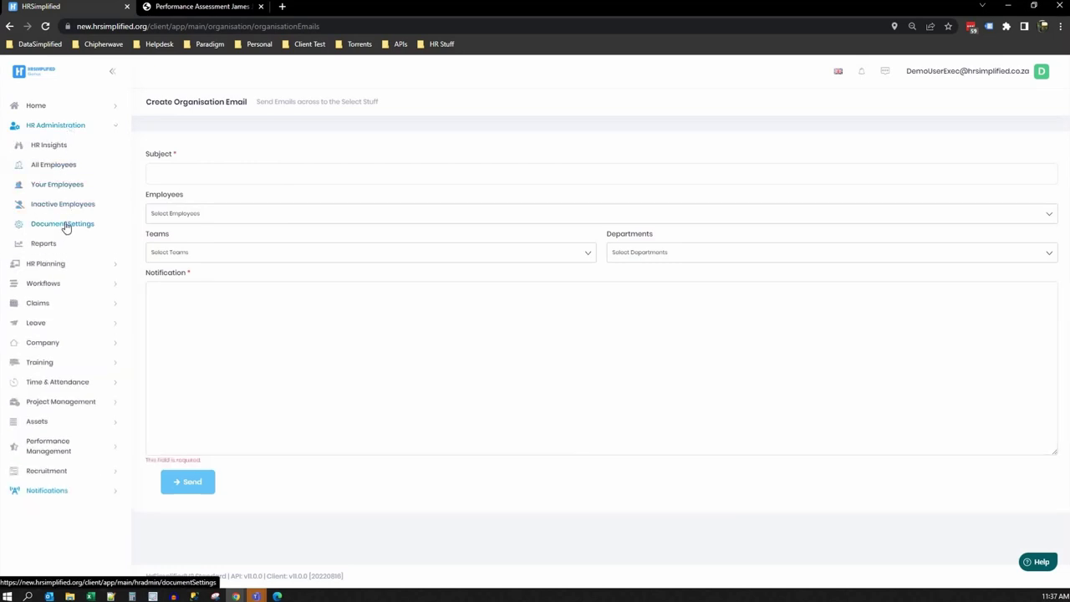
pyautogui.click(53, 166)
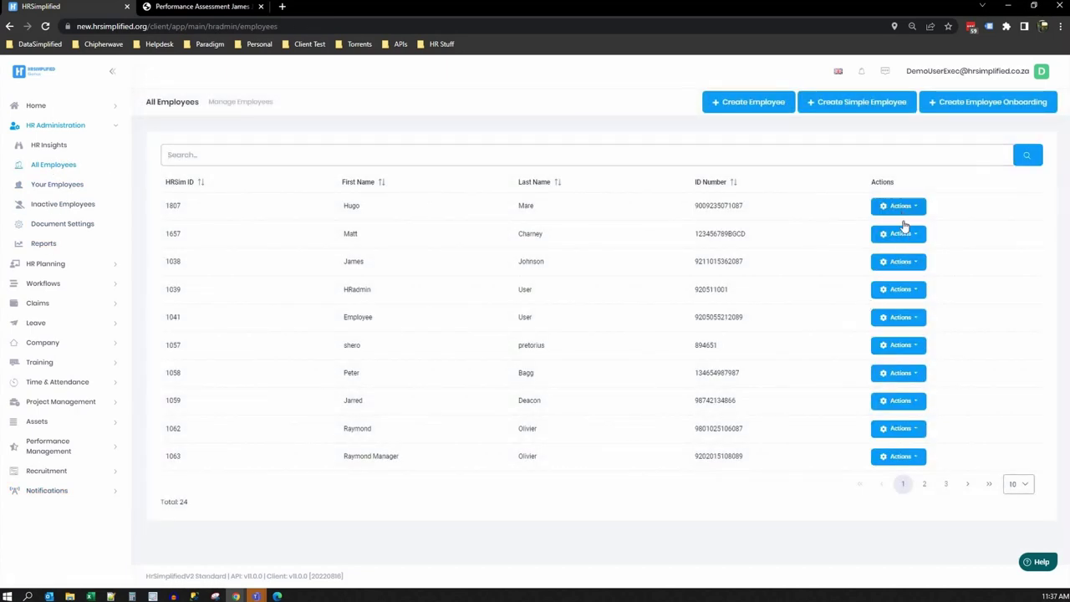
pyautogui.click(899, 207)
pyautogui.click(888, 225)
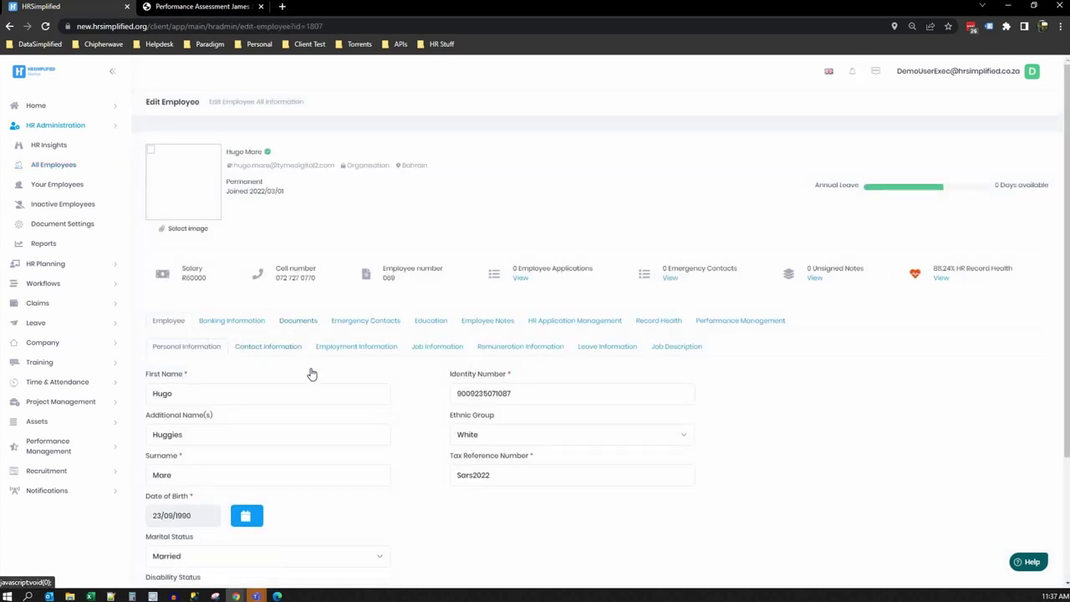
pyautogui.click(298, 320)
pyautogui.click(340, 349)
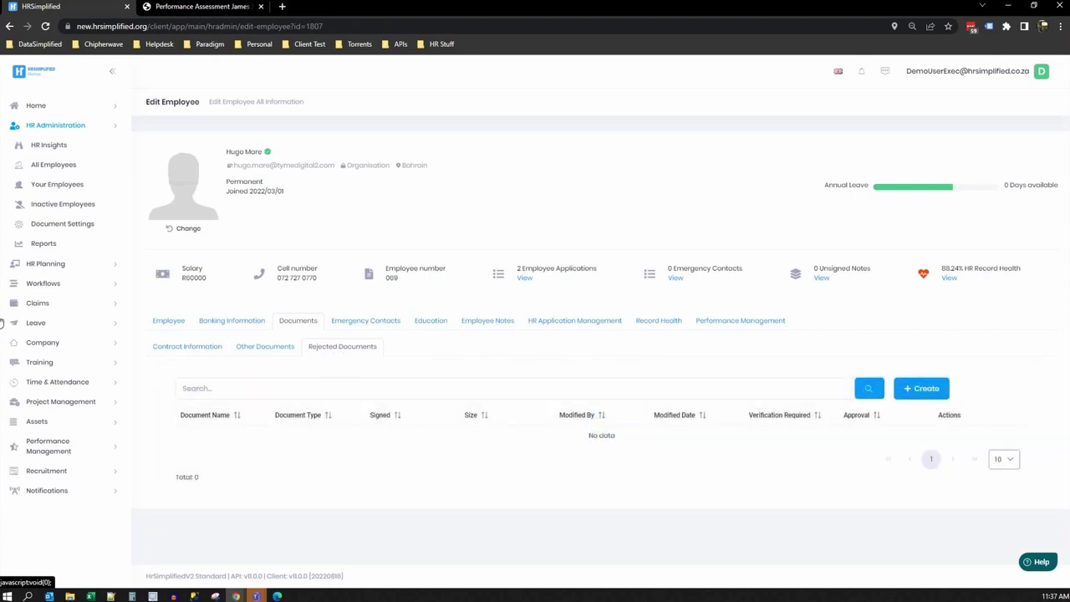
# - Open the workflow document approvals, view the processing form for dog 2.jpg and cancel it
pyautogui.click(43, 283)
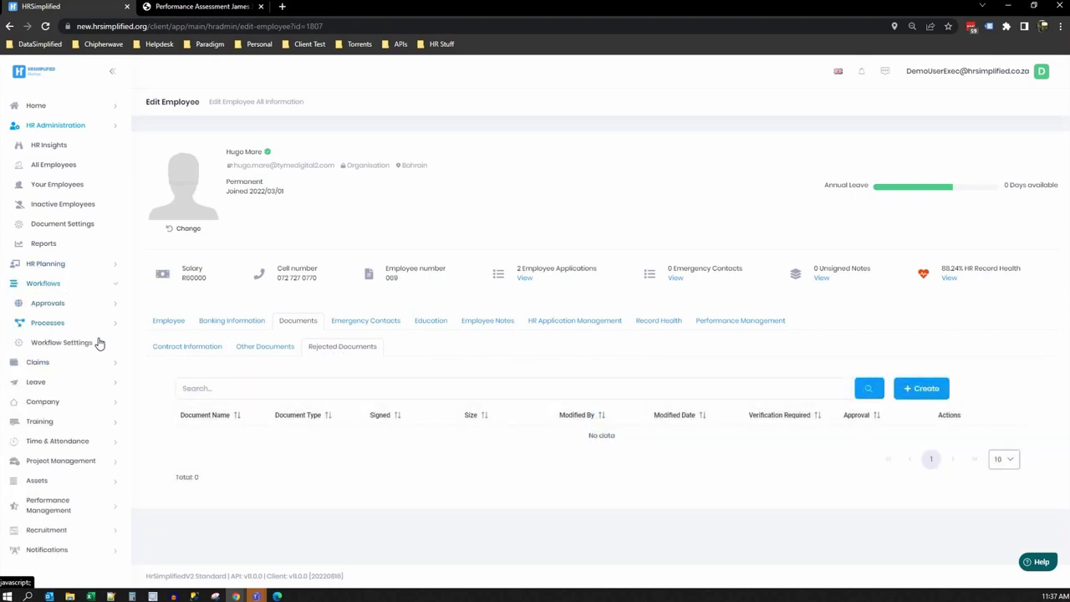
pyautogui.click(49, 303)
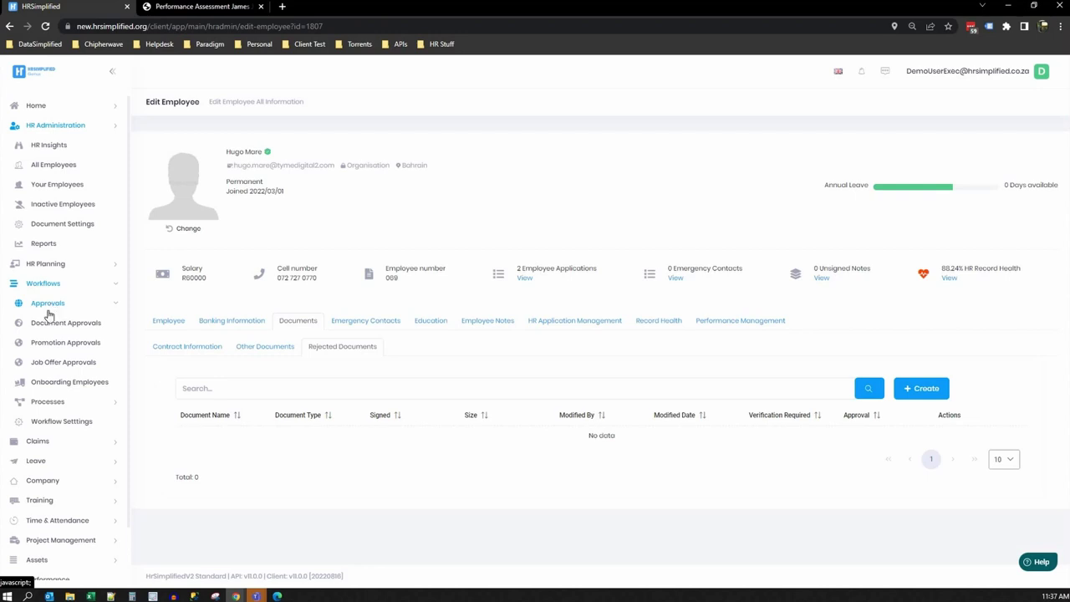
pyautogui.click(52, 324)
pyautogui.click(66, 326)
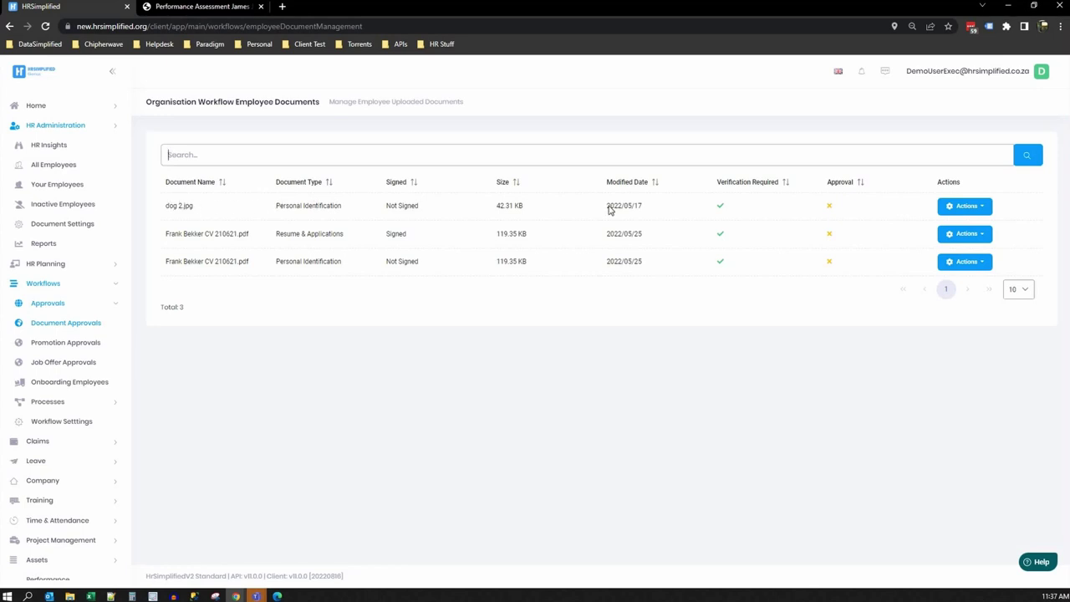
pyautogui.click(959, 207)
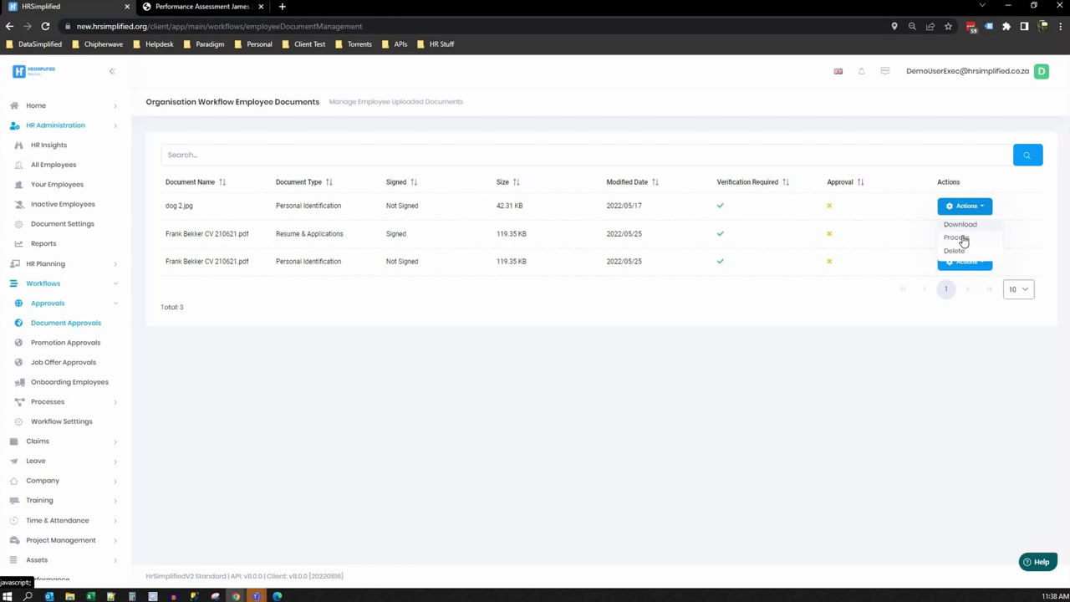
pyautogui.click(959, 239)
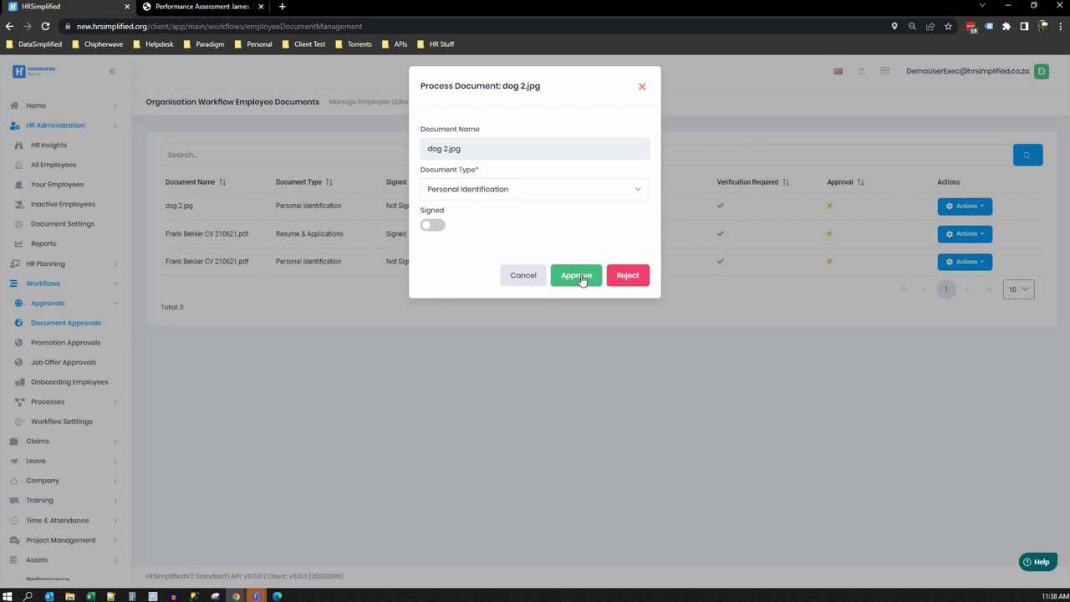
pyautogui.click(531, 278)
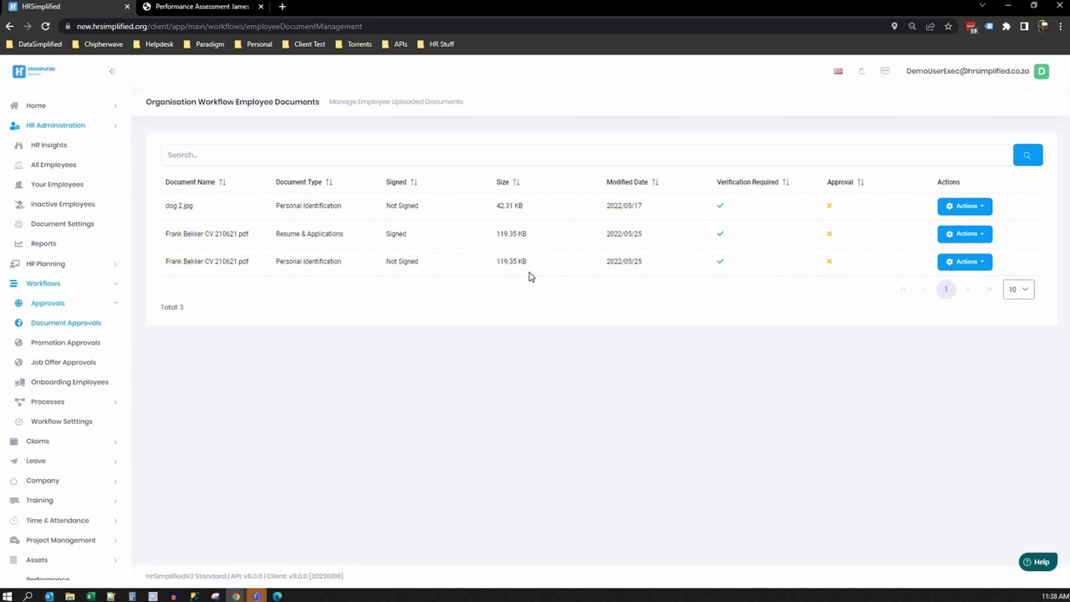
# - Try changing the document type of dog 2.jpg to Signed Documents in its processing form, and cancel without approving
pyautogui.click(967, 207)
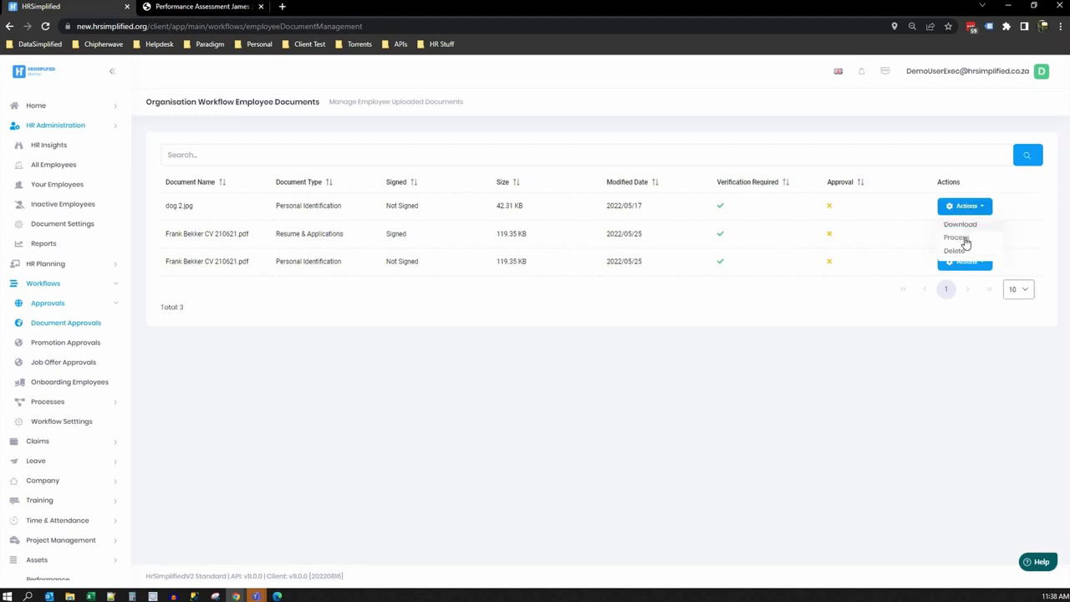
pyautogui.click(957, 239)
pyautogui.click(469, 191)
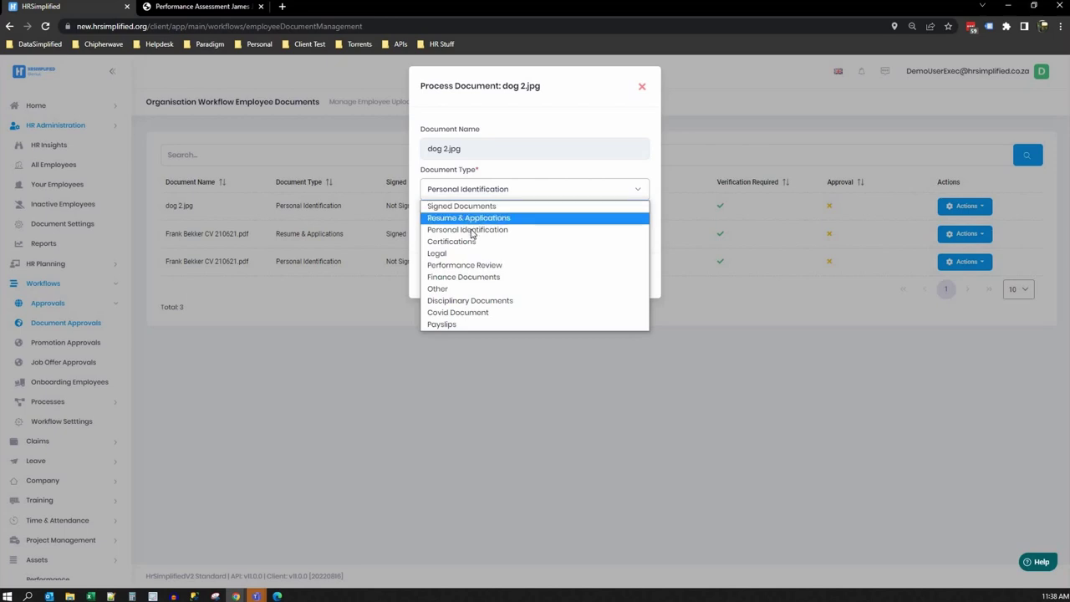
pyautogui.click(471, 231)
pyautogui.click(470, 194)
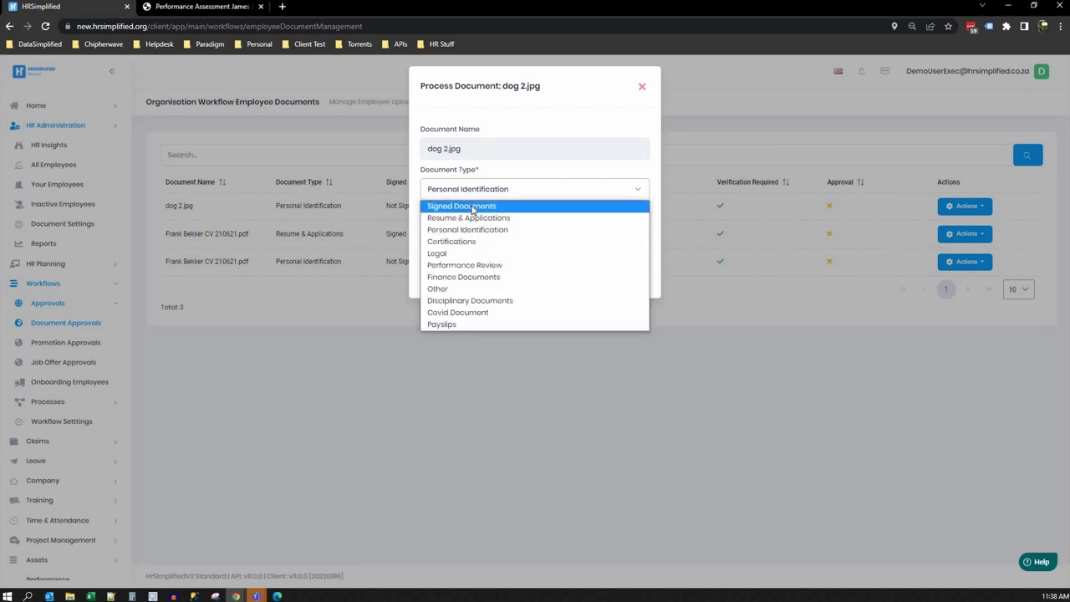
pyautogui.click(473, 207)
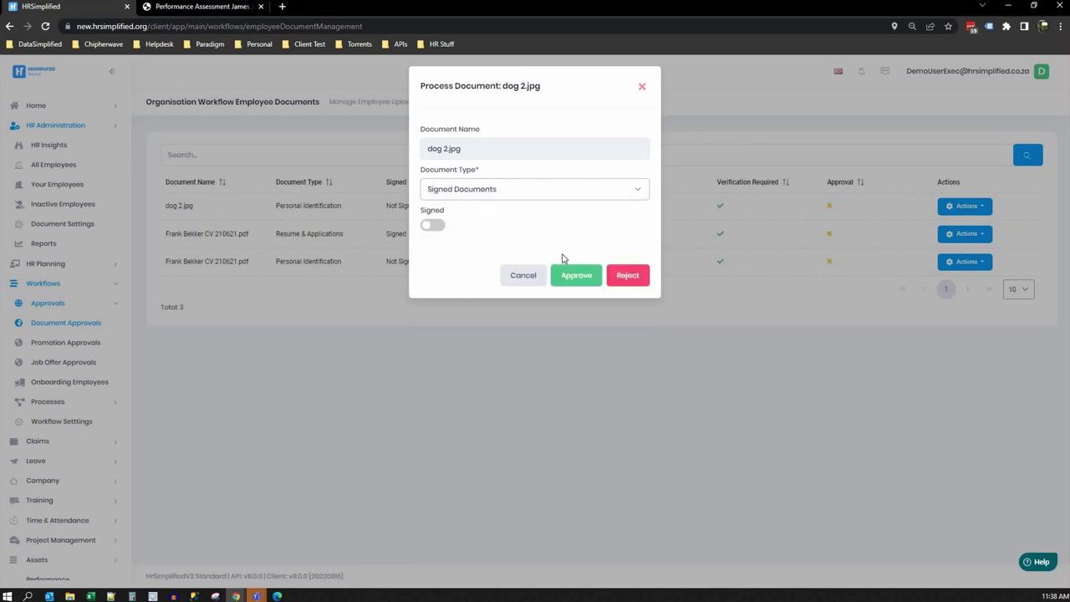
pyautogui.click(524, 279)
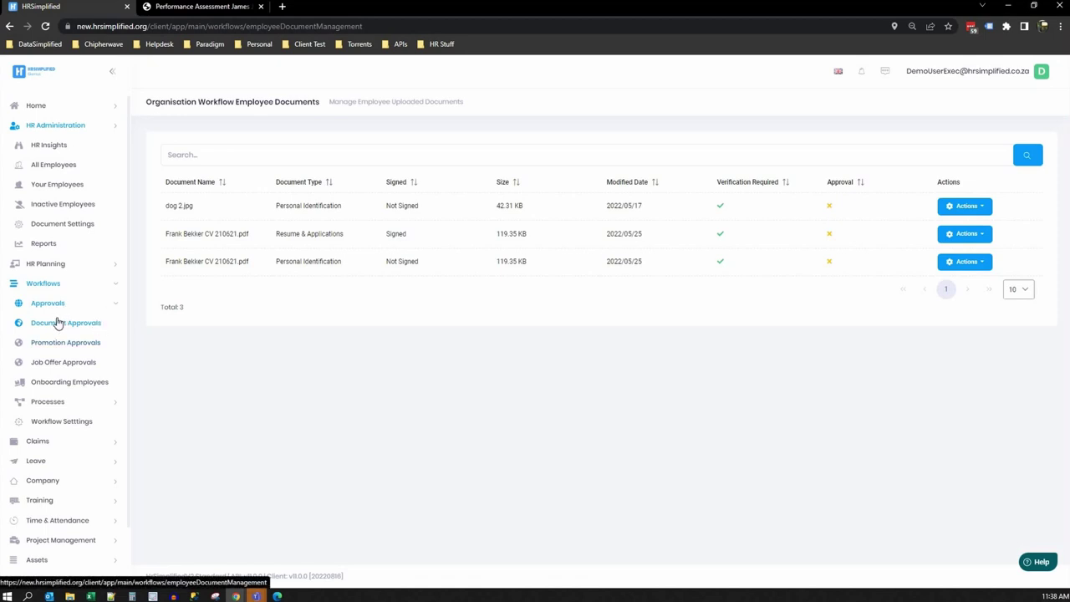
# - View the promotion approvals, job offer approvals and onboarding employees under the workflow approvals
pyautogui.click(67, 347)
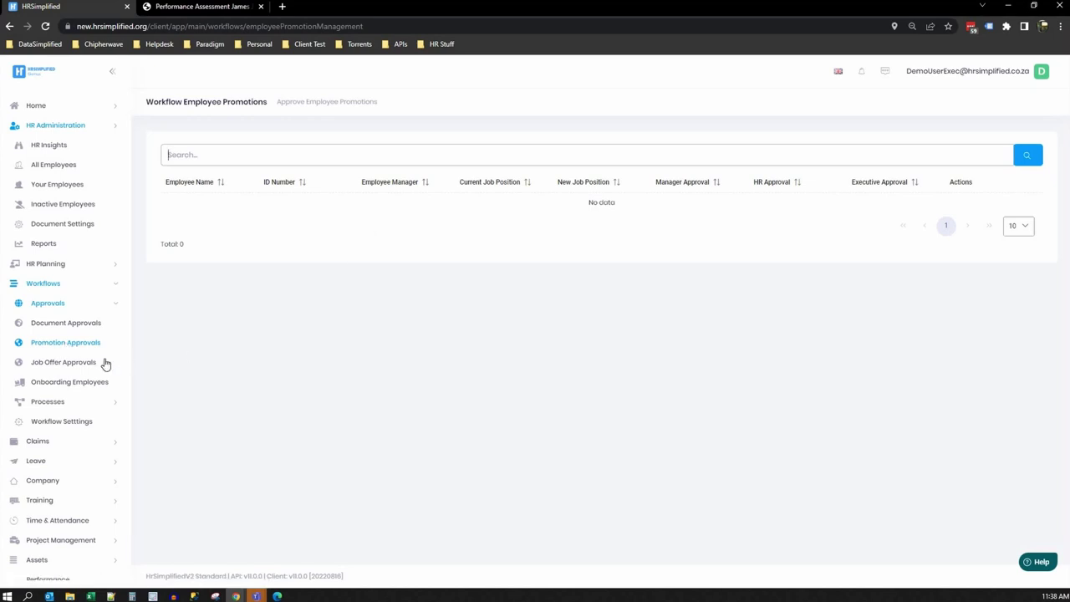
pyautogui.click(62, 362)
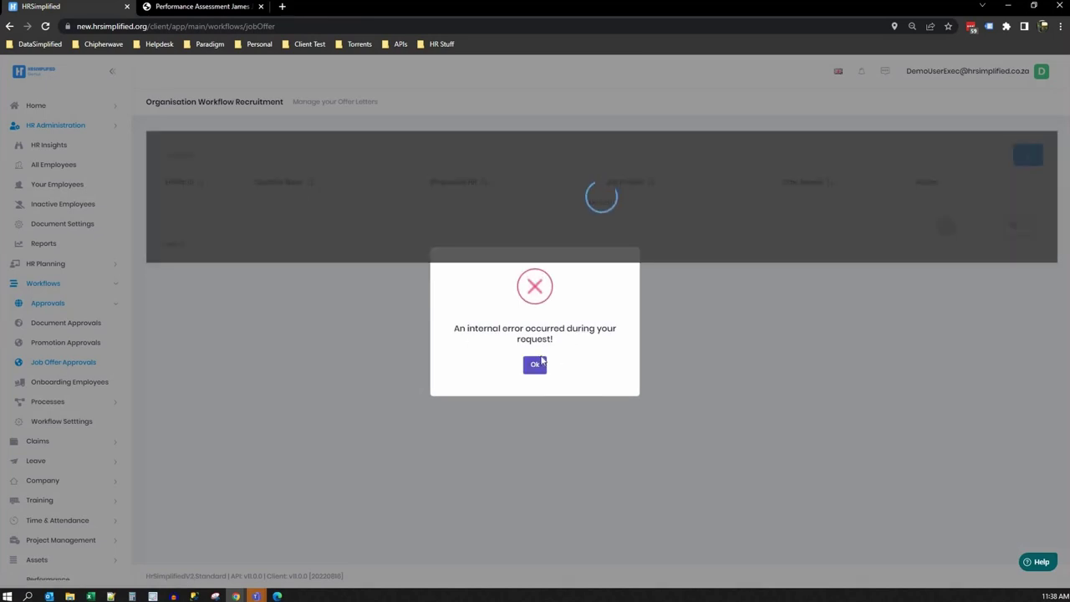
pyautogui.click(536, 362)
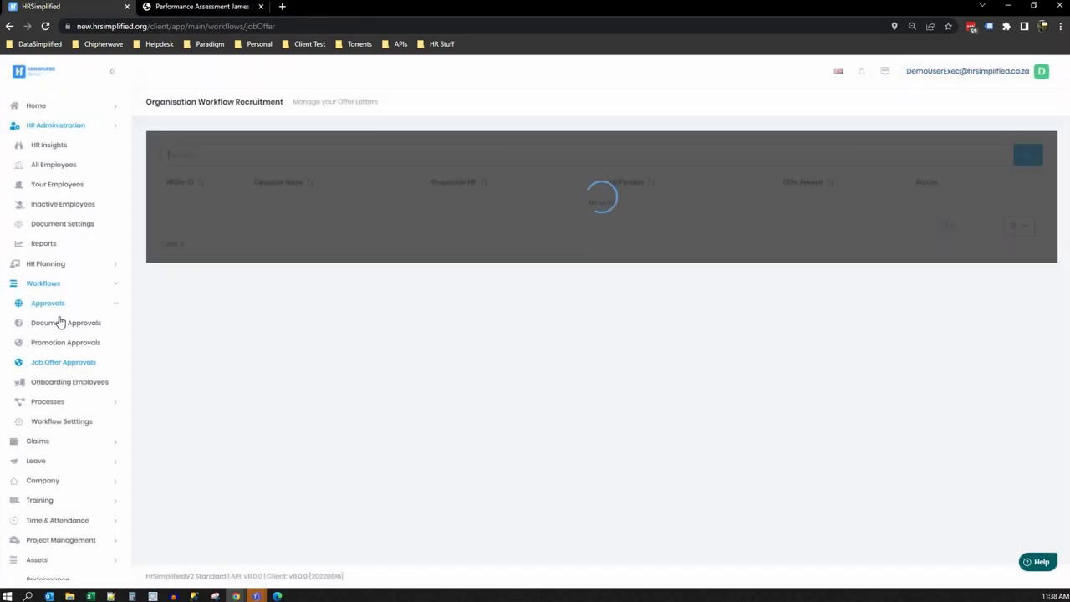
pyautogui.click(60, 386)
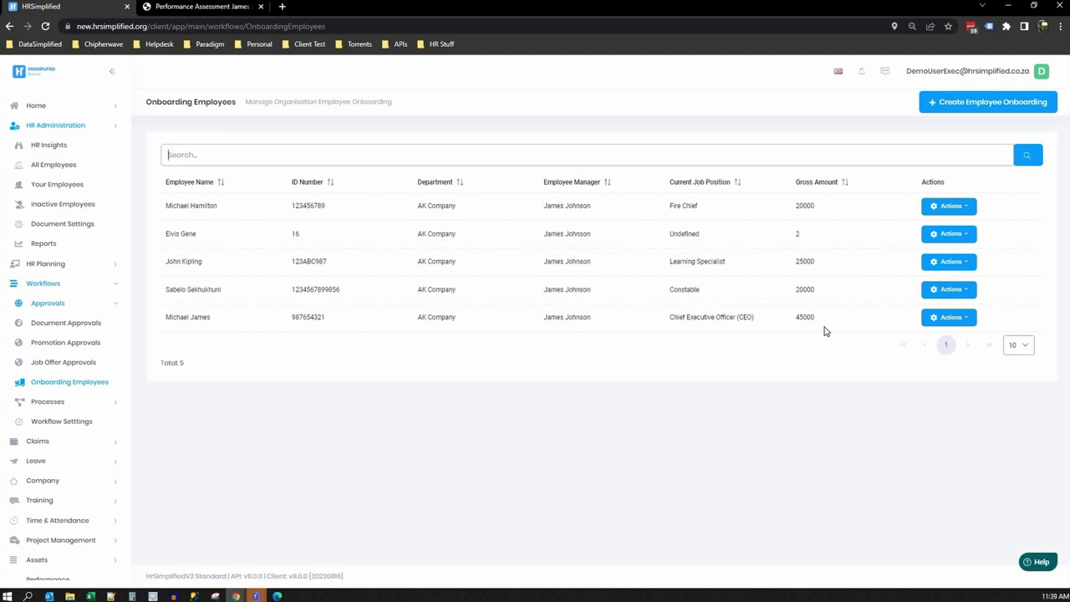
# - Set the first listed employee's gross salary to 20000 in Employee Promotions and try the row's Ignore option without saving
pyautogui.click(62, 403)
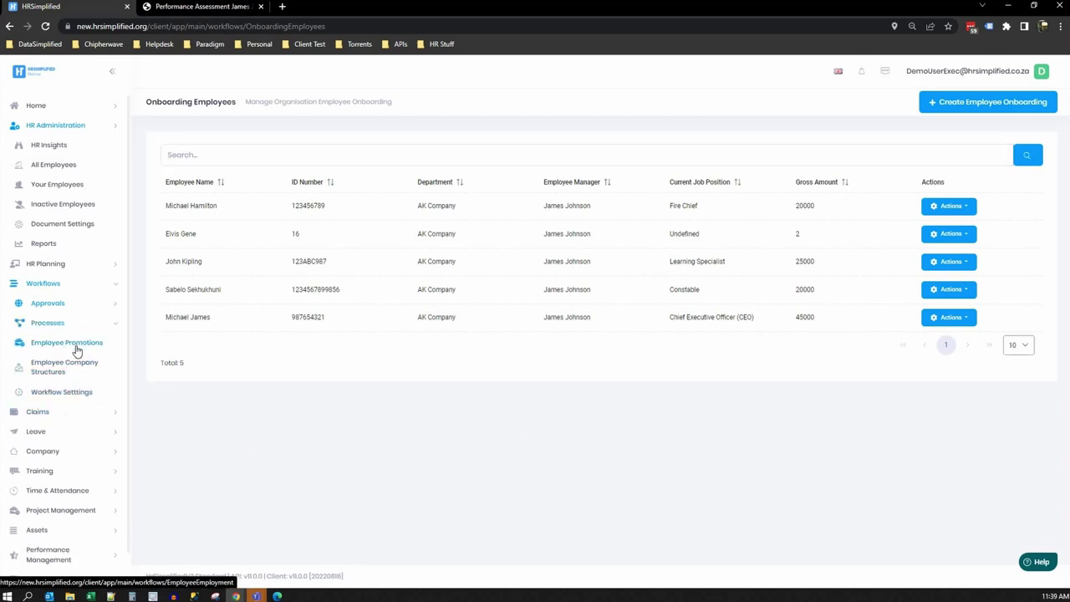
pyautogui.click(75, 348)
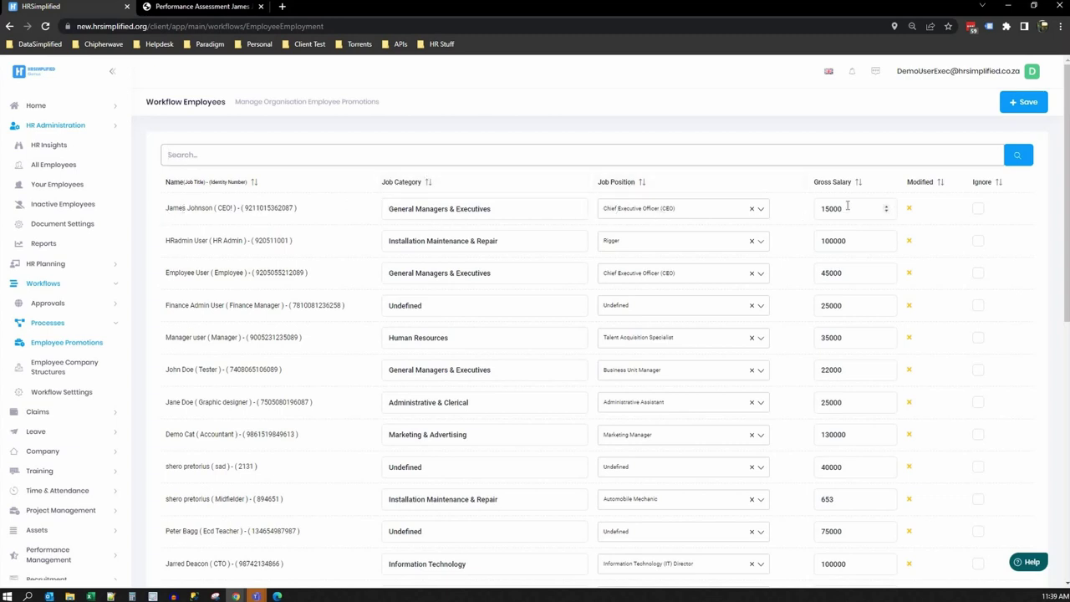
pyautogui.moveTo(856, 210); pyautogui.dragTo(809, 213)
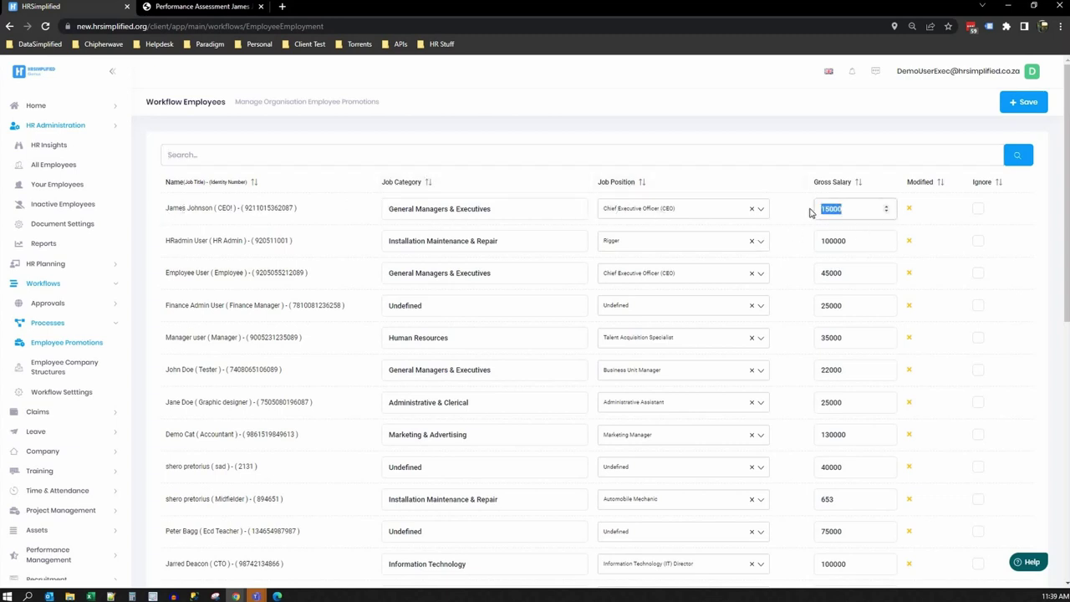
pyautogui.write('20000')
pyautogui.click(980, 209)
pyautogui.click(980, 209)
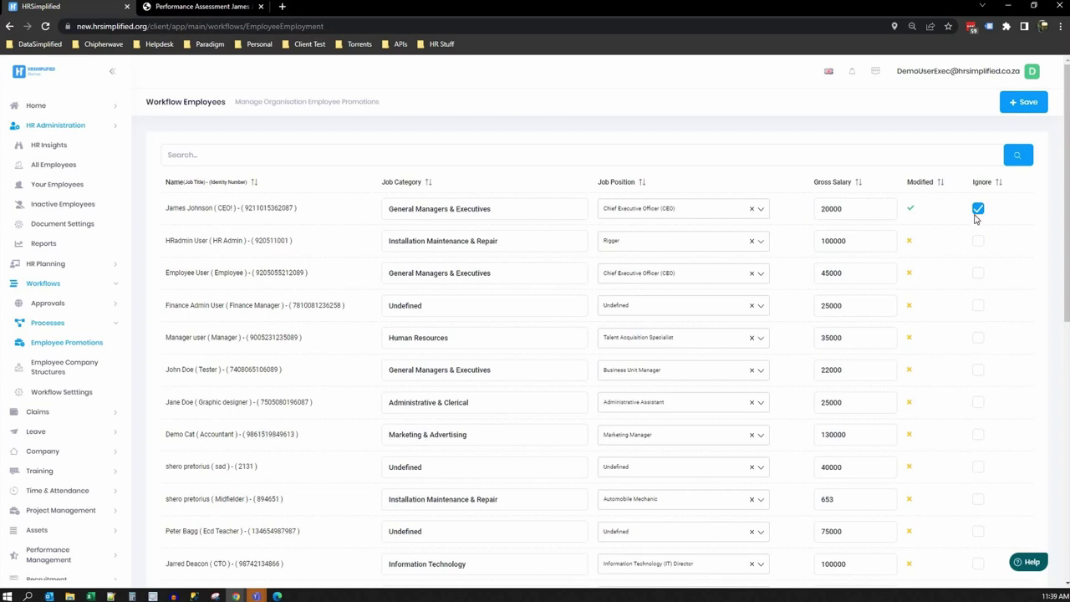
pyautogui.click(979, 210)
# - Look through the remaining employee promotions and view the employee company structures
pyautogui.scroll(-3, 583, 306)
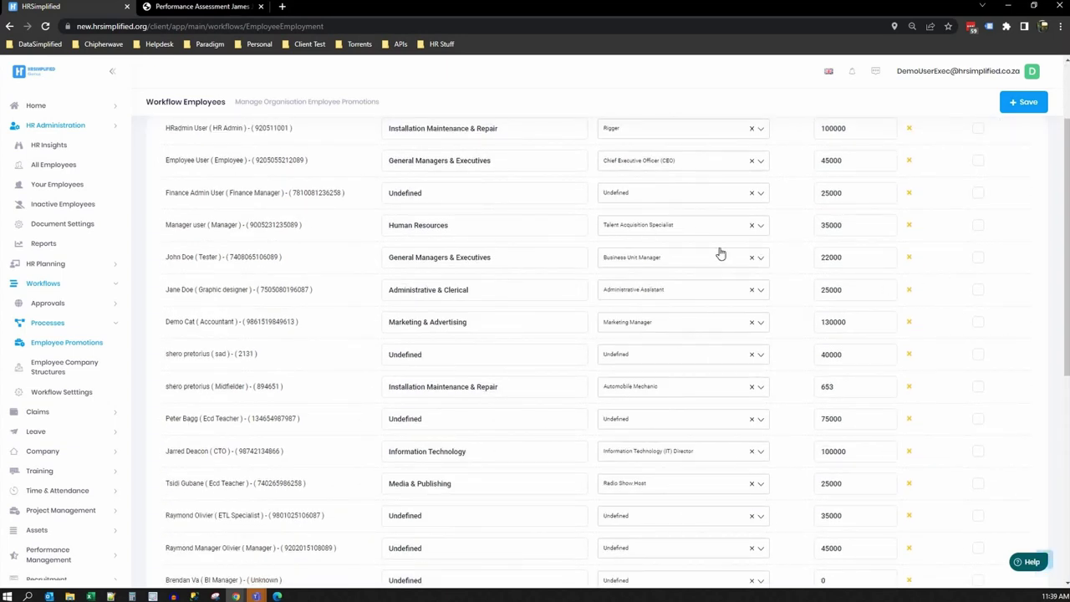
pyautogui.scroll(-1, 711, 263)
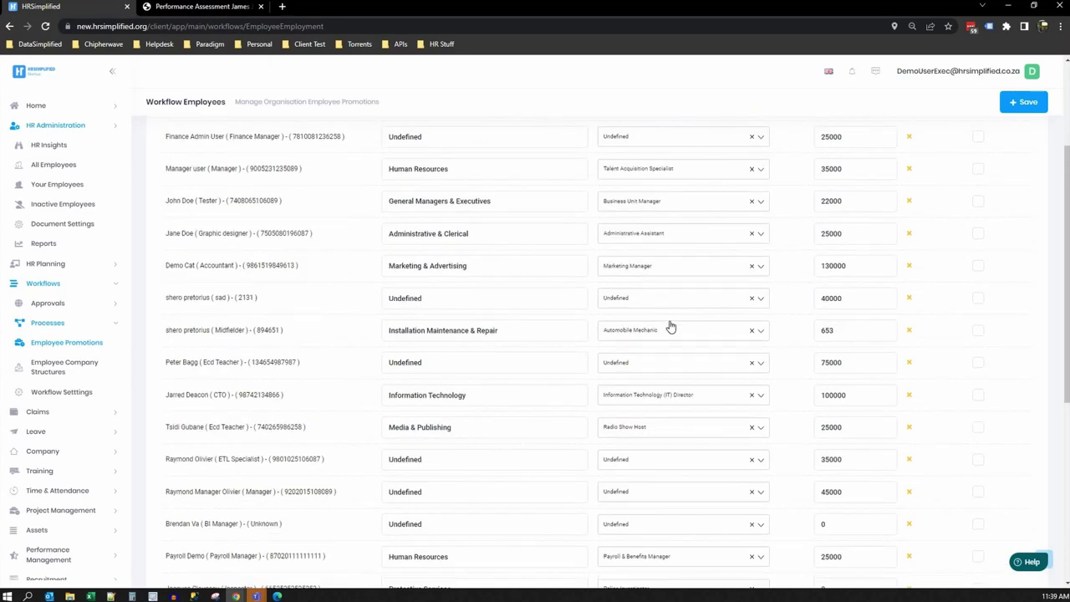
pyautogui.scroll(-3, 673, 329)
pyautogui.click(52, 369)
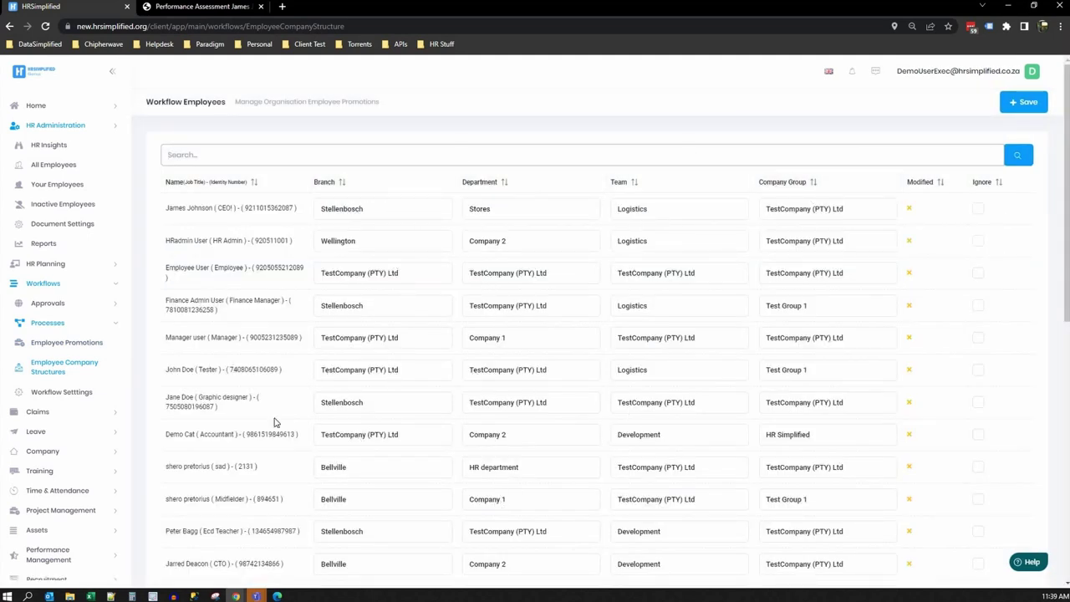
# - Open the workflow settings and switch employee document uploads and HR approval for uploads off and back on
pyautogui.click(61, 393)
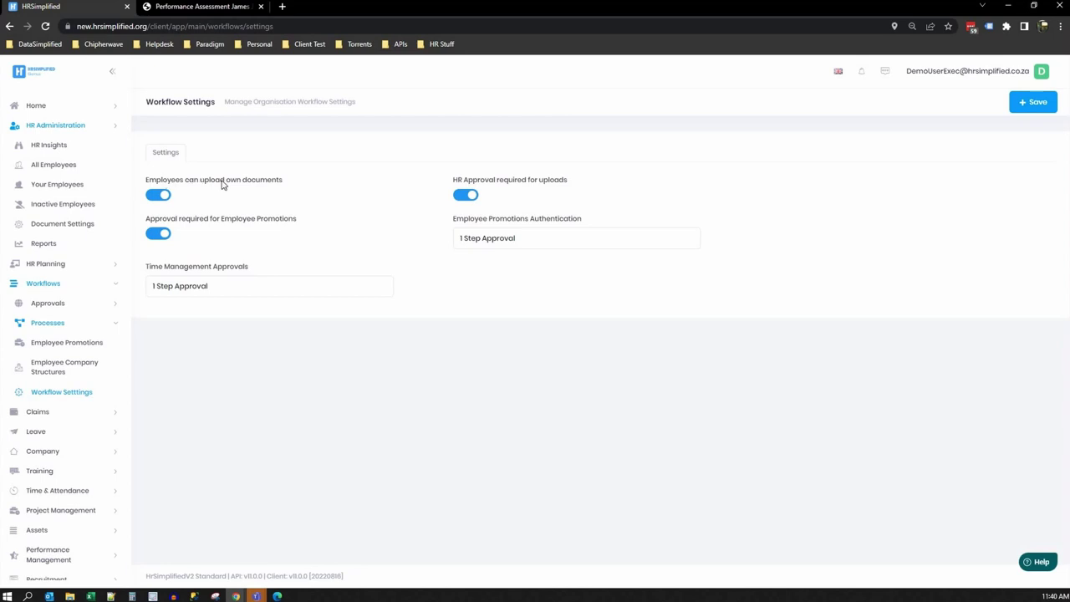
pyautogui.click(158, 197)
pyautogui.click(167, 197)
pyautogui.click(465, 196)
pyautogui.click(466, 199)
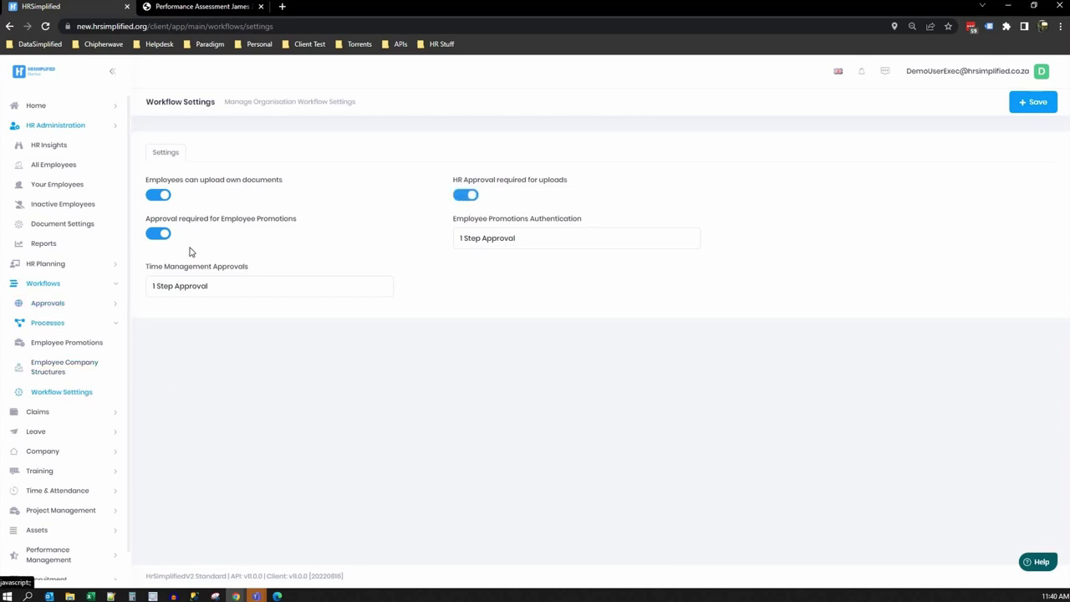
# - Check the Employee Promotions Authentication options and set Time Management Approvals to No Approval without saving
pyautogui.moveTo(248, 221); pyautogui.dragTo(294, 220)
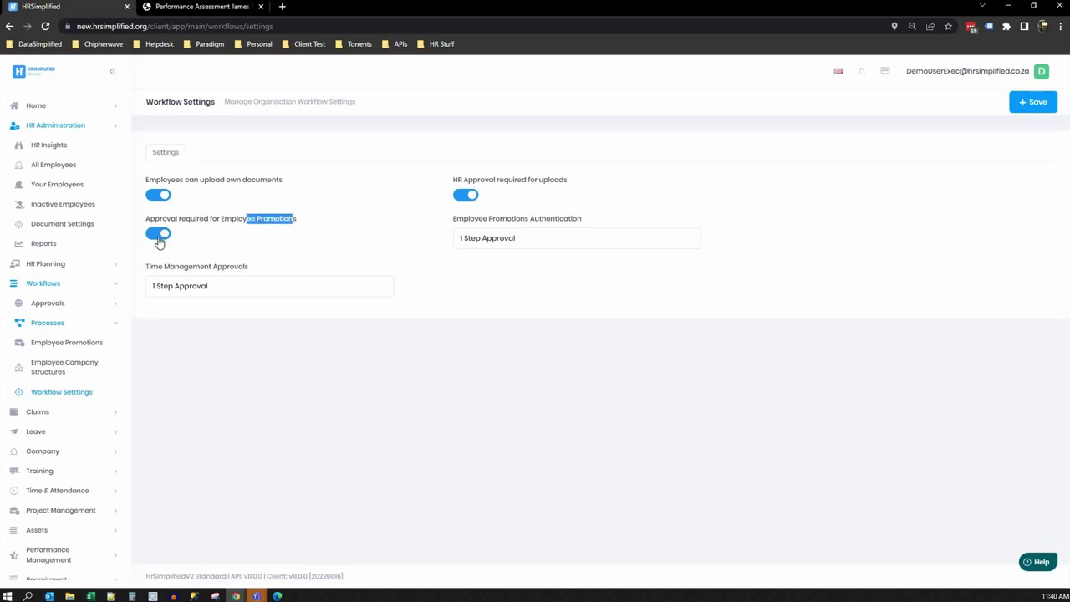
pyautogui.click(504, 237)
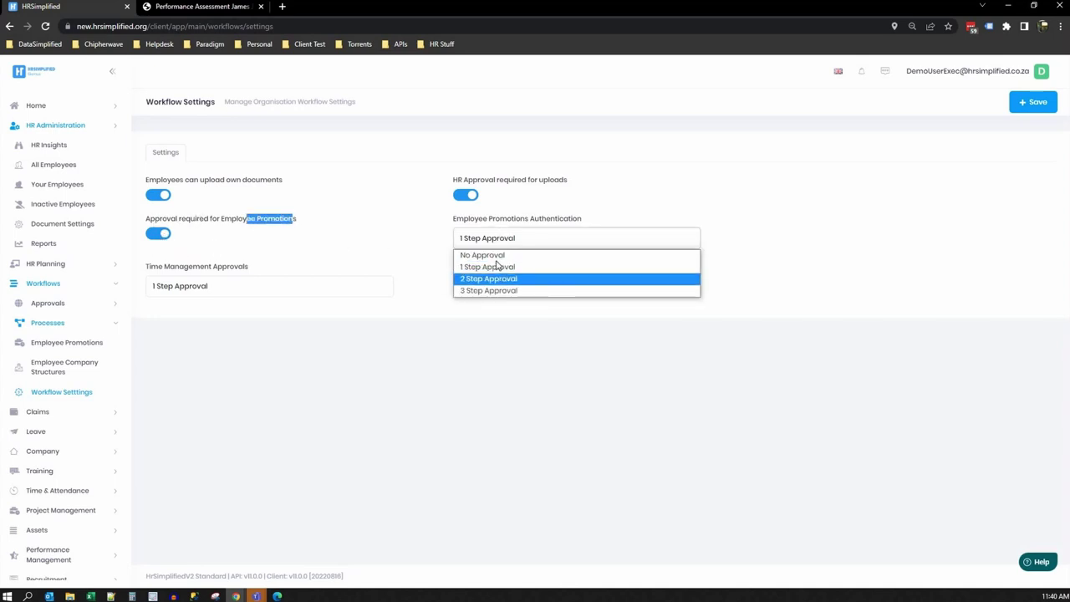
pyautogui.click(755, 232)
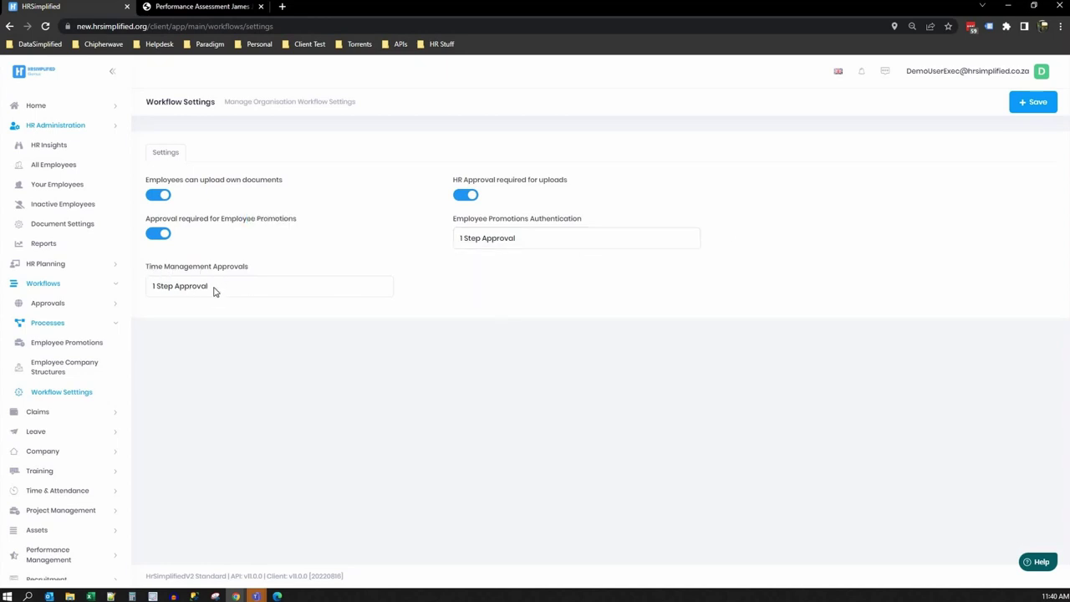
pyautogui.click(166, 292)
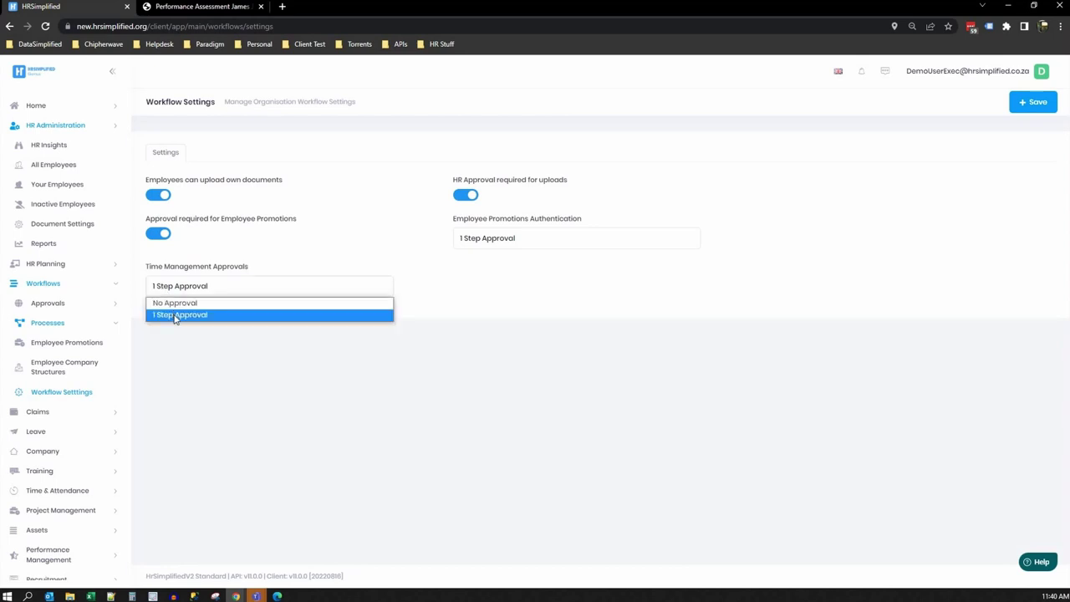
pyautogui.click(176, 302)
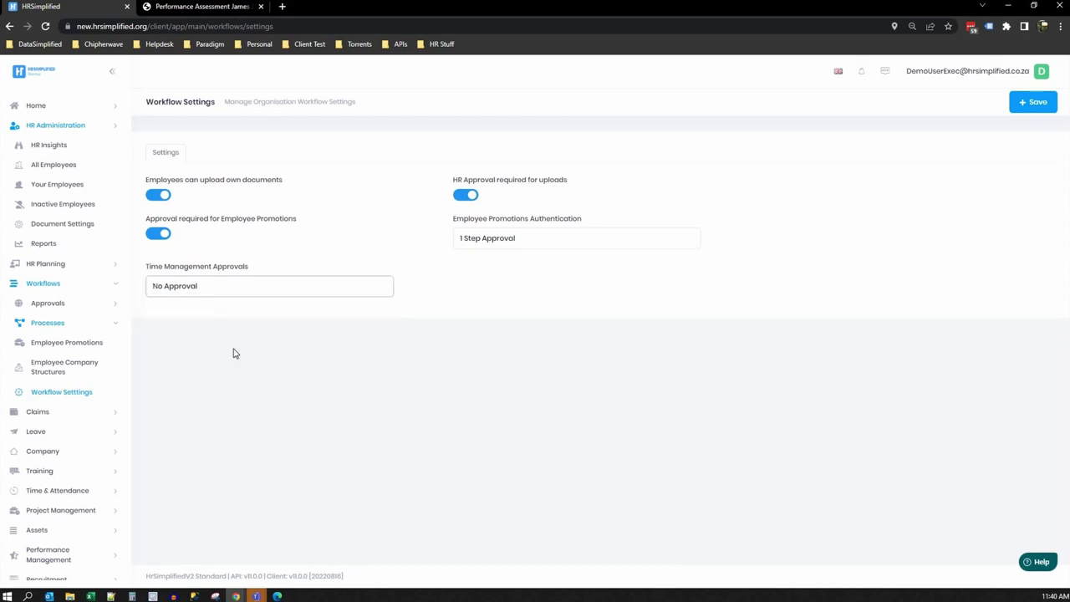
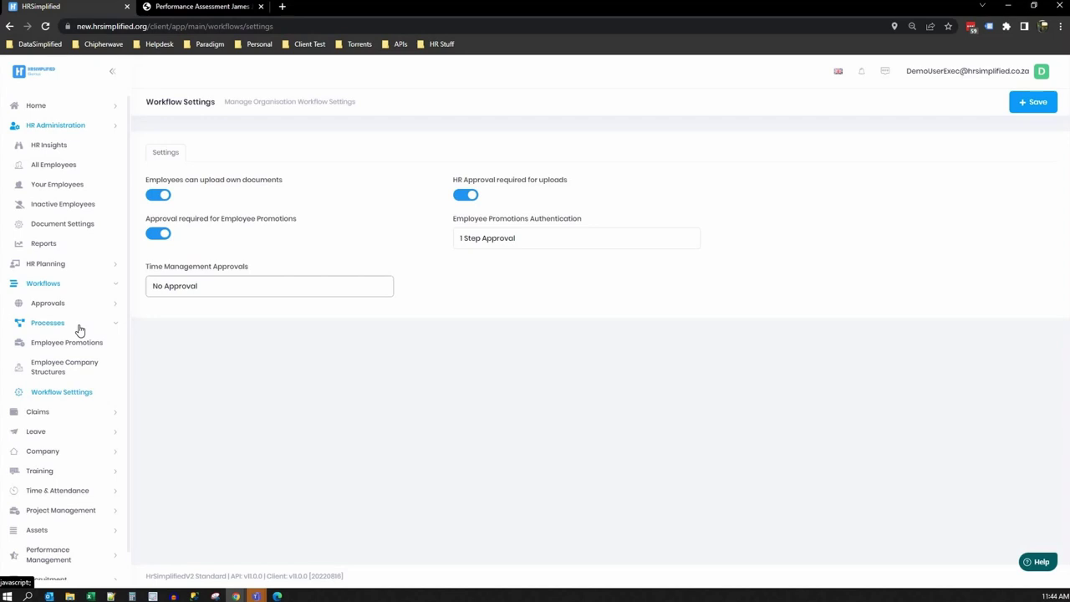
# - View the inactive employees, check the actions available for the first record in All Employees, and close the meeting reminder
pyautogui.click(51, 208)
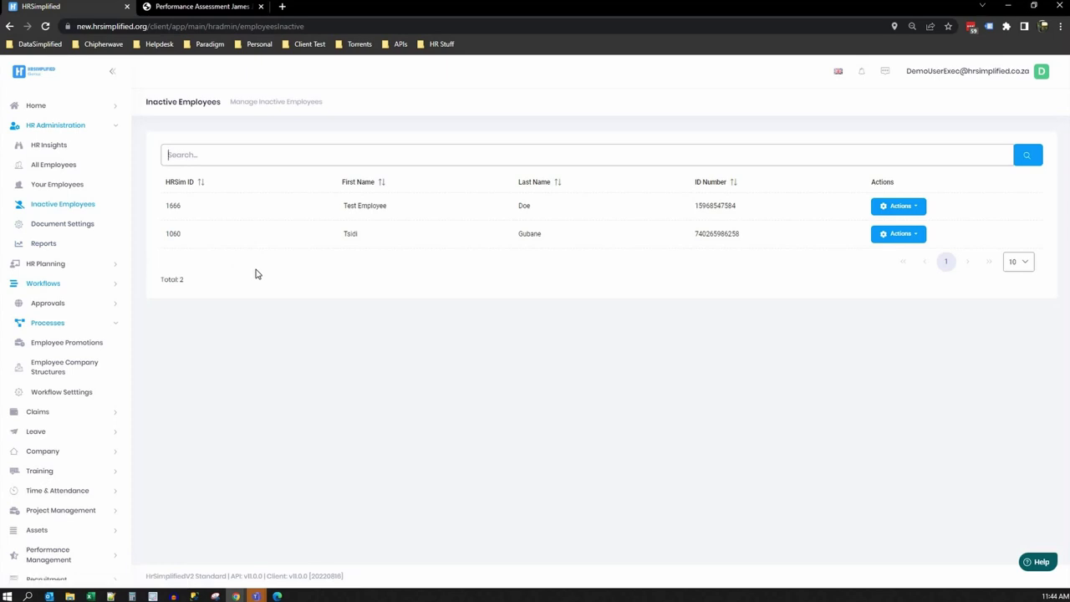
pyautogui.click(55, 165)
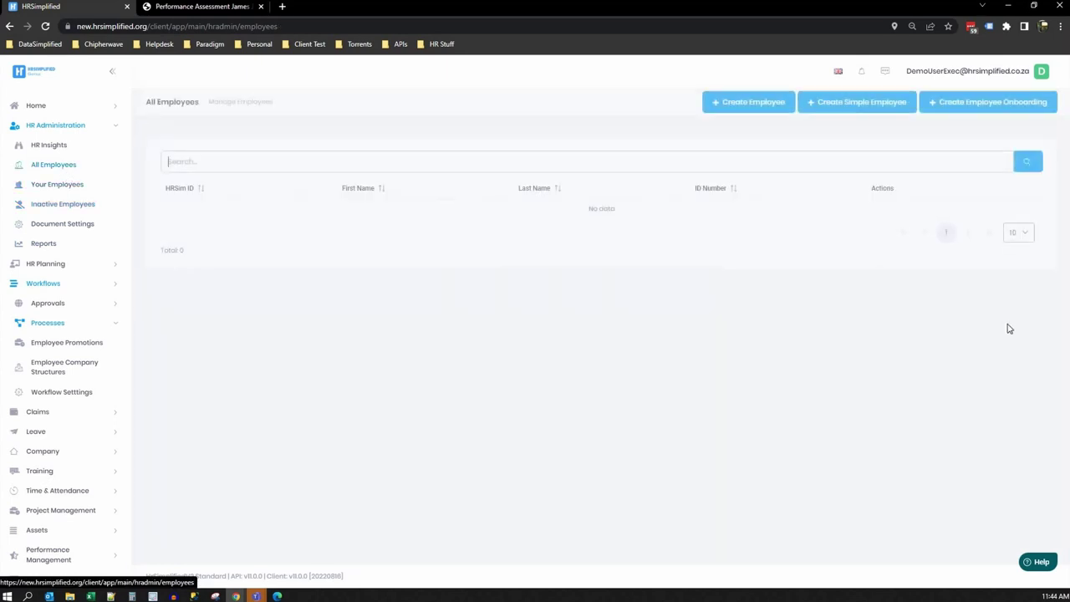
pyautogui.click(896, 255)
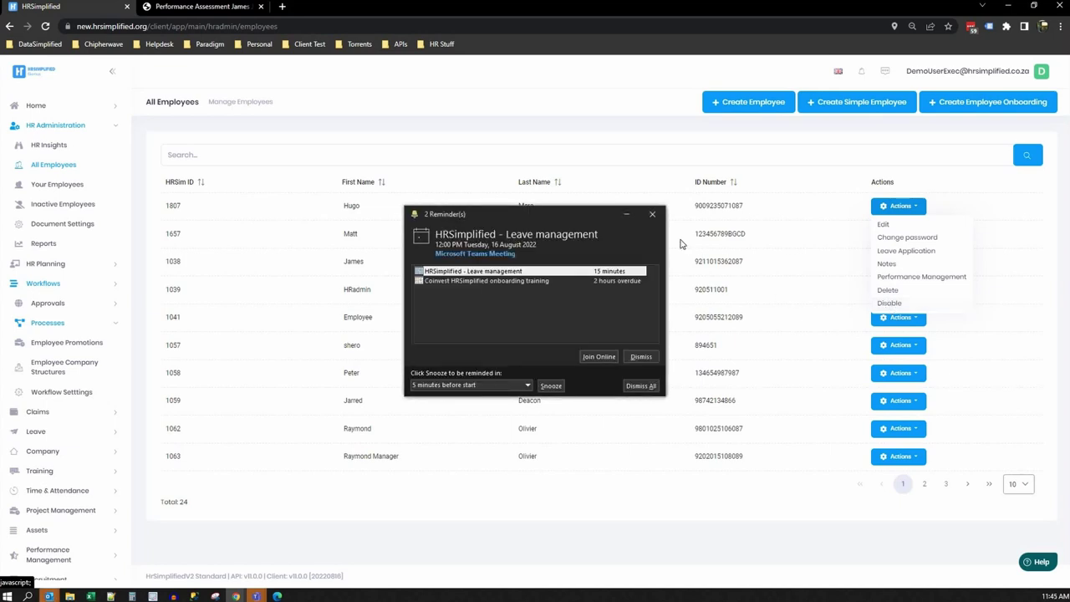
pyautogui.click(653, 215)
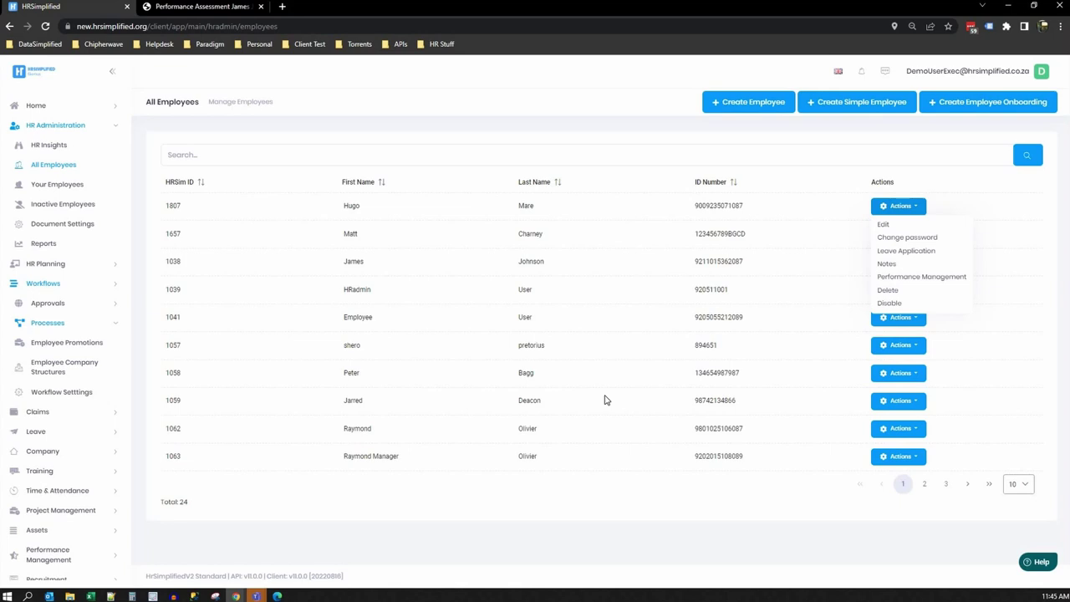
pyautogui.click(647, 72)
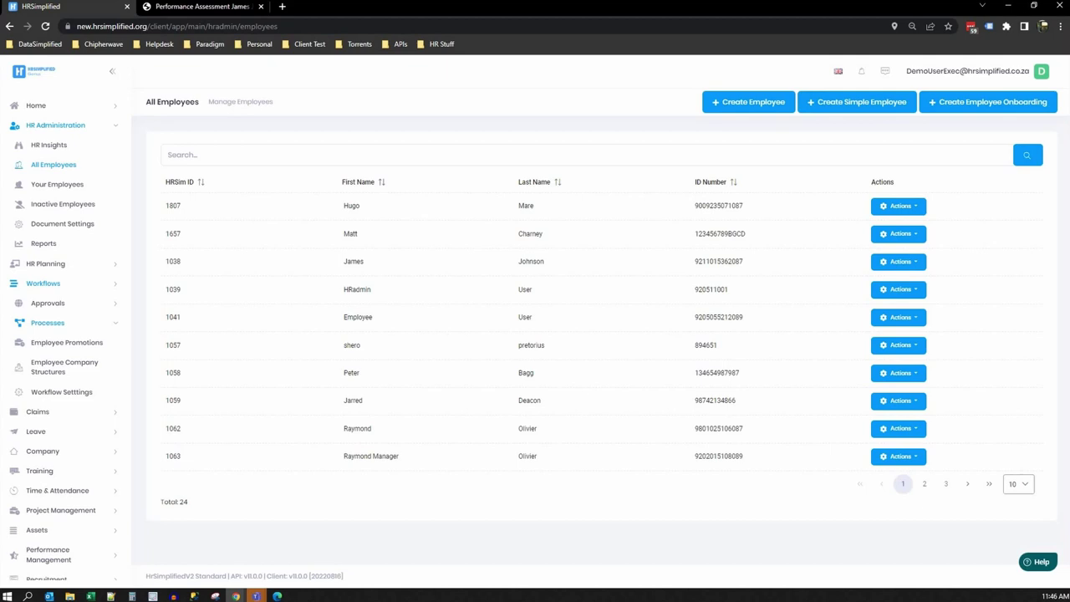
# - View the HR Insights organization chart and check the details of Employee User and the Radio Show Host above it
pyautogui.click(52, 148)
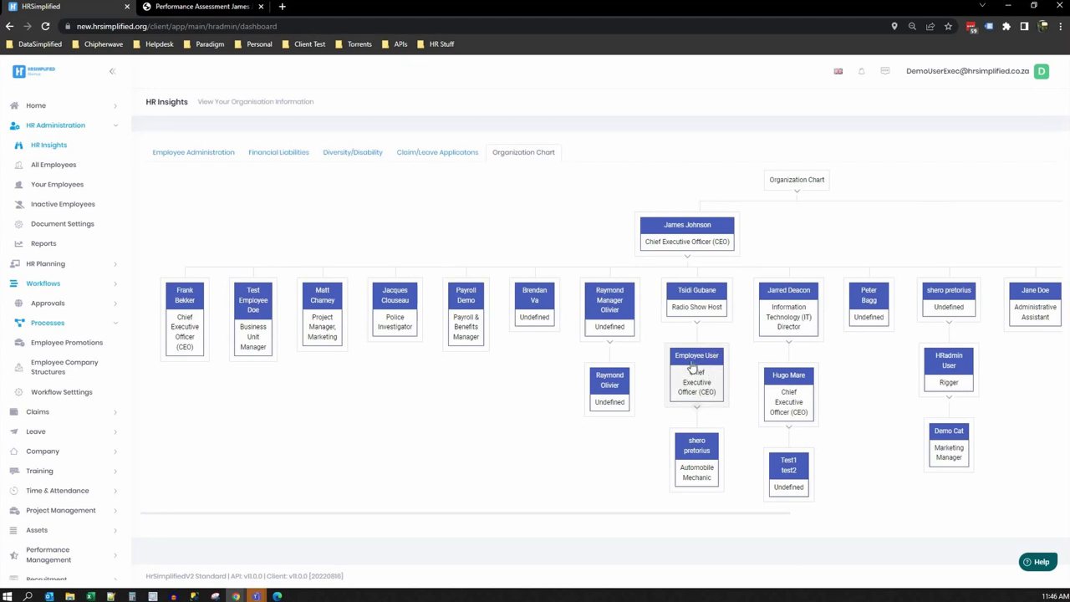
pyautogui.click(697, 371)
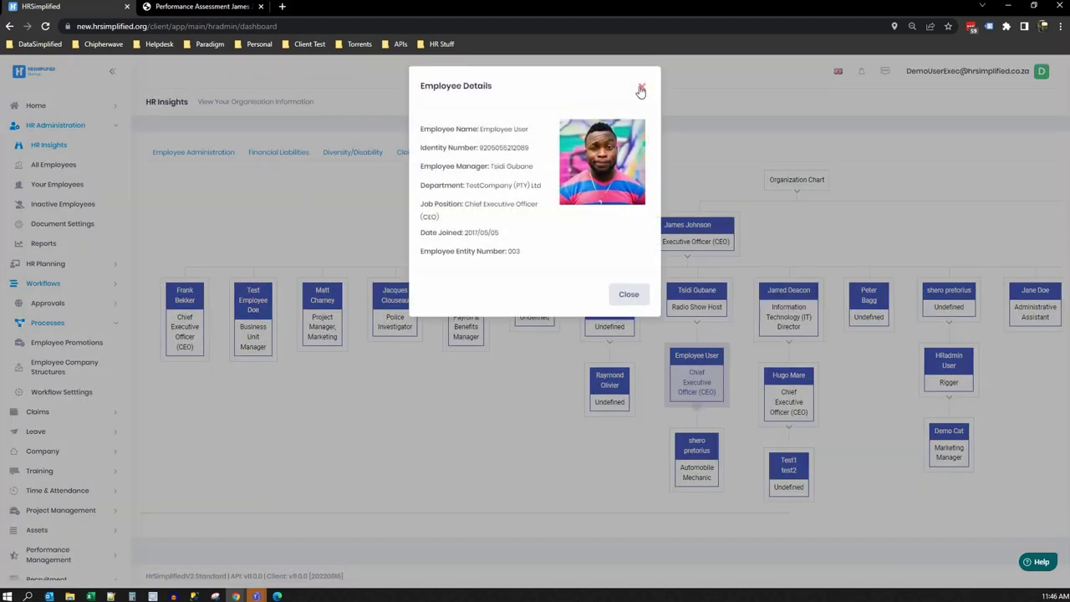
pyautogui.click(715, 408)
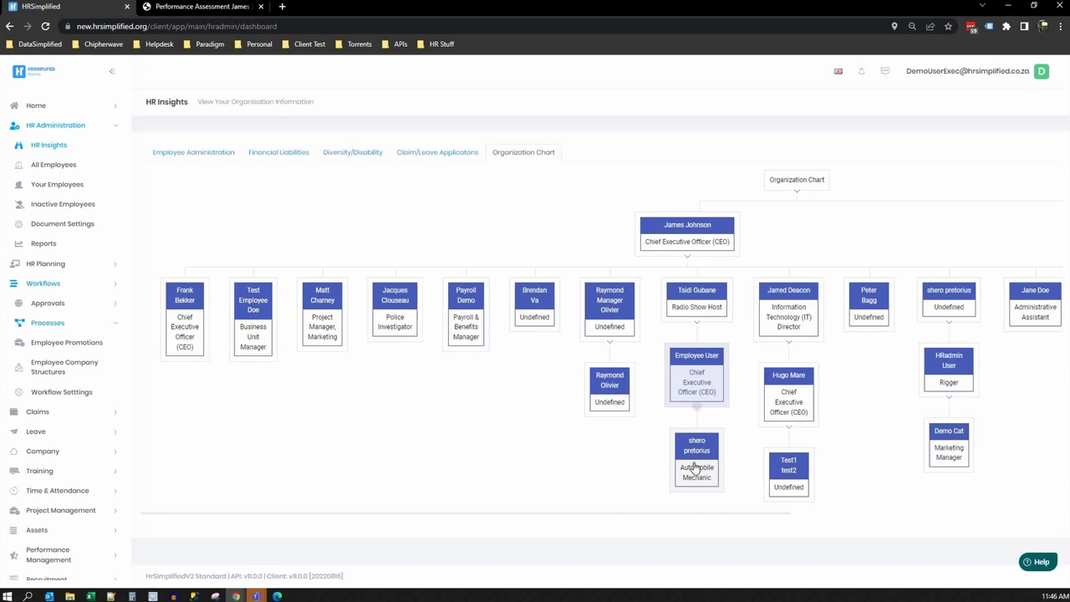
pyautogui.click(696, 304)
pyautogui.click(628, 285)
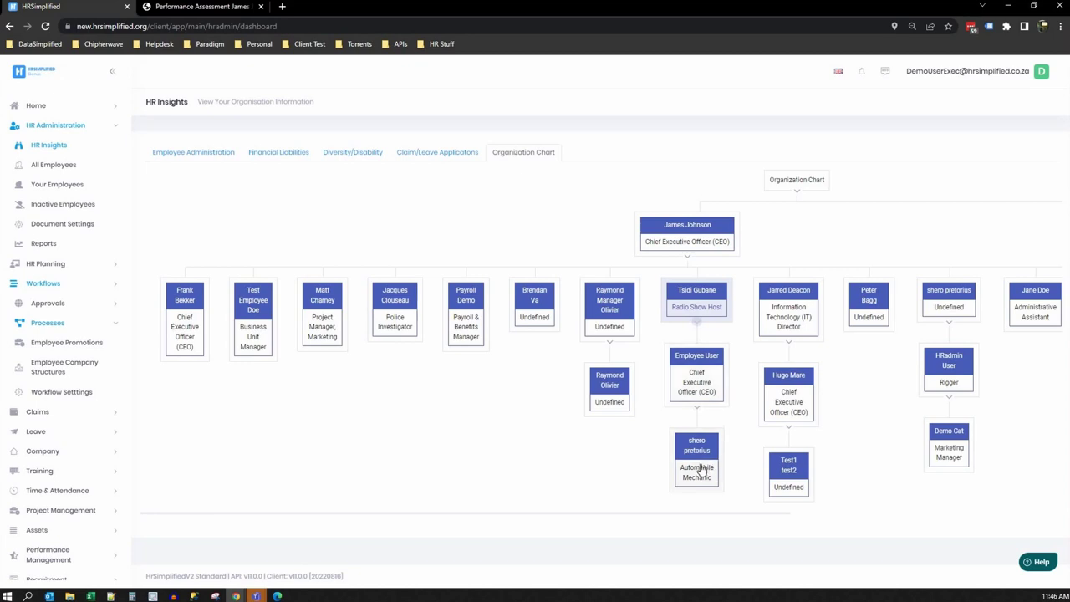